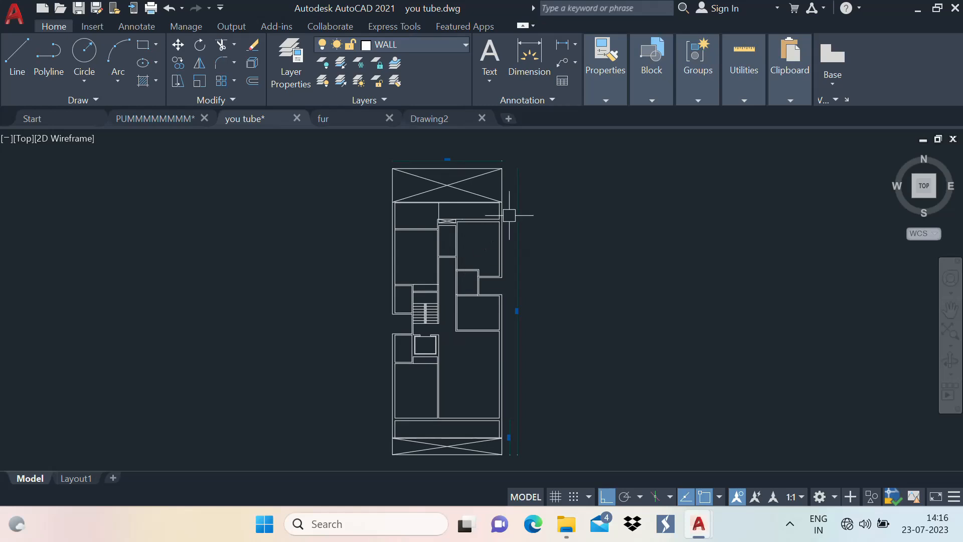
Step: Examine the wall layout of the floor plan, from the rear open area down to the lift and front rooms
{"action": "middle_click_drag", "start_coordinate": [424, 256], "coordinate": [441, 227]}
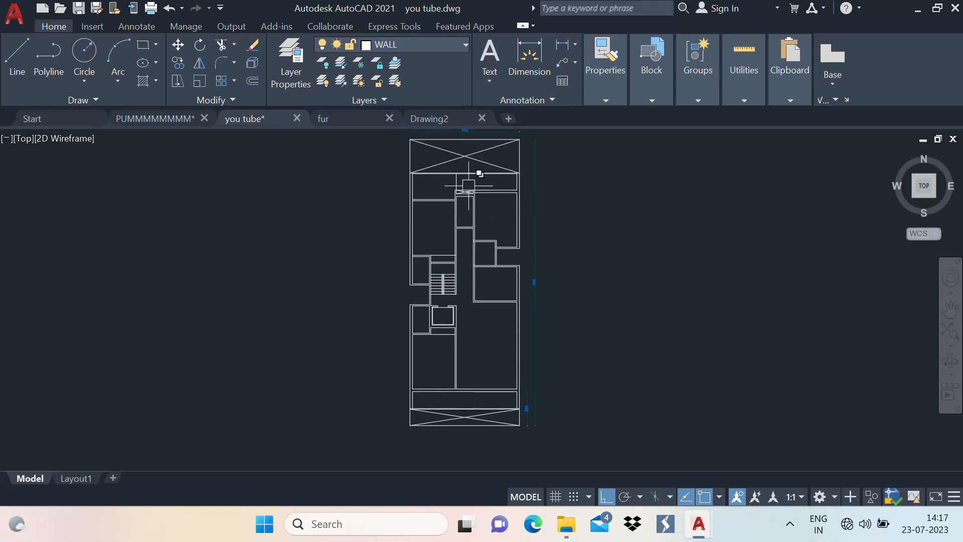
{"action": "scroll", "coordinate": [505, 206], "scroll_direction": "up", "scroll_amount": 2}
{"action": "middle_click_drag", "start_coordinate": [497, 229], "coordinate": [475, 322]}
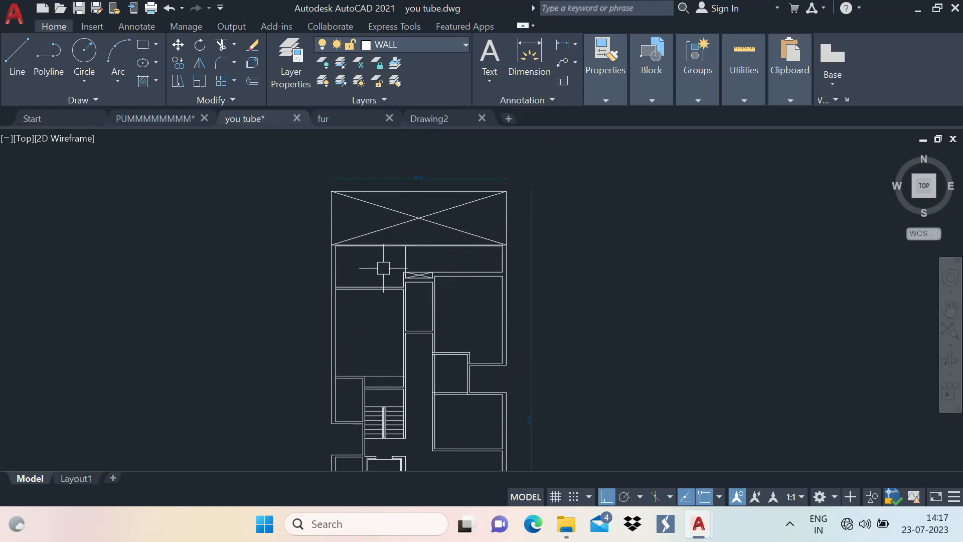
{"action": "middle_click_drag", "start_coordinate": [463, 219], "coordinate": [520, 166]}
{"action": "scroll", "coordinate": [559, 211], "scroll_direction": "down", "scroll_amount": 2}
{"action": "middle_click_drag", "start_coordinate": [449, 287], "coordinate": [436, 284]}
{"action": "middle_click", "coordinate": [477, 384]}
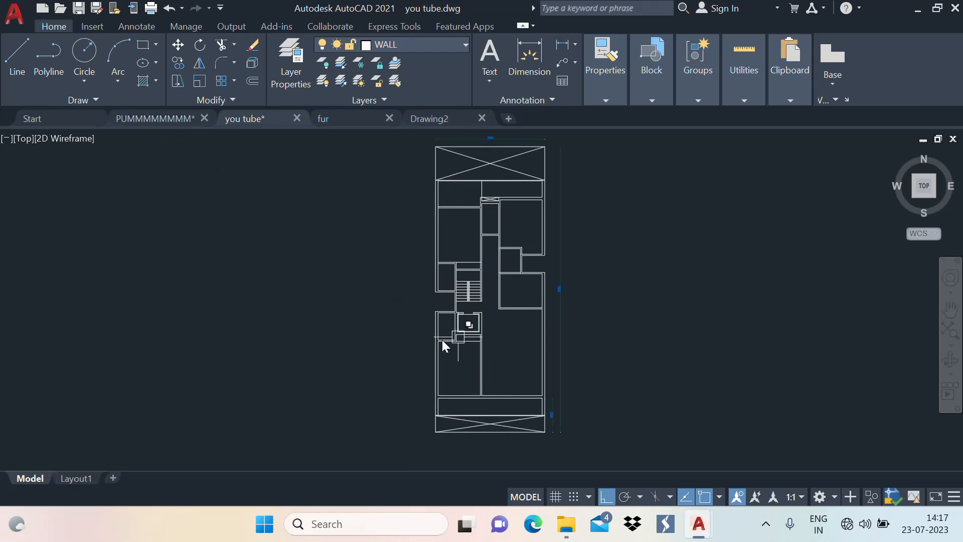
Step: Switch to the PUMMMMMMM reference drawing and inspect the windows between the front bedroom, drawing/dining room and balcony
{"action": "left_click", "coordinate": [171, 119]}
{"action": "middle_click_drag", "start_coordinate": [420, 324], "coordinate": [399, 224]}
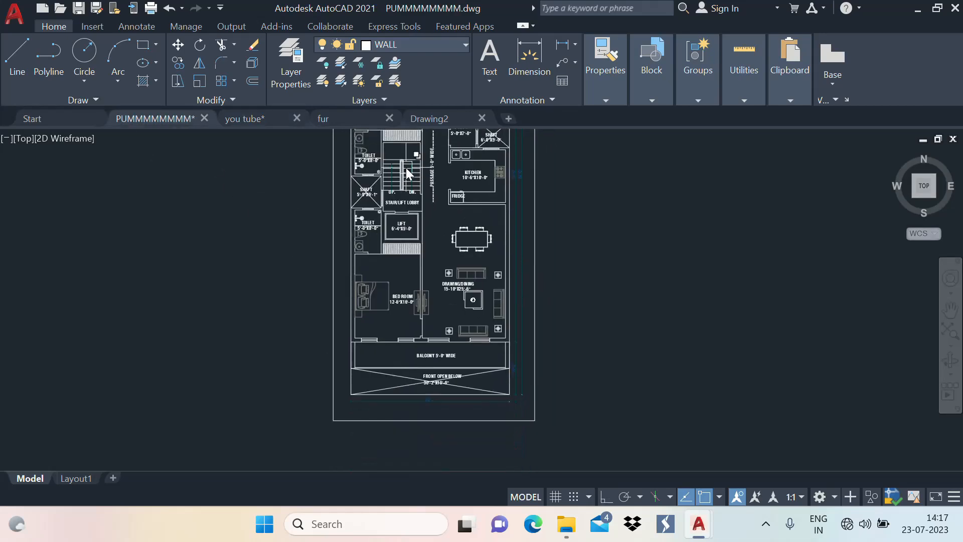
{"action": "scroll", "coordinate": [373, 357], "scroll_direction": "up", "scroll_amount": 8}
{"action": "scroll", "coordinate": [534, 293], "scroll_direction": "down", "scroll_amount": 7}
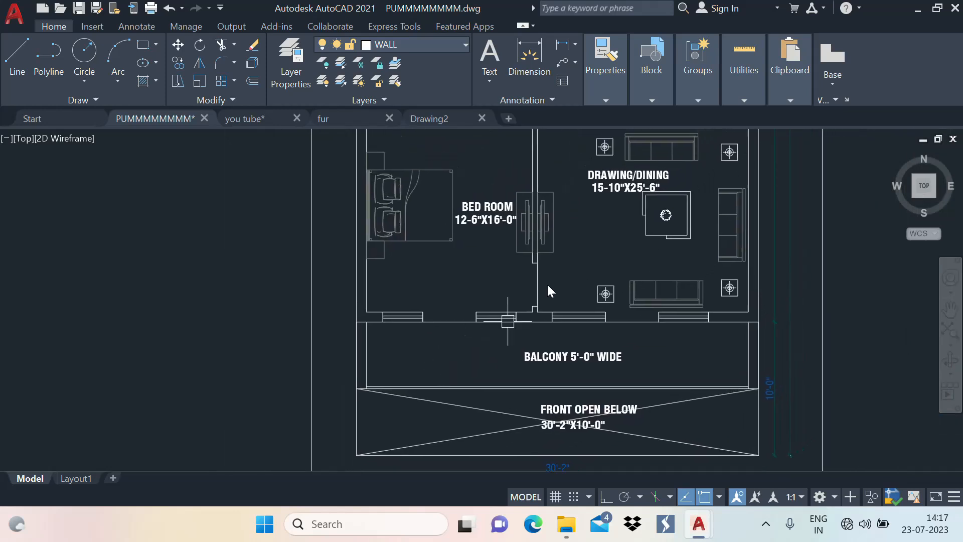
Step: Return to the you tube drawing and examine its walls, especially the front rooms and the balcony wall
{"action": "left_click", "coordinate": [260, 118]}
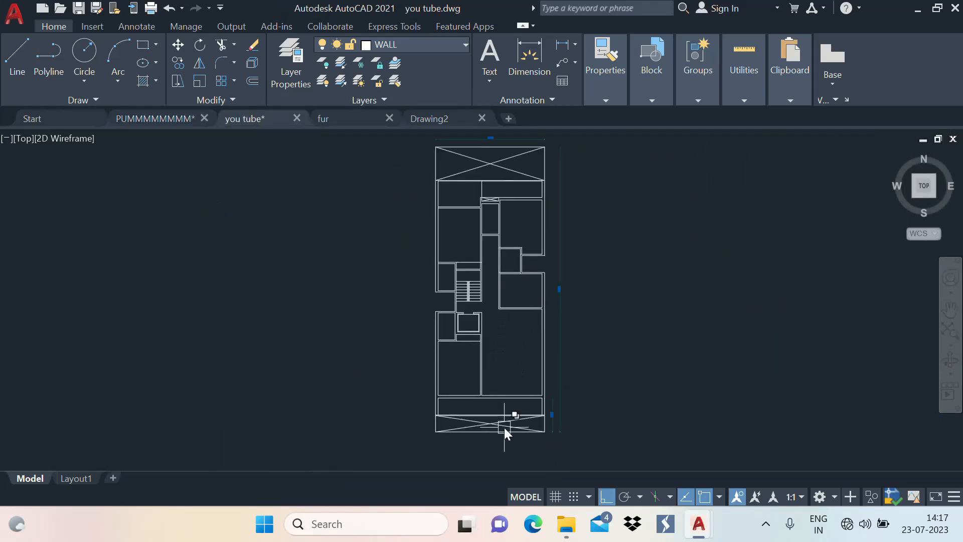
{"action": "scroll", "coordinate": [504, 427], "scroll_direction": "up", "scroll_amount": 4}
{"action": "middle_click_drag", "start_coordinate": [482, 389], "coordinate": [459, 356]}
{"action": "scroll", "coordinate": [503, 271], "scroll_direction": "down", "scroll_amount": 3}
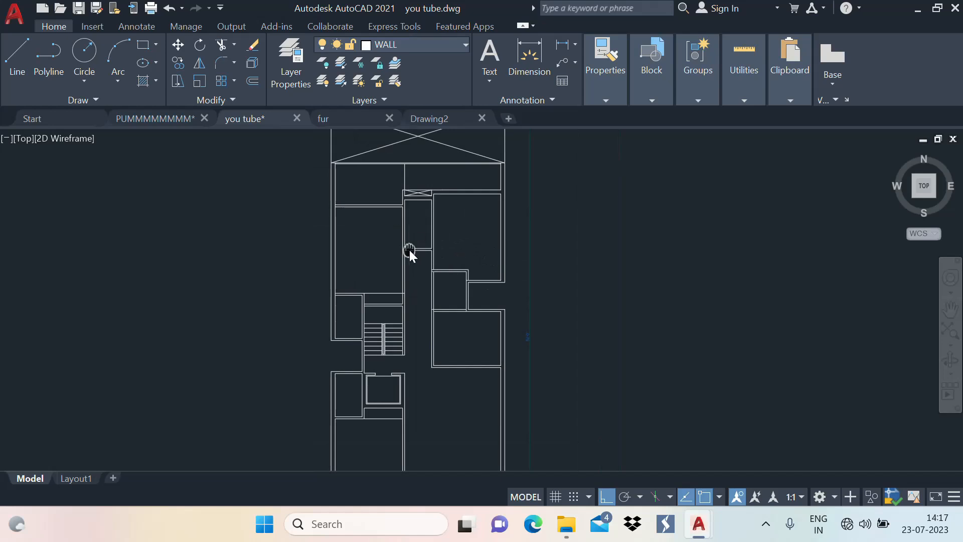
{"action": "middle_click_drag", "start_coordinate": [456, 225], "coordinate": [485, 242]}
{"action": "scroll", "coordinate": [522, 208], "scroll_direction": "up", "scroll_amount": 2}
{"action": "middle_click_drag", "start_coordinate": [522, 206], "coordinate": [511, 232]}
{"action": "scroll", "coordinate": [435, 187], "scroll_direction": "down", "scroll_amount": 2}
{"action": "scroll", "coordinate": [440, 228], "scroll_direction": "down", "scroll_amount": 4}
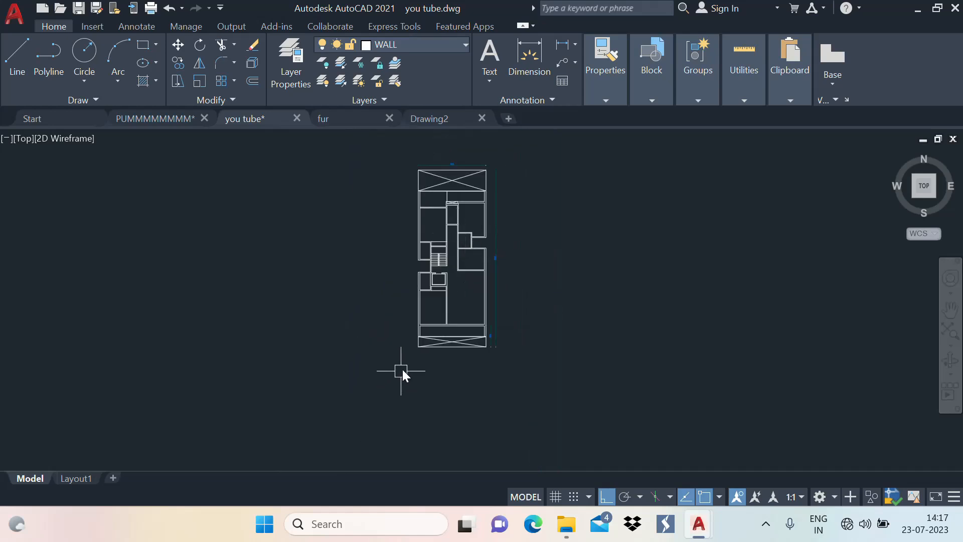
{"action": "scroll", "coordinate": [459, 342], "scroll_direction": "up", "scroll_amount": 4}
{"action": "scroll", "coordinate": [508, 298], "scroll_direction": "up", "scroll_amount": 1}
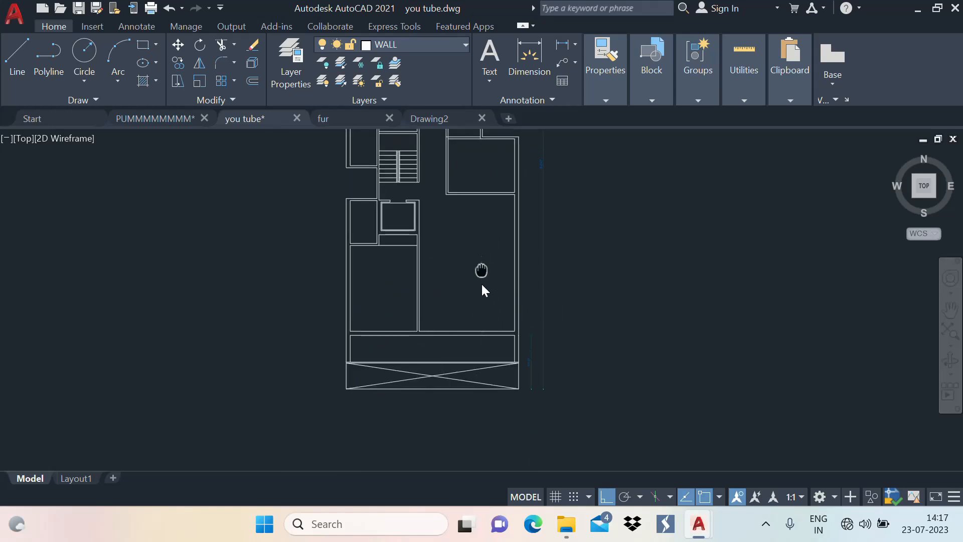
{"action": "scroll", "coordinate": [481, 282], "scroll_direction": "down", "scroll_amount": 1}
{"action": "scroll", "coordinate": [420, 298], "scroll_direction": "up", "scroll_amount": 2}
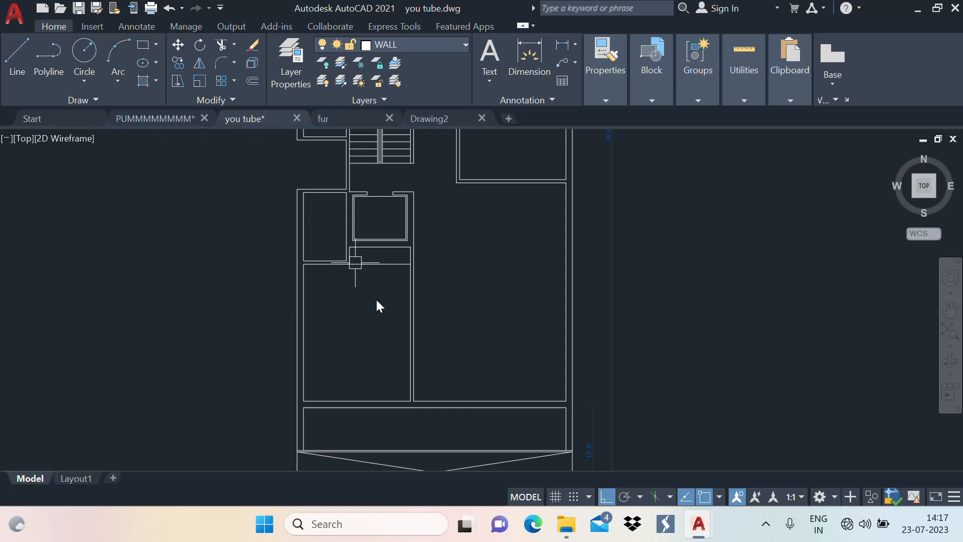
{"action": "middle_click_drag", "start_coordinate": [370, 343], "coordinate": [413, 241]}
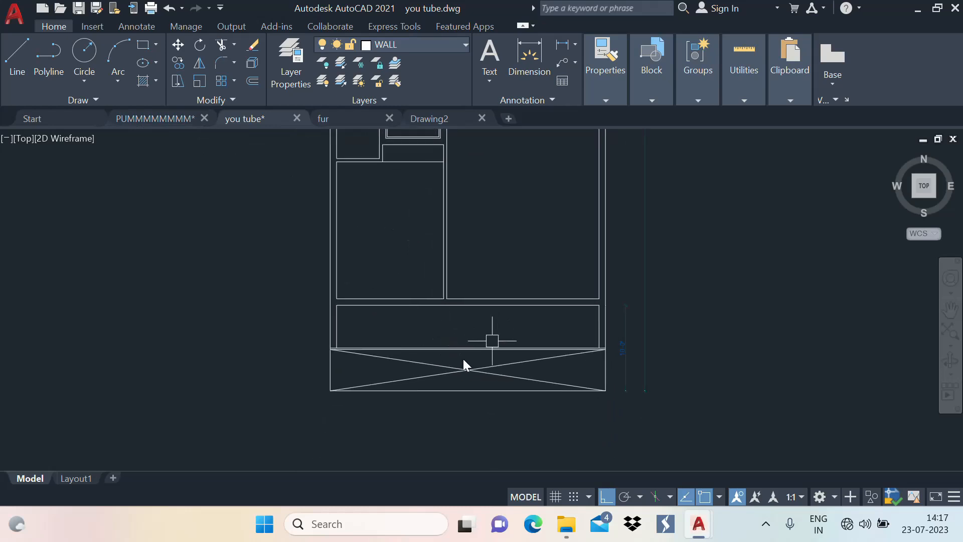
{"action": "scroll", "coordinate": [453, 374], "scroll_direction": "up", "scroll_amount": 2}
{"action": "middle_click_drag", "start_coordinate": [376, 333], "coordinate": [348, 384]}
{"action": "scroll", "coordinate": [486, 296], "scroll_direction": "down", "scroll_amount": 2}
{"action": "middle_click_drag", "start_coordinate": [467, 277], "coordinate": [432, 421]}
{"action": "scroll", "coordinate": [369, 355], "scroll_direction": "up", "scroll_amount": 2}
{"action": "middle_click_drag", "start_coordinate": [369, 356], "coordinate": [382, 273]}
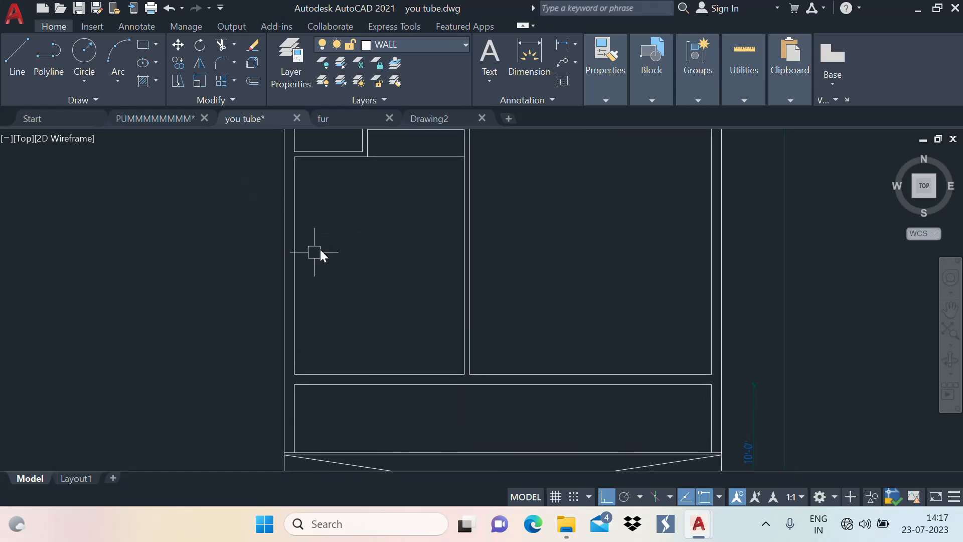
Step: In the PUMMMMMMM drawing, measure the width of the bedroom window nearest the drawing/dining partition
{"action": "left_click", "coordinate": [144, 118]}
{"action": "scroll", "coordinate": [486, 311], "scroll_direction": "up", "scroll_amount": 3}
{"action": "middle_click_drag", "start_coordinate": [486, 311], "coordinate": [486, 294]}
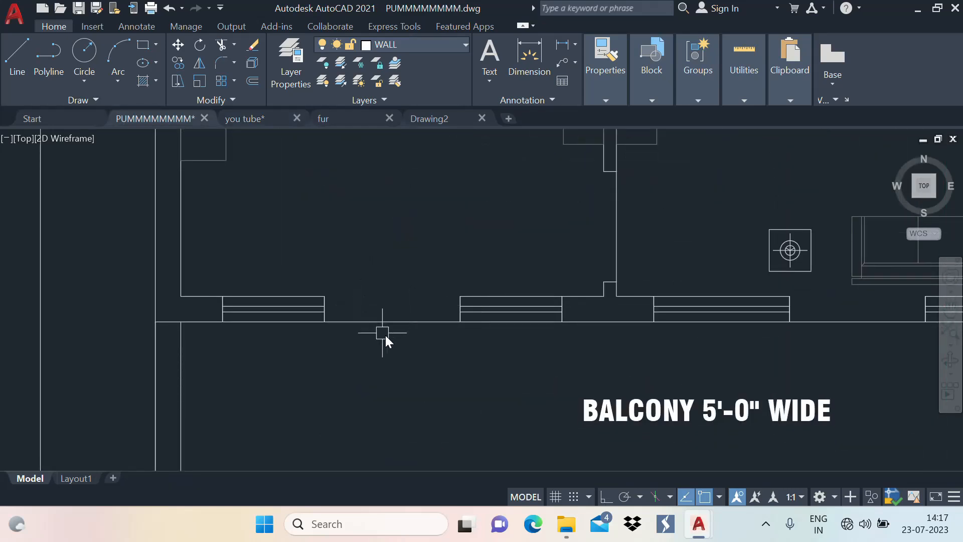
{"action": "left_click", "coordinate": [529, 56]}
{"action": "left_click", "coordinate": [561, 296]}
{"action": "left_click", "coordinate": [460, 296]}
{"action": "key", "text": "Escape"}
Step: Compare the bedroom wall in the you tube drawing, and measure the reference drawing's wall length between that window and the partition
{"action": "left_click", "coordinate": [258, 116]}
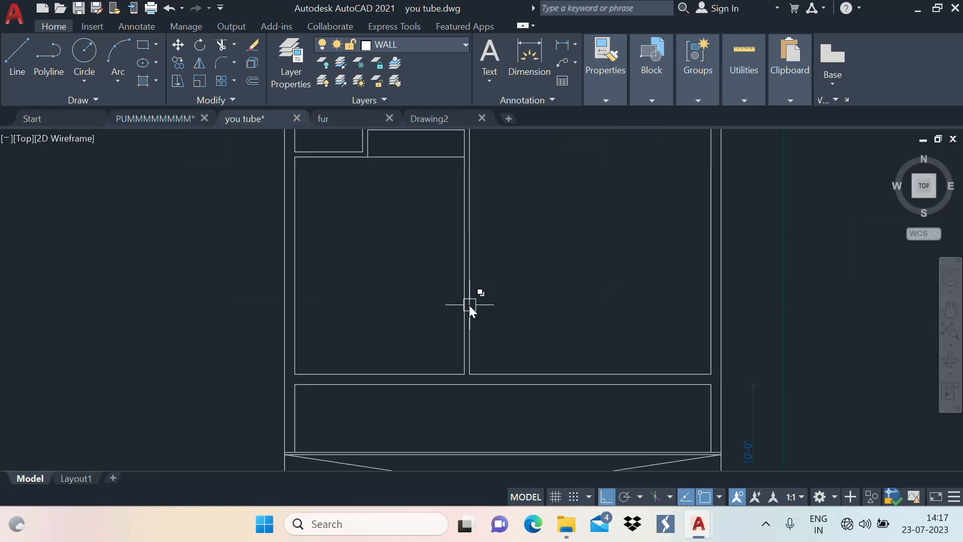
{"action": "scroll", "coordinate": [395, 322], "scroll_direction": "up", "scroll_amount": 3}
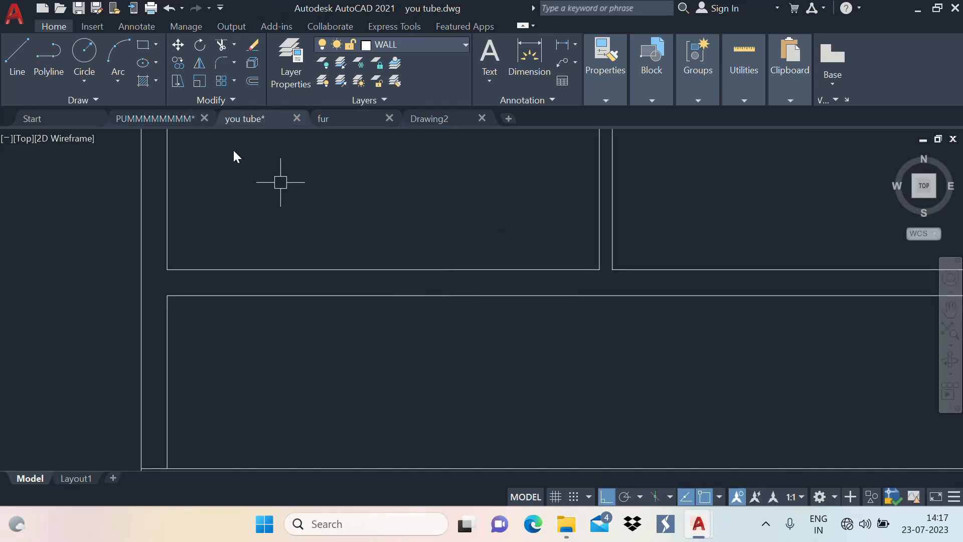
{"action": "left_click", "coordinate": [177, 118]}
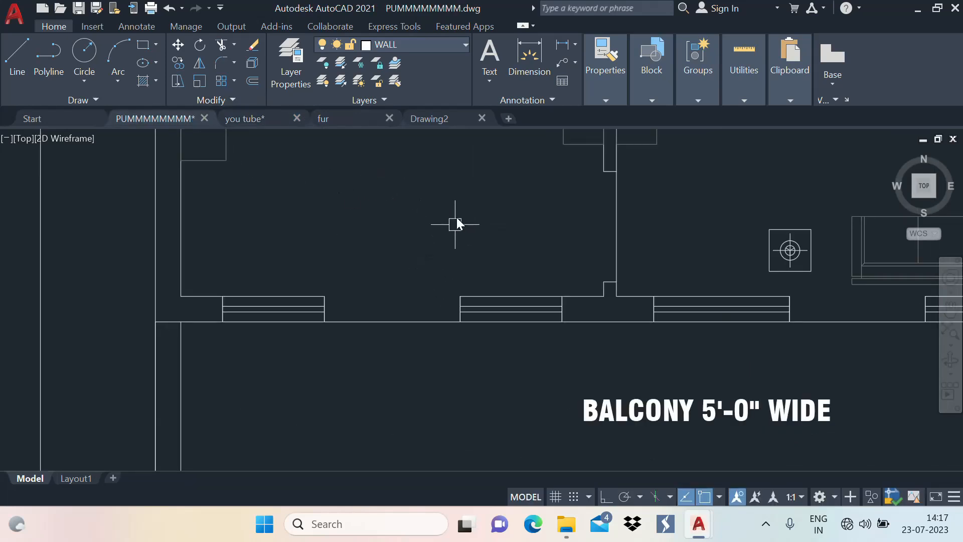
{"action": "left_click", "coordinate": [509, 60]}
{"action": "left_click", "coordinate": [605, 296]}
{"action": "left_click", "coordinate": [562, 296]}
Step: In the you tube drawing, draw a line across the front bedroom's balcony wall, from the inner edge's midpoint perpendicular to the outer edge
{"action": "left_click", "coordinate": [234, 122]}
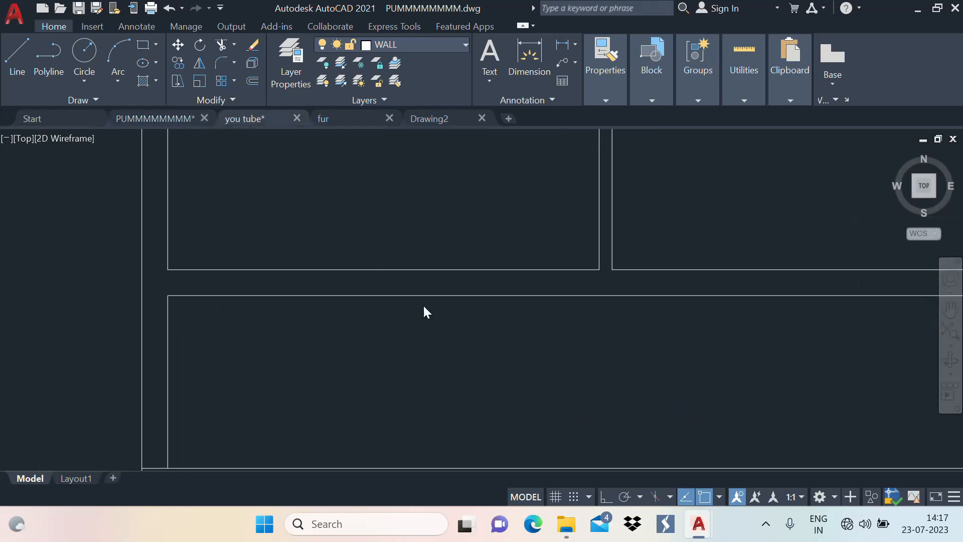
{"action": "scroll", "coordinate": [470, 325], "scroll_direction": "down", "scroll_amount": 4}
{"action": "middle_click_drag", "start_coordinate": [441, 316], "coordinate": [422, 325]}
{"action": "type", "text": "l"}
{"action": "key", "text": "Return"}
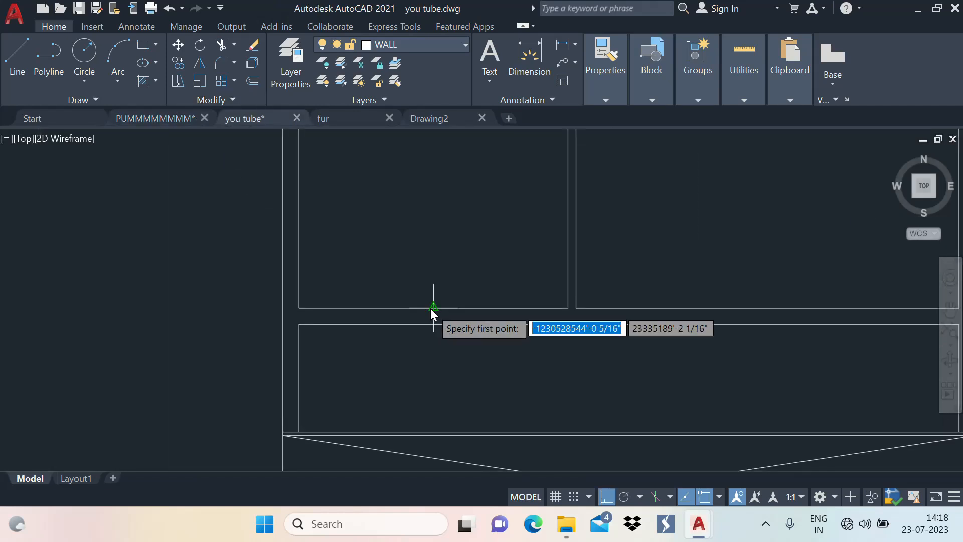
{"action": "left_click", "coordinate": [432, 308]}
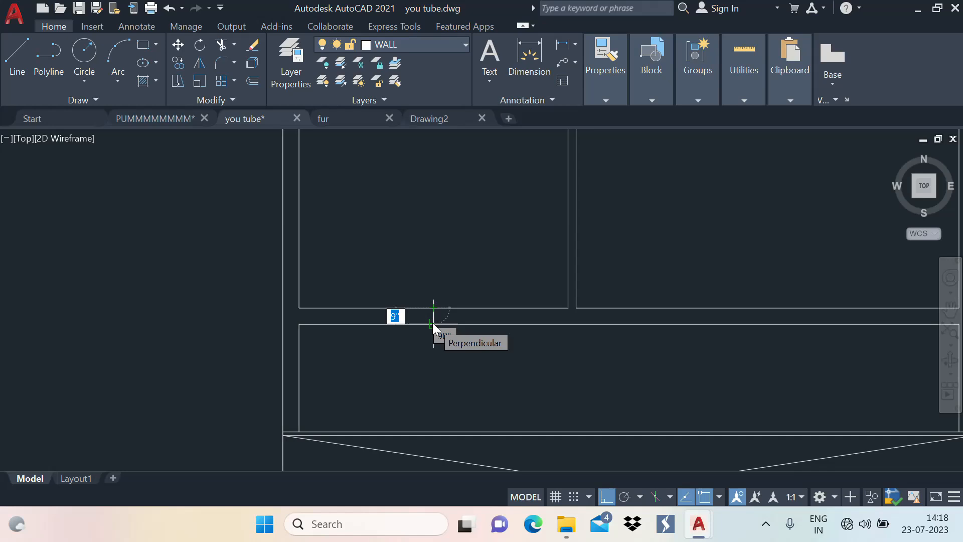
{"action": "left_click", "coordinate": [432, 323]}
{"action": "scroll", "coordinate": [434, 321], "scroll_direction": "up", "scroll_amount": 2}
{"action": "middle_click_drag", "start_coordinate": [434, 321], "coordinate": [464, 314]}
{"action": "type", "text": "o"}
{"action": "key", "text": "Return"}
{"action": "key", "text": "Escape"}
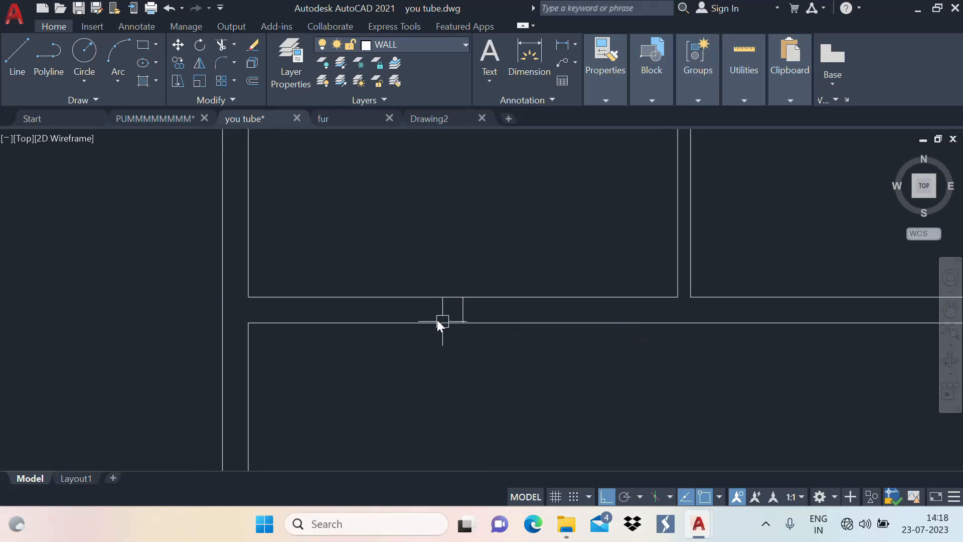
{"action": "middle_click_drag", "start_coordinate": [476, 371], "coordinate": [446, 374]}
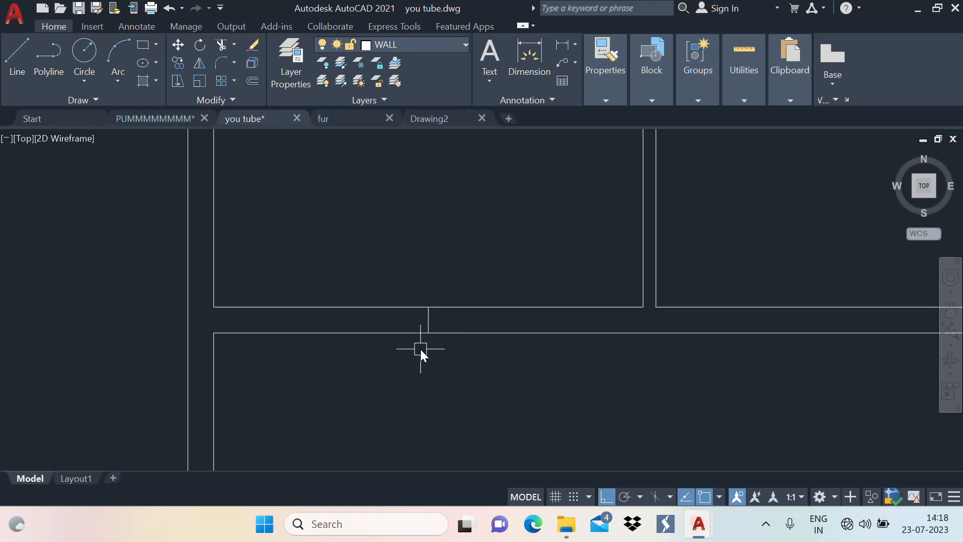
Step: Offset the bedroom wall's middle cross line 1'6" to each side and delete the original line
{"action": "type", "text": "o"}
{"action": "key", "text": "Return"}
{"action": "key", "text": "Return"}
{"action": "left_click", "coordinate": [427, 323]}
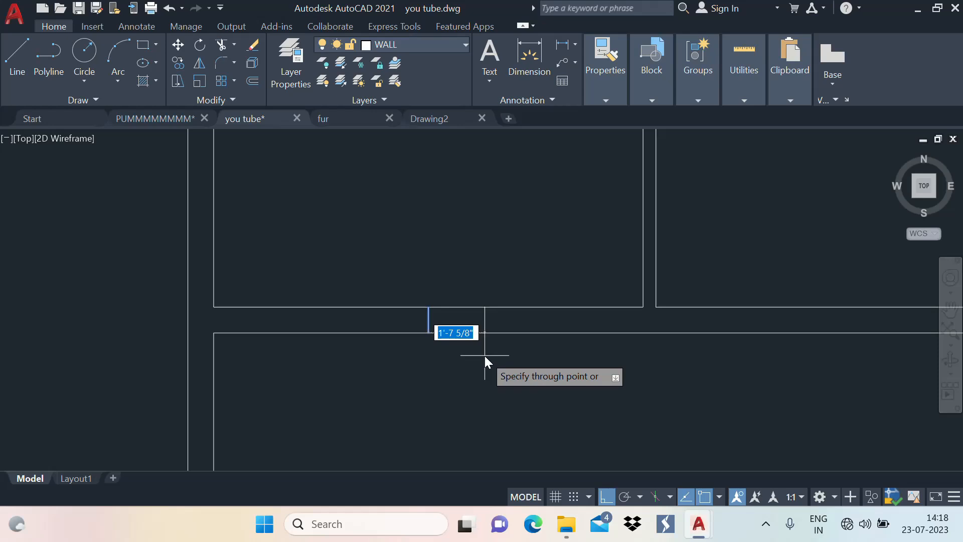
{"action": "type", "text": "1'6\""}
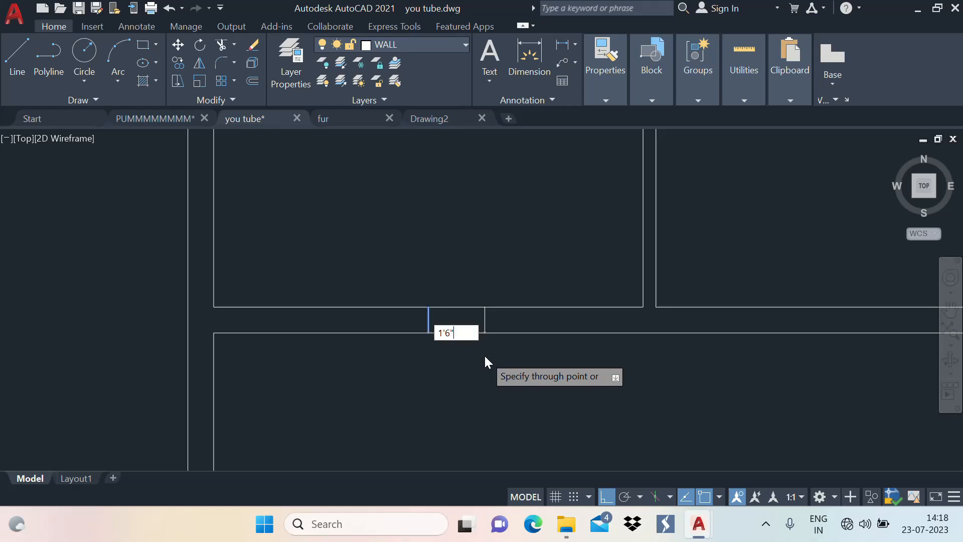
{"action": "key", "text": "Return"}
{"action": "left_click", "coordinate": [426, 324]}
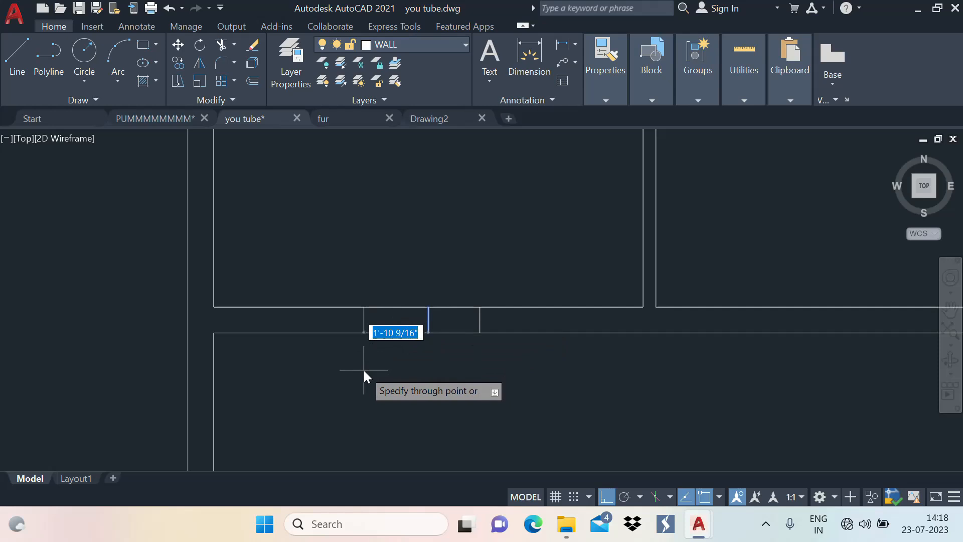
{"action": "type", "text": "1'6\""}
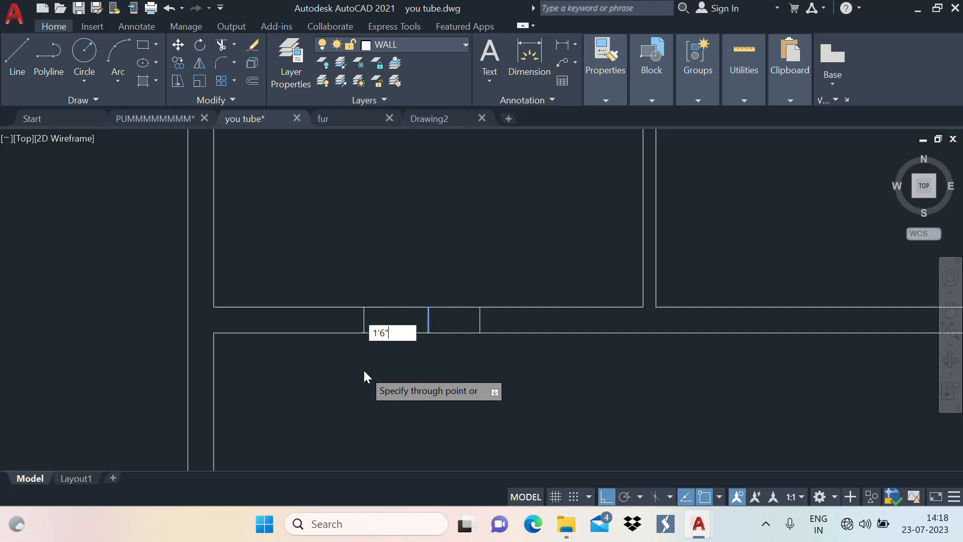
{"action": "key", "text": "Return"}
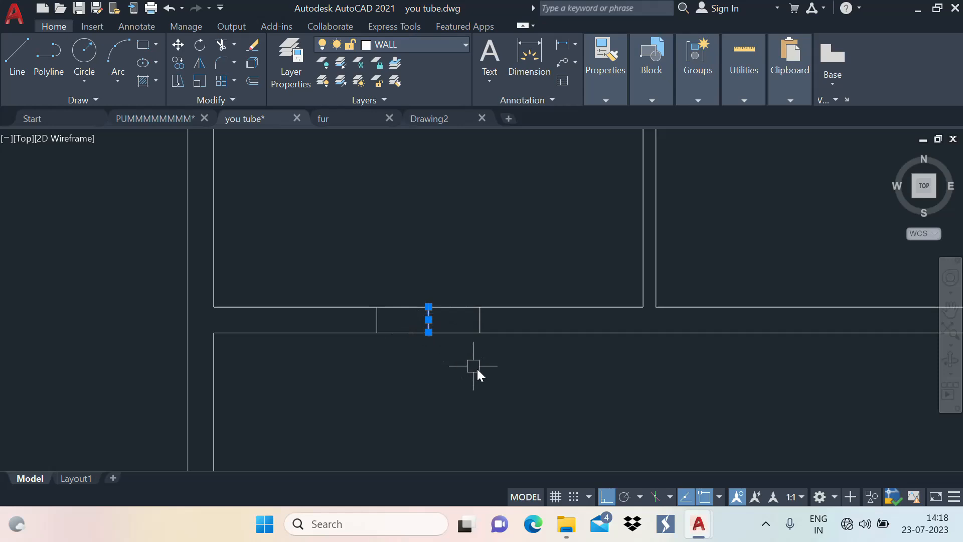
{"action": "key", "text": "Delete"}
{"action": "middle_click_drag", "start_coordinate": [459, 352], "coordinate": [466, 336]}
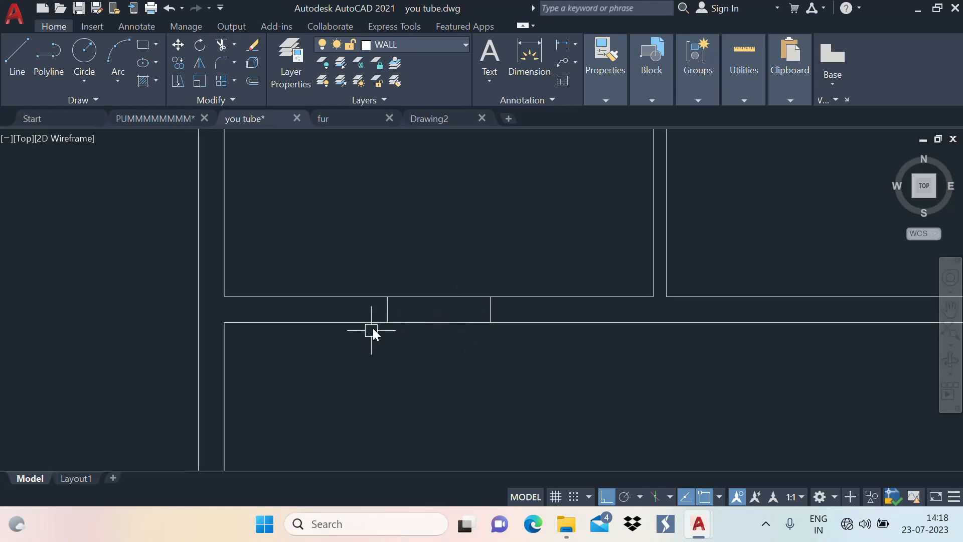
Step: Check the reference drawing's bedroom windows, and offset each of the two cross lines 3' outward along the balcony wall
{"action": "left_click", "coordinate": [172, 123]}
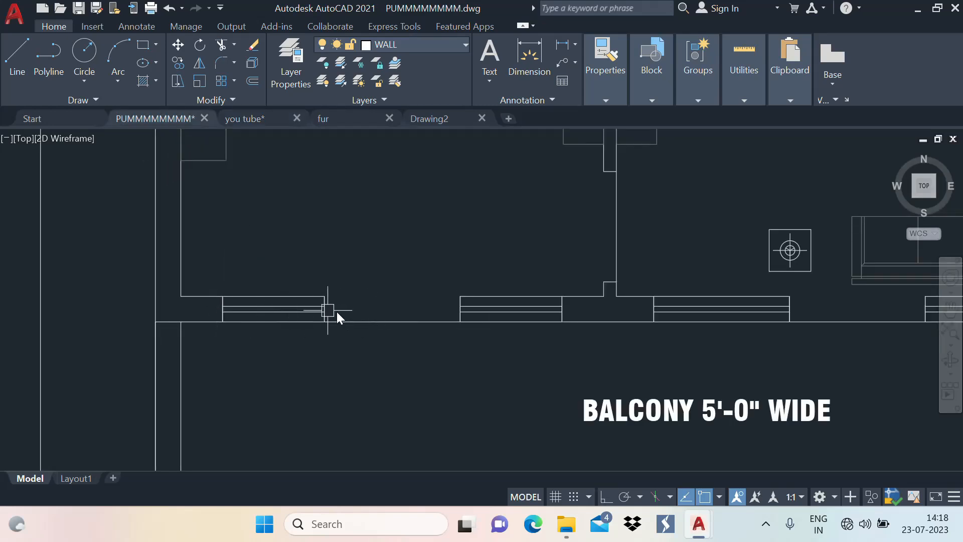
{"action": "left_click", "coordinate": [259, 122]}
{"action": "scroll", "coordinate": [407, 303], "scroll_direction": "up", "scroll_amount": 2}
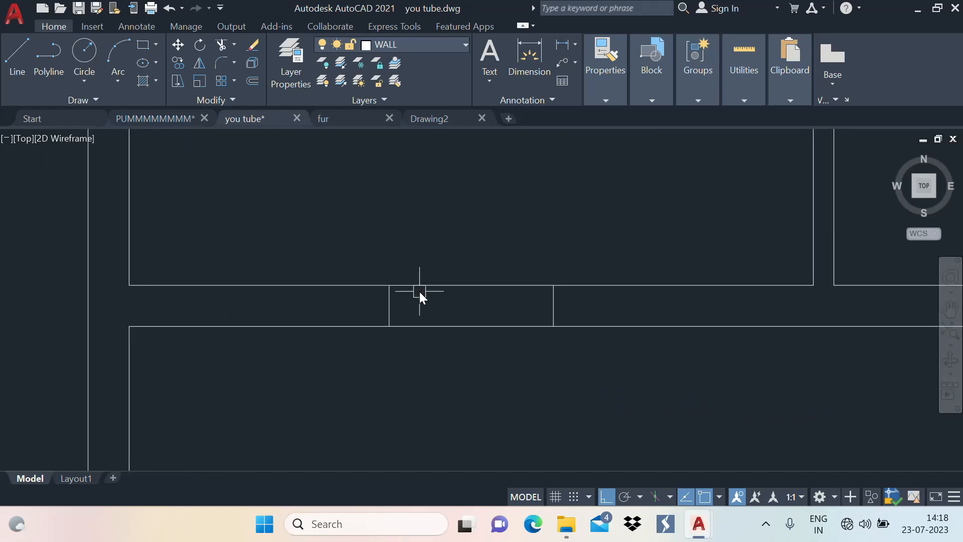
{"action": "left_click", "coordinate": [554, 306]}
{"action": "type", "text": "3'"}
{"action": "key", "text": "Return"}
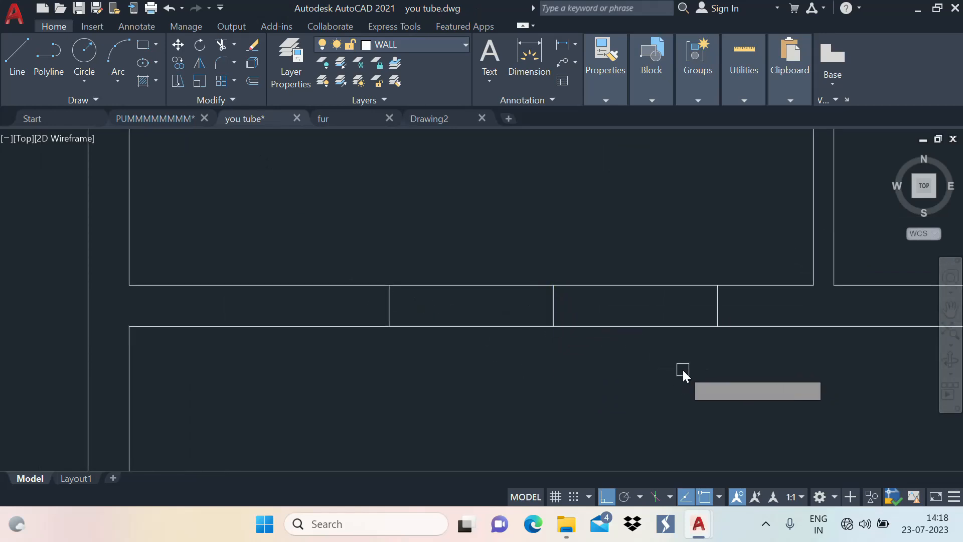
{"action": "left_click", "coordinate": [388, 301]}
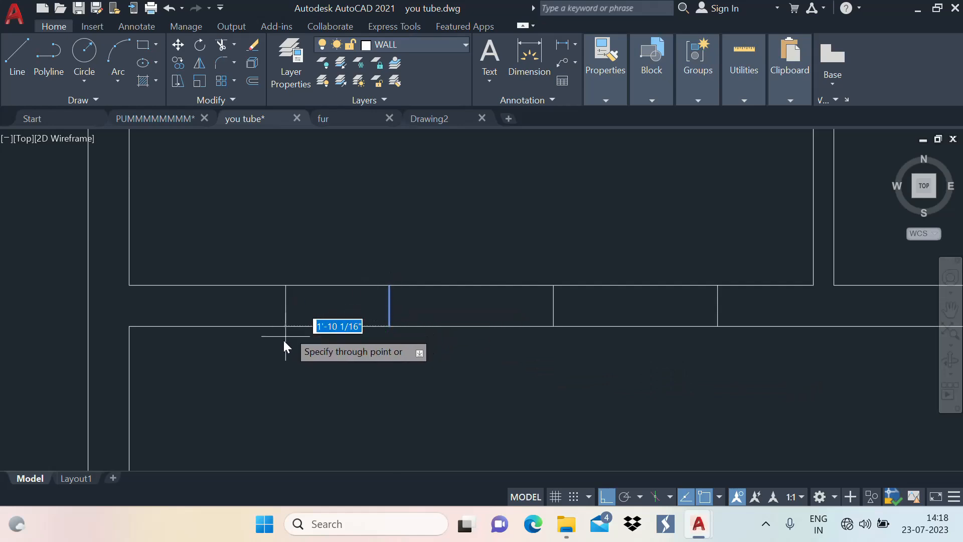
{"action": "type", "text": "3'"}
{"action": "key", "text": "Return"}
{"action": "key", "text": "Escape"}
{"action": "middle_click_drag", "start_coordinate": [355, 325], "coordinate": [351, 316]}
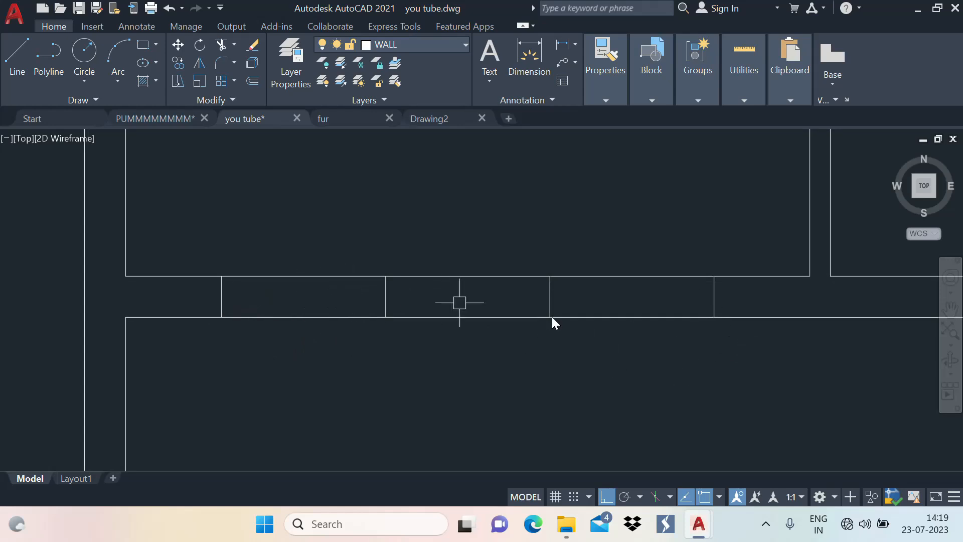
Step: Check the drawing's layers and make the window layer current
{"action": "middle_click_drag", "start_coordinate": [468, 314], "coordinate": [488, 277]}
{"action": "mouse_move", "coordinate": [308, 271]}
{"action": "middle_mouse_down"}
{"action": "mouse_move", "coordinate": [326, 299]}
{"action": "mouse_move", "coordinate": [329, 268]}
{"action": "mouse_move", "coordinate": [318, 320]}
{"action": "mouse_move", "coordinate": [316, 313]}
{"action": "middle_mouse_up"}
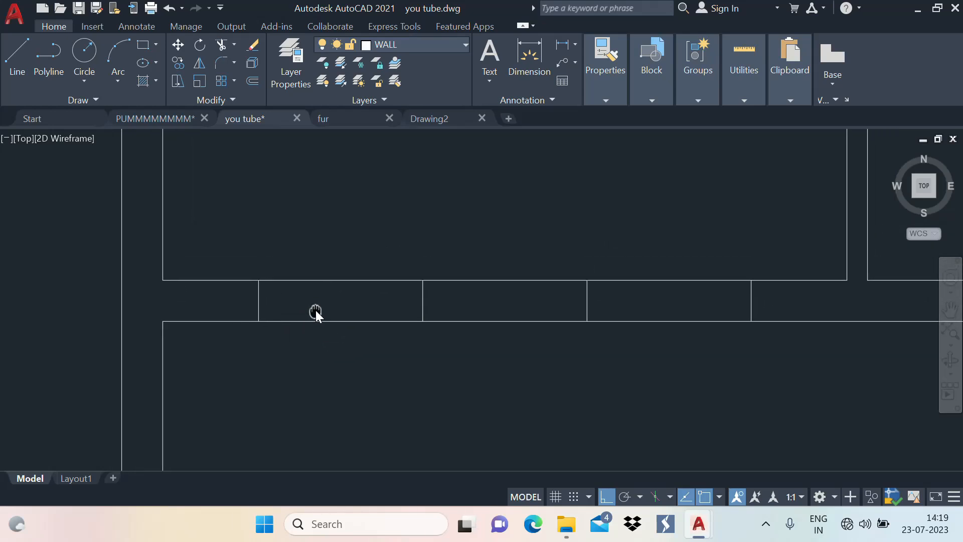
{"action": "left_click", "coordinate": [290, 83]}
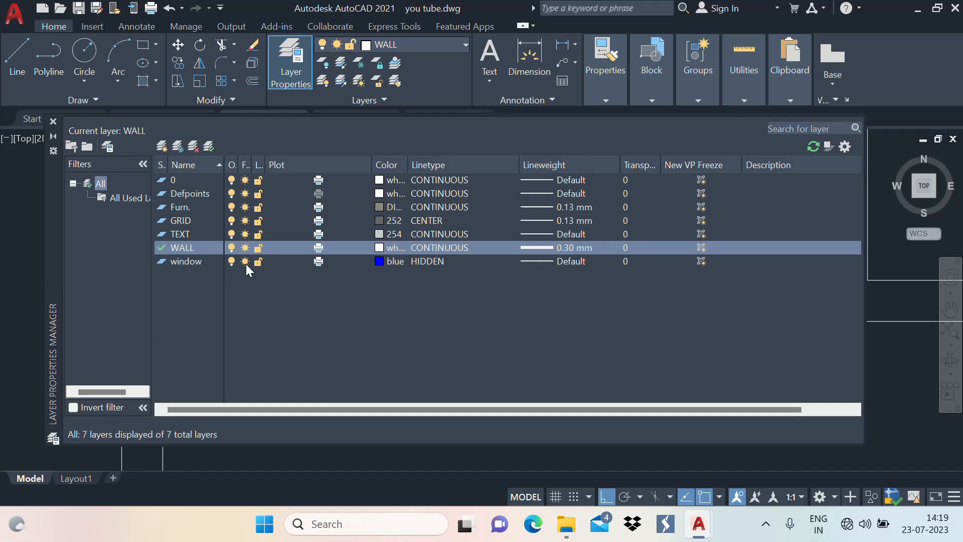
{"action": "left_click", "coordinate": [53, 121]}
{"action": "left_click", "coordinate": [399, 44]}
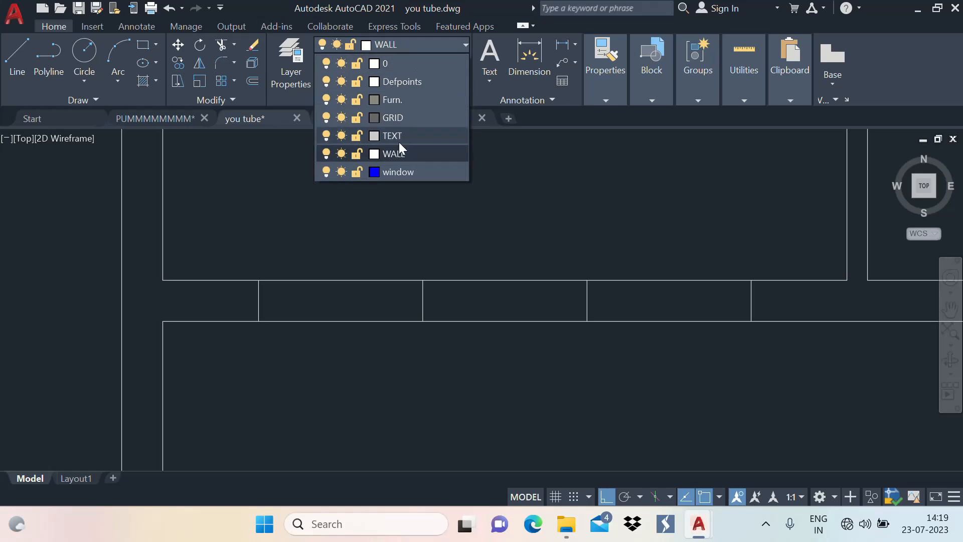
{"action": "left_click", "coordinate": [392, 172]}
{"action": "middle_click_drag", "start_coordinate": [384, 315], "coordinate": [399, 288]}
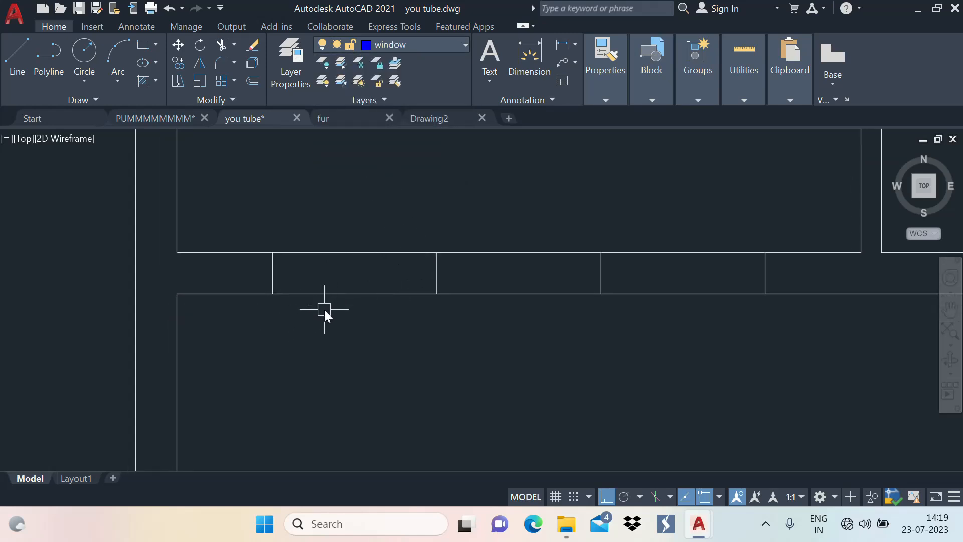
Step: Draw a rectangle over the left window opening in the front bedroom's balcony wall, from corner to opposite corner
{"action": "type", "text": "rec"}
{"action": "key", "text": "Return"}
{"action": "left_click", "coordinate": [277, 253]}
{"action": "left_click", "coordinate": [436, 293]}
Step: Move the window rectangle straight down, clear of the balcony wall
{"action": "left_click", "coordinate": [330, 257]}
{"action": "left_click", "coordinate": [379, 313]}
{"action": "scroll", "coordinate": [520, 190], "scroll_direction": "down", "scroll_amount": 1}
{"action": "middle_click_drag", "start_coordinate": [463, 282], "coordinate": [459, 289]}
{"action": "type", "text": "m"}
{"action": "key", "text": "Return"}
{"action": "left_click", "coordinate": [480, 298]}
{"action": "left_click", "coordinate": [479, 355]}
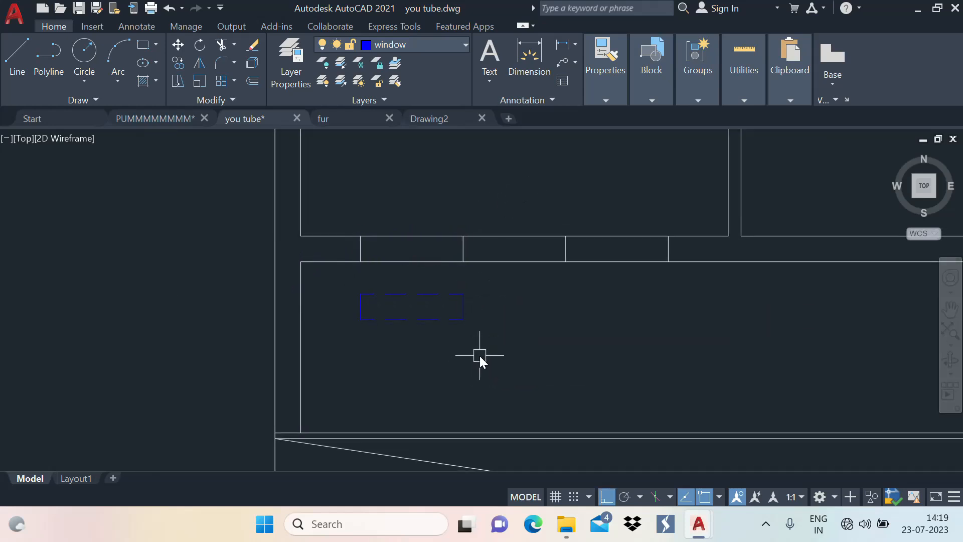
Step: Draw a horizontal line across the middle of the moved rectangle, between the midpoints of its short sides
{"action": "scroll", "coordinate": [391, 305], "scroll_direction": "up", "scroll_amount": 4}
{"action": "type", "text": "l"}
{"action": "key", "text": "Return"}
{"action": "left_click", "coordinate": [309, 305]}
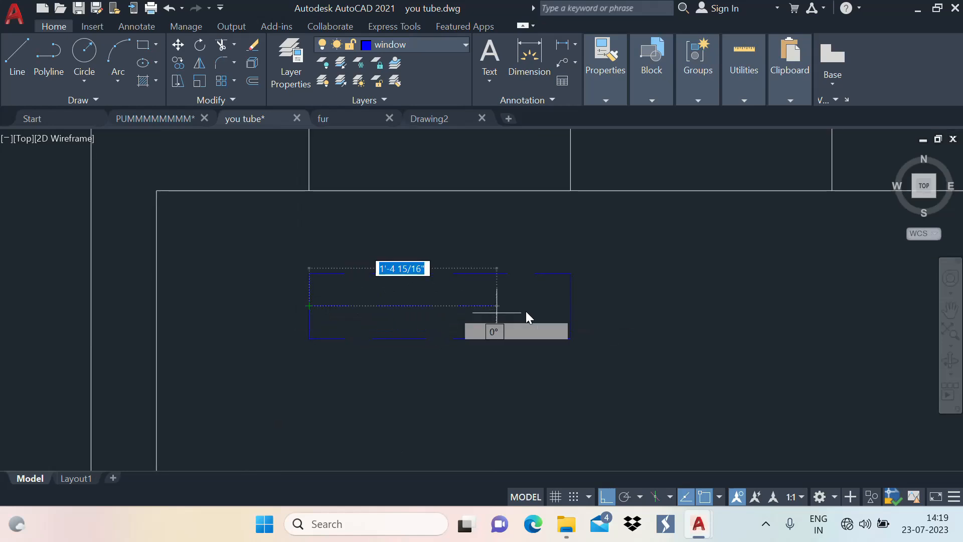
{"action": "left_click", "coordinate": [570, 305]}
Step: Offset the rectangle's middle line a short distance above and below with the Through option
{"action": "type", "text": "o"}
{"action": "key", "text": "Return"}
{"action": "key", "text": "Return"}
{"action": "left_click", "coordinate": [492, 305]}
{"action": "left_click", "coordinate": [499, 293]}
{"action": "left_click", "coordinate": [482, 311]}
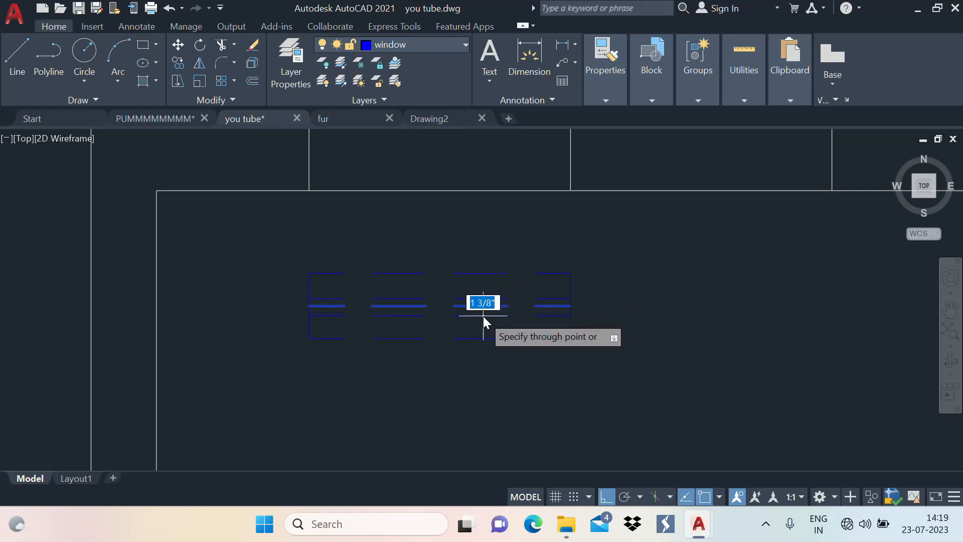
{"action": "left_click", "coordinate": [482, 314]}
{"action": "left_click", "coordinate": [505, 324]}
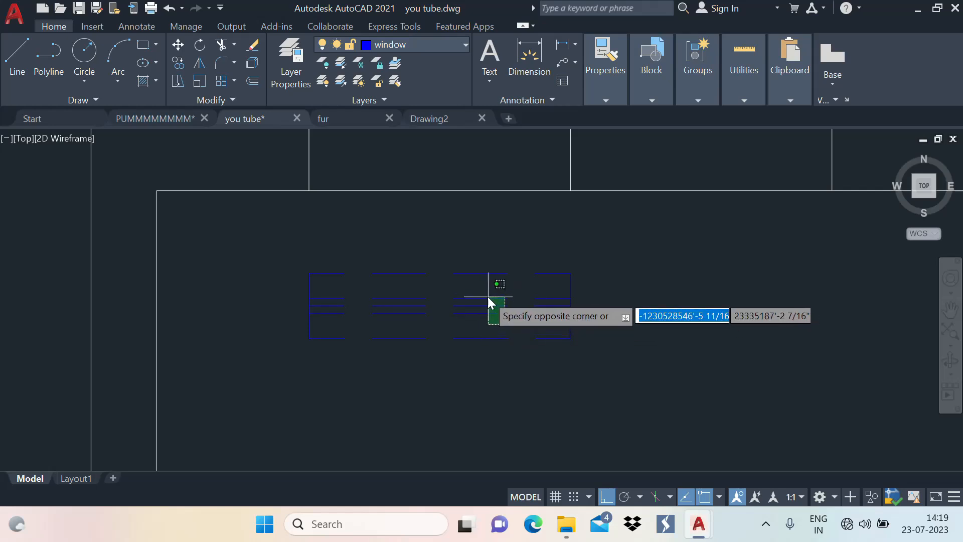
{"action": "left_click", "coordinate": [487, 297]}
{"action": "key", "text": "Escape"}
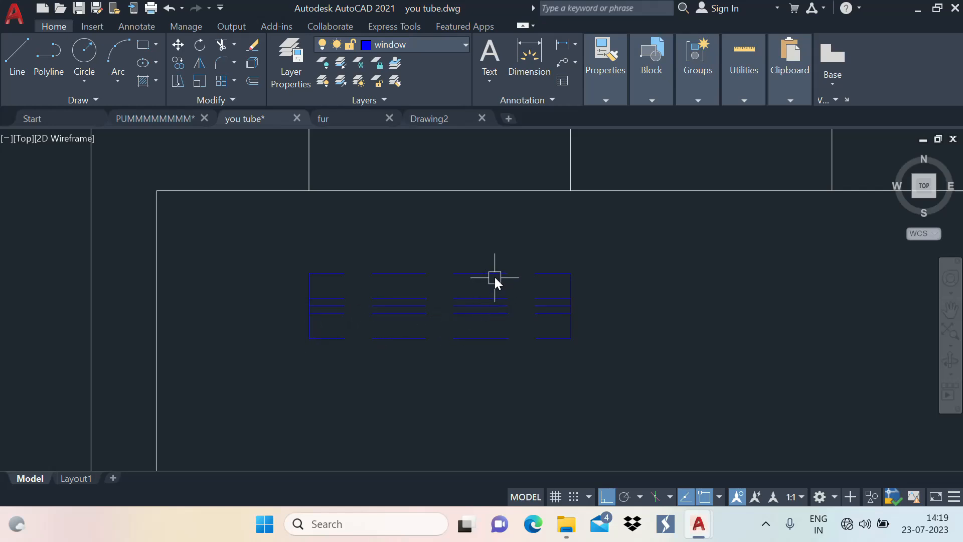
Step: Copy the three window lines from the middle line's left end to the midpoint of the left opening's side
{"action": "left_click", "coordinate": [414, 292]}
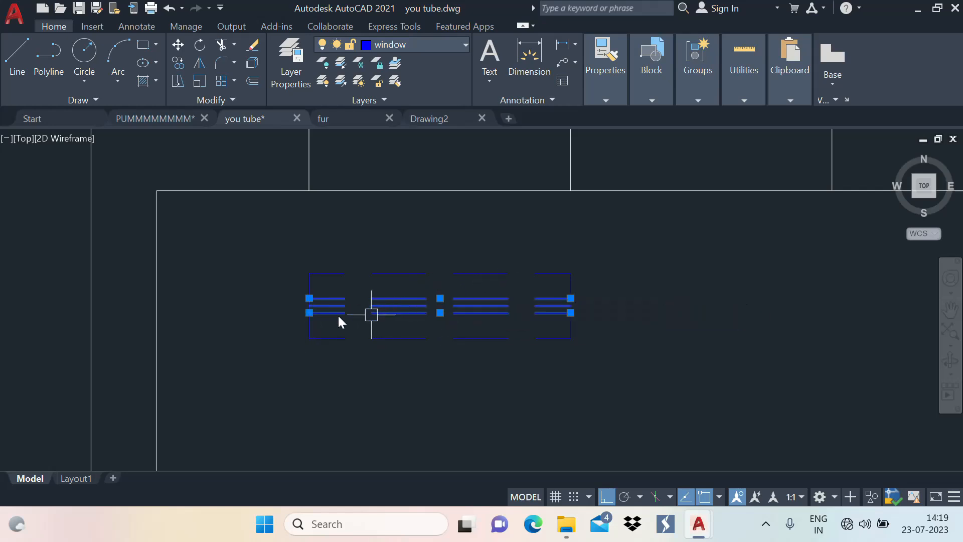
{"action": "type", "text": "c"}
{"action": "key", "text": "Return"}
{"action": "scroll", "coordinate": [311, 306], "scroll_direction": "up", "scroll_amount": 3}
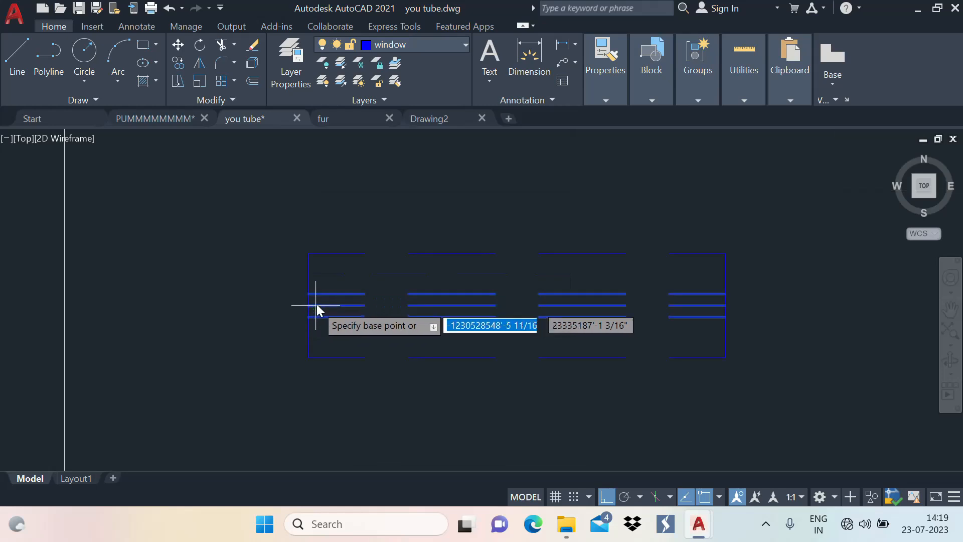
{"action": "left_click", "coordinate": [308, 305]}
{"action": "scroll", "coordinate": [464, 349], "scroll_direction": "down", "scroll_amount": 4}
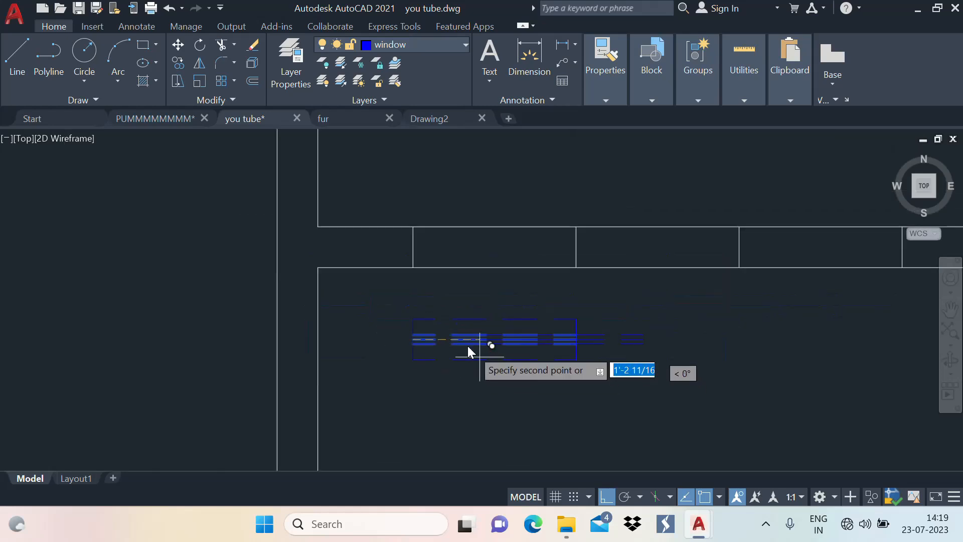
{"action": "left_click", "coordinate": [412, 247]}
{"action": "key", "text": "Escape"}
Step: Delete the construction rectangle and its three lines below the balcony wall
{"action": "left_click", "coordinate": [606, 368]}
{"action": "left_click", "coordinate": [405, 312]}
{"action": "middle_click_drag", "start_coordinate": [547, 360], "coordinate": [476, 355]}
{"action": "key", "text": "Delete"}
{"action": "middle_click_drag", "start_coordinate": [522, 326], "coordinate": [506, 316]}
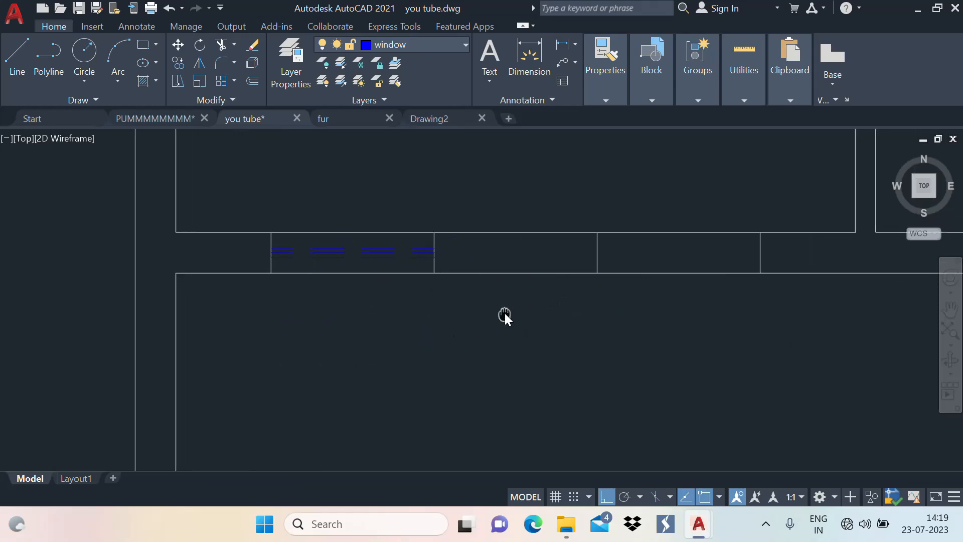
Step: Draw a rectangle around the three window lines, filling the left opening to both wall faces
{"action": "middle_click_drag", "start_coordinate": [372, 267], "coordinate": [442, 267]}
{"action": "scroll", "coordinate": [364, 282], "scroll_direction": "up", "scroll_amount": 2}
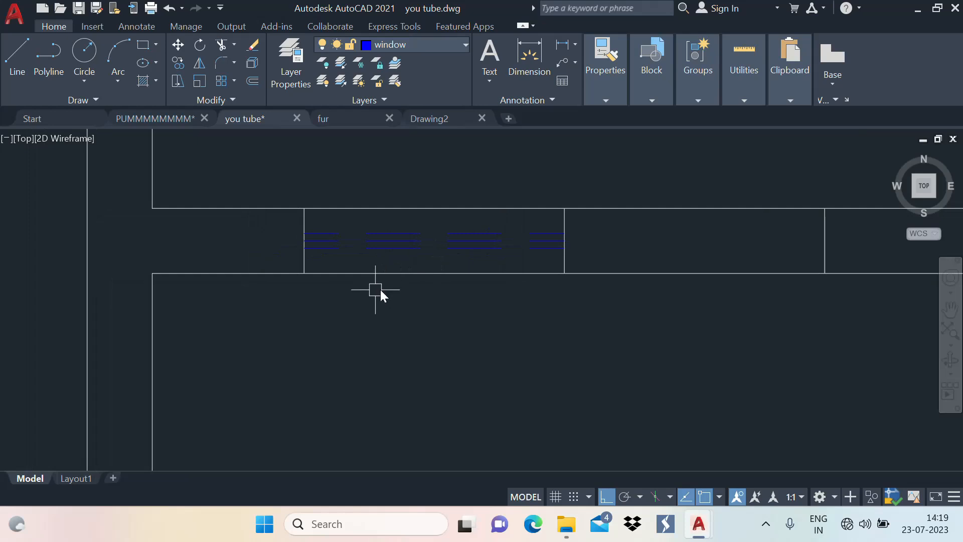
{"action": "type", "text": "rec"}
{"action": "key", "text": "Return"}
{"action": "left_click", "coordinate": [302, 207]}
{"action": "left_click", "coordinate": [564, 273]}
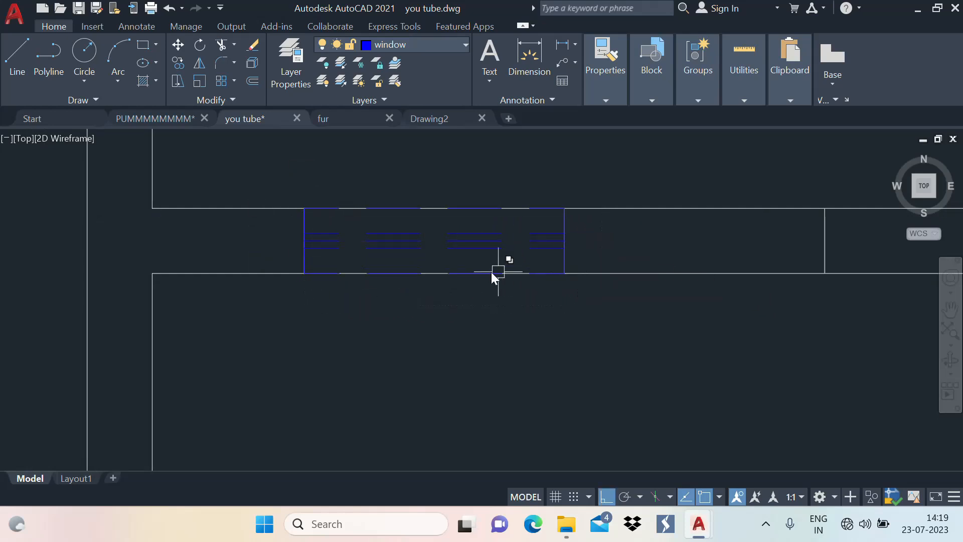
Step: Trim the two wall lines running through the left window opening
{"action": "scroll", "coordinate": [399, 266], "scroll_direction": "down", "scroll_amount": 2}
{"action": "scroll", "coordinate": [427, 256], "scroll_direction": "up", "scroll_amount": 2}
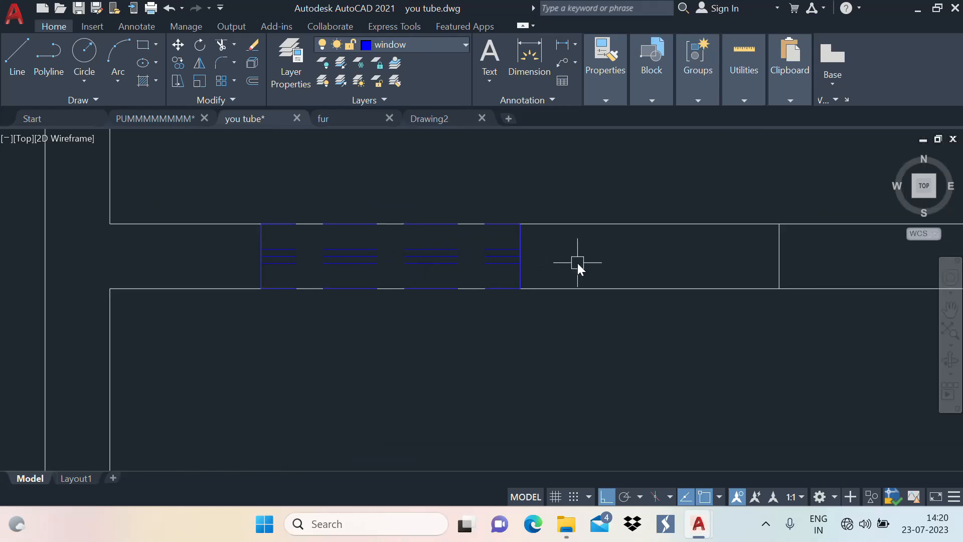
{"action": "scroll", "coordinate": [491, 258], "scroll_direction": "down", "scroll_amount": 2}
{"action": "scroll", "coordinate": [361, 280], "scroll_direction": "up", "scroll_amount": 2}
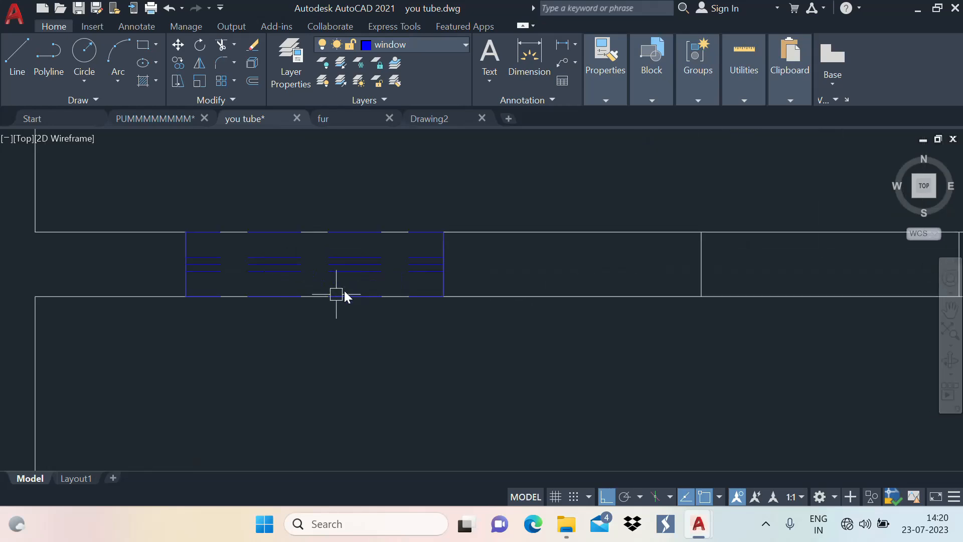
{"action": "left_click", "coordinate": [510, 233]}
{"action": "key", "text": "Escape"}
{"action": "type", "text": "tr"}
{"action": "key", "text": "Return"}
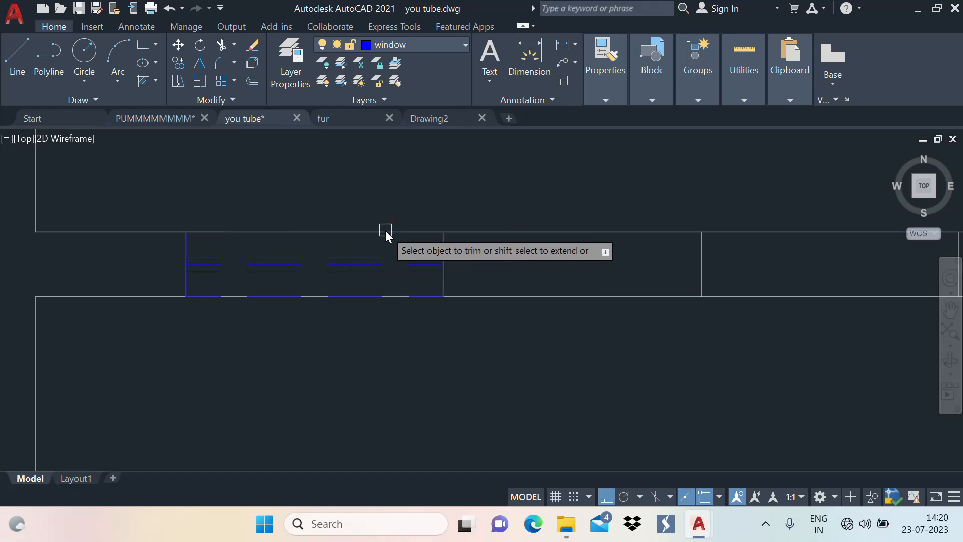
{"action": "left_click", "coordinate": [386, 232]}
{"action": "left_click", "coordinate": [316, 296]}
{"action": "key", "text": "Escape"}
Step: Trim both wall lines between the cross lines of the right window opening
{"action": "scroll", "coordinate": [369, 255], "scroll_direction": "down", "scroll_amount": 2}
{"action": "left_click", "coordinate": [545, 249]}
{"action": "key", "text": "Escape"}
{"action": "type", "text": "tr"}
{"action": "key", "text": "Return"}
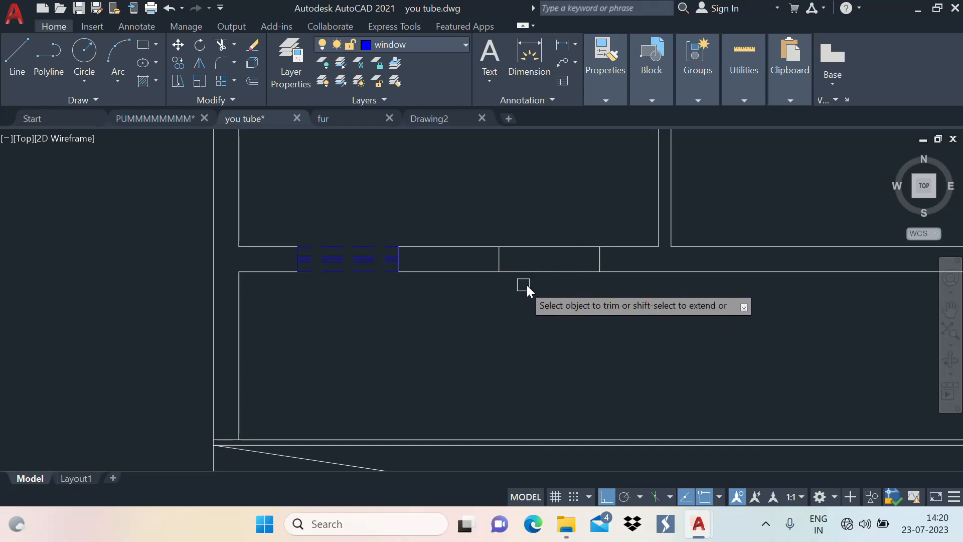
{"action": "left_click", "coordinate": [547, 273]}
{"action": "left_click", "coordinate": [554, 247]}
Step: Copy the whole left window from its lower right corner to the matching corner of the right opening
{"action": "scroll", "coordinate": [332, 270], "scroll_direction": "up", "scroll_amount": 2}
{"action": "left_click", "coordinate": [395, 303]}
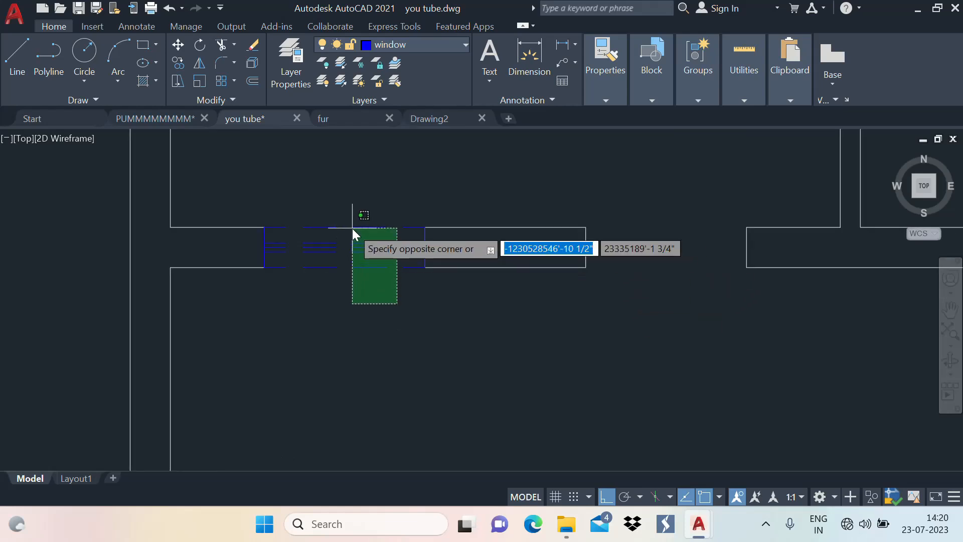
{"action": "left_click", "coordinate": [352, 228]}
{"action": "type", "text": "co"}
{"action": "key", "text": "Return"}
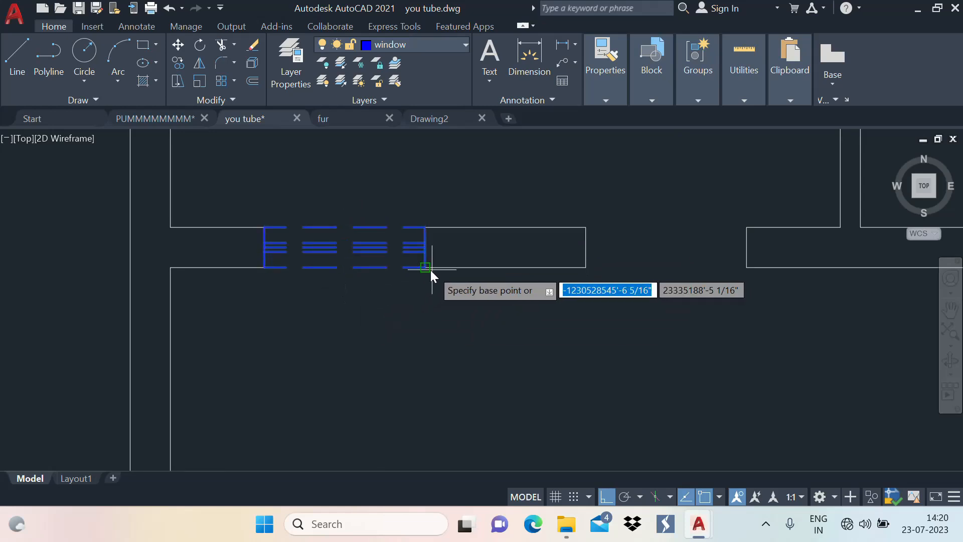
{"action": "left_click", "coordinate": [426, 269]}
{"action": "left_click", "coordinate": [747, 267]}
{"action": "key", "text": "Return"}
{"action": "scroll", "coordinate": [546, 246], "scroll_direction": "down", "scroll_amount": 2}
{"action": "middle_click_drag", "start_coordinate": [603, 264], "coordinate": [437, 326]}
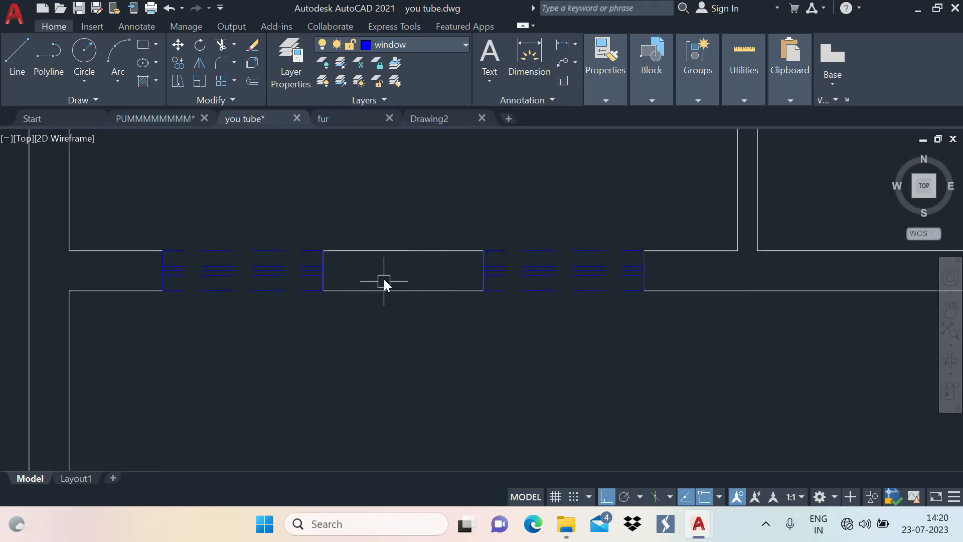
{"action": "middle_click_drag", "start_coordinate": [428, 257], "coordinate": [427, 278]}
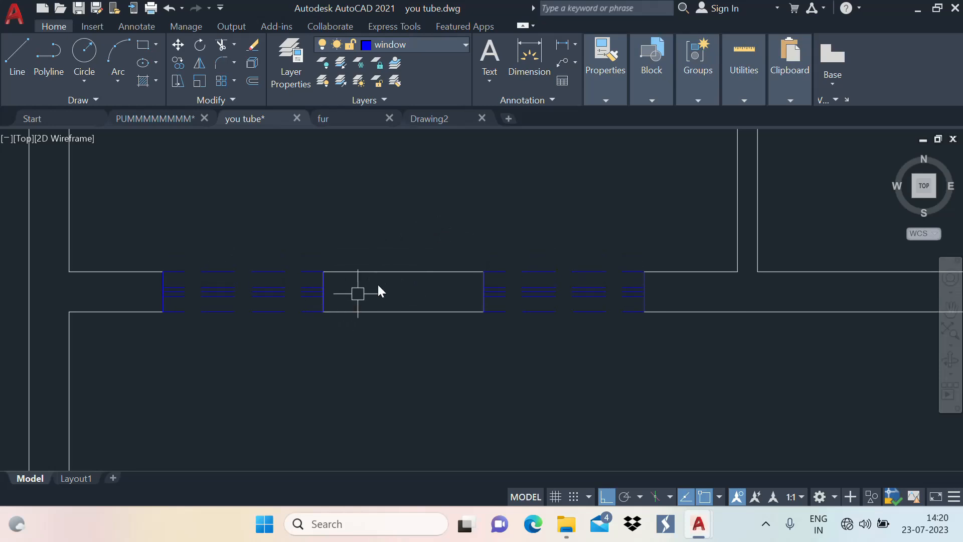
Step: Try to insert the Door - Imperial sample block near the wall between the two bedroom windows, and delete it
{"action": "mouse_move", "coordinate": [396, 277]}
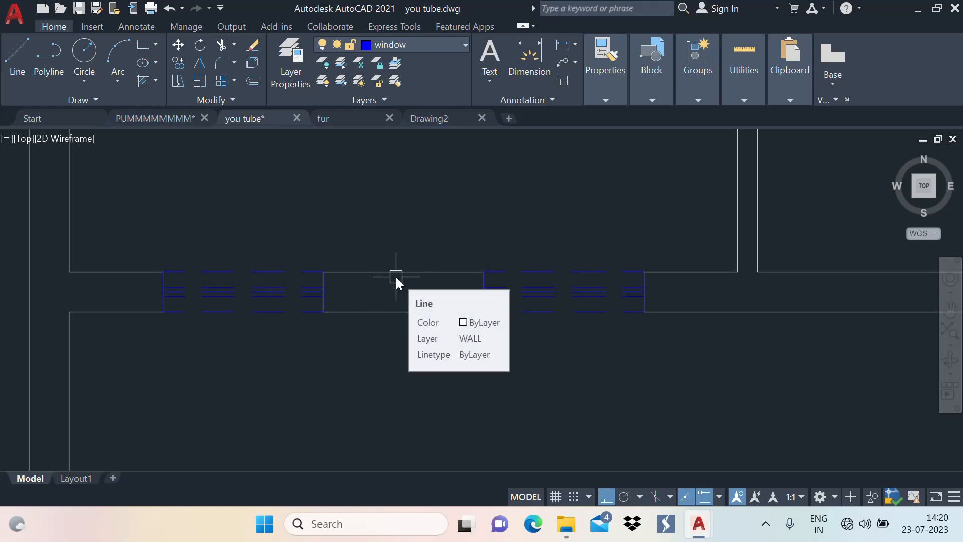
{"action": "key", "text": "ctrl+3"}
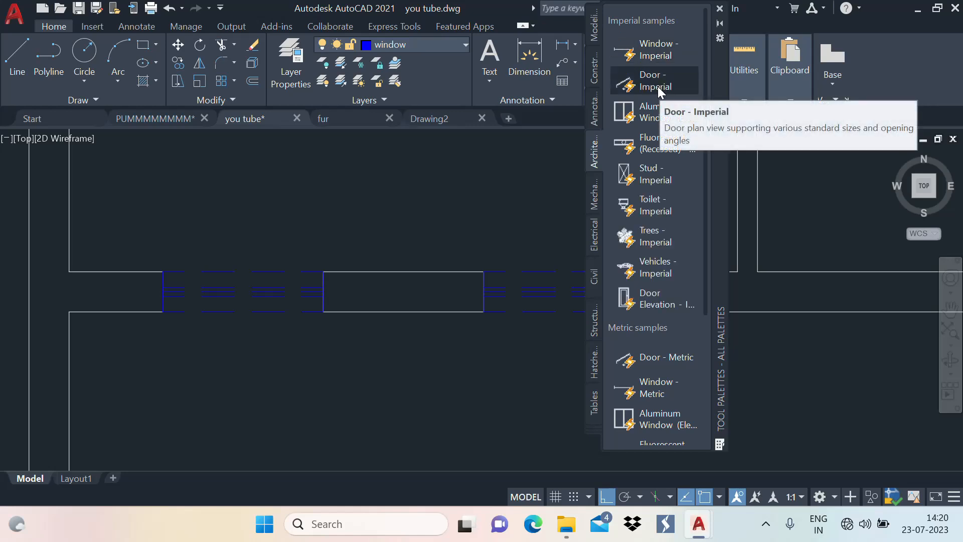
{"action": "left_click", "coordinate": [676, 80]}
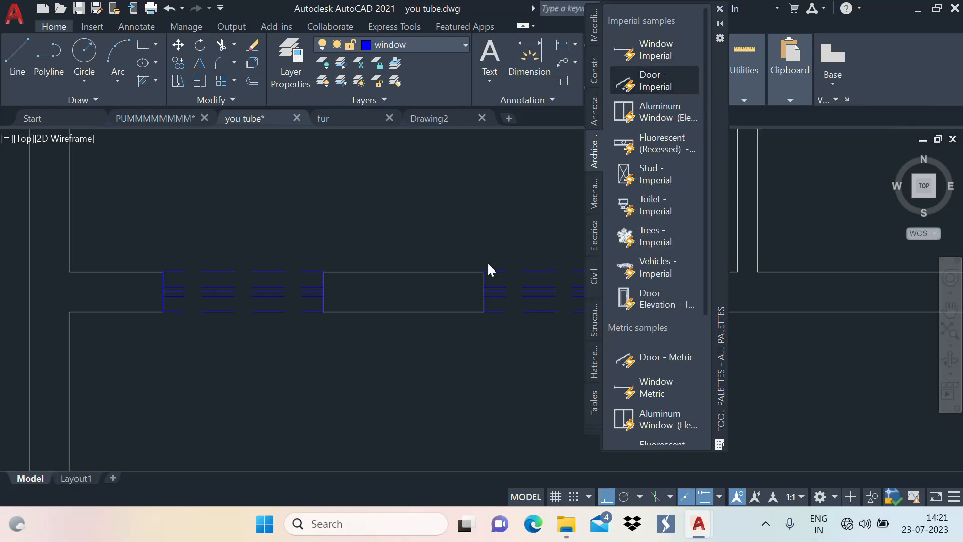
{"action": "left_click", "coordinate": [438, 214]}
{"action": "left_click", "coordinate": [719, 10]}
{"action": "scroll", "coordinate": [503, 224], "scroll_direction": "down", "scroll_amount": 6}
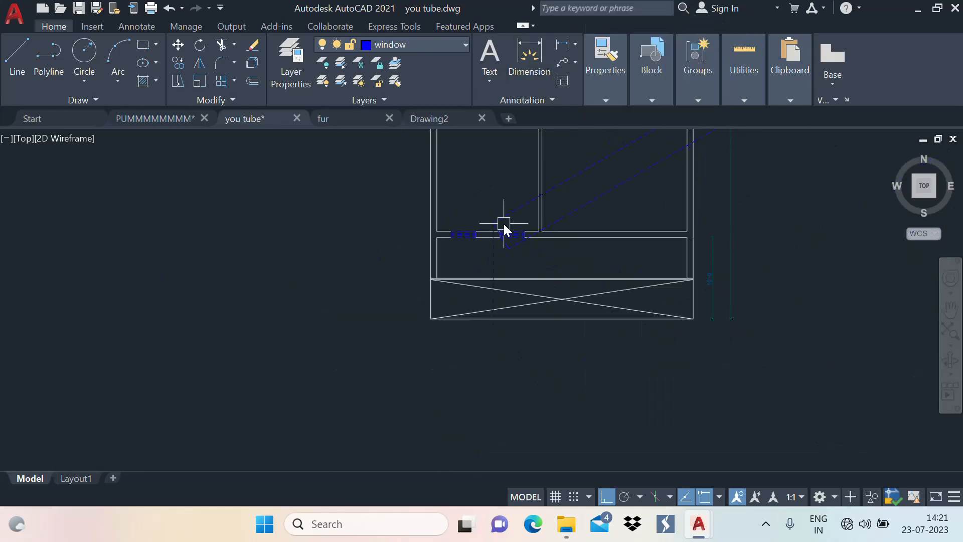
{"action": "left_click", "coordinate": [625, 212]}
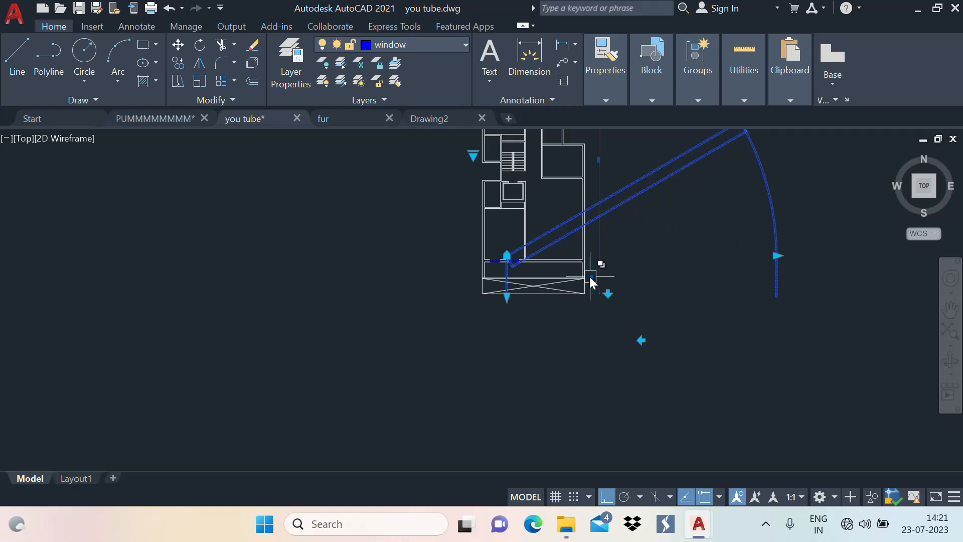
{"action": "key", "text": "Delete"}
Step: Insert the Door - Metric sample block in the empty space to the left of the floor plan
{"action": "scroll", "coordinate": [496, 332], "scroll_direction": "up", "scroll_amount": 6}
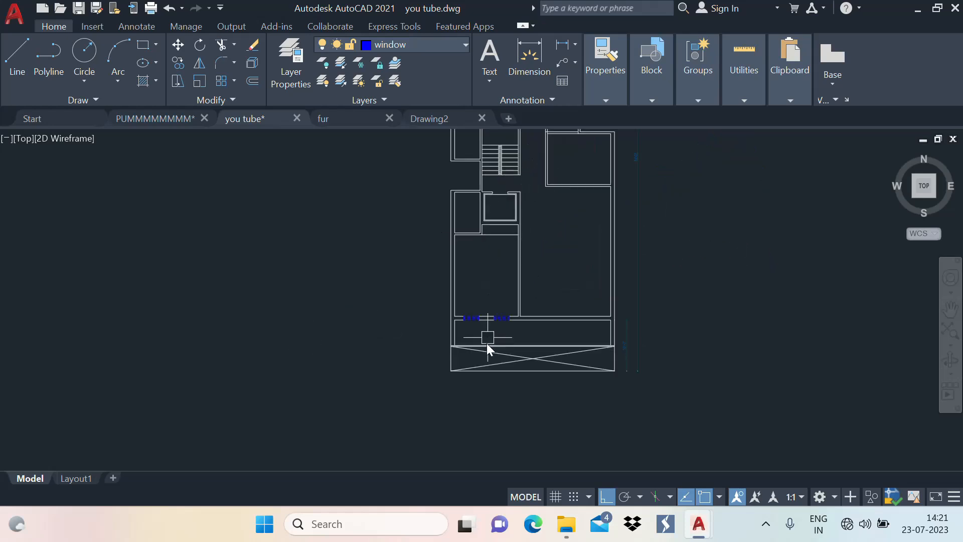
{"action": "key", "text": "ctrl+3"}
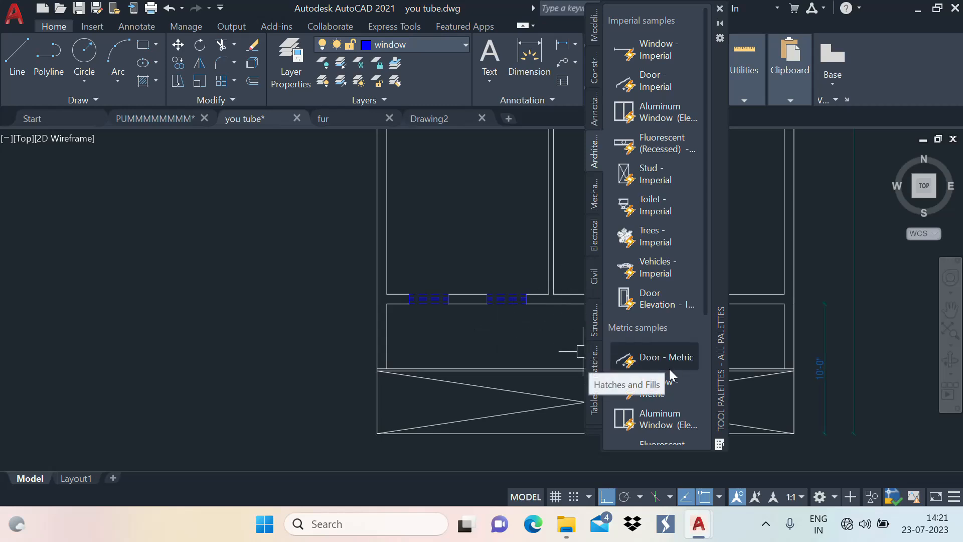
{"action": "scroll", "coordinate": [657, 351], "scroll_direction": "down", "scroll_amount": 3}
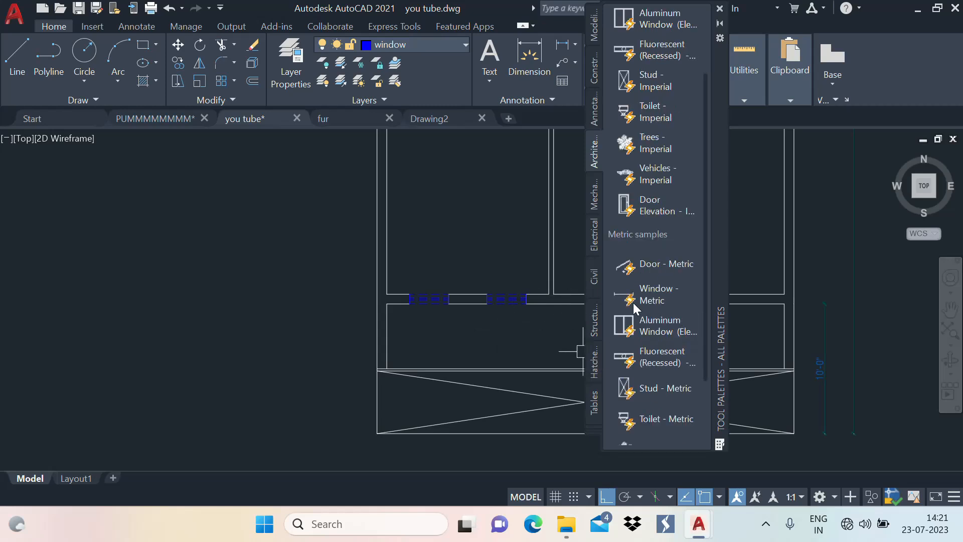
{"action": "left_click", "coordinate": [656, 264]}
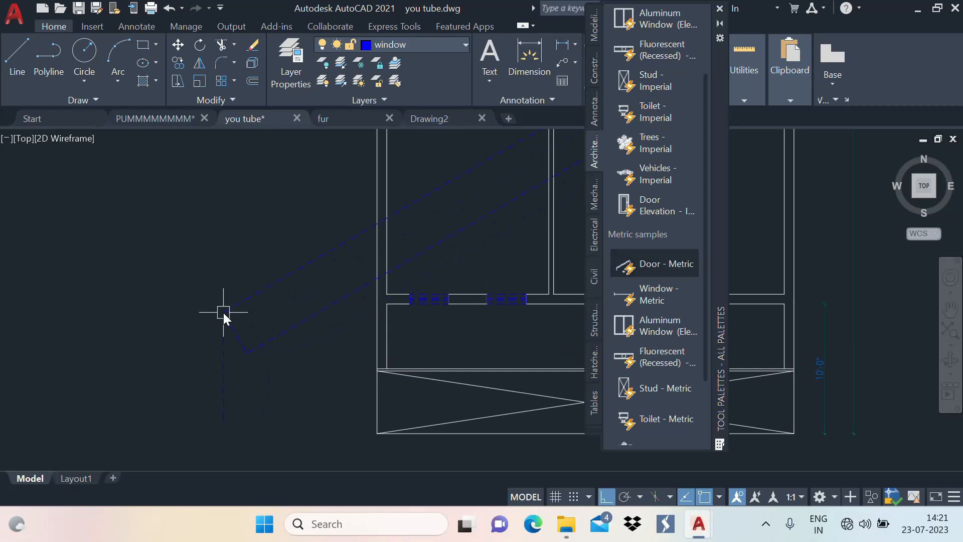
{"action": "left_click", "coordinate": [719, 10]}
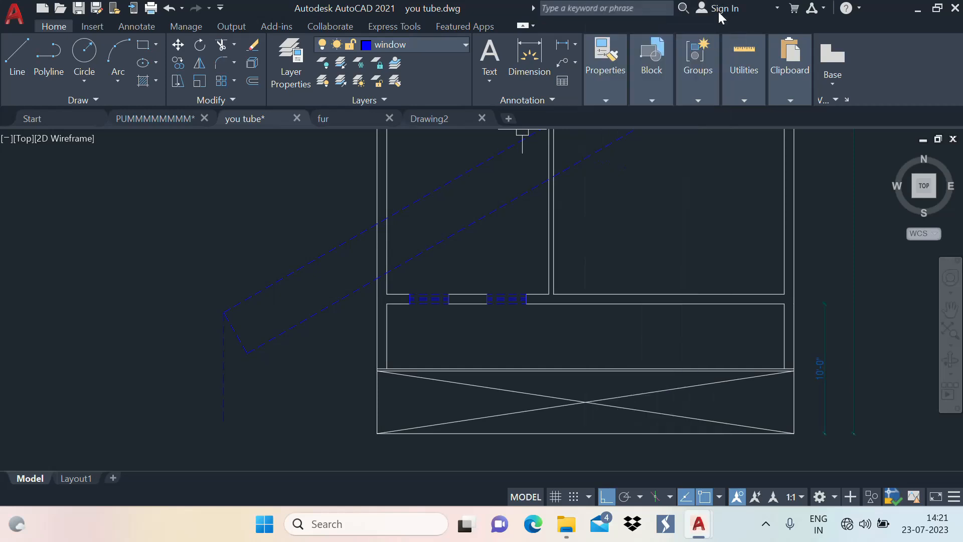
{"action": "scroll", "coordinate": [431, 374], "scroll_direction": "down", "scroll_amount": 4}
Step: Scale the inserted metric door block down from its lower left corner to suit the floor plan
{"action": "left_click", "coordinate": [369, 341]}
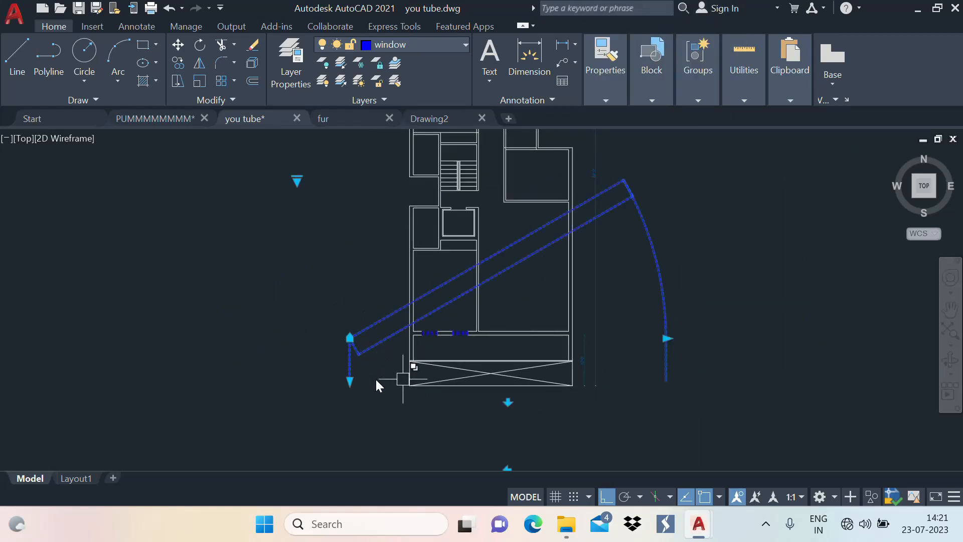
{"action": "left_click", "coordinate": [349, 380]}
{"action": "scroll", "coordinate": [347, 387], "scroll_direction": "up", "scroll_amount": 4}
{"action": "key", "text": "Escape"}
Step: Set the door block's opening angle to Open 90º
{"action": "left_click", "coordinate": [404, 318]}
{"action": "scroll", "coordinate": [354, 343], "scroll_direction": "up", "scroll_amount": 2}
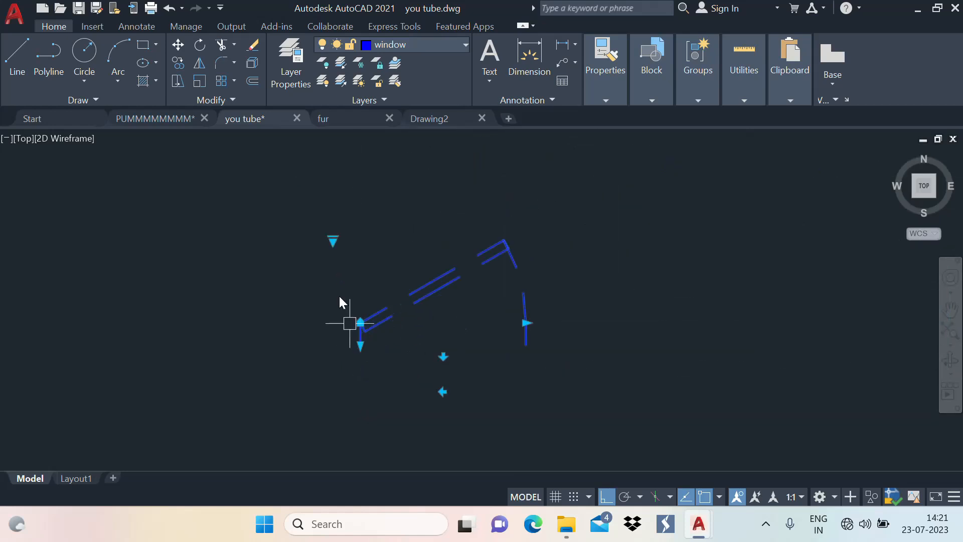
{"action": "left_click", "coordinate": [332, 240]}
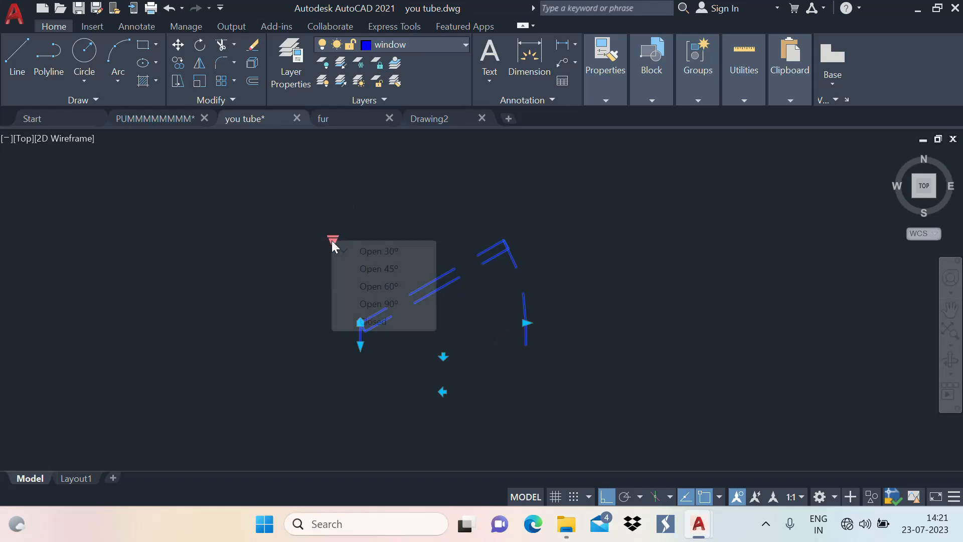
{"action": "left_click", "coordinate": [396, 305]}
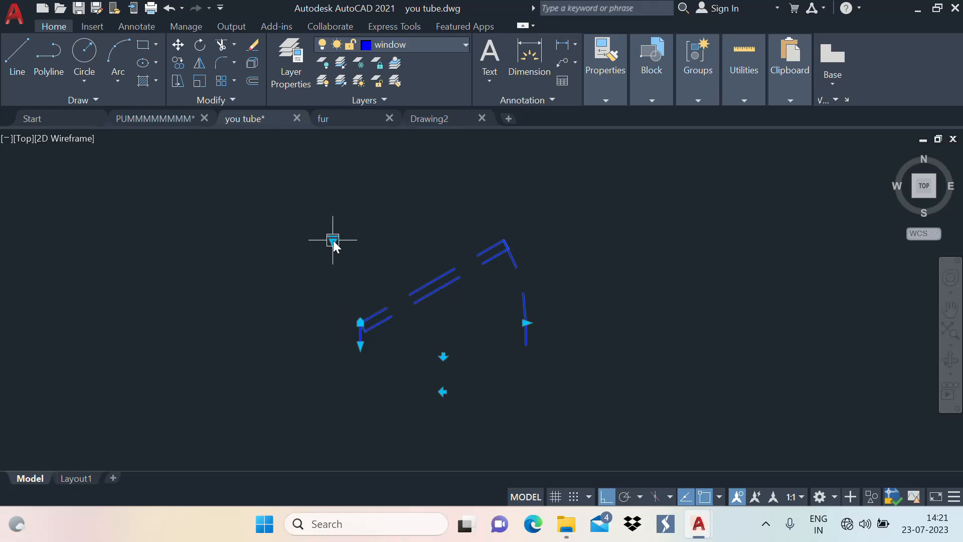
{"action": "left_click", "coordinate": [333, 240]}
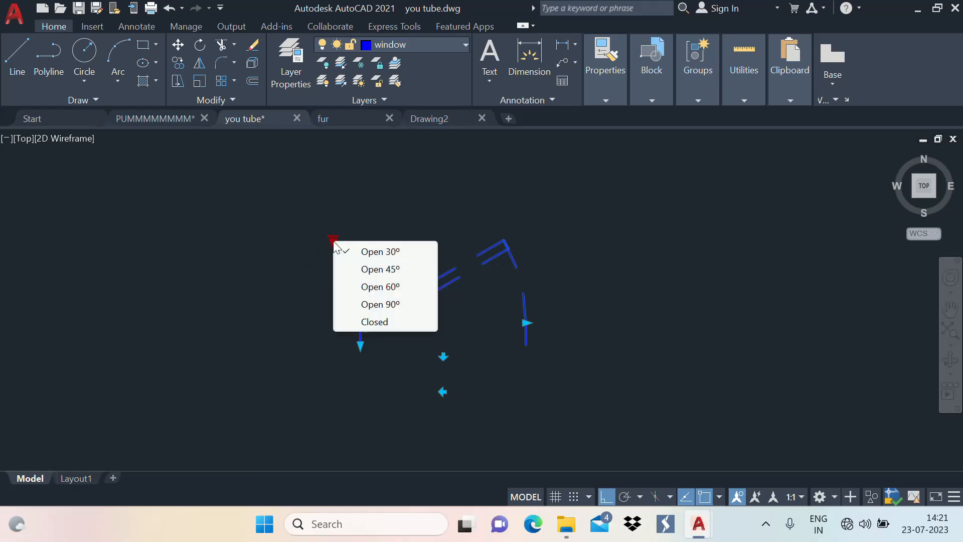
{"action": "left_click", "coordinate": [376, 305]}
{"action": "scroll", "coordinate": [396, 327], "scroll_direction": "down", "scroll_amount": 3}
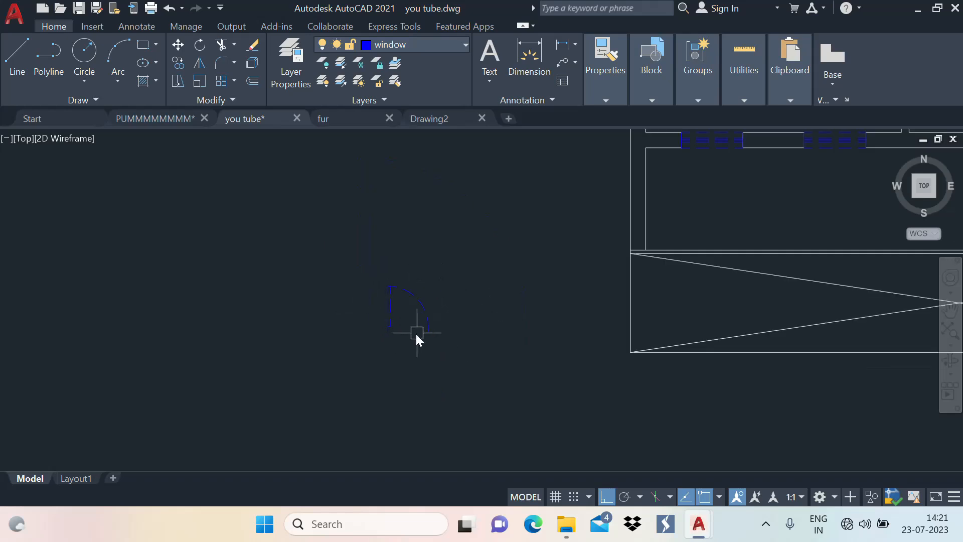
Step: Move the door from its lower left corner to the lower right corner of the bedroom's left window
{"action": "left_click", "coordinate": [386, 305]}
{"action": "scroll", "coordinate": [392, 345], "scroll_direction": "up", "scroll_amount": 3}
{"action": "type", "text": "m"}
{"action": "key", "text": "Return"}
{"action": "left_click", "coordinate": [332, 362]}
{"action": "scroll", "coordinate": [226, 401], "scroll_direction": "down", "scroll_amount": 4}
{"action": "scroll", "coordinate": [444, 292], "scroll_direction": "up", "scroll_amount": 5}
{"action": "left_click", "coordinate": [607, 209]}
Step: Delete the two wall lines between the bedroom windows to open the wall for the door
{"action": "scroll", "coordinate": [681, 273], "scroll_direction": "down", "scroll_amount": 2}
{"action": "mouse_move", "coordinate": [680, 271]}
{"action": "middle_mouse_down"}
{"action": "mouse_move", "coordinate": [541, 337]}
{"action": "mouse_move", "coordinate": [547, 310]}
{"action": "mouse_move", "coordinate": [520, 301]}
{"action": "middle_mouse_up"}
{"action": "scroll", "coordinate": [532, 301], "scroll_direction": "up", "scroll_amount": 3}
{"action": "scroll", "coordinate": [567, 325], "scroll_direction": "down", "scroll_amount": 1}
{"action": "left_click", "coordinate": [517, 353]}
{"action": "left_click", "coordinate": [491, 280]}
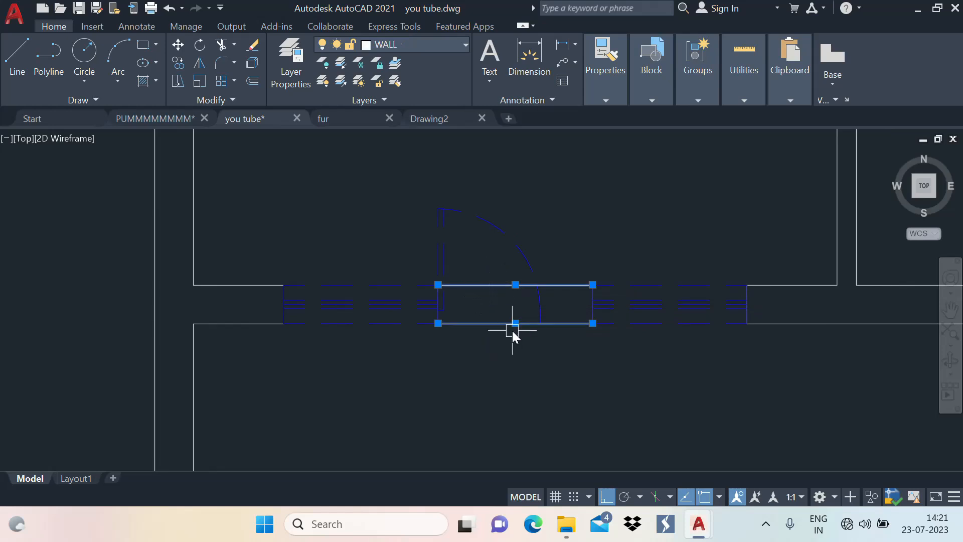
{"action": "key", "text": "Delete"}
{"action": "left_click", "coordinate": [529, 277]}
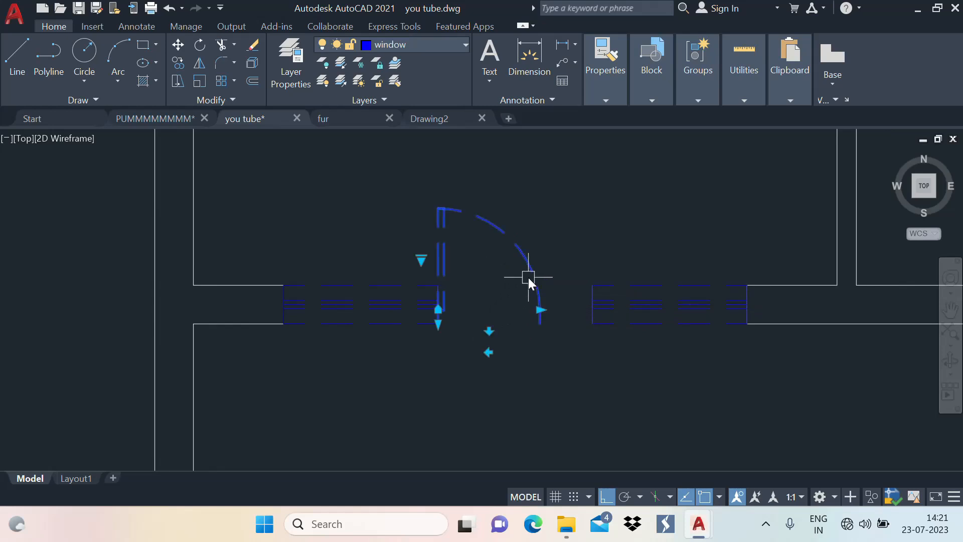
{"action": "middle_click_drag", "start_coordinate": [517, 299], "coordinate": [462, 314]}
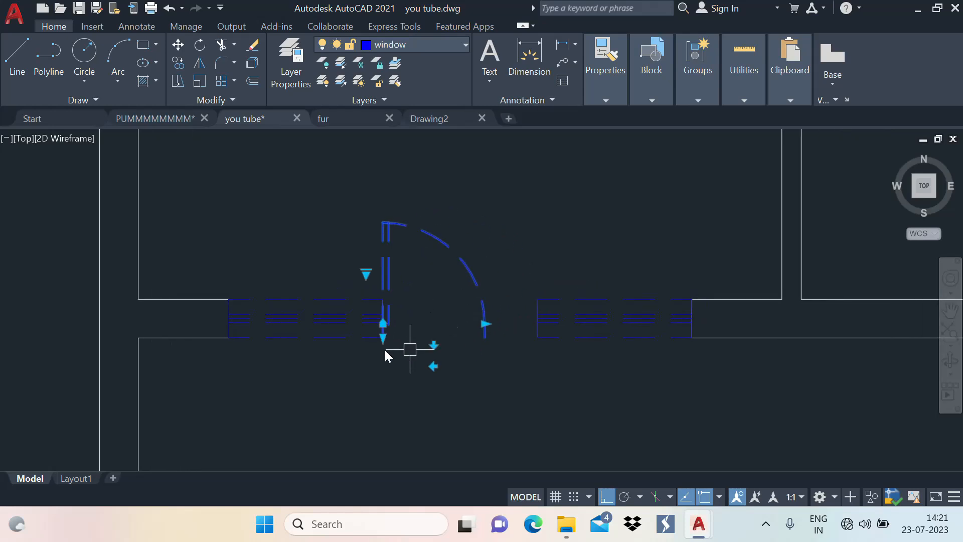
{"action": "middle_click_drag", "start_coordinate": [417, 266], "coordinate": [444, 260]}
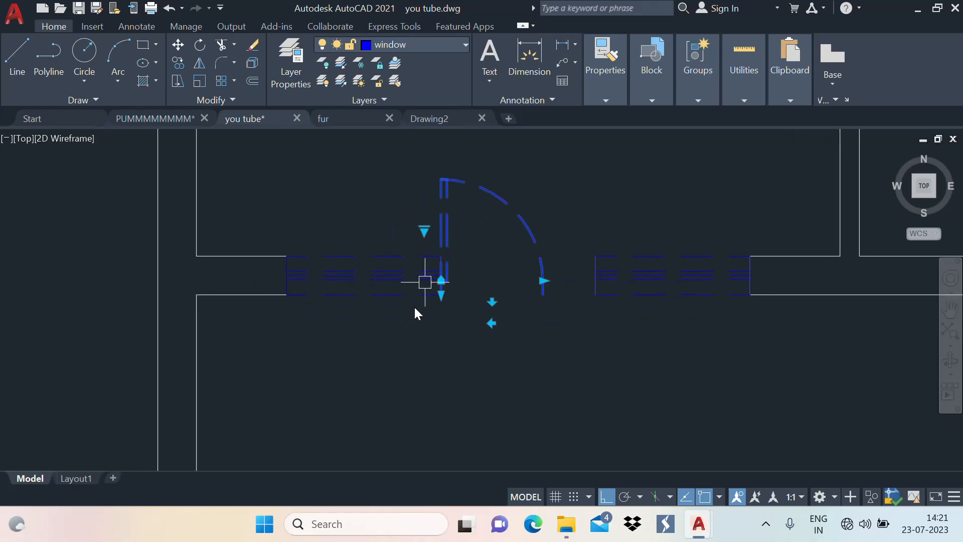
{"action": "middle_click_drag", "start_coordinate": [555, 269], "coordinate": [509, 348]}
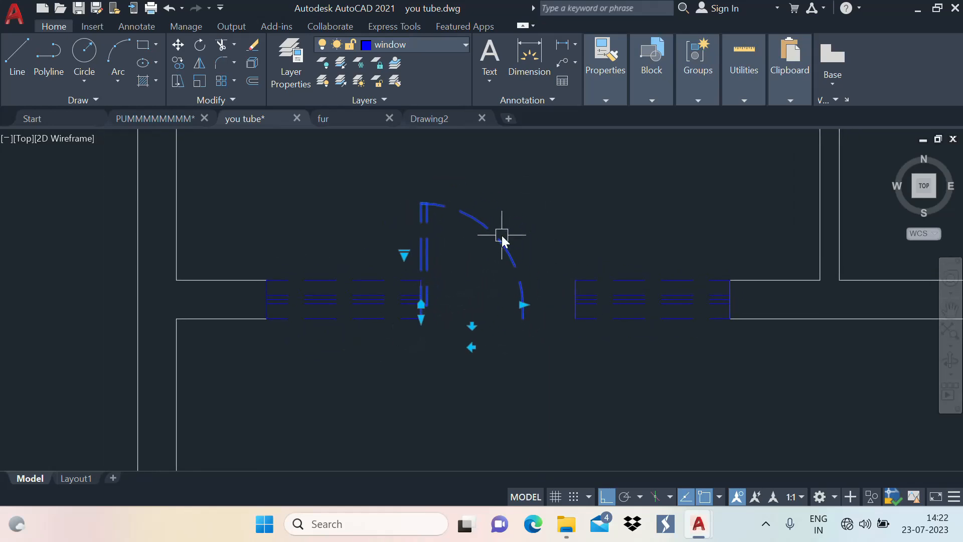
{"action": "key", "text": "Escape"}
{"action": "left_click", "coordinate": [486, 236]}
{"action": "scroll", "coordinate": [527, 253], "scroll_direction": "down", "scroll_amount": 2}
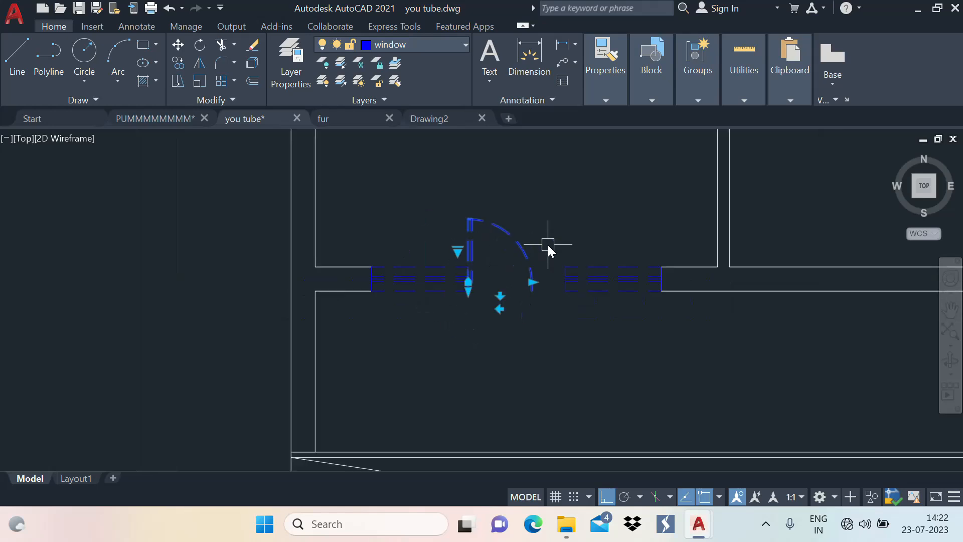
{"action": "mouse_move", "coordinate": [506, 314]}
{"action": "middle_mouse_down"}
{"action": "mouse_move", "coordinate": [452, 348]}
{"action": "mouse_move", "coordinate": [490, 321]}
{"action": "middle_mouse_up"}
{"action": "scroll", "coordinate": [462, 336], "scroll_direction": "up", "scroll_amount": 2}
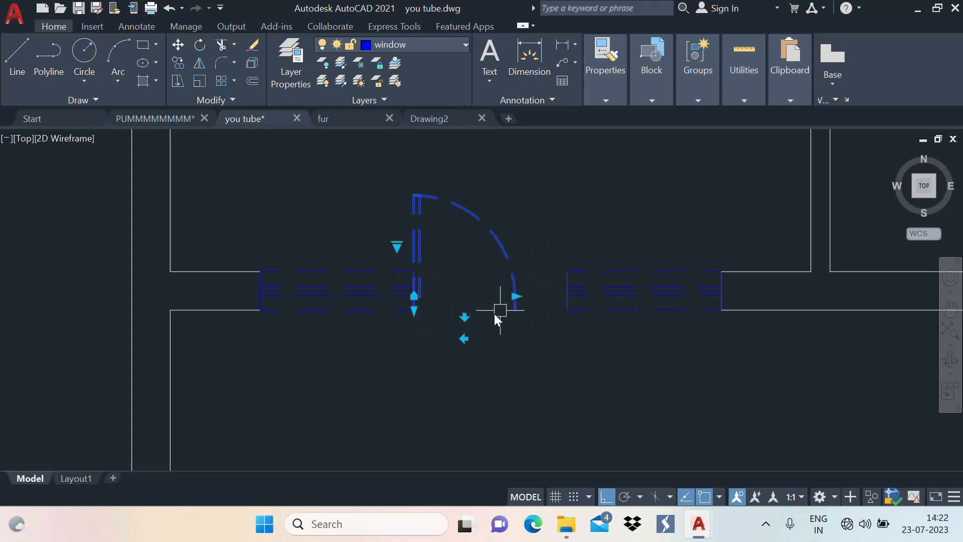
{"action": "type", "text": "s"}
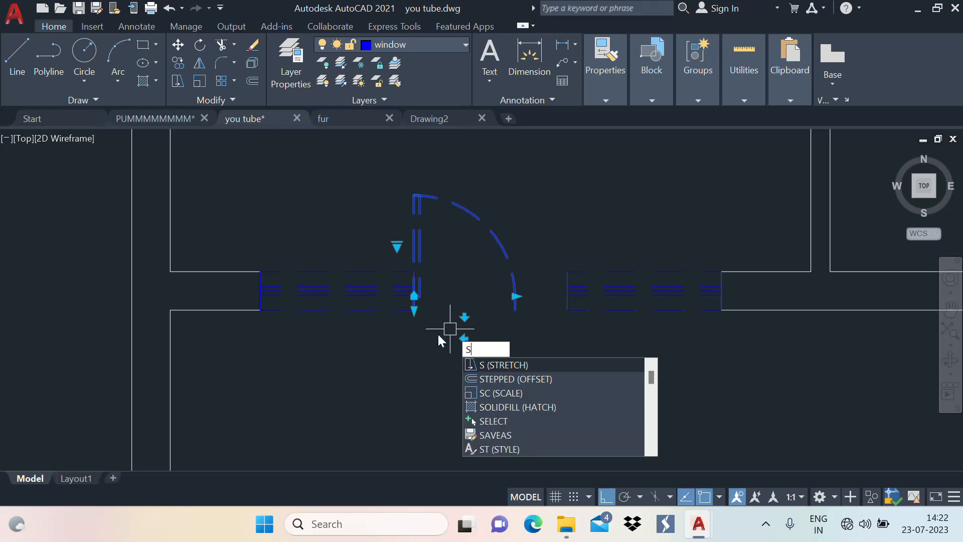
{"action": "key", "text": "Escape"}
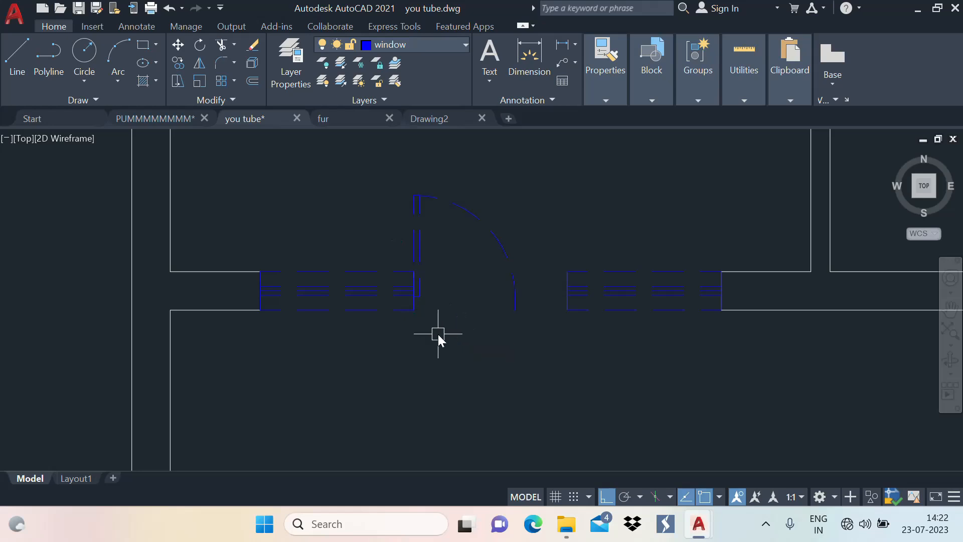
Step: Scale the door from its lower left corner so that it spans the opening between the two bedroom windows
{"action": "type", "text": "sc"}
{"action": "key", "text": "Return"}
{"action": "left_click", "coordinate": [421, 238]}
{"action": "key", "text": "Return"}
{"action": "left_click", "coordinate": [413, 311]}
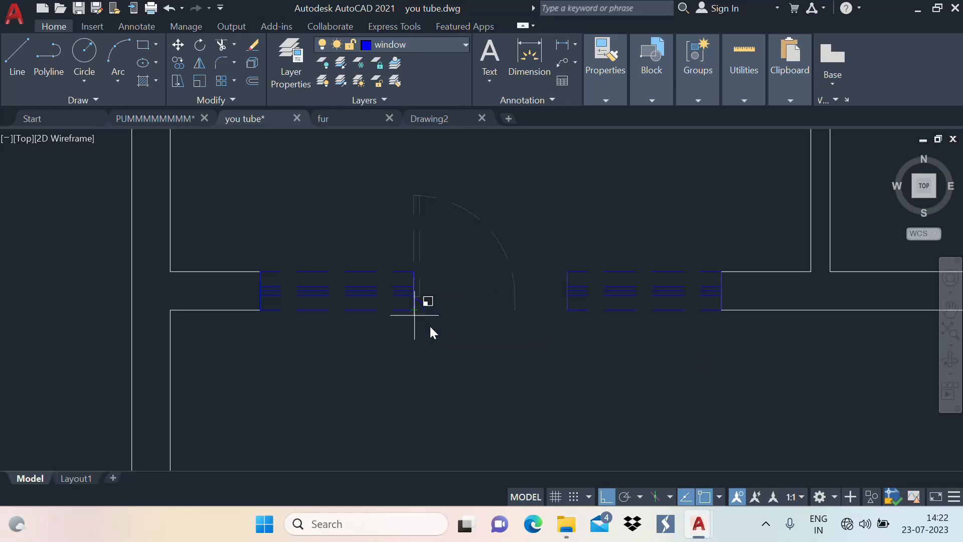
{"action": "left_click", "coordinate": [501, 384]}
{"action": "scroll", "coordinate": [515, 266], "scroll_direction": "down", "scroll_amount": 5}
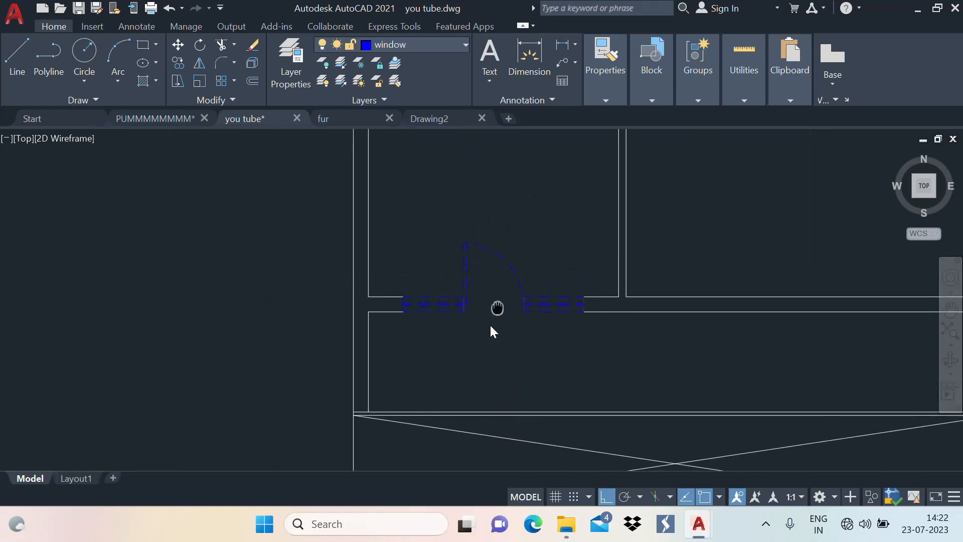
{"action": "scroll", "coordinate": [498, 338], "scroll_direction": "up", "scroll_amount": 4}
{"action": "scroll", "coordinate": [582, 296], "scroll_direction": "down", "scroll_amount": 2}
Step: Move the resized door out of the opening into the empty space to the left of the floor plan
{"action": "left_click", "coordinate": [572, 259]}
{"action": "middle_click_drag", "start_coordinate": [594, 259], "coordinate": [531, 263]}
{"action": "middle_click_drag", "start_coordinate": [492, 337], "coordinate": [513, 309]}
{"action": "type", "text": "m"}
{"action": "key", "text": "Return"}
{"action": "left_click", "coordinate": [531, 311]}
{"action": "left_click", "coordinate": [255, 339]}
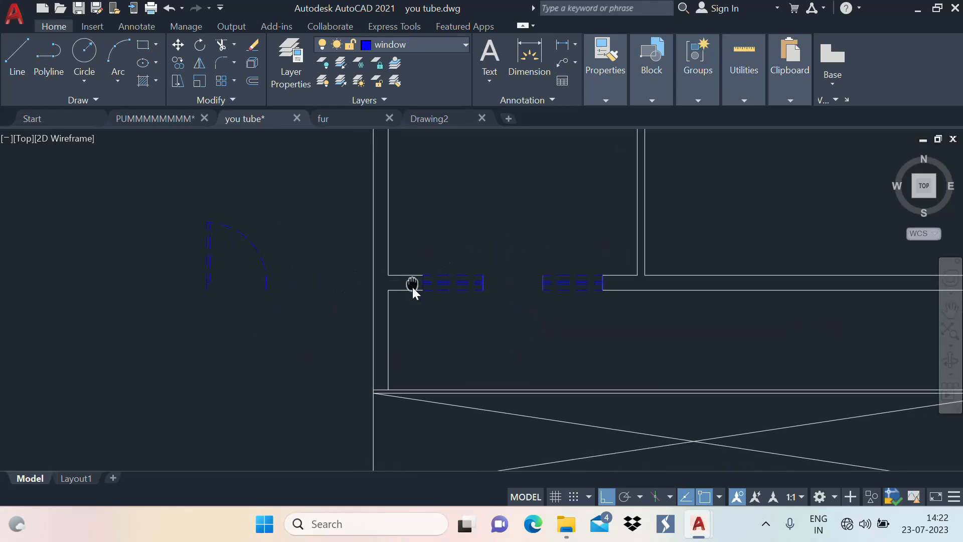
Step: Draw a line along the opening's lower edge from the left window's lower right corner to the right window's lower left corner
{"action": "scroll", "coordinate": [549, 328], "scroll_direction": "up", "scroll_amount": 2}
{"action": "middle_click_drag", "start_coordinate": [476, 303], "coordinate": [562, 345]}
{"action": "type", "text": "l"}
{"action": "key", "text": "Return"}
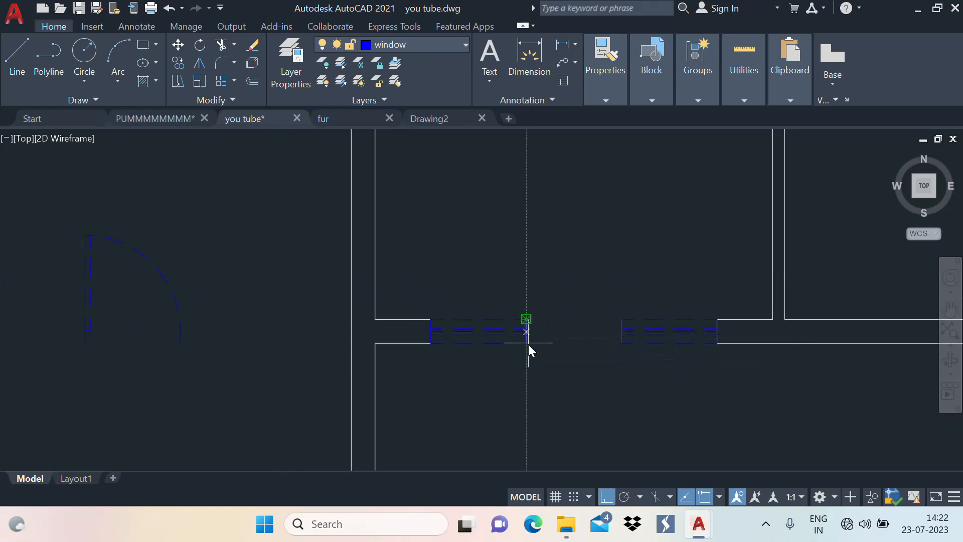
{"action": "left_click", "coordinate": [528, 344]}
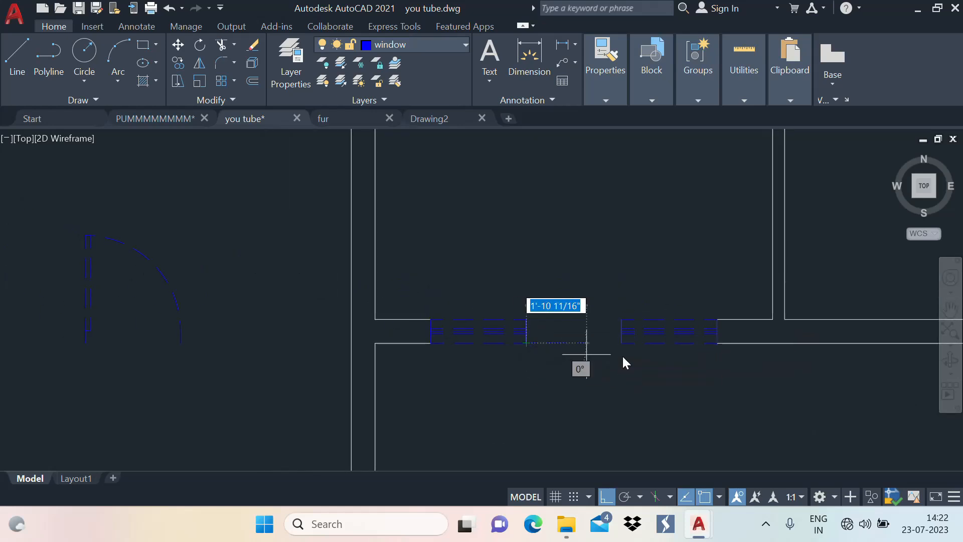
{"action": "left_click", "coordinate": [621, 343]}
{"action": "key", "text": "Escape"}
{"action": "scroll", "coordinate": [564, 367], "scroll_direction": "up", "scroll_amount": 4}
{"action": "scroll", "coordinate": [548, 297], "scroll_direction": "down", "scroll_amount": 4}
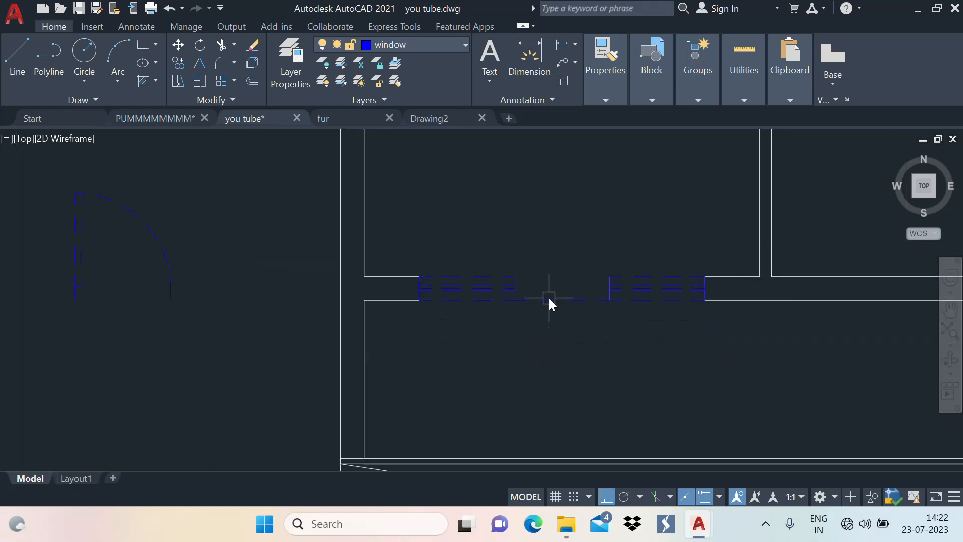
Step: Examine the bedroom's front opening and its partition with the drawing/dining room in the PUMMMMMMM reference plan, and return to the you tube drawing
{"action": "left_click", "coordinate": [124, 121]}
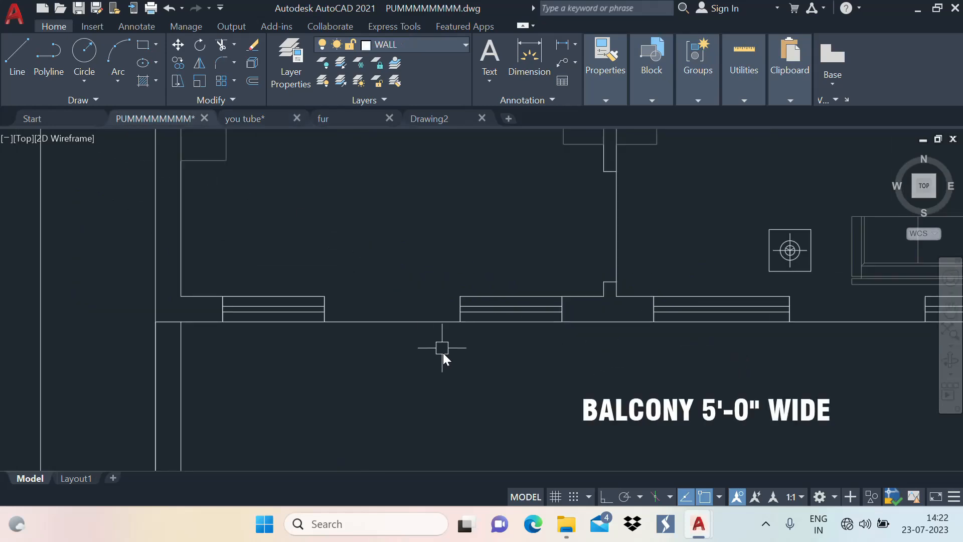
{"action": "left_click", "coordinate": [260, 123]}
{"action": "scroll", "coordinate": [443, 271], "scroll_direction": "down", "scroll_amount": 3}
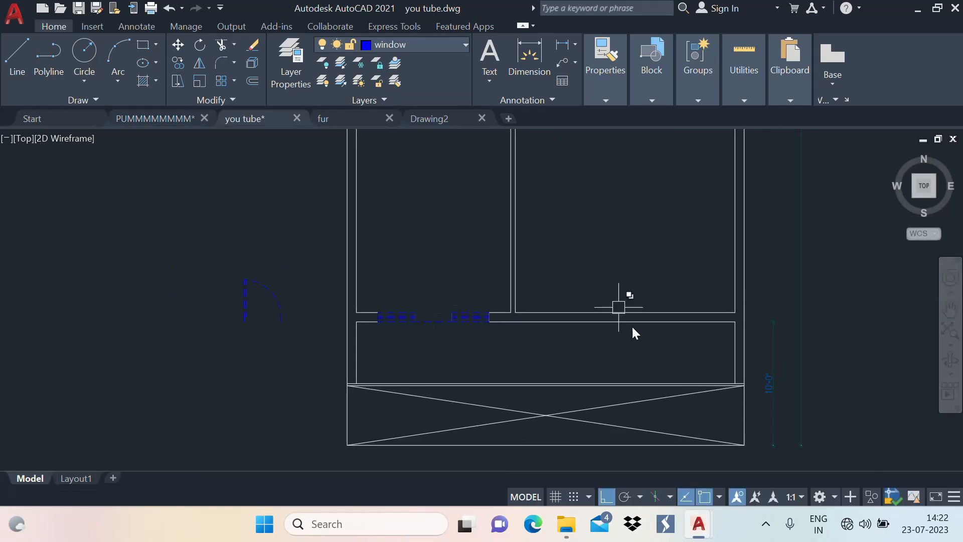
{"action": "middle_click_drag", "start_coordinate": [374, 199], "coordinate": [384, 275]}
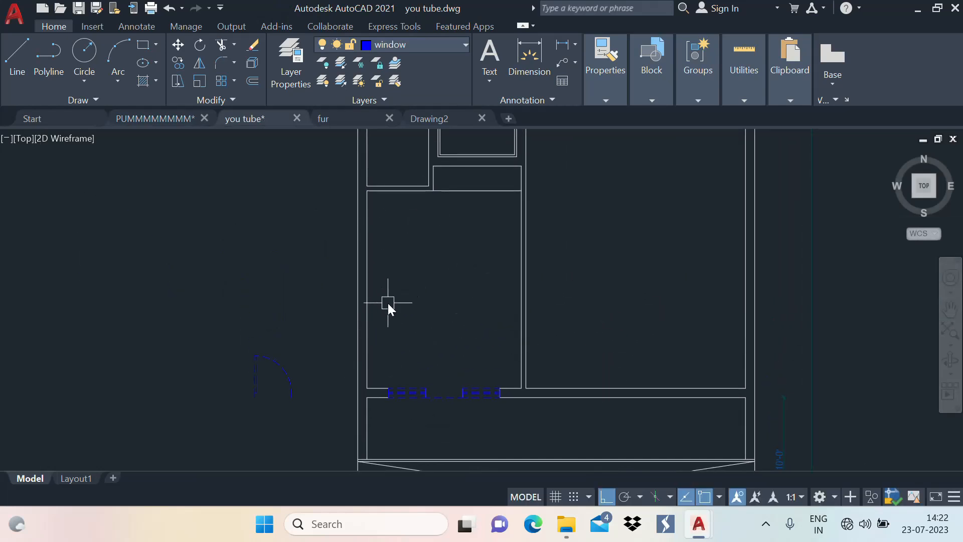
{"action": "scroll", "coordinate": [387, 302], "scroll_direction": "up", "scroll_amount": 3}
{"action": "middle_click_drag", "start_coordinate": [549, 263], "coordinate": [477, 349]}
{"action": "scroll", "coordinate": [499, 436], "scroll_direction": "down", "scroll_amount": 4}
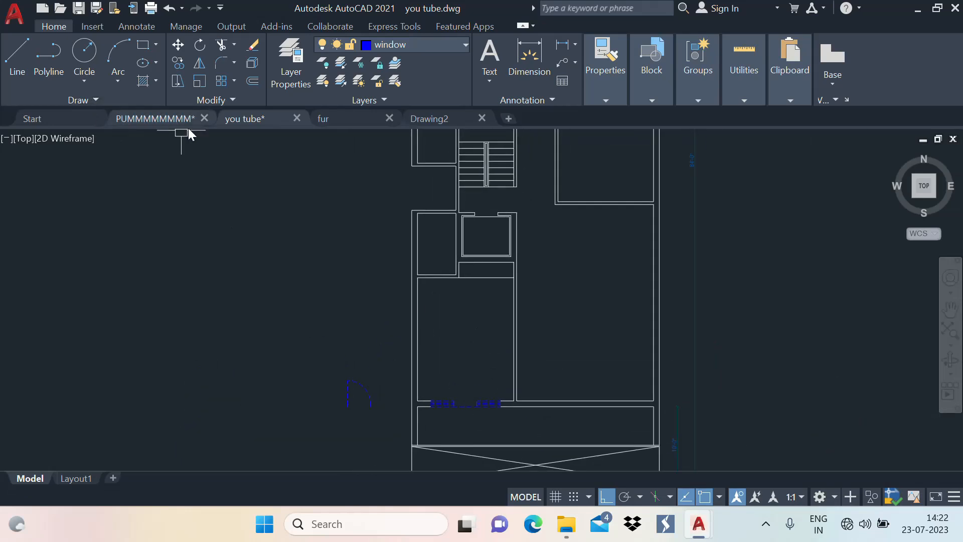
{"action": "left_click", "coordinate": [153, 118]}
{"action": "scroll", "coordinate": [401, 291], "scroll_direction": "down", "scroll_amount": 3}
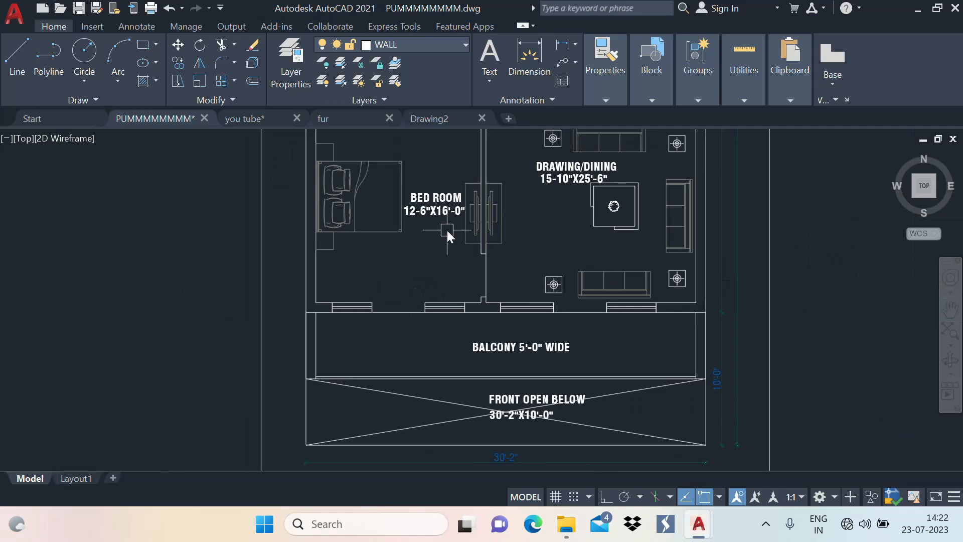
{"action": "middle_click_drag", "start_coordinate": [450, 236], "coordinate": [447, 332]}
{"action": "scroll", "coordinate": [435, 317], "scroll_direction": "up", "scroll_amount": 5}
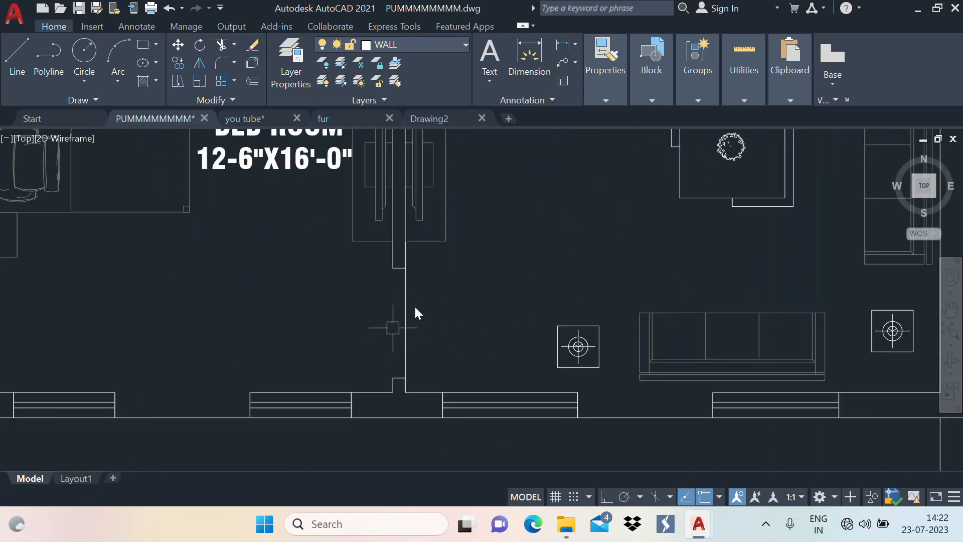
{"action": "left_click", "coordinate": [258, 122]}
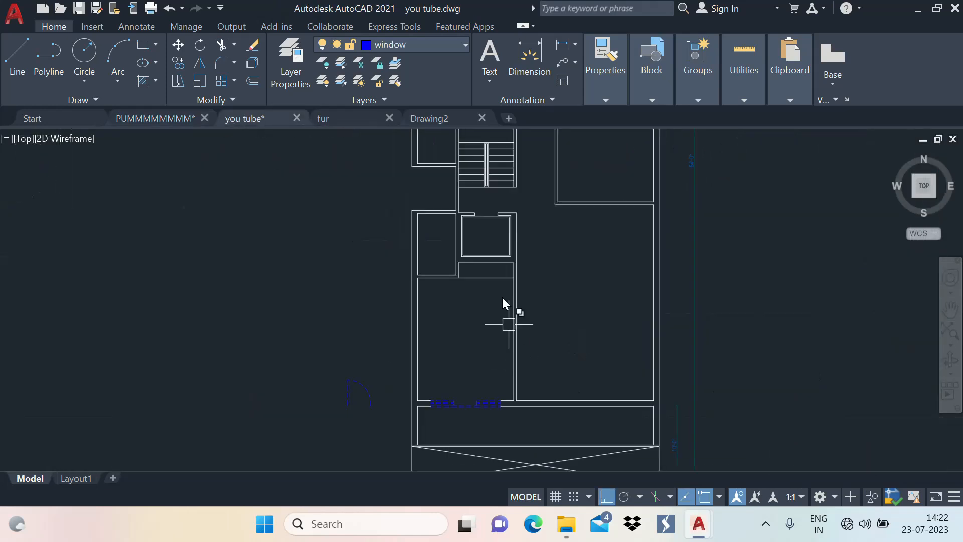
Step: Extend the short inner front wall line beside the right window across the partition to its far face
{"action": "scroll", "coordinate": [522, 394], "scroll_direction": "up", "scroll_amount": 5}
{"action": "middle_click_drag", "start_coordinate": [516, 407], "coordinate": [413, 398]}
{"action": "middle_click_drag", "start_coordinate": [414, 324], "coordinate": [414, 346]}
{"action": "type", "text": "ex"}
{"action": "key", "text": "Return"}
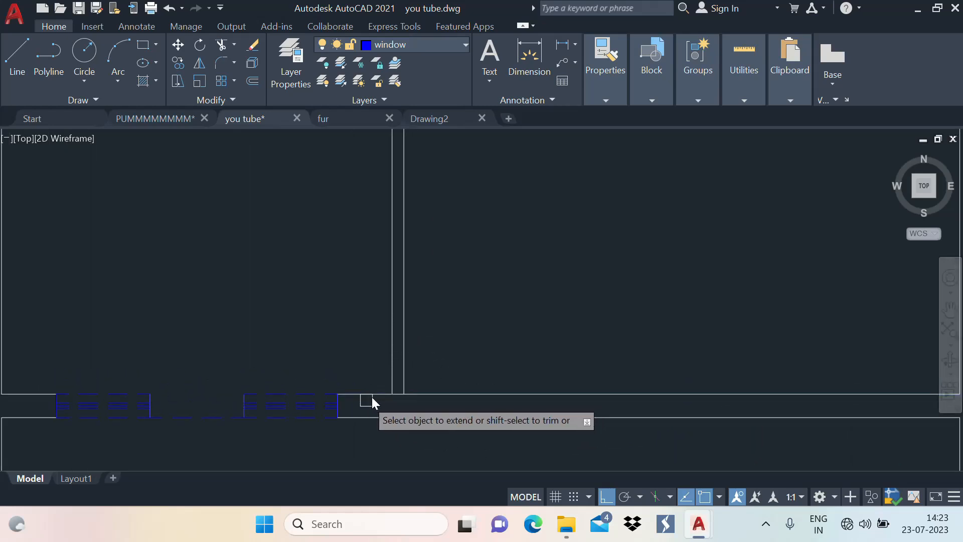
{"action": "left_click", "coordinate": [371, 395]}
{"action": "key", "text": "Escape"}
Step: Offset the extended wall line 6" up into the bedroom, and offset that copy upward again to mark the door opening's upper edge
{"action": "type", "text": "o"}
{"action": "key", "text": "Return"}
{"action": "key", "text": "Return"}
{"action": "left_click", "coordinate": [374, 397]}
{"action": "type", "text": "6"}
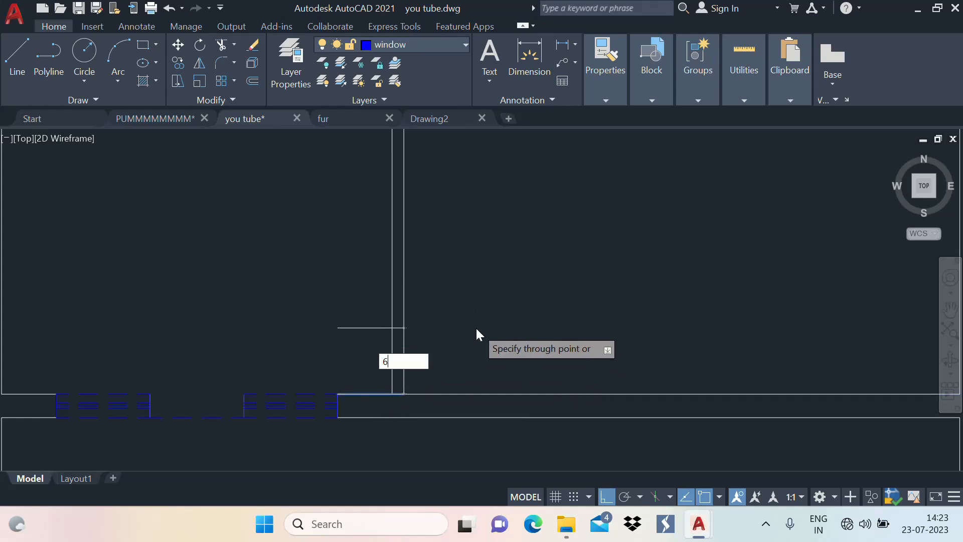
{"action": "key", "text": "Return"}
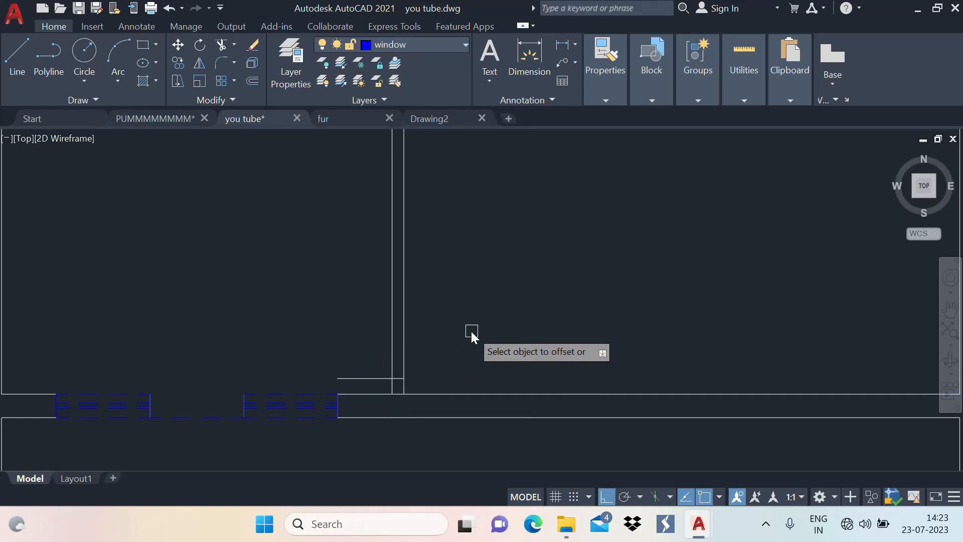
{"action": "left_click", "coordinate": [372, 378]}
{"action": "type", "text": "6"}
{"action": "key", "text": "Return"}
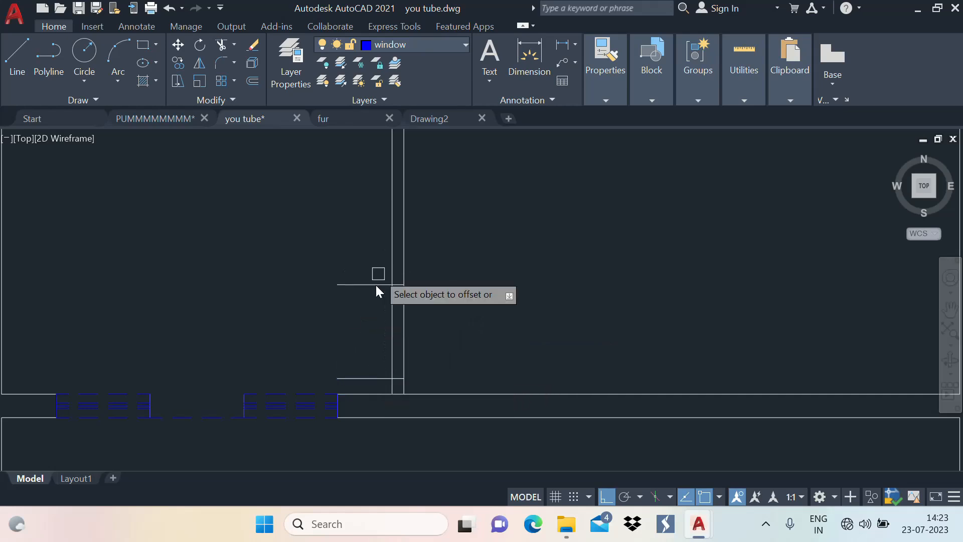
Step: Trim both partition wall lines between the two offset lines, and trim the offset lines' overhanging ends back to the wall
{"action": "scroll", "coordinate": [573, 300], "scroll_direction": "down", "scroll_amount": 4}
{"action": "key", "text": "Escape"}
{"action": "scroll", "coordinate": [506, 311], "scroll_direction": "up", "scroll_amount": 4}
{"action": "type", "text": "tr"}
{"action": "key", "text": "Return"}
{"action": "left_click", "coordinate": [492, 313]}
{"action": "left_click", "coordinate": [468, 277]}
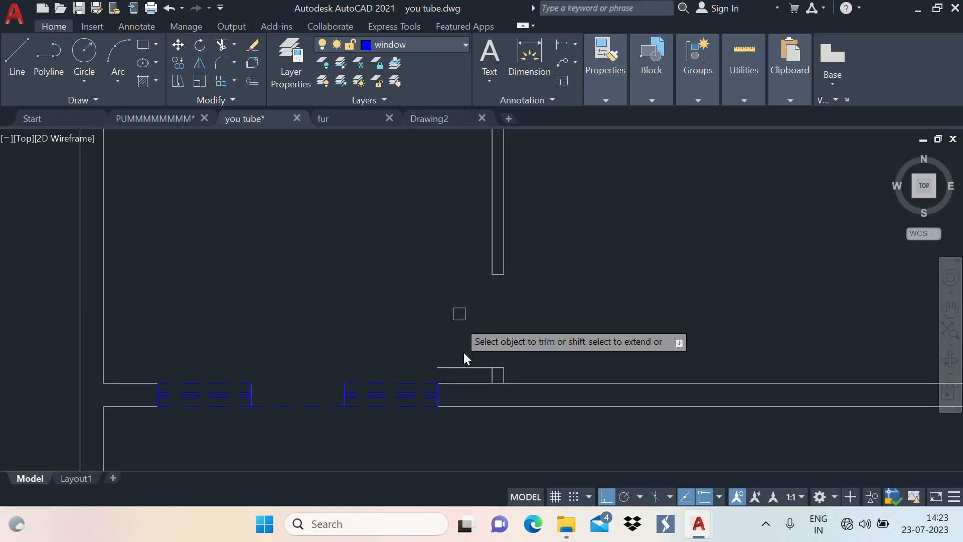
{"action": "left_click", "coordinate": [465, 366]}
{"action": "scroll", "coordinate": [503, 388], "scroll_direction": "up", "scroll_amount": 3}
{"action": "left_click", "coordinate": [480, 367]}
{"action": "scroll", "coordinate": [557, 391], "scroll_direction": "down", "scroll_amount": 4}
{"action": "key", "text": "Escape"}
{"action": "scroll", "coordinate": [557, 339], "scroll_direction": "down", "scroll_amount": 4}
{"action": "scroll", "coordinate": [504, 345], "scroll_direction": "up", "scroll_amount": 4}
{"action": "scroll", "coordinate": [572, 291], "scroll_direction": "down", "scroll_amount": 5}
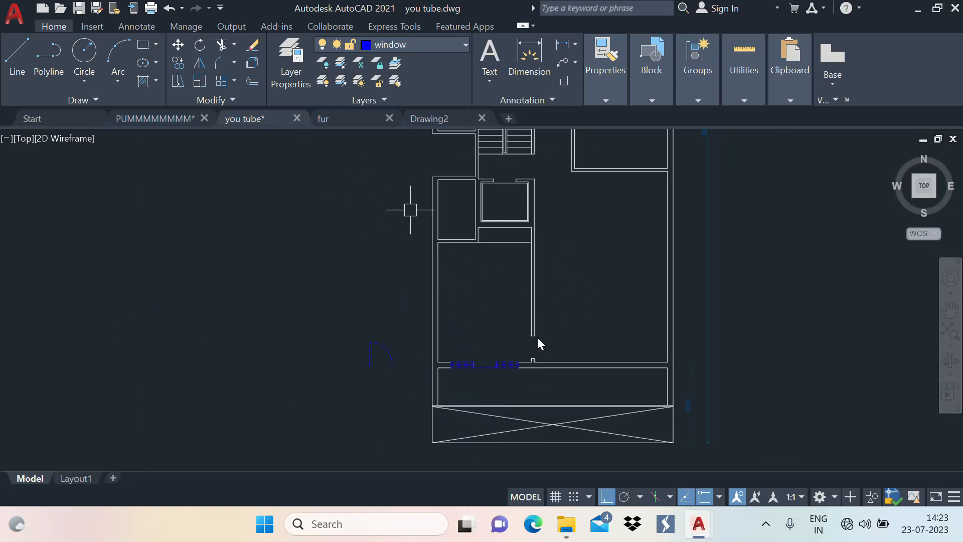
{"action": "scroll", "coordinate": [498, 269], "scroll_direction": "up", "scroll_amount": 5}
{"action": "scroll", "coordinate": [496, 348], "scroll_direction": "down", "scroll_amount": 3}
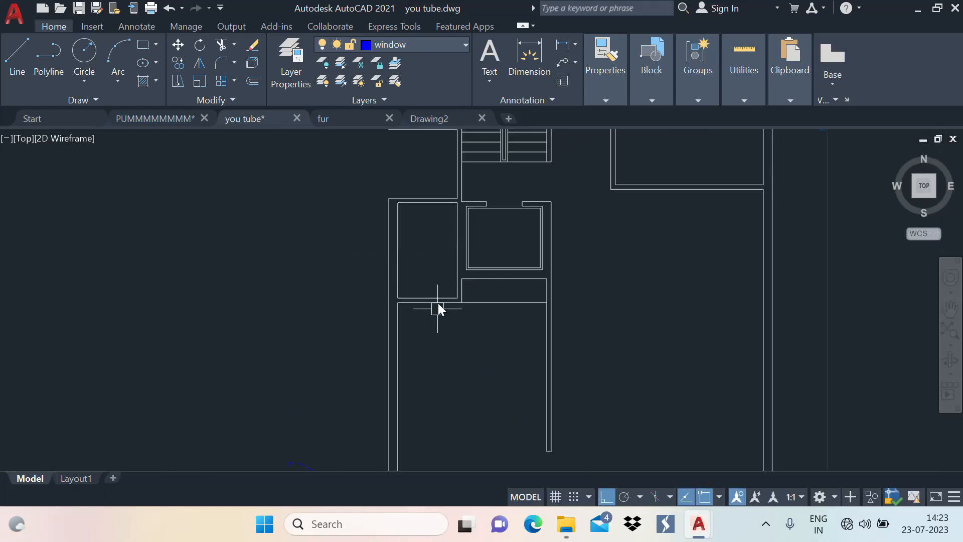
Step: Check the toilet doorway in the PUMMMMMMM reference plan and, back in the you tube drawing, extend the toilet's right wall line to the bedroom wall line
{"action": "left_click", "coordinate": [174, 119]}
{"action": "scroll", "coordinate": [467, 239], "scroll_direction": "down", "scroll_amount": 2}
{"action": "scroll", "coordinate": [437, 197], "scroll_direction": "up", "scroll_amount": 5}
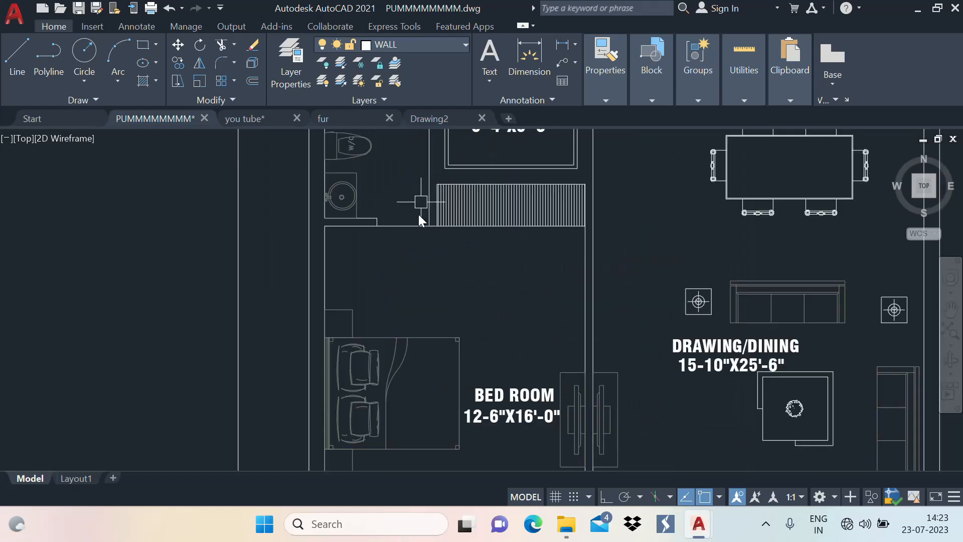
{"action": "middle_click_drag", "start_coordinate": [395, 218], "coordinate": [376, 307]}
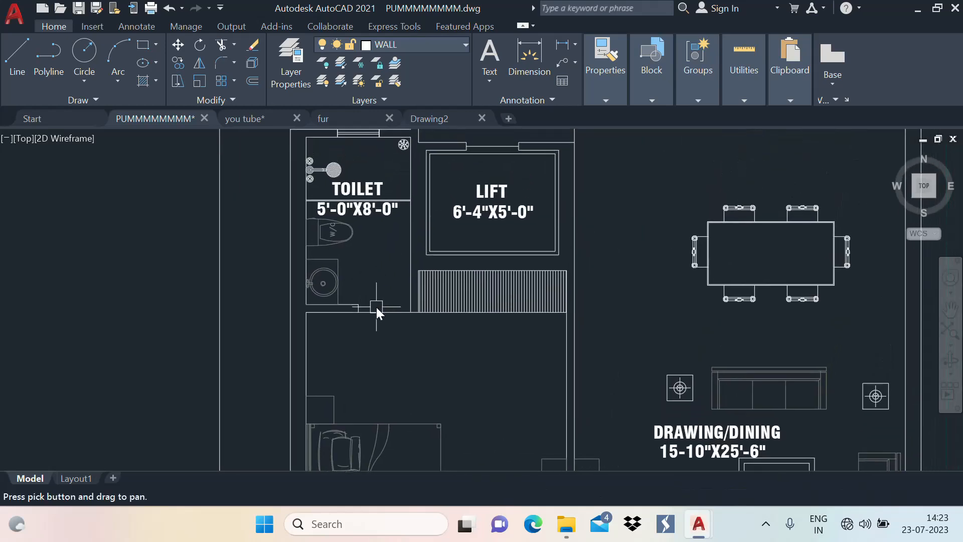
{"action": "left_click", "coordinate": [257, 119]}
{"action": "type", "text": "ex"}
{"action": "key", "text": "Return"}
{"action": "left_click", "coordinate": [544, 315]}
Step: Offset the extended right wall line 2' left into the toilet to mark the door opening's other edge
{"action": "type", "text": "o"}
{"action": "key", "text": "Return"}
{"action": "key", "text": "Return"}
{"action": "left_click", "coordinate": [545, 291]}
{"action": "scroll", "coordinate": [491, 304], "scroll_direction": "down", "scroll_amount": 5}
{"action": "scroll", "coordinate": [489, 305], "scroll_direction": "up", "scroll_amount": 2}
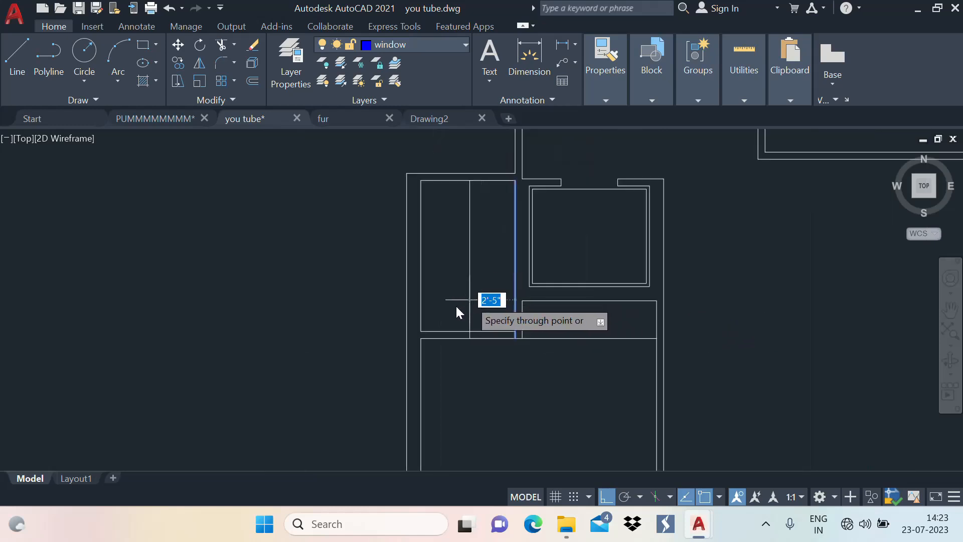
{"action": "type", "text": "2'"}
{"action": "key", "text": "Return"}
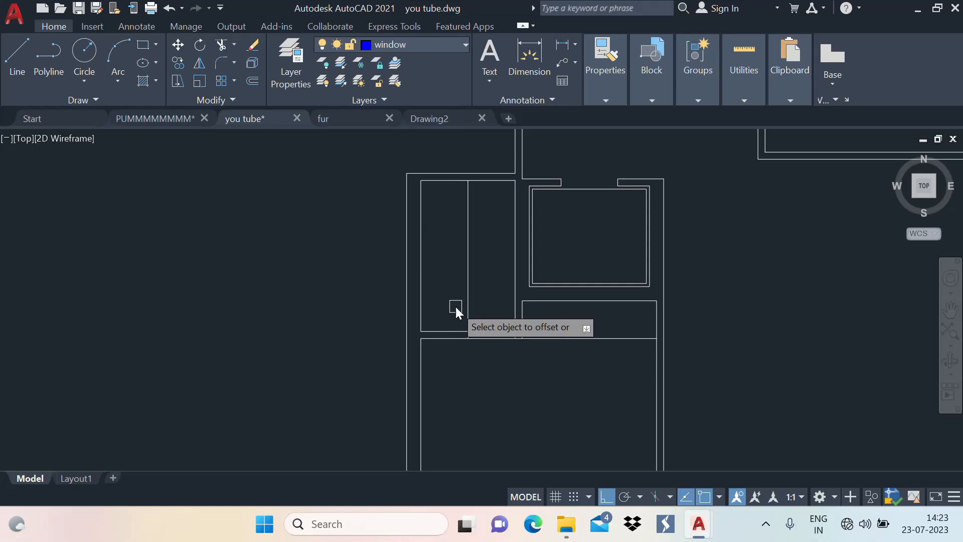
{"action": "key", "text": "Escape"}
Step: Trim the offset line inside the toilet and both bedroom-side wall lines across the 2' gap to cut the toilet door opening
{"action": "type", "text": "tr"}
{"action": "key", "text": "Return"}
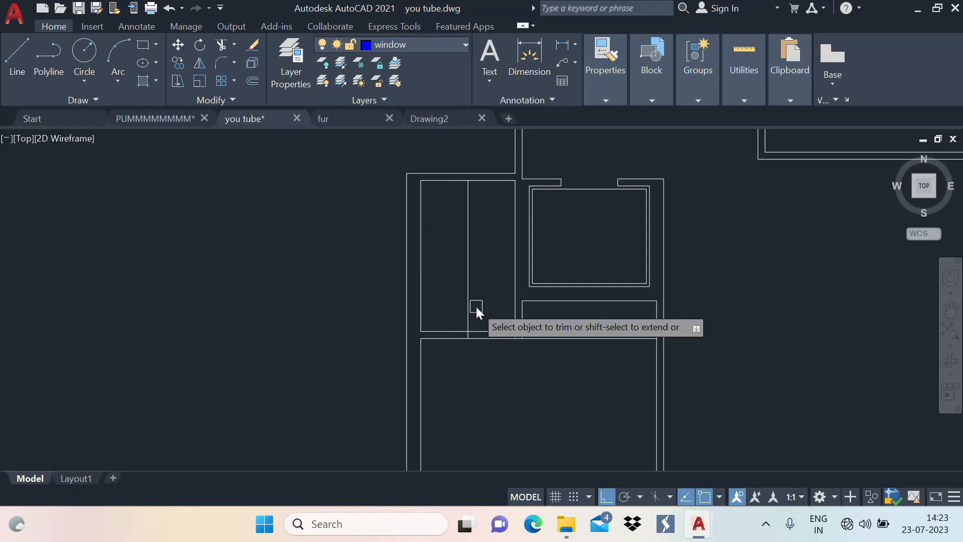
{"action": "left_click", "coordinate": [467, 285]}
{"action": "left_click", "coordinate": [492, 330]}
{"action": "left_click", "coordinate": [489, 338]}
{"action": "key", "text": "Escape"}
{"action": "scroll", "coordinate": [546, 226], "scroll_direction": "down", "scroll_amount": 6}
{"action": "scroll", "coordinate": [544, 248], "scroll_direction": "up", "scroll_amount": 4}
{"action": "scroll", "coordinate": [537, 226], "scroll_direction": "down", "scroll_amount": 5}
{"action": "scroll", "coordinate": [472, 301], "scroll_direction": "up", "scroll_amount": 4}
{"action": "left_click", "coordinate": [442, 314]}
{"action": "scroll", "coordinate": [394, 347], "scroll_direction": "up", "scroll_amount": 1}
{"action": "type", "text": "co"}
{"action": "key", "text": "Return"}
{"action": "key", "text": "Escape"}
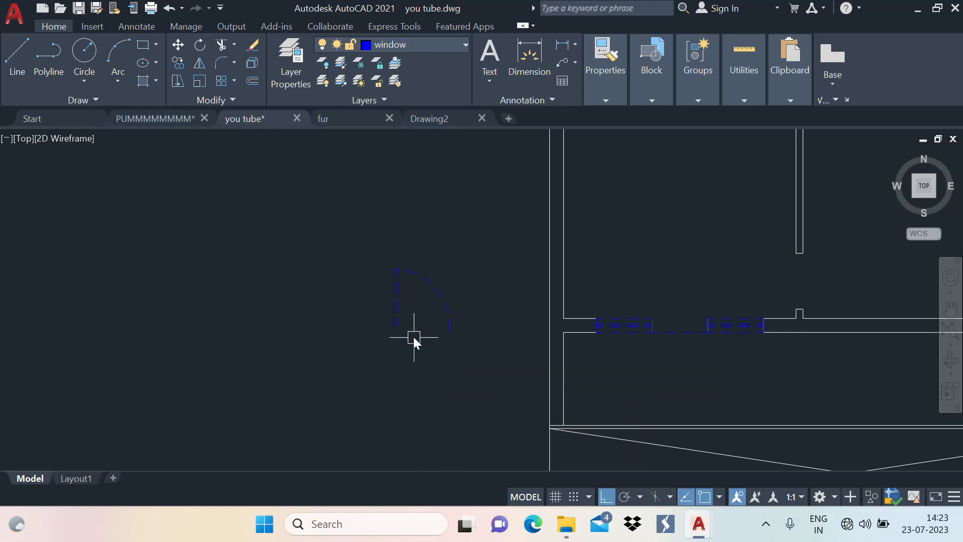
Step: Copy the door block beside the plan by its hinge corner onto the end of the wall stub at the toilet opening
{"action": "type", "text": "co"}
{"action": "key", "text": "Return"}
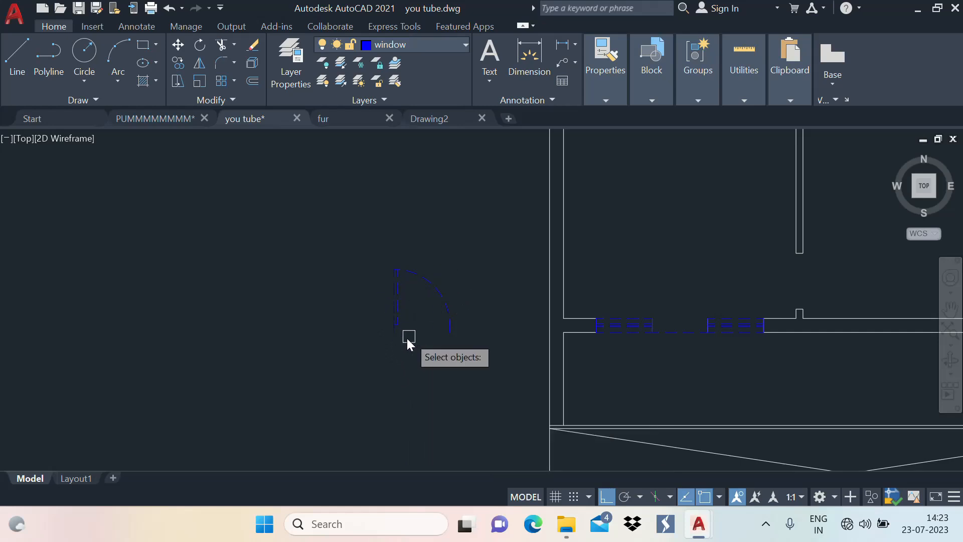
{"action": "left_click", "coordinate": [397, 303]}
{"action": "key", "text": "Return"}
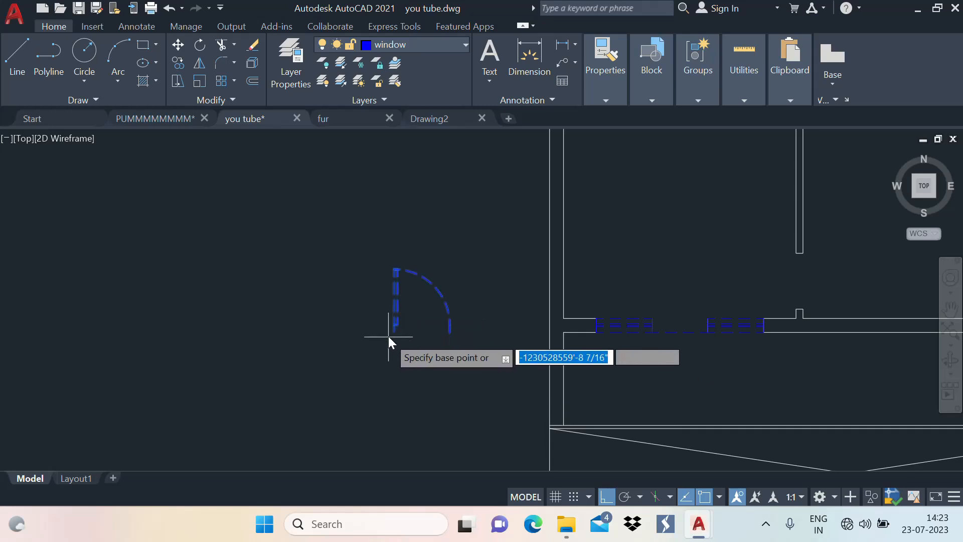
{"action": "left_click", "coordinate": [392, 335]}
{"action": "scroll", "coordinate": [359, 355], "scroll_direction": "down", "scroll_amount": 5}
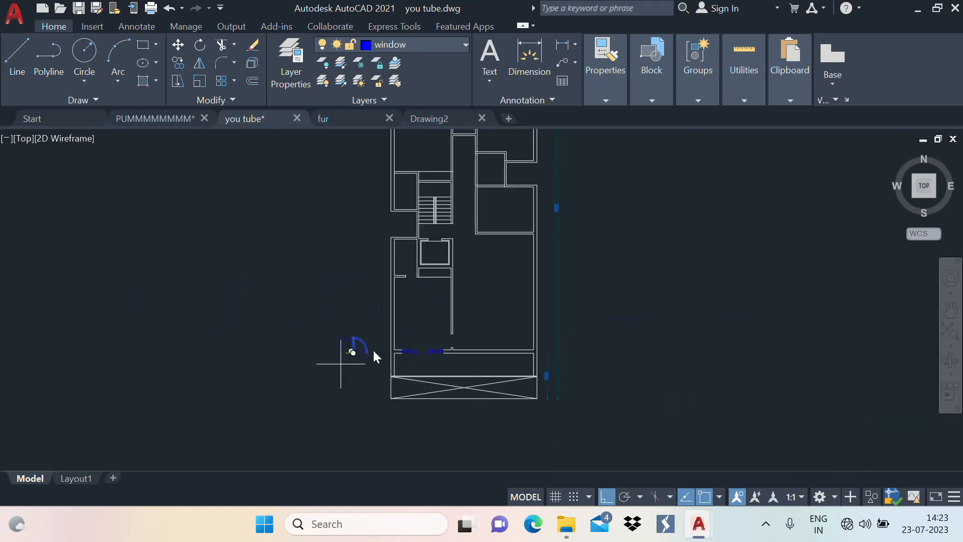
{"action": "scroll", "coordinate": [452, 325], "scroll_direction": "up", "scroll_amount": 4}
{"action": "scroll", "coordinate": [432, 390], "scroll_direction": "down", "scroll_amount": 6}
{"action": "scroll", "coordinate": [339, 213], "scroll_direction": "up", "scroll_amount": 6}
{"action": "left_click", "coordinate": [282, 228]}
{"action": "scroll", "coordinate": [331, 253], "scroll_direction": "down", "scroll_amount": 3}
{"action": "scroll", "coordinate": [351, 266], "scroll_direction": "up", "scroll_amount": 3}
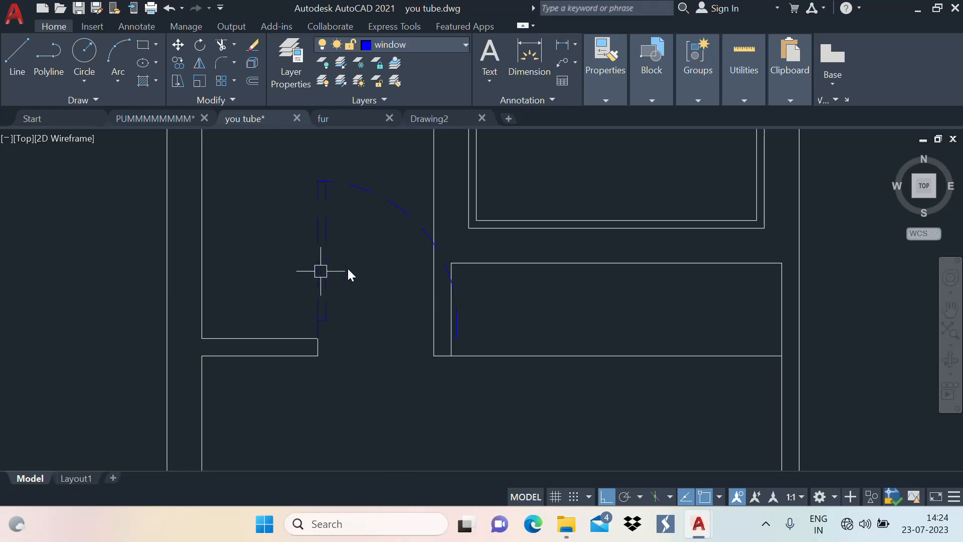
Step: Mirror the copied toilet door about a vertical axis through the opening, erasing the source door
{"action": "middle_click_drag", "start_coordinate": [456, 253], "coordinate": [522, 230]}
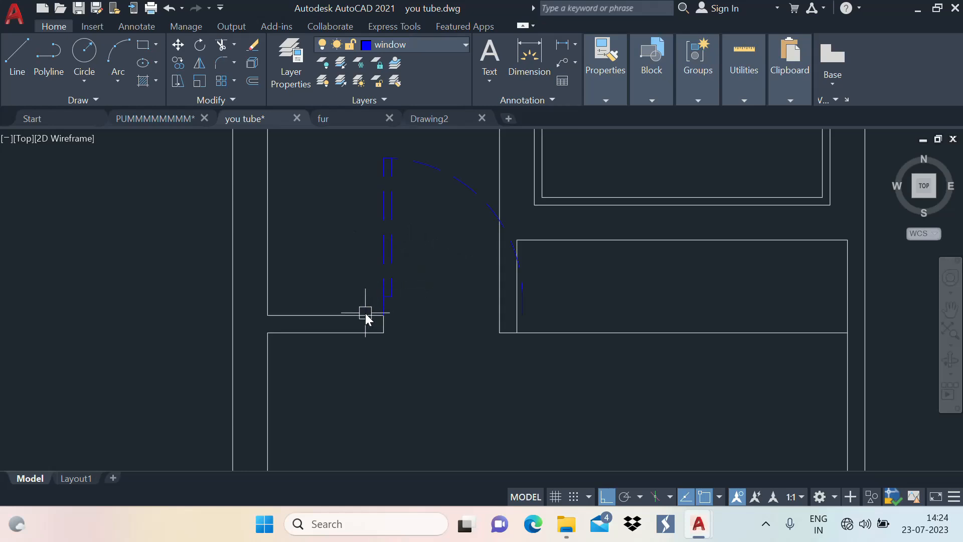
{"action": "middle_click_drag", "start_coordinate": [457, 318], "coordinate": [438, 386]}
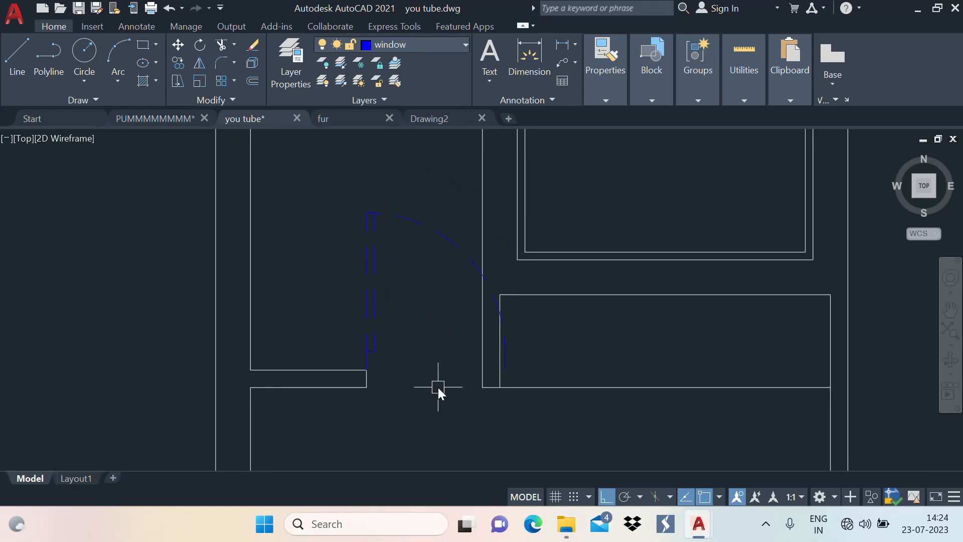
{"action": "type", "text": "mi"}
{"action": "key", "text": "Return"}
{"action": "left_click", "coordinate": [368, 275]}
{"action": "key", "text": "Return"}
{"action": "left_click", "coordinate": [410, 189]}
{"action": "left_click", "coordinate": [427, 384]}
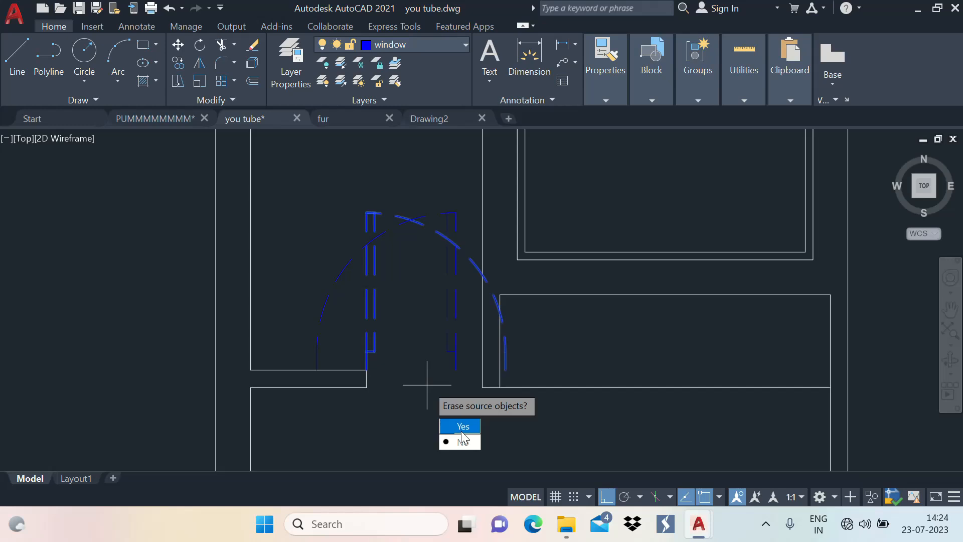
{"action": "left_click", "coordinate": [461, 430]}
Step: Move the mirrored door by its hinge corner to the wall corner on the right side of the toilet opening
{"action": "scroll", "coordinate": [432, 221], "scroll_direction": "down", "scroll_amount": 2}
{"action": "scroll", "coordinate": [420, 271], "scroll_direction": "up", "scroll_amount": 3}
{"action": "scroll", "coordinate": [486, 221], "scroll_direction": "down", "scroll_amount": 2}
{"action": "left_click", "coordinate": [487, 290]}
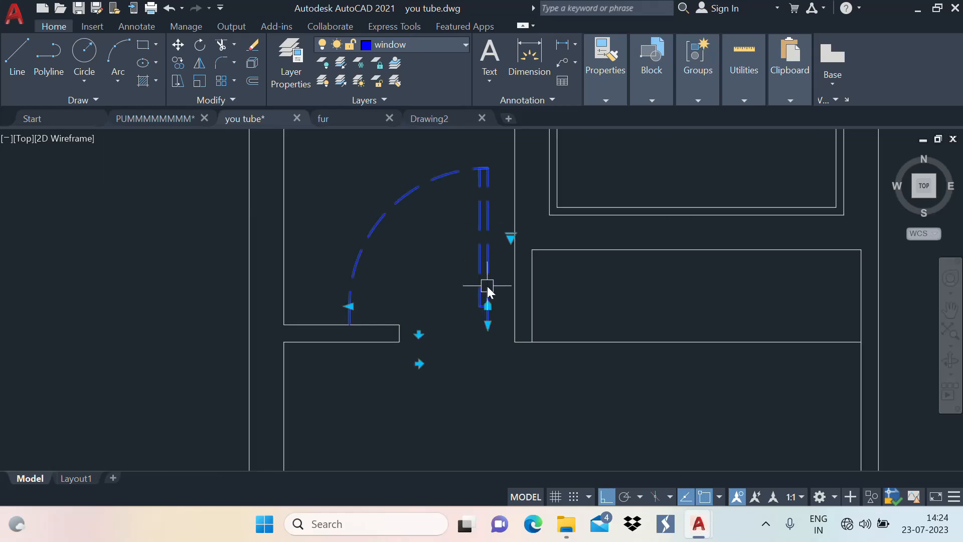
{"action": "type", "text": "m"}
{"action": "key", "text": "space"}
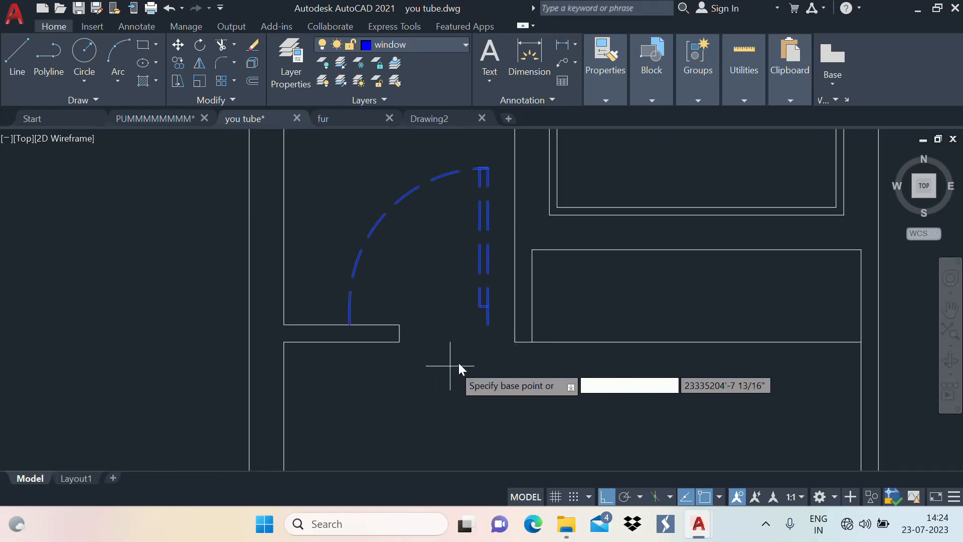
{"action": "left_click", "coordinate": [488, 325]}
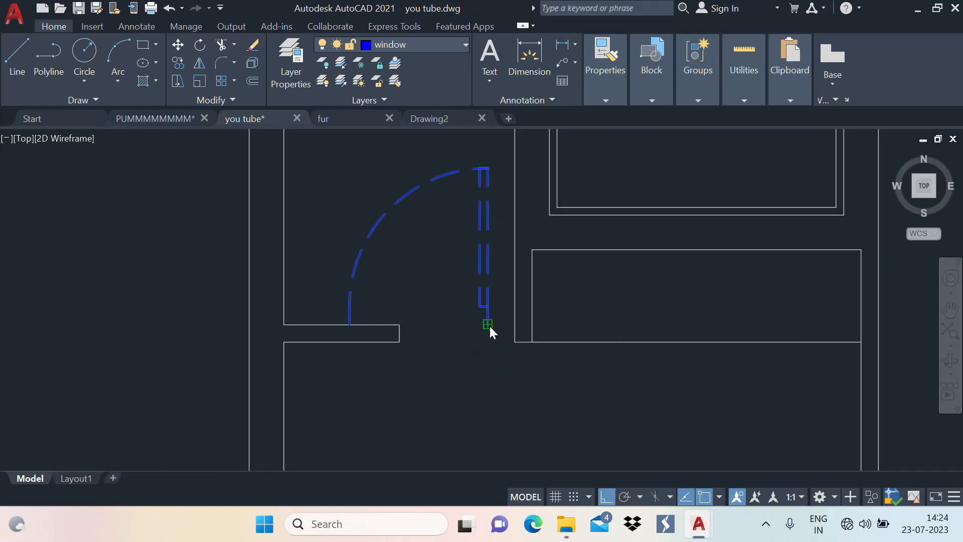
{"action": "left_click", "coordinate": [511, 342]}
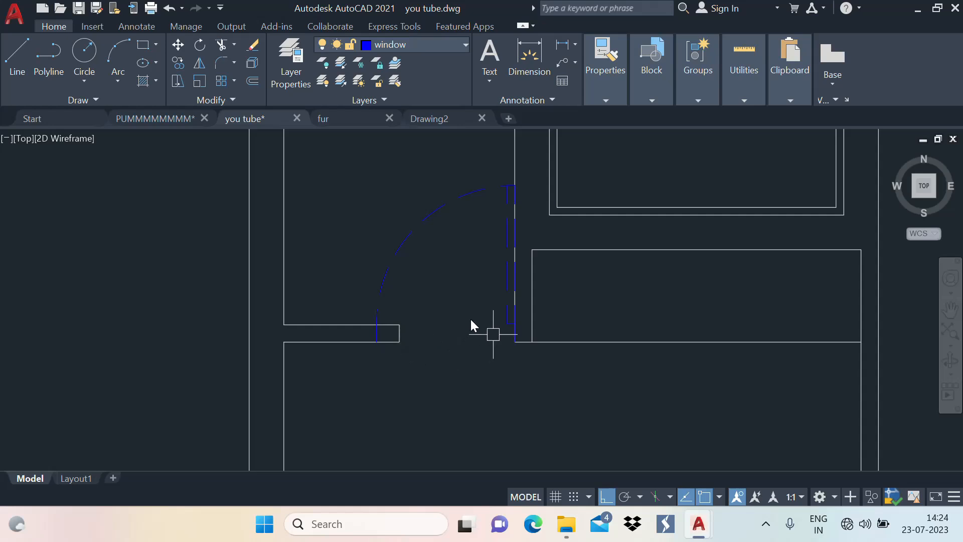
Step: Scale the toilet door down about its hinge corner so it fits the width of the opening
{"action": "left_click", "coordinate": [404, 242]}
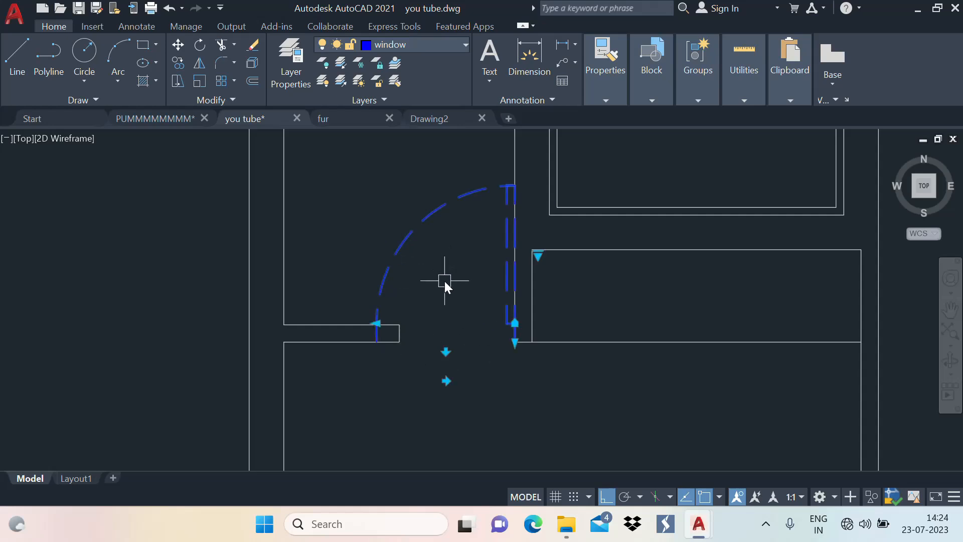
{"action": "type", "text": "SC"}
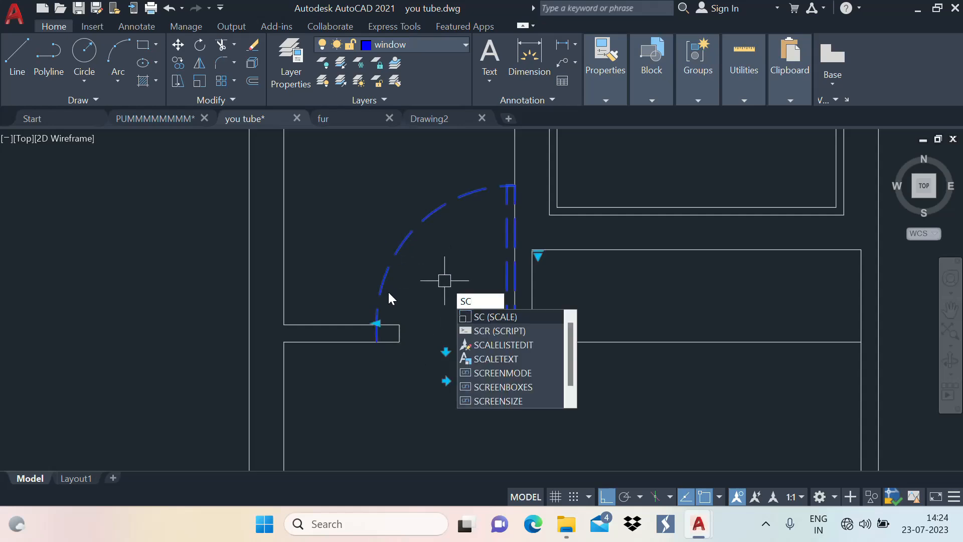
{"action": "key", "text": "Return"}
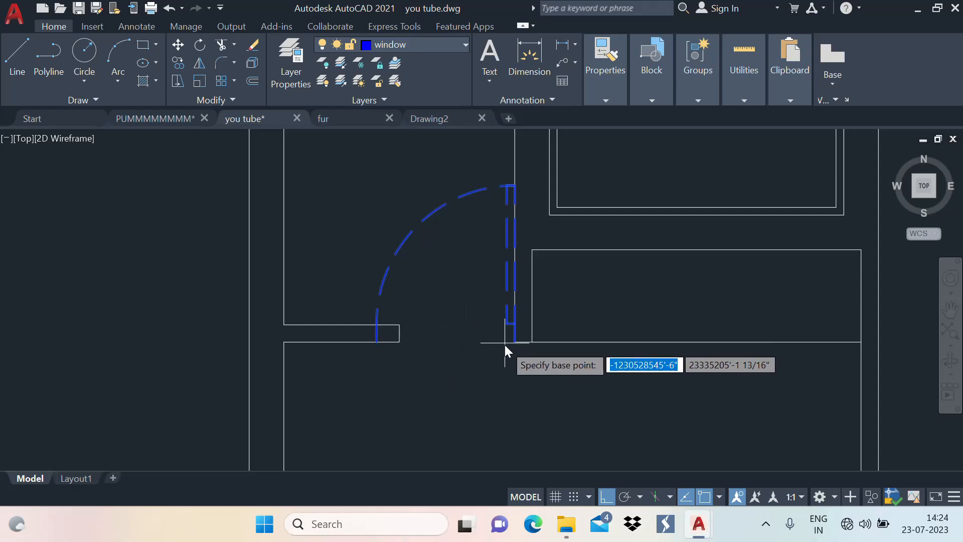
{"action": "left_click", "coordinate": [515, 343]}
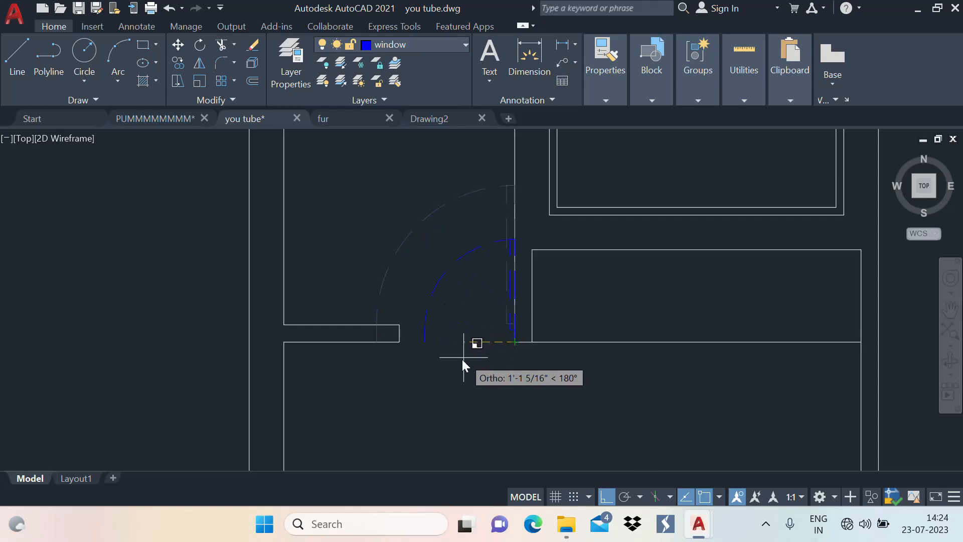
{"action": "left_click", "coordinate": [450, 366]}
Step: Copy the original door block beside the plan to the partition opening between the bedroom and the drawing/dining room
{"action": "scroll", "coordinate": [493, 308], "scroll_direction": "down", "scroll_amount": 4}
{"action": "scroll", "coordinate": [469, 264], "scroll_direction": "up", "scroll_amount": 2}
{"action": "scroll", "coordinate": [498, 209], "scroll_direction": "down", "scroll_amount": 5}
{"action": "scroll", "coordinate": [524, 282], "scroll_direction": "up", "scroll_amount": 5}
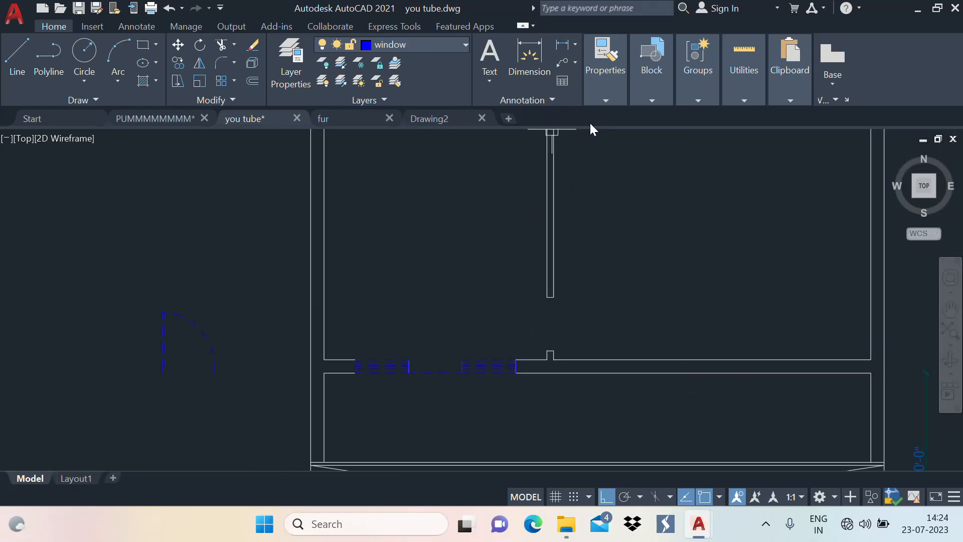
{"action": "type", "text": "co"}
{"action": "key", "text": "space"}
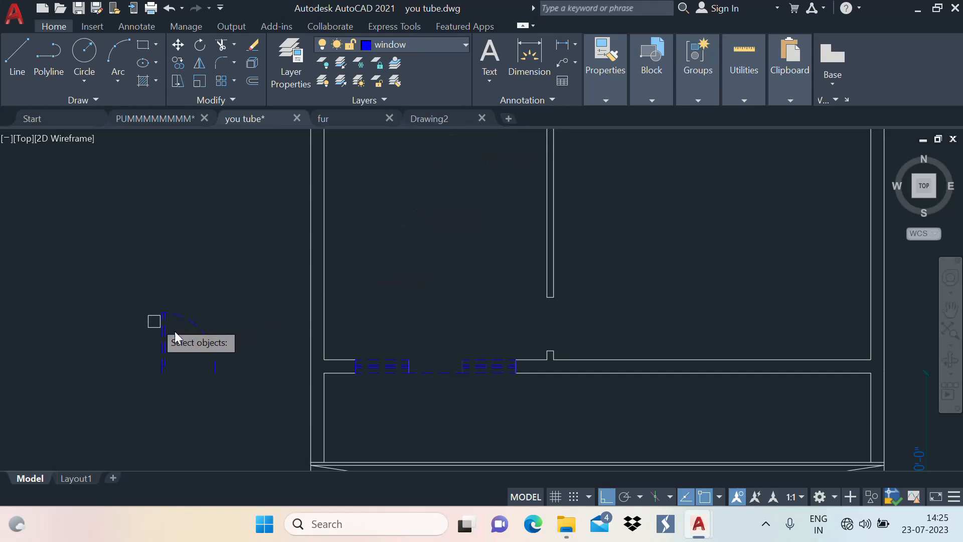
{"action": "left_click", "coordinate": [160, 359]}
{"action": "key", "text": "space"}
{"action": "left_click", "coordinate": [162, 370]}
{"action": "left_click", "coordinate": [534, 343]}
{"action": "key", "text": "space"}
Step: Rotate the copied door 90° counterclockwise about a point below the front wall
{"action": "middle_click_drag", "start_coordinate": [559, 342], "coordinate": [520, 329]}
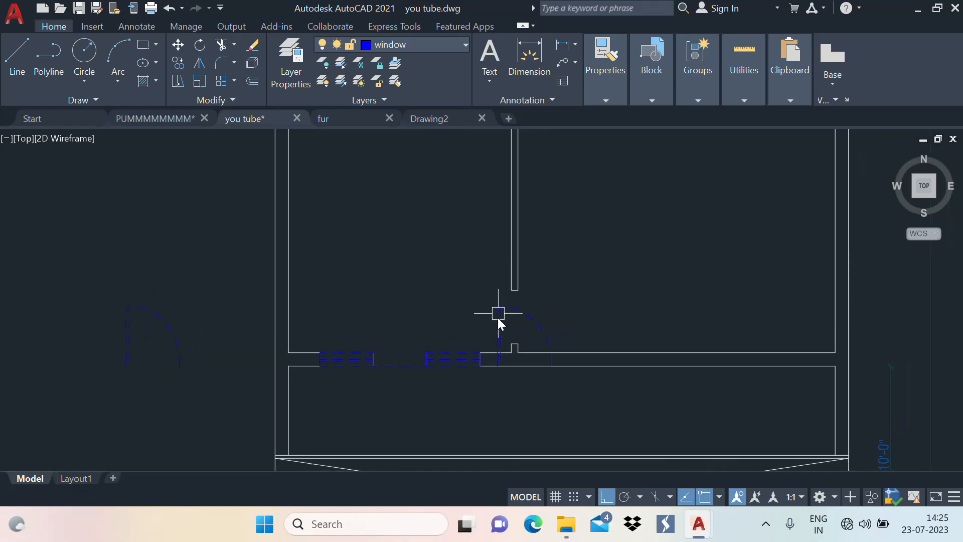
{"action": "scroll", "coordinate": [547, 353], "scroll_direction": "up", "scroll_amount": 2}
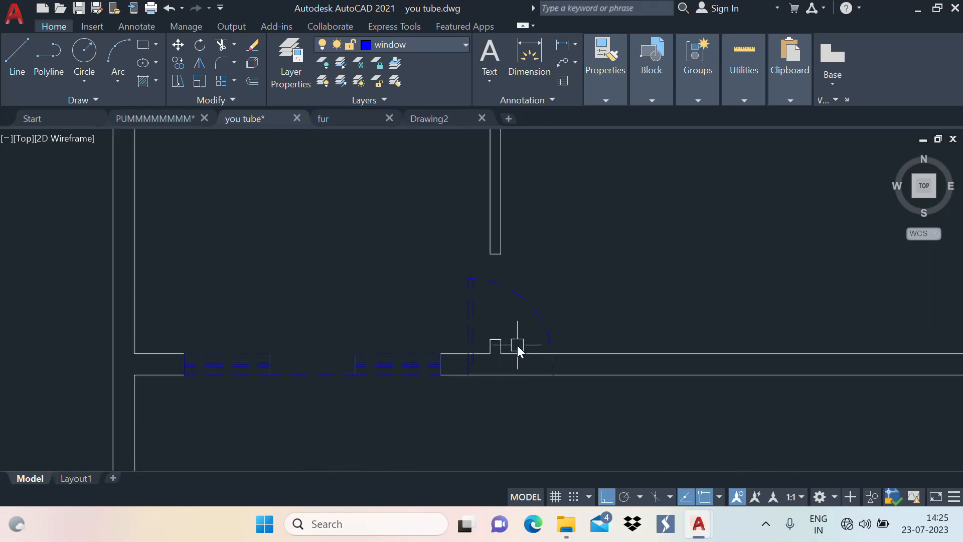
{"action": "left_click", "coordinate": [470, 306]}
{"action": "key", "text": "Escape"}
{"action": "type", "text": "ro"}
{"action": "key", "text": "Return"}
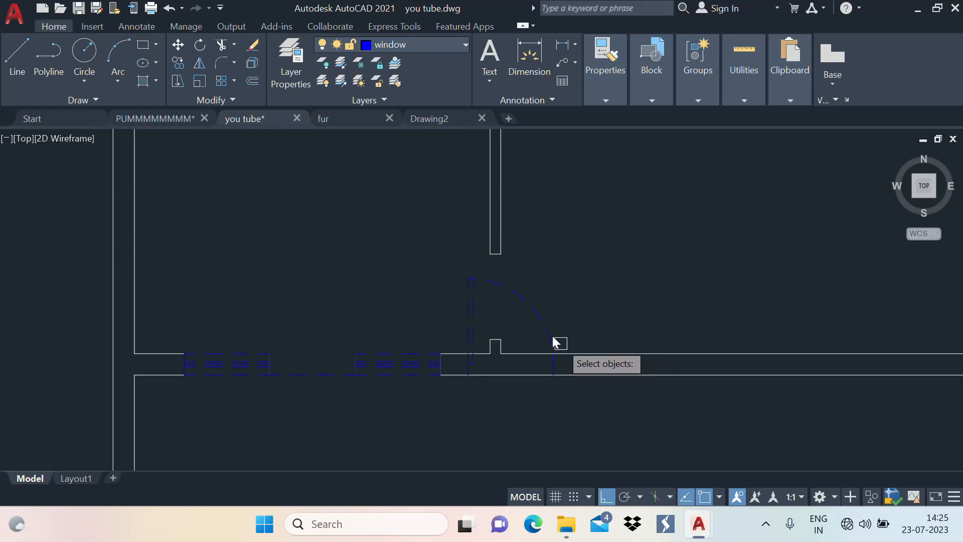
{"action": "left_click", "coordinate": [544, 326]}
{"action": "key", "text": "Return"}
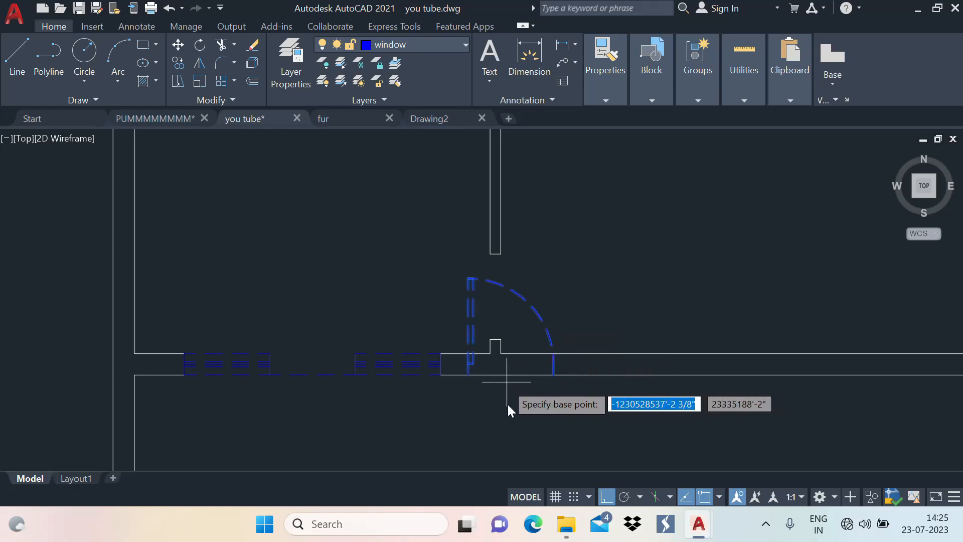
{"action": "left_click", "coordinate": [537, 413]}
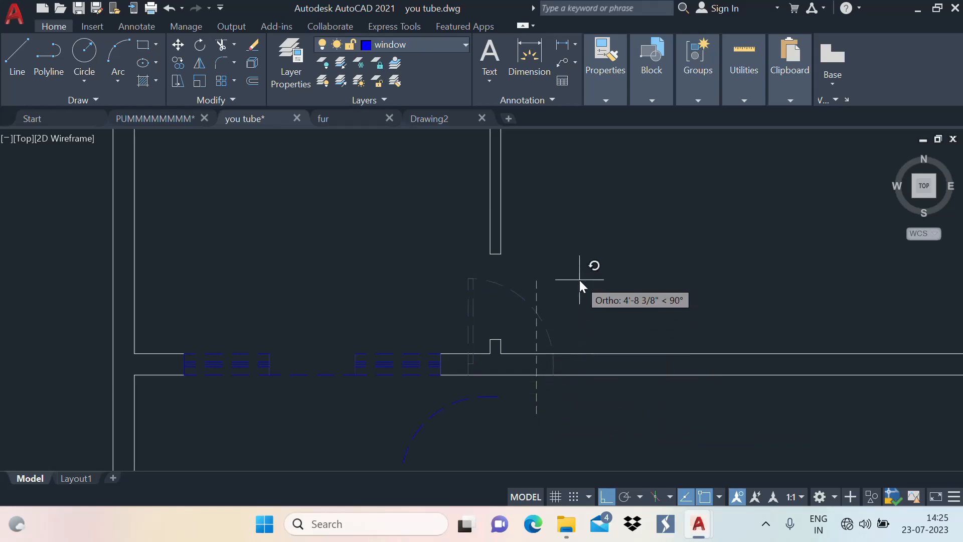
{"action": "scroll", "coordinate": [560, 258], "scroll_direction": "down", "scroll_amount": 2}
{"action": "scroll", "coordinate": [554, 261], "scroll_direction": "up", "scroll_amount": 1}
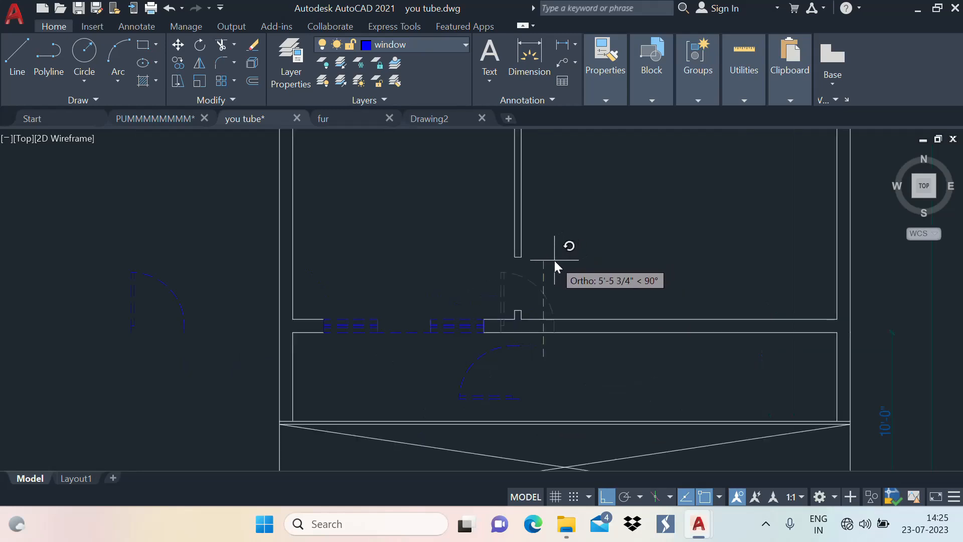
{"action": "key", "text": "Escape"}
Step: Move the rotated door by its hinge corner onto the short partition stub at the front wall so it closes the bedroom opening
{"action": "left_click", "coordinate": [501, 397]}
{"action": "scroll", "coordinate": [521, 411], "scroll_direction": "up", "scroll_amount": 3}
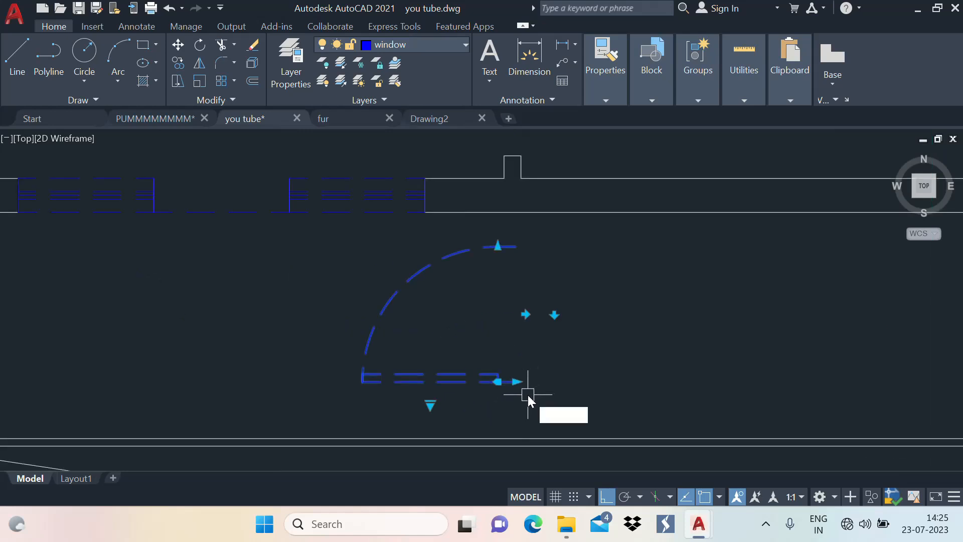
{"action": "type", "text": "m"}
{"action": "key", "text": "Return"}
{"action": "left_click", "coordinate": [514, 382]}
{"action": "scroll", "coordinate": [501, 420], "scroll_direction": "down", "scroll_amount": 2}
{"action": "left_click", "coordinate": [512, 257]}
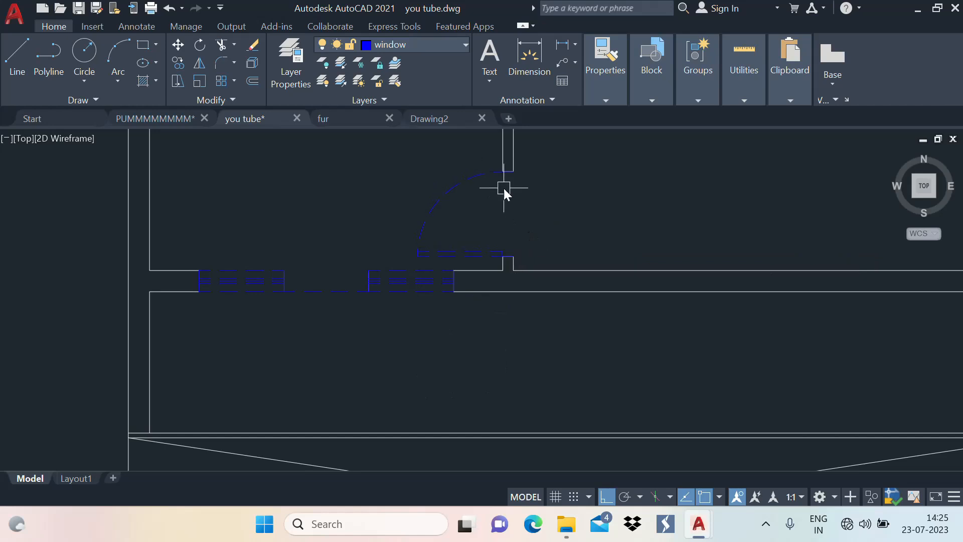
Step: Look over the plan with its placed doors, and examine the drawing/dining room's front wall windows in the PUMMMMMMM reference plan
{"action": "scroll", "coordinate": [519, 301], "scroll_direction": "down", "scroll_amount": 3}
{"action": "scroll", "coordinate": [519, 306], "scroll_direction": "up", "scroll_amount": 3}
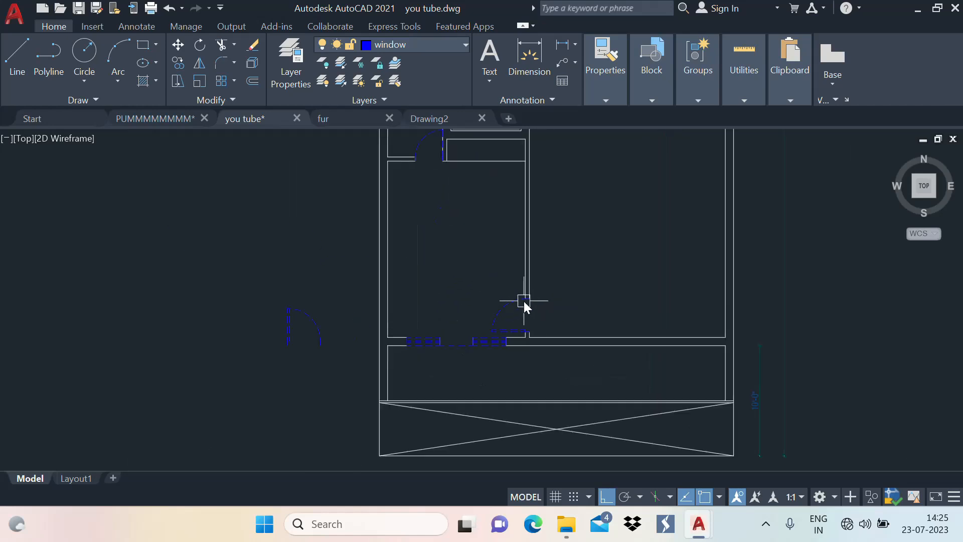
{"action": "scroll", "coordinate": [474, 362], "scroll_direction": "down", "scroll_amount": 2}
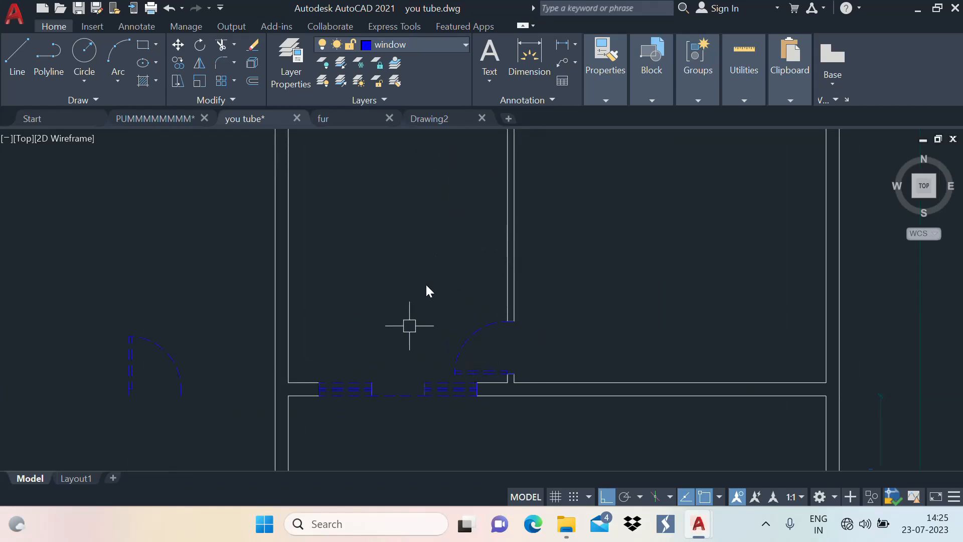
{"action": "scroll", "coordinate": [550, 358], "scroll_direction": "down", "scroll_amount": 2}
{"action": "scroll", "coordinate": [551, 360], "scroll_direction": "down", "scroll_amount": 1}
{"action": "scroll", "coordinate": [508, 339], "scroll_direction": "up", "scroll_amount": 2}
{"action": "middle_click_drag", "start_coordinate": [508, 339], "coordinate": [480, 357]}
{"action": "scroll", "coordinate": [504, 254], "scroll_direction": "down", "scroll_amount": 2}
{"action": "middle_click_drag", "start_coordinate": [504, 254], "coordinate": [455, 324]}
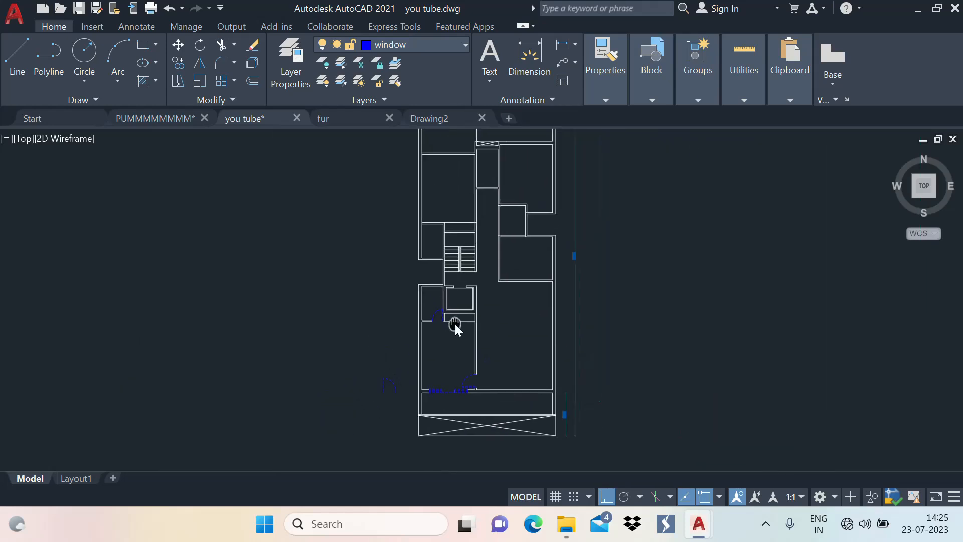
{"action": "left_click", "coordinate": [159, 119]}
{"action": "scroll", "coordinate": [422, 241], "scroll_direction": "down", "scroll_amount": 2}
{"action": "middle_click_drag", "start_coordinate": [554, 464], "coordinate": [564, 333]}
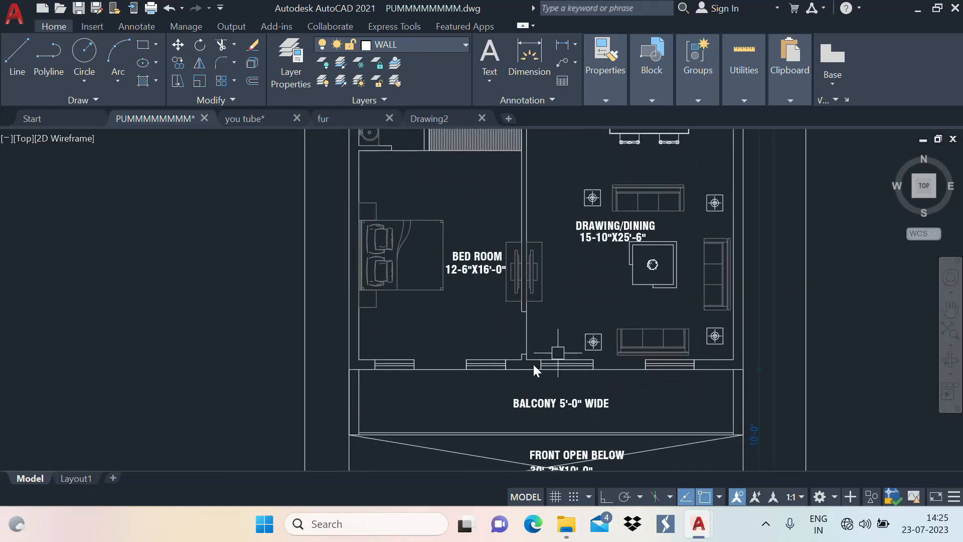
Step: Examine the shaft's crossed diagonals and the toilet window facing the shaft in the PUMMMMMMM reference plan
{"action": "middle_click_drag", "start_coordinate": [459, 270], "coordinate": [477, 417]}
{"action": "scroll", "coordinate": [441, 242], "scroll_direction": "up", "scroll_amount": 2}
{"action": "middle_click_drag", "start_coordinate": [442, 243], "coordinate": [451, 283]}
{"action": "middle_click_drag", "start_coordinate": [368, 226], "coordinate": [371, 274]}
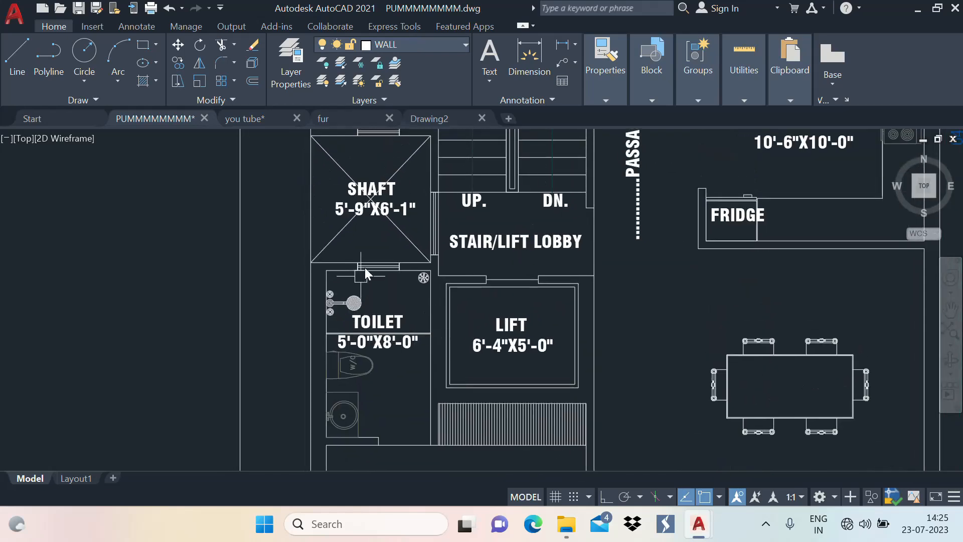
{"action": "scroll", "coordinate": [373, 262], "scroll_direction": "up", "scroll_amount": 4}
{"action": "scroll", "coordinate": [422, 276], "scroll_direction": "down", "scroll_amount": 2}
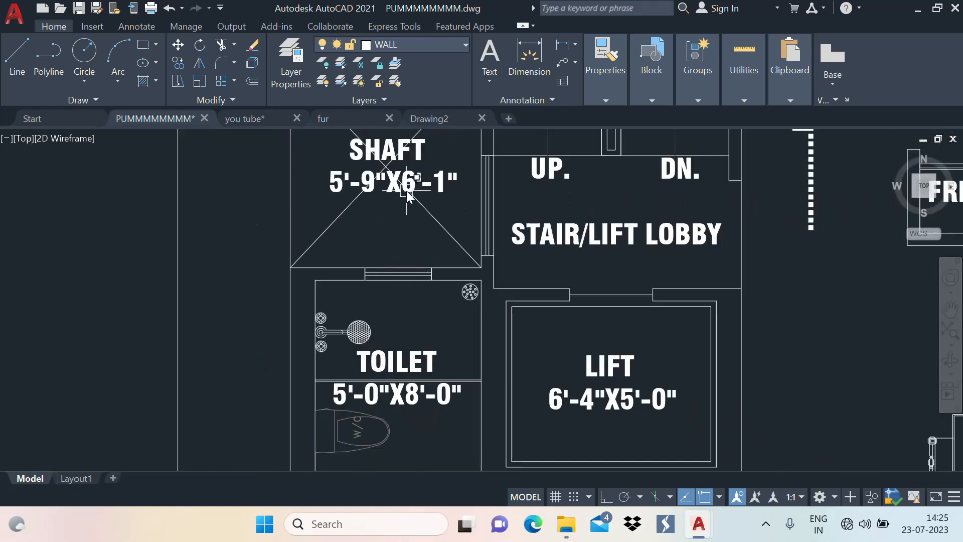
{"action": "middle_click_drag", "start_coordinate": [403, 231], "coordinate": [402, 266]}
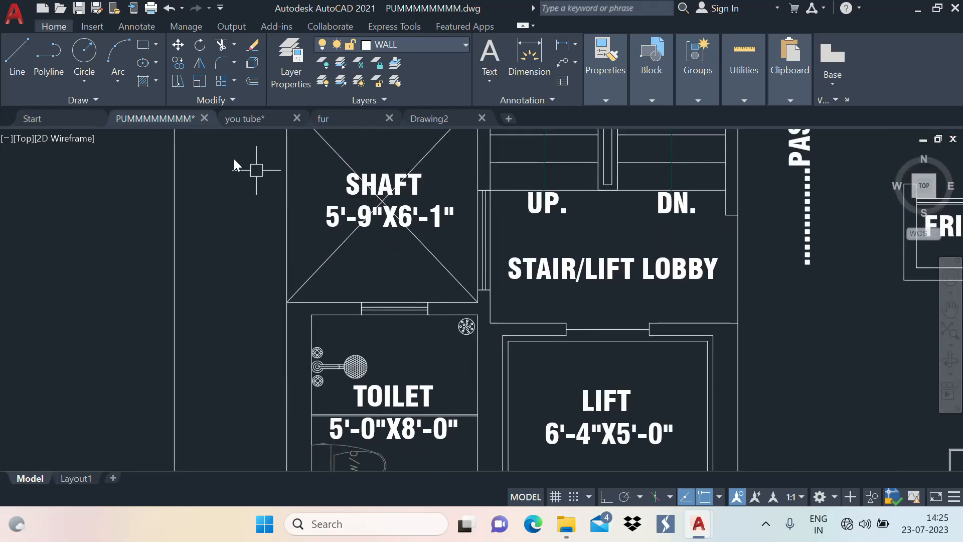
Step: In the you tube drawing, draw two crossing diagonal lines between the corners of the shaft
{"action": "left_click", "coordinate": [233, 117]}
{"action": "scroll", "coordinate": [432, 221], "scroll_direction": "up", "scroll_amount": 4}
{"action": "mouse_move", "coordinate": [424, 338]}
{"action": "middle_mouse_down"}
{"action": "mouse_move", "coordinate": [453, 246]}
{"action": "mouse_move", "coordinate": [430, 330]}
{"action": "middle_mouse_up"}
{"action": "scroll", "coordinate": [452, 247], "scroll_direction": "up", "scroll_amount": 2}
{"action": "type", "text": "l"}
{"action": "key", "text": "space"}
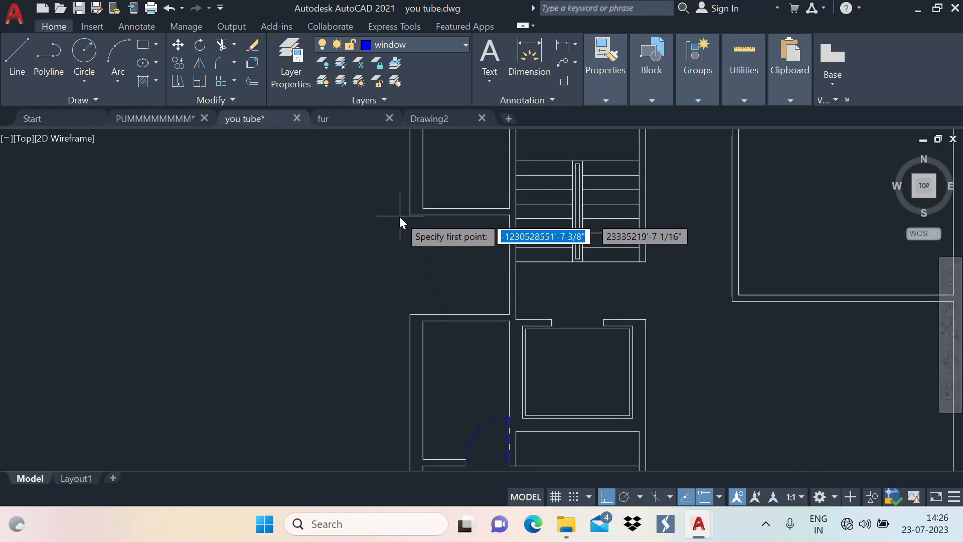
{"action": "left_click", "coordinate": [408, 215]}
{"action": "left_click", "coordinate": [510, 314]}
{"action": "key", "text": "space"}
{"action": "key", "text": "space"}
{"action": "left_click", "coordinate": [411, 314]}
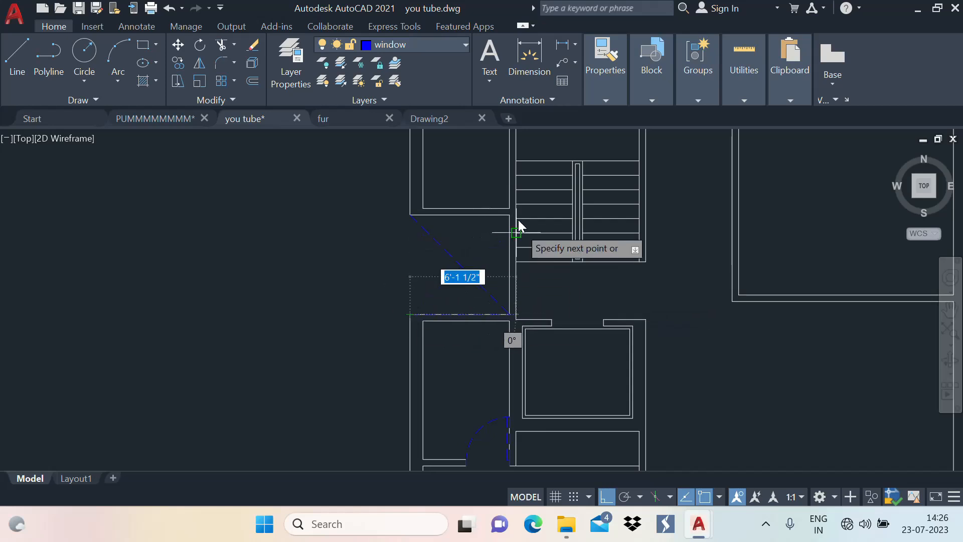
{"action": "left_click", "coordinate": [509, 216]}
{"action": "key", "text": "space"}
{"action": "left_click", "coordinate": [483, 276]}
{"action": "left_click", "coordinate": [448, 239]}
{"action": "left_click", "coordinate": [652, 95]}
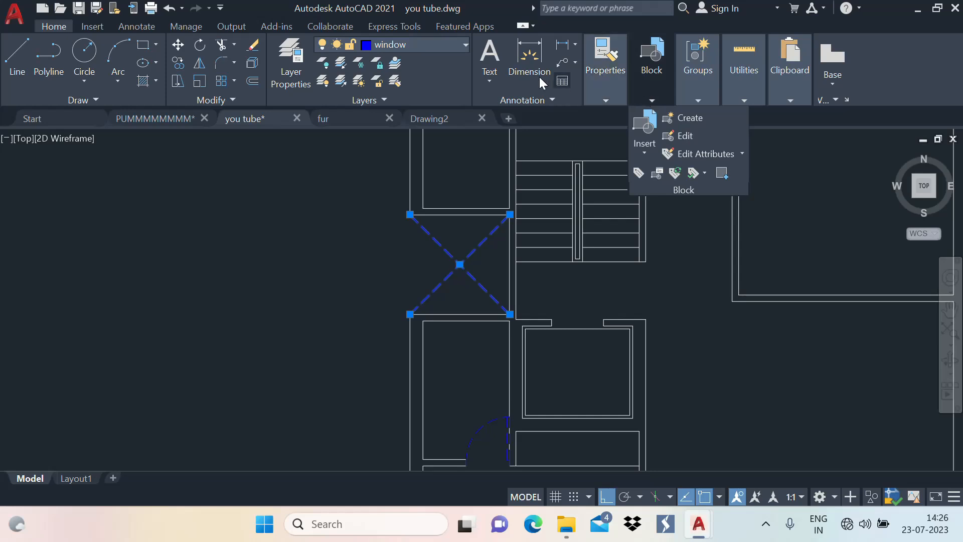
{"action": "left_click", "coordinate": [605, 100]}
{"action": "key", "text": "Escape"}
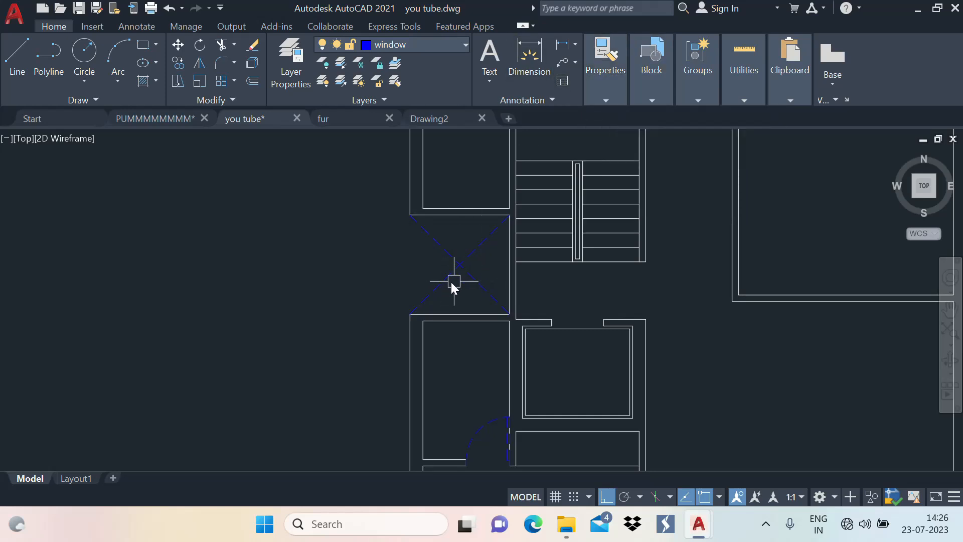
Step: Move both shaft diagonals to the GRID layer
{"action": "left_click", "coordinate": [423, 42]}
{"action": "left_click", "coordinate": [471, 300]}
{"action": "left_click", "coordinate": [433, 242]}
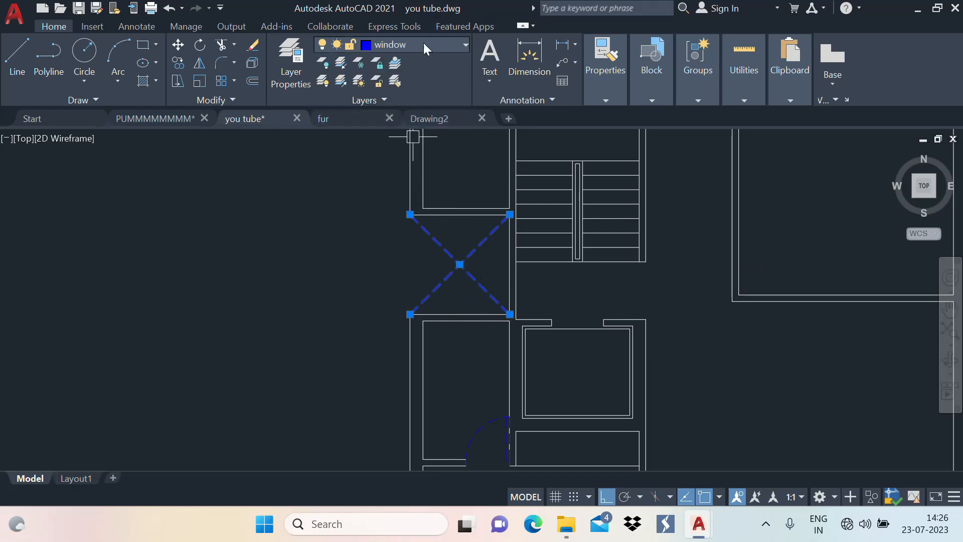
{"action": "left_click", "coordinate": [424, 43]}
{"action": "left_click", "coordinate": [401, 119]}
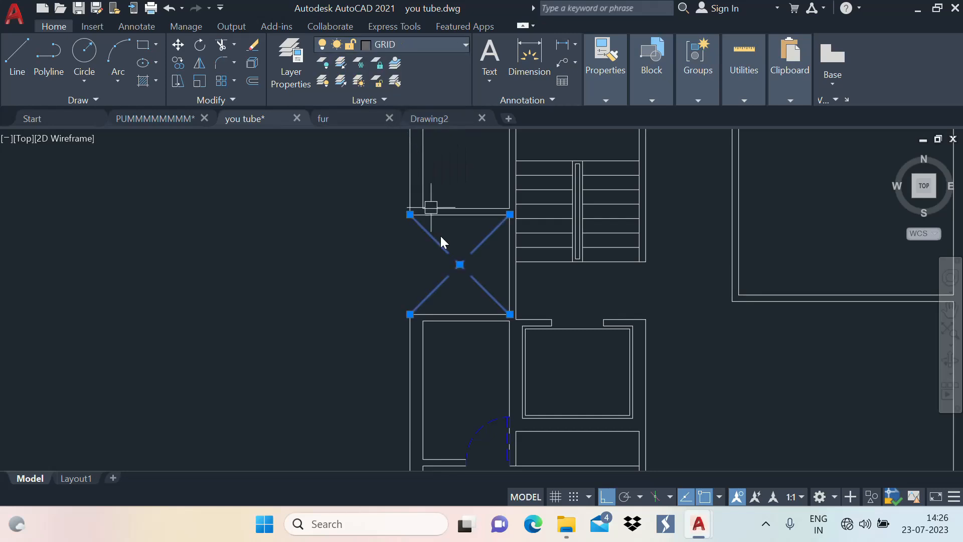
Step: Move the crossing diagonals of the front open area below the balcony to the GRID layer
{"action": "scroll", "coordinate": [460, 270], "scroll_direction": "up", "scroll_amount": 2}
{"action": "scroll", "coordinate": [411, 194], "scroll_direction": "down", "scroll_amount": 5}
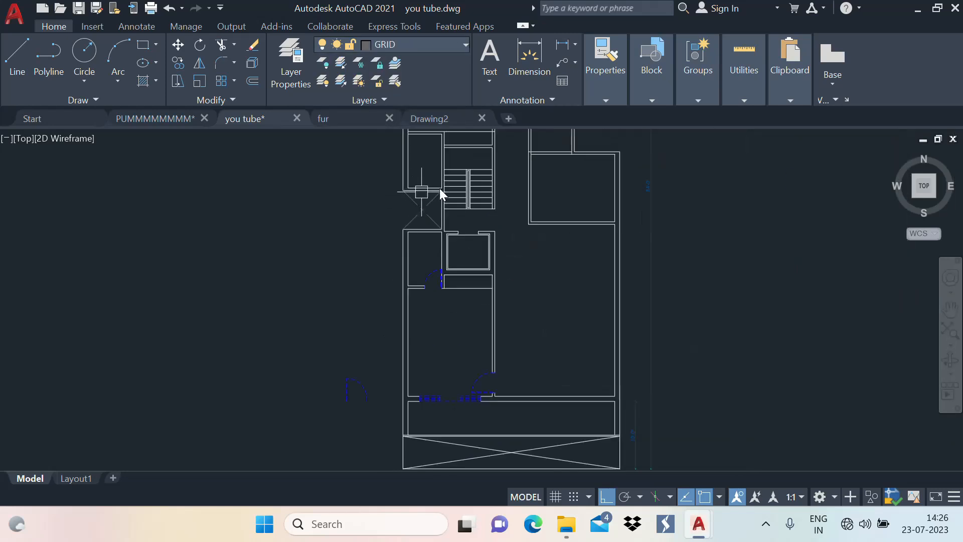
{"action": "scroll", "coordinate": [469, 320], "scroll_direction": "up", "scroll_amount": 5}
{"action": "left_click", "coordinate": [484, 323]}
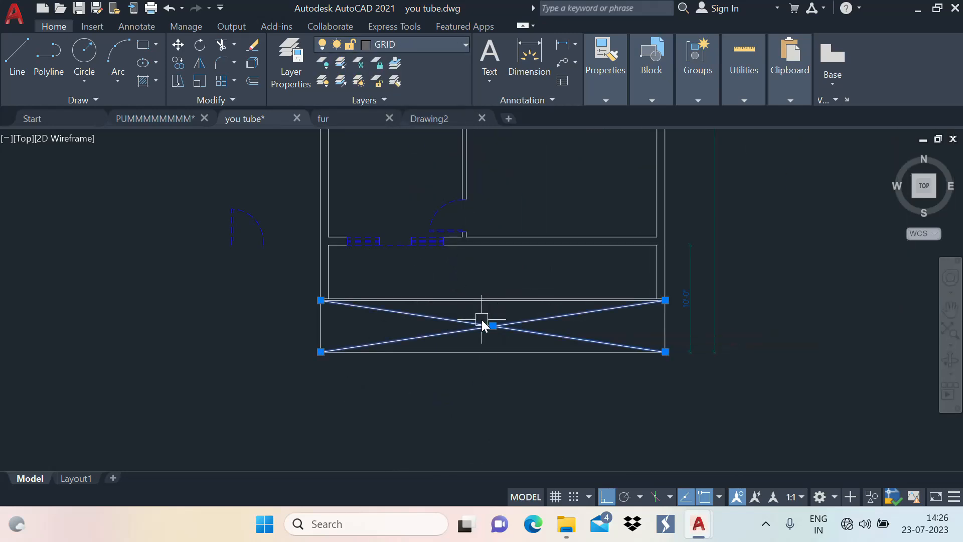
{"action": "left_click", "coordinate": [419, 48]}
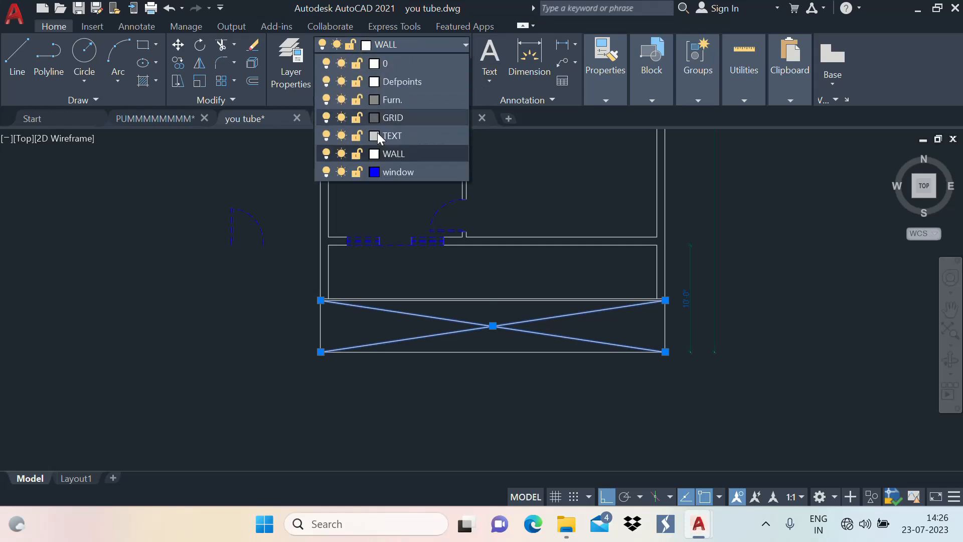
{"action": "left_click", "coordinate": [390, 113]}
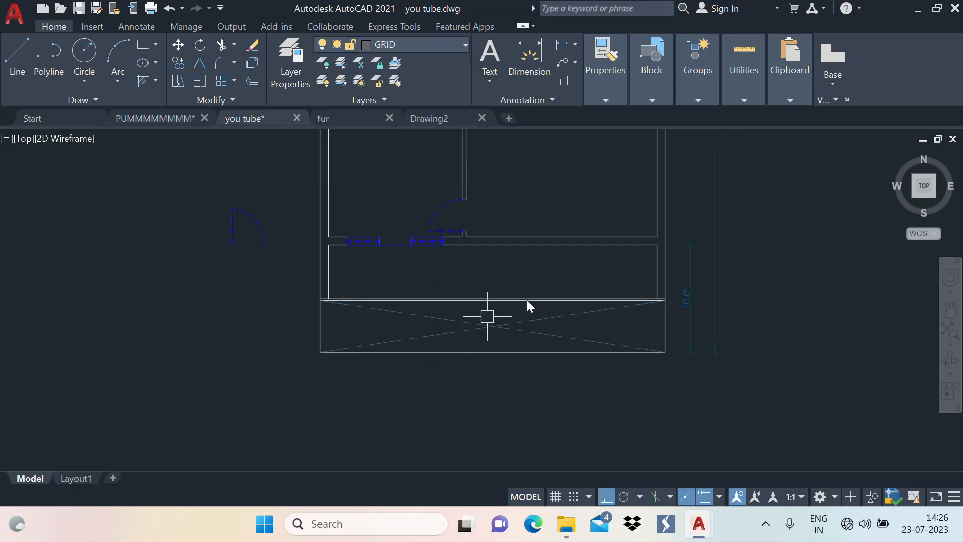
Step: Draw a short centre line across the wall between the shaft and the toilet, starting at the toilet side's midpoint
{"action": "scroll", "coordinate": [582, 313], "scroll_direction": "down", "scroll_amount": 2}
{"action": "middle_click_drag", "start_coordinate": [517, 289], "coordinate": [470, 396]}
{"action": "scroll", "coordinate": [459, 260], "scroll_direction": "up", "scroll_amount": 6}
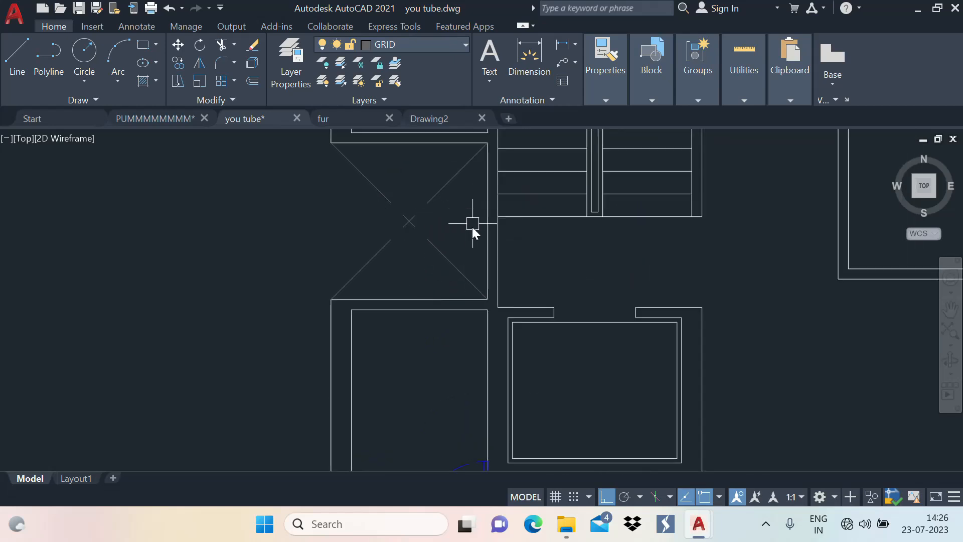
{"action": "scroll", "coordinate": [486, 223], "scroll_direction": "down", "scroll_amount": 4}
{"action": "middle_click_drag", "start_coordinate": [508, 218], "coordinate": [502, 247]}
{"action": "middle_click_drag", "start_coordinate": [605, 270], "coordinate": [601, 304]}
{"action": "scroll", "coordinate": [582, 340], "scroll_direction": "up", "scroll_amount": 6}
{"action": "type", "text": "l"}
{"action": "key", "text": "Return"}
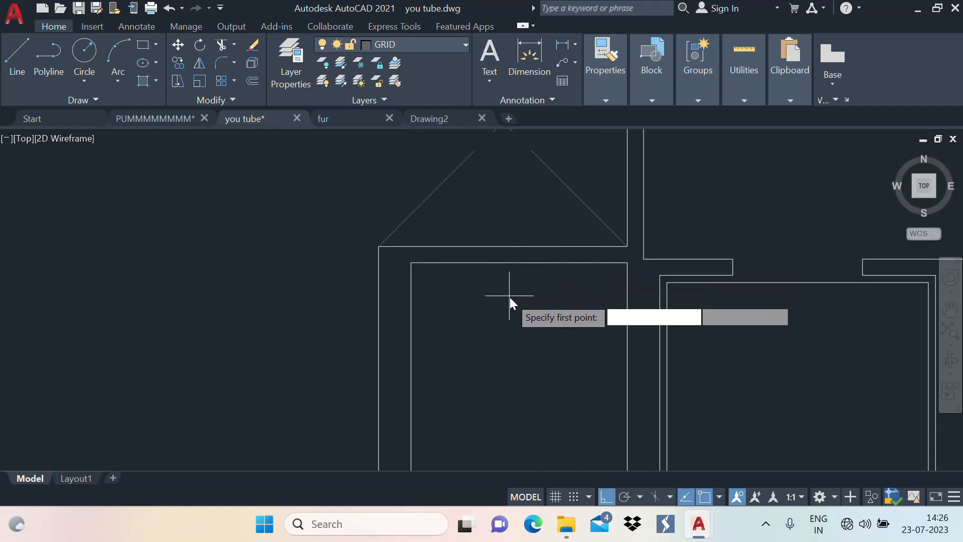
{"action": "scroll", "coordinate": [540, 261], "scroll_direction": "up", "scroll_amount": 2}
{"action": "middle_click_drag", "start_coordinate": [536, 261], "coordinate": [521, 297]}
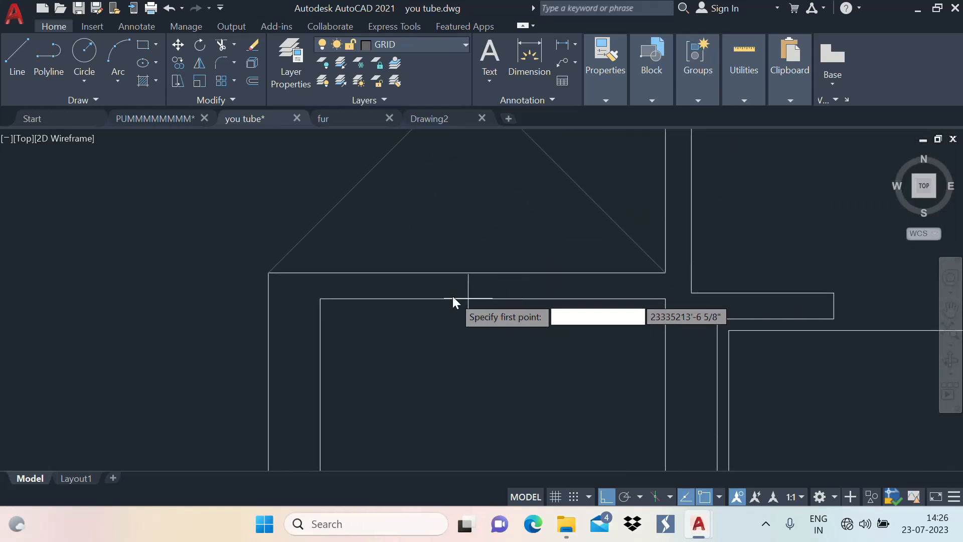
{"action": "left_click", "coordinate": [493, 299]}
{"action": "left_click", "coordinate": [496, 273]}
{"action": "key", "text": "Escape"}
{"action": "scroll", "coordinate": [478, 299], "scroll_direction": "up", "scroll_amount": 6}
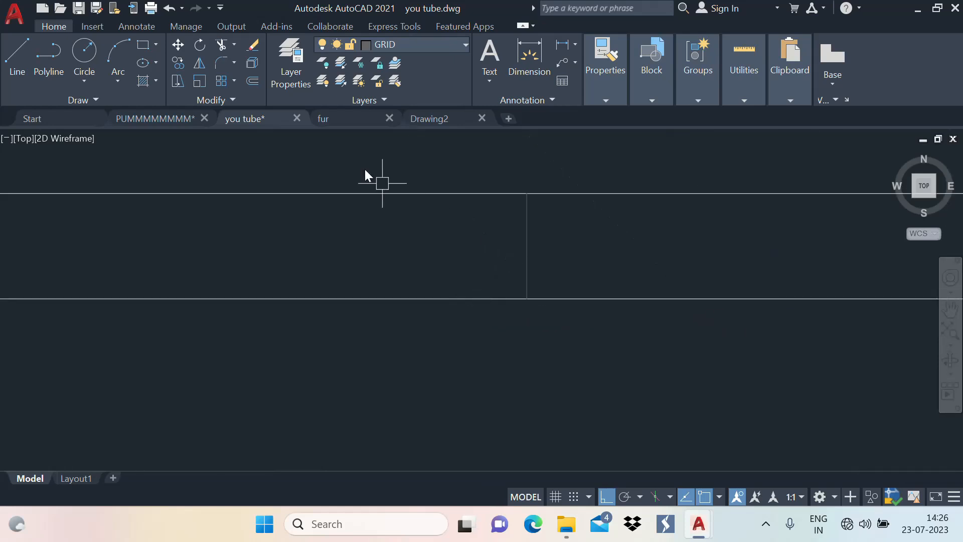
Step: Make window the current layer
{"action": "left_click", "coordinate": [435, 45]}
{"action": "left_click", "coordinate": [386, 158]}
{"action": "scroll", "coordinate": [532, 194], "scroll_direction": "down", "scroll_amount": 6}
{"action": "left_click", "coordinate": [420, 46]}
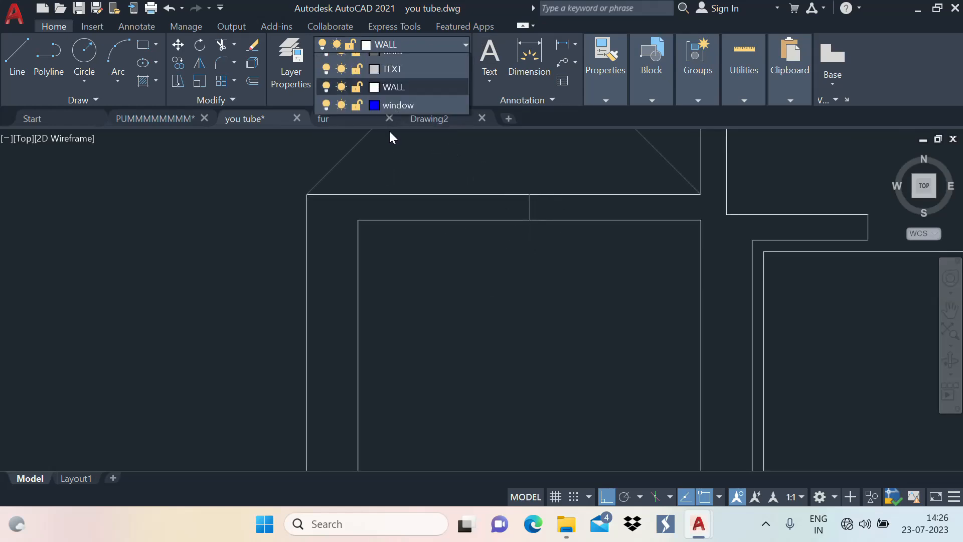
{"action": "left_click", "coordinate": [389, 166]}
{"action": "middle_click_drag", "start_coordinate": [470, 238], "coordinate": [446, 279]}
Step: Offset the centre line in the toilet's shaft-side wall by 1'6" to both sides
{"action": "type", "text": "o"}
{"action": "key", "text": "Return"}
{"action": "key", "text": "Return"}
{"action": "left_click", "coordinate": [507, 249]}
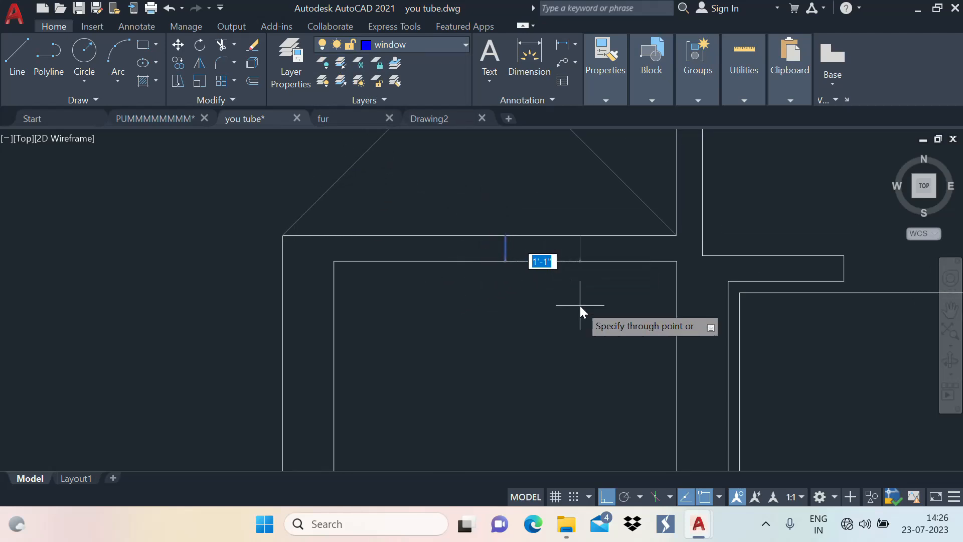
{"action": "type", "text": "1'6"}
{"action": "key", "text": "Return"}
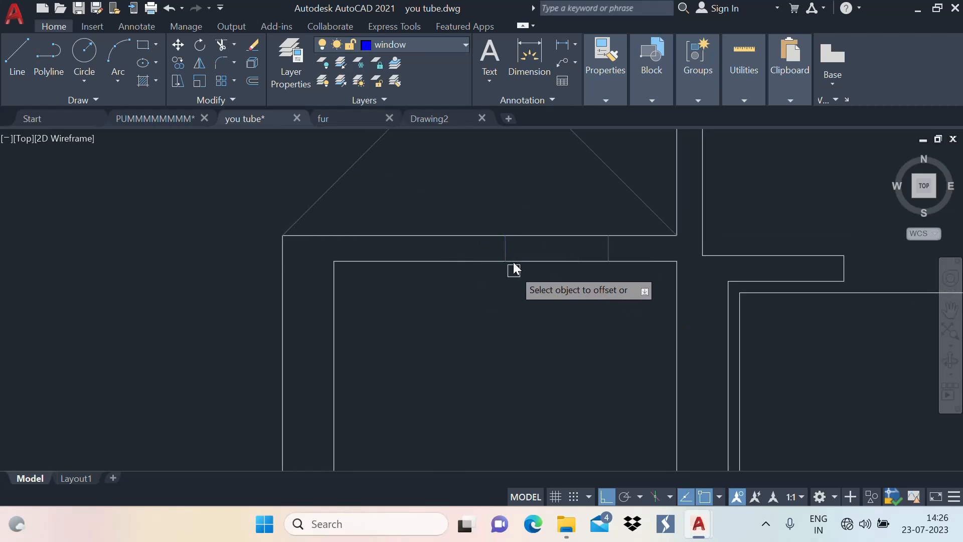
{"action": "left_click", "coordinate": [507, 242]}
{"action": "type", "text": "1'6"}
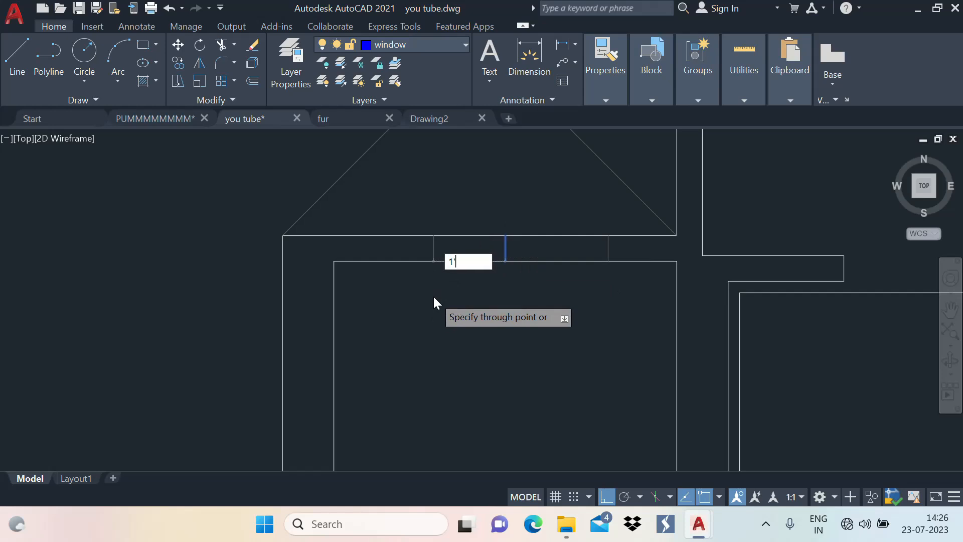
{"action": "key", "text": "Return"}
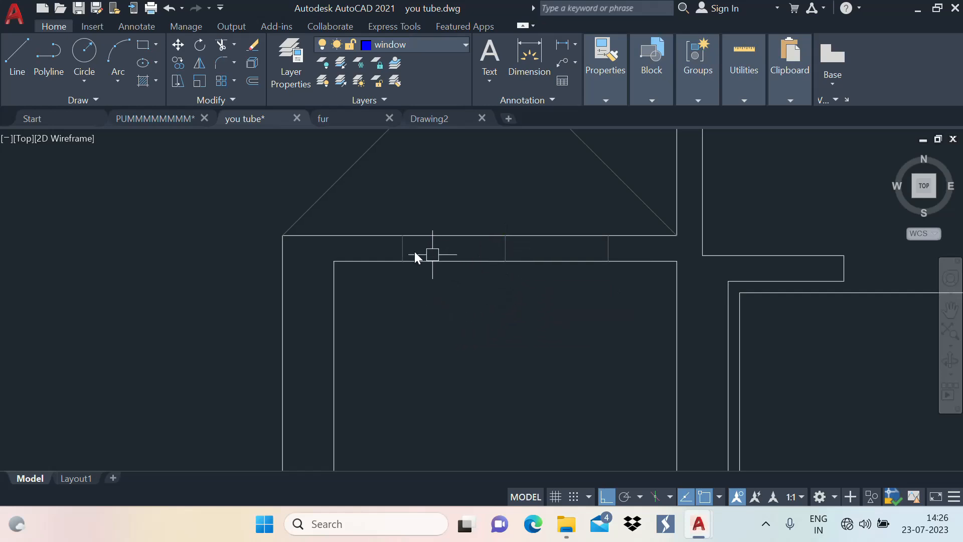
Step: Delete the two 1'6" offset lines in the toilet's shaft-side wall
{"action": "left_click", "coordinate": [645, 251]}
{"action": "left_click", "coordinate": [381, 248]}
{"action": "key", "text": "Escape"}
{"action": "key", "text": "Delete"}
{"action": "left_click", "coordinate": [402, 251]}
{"action": "key", "text": "Delete"}
Step: Offset the wall's centre line by 1' to both sides to mark the toilet window's jambs
{"action": "type", "text": "o"}
{"action": "key", "text": "Return"}
{"action": "key", "text": "Return"}
{"action": "left_click", "coordinate": [504, 248]}
{"action": "type", "text": "1"}
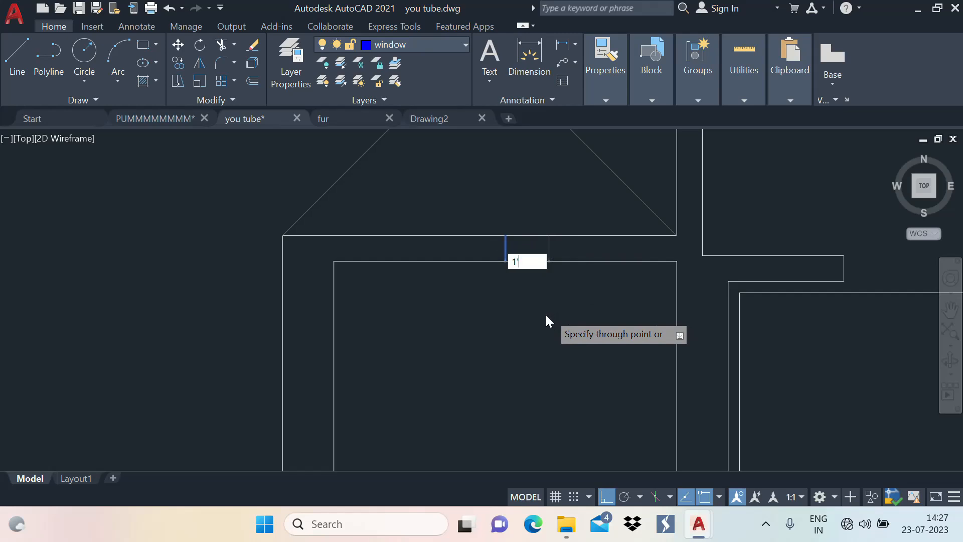
{"action": "key", "text": "Return"}
{"action": "left_click", "coordinate": [505, 249]}
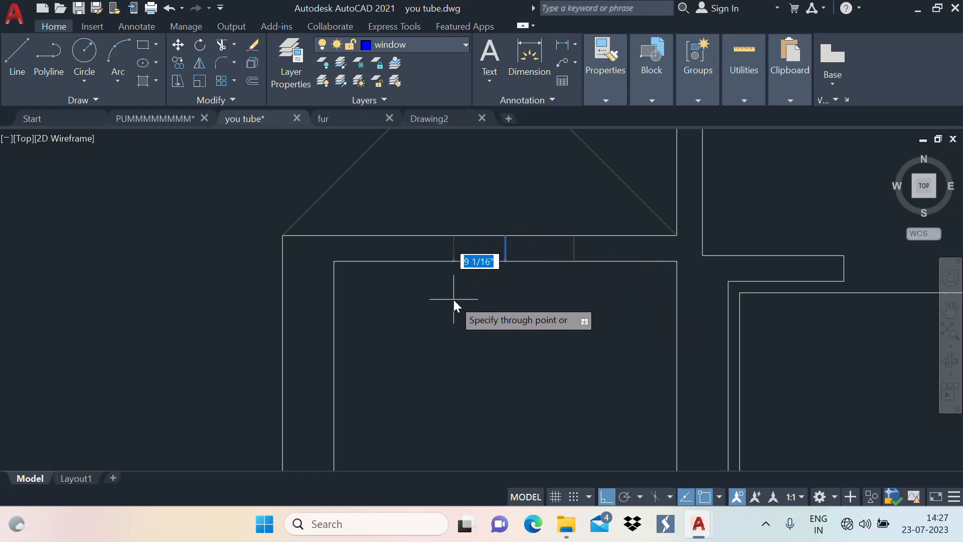
{"action": "left_click", "coordinate": [453, 299]}
Step: Delete the centre line and trim both wall lines between the jambs to open the toilet window
{"action": "left_click", "coordinate": [505, 248]}
{"action": "key", "text": "Delete"}
{"action": "type", "text": "tr"}
{"action": "key", "text": "Return"}
{"action": "left_click", "coordinate": [520, 261]}
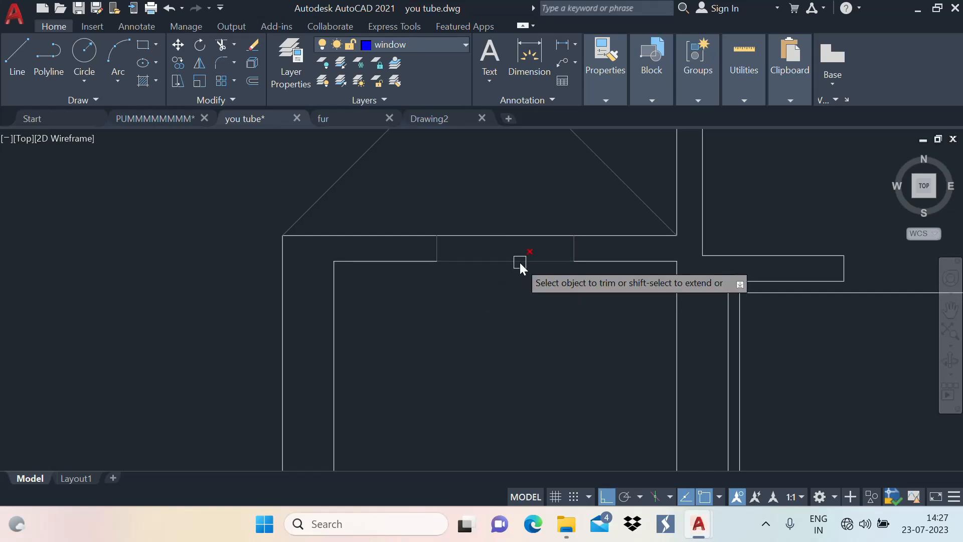
{"action": "left_click", "coordinate": [521, 236]}
{"action": "key", "text": "Escape"}
Step: Draw a line across the toilet window opening from the midpoint of one jamb to the midpoint of the other
{"action": "middle_click_drag", "start_coordinate": [493, 282], "coordinate": [469, 310]}
{"action": "type", "text": "l"}
{"action": "key", "text": "Return"}
{"action": "key", "text": "Return"}
{"action": "key", "text": "Escape"}
{"action": "mouse_move", "coordinate": [450, 330]}
{"action": "middle_mouse_down"}
{"action": "mouse_move", "coordinate": [473, 302]}
{"action": "mouse_move", "coordinate": [477, 343]}
{"action": "middle_mouse_up"}
{"action": "type", "text": "l"}
{"action": "key", "text": "Return"}
{"action": "scroll", "coordinate": [415, 305], "scroll_direction": "up", "scroll_amount": 2}
{"action": "left_click", "coordinate": [373, 303]}
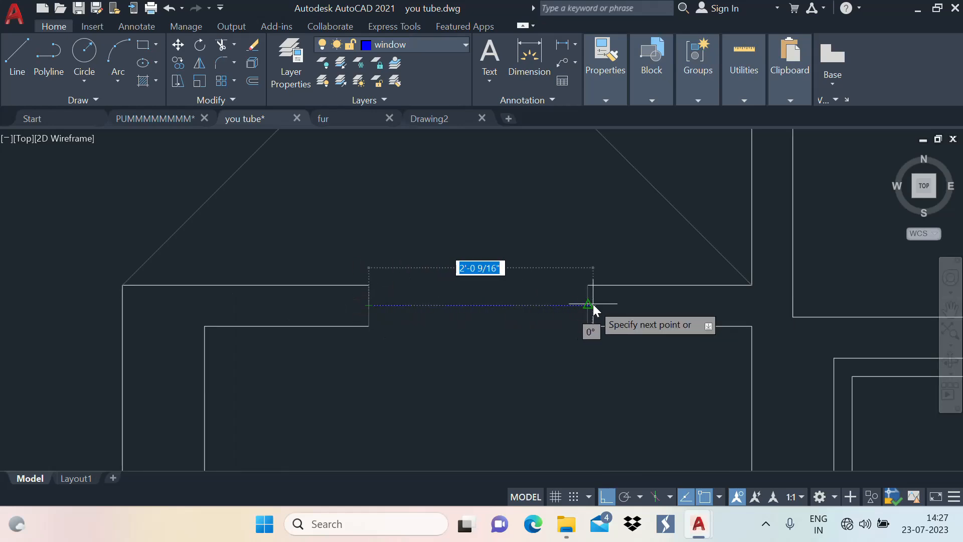
{"action": "middle_click_drag", "start_coordinate": [528, 316], "coordinate": [527, 332]}
Step: Offset the window line a short distance to both sides within the wall thickness and delete the middle line
{"action": "type", "text": "o"}
{"action": "key", "text": "Return"}
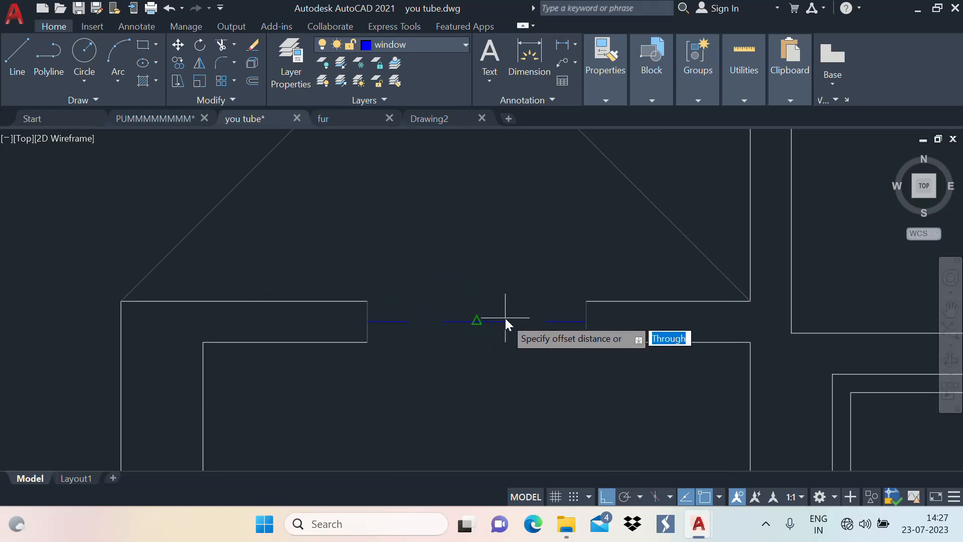
{"action": "key", "text": "Escape"}
{"action": "type", "text": "o"}
{"action": "key", "text": "Return"}
{"action": "key", "text": "Return"}
{"action": "left_click", "coordinate": [485, 322]}
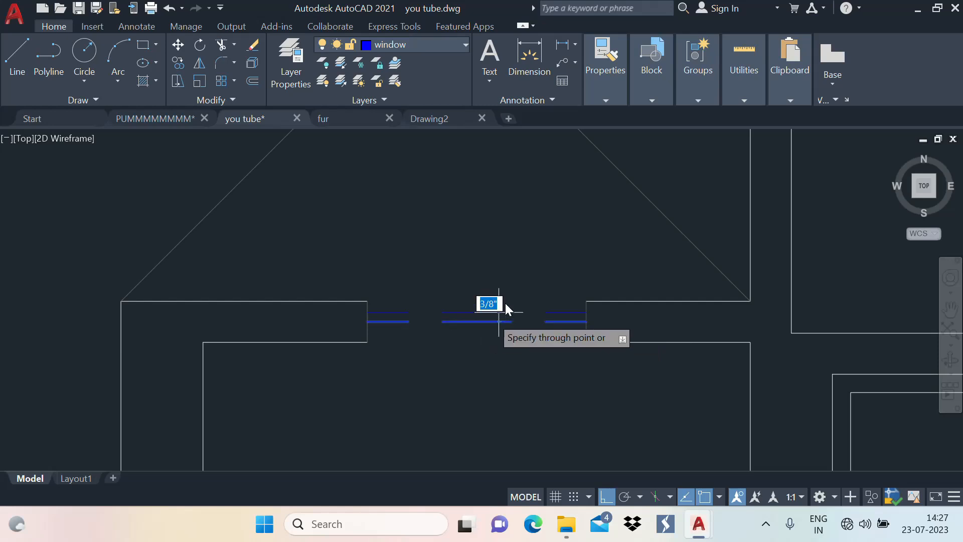
{"action": "left_click", "coordinate": [504, 312]}
{"action": "left_click", "coordinate": [490, 322]}
{"action": "left_click", "coordinate": [486, 343]}
{"action": "left_click", "coordinate": [495, 320]}
{"action": "key", "text": "Delete"}
{"action": "type", "text": "ma"}
{"action": "key", "text": "Return"}
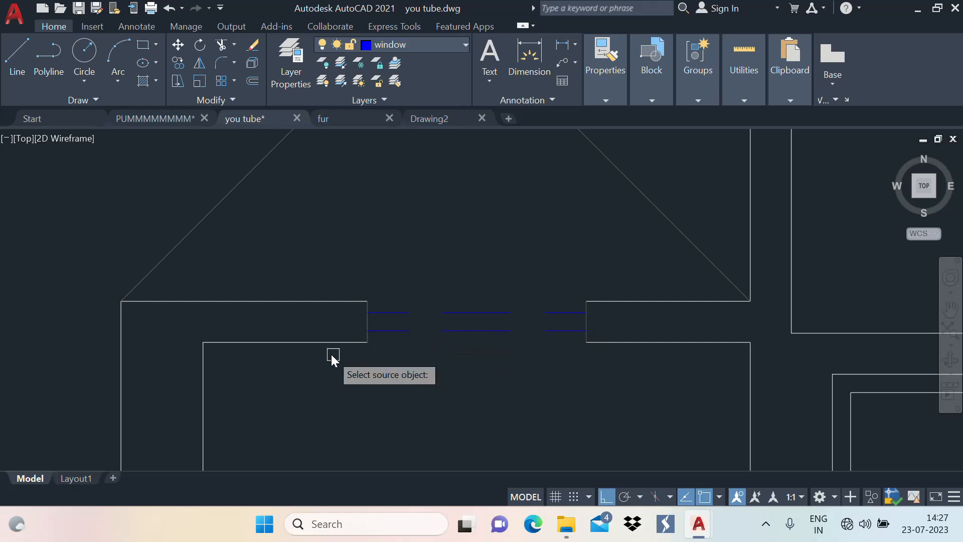
{"action": "key", "text": "Escape"}
Step: Examine the toilet window's left jamb line and check which layer it is on
{"action": "scroll", "coordinate": [423, 286], "scroll_direction": "up", "scroll_amount": 5}
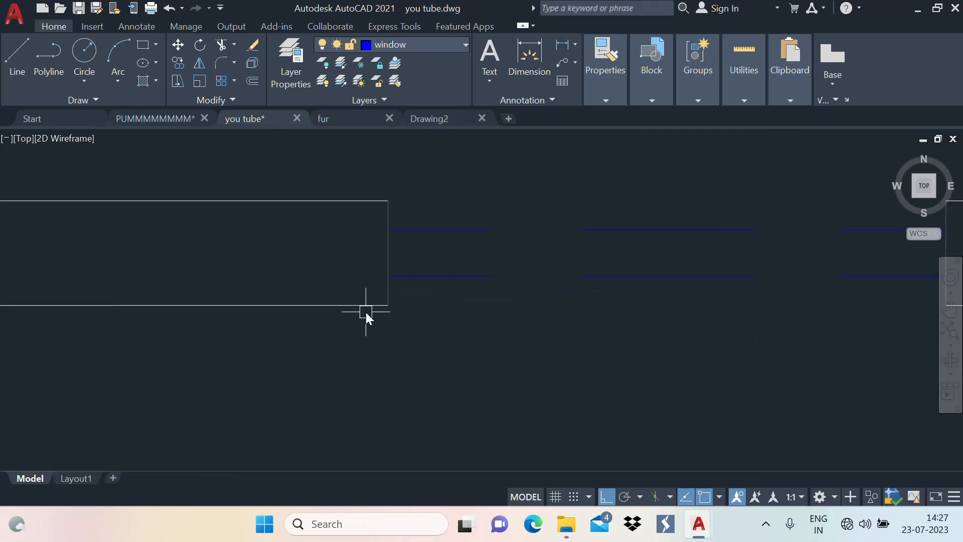
{"action": "left_click", "coordinate": [388, 290]}
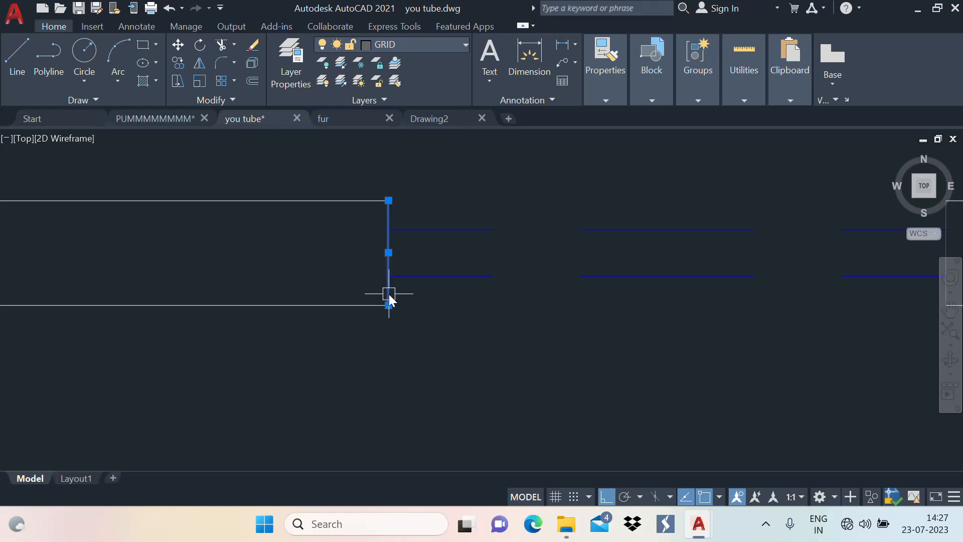
{"action": "key", "text": "Delete"}
{"action": "scroll", "coordinate": [423, 283], "scroll_direction": "down", "scroll_amount": 4}
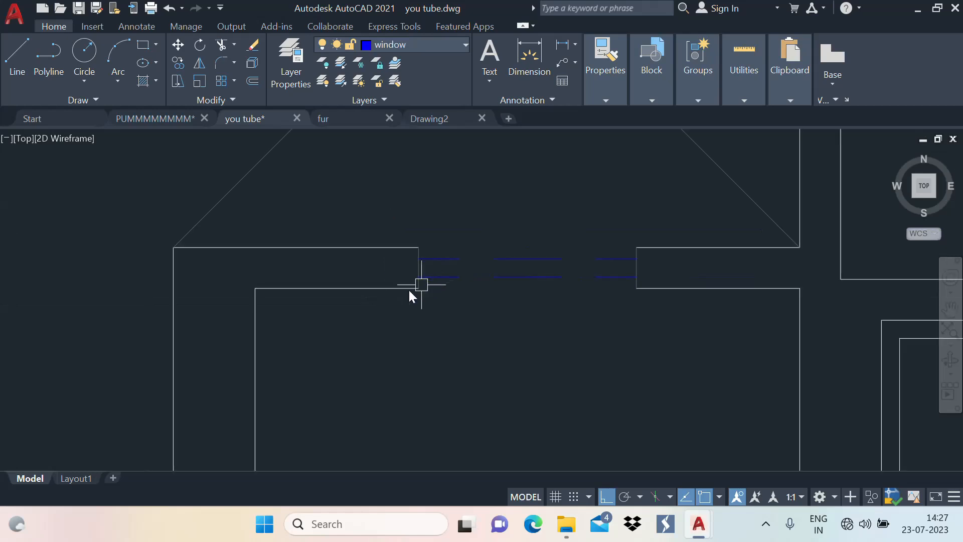
{"action": "middle_click_drag", "start_coordinate": [490, 300], "coordinate": [420, 275]}
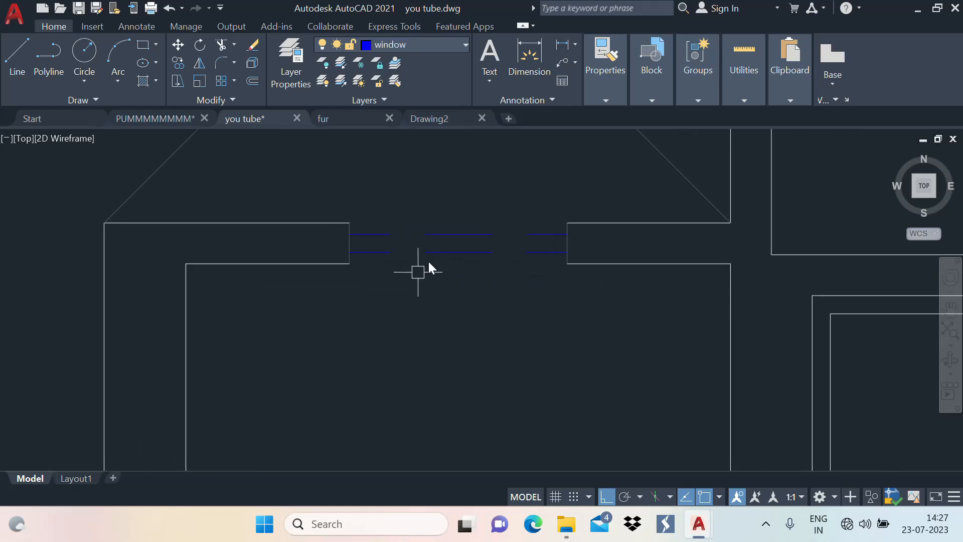
{"action": "scroll", "coordinate": [541, 177], "scroll_direction": "down", "scroll_amount": 2}
{"action": "scroll", "coordinate": [480, 198], "scroll_direction": "up", "scroll_amount": 4}
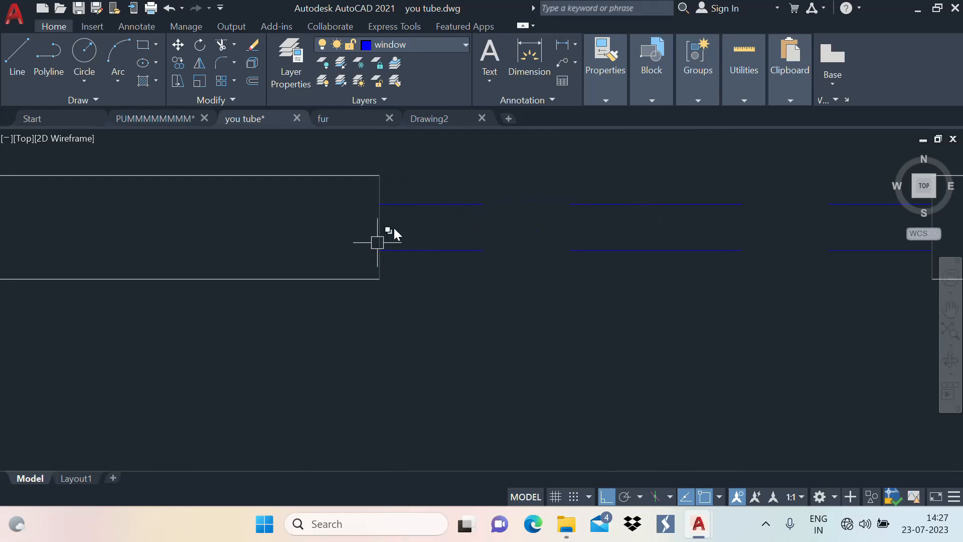
{"action": "scroll", "coordinate": [417, 251], "scroll_direction": "down", "scroll_amount": 2}
{"action": "scroll", "coordinate": [394, 294], "scroll_direction": "up", "scroll_amount": 2}
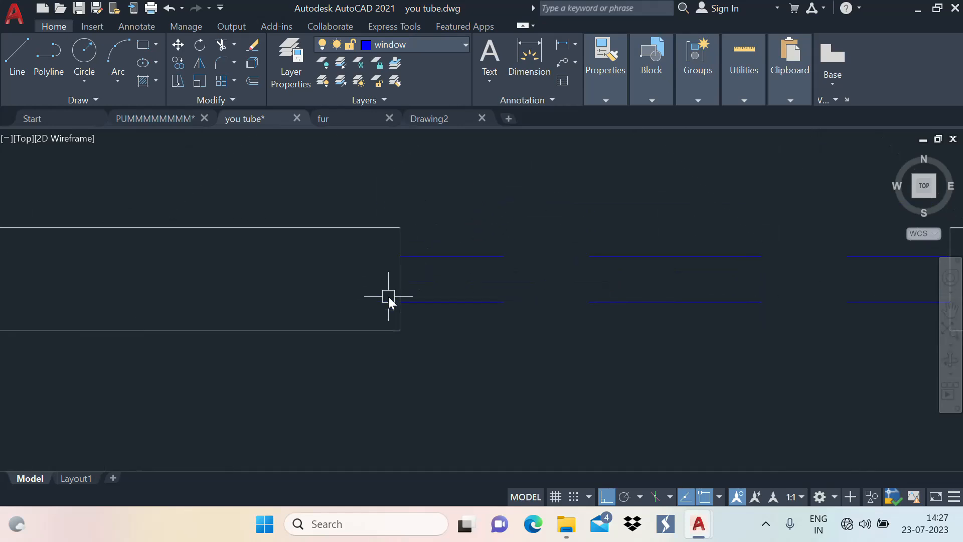
Step: Move the toilet window's left jamb line to the WALL layer
{"action": "scroll", "coordinate": [462, 284], "scroll_direction": "down", "scroll_amount": 5}
{"action": "scroll", "coordinate": [450, 294], "scroll_direction": "up", "scroll_amount": 9}
{"action": "scroll", "coordinate": [459, 287], "scroll_direction": "down", "scroll_amount": 2}
{"action": "left_click", "coordinate": [458, 308]}
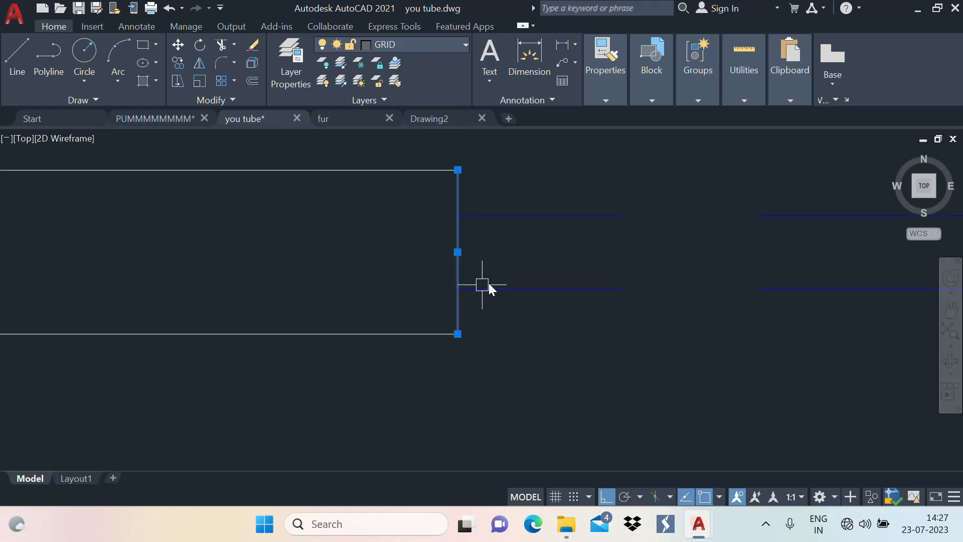
{"action": "left_click", "coordinate": [410, 47]}
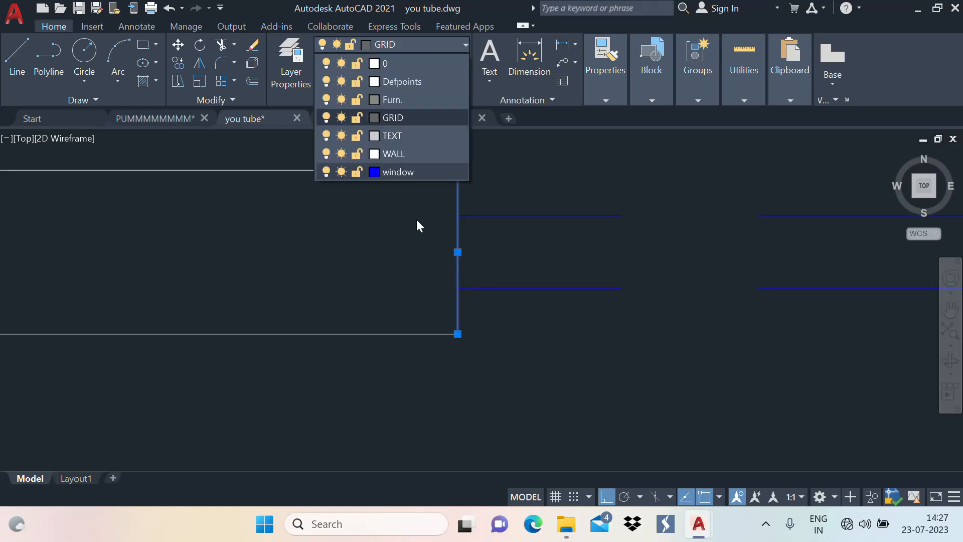
{"action": "left_click", "coordinate": [395, 153]}
{"action": "key", "text": "Escape"}
Step: Match the properties of the adjoining wall line onto the toilet window's right jamb line
{"action": "scroll", "coordinate": [571, 259], "scroll_direction": "down", "scroll_amount": 3}
{"action": "middle_click_drag", "start_coordinate": [570, 258], "coordinate": [400, 251]}
{"action": "middle_click_drag", "start_coordinate": [674, 250], "coordinate": [515, 260]}
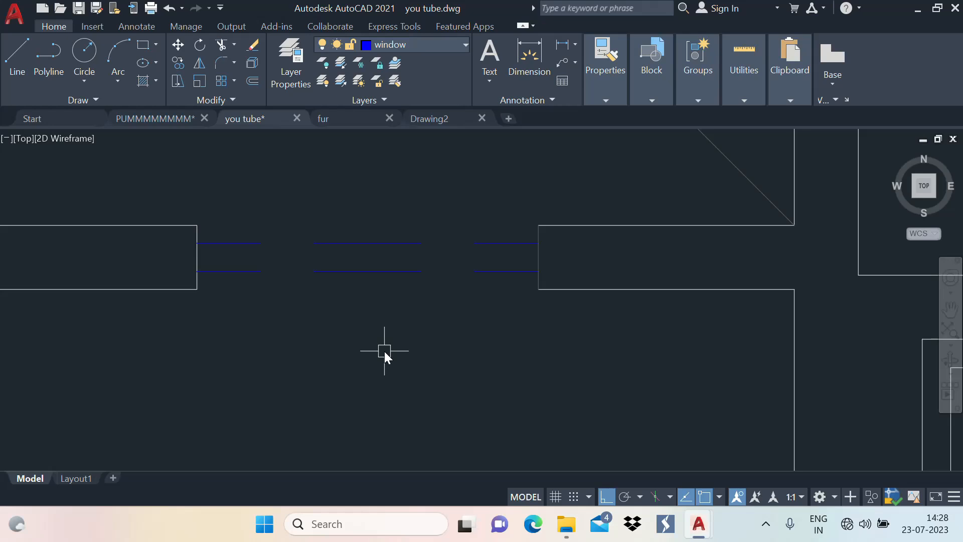
{"action": "type", "text": "ma"}
{"action": "key", "text": "Return"}
{"action": "left_click", "coordinate": [609, 289]}
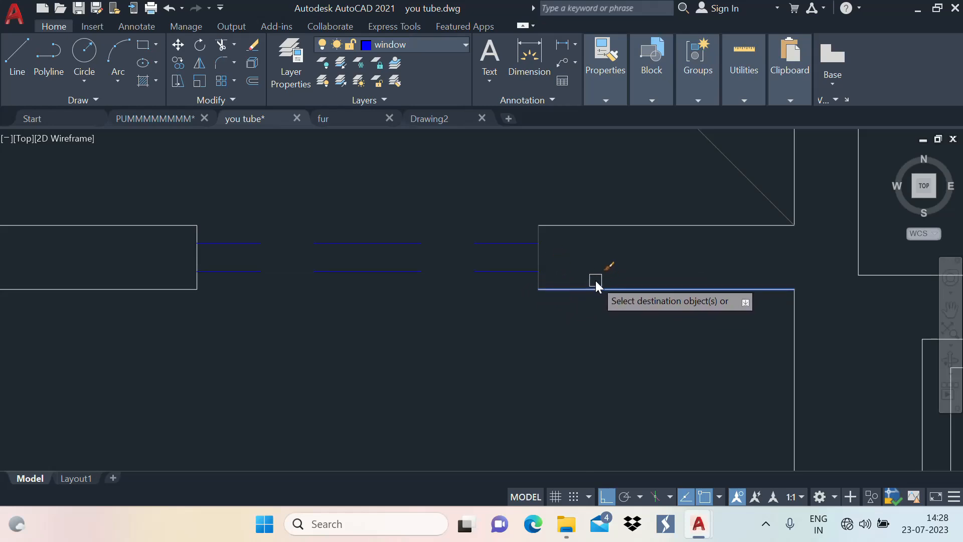
{"action": "scroll", "coordinate": [553, 263], "scroll_direction": "up", "scroll_amount": 4}
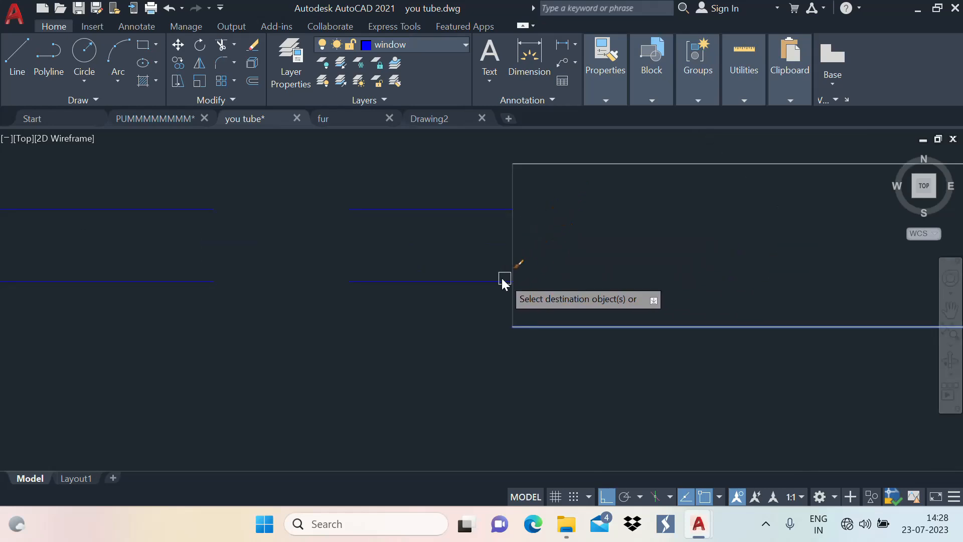
{"action": "left_click", "coordinate": [453, 282]}
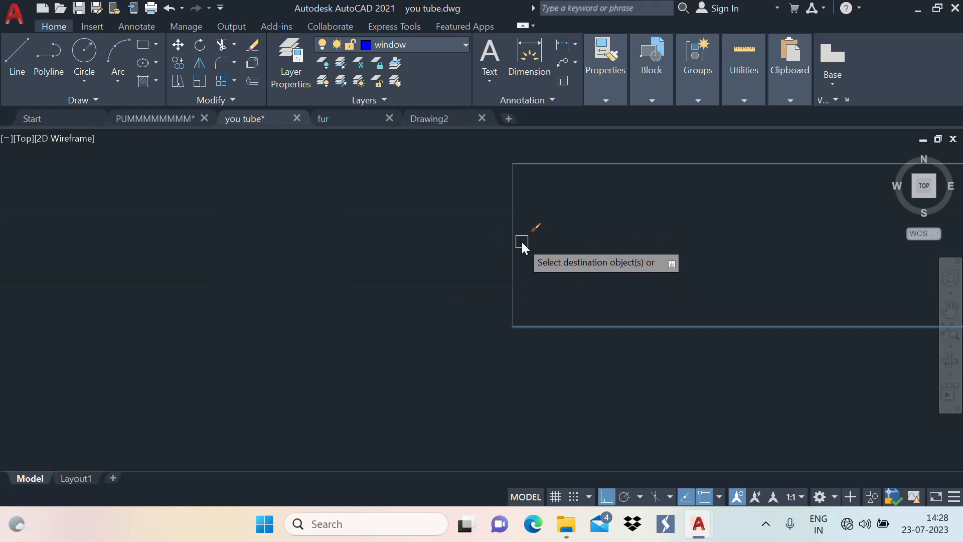
{"action": "scroll", "coordinate": [576, 283], "scroll_direction": "down", "scroll_amount": 6}
{"action": "scroll", "coordinate": [558, 279], "scroll_direction": "up", "scroll_amount": 6}
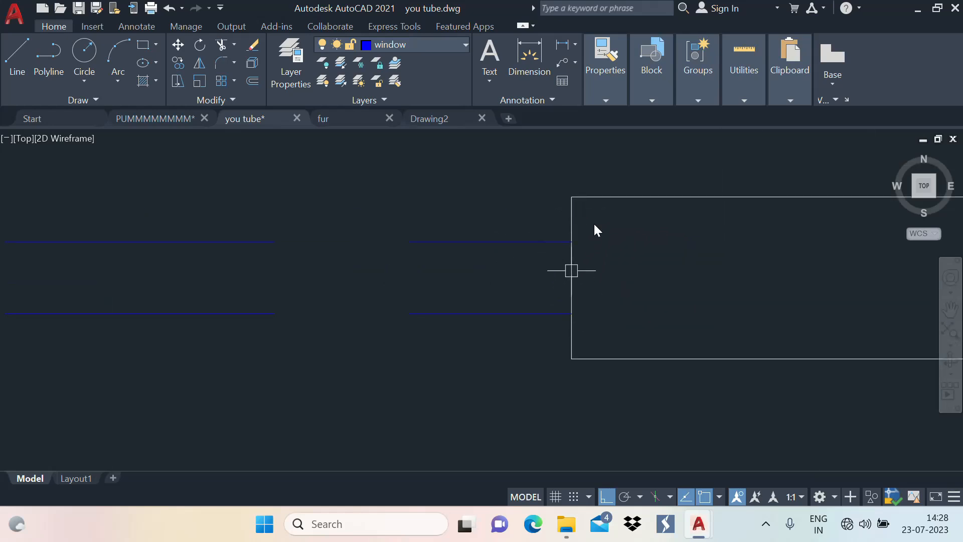
Step: Stretch the shaft-side wall line from the right jamb across the window opening to the left jamb
{"action": "scroll", "coordinate": [585, 272], "scroll_direction": "down", "scroll_amount": 2}
{"action": "scroll", "coordinate": [582, 263], "scroll_direction": "down", "scroll_amount": 6}
{"action": "middle_click_drag", "start_coordinate": [523, 290], "coordinate": [510, 316]}
{"action": "scroll", "coordinate": [555, 263], "scroll_direction": "up", "scroll_amount": 4}
{"action": "left_click", "coordinate": [647, 240]}
{"action": "left_click", "coordinate": [638, 224]}
{"action": "left_click", "coordinate": [614, 232]}
{"action": "left_click", "coordinate": [278, 233]}
{"action": "key", "text": "Escape"}
Step: Stretch the toilet-side wall line from the right jamb across the window opening to the left jamb
{"action": "scroll", "coordinate": [501, 236], "scroll_direction": "down", "scroll_amount": 2}
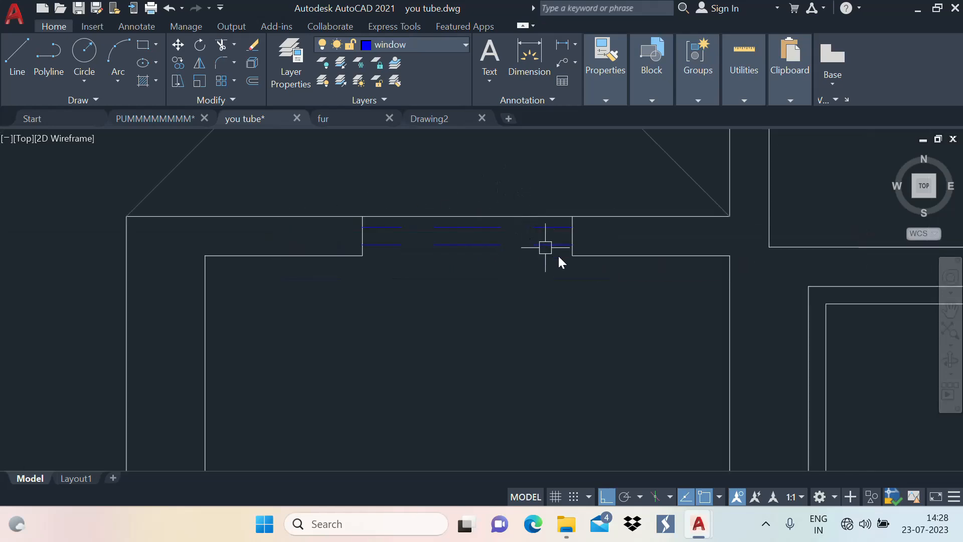
{"action": "left_click", "coordinate": [603, 256]}
{"action": "left_click", "coordinate": [572, 255]}
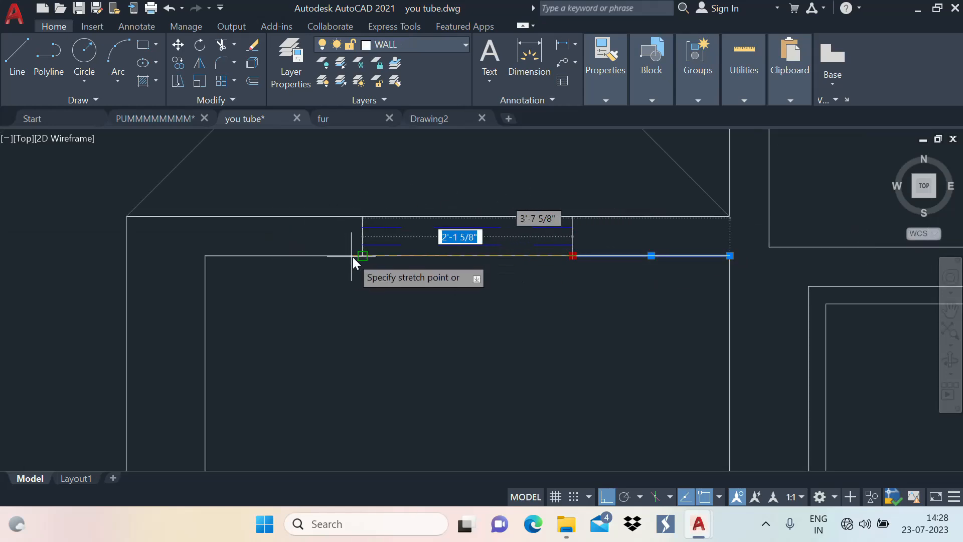
{"action": "left_click", "coordinate": [360, 257]}
{"action": "key", "text": "Escape"}
{"action": "scroll", "coordinate": [350, 266], "scroll_direction": "down", "scroll_amount": 3}
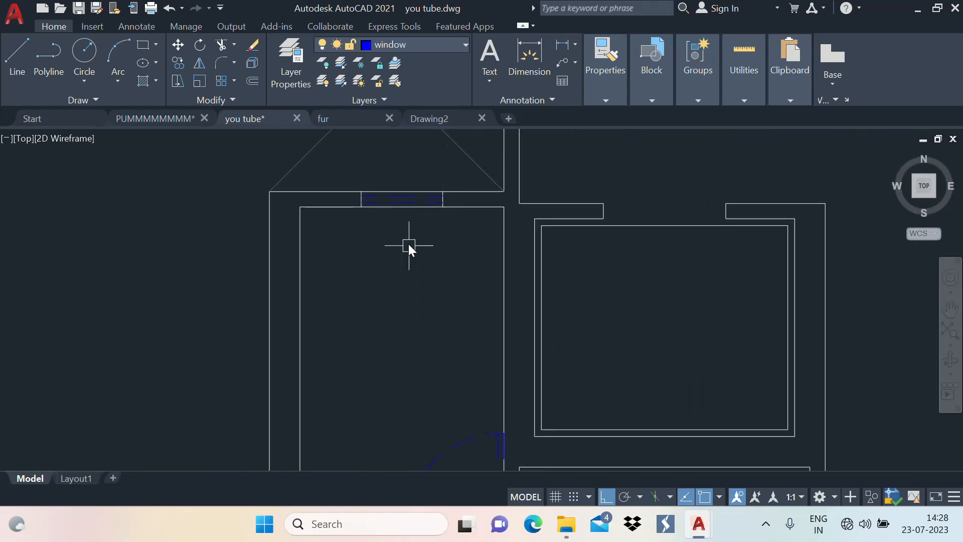
Step: Examine the shaft beside the staircase and the toilet walls that border it above and below
{"action": "scroll", "coordinate": [421, 205], "scroll_direction": "down", "scroll_amount": 1}
{"action": "scroll", "coordinate": [481, 205], "scroll_direction": "down", "scroll_amount": 2}
{"action": "scroll", "coordinate": [502, 211], "scroll_direction": "up", "scroll_amount": 4}
{"action": "scroll", "coordinate": [503, 172], "scroll_direction": "down", "scroll_amount": 3}
{"action": "middle_click_drag", "start_coordinate": [602, 257], "coordinate": [536, 284]}
{"action": "scroll", "coordinate": [577, 239], "scroll_direction": "down", "scroll_amount": 2}
{"action": "scroll", "coordinate": [513, 250], "scroll_direction": "up", "scroll_amount": 1}
{"action": "middle_click_drag", "start_coordinate": [511, 251], "coordinate": [451, 295]}
{"action": "middle_click_drag", "start_coordinate": [521, 278], "coordinate": [529, 405]}
{"action": "scroll", "coordinate": [448, 322], "scroll_direction": "up", "scroll_amount": 1}
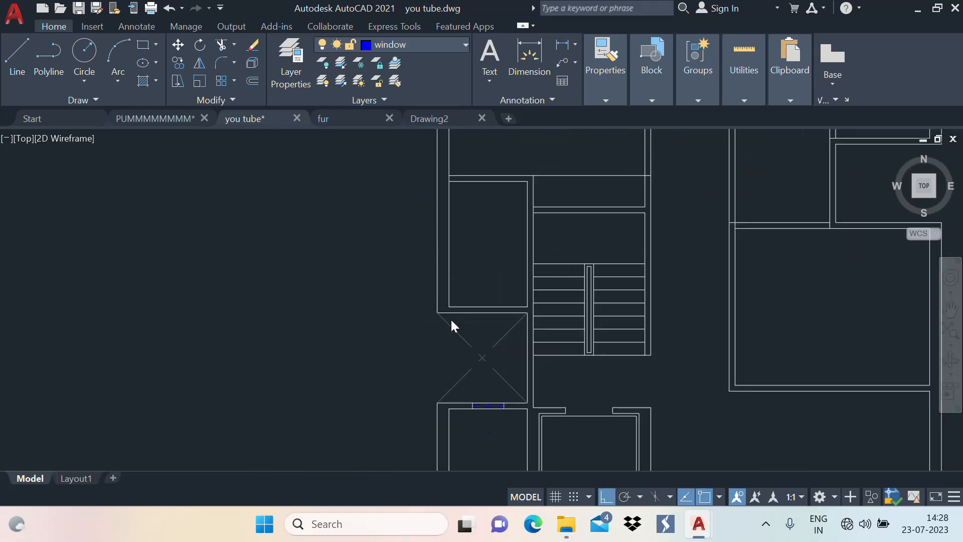
{"action": "scroll", "coordinate": [448, 321], "scroll_direction": "up", "scroll_amount": 1}
{"action": "middle_click_drag", "start_coordinate": [448, 322], "coordinate": [463, 228]}
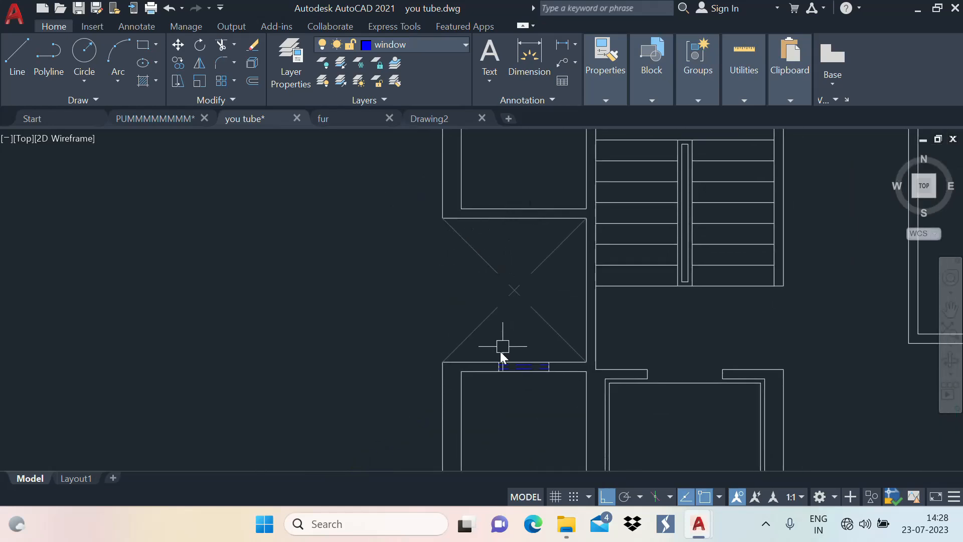
{"action": "middle_click_drag", "start_coordinate": [522, 378], "coordinate": [529, 333]}
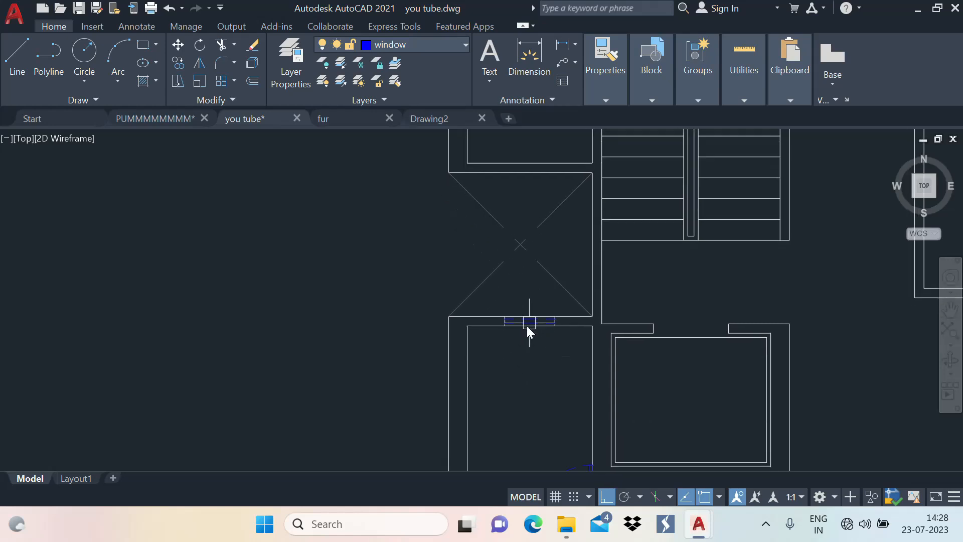
{"action": "middle_click_drag", "start_coordinate": [538, 176], "coordinate": [542, 202]}
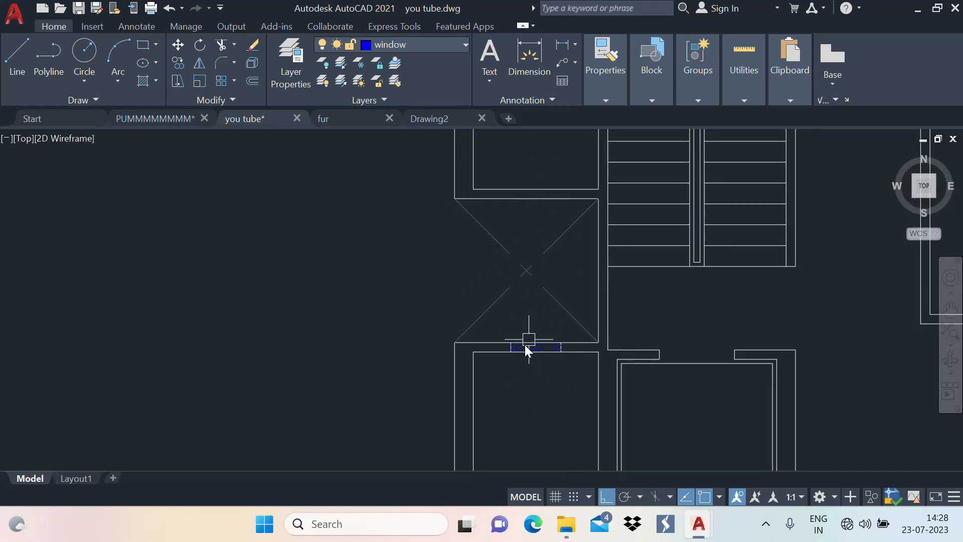
Step: Copy the finished toilet window with its jambs straight up into the upper toilet's wall on the opposite side of the shaft
{"action": "left_click", "coordinate": [498, 333]}
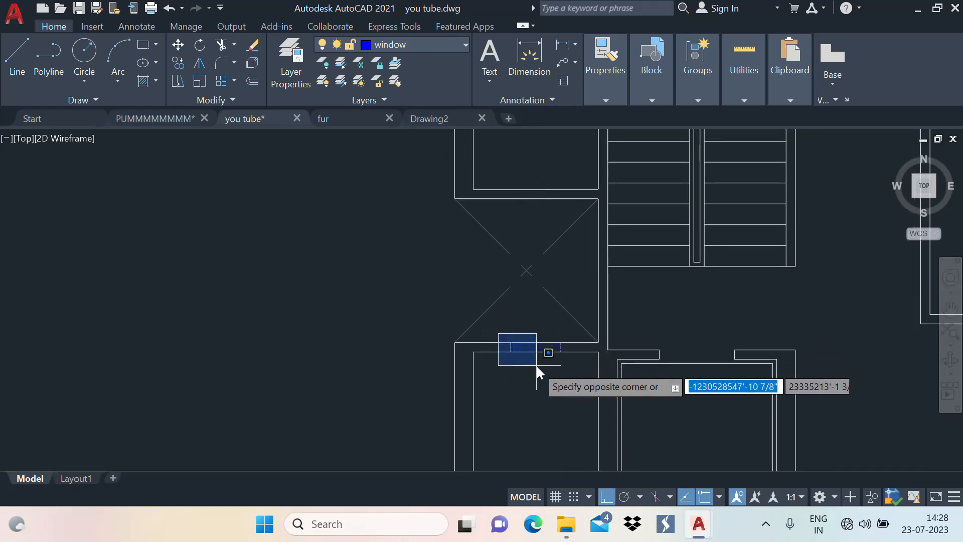
{"action": "left_click", "coordinate": [567, 383]}
{"action": "scroll", "coordinate": [546, 365], "scroll_direction": "up", "scroll_amount": 2}
{"action": "scroll", "coordinate": [546, 357], "scroll_direction": "up", "scroll_amount": 2}
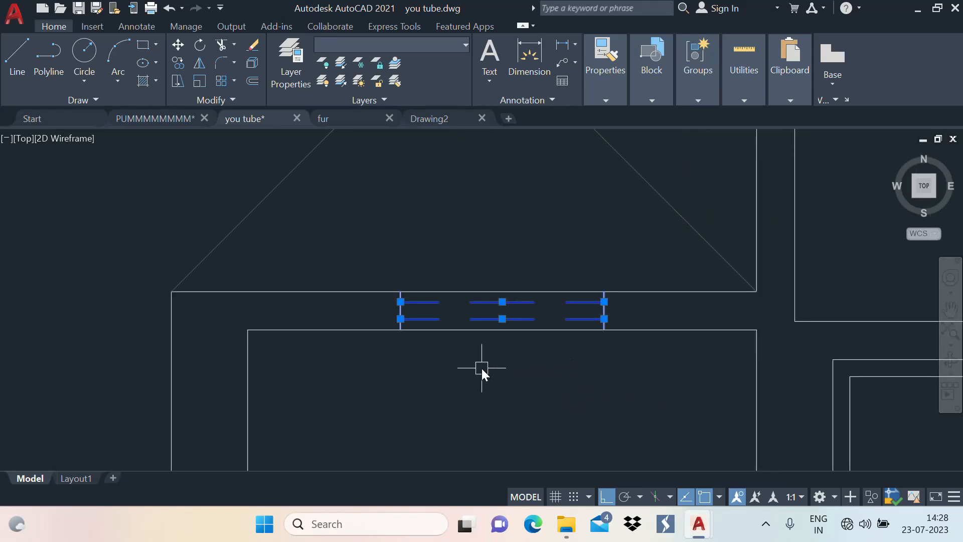
{"action": "scroll", "coordinate": [474, 361], "scroll_direction": "down", "scroll_amount": 2}
{"action": "type", "text": "co"}
{"action": "key", "text": "Return"}
{"action": "left_click", "coordinate": [450, 353]}
{"action": "scroll", "coordinate": [456, 393], "scroll_direction": "down", "scroll_amount": 3}
{"action": "scroll", "coordinate": [442, 289], "scroll_direction": "up", "scroll_amount": 4}
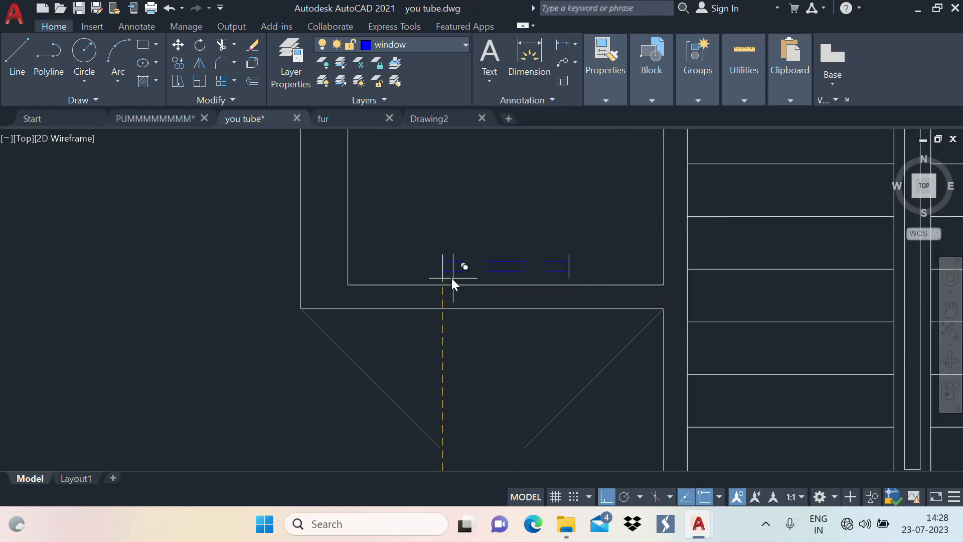
{"action": "left_click", "coordinate": [444, 308]}
{"action": "key", "text": "Escape"}
Step: Review the floor plan and check the upper toilet's layout and door opening in the PUMMMMMMM reference drawing
{"action": "scroll", "coordinate": [568, 190], "scroll_direction": "down", "scroll_amount": 3}
{"action": "mouse_move", "coordinate": [538, 230]}
{"action": "middle_mouse_down"}
{"action": "mouse_move", "coordinate": [515, 274]}
{"action": "mouse_move", "coordinate": [508, 320]}
{"action": "mouse_move", "coordinate": [509, 244]}
{"action": "middle_mouse_up"}
{"action": "scroll", "coordinate": [509, 245], "scroll_direction": "down", "scroll_amount": 3}
{"action": "scroll", "coordinate": [511, 193], "scroll_direction": "up", "scroll_amount": 2}
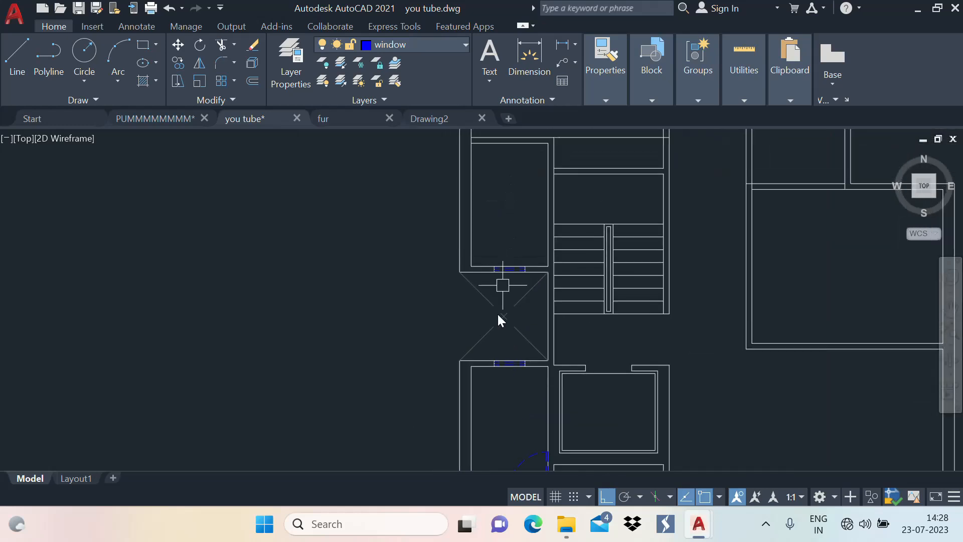
{"action": "middle_click_drag", "start_coordinate": [505, 279], "coordinate": [507, 354]}
{"action": "scroll", "coordinate": [546, 219], "scroll_direction": "down", "scroll_amount": 2}
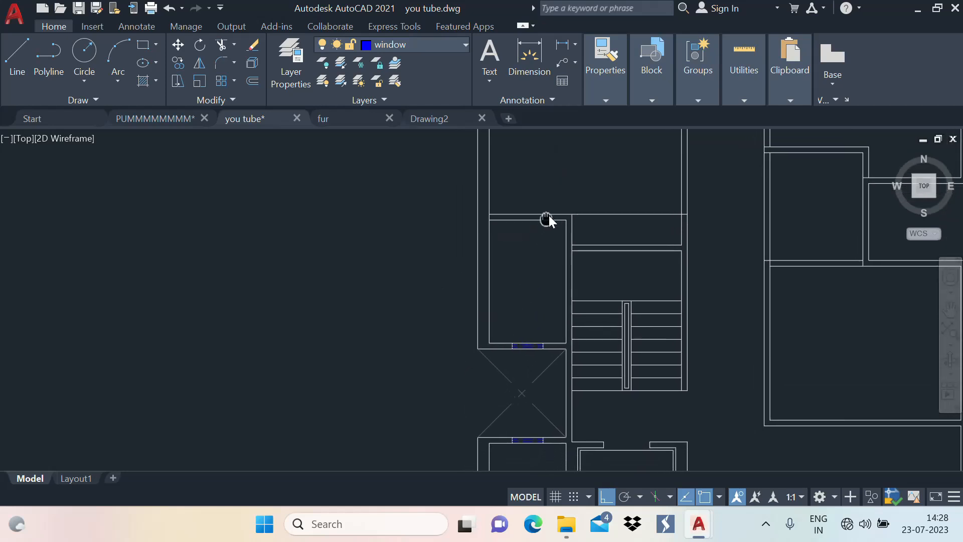
{"action": "middle_click_drag", "start_coordinate": [544, 254], "coordinate": [572, 296]}
{"action": "scroll", "coordinate": [528, 237], "scroll_direction": "down", "scroll_amount": 4}
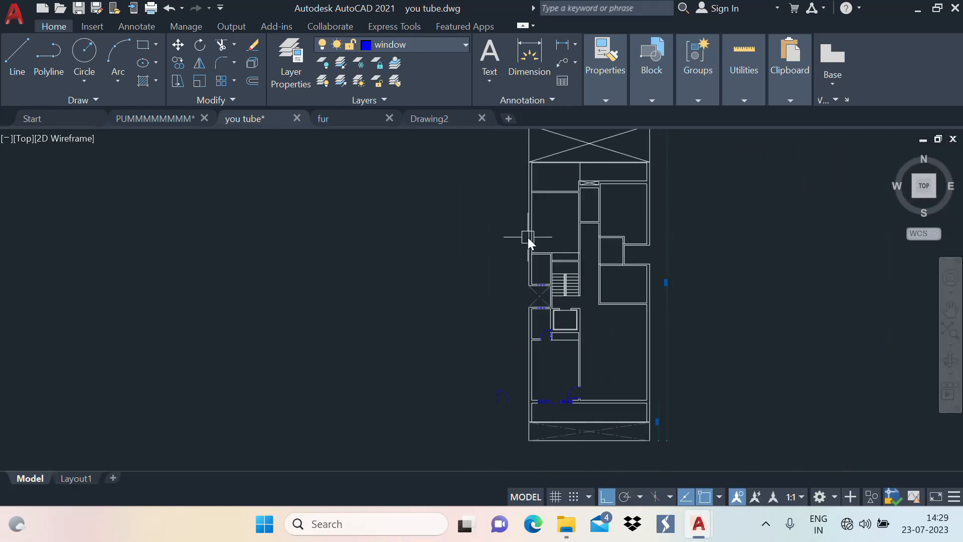
{"action": "scroll", "coordinate": [532, 287], "scroll_direction": "up", "scroll_amount": 6}
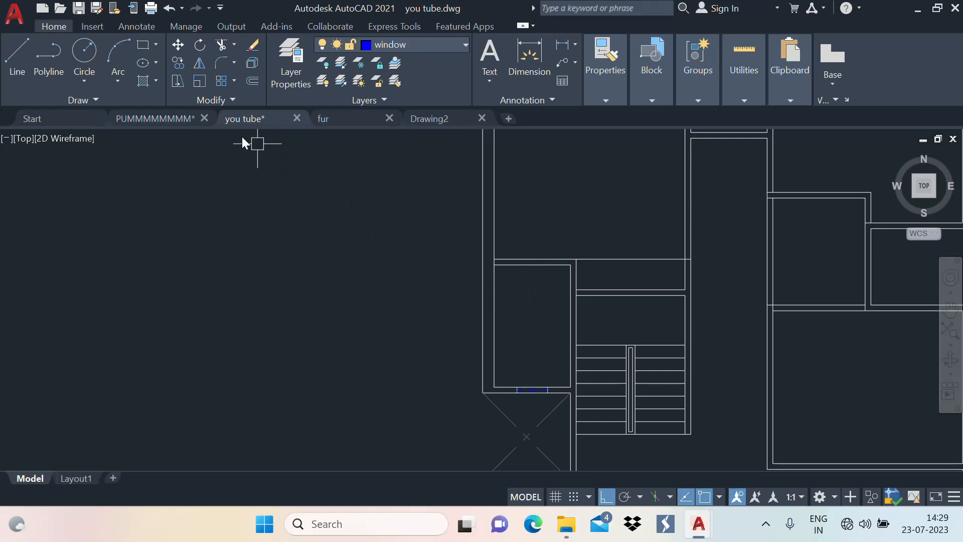
{"action": "left_click", "coordinate": [177, 119]}
{"action": "scroll", "coordinate": [431, 281], "scroll_direction": "down", "scroll_amount": 4}
{"action": "middle_click_drag", "start_coordinate": [393, 261], "coordinate": [458, 331]}
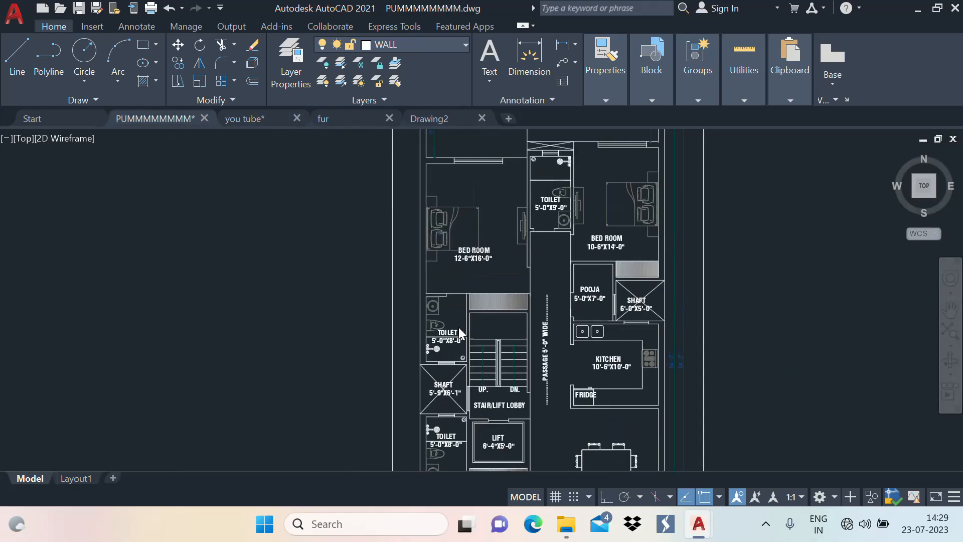
{"action": "scroll", "coordinate": [459, 331], "scroll_direction": "up", "scroll_amount": 3}
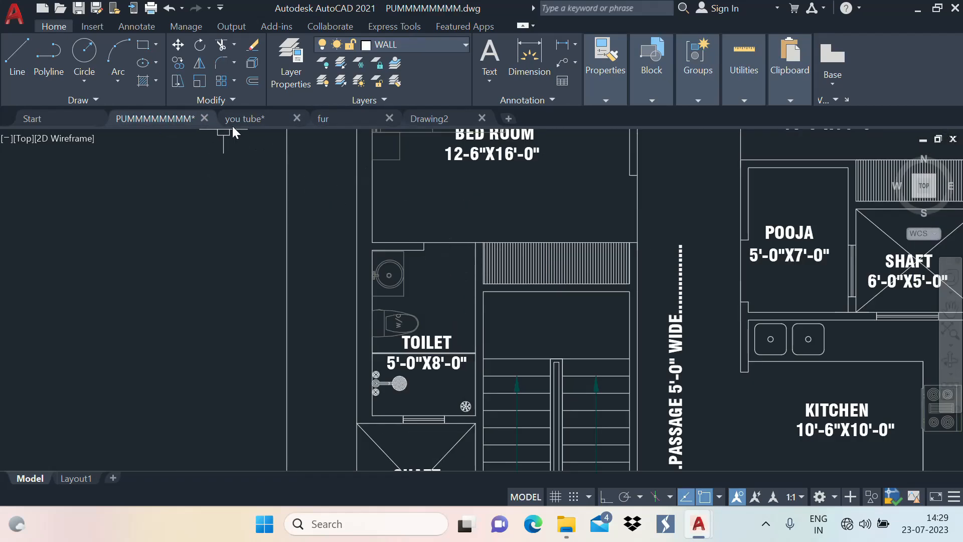
Step: Return to the you tube drawing and extend the upper toilet's inner right wall line up to the bedroom wall line
{"action": "left_click", "coordinate": [246, 119]}
{"action": "scroll", "coordinate": [558, 290], "scroll_direction": "up", "scroll_amount": 3}
{"action": "type", "text": "ex"}
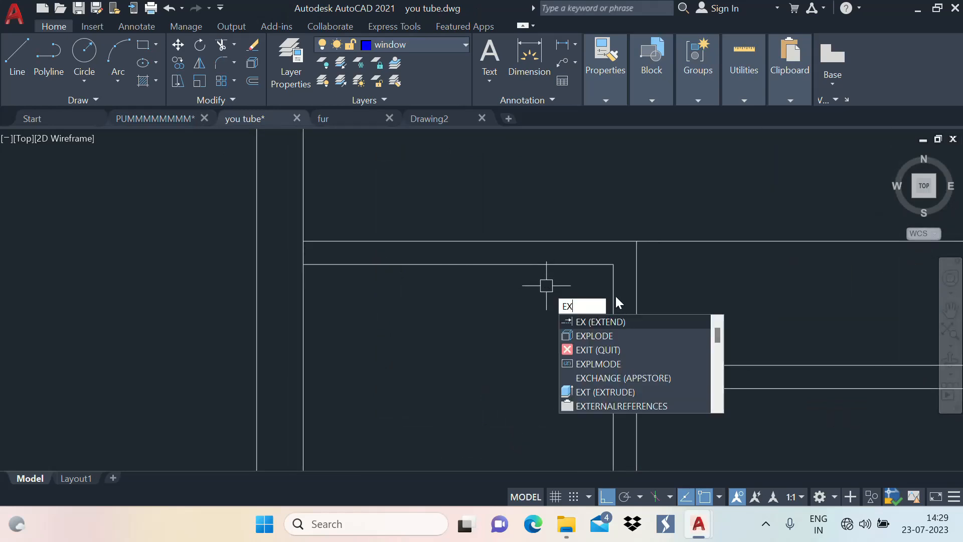
{"action": "key", "text": "Return"}
{"action": "left_click", "coordinate": [613, 293]}
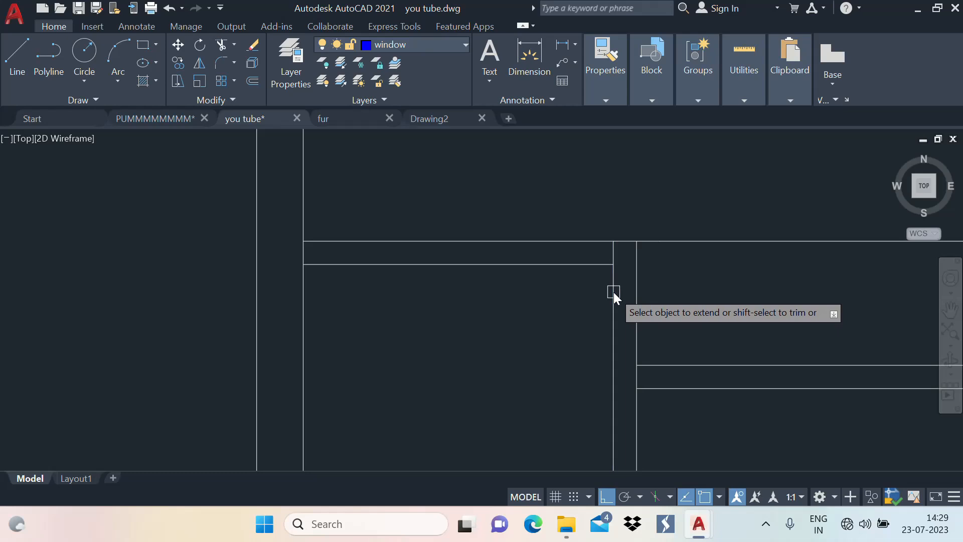
Step: Offset the upper toilet's extended right wall line 2'6" into the room to mark the door width
{"action": "type", "text": "o"}
{"action": "key", "text": "Return"}
{"action": "key", "text": "Return"}
{"action": "left_click", "coordinate": [614, 284]}
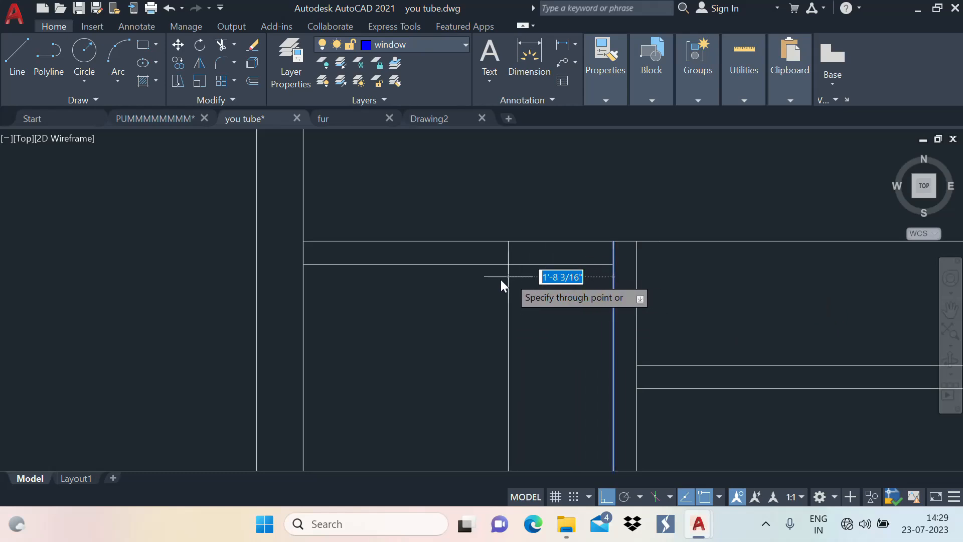
{"action": "type", "text": "2'6"}
{"action": "key", "text": "Return"}
{"action": "left_click", "coordinate": [613, 287]}
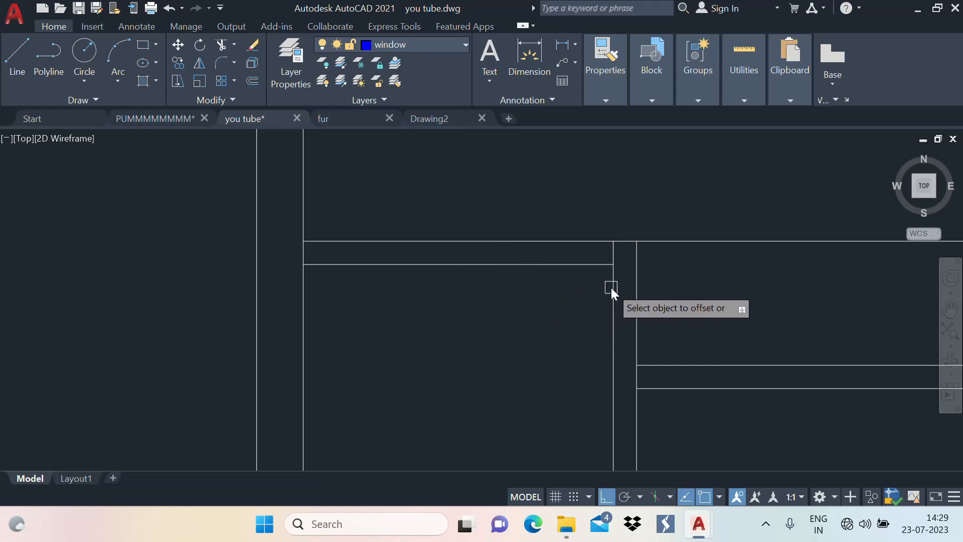
{"action": "type", "text": "2'6"}
{"action": "key", "text": "Return"}
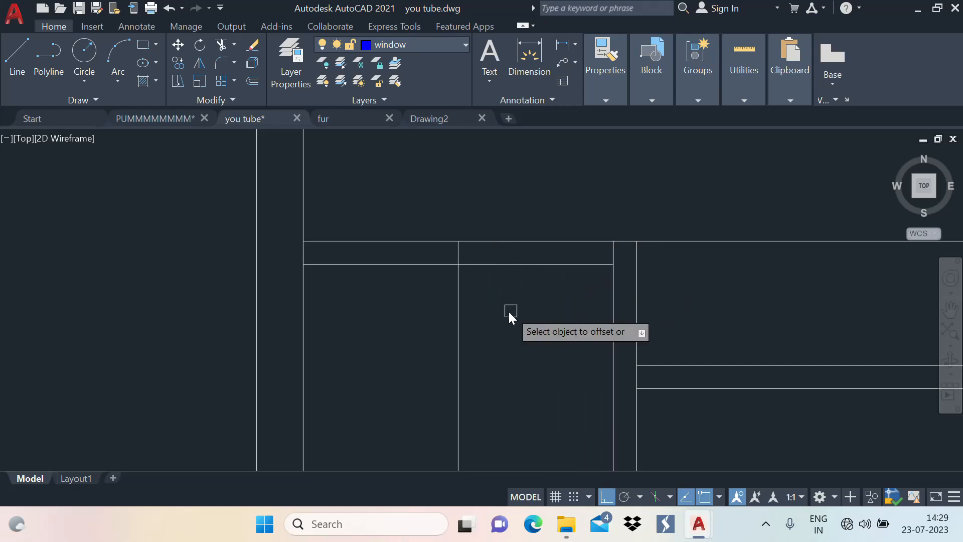
Step: Trim the toilet's upper wall lines between the door marks and the surplus offset line below the wall to open the doorway
{"action": "type", "text": "tr"}
{"action": "key", "text": "Return"}
{"action": "left_click_drag", "start_coordinate": [537, 267], "coordinate": [549, 241]}
{"action": "scroll", "coordinate": [551, 203], "scroll_direction": "down", "scroll_amount": 4}
{"action": "left_click", "coordinate": [517, 289]}
{"action": "scroll", "coordinate": [452, 217], "scroll_direction": "up", "scroll_amount": 4}
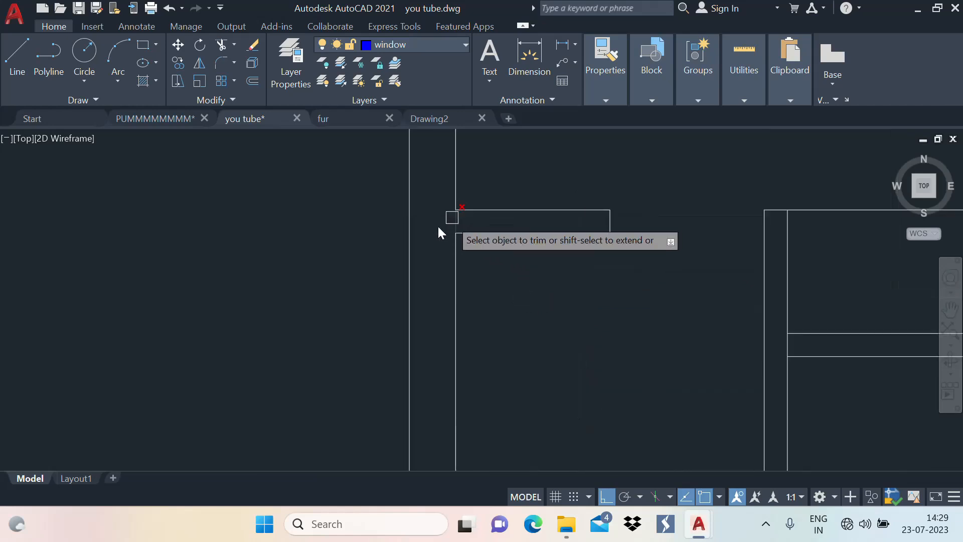
Step: Copy the lower toilet's door up into the upper toilet's new doorway
{"action": "scroll", "coordinate": [652, 214], "scroll_direction": "down", "scroll_amount": 4}
{"action": "mouse_move", "coordinate": [656, 214]}
{"action": "middle_mouse_down"}
{"action": "mouse_move", "coordinate": [618, 273]}
{"action": "mouse_move", "coordinate": [563, 317]}
{"action": "mouse_move", "coordinate": [519, 291]}
{"action": "middle_mouse_up"}
{"action": "scroll", "coordinate": [518, 221], "scroll_direction": "down", "scroll_amount": 5}
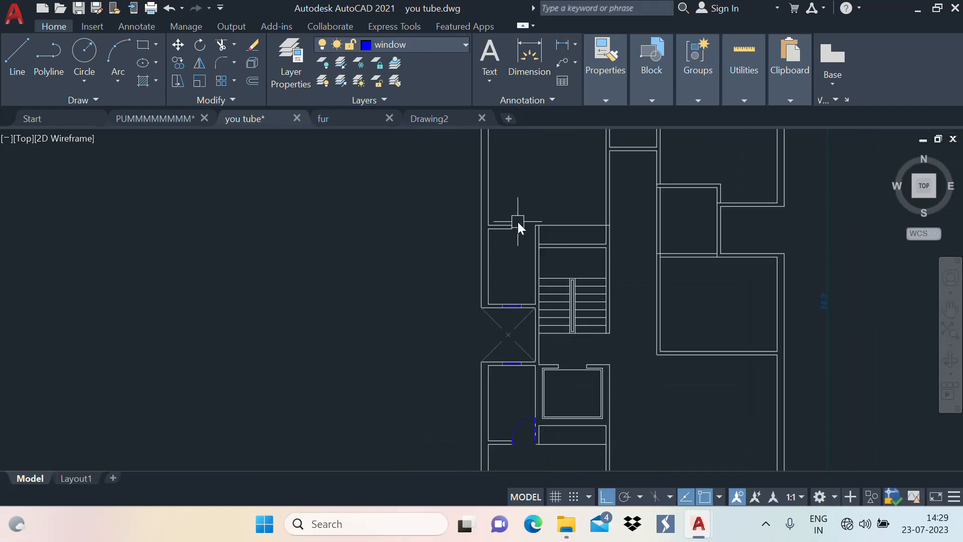
{"action": "scroll", "coordinate": [535, 399], "scroll_direction": "up", "scroll_amount": 1}
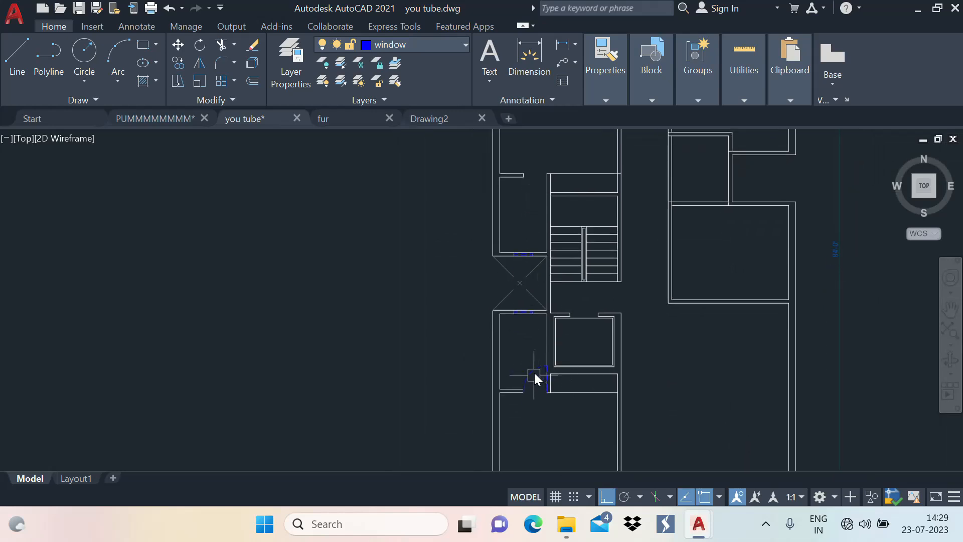
{"action": "scroll", "coordinate": [531, 382], "scroll_direction": "up", "scroll_amount": 2}
{"action": "type", "text": "co"}
{"action": "key", "text": "Return"}
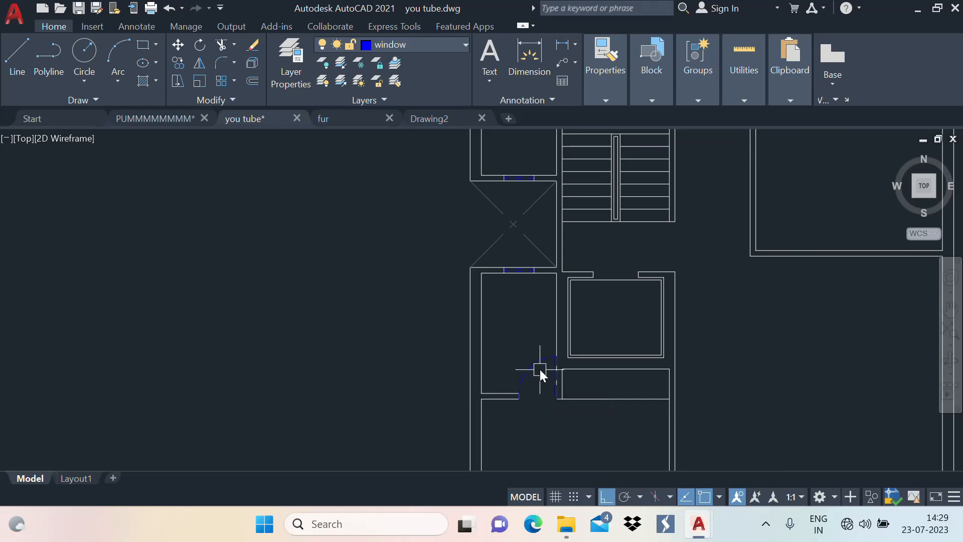
{"action": "left_click", "coordinate": [534, 371]}
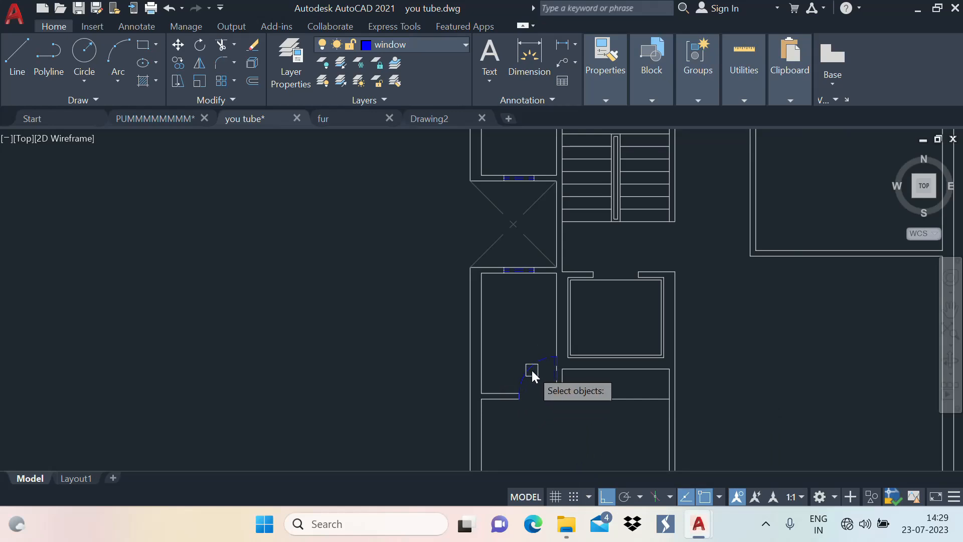
{"action": "key", "text": "Return"}
{"action": "scroll", "coordinate": [544, 400], "scroll_direction": "up", "scroll_amount": 8}
{"action": "left_click", "coordinate": [625, 395]}
{"action": "scroll", "coordinate": [546, 470], "scroll_direction": "down", "scroll_amount": 4}
{"action": "scroll", "coordinate": [552, 464], "scroll_direction": "down", "scroll_amount": 4}
{"action": "scroll", "coordinate": [598, 333], "scroll_direction": "up", "scroll_amount": 7}
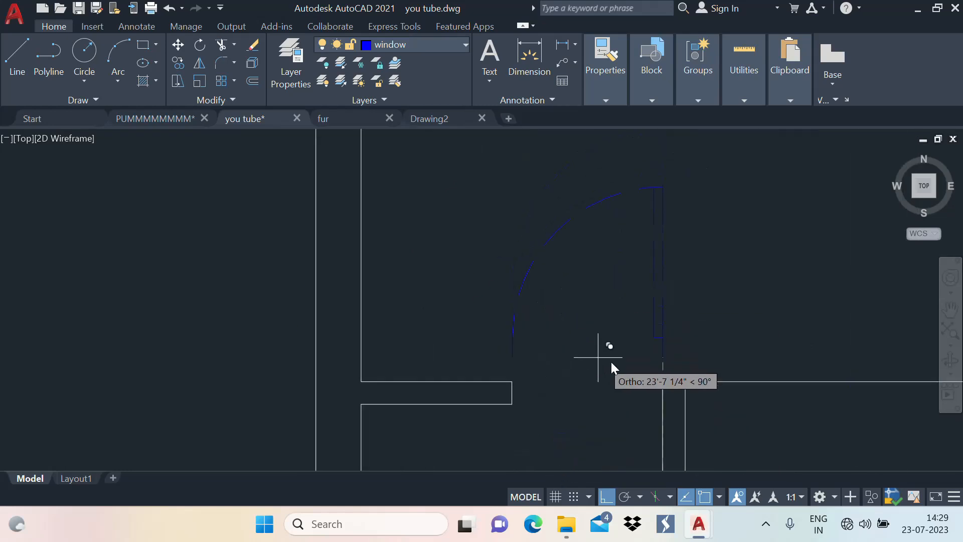
{"action": "scroll", "coordinate": [617, 372], "scroll_direction": "up", "scroll_amount": 4}
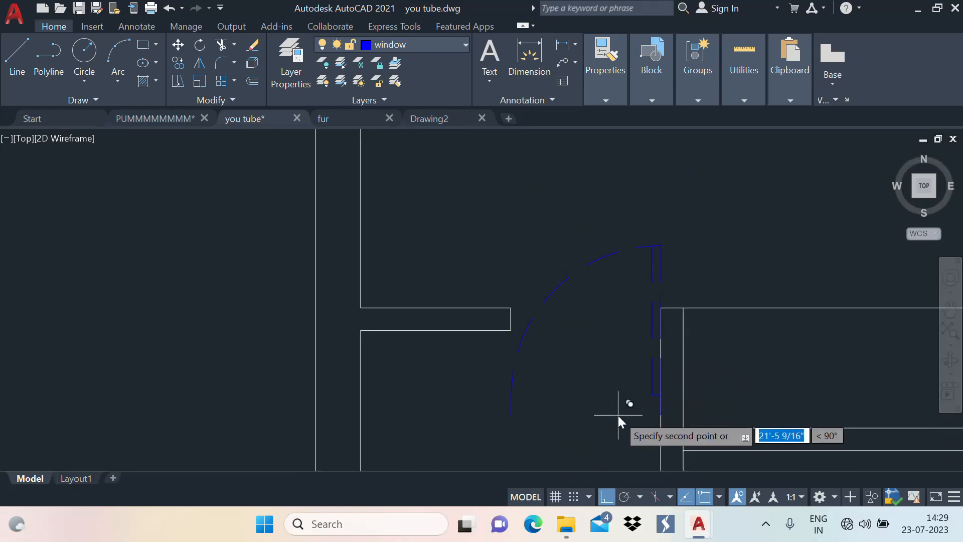
{"action": "key", "text": "Escape"}
Step: Mirror the upper toilet's door about a horizontal axis so it swings down into the toilet, erasing the source door
{"action": "scroll", "coordinate": [616, 234], "scroll_direction": "down", "scroll_amount": 2}
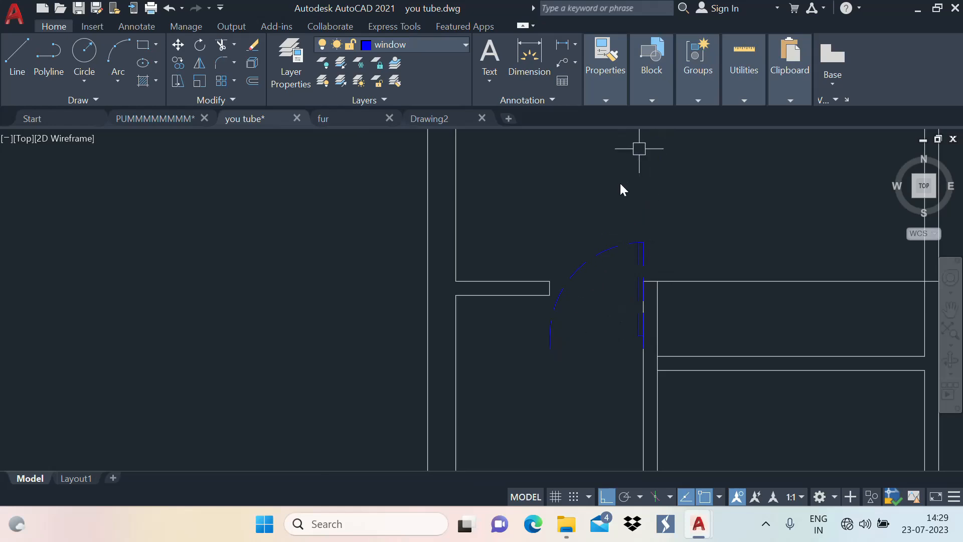
{"action": "scroll", "coordinate": [572, 200], "scroll_direction": "down", "scroll_amount": 2}
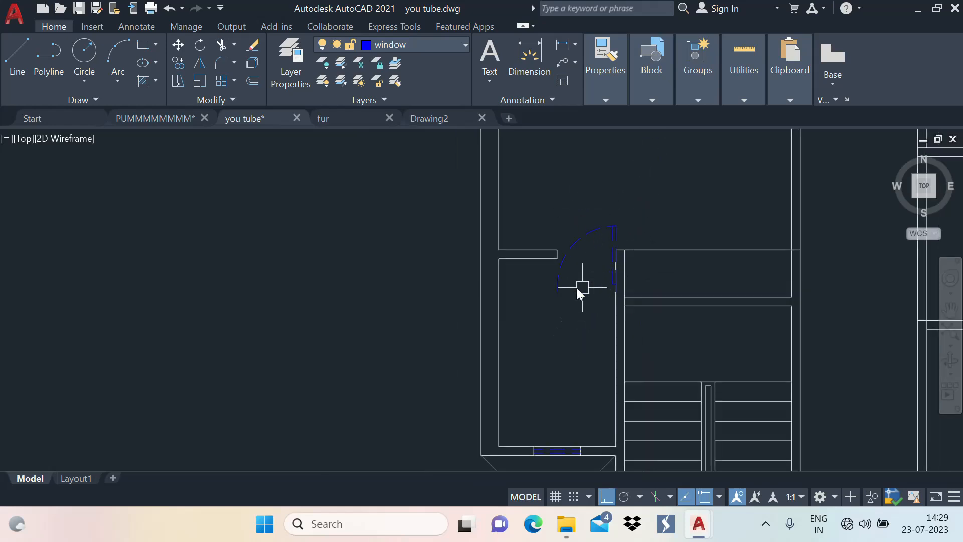
{"action": "scroll", "coordinate": [581, 281], "scroll_direction": "up", "scroll_amount": 4}
{"action": "scroll", "coordinate": [576, 271], "scroll_direction": "down", "scroll_amount": 3}
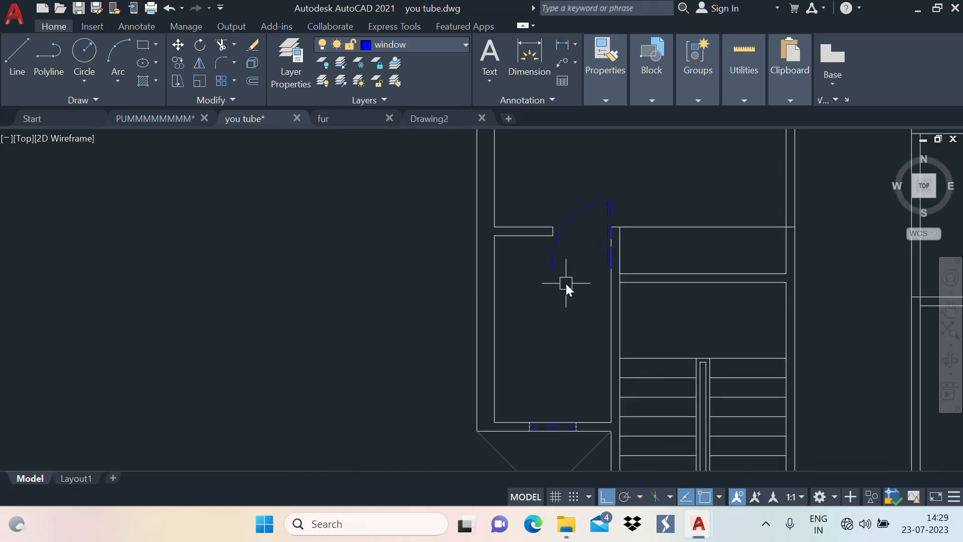
{"action": "scroll", "coordinate": [577, 281], "scroll_direction": "up", "scroll_amount": 2}
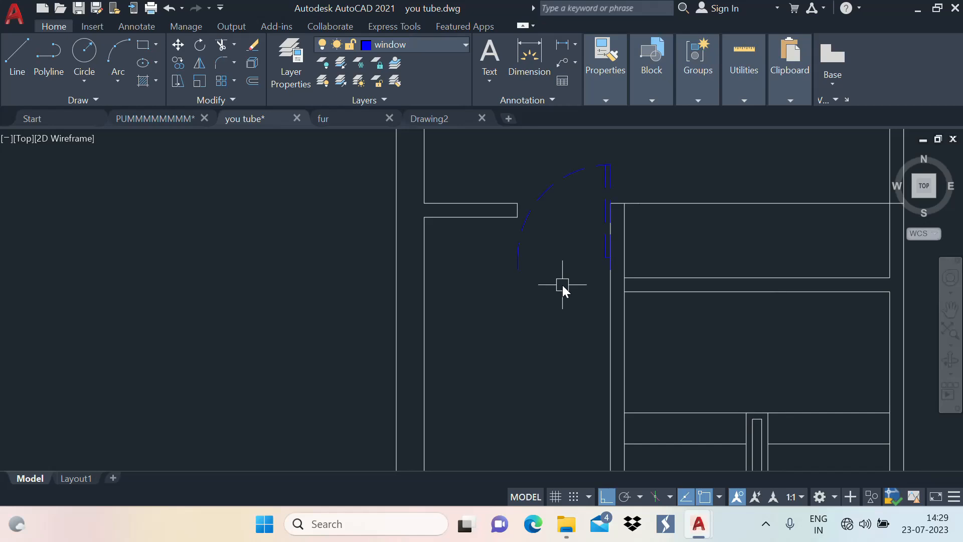
{"action": "type", "text": "m"}
{"action": "key", "text": "Return"}
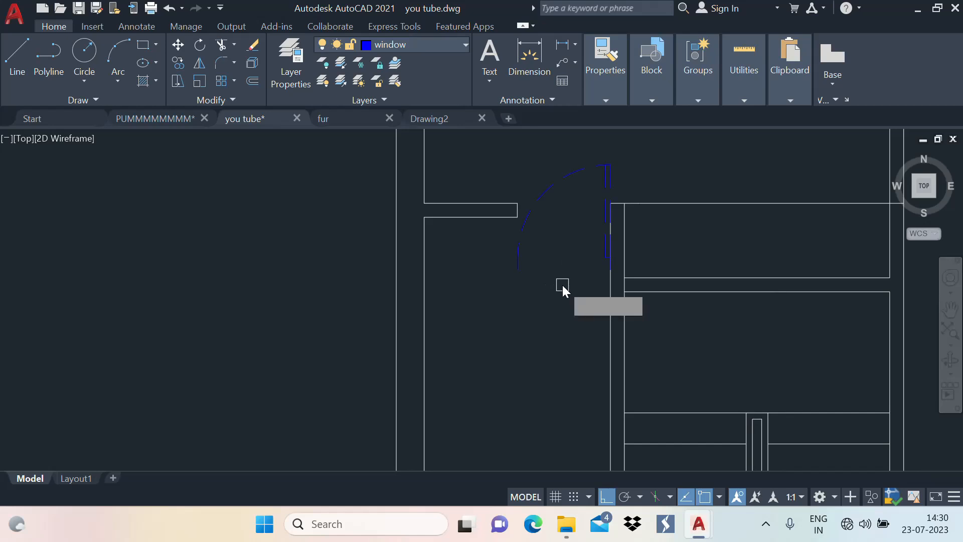
{"action": "left_click", "coordinate": [576, 173]}
{"action": "key", "text": "Return"}
{"action": "left_click", "coordinate": [456, 244]}
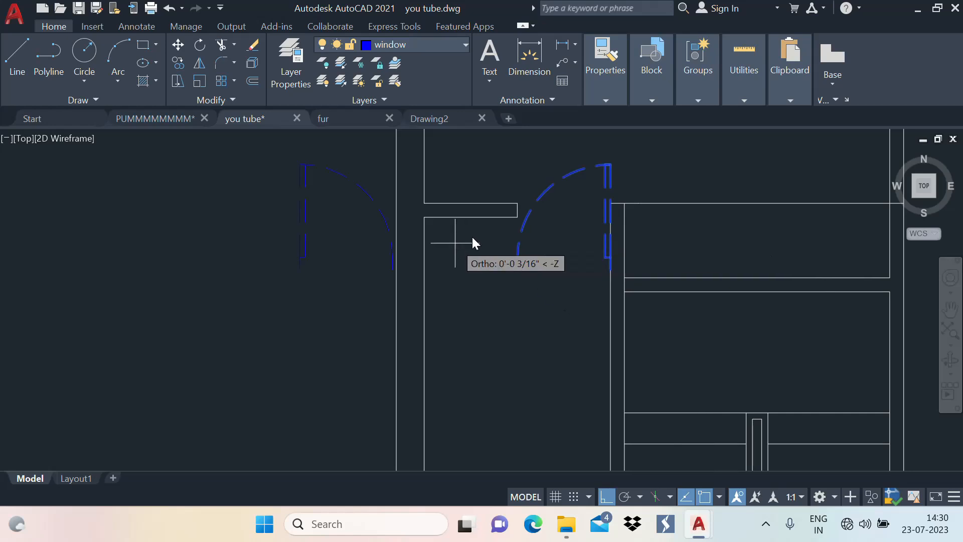
{"action": "left_click", "coordinate": [689, 231]}
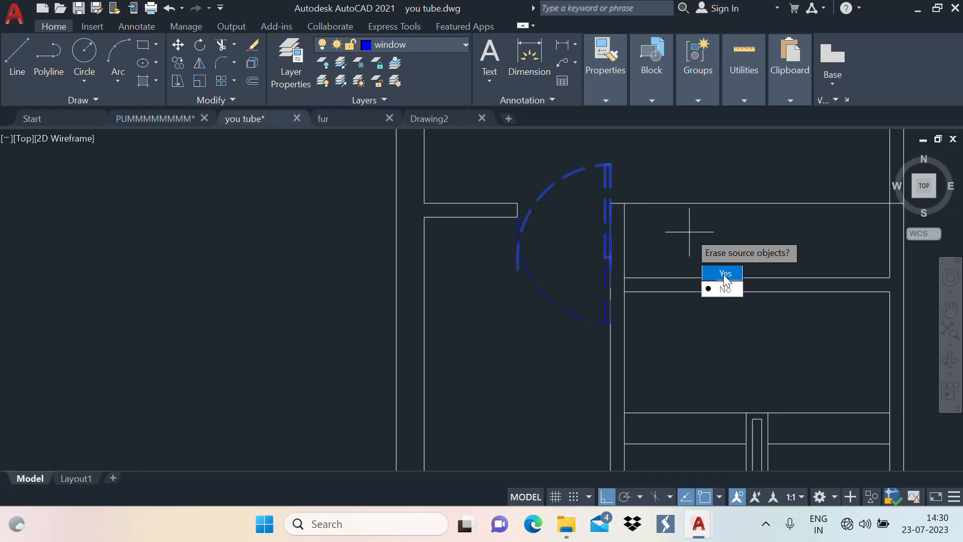
{"action": "left_click", "coordinate": [723, 275]}
Step: Move the mirrored door up so its upper right corner meets the wall corner at the toilet doorway
{"action": "left_click", "coordinate": [608, 228]}
{"action": "scroll", "coordinate": [605, 221], "scroll_direction": "up", "scroll_amount": 3}
{"action": "type", "text": "m"}
{"action": "key", "text": "Return"}
{"action": "left_click", "coordinate": [599, 261]}
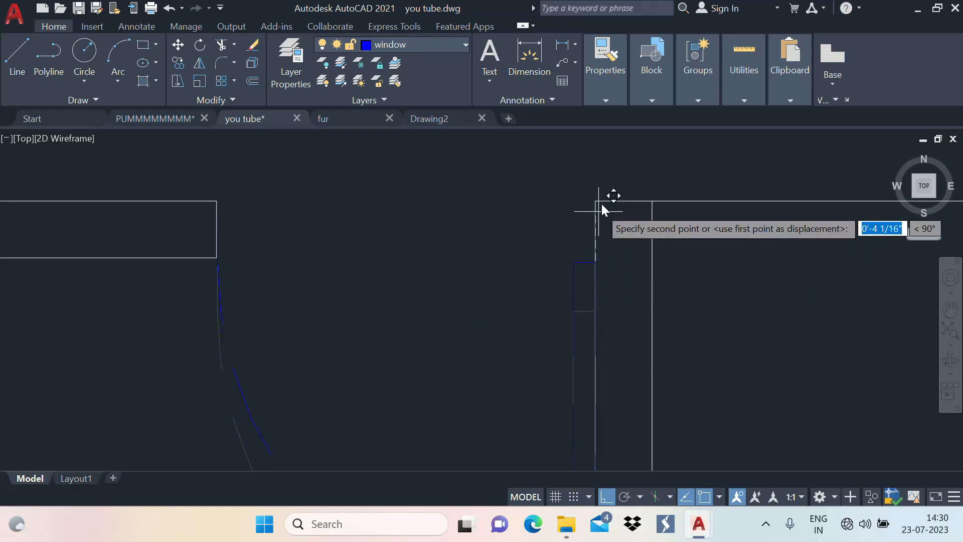
{"action": "left_click", "coordinate": [596, 200]}
Step: Review the upper bedroom and passage walls and check the bedroom's door position in the PUMMMMMMM reference drawing
{"action": "scroll", "coordinate": [592, 200], "scroll_direction": "down", "scroll_amount": 4}
{"action": "scroll", "coordinate": [527, 209], "scroll_direction": "down", "scroll_amount": 4}
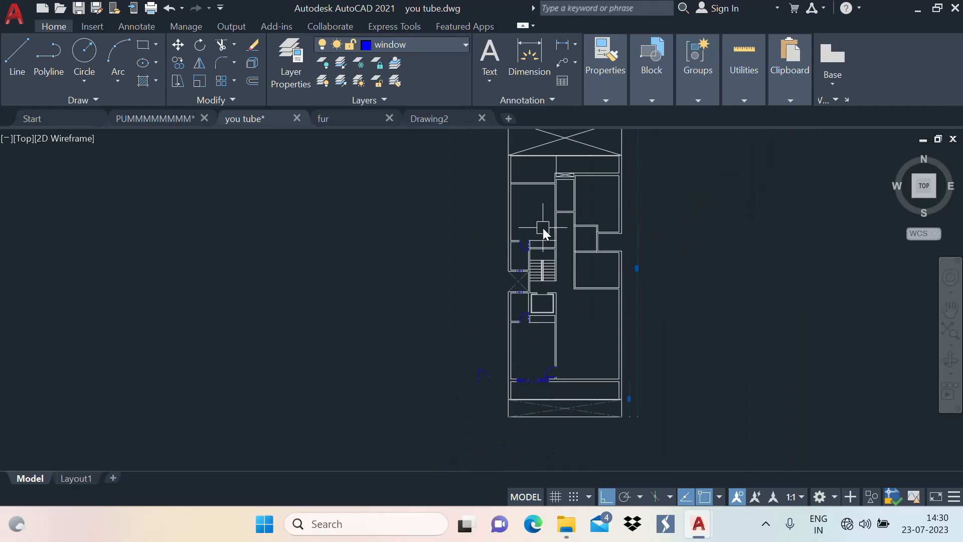
{"action": "middle_click_drag", "start_coordinate": [530, 267], "coordinate": [519, 292]}
{"action": "scroll", "coordinate": [526, 221], "scroll_direction": "up", "scroll_amount": 2}
{"action": "middle_click_drag", "start_coordinate": [528, 222], "coordinate": [532, 269]}
{"action": "middle_click_drag", "start_coordinate": [525, 236], "coordinate": [533, 269]}
{"action": "scroll", "coordinate": [534, 269], "scroll_direction": "up", "scroll_amount": 2}
{"action": "scroll", "coordinate": [522, 276], "scroll_direction": "up", "scroll_amount": 2}
{"action": "scroll", "coordinate": [521, 276], "scroll_direction": "up", "scroll_amount": 2}
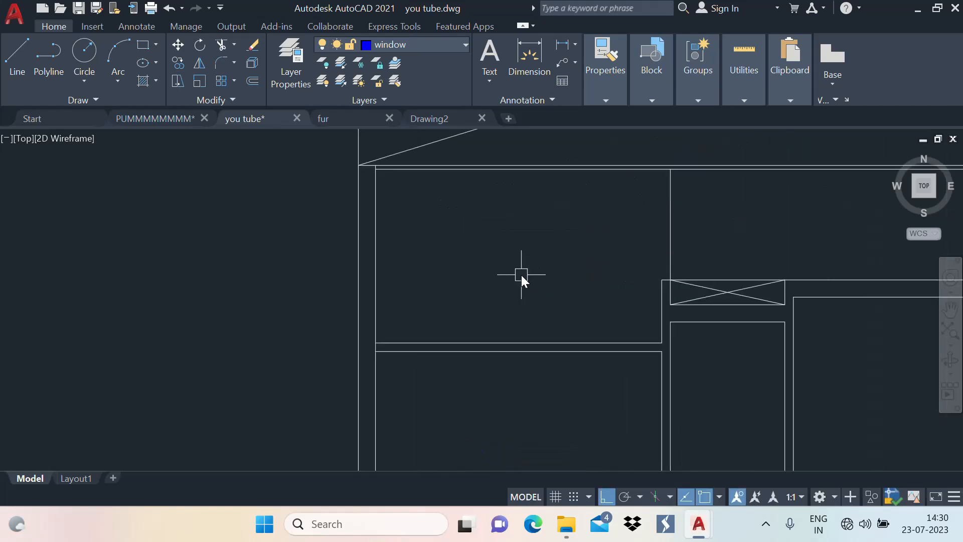
{"action": "scroll", "coordinate": [597, 225], "scroll_direction": "down", "scroll_amount": 4}
{"action": "scroll", "coordinate": [587, 247], "scroll_direction": "up", "scroll_amount": 2}
{"action": "scroll", "coordinate": [573, 210], "scroll_direction": "down", "scroll_amount": 2}
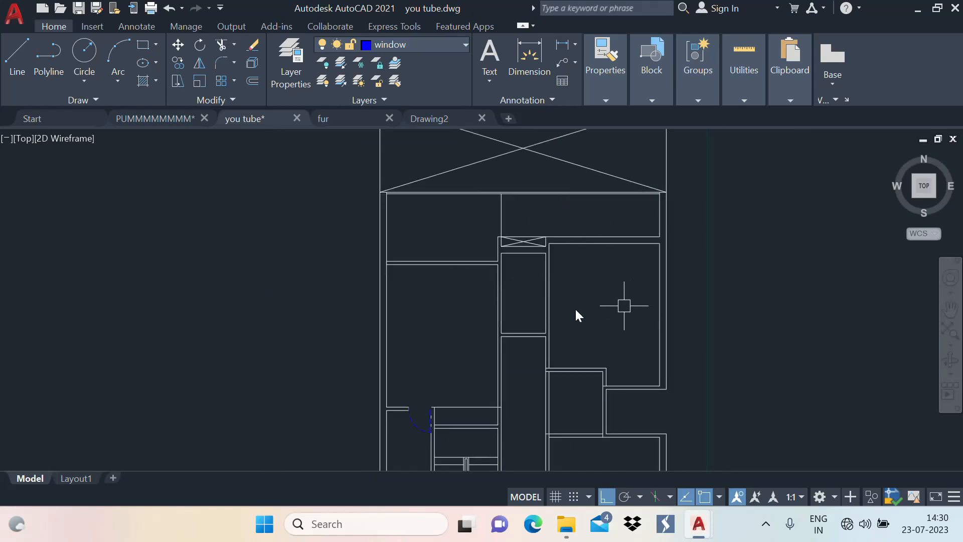
{"action": "middle_click_drag", "start_coordinate": [434, 318], "coordinate": [493, 284]}
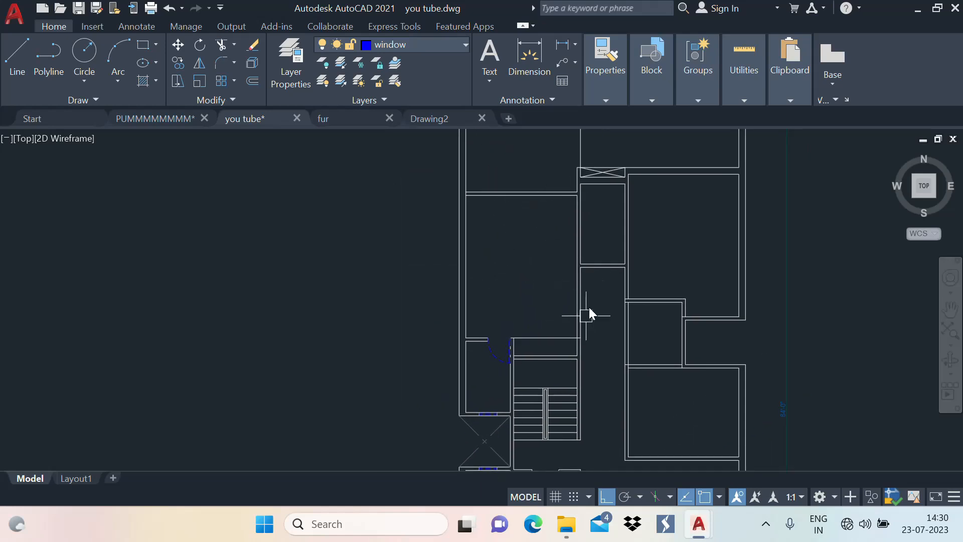
{"action": "middle_click_drag", "start_coordinate": [574, 353], "coordinate": [516, 338]}
{"action": "scroll", "coordinate": [560, 305], "scroll_direction": "up", "scroll_amount": 2}
{"action": "scroll", "coordinate": [500, 267], "scroll_direction": "down", "scroll_amount": 2}
{"action": "middle_click_drag", "start_coordinate": [501, 275], "coordinate": [492, 305]}
{"action": "scroll", "coordinate": [501, 296], "scroll_direction": "up", "scroll_amount": 4}
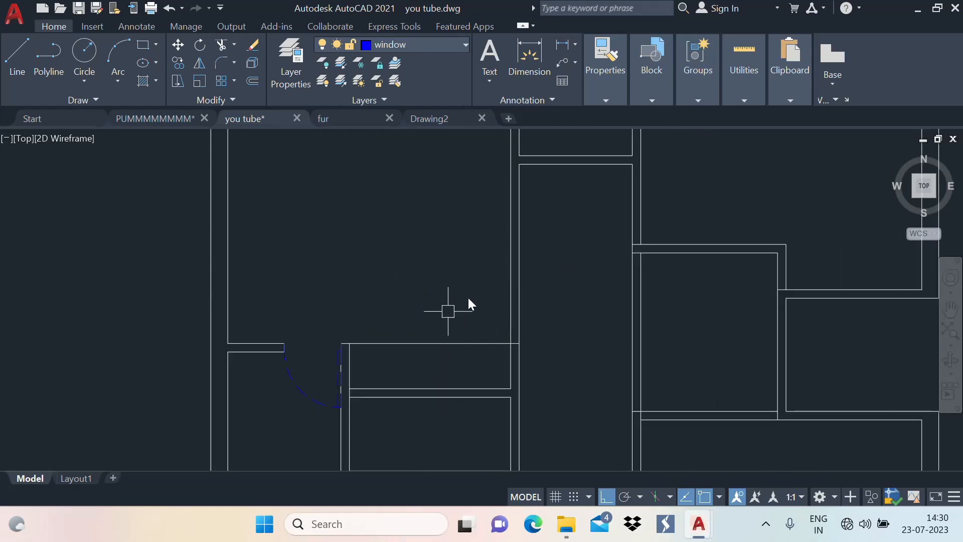
{"action": "scroll", "coordinate": [518, 247], "scroll_direction": "down", "scroll_amount": 2}
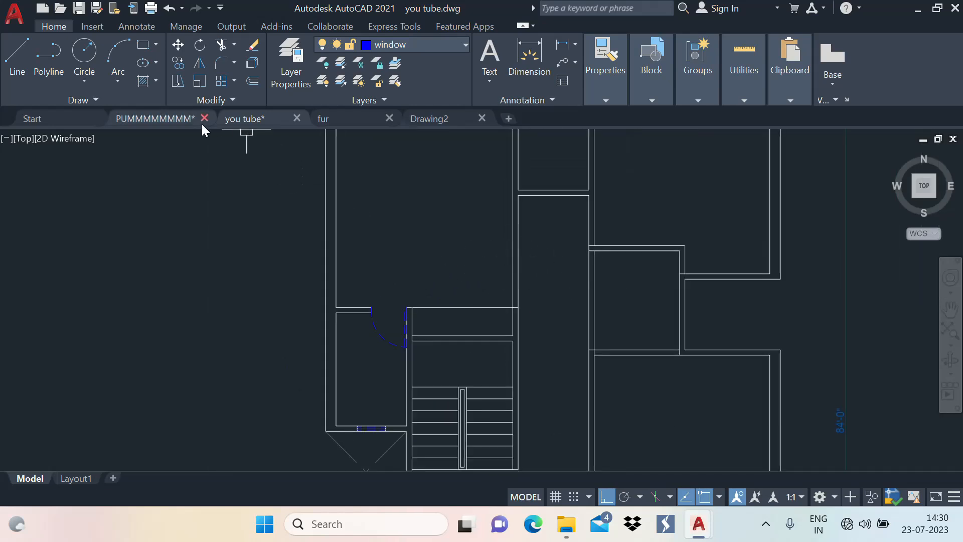
{"action": "left_click", "coordinate": [153, 117]}
{"action": "scroll", "coordinate": [532, 243], "scroll_direction": "down", "scroll_amount": 2}
{"action": "scroll", "coordinate": [489, 289], "scroll_direction": "up", "scroll_amount": 3}
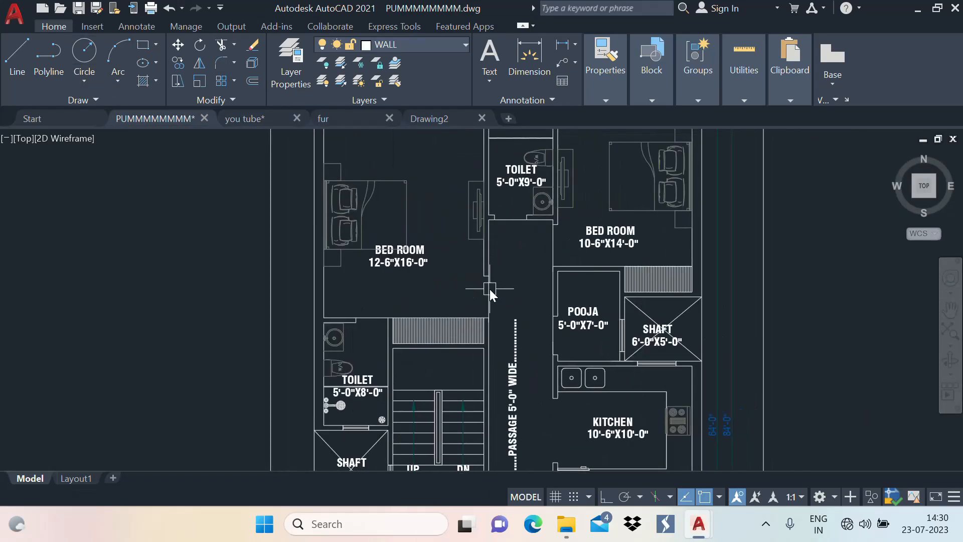
Step: Return to the you tube drawing and offset the upper bedroom's bottom wall line 3' upward to mark the door width
{"action": "left_click", "coordinate": [242, 120]}
{"action": "scroll", "coordinate": [507, 297], "scroll_direction": "up", "scroll_amount": 2}
{"action": "middle_click_drag", "start_coordinate": [502, 304], "coordinate": [465, 312]}
{"action": "key", "text": "o"}
{"action": "key", "text": "Return"}
{"action": "key", "text": "Return"}
{"action": "left_click", "coordinate": [421, 317]}
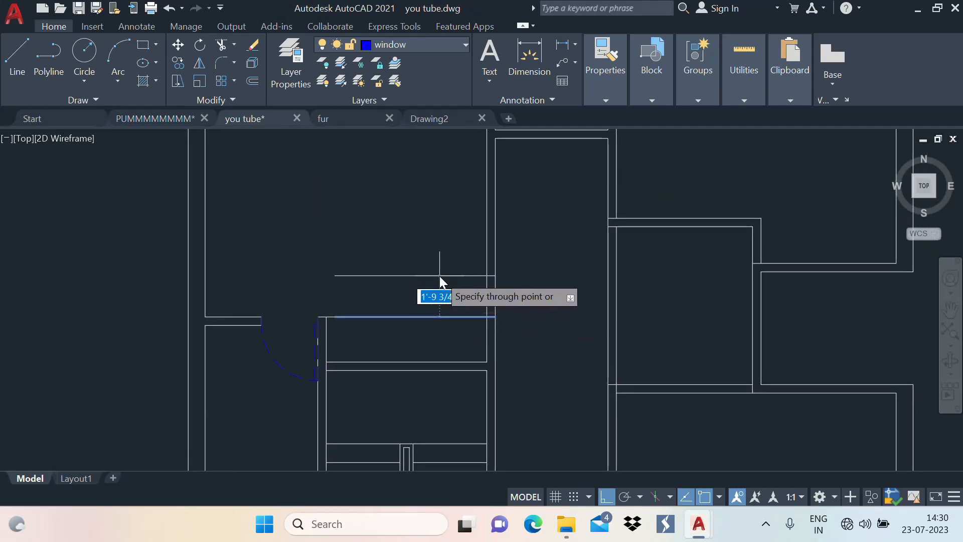
{"action": "type", "text": "3'"}
{"action": "key", "text": "Return"}
{"action": "key", "text": "Escape"}
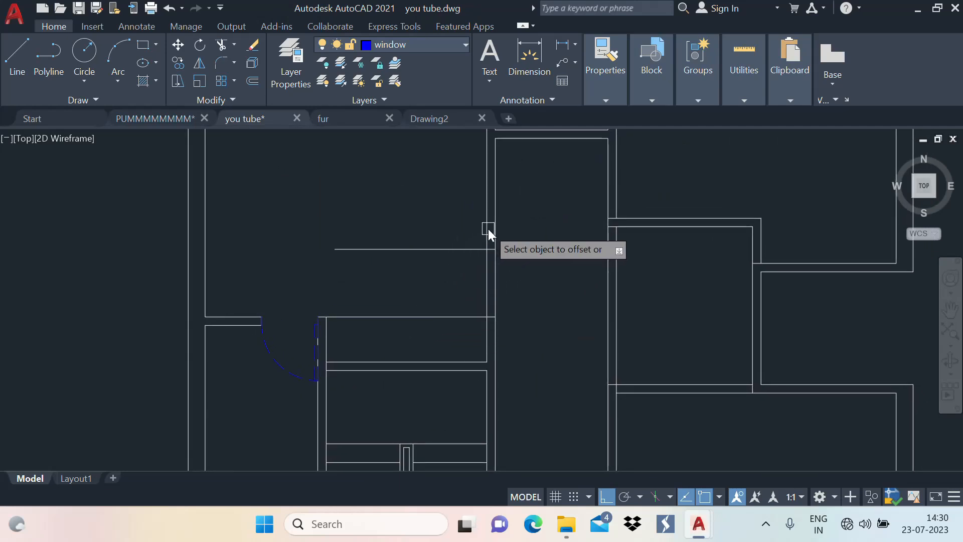
Step: Trim both lines of the wall between the upper bedroom and the passage to open the doorway at the offset mark
{"action": "type", "text": "tr"}
{"action": "key", "text": "Return"}
{"action": "left_click", "coordinate": [486, 275]}
{"action": "left_click", "coordinate": [493, 271]}
Step: Copy the lower bedroom's door up into the upper bedroom's doorway, aligning it with the corner of the passage wall
{"action": "scroll", "coordinate": [508, 216], "scroll_direction": "down", "scroll_amount": 3}
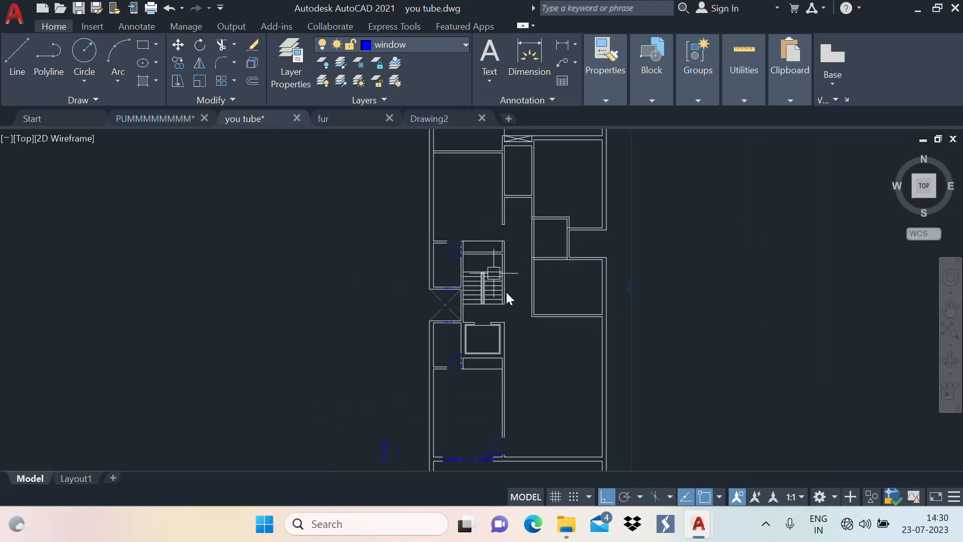
{"action": "scroll", "coordinate": [494, 246], "scroll_direction": "down", "scroll_amount": 2}
{"action": "scroll", "coordinate": [517, 235], "scroll_direction": "up", "scroll_amount": 4}
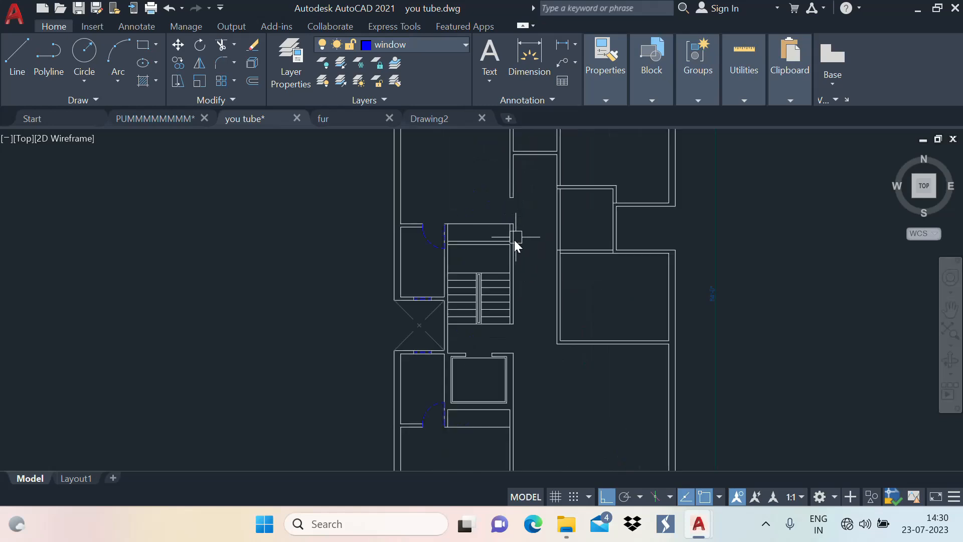
{"action": "scroll", "coordinate": [527, 258], "scroll_direction": "down", "scroll_amount": 3}
{"action": "scroll", "coordinate": [557, 376], "scroll_direction": "up", "scroll_amount": 7}
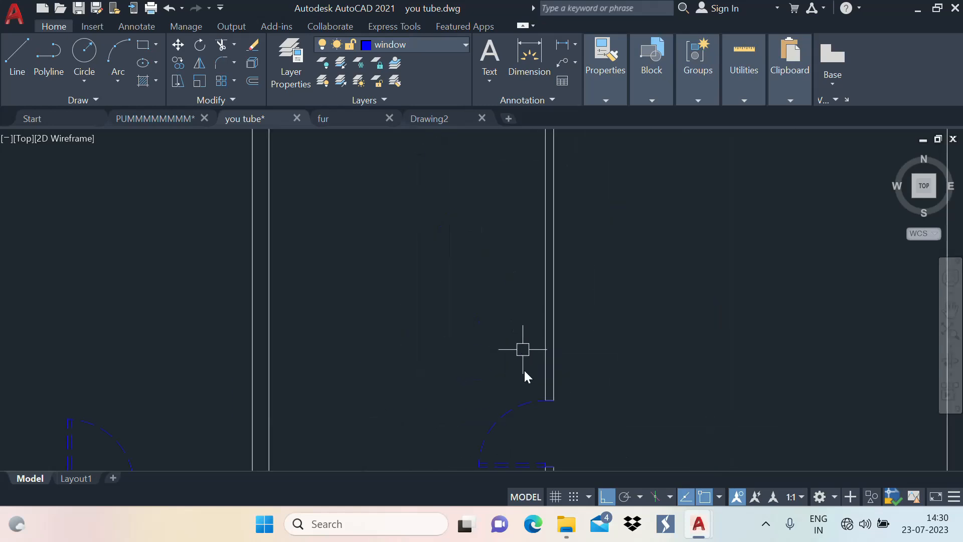
{"action": "middle_click_drag", "start_coordinate": [527, 411], "coordinate": [477, 302]}
{"action": "type", "text": "co"}
{"action": "key", "text": "space"}
{"action": "left_click", "coordinate": [463, 302]}
{"action": "key", "text": "space"}
{"action": "left_click", "coordinate": [495, 337]}
{"action": "scroll", "coordinate": [505, 339], "scroll_direction": "down", "scroll_amount": 4}
{"action": "scroll", "coordinate": [514, 306], "scroll_direction": "down", "scroll_amount": 3}
{"action": "scroll", "coordinate": [496, 220], "scroll_direction": "up", "scroll_amount": 6}
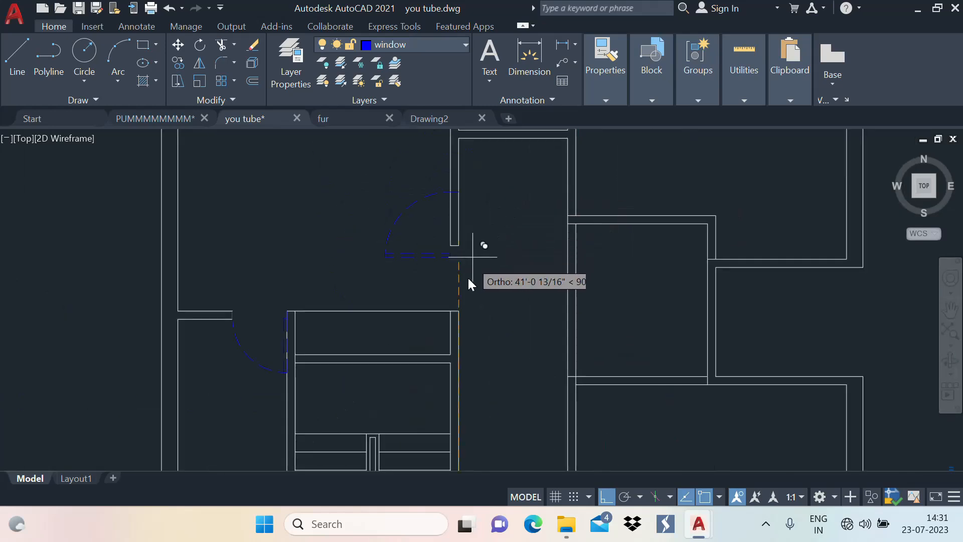
{"action": "left_click", "coordinate": [464, 319]}
{"action": "key", "text": "space"}
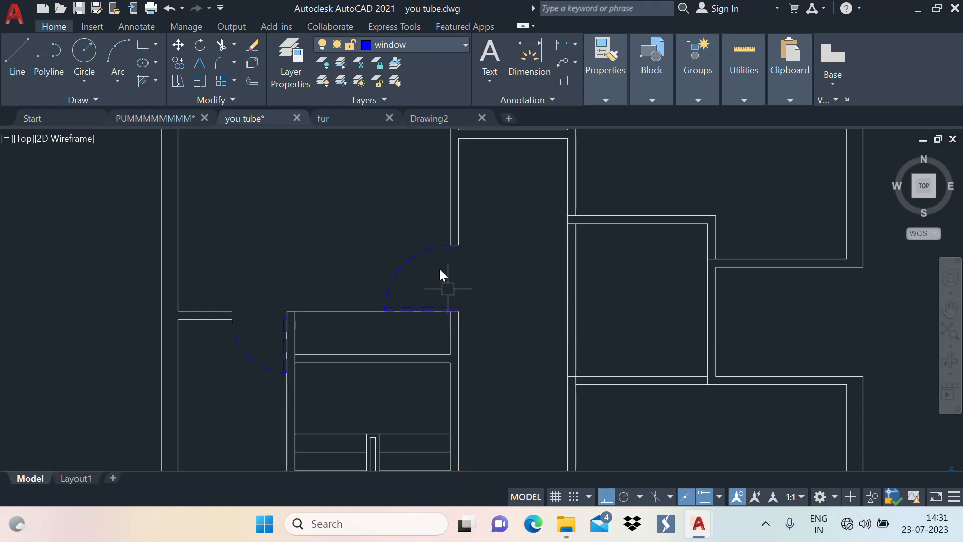
Step: Review the upper part of the plan and check the balconies and bedroom windows in the PUMMMMMMM reference drawing
{"action": "scroll", "coordinate": [524, 271], "scroll_direction": "down", "scroll_amount": 3}
{"action": "scroll", "coordinate": [530, 303], "scroll_direction": "up", "scroll_amount": 3}
{"action": "scroll", "coordinate": [512, 271], "scroll_direction": "down", "scroll_amount": 3}
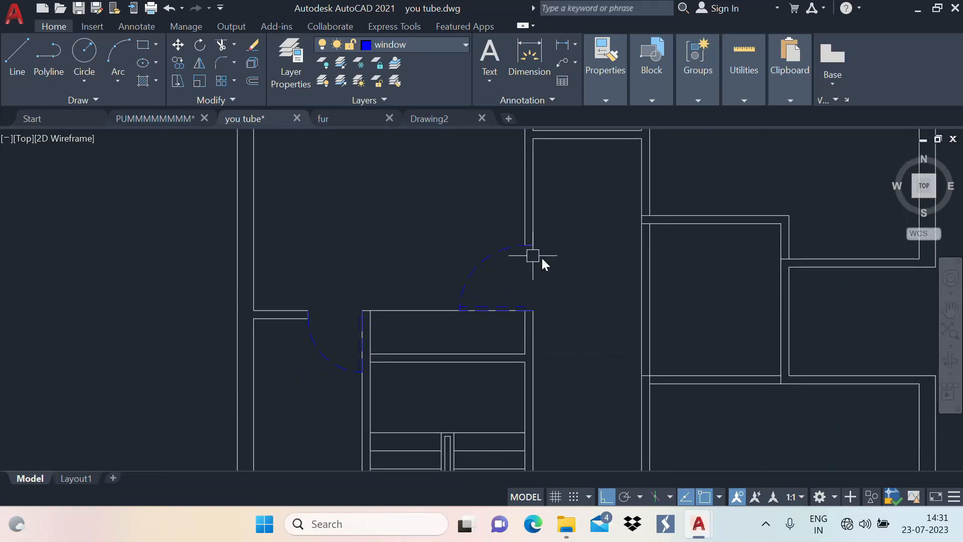
{"action": "scroll", "coordinate": [509, 211], "scroll_direction": "down", "scroll_amount": 2}
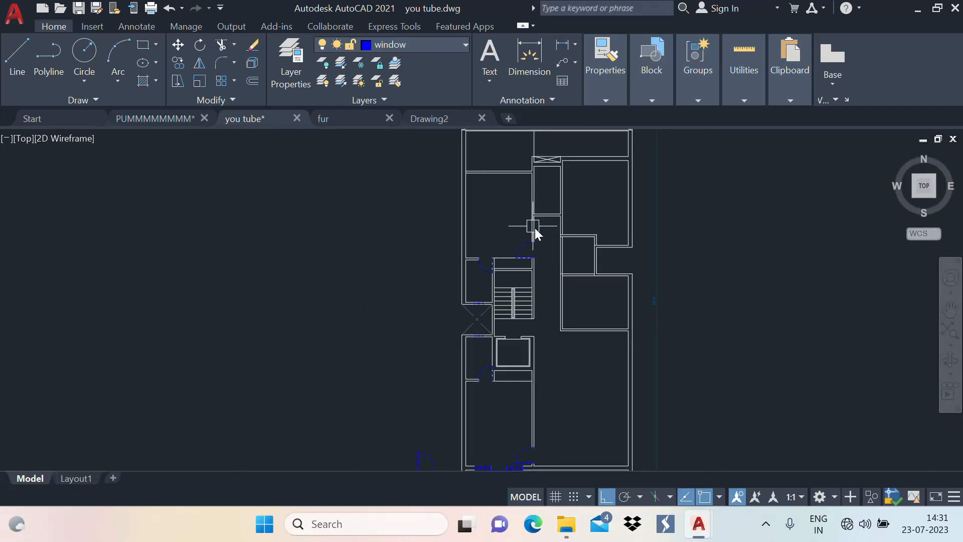
{"action": "scroll", "coordinate": [507, 255], "scroll_direction": "up", "scroll_amount": 3}
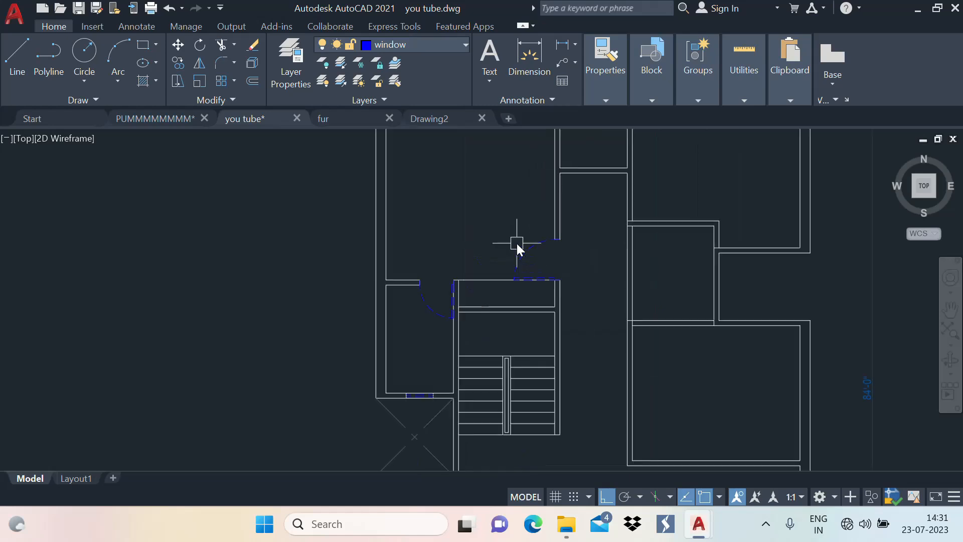
{"action": "scroll", "coordinate": [511, 294], "scroll_direction": "down", "scroll_amount": 1}
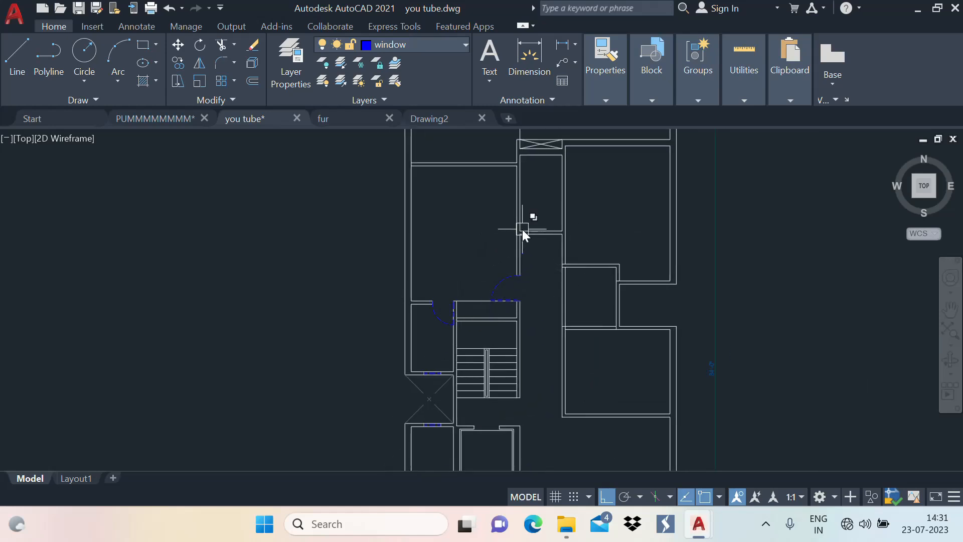
{"action": "middle_click_drag", "start_coordinate": [522, 230], "coordinate": [502, 305]}
{"action": "middle_click_drag", "start_coordinate": [461, 218], "coordinate": [459, 279]}
{"action": "middle_click_drag", "start_coordinate": [462, 329], "coordinate": [476, 272]}
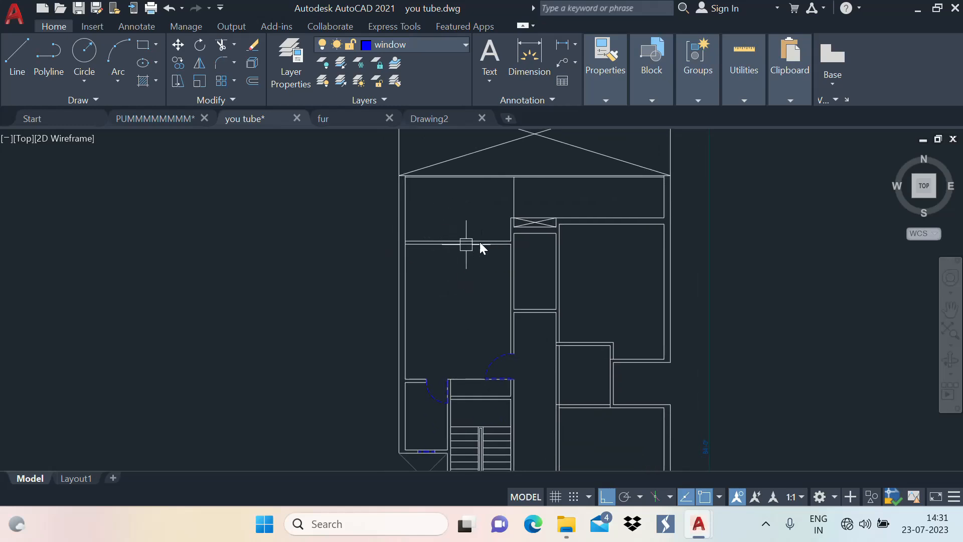
{"action": "left_click", "coordinate": [169, 119]}
{"action": "scroll", "coordinate": [395, 242], "scroll_direction": "down", "scroll_amount": 2}
{"action": "middle_click_drag", "start_coordinate": [395, 242], "coordinate": [379, 411]}
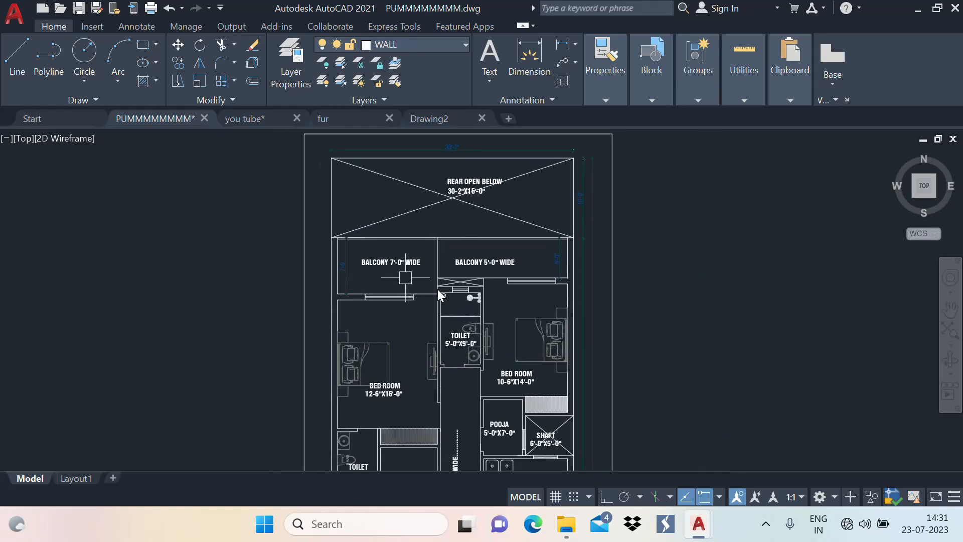
{"action": "scroll", "coordinate": [373, 298], "scroll_direction": "up", "scroll_amount": 3}
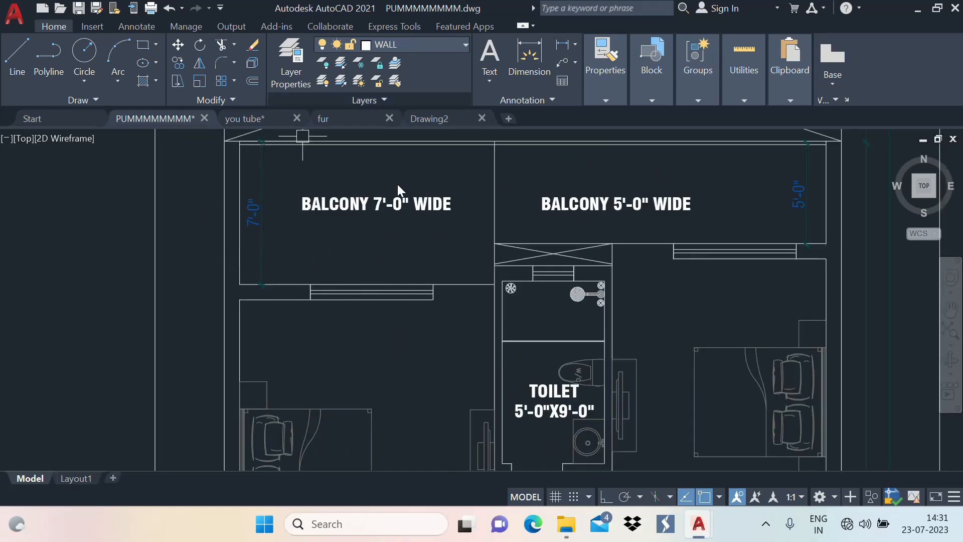
Step: Measure the width of the window between the 7'-0" balcony and the bedroom in the reference plan
{"action": "left_click", "coordinate": [531, 58]}
{"action": "scroll", "coordinate": [377, 260], "scroll_direction": "up", "scroll_amount": 4}
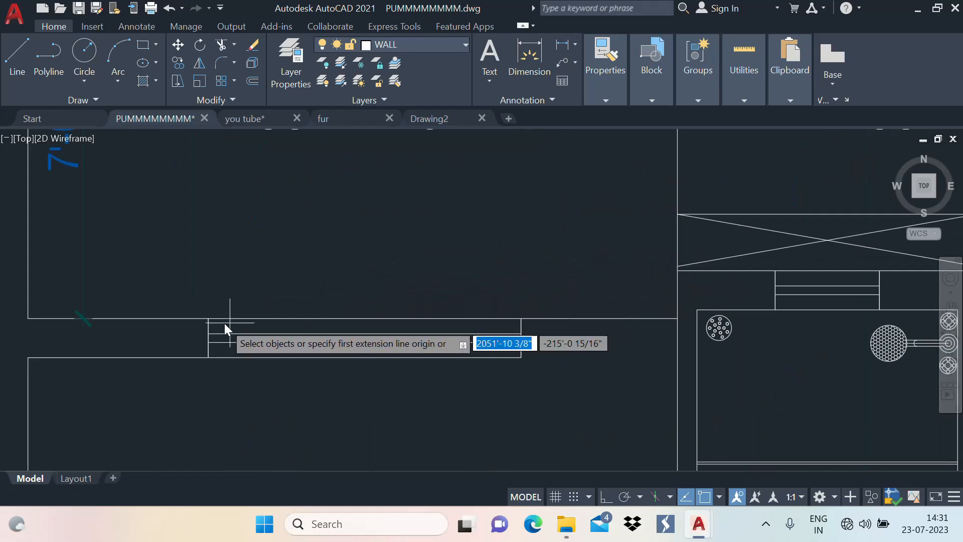
{"action": "left_click", "coordinate": [209, 319]}
{"action": "key", "text": "Escape"}
{"action": "left_click", "coordinate": [519, 318]}
{"action": "key", "text": "Escape"}
{"action": "scroll", "coordinate": [447, 257], "scroll_direction": "down", "scroll_amount": 2}
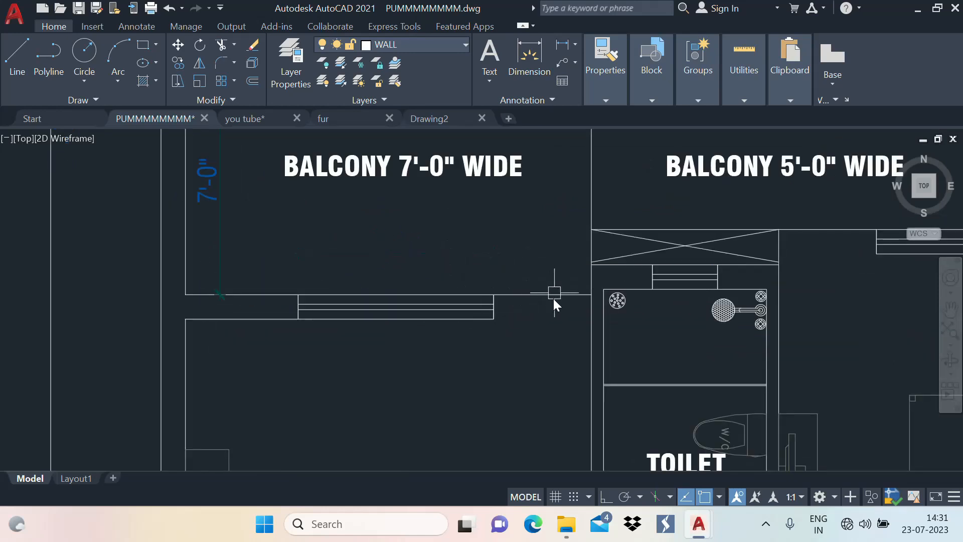
Step: Return to the you tube drawing and offset the bedroom's passage-side wall line 3' left, and the new line another 6' left
{"action": "left_click", "coordinate": [236, 118]}
{"action": "scroll", "coordinate": [500, 208], "scroll_direction": "up", "scroll_amount": 5}
{"action": "type", "text": "ex"}
{"action": "key", "text": "Return"}
{"action": "key", "text": "Escape"}
{"action": "type", "text": "o"}
{"action": "key", "text": "Return"}
{"action": "key", "text": "Return"}
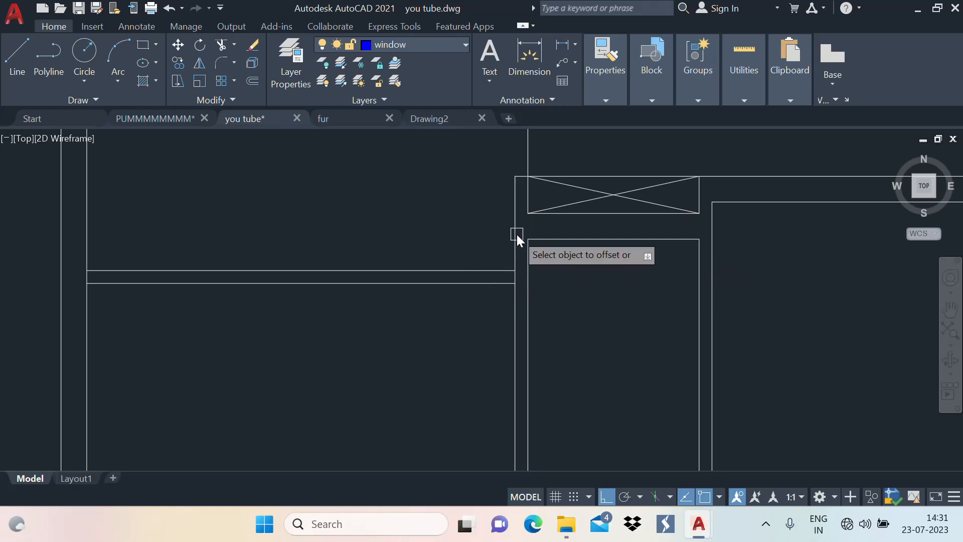
{"action": "left_click", "coordinate": [515, 234]}
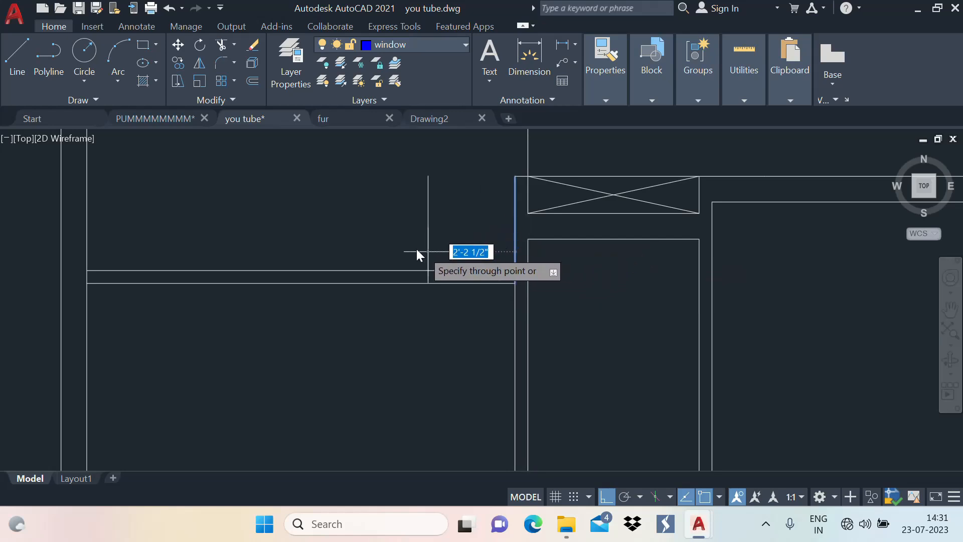
{"action": "type", "text": "3'"}
{"action": "key", "text": "Return"}
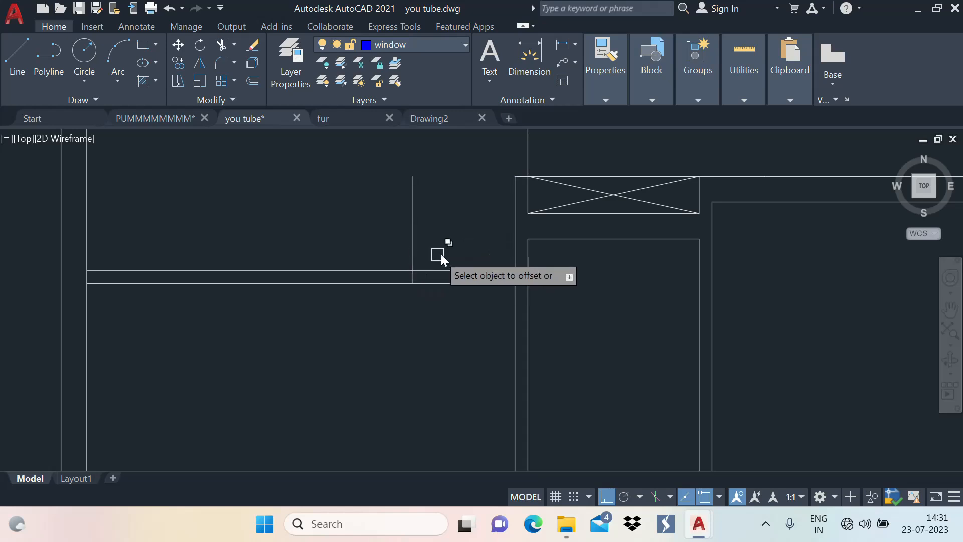
{"action": "left_click", "coordinate": [411, 221]}
{"action": "type", "text": "6'"}
{"action": "key", "text": "Return"}
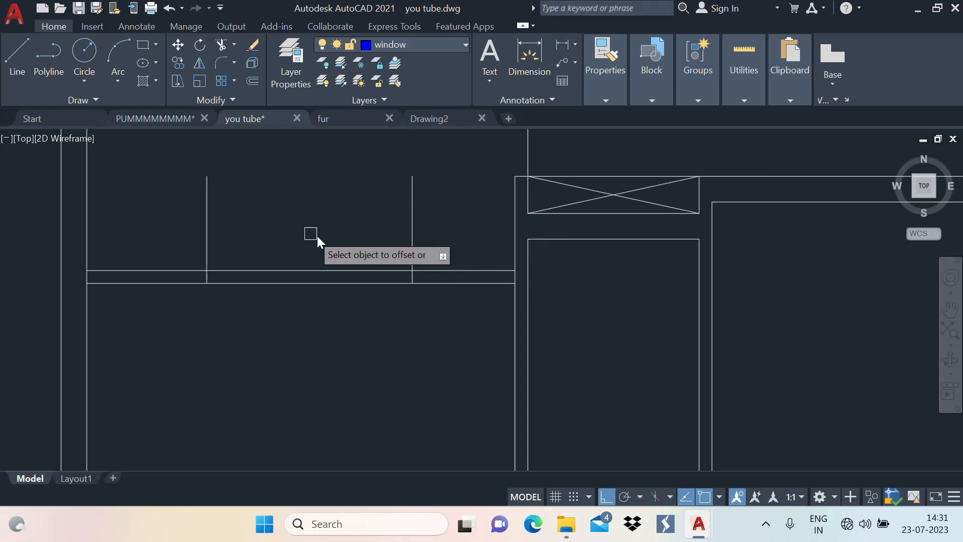
Step: Trim both balcony wall lines between the 3' mark and the passage wall, plus the mark lines' excess above the wall
{"action": "type", "text": "tr"}
{"action": "key", "text": "Return"}
{"action": "left_click", "coordinate": [441, 283]}
{"action": "left_click", "coordinate": [447, 271]}
{"action": "left_click", "coordinate": [412, 220]}
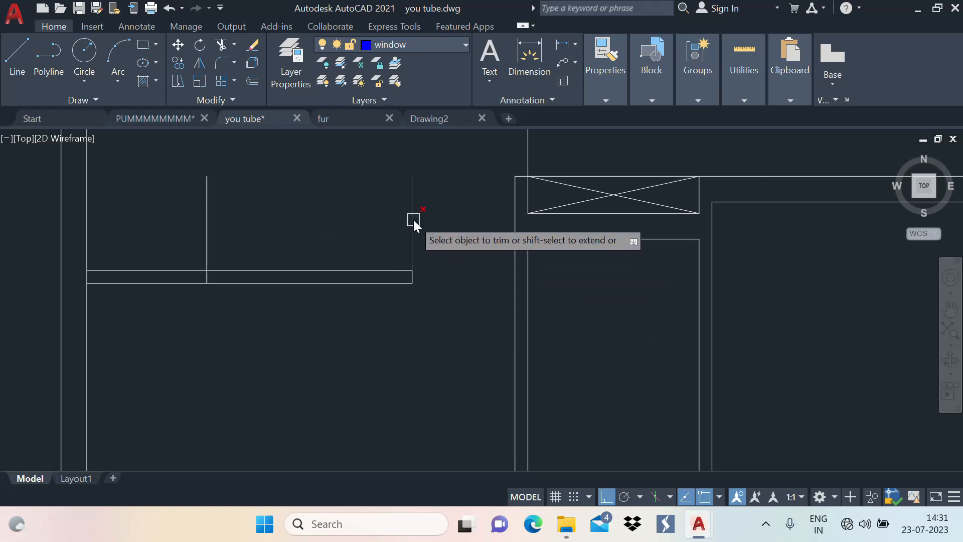
{"action": "left_click", "coordinate": [211, 245]}
{"action": "scroll", "coordinate": [428, 190], "scroll_direction": "down", "scroll_amount": 6}
{"action": "key", "text": "Escape"}
Step: Examine the doors and windows already placed across the lower and upper parts of the plan
{"action": "scroll", "coordinate": [408, 221], "scroll_direction": "down", "scroll_amount": 4}
{"action": "scroll", "coordinate": [411, 333], "scroll_direction": "up", "scroll_amount": 5}
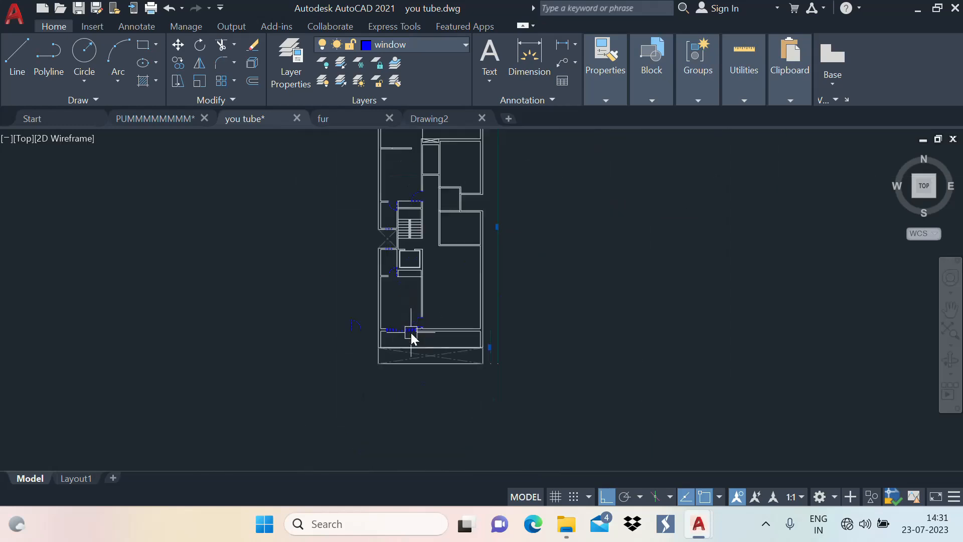
{"action": "middle_click_drag", "start_coordinate": [411, 258], "coordinate": [416, 418]}
{"action": "scroll", "coordinate": [386, 339], "scroll_direction": "down", "scroll_amount": 2}
{"action": "scroll", "coordinate": [388, 178], "scroll_direction": "up", "scroll_amount": 4}
{"action": "scroll", "coordinate": [387, 178], "scroll_direction": "up", "scroll_amount": 2}
{"action": "middle_click_drag", "start_coordinate": [387, 190], "coordinate": [367, 247]}
{"action": "scroll", "coordinate": [447, 221], "scroll_direction": "down", "scroll_amount": 4}
{"action": "mouse_move", "coordinate": [457, 264]}
{"action": "middle_mouse_down"}
{"action": "mouse_move", "coordinate": [470, 223]}
{"action": "mouse_move", "coordinate": [460, 440]}
{"action": "middle_mouse_up"}
{"action": "scroll", "coordinate": [482, 185], "scroll_direction": "down", "scroll_amount": 5}
{"action": "scroll", "coordinate": [478, 275], "scroll_direction": "up", "scroll_amount": 5}
{"action": "scroll", "coordinate": [429, 333], "scroll_direction": "up", "scroll_amount": 2}
{"action": "scroll", "coordinate": [415, 282], "scroll_direction": "up", "scroll_amount": 5}
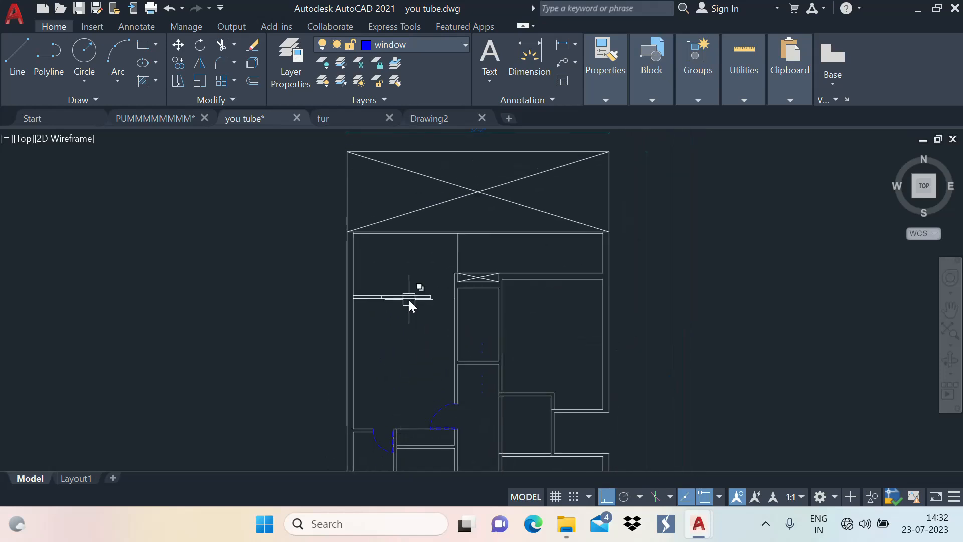
Step: Draw a line across the balcony door opening from the wall end's upper corner to the passage wall
{"action": "type", "text": "l"}
{"action": "key", "text": "Return"}
{"action": "scroll", "coordinate": [454, 301], "scroll_direction": "up", "scroll_amount": 3}
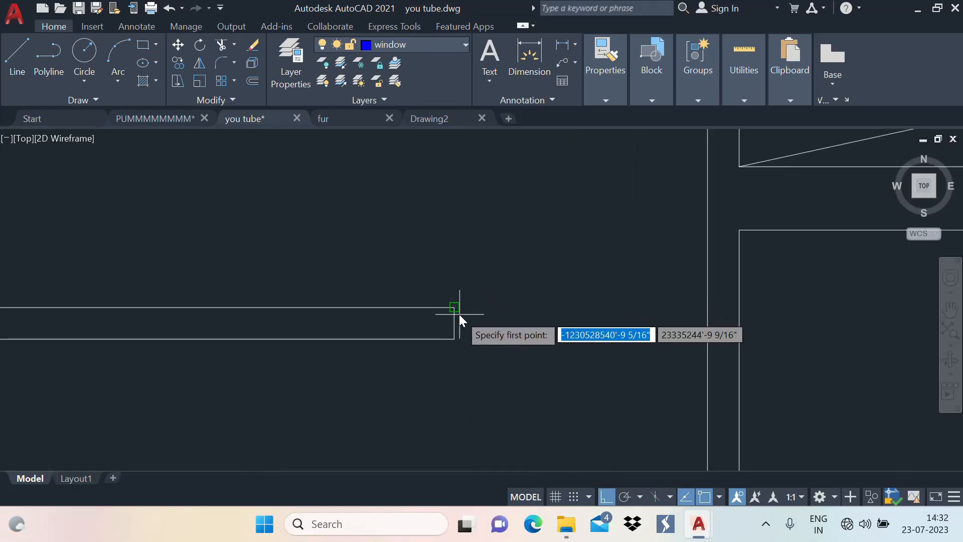
{"action": "left_click", "coordinate": [454, 307]}
{"action": "left_click", "coordinate": [707, 307]}
{"action": "key", "text": "Escape"}
{"action": "scroll", "coordinate": [628, 250], "scroll_direction": "down", "scroll_amount": 2}
{"action": "middle_click_drag", "start_coordinate": [581, 313], "coordinate": [679, 291]}
{"action": "middle_click_drag", "start_coordinate": [597, 255], "coordinate": [532, 271]}
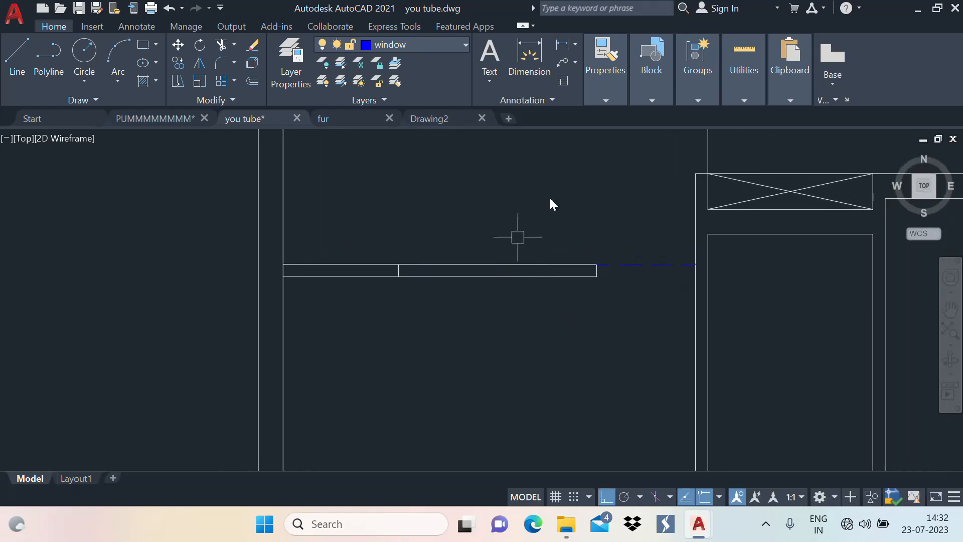
Step: Copy the lower bedroom's front window up to the upper bedroom's balcony wall, aligning it with the wall end at the door opening
{"action": "scroll", "coordinate": [550, 198], "scroll_direction": "down", "scroll_amount": 4}
{"action": "middle_click_drag", "start_coordinate": [524, 380], "coordinate": [515, 258]}
{"action": "scroll", "coordinate": [499, 336], "scroll_direction": "up", "scroll_amount": 3}
{"action": "scroll", "coordinate": [511, 248], "scroll_direction": "up", "scroll_amount": 1}
{"action": "left_click", "coordinate": [510, 323]}
{"action": "left_click", "coordinate": [484, 251]}
{"action": "type", "text": "m"}
{"action": "key", "text": "Return"}
{"action": "left_click", "coordinate": [545, 262]}
{"action": "scroll", "coordinate": [520, 381], "scroll_direction": "down", "scroll_amount": 6}
{"action": "scroll", "coordinate": [507, 353], "scroll_direction": "down", "scroll_amount": 4}
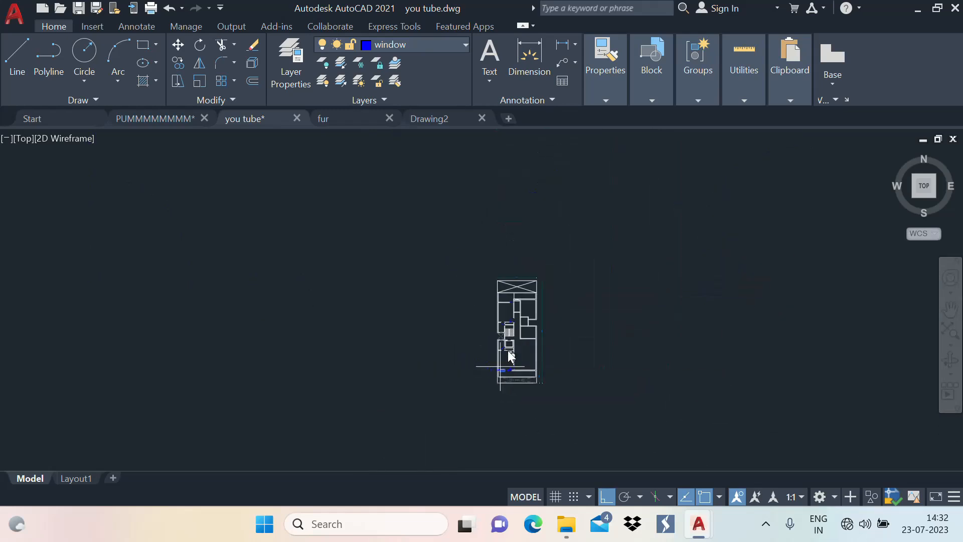
{"action": "scroll", "coordinate": [482, 310], "scroll_direction": "up", "scroll_amount": 10}
{"action": "scroll", "coordinate": [543, 323], "scroll_direction": "up", "scroll_amount": 5}
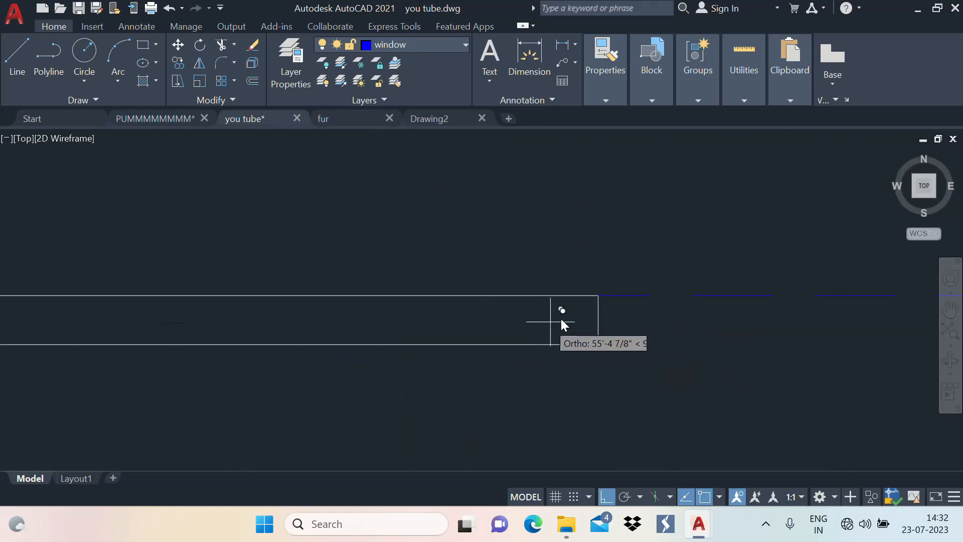
{"action": "scroll", "coordinate": [567, 281], "scroll_direction": "down", "scroll_amount": 8}
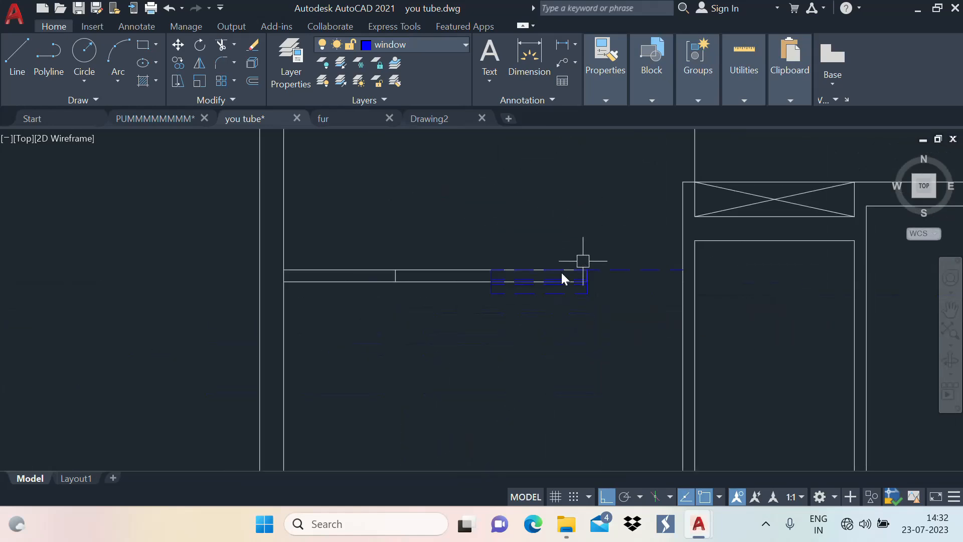
Step: Offset the balcony wall's lower line 9" upward and delete the wall's old upper line
{"action": "scroll", "coordinate": [522, 285], "scroll_direction": "up", "scroll_amount": 4}
{"action": "scroll", "coordinate": [501, 275], "scroll_direction": "up", "scroll_amount": 3}
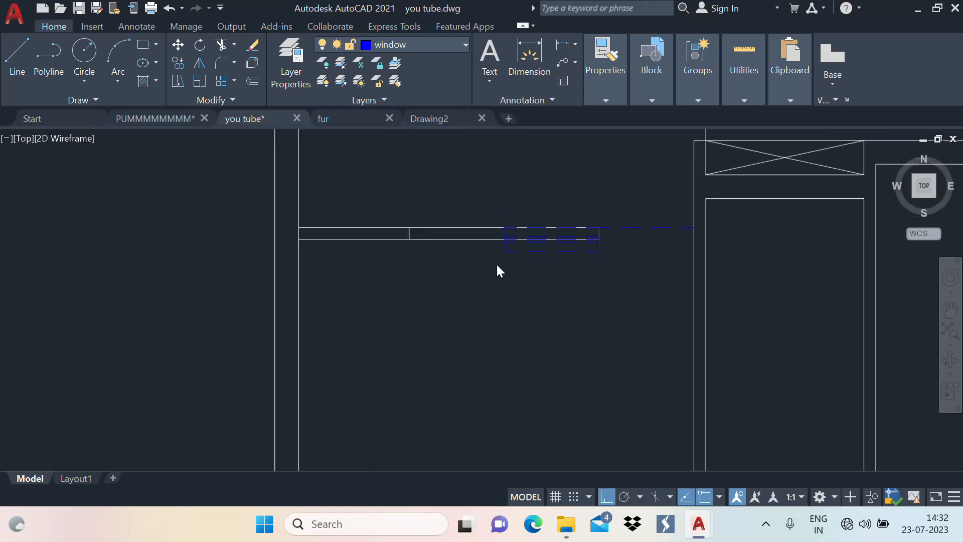
{"action": "scroll", "coordinate": [477, 261], "scroll_direction": "down", "scroll_amount": 6}
{"action": "scroll", "coordinate": [507, 260], "scroll_direction": "up", "scroll_amount": 5}
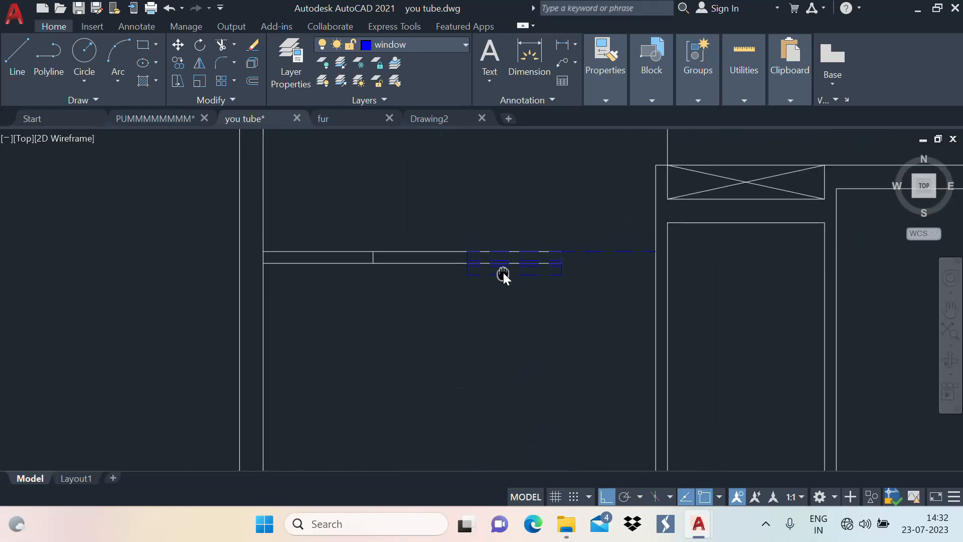
{"action": "scroll", "coordinate": [533, 294], "scroll_direction": "down", "scroll_amount": 3}
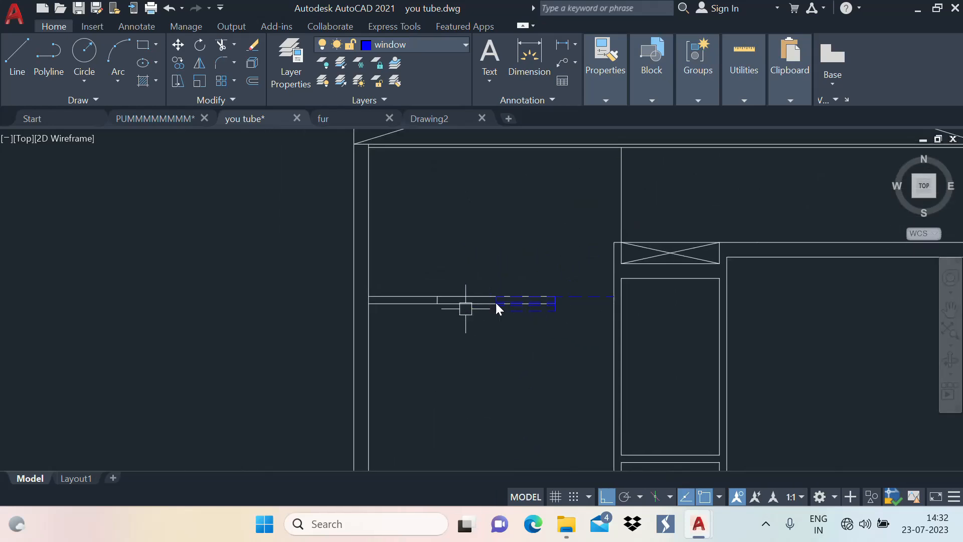
{"action": "type", "text": "o"}
{"action": "key", "text": "Return"}
{"action": "key", "text": "Return"}
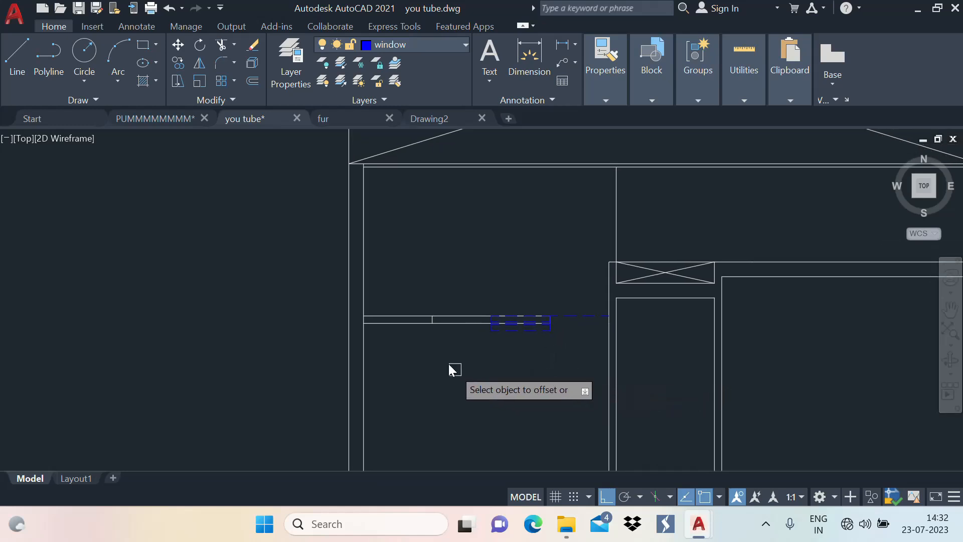
{"action": "left_click", "coordinate": [413, 323]}
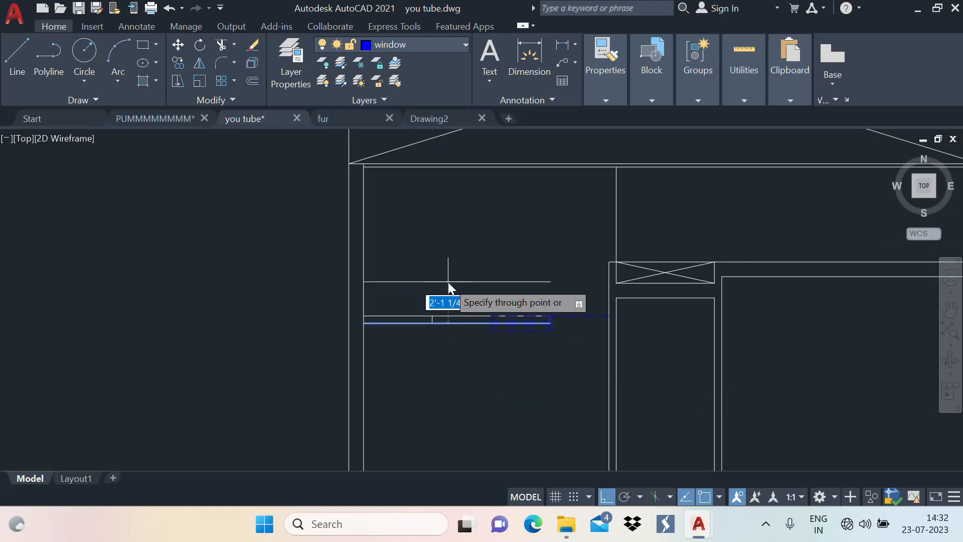
{"action": "type", "text": "9"}
{"action": "key", "text": "Return"}
{"action": "scroll", "coordinate": [422, 321], "scroll_direction": "up", "scroll_amount": 2}
{"action": "key", "text": "Escape"}
{"action": "left_click", "coordinate": [420, 312]}
{"action": "key", "text": "Delete"}
Step: Move the copied window and the door opening line up to align with the balcony wall's new upper line
{"action": "scroll", "coordinate": [518, 306], "scroll_direction": "up", "scroll_amount": 3}
{"action": "left_click", "coordinate": [540, 288]}
{"action": "scroll", "coordinate": [525, 303], "scroll_direction": "down", "scroll_amount": 5}
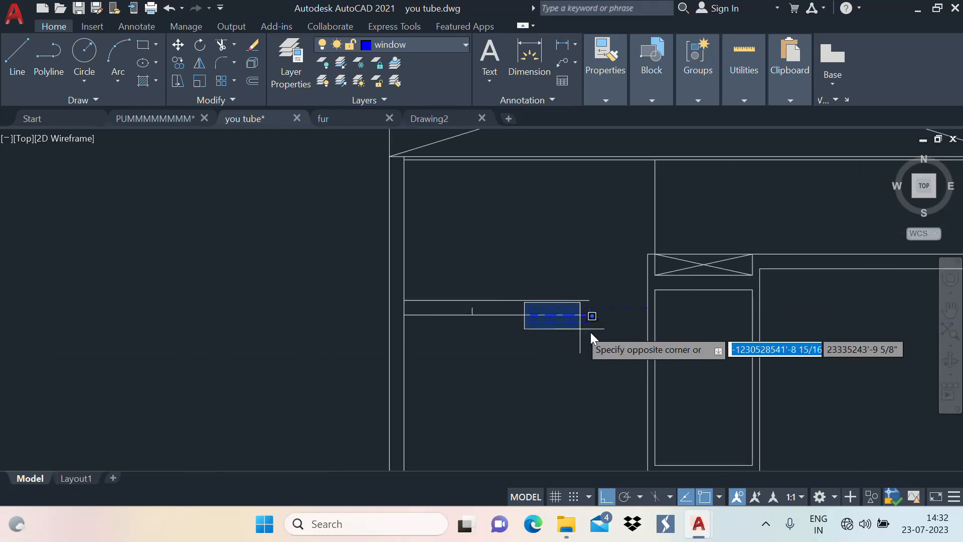
{"action": "left_click", "coordinate": [669, 334]}
{"action": "scroll", "coordinate": [566, 321], "scroll_direction": "up", "scroll_amount": 5}
{"action": "type", "text": "m"}
{"action": "key", "text": "space"}
{"action": "left_click", "coordinate": [410, 309]}
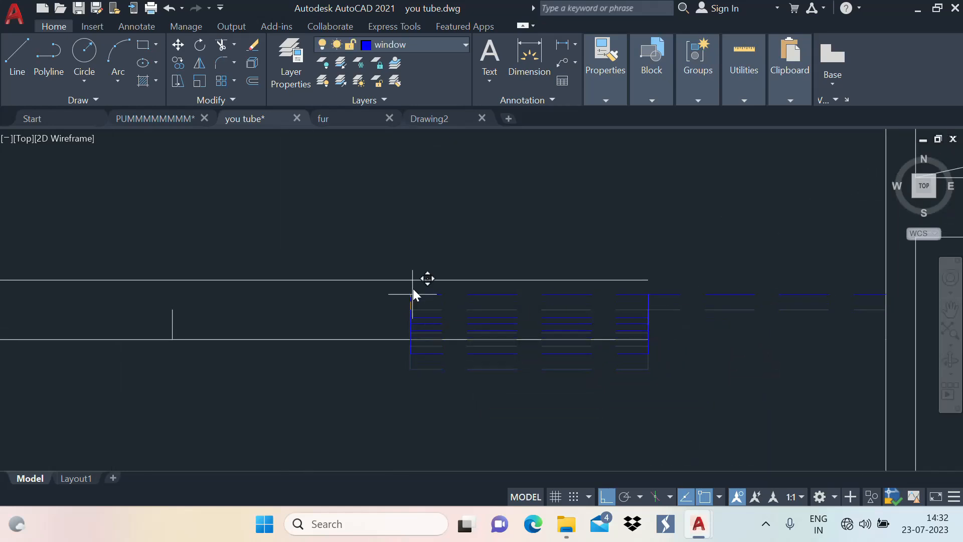
{"action": "left_click", "coordinate": [415, 280]}
{"action": "scroll", "coordinate": [495, 279], "scroll_direction": "down", "scroll_amount": 2}
{"action": "scroll", "coordinate": [495, 278], "scroll_direction": "down", "scroll_amount": 2}
{"action": "scroll", "coordinate": [597, 296], "scroll_direction": "up", "scroll_amount": 2}
{"action": "middle_click_drag", "start_coordinate": [597, 296], "coordinate": [671, 288]}
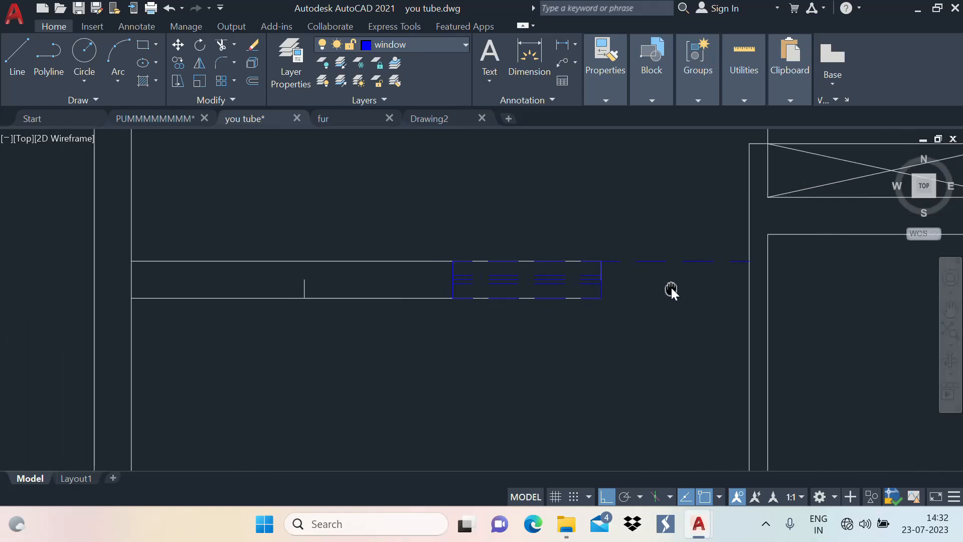
Step: Fillet the balcony wall's upper and lower lines with the 6' mark line to close the wall end beside the window
{"action": "type", "text": "f"}
{"action": "key", "text": "space"}
{"action": "left_click", "coordinate": [277, 261]}
{"action": "scroll", "coordinate": [284, 271], "scroll_direction": "up", "scroll_amount": 2}
{"action": "left_click", "coordinate": [319, 295]}
{"action": "scroll", "coordinate": [396, 269], "scroll_direction": "down", "scroll_amount": 2}
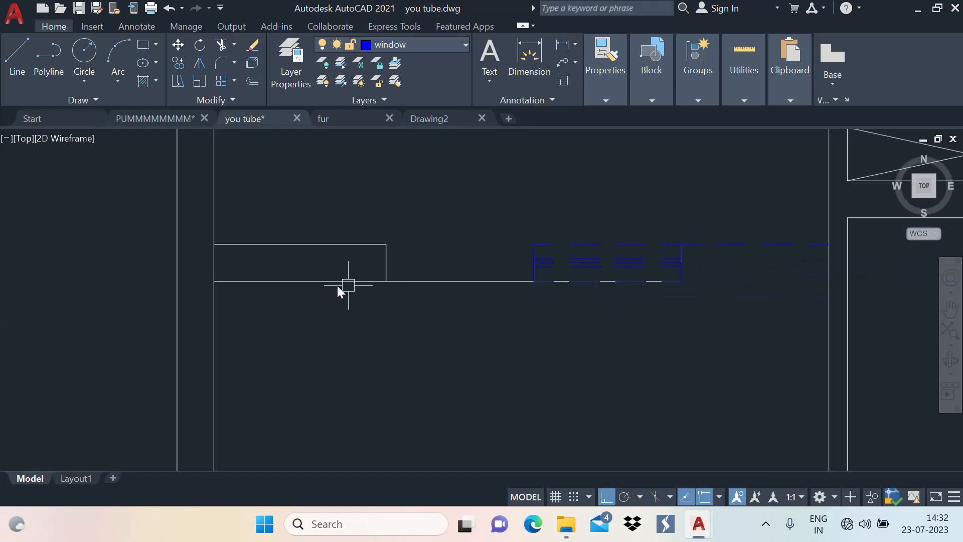
{"action": "key", "text": "space"}
{"action": "left_click", "coordinate": [351, 281]}
{"action": "left_click", "coordinate": [387, 264]}
{"action": "scroll", "coordinate": [528, 284], "scroll_direction": "up", "scroll_amount": 2}
{"action": "left_click", "coordinate": [529, 279]}
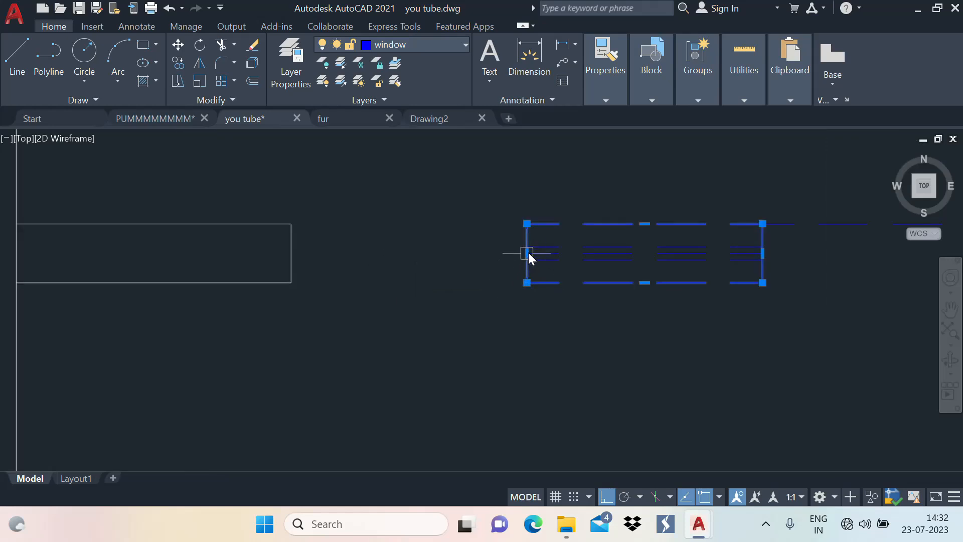
{"action": "key", "text": "Escape"}
{"action": "scroll", "coordinate": [662, 256], "scroll_direction": "down", "scroll_amount": 2}
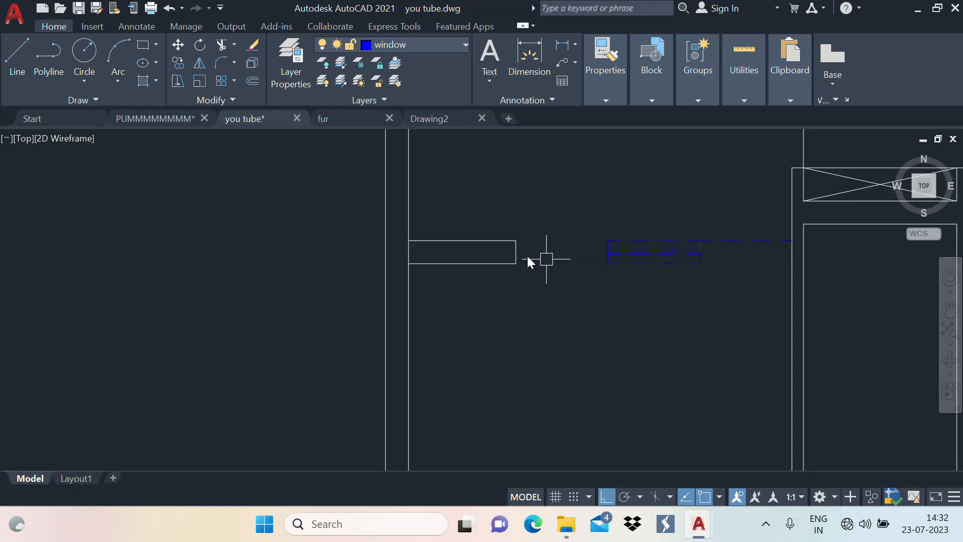
Step: Stretch the window outline's left edge to the closed end of the balcony wall
{"action": "scroll", "coordinate": [582, 253], "scroll_direction": "up", "scroll_amount": 4}
{"action": "left_click", "coordinate": [651, 273]}
{"action": "mouse_move", "coordinate": [648, 252]}
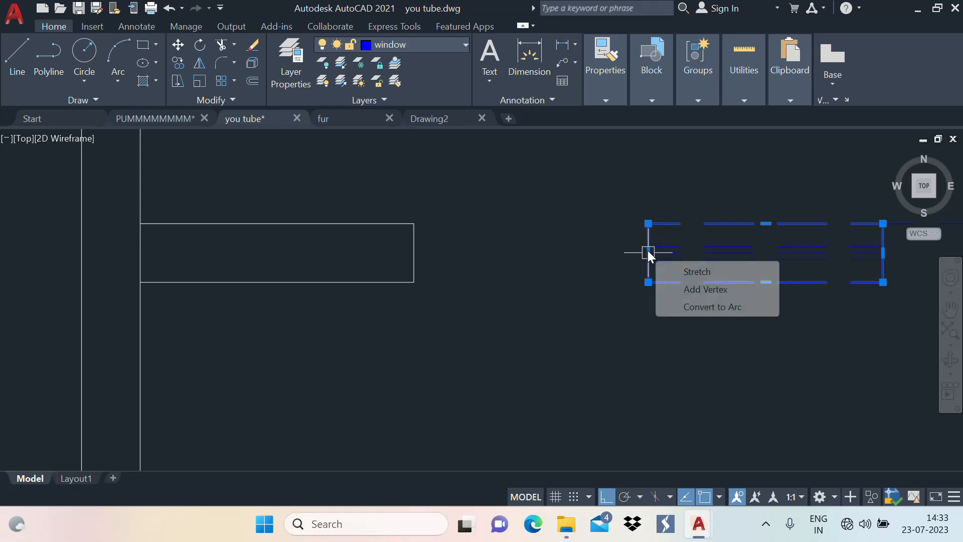
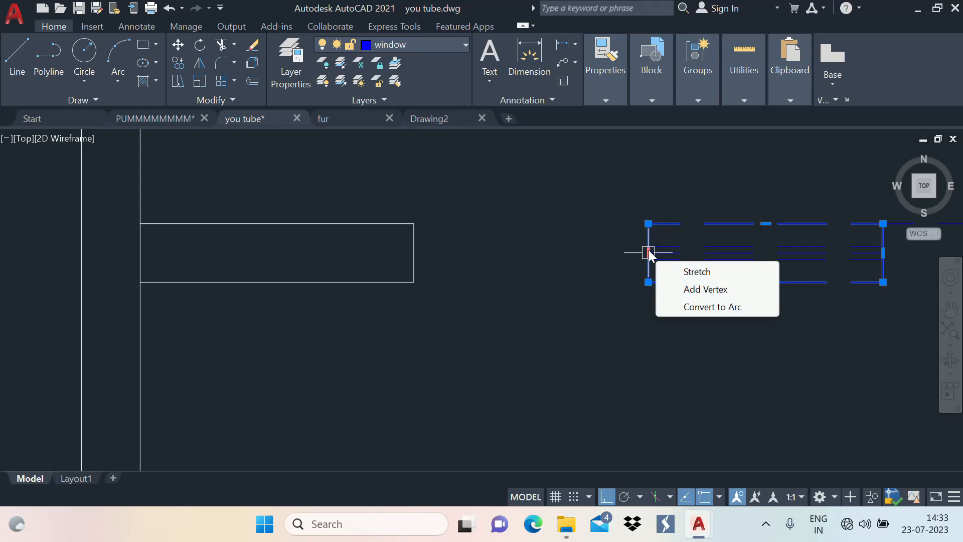
{"action": "left_click", "coordinate": [648, 250]}
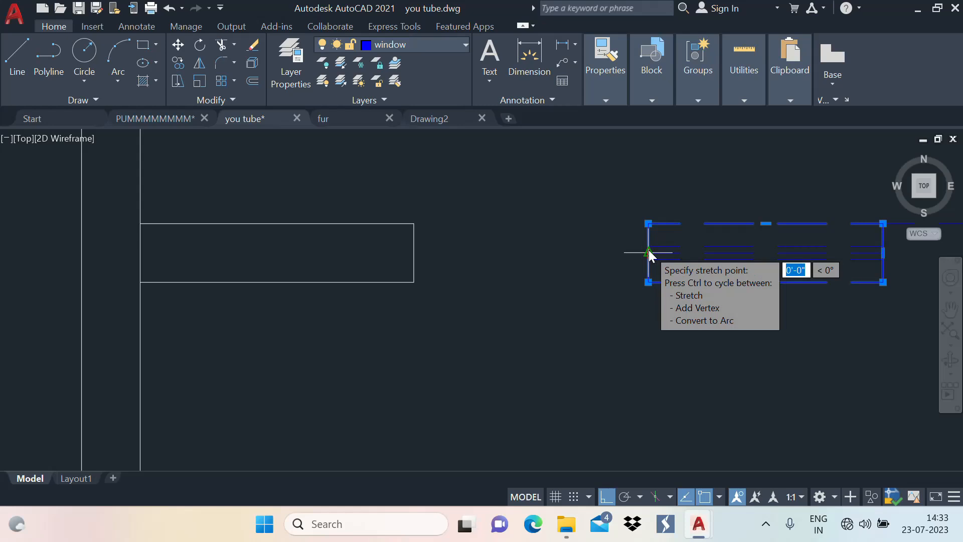
{"action": "left_click", "coordinate": [414, 253]}
{"action": "key", "text": "Escape"}
Step: Extend the window's three inner lines to the left edge of its stretched outline
{"action": "middle_click_drag", "start_coordinate": [691, 281], "coordinate": [563, 251]}
{"action": "scroll", "coordinate": [660, 259], "scroll_direction": "down", "scroll_amount": 2}
{"action": "middle_click_drag", "start_coordinate": [726, 243], "coordinate": [667, 231]}
{"action": "scroll", "coordinate": [543, 228], "scroll_direction": "up", "scroll_amount": 4}
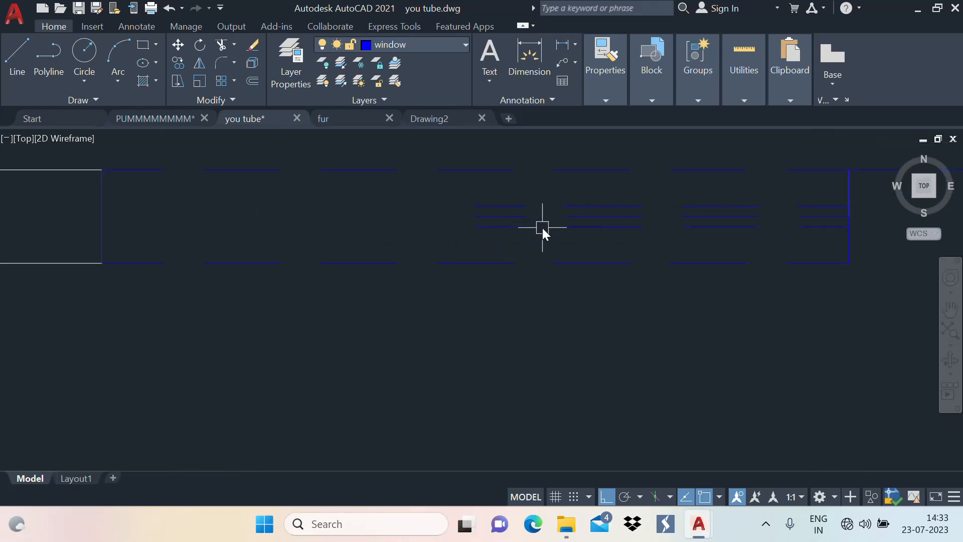
{"action": "type", "text": "ex"}
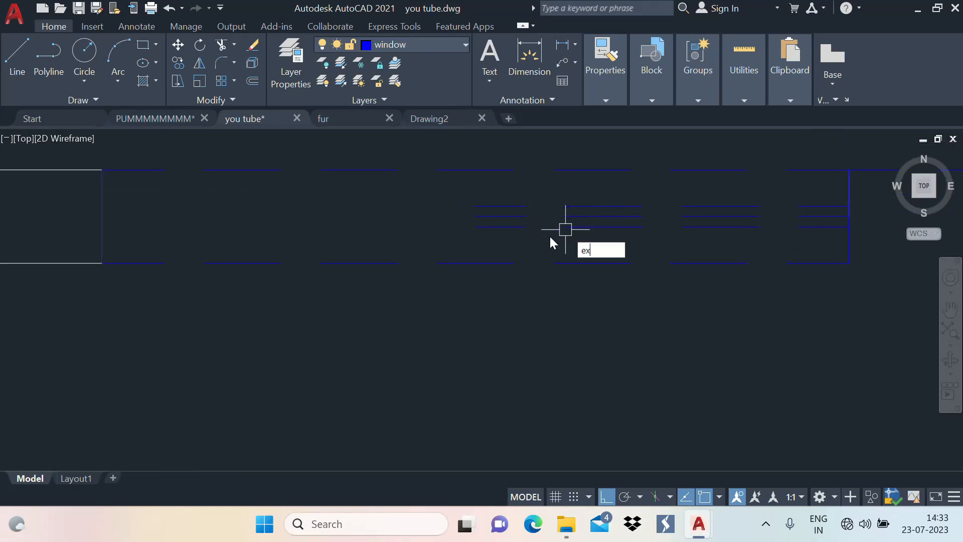
{"action": "key", "text": "Return"}
{"action": "scroll", "coordinate": [643, 269], "scroll_direction": "down", "scroll_amount": 2}
{"action": "scroll", "coordinate": [562, 250], "scroll_direction": "up", "scroll_amount": 7}
{"action": "scroll", "coordinate": [690, 200], "scroll_direction": "down", "scroll_amount": 7}
Step: Review the upper part of the plan and compare its bedrooms and toilet with the PUMMMMMMM reference drawing
{"action": "middle_click_drag", "start_coordinate": [664, 219], "coordinate": [490, 224]}
{"action": "scroll", "coordinate": [662, 224], "scroll_direction": "down", "scroll_amount": 3}
{"action": "middle_click_drag", "start_coordinate": [614, 224], "coordinate": [503, 225]}
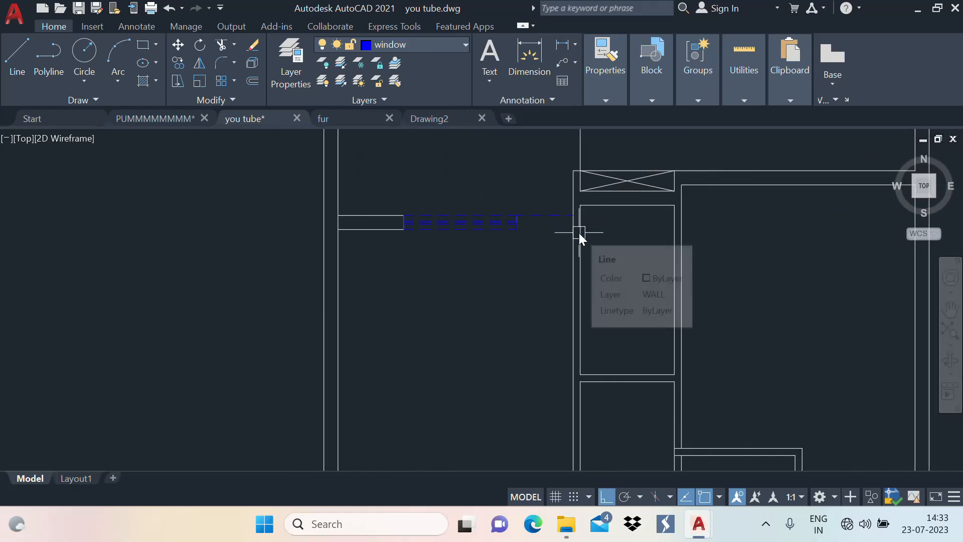
{"action": "scroll", "coordinate": [436, 209], "scroll_direction": "up", "scroll_amount": 4}
{"action": "scroll", "coordinate": [496, 216], "scroll_direction": "down", "scroll_amount": 8}
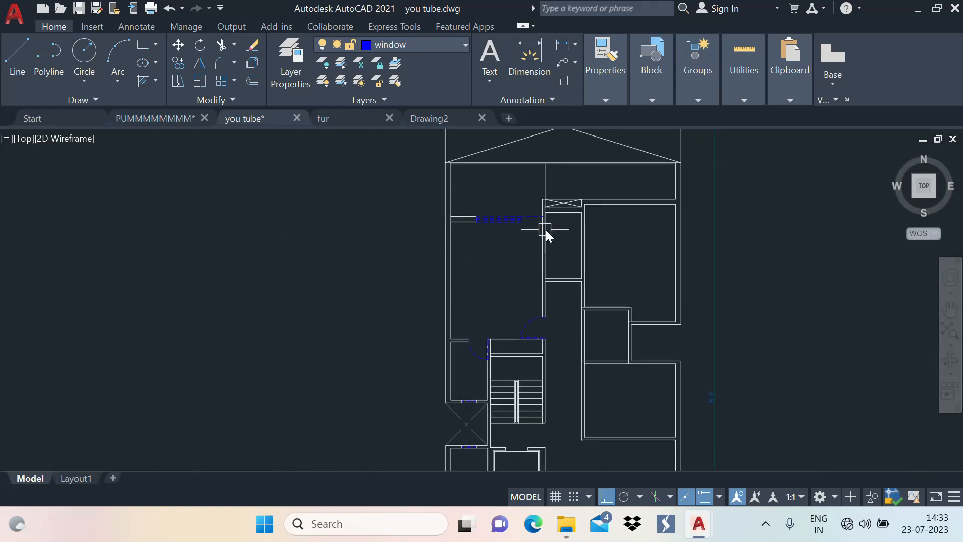
{"action": "middle_click_drag", "start_coordinate": [554, 283], "coordinate": [524, 223]}
{"action": "middle_click_drag", "start_coordinate": [508, 349], "coordinate": [510, 297]}
{"action": "middle_click_drag", "start_coordinate": [471, 238], "coordinate": [420, 373]}
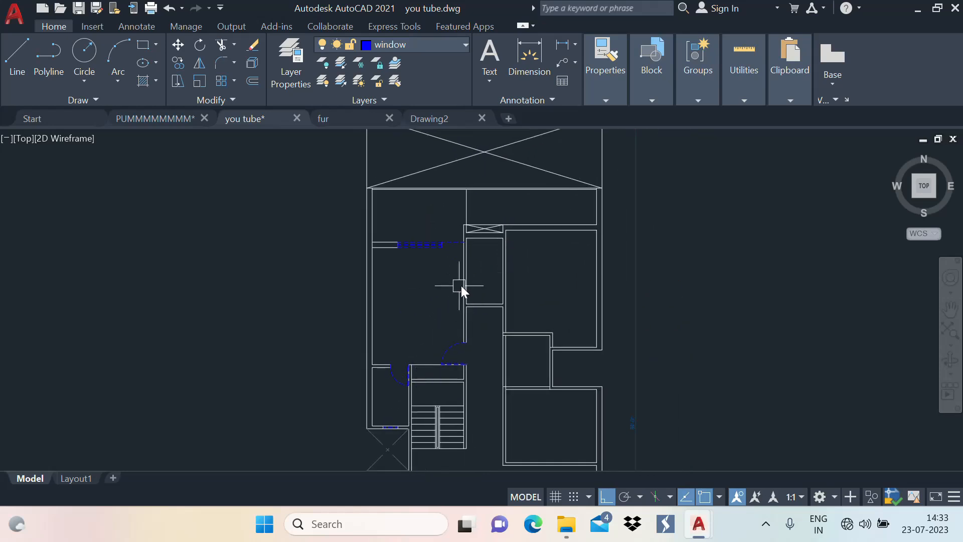
{"action": "scroll", "coordinate": [481, 296], "scroll_direction": "up", "scroll_amount": 4}
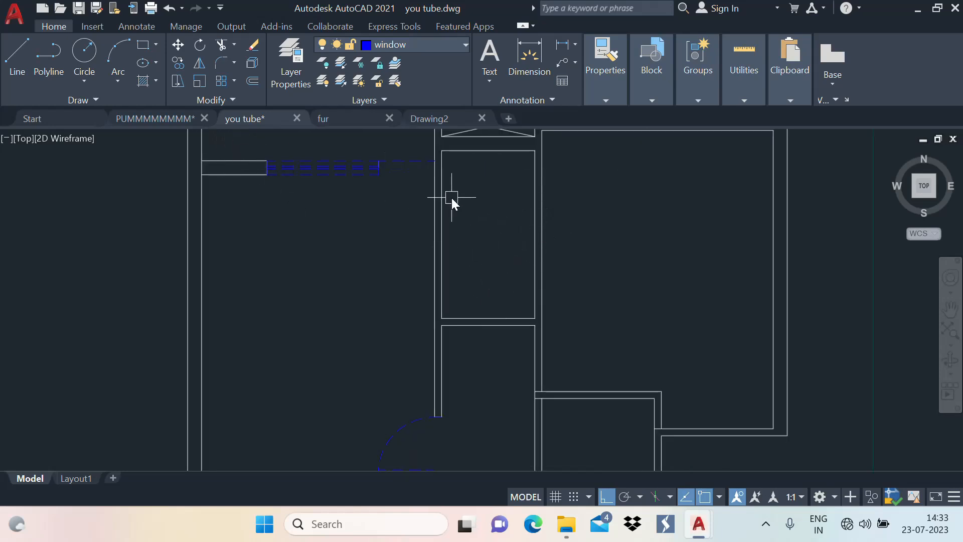
{"action": "left_click", "coordinate": [185, 117]}
{"action": "scroll", "coordinate": [534, 288], "scroll_direction": "down", "scroll_amount": 5}
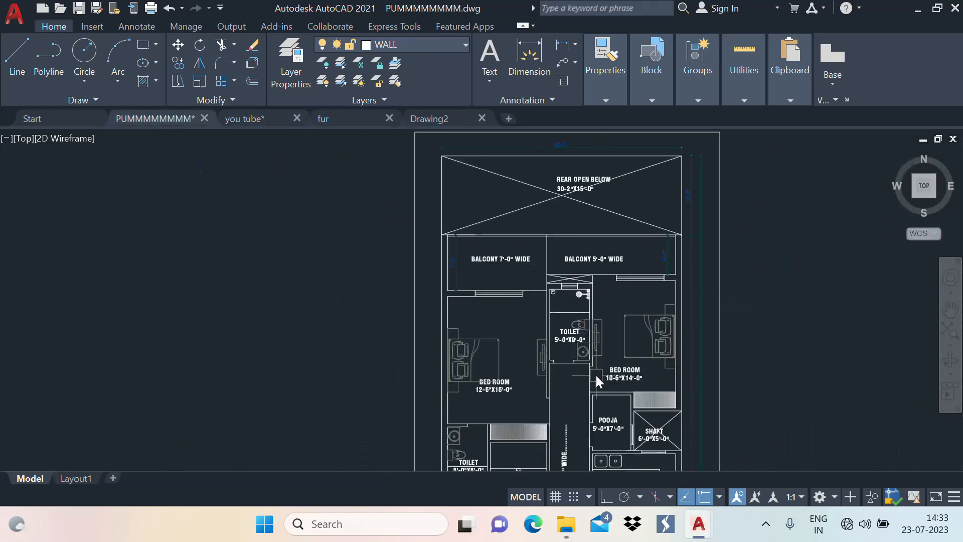
Step: Check the toilet door on the PUMMMMMMM reference, return to the you tube drawing and explode the toilet's wall outline
{"action": "scroll", "coordinate": [598, 382], "scroll_direction": "up", "scroll_amount": 4}
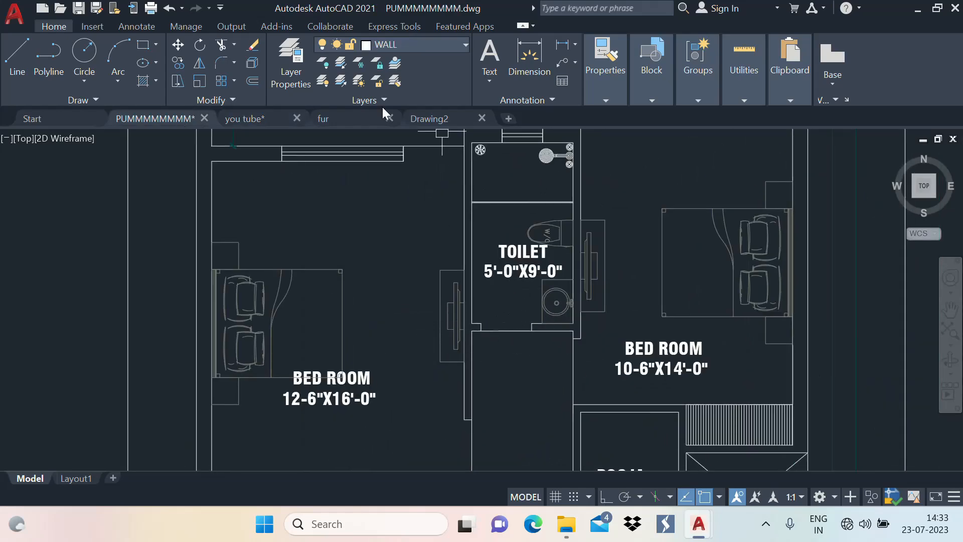
{"action": "left_click", "coordinate": [346, 119]}
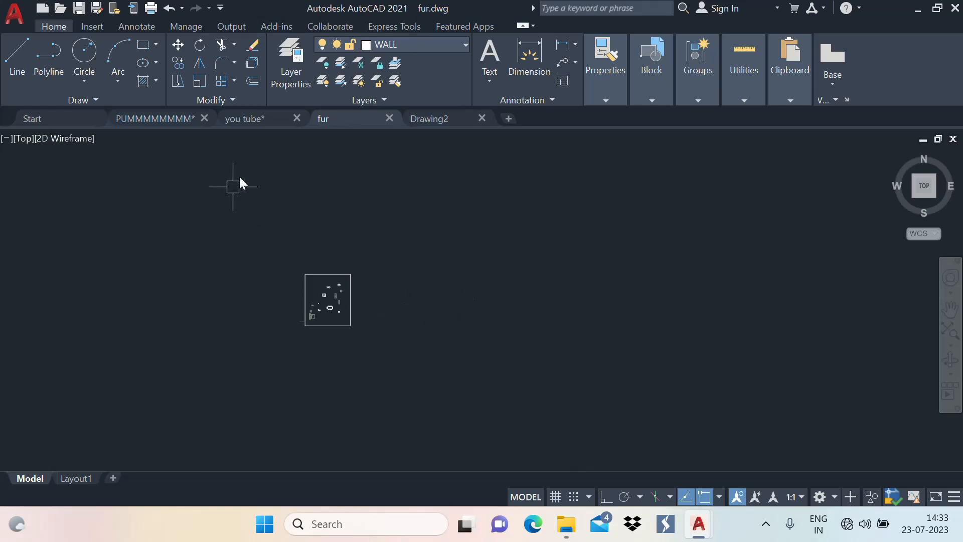
{"action": "left_click", "coordinate": [260, 119]}
{"action": "scroll", "coordinate": [494, 329], "scroll_direction": "up", "scroll_amount": 4}
{"action": "middle_click_drag", "start_coordinate": [495, 329], "coordinate": [525, 346]}
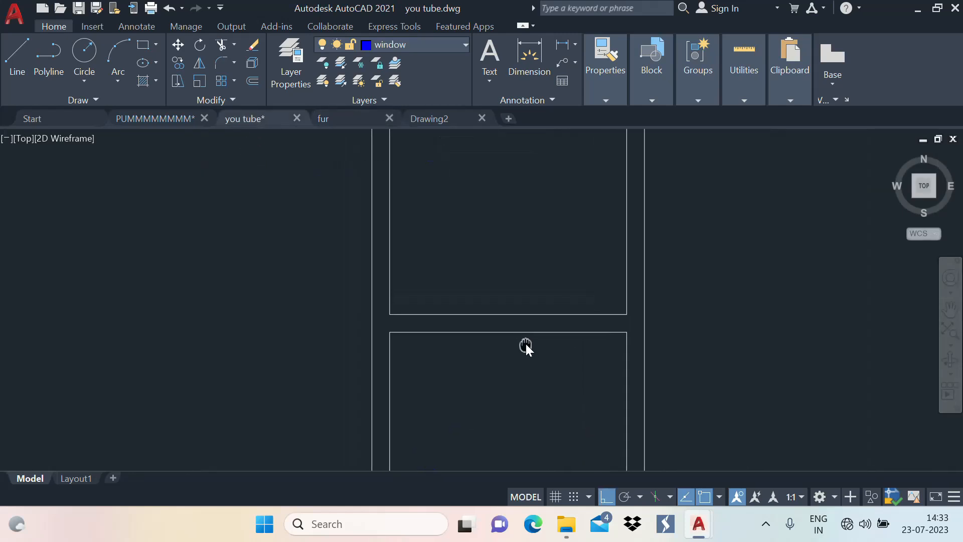
{"action": "type", "text": "ex"}
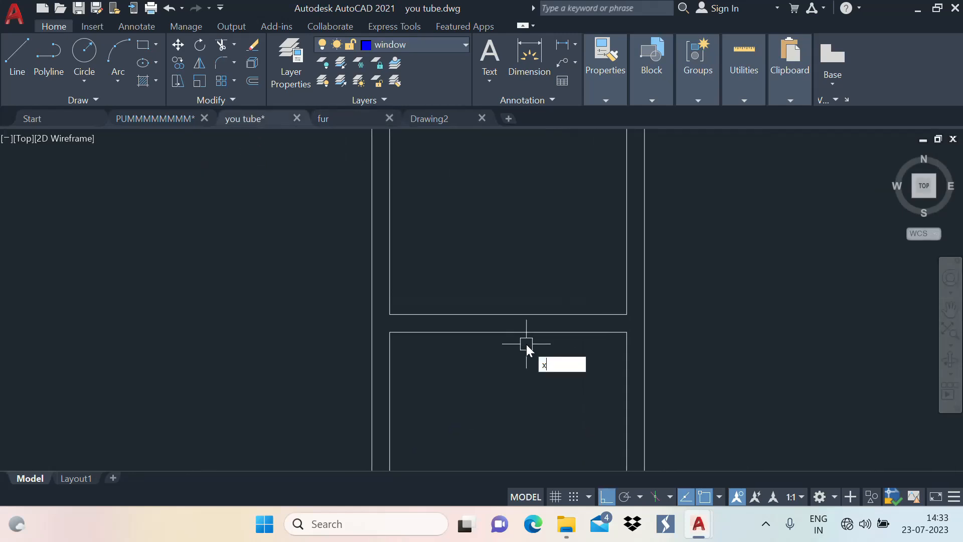
{"action": "key", "text": "Return"}
{"action": "left_click", "coordinate": [392, 296]}
{"action": "key", "text": "Escape"}
Step: Try a door opening in the toilet's lower wall by offsetting its left wall line 3' and trimming the wall lines
{"action": "type", "text": "o"}
{"action": "key", "text": "Return"}
{"action": "key", "text": "Return"}
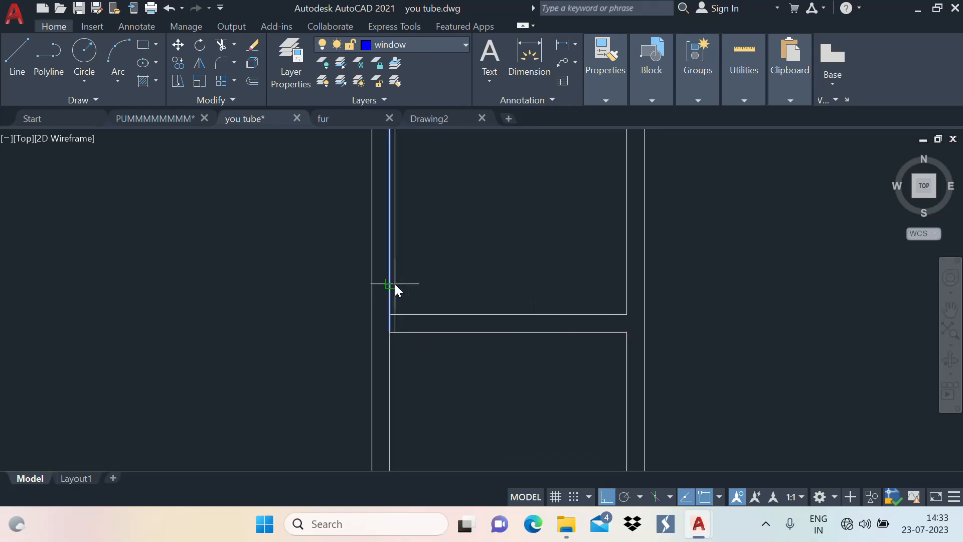
{"action": "left_click", "coordinate": [393, 282]}
{"action": "type", "text": "3'"}
{"action": "key", "text": "Return"}
{"action": "key", "text": "Escape"}
{"action": "type", "text": "tr"}
{"action": "key", "text": "Return"}
{"action": "left_click", "coordinate": [489, 332]}
{"action": "left_click", "coordinate": [506, 314]}
{"action": "left_click", "coordinate": [537, 283]}
{"action": "left_click", "coordinate": [462, 257]}
{"action": "key", "text": "Escape"}
Step: Undo the trims of the toilet's lower wall and delete the 3' offset line
{"action": "scroll", "coordinate": [618, 290], "scroll_direction": "down", "scroll_amount": 4}
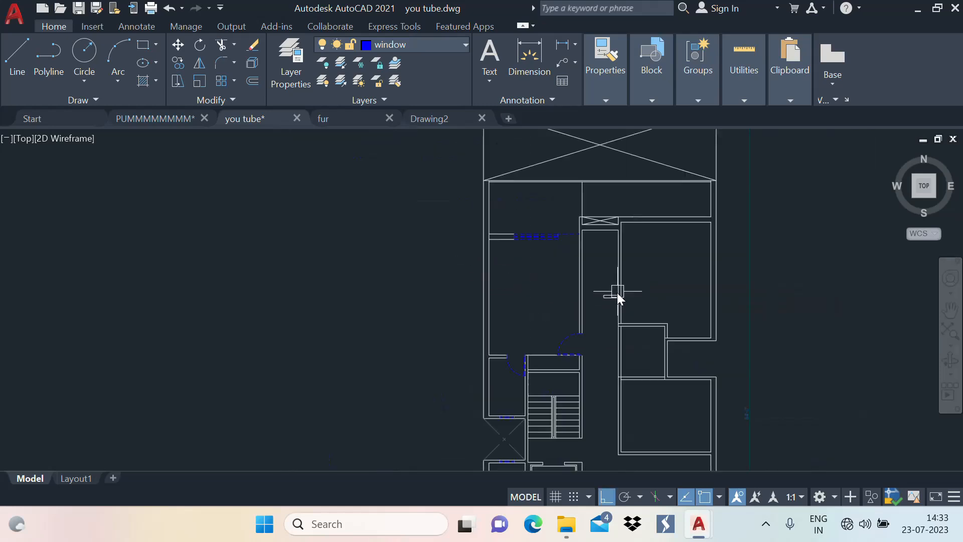
{"action": "scroll", "coordinate": [558, 348], "scroll_direction": "up", "scroll_amount": 1}
{"action": "scroll", "coordinate": [509, 292], "scroll_direction": "down", "scroll_amount": 2}
{"action": "middle_click_drag", "start_coordinate": [565, 369], "coordinate": [544, 301]}
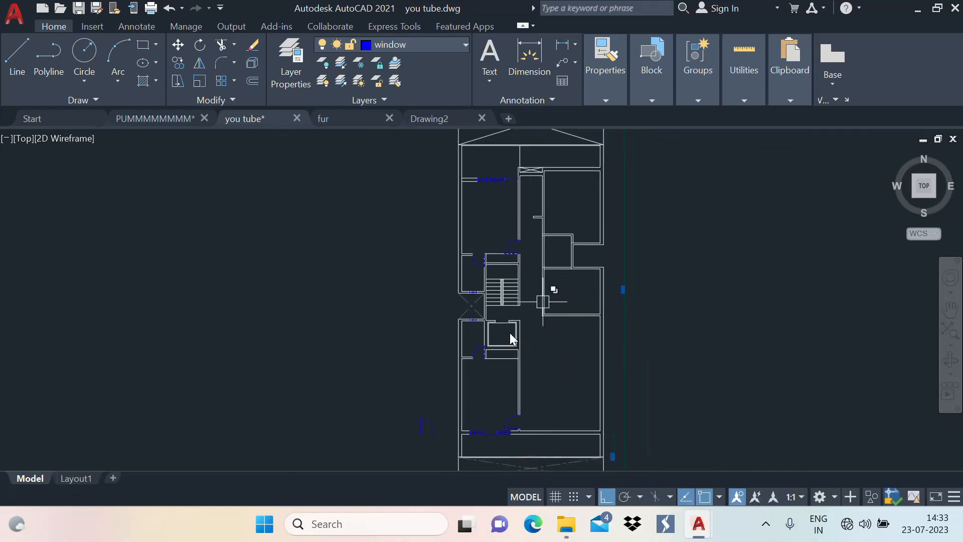
{"action": "scroll", "coordinate": [543, 209], "scroll_direction": "up", "scroll_amount": 4}
{"action": "scroll", "coordinate": [508, 246], "scroll_direction": "down", "scroll_amount": 4}
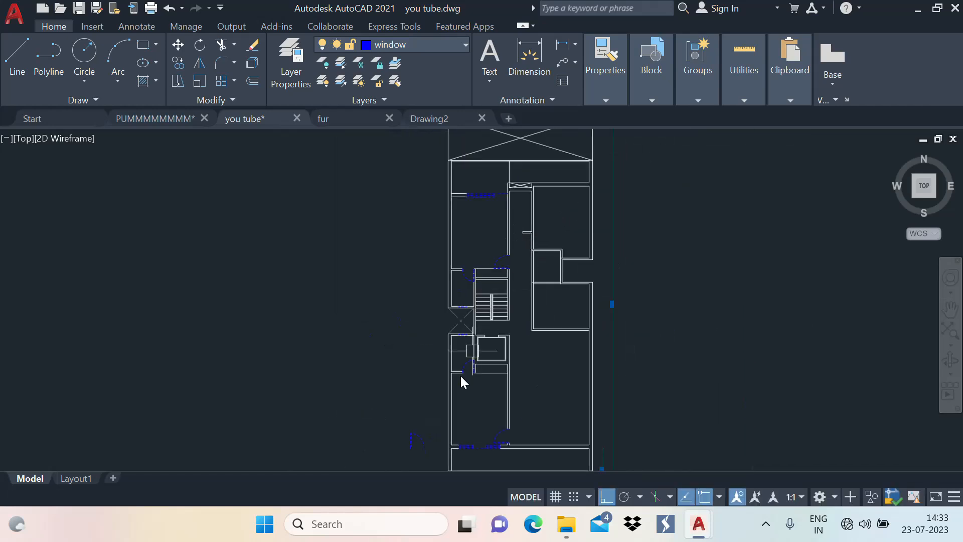
{"action": "scroll", "coordinate": [516, 236], "scroll_direction": "up", "scroll_amount": 4}
{"action": "scroll", "coordinate": [540, 199], "scroll_direction": "up", "scroll_amount": 1}
{"action": "middle_click_drag", "start_coordinate": [555, 231], "coordinate": [535, 291]}
{"action": "key", "text": "ctrl+z"}
{"action": "key", "text": "ctrl+z"}
{"action": "left_click", "coordinate": [532, 258]}
{"action": "key", "text": "Delete"}
Step: Offset the toilet's left wall line 28" into the room to mark the door opening
{"action": "key", "text": "o"}
{"action": "key", "text": "Return"}
{"action": "key", "text": "Return"}
{"action": "left_click", "coordinate": [389, 265]}
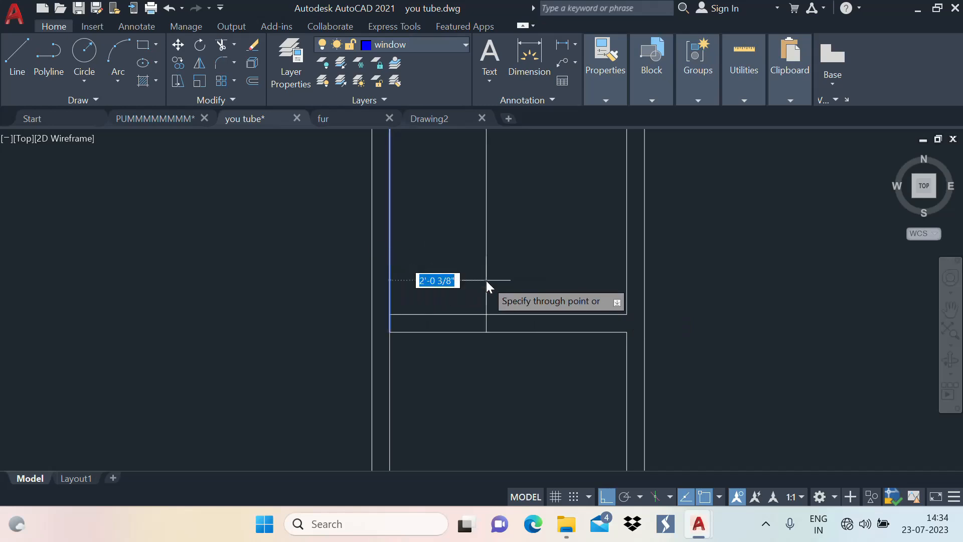
{"action": "type", "text": "28"}
{"action": "key", "text": "Return"}
{"action": "key", "text": "Escape"}
Step: Trim the toilet's lower wall lines and the offset line to open the 28" doorway and close the wall end
{"action": "type", "text": "tr"}
{"action": "key", "text": "Return"}
{"action": "left_click", "coordinate": [508, 253]}
{"action": "left_click", "coordinate": [469, 314]}
{"action": "left_click", "coordinate": [466, 332]}
Step: Copy an existing door symbol up to the toilet's new door opening
{"action": "scroll", "coordinate": [522, 279], "scroll_direction": "down", "scroll_amount": 8}
{"action": "scroll", "coordinate": [540, 310], "scroll_direction": "up", "scroll_amount": 6}
{"action": "left_click", "coordinate": [540, 329]}
{"action": "type", "text": "co"}
{"action": "key", "text": "Return"}
{"action": "left_click", "coordinate": [460, 347]}
{"action": "scroll", "coordinate": [415, 392], "scroll_direction": "down", "scroll_amount": 10}
{"action": "scroll", "coordinate": [508, 253], "scroll_direction": "up", "scroll_amount": 7}
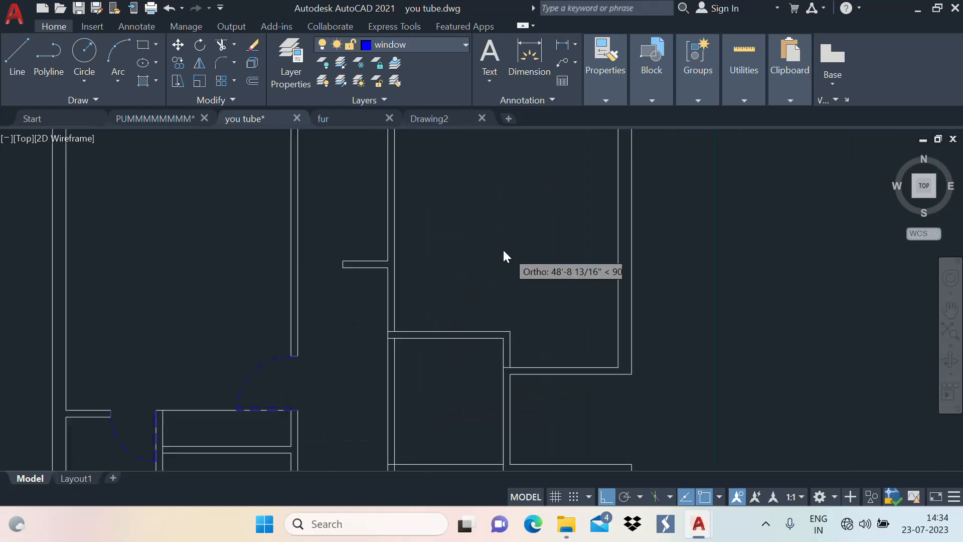
{"action": "scroll", "coordinate": [343, 266], "scroll_direction": "up", "scroll_amount": 3}
{"action": "key", "text": "Escape"}
Step: Move the copied door sideways so its arc end meets the end of the toilet's lower wall
{"action": "scroll", "coordinate": [342, 251], "scroll_direction": "up", "scroll_amount": 2}
{"action": "left_click", "coordinate": [353, 242]}
{"action": "scroll", "coordinate": [522, 277], "scroll_direction": "down", "scroll_amount": 4}
{"action": "scroll", "coordinate": [454, 300], "scroll_direction": "up", "scroll_amount": 4}
{"action": "middle_click_drag", "start_coordinate": [454, 299], "coordinate": [553, 353]}
{"action": "type", "text": "m"}
{"action": "key", "text": "Return"}
{"action": "left_click", "coordinate": [677, 307]}
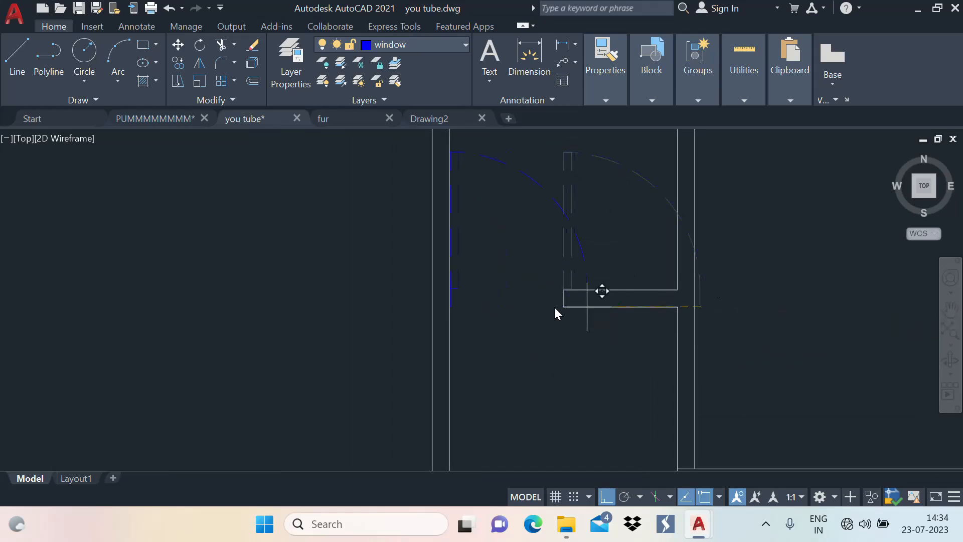
{"action": "left_click", "coordinate": [542, 306]}
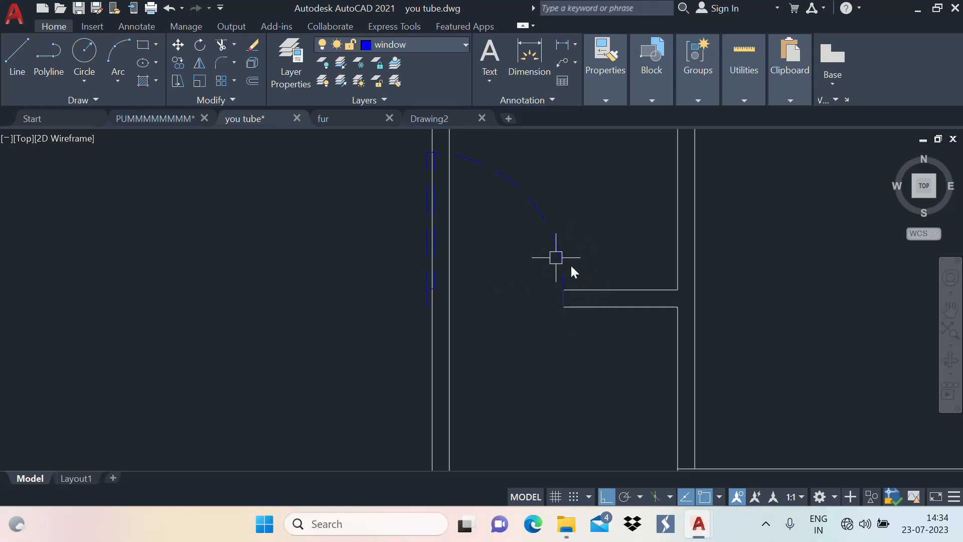
Step: Scale the copied door about the toilet's lower wall end so that it fits the door opening
{"action": "middle_click_drag", "start_coordinate": [561, 327], "coordinate": [555, 350]}
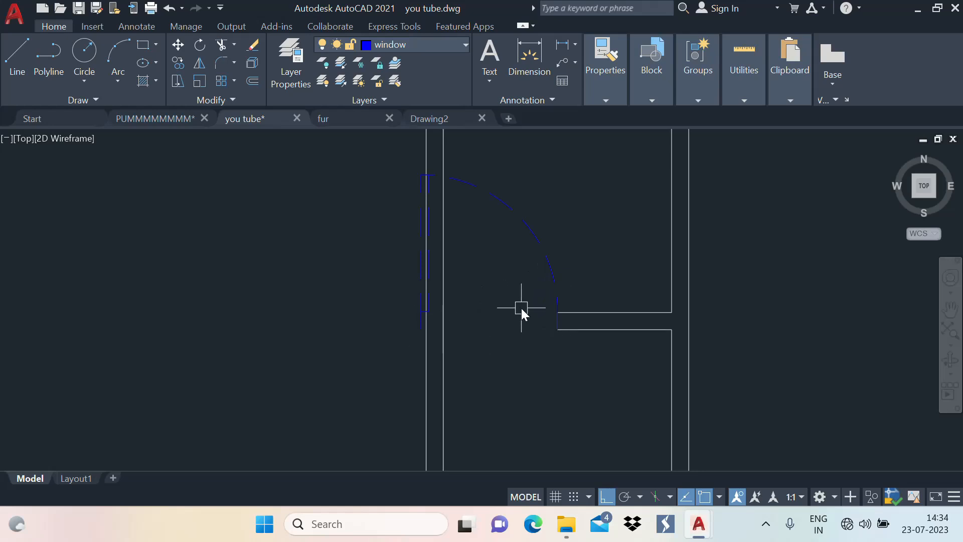
{"action": "type", "text": "x"}
{"action": "key", "text": "Return"}
{"action": "left_click", "coordinate": [550, 274]}
{"action": "key", "text": "Return"}
{"action": "left_click", "coordinate": [558, 330]}
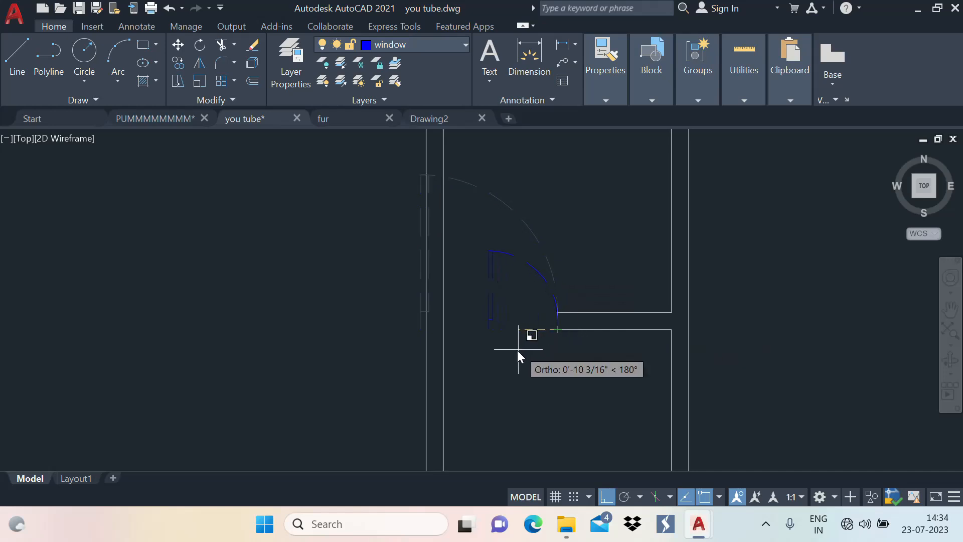
{"action": "key", "text": "Return"}
{"action": "scroll", "coordinate": [572, 237], "scroll_direction": "down", "scroll_amount": 5}
{"action": "mouse_move", "coordinate": [548, 296]}
{"action": "middle_mouse_down"}
{"action": "mouse_move", "coordinate": [507, 327]}
{"action": "mouse_move", "coordinate": [520, 316]}
{"action": "mouse_move", "coordinate": [521, 224]}
{"action": "middle_mouse_up"}
{"action": "scroll", "coordinate": [595, 197], "scroll_direction": "down", "scroll_amount": 3}
{"action": "middle_click_drag", "start_coordinate": [596, 261], "coordinate": [536, 293]}
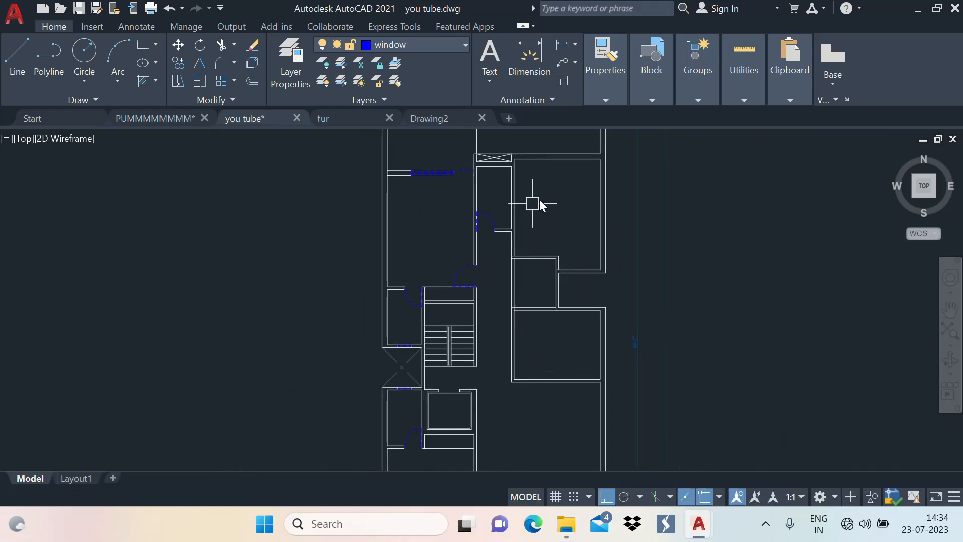
Step: Trim the left wall's inner line where the wall below the wide balcony joins it
{"action": "middle_click_drag", "start_coordinate": [523, 222], "coordinate": [490, 276]}
{"action": "scroll", "coordinate": [342, 234], "scroll_direction": "up", "scroll_amount": 8}
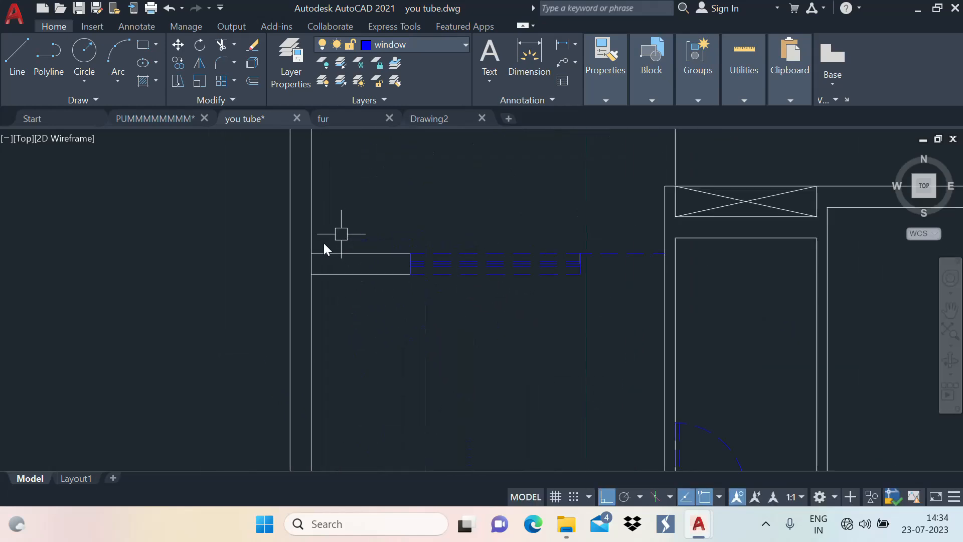
{"action": "type", "text": "tr"}
{"action": "key", "text": "Return"}
{"action": "left_click", "coordinate": [331, 257]}
{"action": "scroll", "coordinate": [418, 182], "scroll_direction": "down", "scroll_amount": 6}
{"action": "scroll", "coordinate": [391, 378], "scroll_direction": "up", "scroll_amount": 2}
{"action": "scroll", "coordinate": [487, 176], "scroll_direction": "down", "scroll_amount": 6}
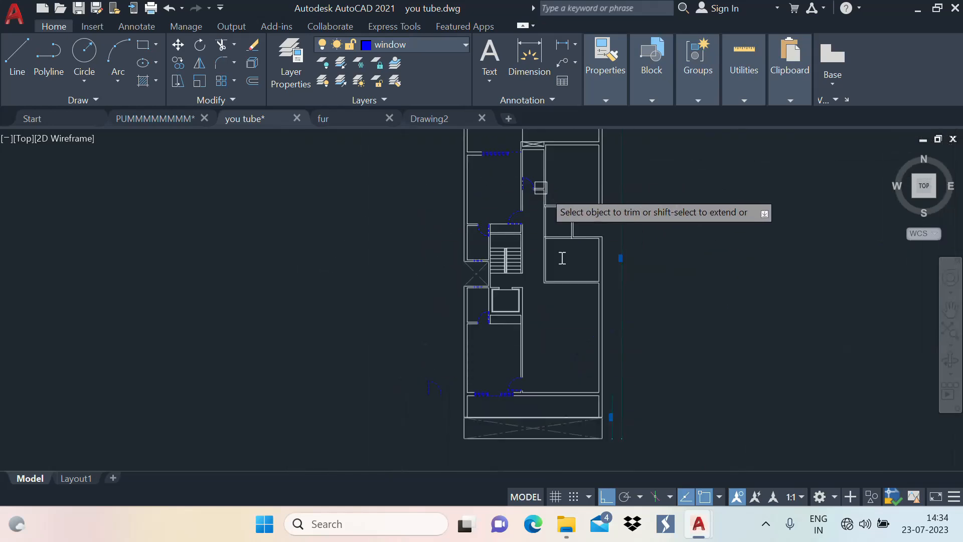
Step: Trim another leftover wall line at a wall junction and check the remaining junctions along the plan
{"action": "scroll", "coordinate": [505, 291], "scroll_direction": "up", "scroll_amount": 6}
{"action": "middle_click_drag", "start_coordinate": [574, 238], "coordinate": [495, 416]}
{"action": "scroll", "coordinate": [393, 223], "scroll_direction": "up", "scroll_amount": 10}
{"action": "scroll", "coordinate": [387, 249], "scroll_direction": "down", "scroll_amount": 9}
{"action": "scroll", "coordinate": [504, 250], "scroll_direction": "up", "scroll_amount": 7}
{"action": "left_click", "coordinate": [549, 227]}
{"action": "scroll", "coordinate": [538, 221], "scroll_direction": "down", "scroll_amount": 10}
{"action": "scroll", "coordinate": [490, 214], "scroll_direction": "down", "scroll_amount": 2}
{"action": "scroll", "coordinate": [529, 295], "scroll_direction": "up", "scroll_amount": 6}
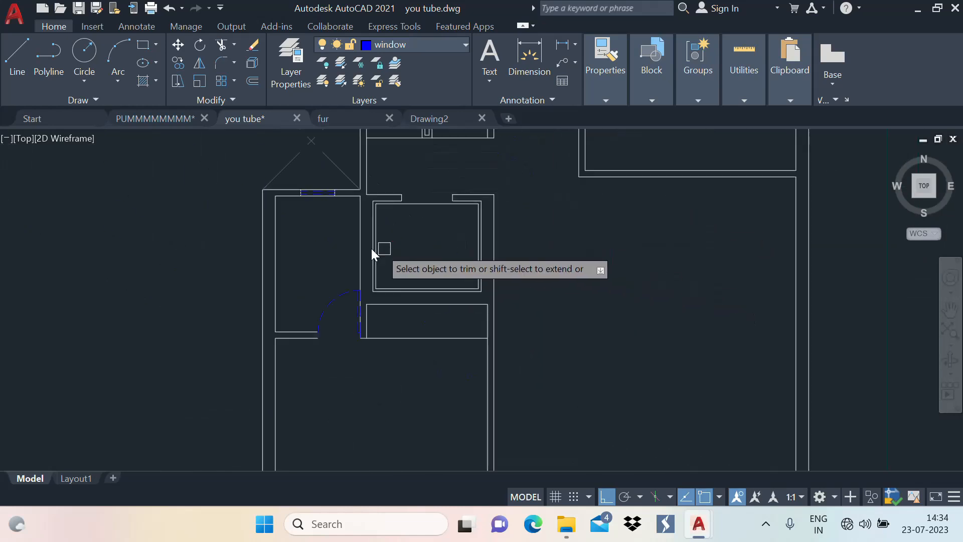
{"action": "middle_click_drag", "start_coordinate": [455, 351], "coordinate": [399, 424]}
{"action": "scroll", "coordinate": [468, 188], "scroll_direction": "down", "scroll_amount": 2}
{"action": "middle_click_drag", "start_coordinate": [493, 244], "coordinate": [438, 429]}
{"action": "middle_click_drag", "start_coordinate": [511, 222], "coordinate": [448, 415]}
{"action": "key", "text": "Escape"}
Step: Compare the balconies, duct and toilet in the upper part of the plan with the PUMMMMMMM reference drawing
{"action": "scroll", "coordinate": [406, 343], "scroll_direction": "up", "scroll_amount": 2}
{"action": "middle_click_drag", "start_coordinate": [406, 344], "coordinate": [499, 280]}
{"action": "scroll", "coordinate": [333, 288], "scroll_direction": "down", "scroll_amount": 2}
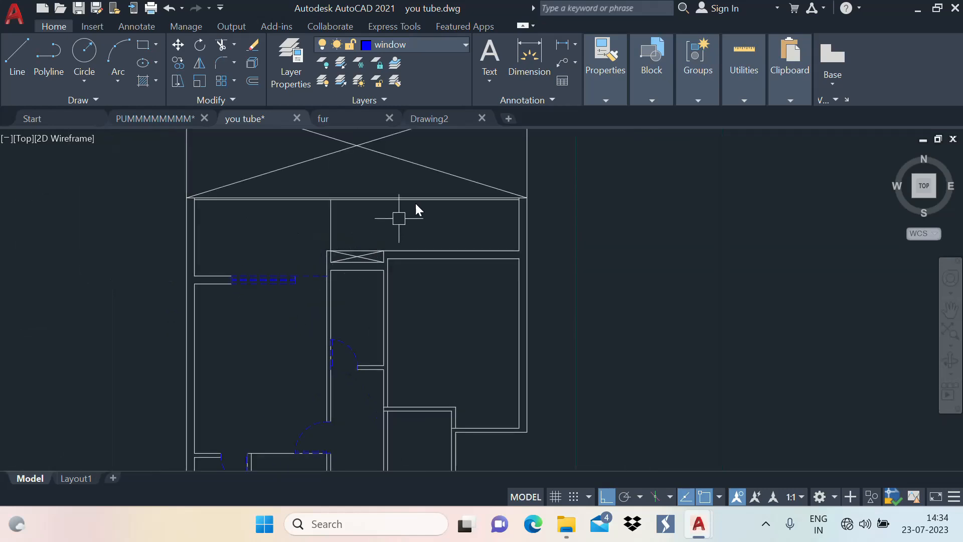
{"action": "middle_click_drag", "start_coordinate": [462, 329], "coordinate": [474, 305]}
{"action": "left_click", "coordinate": [176, 118]}
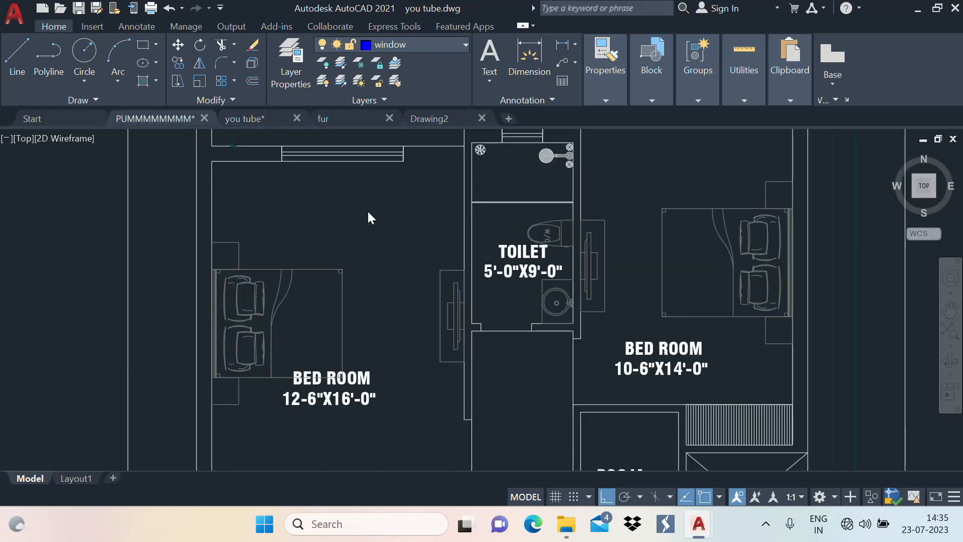
{"action": "scroll", "coordinate": [541, 252], "scroll_direction": "down", "scroll_amount": 5}
{"action": "scroll", "coordinate": [342, 271], "scroll_direction": "up", "scroll_amount": 5}
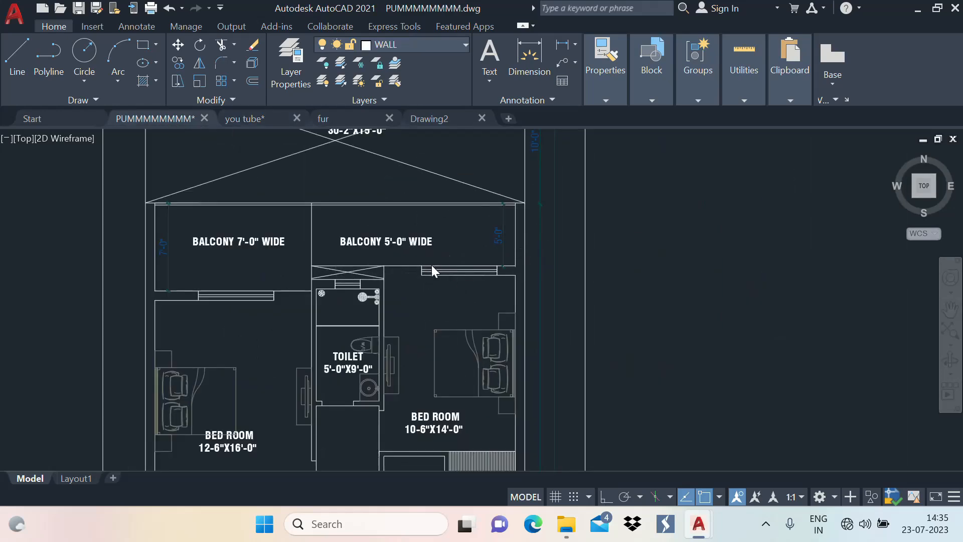
{"action": "scroll", "coordinate": [431, 266], "scroll_direction": "up", "scroll_amount": 6}
Step: In the you tube drawing, draw a vertical line across the toilet's upper wall from its midpoint to the crossed duct
{"action": "left_click", "coordinate": [248, 119]}
{"action": "scroll", "coordinate": [468, 255], "scroll_direction": "down", "scroll_amount": 4}
{"action": "scroll", "coordinate": [381, 333], "scroll_direction": "up", "scroll_amount": 4}
{"action": "scroll", "coordinate": [396, 326], "scroll_direction": "up", "scroll_amount": 2}
{"action": "scroll", "coordinate": [428, 306], "scroll_direction": "down", "scroll_amount": 6}
{"action": "middle_click_drag", "start_coordinate": [416, 347], "coordinate": [363, 436]}
{"action": "scroll", "coordinate": [464, 246], "scroll_direction": "up", "scroll_amount": 8}
{"action": "middle_click_drag", "start_coordinate": [463, 271], "coordinate": [436, 324]}
{"action": "scroll", "coordinate": [436, 324], "scroll_direction": "up", "scroll_amount": 2}
{"action": "type", "text": "l"}
{"action": "key", "text": "Return"}
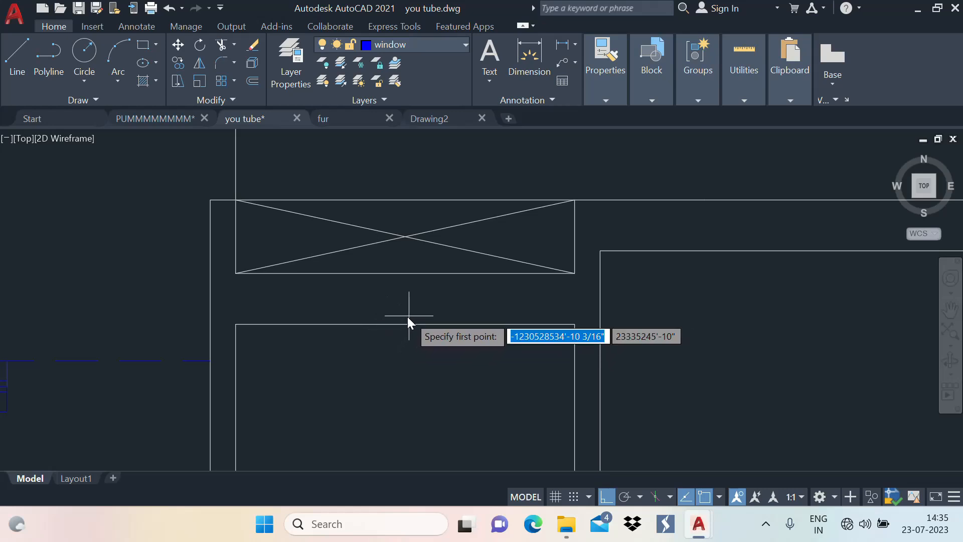
{"action": "left_click", "coordinate": [405, 324]}
{"action": "left_click", "coordinate": [405, 273]}
{"action": "key", "text": "Escape"}
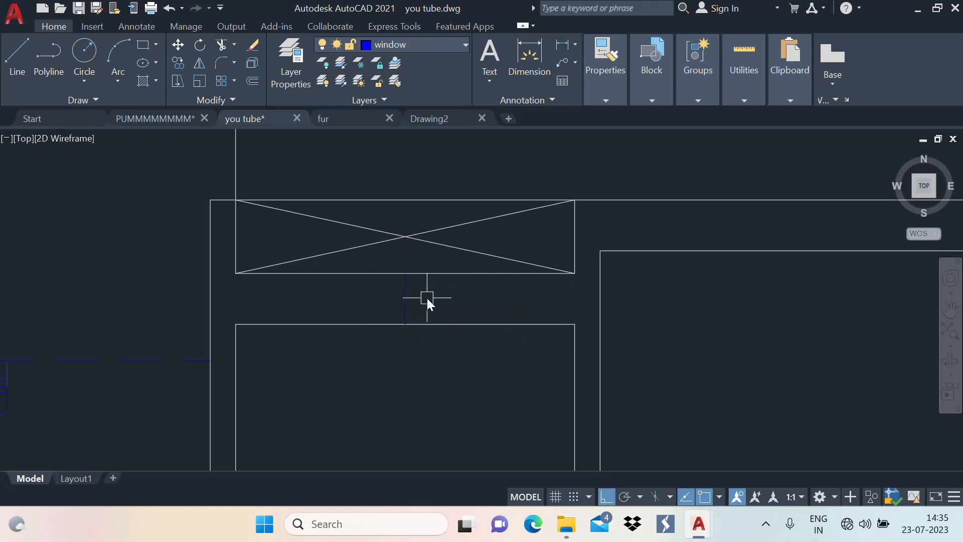
Step: Offset the vertical centre line 1' to both sides as the toilet window's edges and delete the centre line
{"action": "type", "text": "o"}
{"action": "key", "text": "Return"}
{"action": "key", "text": "Return"}
{"action": "left_click", "coordinate": [406, 306]}
{"action": "type", "text": "1'"}
{"action": "key", "text": "Return"}
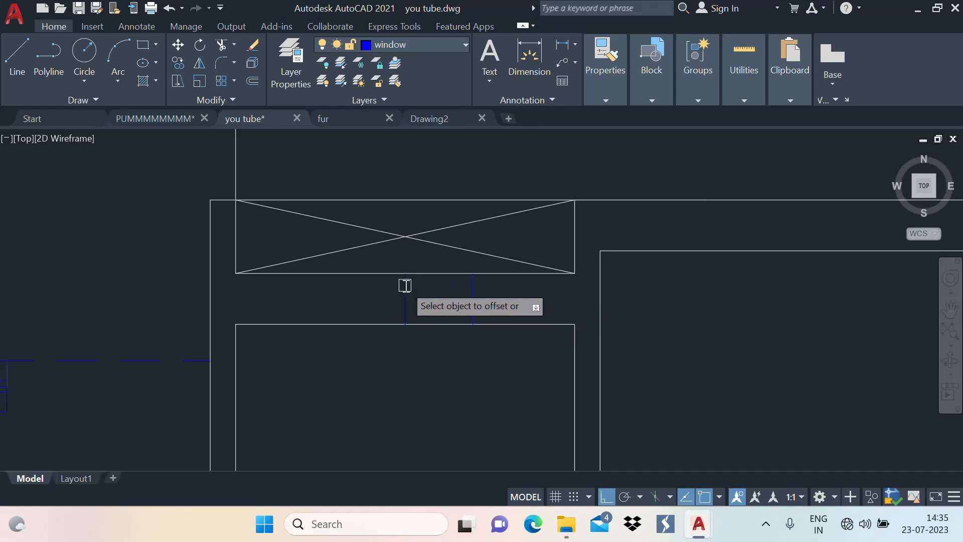
{"action": "left_click", "coordinate": [404, 287]}
{"action": "type", "text": "1'"}
{"action": "key", "text": "Return"}
{"action": "key", "text": "Escape"}
{"action": "left_click", "coordinate": [406, 305]}
{"action": "key", "text": "Delete"}
Step: Draw a horizontal line between the midpoints of the toilet window's two edges
{"action": "type", "text": "l"}
{"action": "key", "text": "Return"}
{"action": "left_click", "coordinate": [338, 298]}
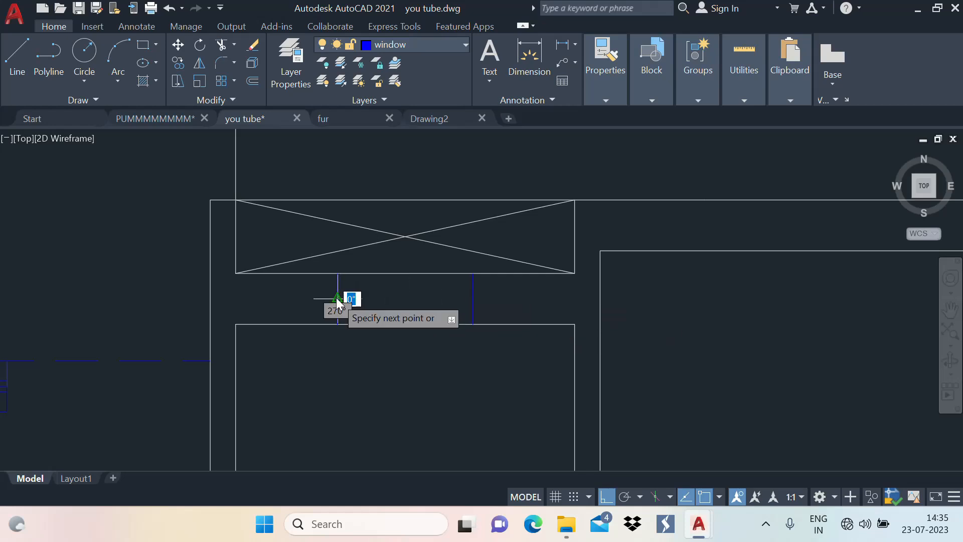
{"action": "left_click", "coordinate": [472, 299]}
{"action": "key", "text": "Return"}
{"action": "key", "text": "Return"}
{"action": "key", "text": "Escape"}
Step: Offset the toilet window's horizontal middle line 1" upward and 1" downward
{"action": "type", "text": "o"}
{"action": "key", "text": "Return"}
{"action": "key", "text": "Return"}
{"action": "left_click", "coordinate": [377, 297]}
{"action": "scroll", "coordinate": [390, 288], "scroll_direction": "up", "scroll_amount": 2}
{"action": "type", "text": "1"}
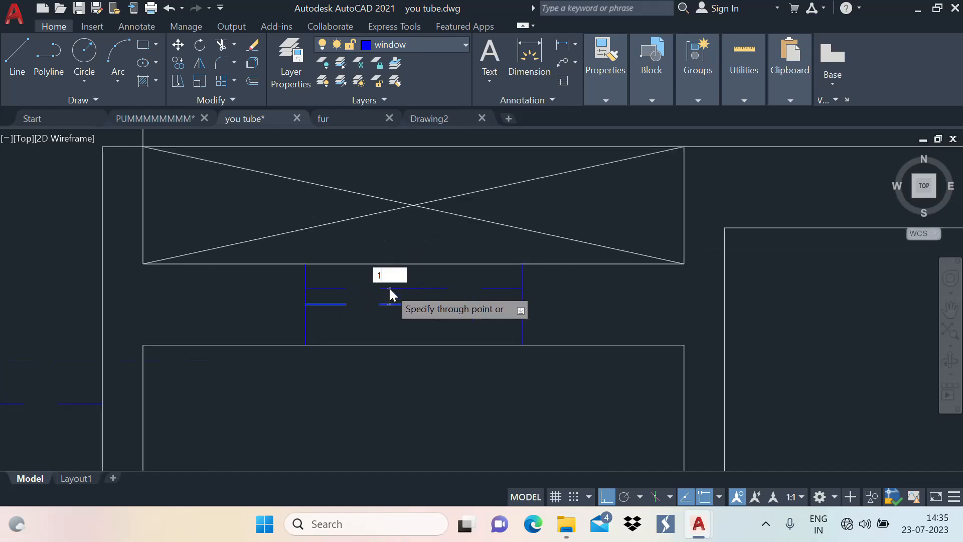
{"action": "key", "text": "Return"}
{"action": "left_click", "coordinate": [399, 303]}
{"action": "type", "text": "1"}
{"action": "key", "text": "Return"}
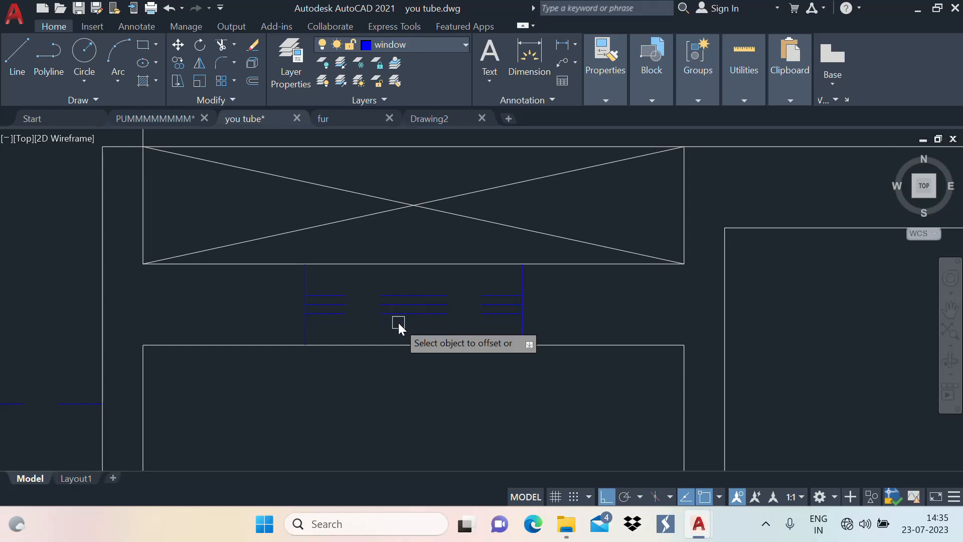
Step: Delete the horizontal centre line between the two offset lines of the toilet window
{"action": "left_click", "coordinate": [424, 305]}
{"action": "key", "text": "Delete"}
{"action": "scroll", "coordinate": [525, 225], "scroll_direction": "down", "scroll_amount": 3}
{"action": "scroll", "coordinate": [531, 282], "scroll_direction": "up", "scroll_amount": 1}
{"action": "middle_click_drag", "start_coordinate": [531, 282], "coordinate": [550, 243]}
{"action": "scroll", "coordinate": [550, 243], "scroll_direction": "up", "scroll_amount": 1}
Step: Extend the inner line of the upper-right bedroom's left wall up to the outer line of its top wall
{"action": "scroll", "coordinate": [557, 238], "scroll_direction": "down", "scroll_amount": 4}
{"action": "scroll", "coordinate": [562, 266], "scroll_direction": "up", "scroll_amount": 2}
{"action": "scroll", "coordinate": [627, 288], "scroll_direction": "down", "scroll_amount": 2}
{"action": "middle_click_drag", "start_coordinate": [649, 296], "coordinate": [492, 309]}
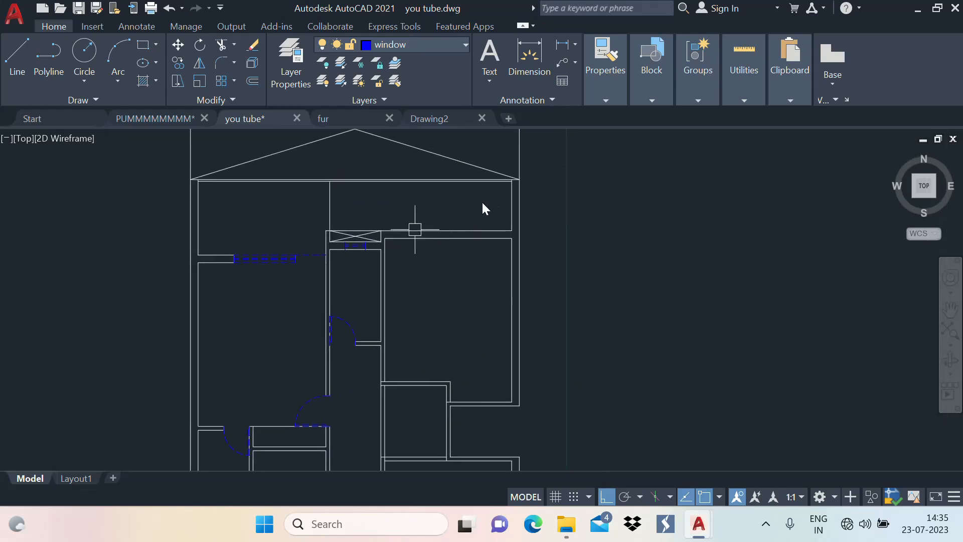
{"action": "scroll", "coordinate": [402, 239], "scroll_direction": "up", "scroll_amount": 2}
{"action": "scroll", "coordinate": [430, 230], "scroll_direction": "up", "scroll_amount": 2}
{"action": "middle_click_drag", "start_coordinate": [486, 251], "coordinate": [596, 243]}
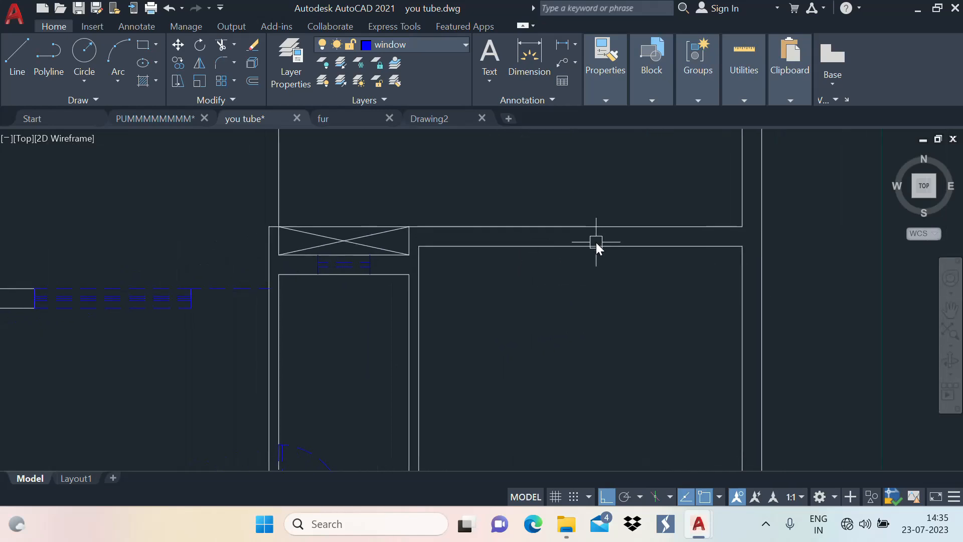
{"action": "type", "text": "Ex"}
{"action": "key", "text": "Return"}
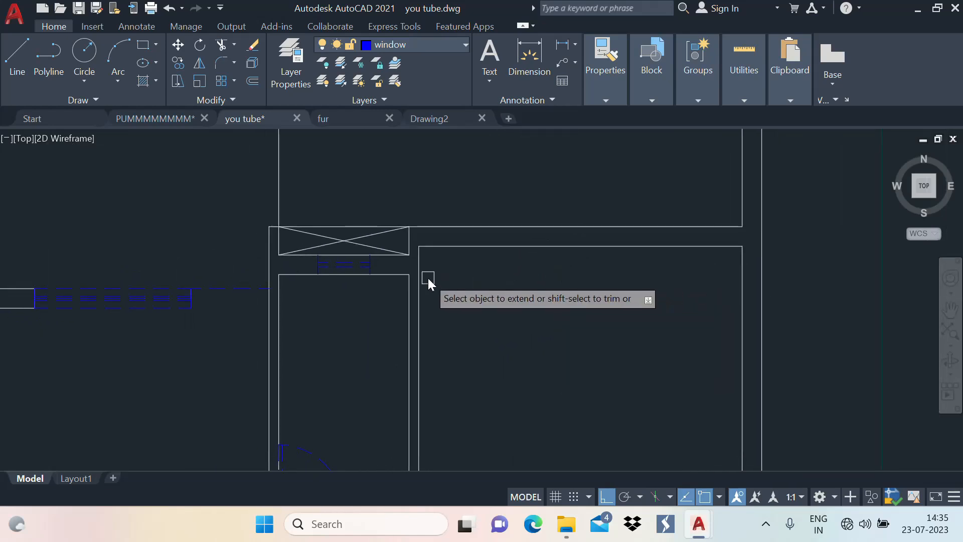
{"action": "left_click", "coordinate": [418, 269]}
Step: Offset the extended wall line 36" to the right, and offset that copy a further 72" to the right
{"action": "type", "text": "o"}
{"action": "key", "text": "Return"}
{"action": "key", "text": "Return"}
{"action": "left_click", "coordinate": [420, 265]}
{"action": "type", "text": "36"}
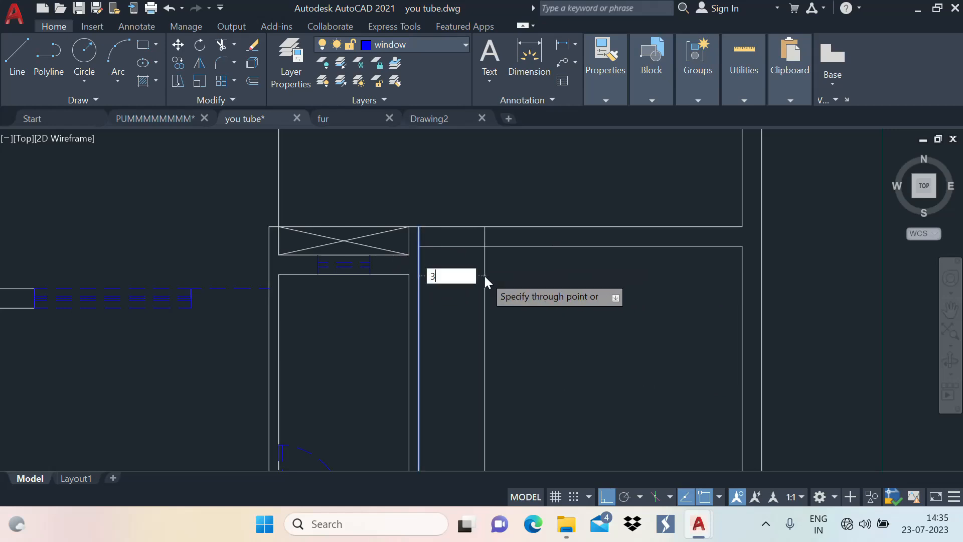
{"action": "key", "text": "Return"}
{"action": "left_click", "coordinate": [498, 275]}
{"action": "type", "text": "72"}
{"action": "key", "text": "Return"}
Step: Trim the top wall lines to form the 36" opening beside the duct and trim the offset lines below the wall
{"action": "type", "text": "tr"}
{"action": "key", "text": "Return"}
{"action": "left_click", "coordinate": [463, 248]}
{"action": "left_click", "coordinate": [470, 227]}
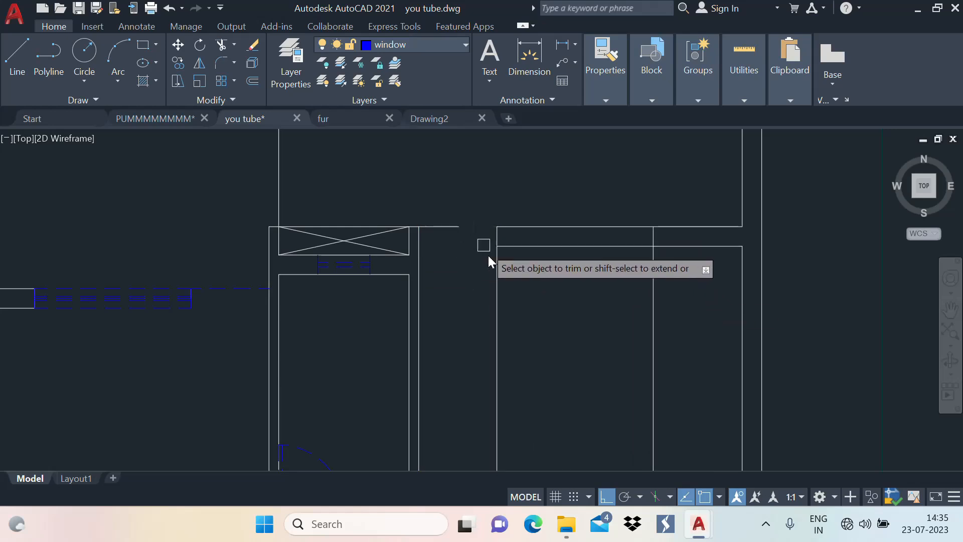
{"action": "left_click", "coordinate": [441, 224]}
{"action": "scroll", "coordinate": [507, 188], "scroll_direction": "down", "scroll_amount": 2}
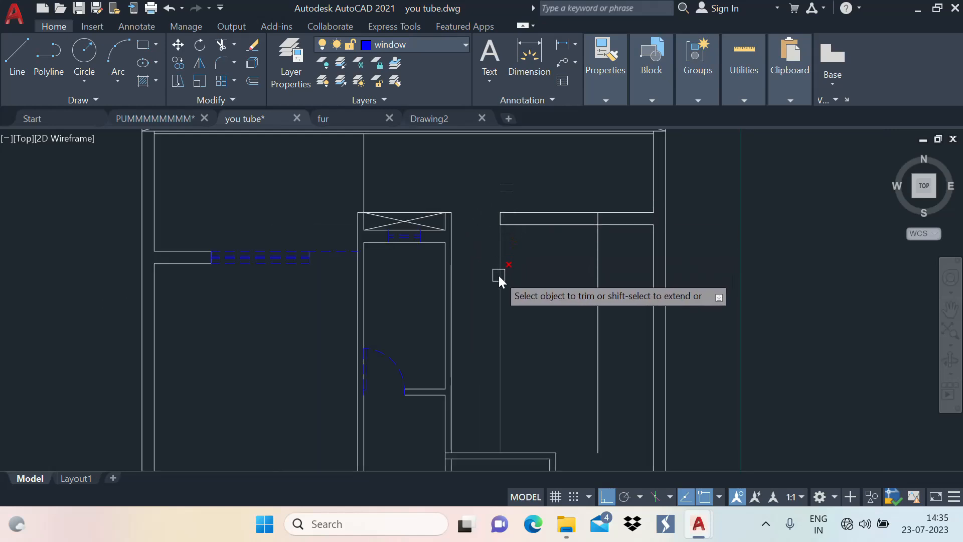
{"action": "left_click", "coordinate": [600, 270]}
{"action": "scroll", "coordinate": [326, 258], "scroll_direction": "up", "scroll_amount": 3}
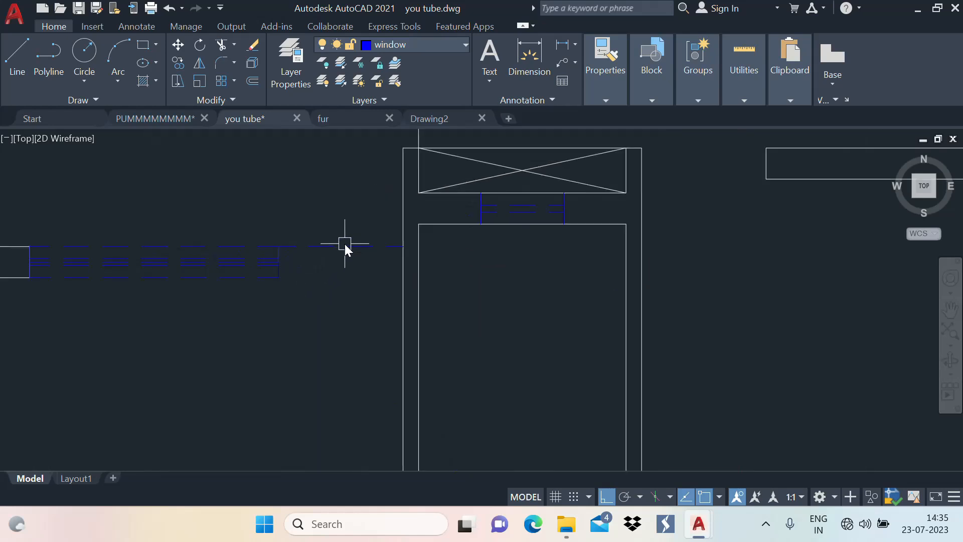
Step: Draw a horizontal line across the upper edge of the 36" opening, from the wall end to the duct wall corner
{"action": "scroll", "coordinate": [444, 286], "scroll_direction": "down", "scroll_amount": 4}
{"action": "scroll", "coordinate": [549, 242], "scroll_direction": "up", "scroll_amount": 2}
{"action": "middle_click_drag", "start_coordinate": [550, 242], "coordinate": [534, 312]}
{"action": "type", "text": "l"}
{"action": "key", "text": "Return"}
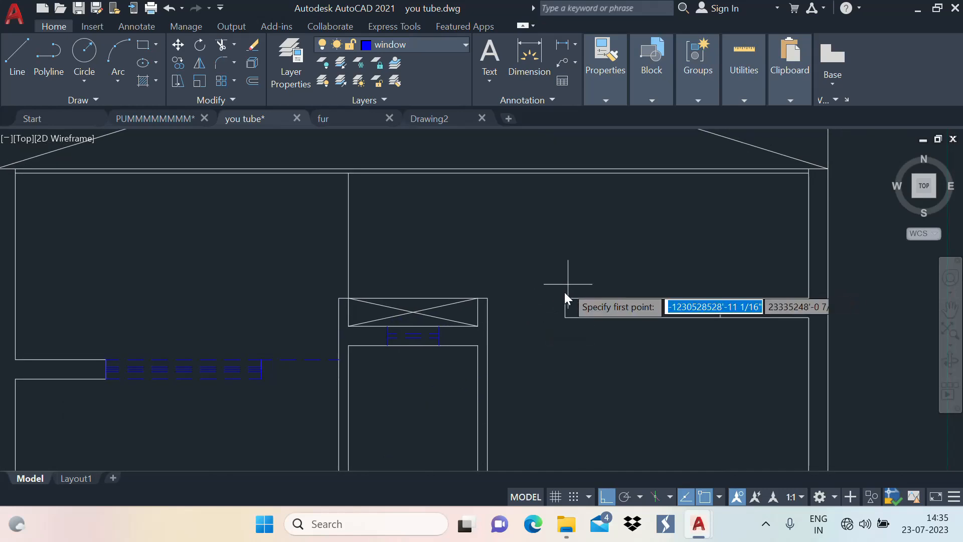
{"action": "left_click", "coordinate": [567, 302]}
{"action": "scroll", "coordinate": [489, 303], "scroll_direction": "up", "scroll_amount": 3}
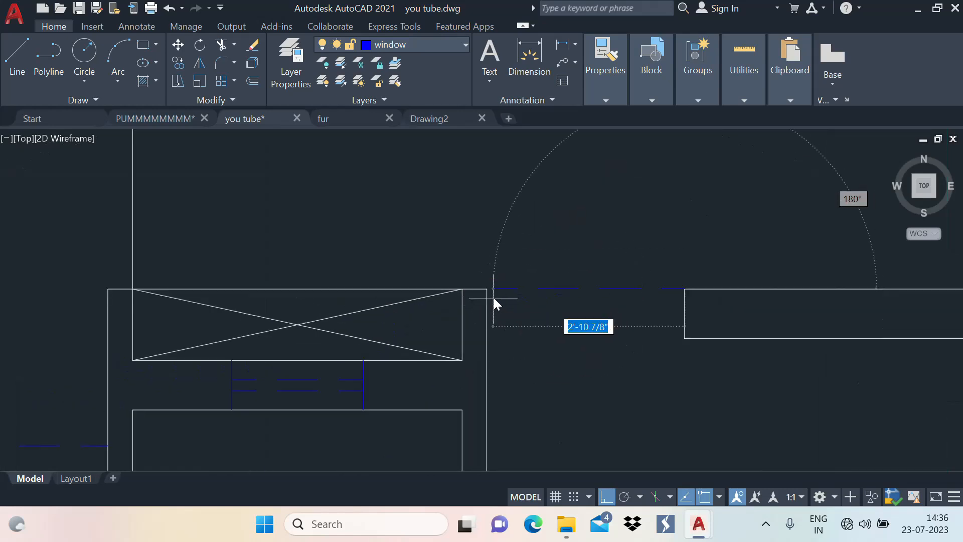
{"action": "left_click", "coordinate": [484, 288]}
{"action": "key", "text": "Escape"}
Step: Copy the upper-left bedroom's window to the end of the upper-right bedroom's top wall, next to the door opening
{"action": "scroll", "coordinate": [557, 244], "scroll_direction": "down", "scroll_amount": 6}
{"action": "scroll", "coordinate": [637, 260], "scroll_direction": "up", "scroll_amount": 2}
{"action": "scroll", "coordinate": [646, 253], "scroll_direction": "down", "scroll_amount": 2}
{"action": "left_click", "coordinate": [355, 318]}
{"action": "left_click", "coordinate": [333, 267]}
{"action": "type", "text": "m"}
{"action": "key", "text": "Return"}
{"action": "left_click", "coordinate": [290, 304]}
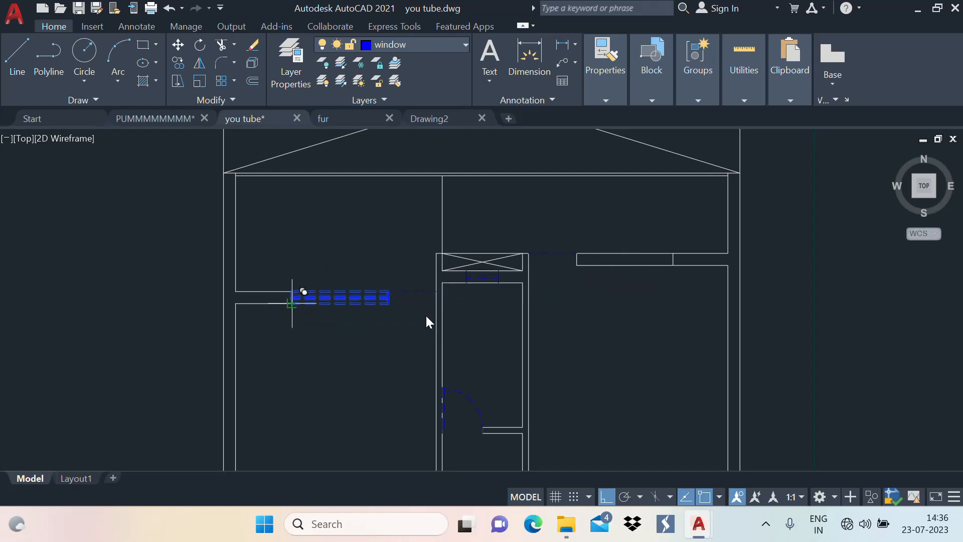
{"action": "scroll", "coordinate": [603, 255], "scroll_direction": "up", "scroll_amount": 4}
{"action": "left_click", "coordinate": [534, 279]}
{"action": "scroll", "coordinate": [572, 278], "scroll_direction": "up", "scroll_amount": 3}
{"action": "scroll", "coordinate": [602, 284], "scroll_direction": "down", "scroll_amount": 3}
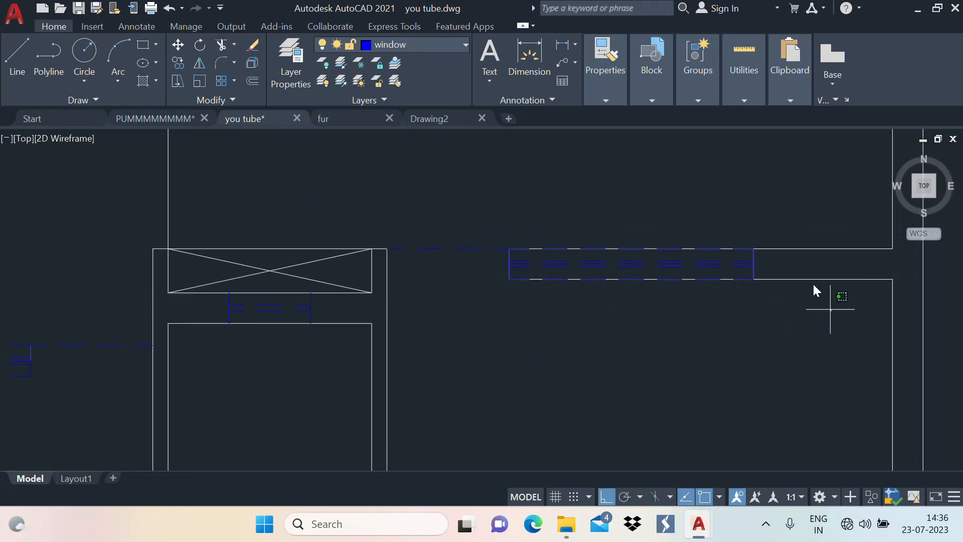
Step: Shorten both lines of the upper-right bedroom's top wall so they start at the window's right edge
{"action": "left_click", "coordinate": [687, 277]}
{"action": "left_click", "coordinate": [509, 248]}
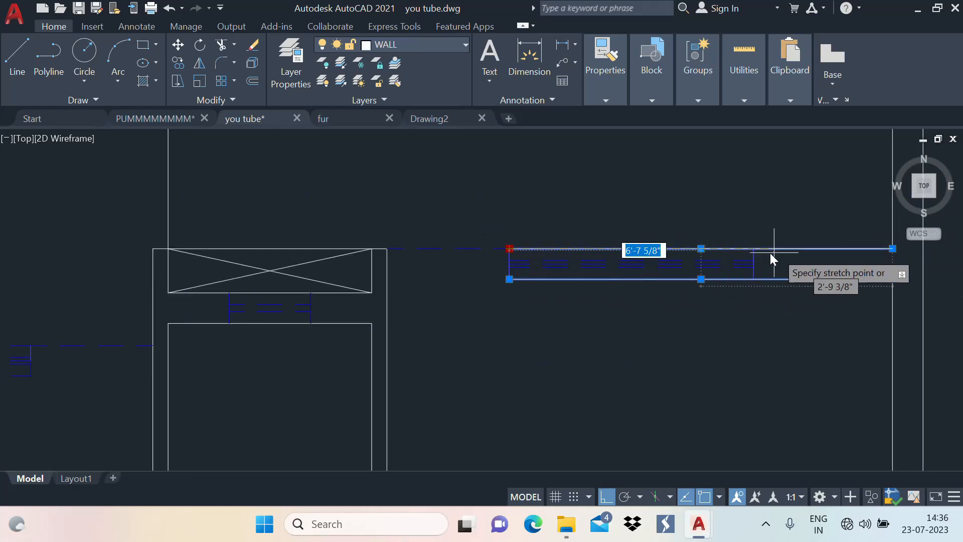
{"action": "left_click", "coordinate": [754, 248]}
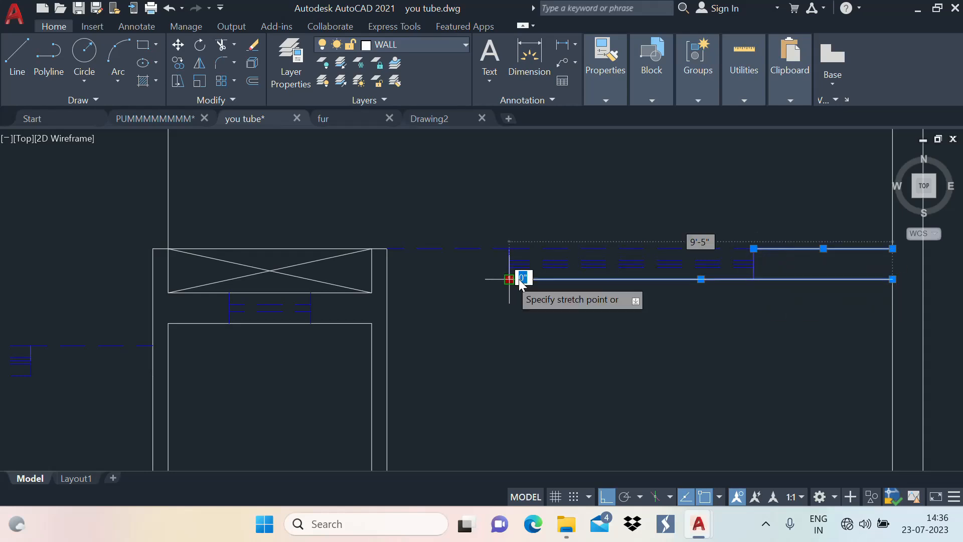
{"action": "left_click", "coordinate": [750, 279]}
{"action": "key", "text": "Escape"}
{"action": "scroll", "coordinate": [600, 235], "scroll_direction": "down", "scroll_amount": 3}
{"action": "scroll", "coordinate": [582, 266], "scroll_direction": "up", "scroll_amount": 2}
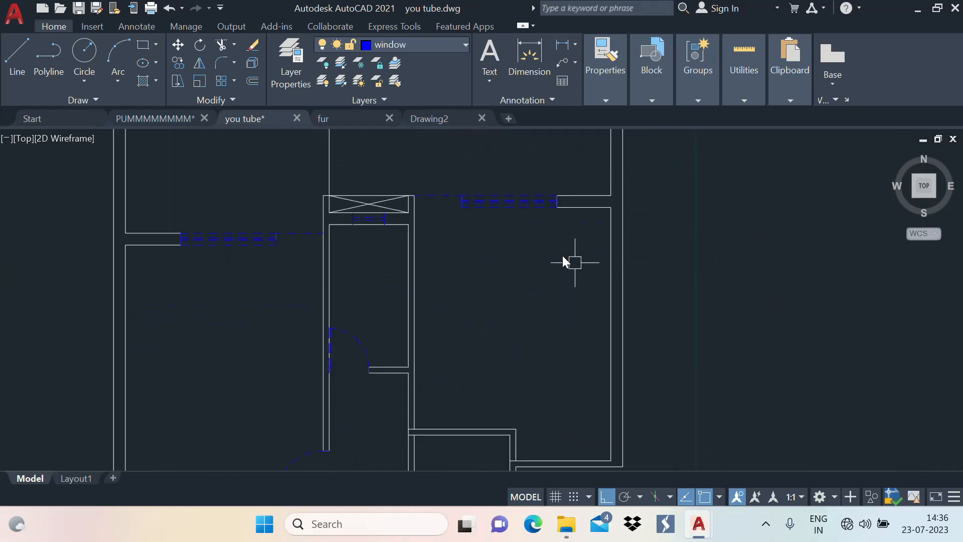
{"action": "scroll", "coordinate": [586, 201], "scroll_direction": "down", "scroll_amount": 2}
{"action": "scroll", "coordinate": [552, 281], "scroll_direction": "down", "scroll_amount": 1}
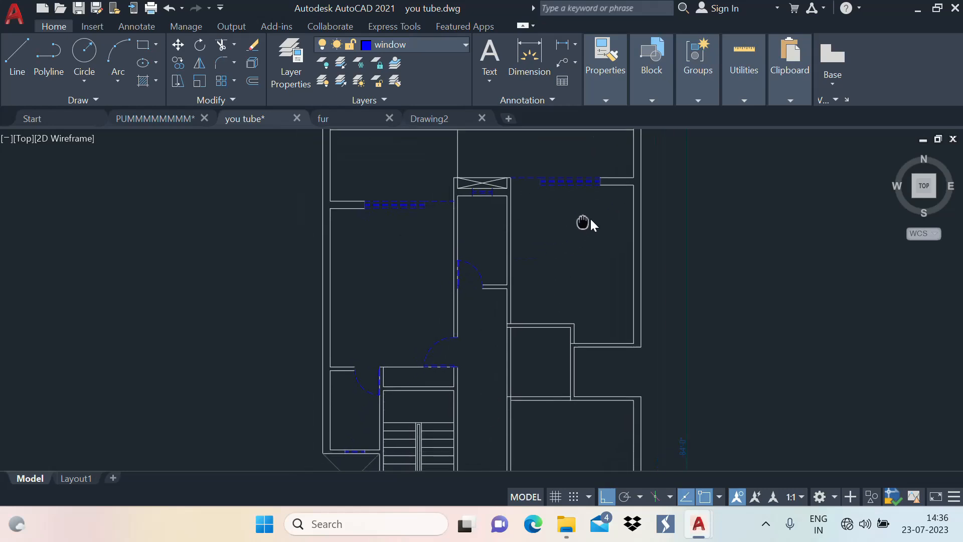
{"action": "middle_click_drag", "start_coordinate": [557, 348], "coordinate": [624, 246]}
{"action": "middle_click_drag", "start_coordinate": [728, 275], "coordinate": [640, 333]}
{"action": "scroll", "coordinate": [607, 300], "scroll_direction": "up", "scroll_amount": 2}
{"action": "scroll", "coordinate": [638, 299], "scroll_direction": "down", "scroll_amount": 2}
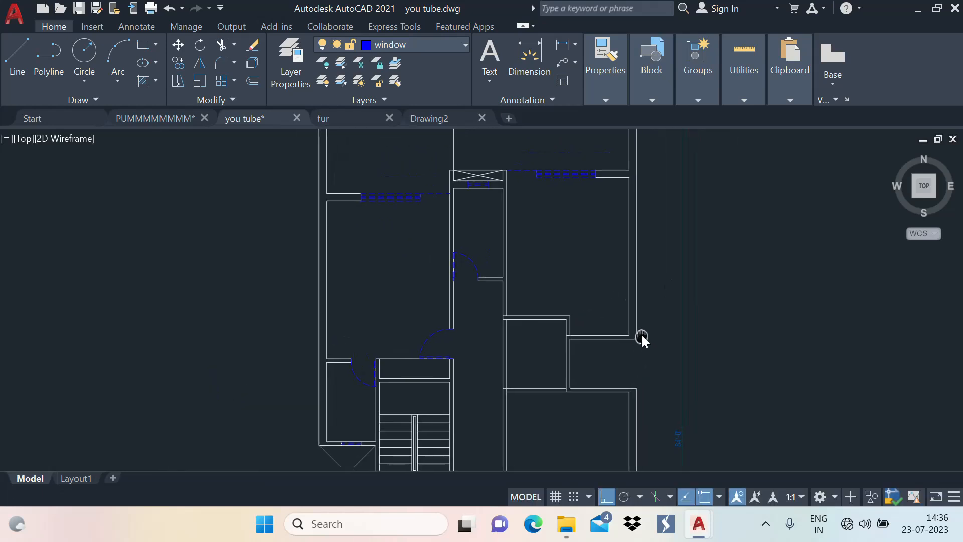
{"action": "type", "text": "l"}
{"action": "key", "text": "Return"}
{"action": "scroll", "coordinate": [585, 346], "scroll_direction": "up", "scroll_amount": 2}
{"action": "scroll", "coordinate": [587, 351], "scroll_direction": "up", "scroll_amount": 2}
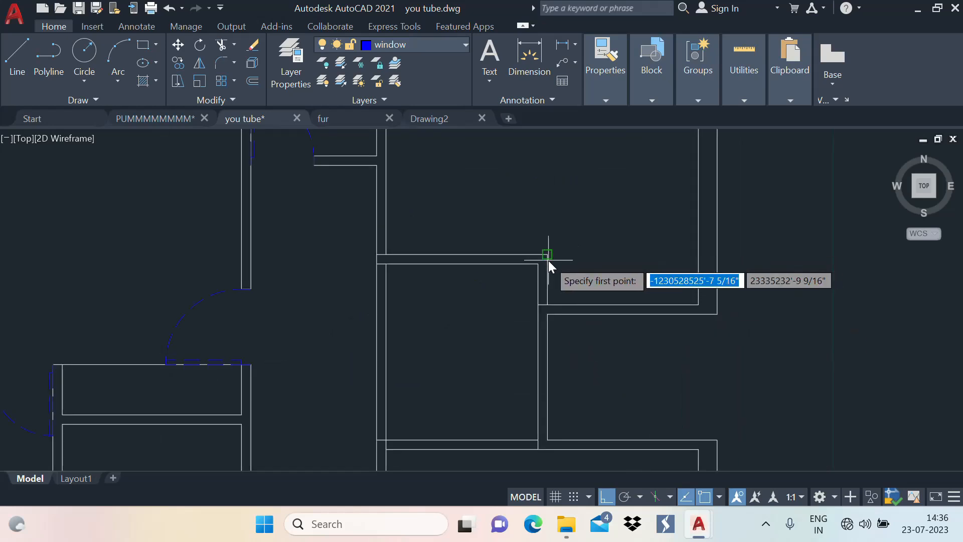
{"action": "left_click", "coordinate": [548, 255]}
{"action": "key", "text": "Escape"}
Step: Measure the inner height of the small pooja room below the upper-right bedroom with a dimension
{"action": "scroll", "coordinate": [597, 206], "scroll_direction": "down", "scroll_amount": 5}
{"action": "scroll", "coordinate": [597, 206], "scroll_direction": "up", "scroll_amount": 2}
{"action": "scroll", "coordinate": [654, 250], "scroll_direction": "up", "scroll_amount": 2}
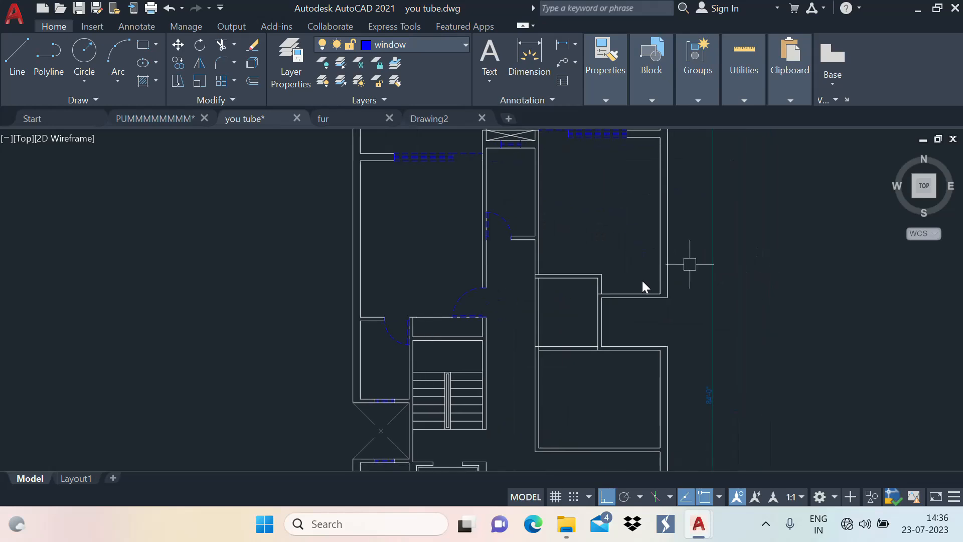
{"action": "scroll", "coordinate": [561, 258], "scroll_direction": "up", "scroll_amount": 3}
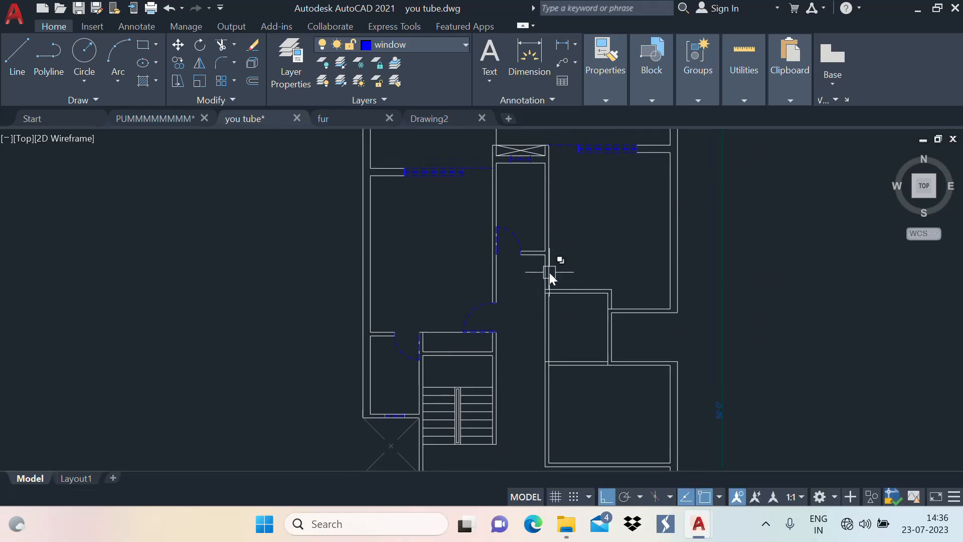
{"action": "scroll", "coordinate": [576, 293], "scroll_direction": "down", "scroll_amount": 5}
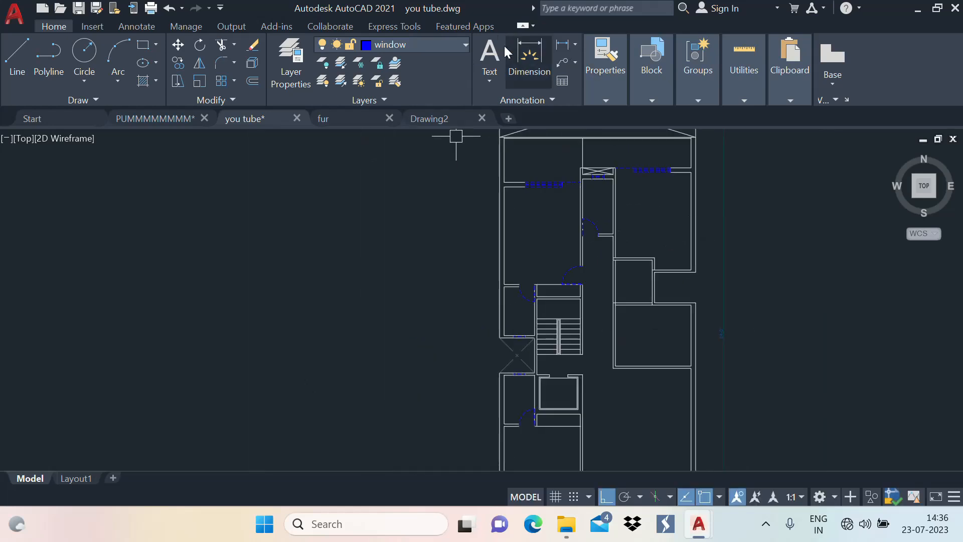
{"action": "left_click", "coordinate": [539, 74]}
{"action": "scroll", "coordinate": [652, 251], "scroll_direction": "up", "scroll_amount": 4}
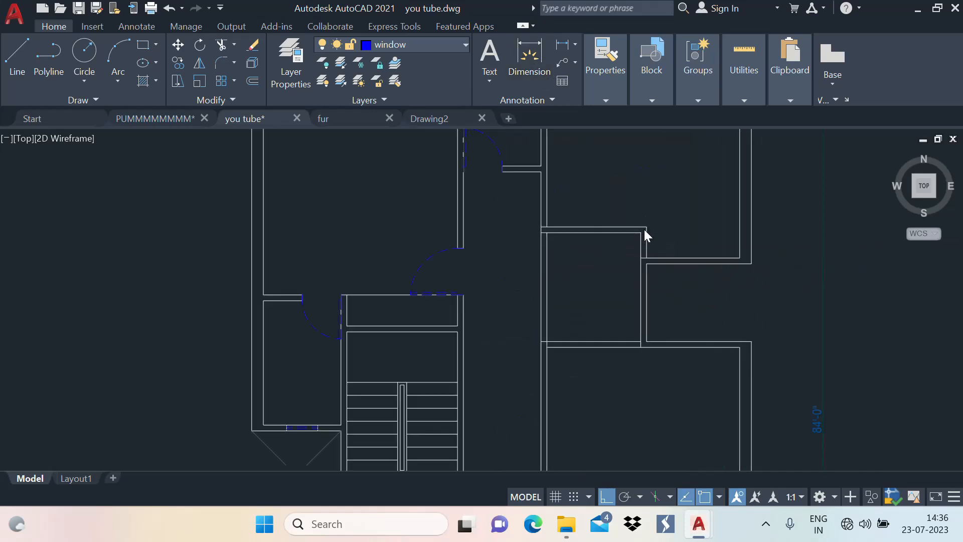
{"action": "left_click", "coordinate": [643, 237]}
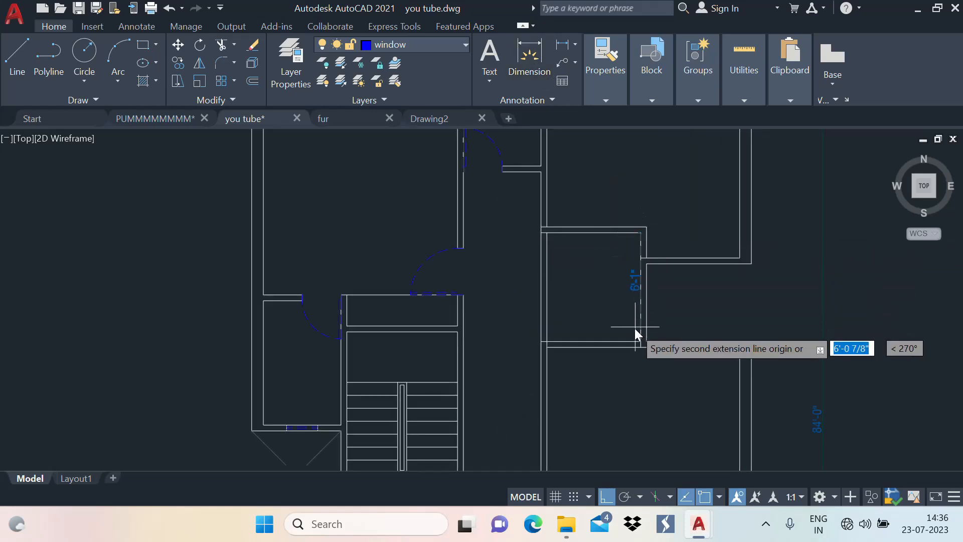
{"action": "scroll", "coordinate": [637, 336], "scroll_direction": "up", "scroll_amount": 4}
{"action": "left_click", "coordinate": [644, 363]}
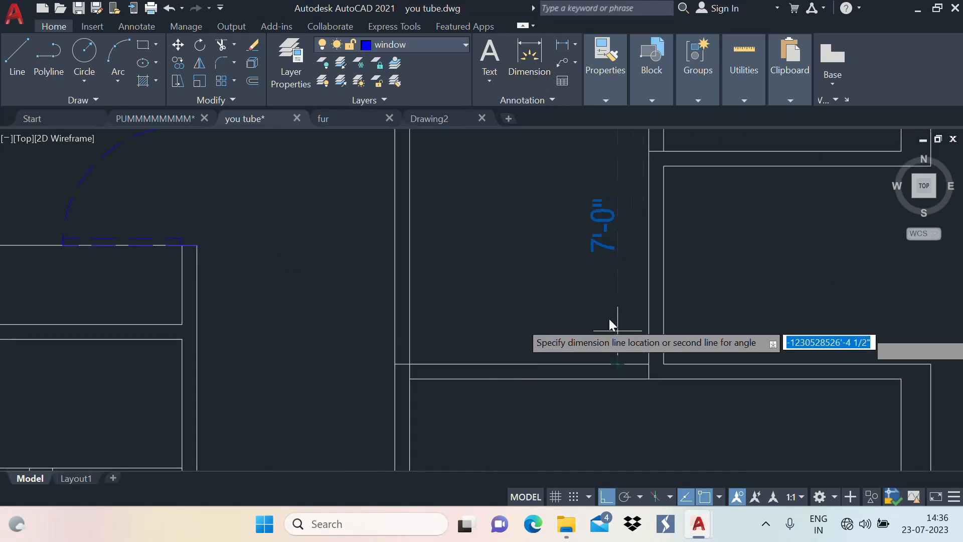
{"action": "left_click", "coordinate": [628, 285]}
{"action": "scroll", "coordinate": [414, 189], "scroll_direction": "down", "scroll_amount": 4}
Step: Check the pooja room and shaft layout in the PUMMMMMMM reference plan and return to the you tube drawing
{"action": "left_click", "coordinate": [160, 119]}
{"action": "scroll", "coordinate": [451, 251], "scroll_direction": "down", "scroll_amount": 4}
{"action": "middle_click_drag", "start_coordinate": [467, 263], "coordinate": [483, 197]}
{"action": "scroll", "coordinate": [456, 316], "scroll_direction": "up", "scroll_amount": 4}
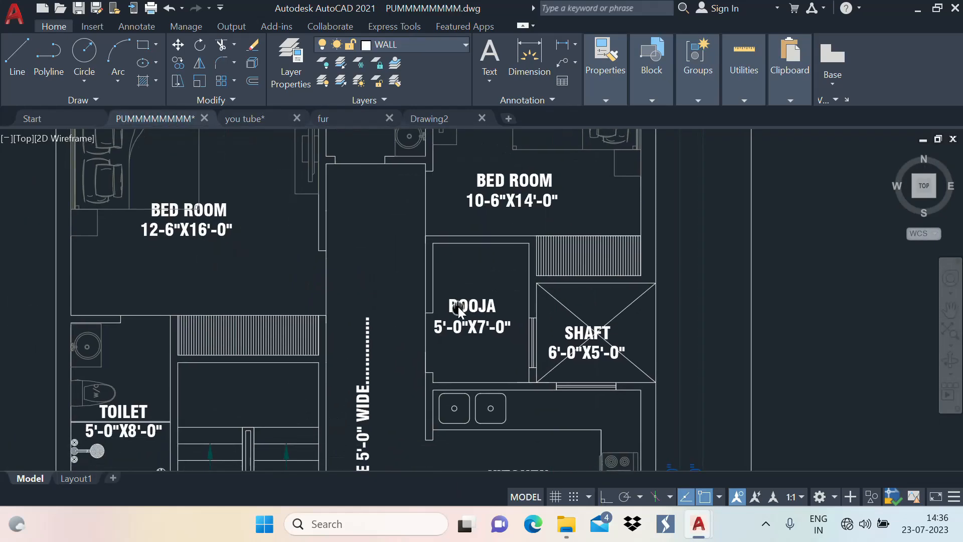
{"action": "left_click", "coordinate": [246, 119]}
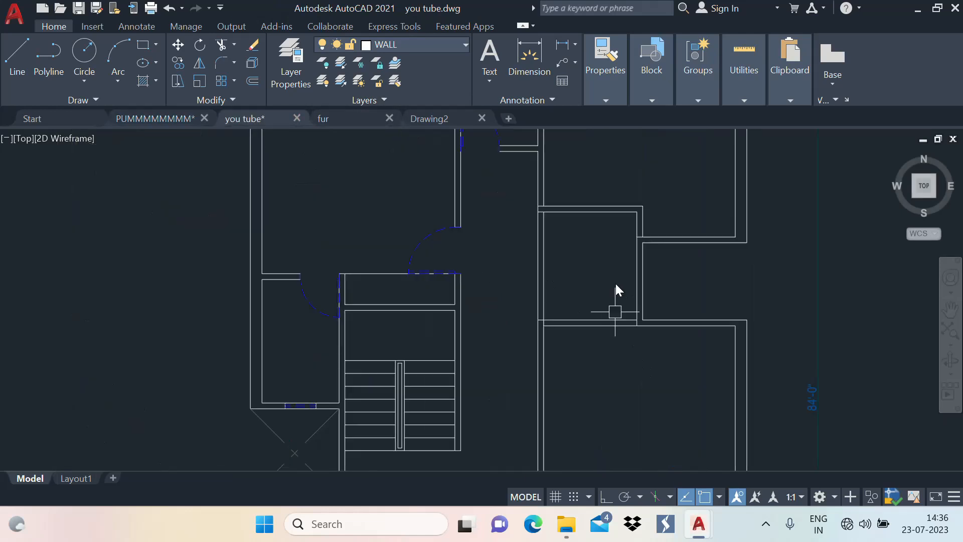
Step: Measure the inner width of the pooja room with a dimension
{"action": "left_click", "coordinate": [532, 55]}
{"action": "scroll", "coordinate": [600, 212], "scroll_direction": "up", "scroll_amount": 3}
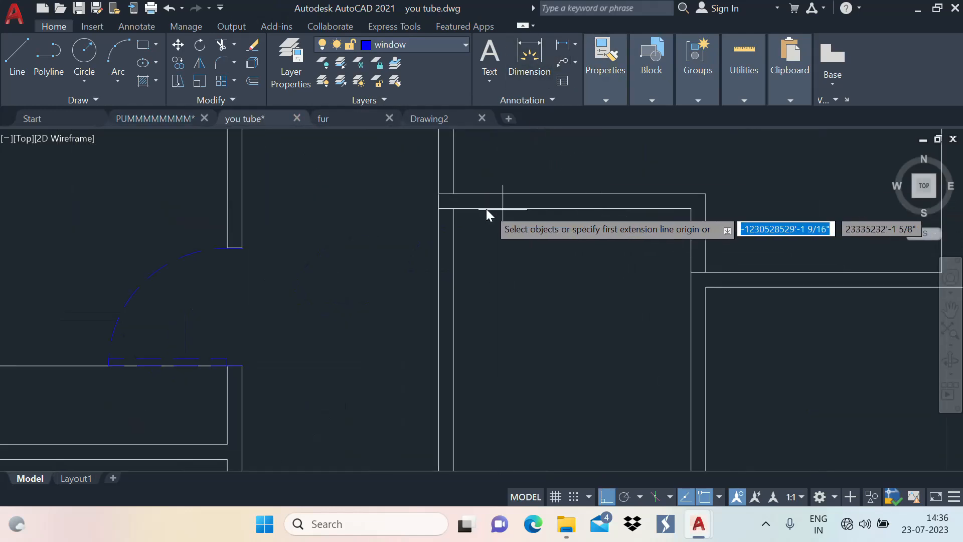
{"action": "left_click", "coordinate": [454, 208]}
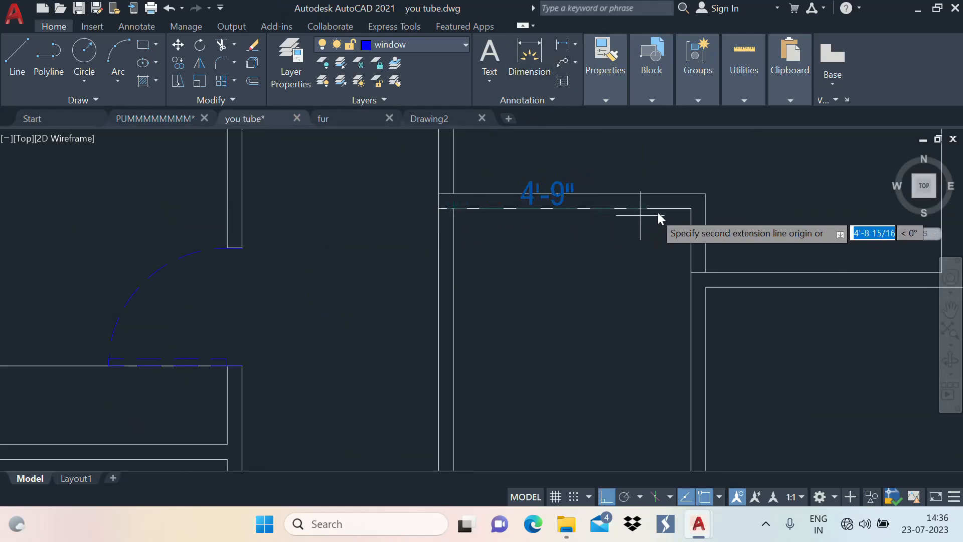
{"action": "left_click", "coordinate": [686, 207]}
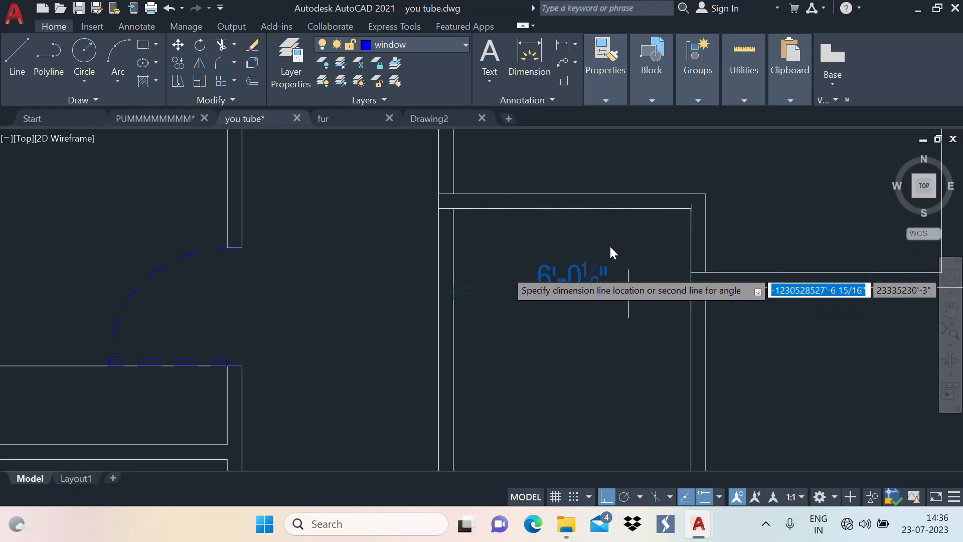
{"action": "key", "text": "Escape"}
{"action": "scroll", "coordinate": [616, 200], "scroll_direction": "down", "scroll_amount": 5}
{"action": "scroll", "coordinate": [568, 291], "scroll_direction": "down", "scroll_amount": 3}
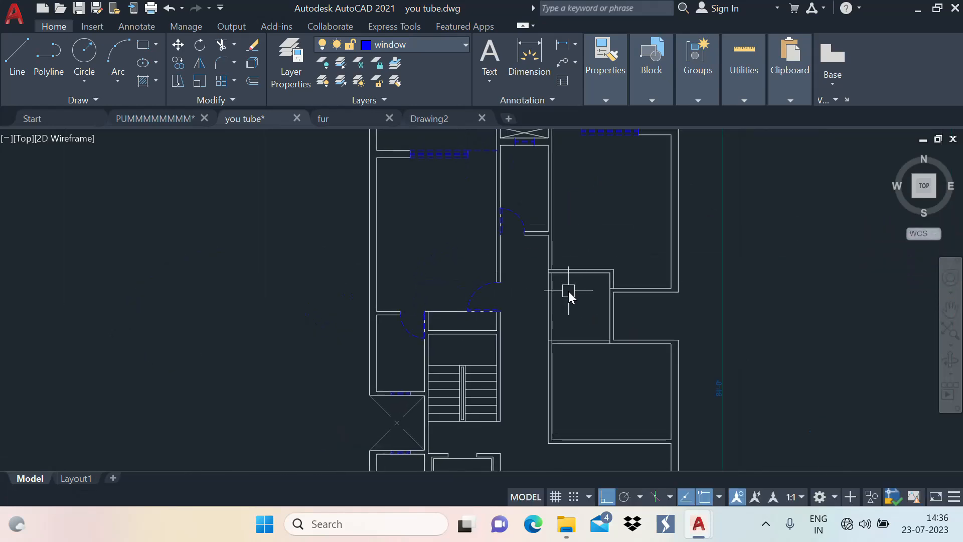
Step: Compare the bedroom entrance beside the pooja room with the PUMMMMMMM reference plan and return to the you tube drawing
{"action": "middle_click_drag", "start_coordinate": [601, 244], "coordinate": [563, 260]}
{"action": "mouse_move", "coordinate": [516, 290]}
{"action": "middle_mouse_down"}
{"action": "mouse_move", "coordinate": [578, 236]}
{"action": "mouse_move", "coordinate": [525, 251]}
{"action": "mouse_move", "coordinate": [550, 252]}
{"action": "middle_mouse_up"}
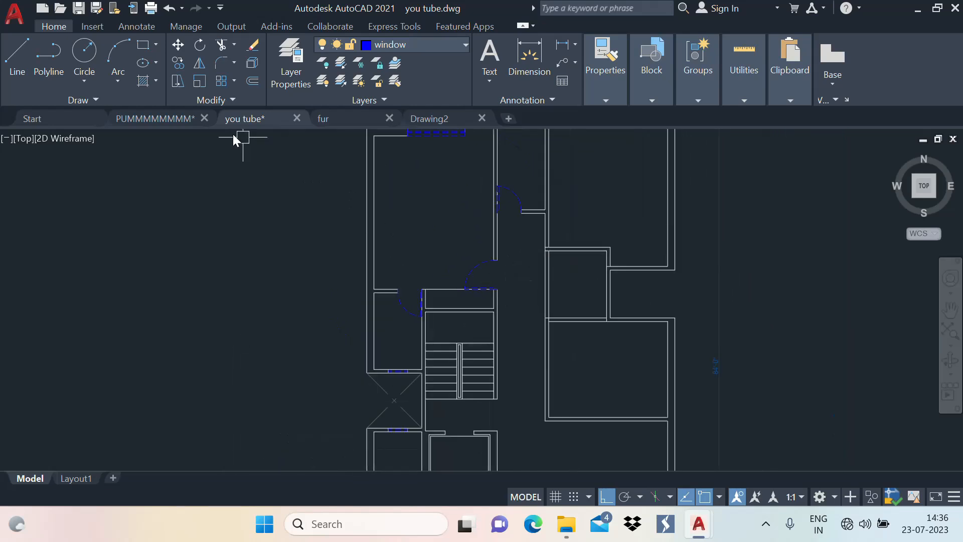
{"action": "left_click", "coordinate": [146, 117]}
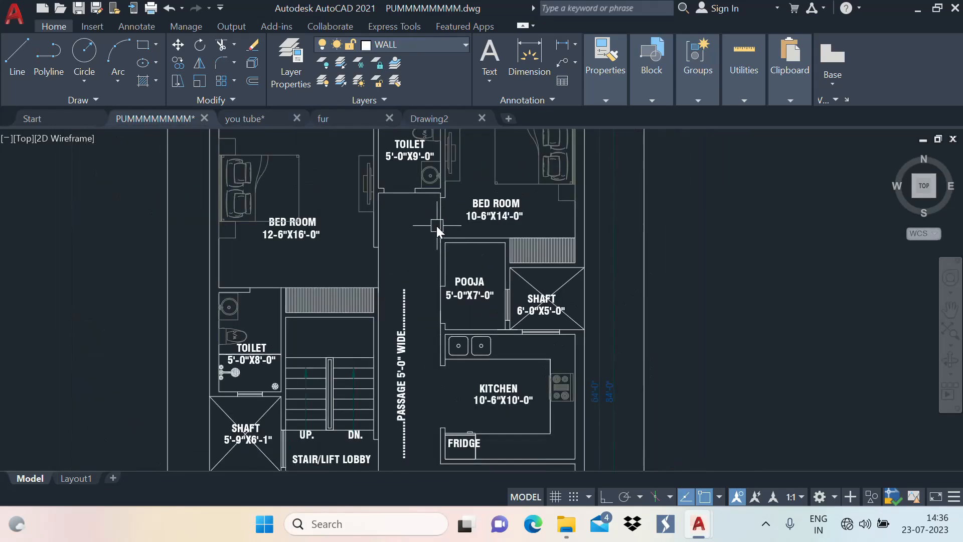
{"action": "left_click", "coordinate": [251, 122]}
Step: Offset the upper line of the pooja room's top wall 3' upward into the upper-right bedroom
{"action": "middle_click_drag", "start_coordinate": [544, 242], "coordinate": [507, 327]}
{"action": "type", "text": "ex"}
{"action": "key", "text": "Return"}
{"action": "scroll", "coordinate": [490, 297], "scroll_direction": "up", "scroll_amount": 2}
{"action": "left_click", "coordinate": [489, 297], "text": "shift"}
{"action": "key", "text": "Escape"}
{"action": "type", "text": "o"}
{"action": "key", "text": "Return"}
{"action": "key", "text": "Return"}
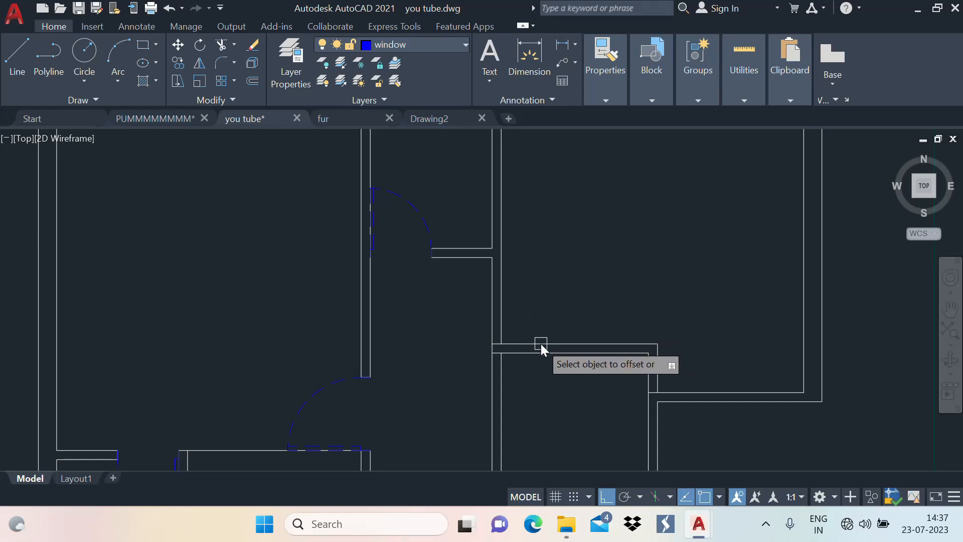
{"action": "left_click", "coordinate": [541, 344]}
{"action": "type", "text": "3'"}
{"action": "key", "text": "Return"}
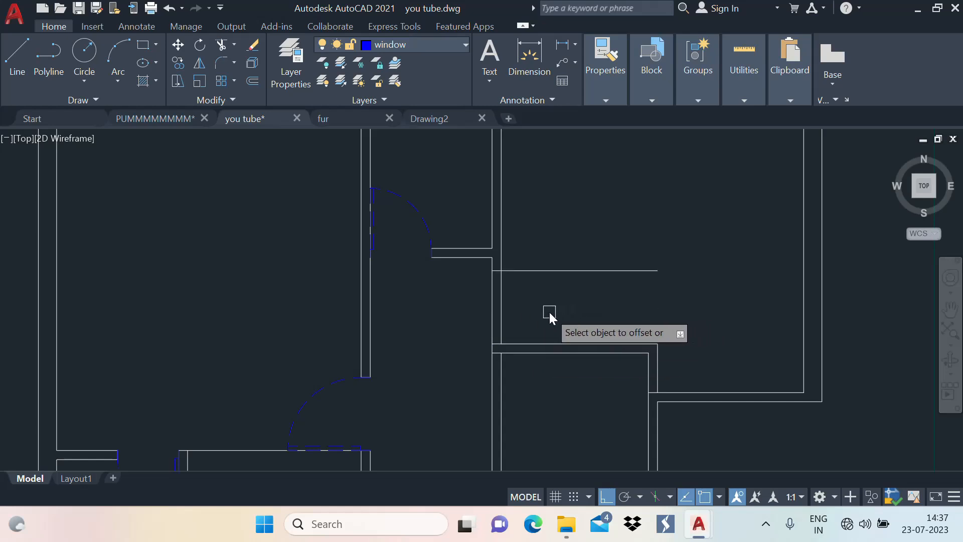
{"action": "key", "text": "Escape"}
Step: Trim the 3' offset line to the passage wall's thickness and cut both wall lines below it to open the bedroom doorway
{"action": "type", "text": "tr"}
{"action": "key", "text": "Return"}
{"action": "left_click", "coordinate": [540, 271]}
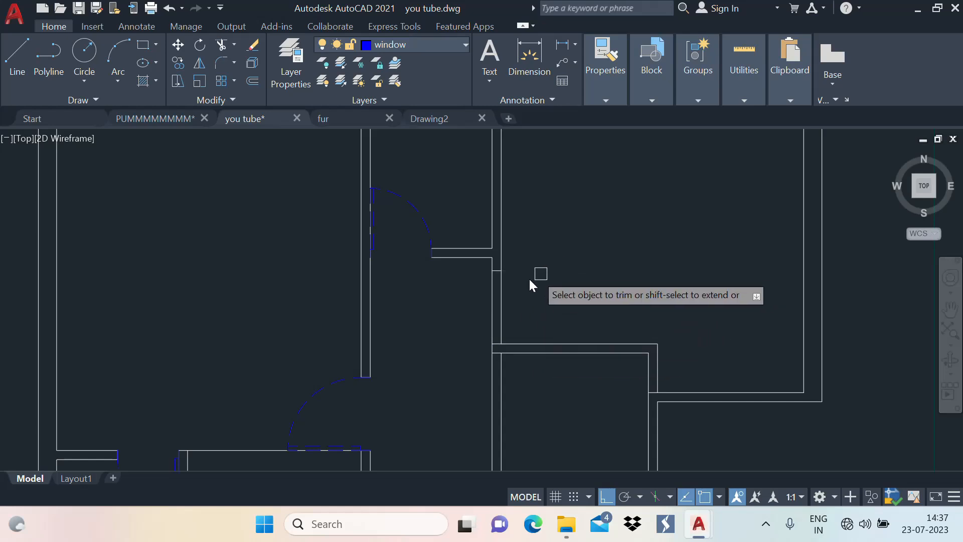
{"action": "left_click", "coordinate": [501, 299]}
{"action": "left_click", "coordinate": [492, 299]}
{"action": "type", "text": "l"}
{"action": "key", "text": "Return"}
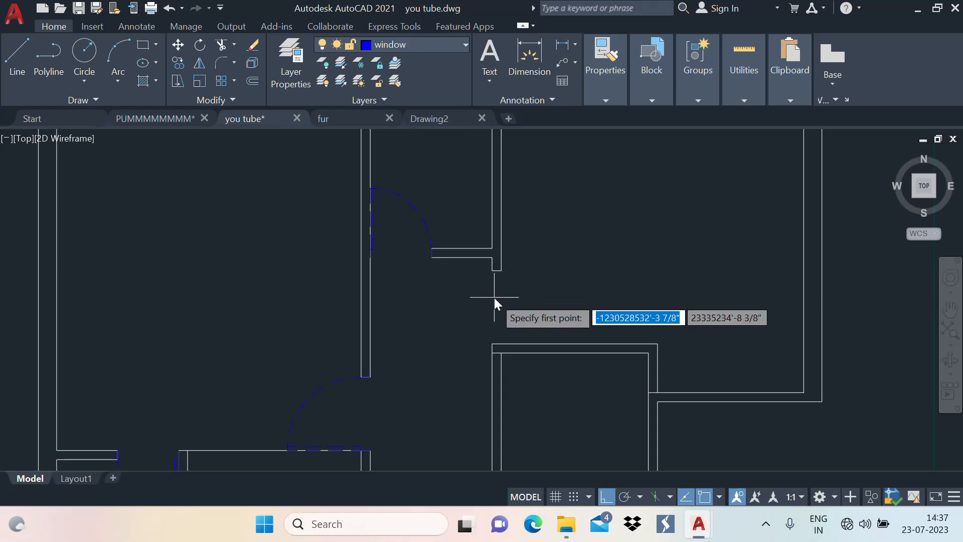
{"action": "key", "text": "Escape"}
Step: Copy the left bedroom's door above the staircase across the passage, placing it near the new doorway above the pooja room
{"action": "left_click", "coordinate": [329, 382]}
{"action": "type", "text": "co"}
{"action": "key", "text": "Return"}
{"action": "left_click", "coordinate": [364, 408]}
{"action": "left_click", "coordinate": [574, 326]}
{"action": "key", "text": "Escape"}
Step: Mirror the copied door about a vertical axis and erase the source so it swings toward the upper-right bedroom
{"action": "scroll", "coordinate": [530, 271], "scroll_direction": "down", "scroll_amount": 4}
{"action": "scroll", "coordinate": [526, 334], "scroll_direction": "up", "scroll_amount": 4}
{"action": "type", "text": "mi"}
{"action": "key", "text": "Return"}
{"action": "left_click", "coordinate": [534, 343]}
{"action": "key", "text": "Return"}
{"action": "left_click", "coordinate": [577, 386]}
{"action": "type", "text": "y"}
{"action": "key", "text": "Return"}
{"action": "left_click", "coordinate": [600, 347]}
Step: Move the mirrored door by its hinge corner onto the pooja room's upper-left wall corner in the bedroom doorway
{"action": "scroll", "coordinate": [553, 359], "scroll_direction": "up", "scroll_amount": 4}
{"action": "type", "text": "m"}
{"action": "key", "text": "Return"}
{"action": "left_click", "coordinate": [580, 333]}
{"action": "scroll", "coordinate": [581, 335], "scroll_direction": "down", "scroll_amount": 3}
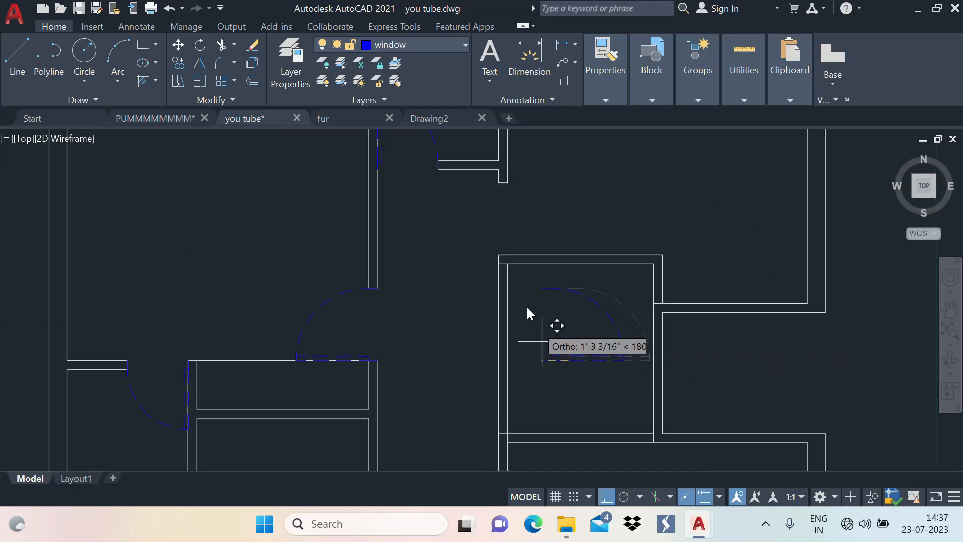
{"action": "left_click", "coordinate": [501, 253]}
Step: Trim the leftover wall stub at the pooja room's upper-left corner
{"action": "scroll", "coordinate": [573, 196], "scroll_direction": "down", "scroll_amount": 6}
{"action": "middle_click_drag", "start_coordinate": [576, 198], "coordinate": [546, 282]}
{"action": "scroll", "coordinate": [539, 302], "scroll_direction": "up", "scroll_amount": 6}
{"action": "type", "text": "tr"}
{"action": "key", "text": "Return"}
{"action": "scroll", "coordinate": [488, 279], "scroll_direction": "up", "scroll_amount": 6}
{"action": "left_click", "coordinate": [465, 299]}
{"action": "key", "text": "Escape"}
{"action": "scroll", "coordinate": [552, 201], "scroll_direction": "down", "scroll_amount": 8}
{"action": "scroll", "coordinate": [565, 293], "scroll_direction": "up", "scroll_amount": 4}
{"action": "scroll", "coordinate": [525, 306], "scroll_direction": "down", "scroll_amount": 4}
{"action": "middle_click_drag", "start_coordinate": [599, 324], "coordinate": [599, 337]}
{"action": "scroll", "coordinate": [622, 262], "scroll_direction": "up", "scroll_amount": 4}
{"action": "type", "text": "tr"}
{"action": "key", "text": "Return"}
{"action": "scroll", "coordinate": [589, 275], "scroll_direction": "up", "scroll_amount": 6}
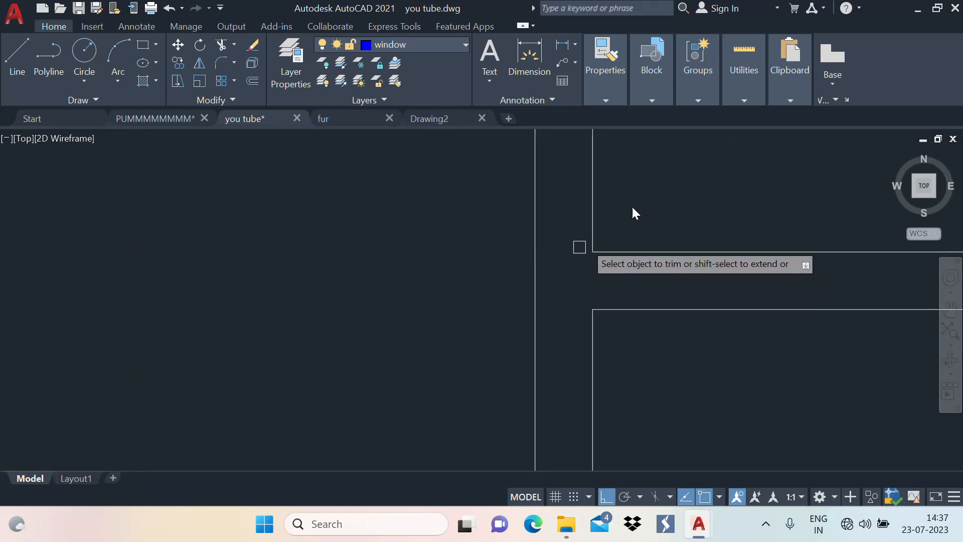
{"action": "scroll", "coordinate": [569, 251], "scroll_direction": "down", "scroll_amount": 6}
{"action": "scroll", "coordinate": [602, 326], "scroll_direction": "up", "scroll_amount": 6}
{"action": "scroll", "coordinate": [601, 326], "scroll_direction": "down", "scroll_amount": 6}
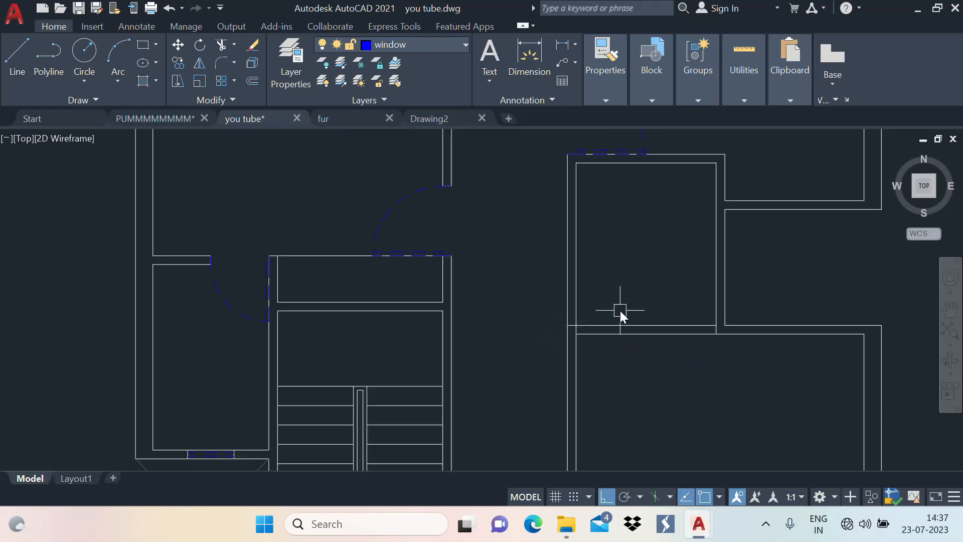
Step: Offset the upper line of the wall between the pooja room and kitchen 3' upward into the pooja room
{"action": "scroll", "coordinate": [583, 352], "scroll_direction": "up", "scroll_amount": 1}
{"action": "type", "text": "o"}
{"action": "key", "text": "Return"}
{"action": "key", "text": "Return"}
{"action": "left_click", "coordinate": [586, 351]}
{"action": "type", "text": "3"}
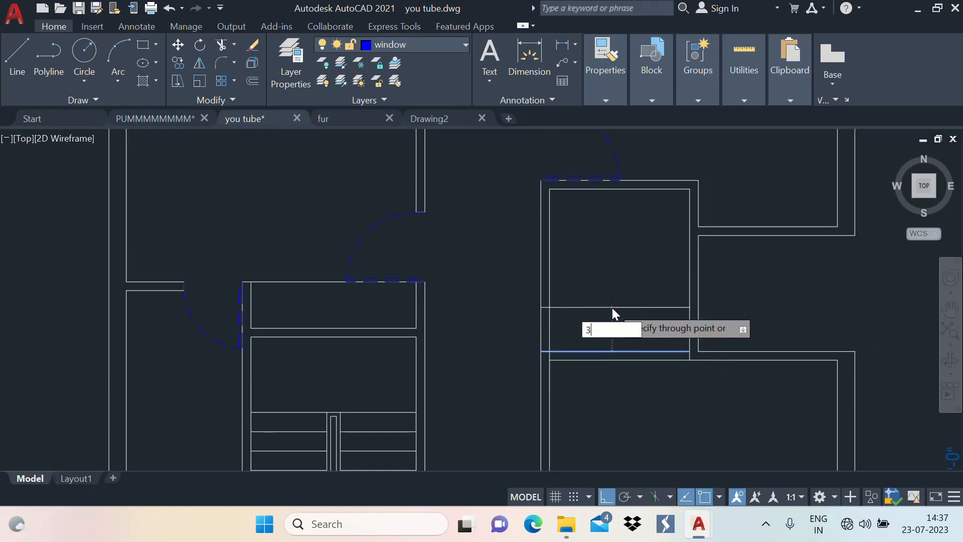
{"action": "key", "text": "Return"}
{"action": "key", "text": "Escape"}
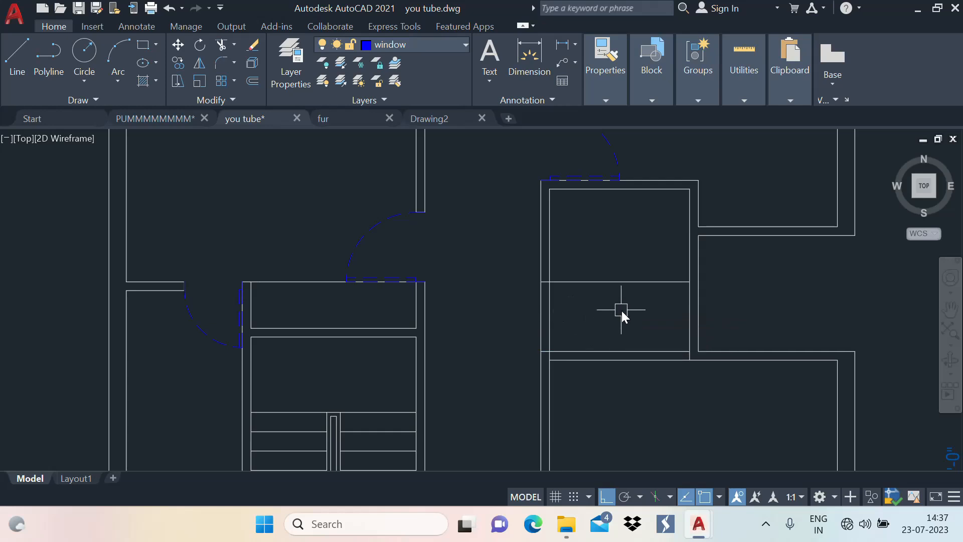
Step: Trim the offset line to the passage wall's thickness and cut the wall lines below it to open the pooja room doorway
{"action": "type", "text": "tr"}
{"action": "key", "text": "Return"}
{"action": "left_click", "coordinate": [606, 285]}
{"action": "left_click", "coordinate": [553, 312]}
{"action": "key", "text": "Escape"}
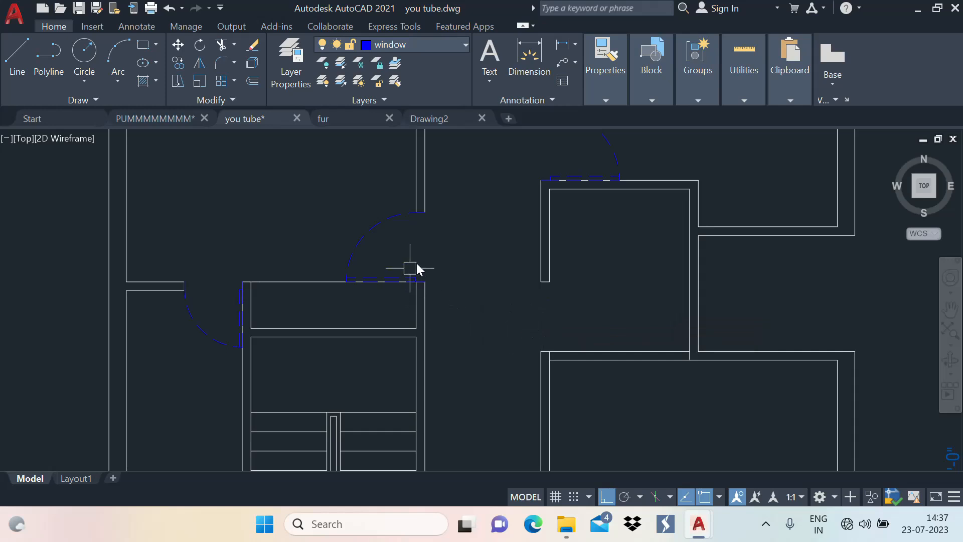
Step: Copy the upper-right bedroom's door by its hinge corner onto the lower corner of the pooja room doorway
{"action": "scroll", "coordinate": [522, 243], "scroll_direction": "down", "scroll_amount": 2}
{"action": "left_click", "coordinate": [589, 194]}
{"action": "scroll", "coordinate": [592, 176], "scroll_direction": "up", "scroll_amount": 2}
{"action": "type", "text": "co"}
{"action": "key", "text": "Return"}
{"action": "scroll", "coordinate": [493, 225], "scroll_direction": "up", "scroll_amount": 6}
{"action": "left_click", "coordinate": [522, 199]}
{"action": "scroll", "coordinate": [545, 167], "scroll_direction": "down", "scroll_amount": 3}
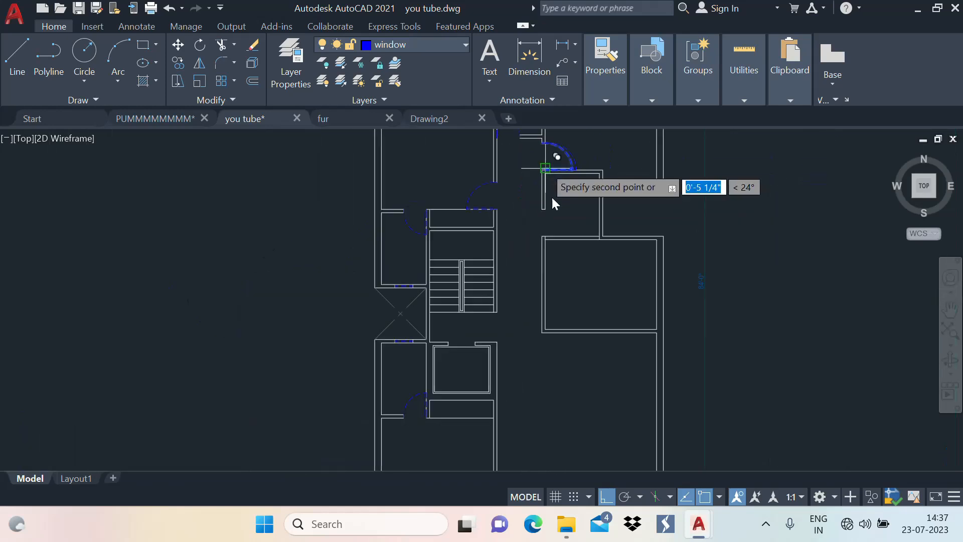
{"action": "scroll", "coordinate": [531, 244], "scroll_direction": "up", "scroll_amount": 3}
{"action": "left_click", "coordinate": [532, 258]}
Step: Trim the leftover wall stub at the corner below the pooja room door
{"action": "scroll", "coordinate": [564, 291], "scroll_direction": "up", "scroll_amount": 2}
{"action": "type", "text": "tr"}
{"action": "key", "text": "Return"}
{"action": "scroll", "coordinate": [510, 245], "scroll_direction": "down", "scroll_amount": 5}
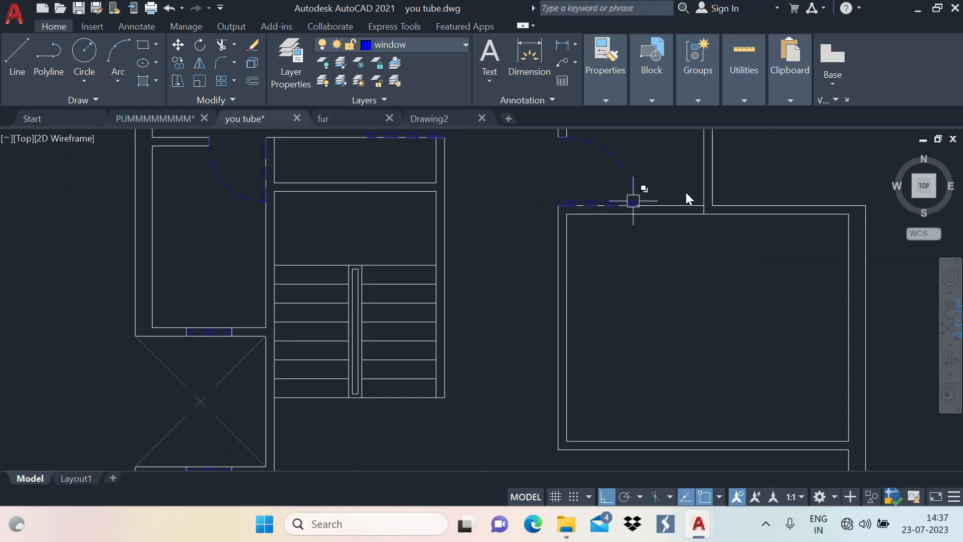
Step: Look over the pooja room and kitchen walls, then examine the same area in the PUMMMMMMM reference plan
{"action": "middle_click_drag", "start_coordinate": [671, 215], "coordinate": [584, 324]}
{"action": "middle_click_drag", "start_coordinate": [665, 246], "coordinate": [559, 281]}
{"action": "middle_click_drag", "start_coordinate": [536, 198], "coordinate": [575, 145]}
{"action": "middle_click_drag", "start_coordinate": [546, 239], "coordinate": [510, 257]}
{"action": "left_click", "coordinate": [173, 123]}
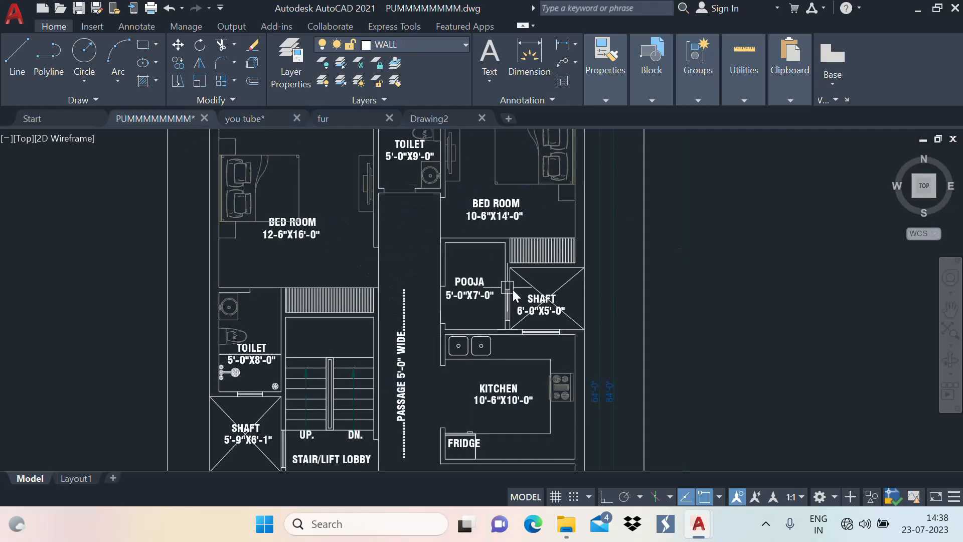
Step: In the "you tube" drawing, offset the kitchen's upper, right and lower inner wall lines 2' inward as counter edges
{"action": "middle_click_drag", "start_coordinate": [499, 355], "coordinate": [487, 301]}
{"action": "scroll", "coordinate": [461, 302], "scroll_direction": "up", "scroll_amount": 3}
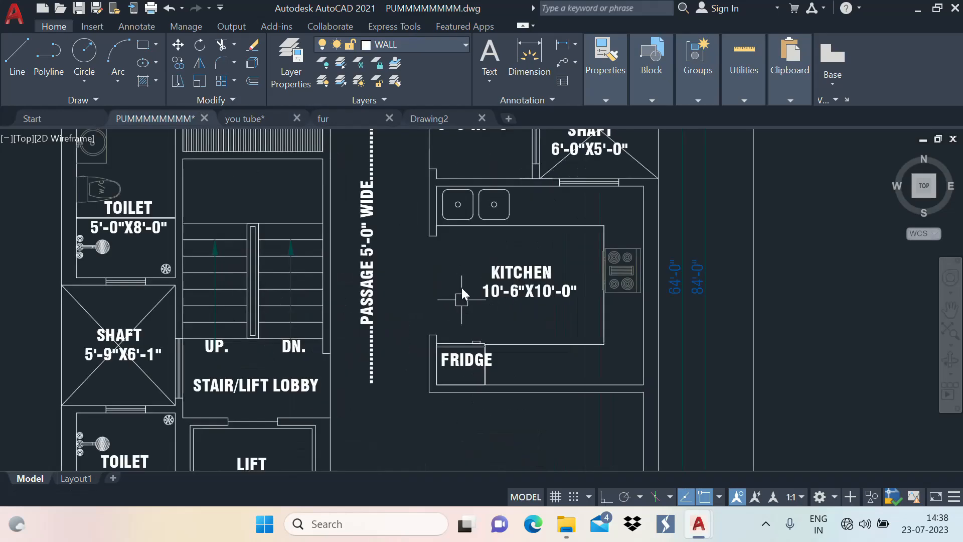
{"action": "key", "text": "ctrl+Tab"}
{"action": "middle_click_drag", "start_coordinate": [523, 238], "coordinate": [499, 277]}
{"action": "type", "text": "o"}
{"action": "key", "text": "space"}
{"action": "key", "text": "space"}
{"action": "left_click", "coordinate": [528, 254]}
{"action": "type", "text": "2"}
{"action": "key", "text": "Return"}
{"action": "left_click", "coordinate": [591, 300]}
{"action": "type", "text": "2"}
{"action": "key", "text": "Return"}
{"action": "left_click", "coordinate": [553, 392]}
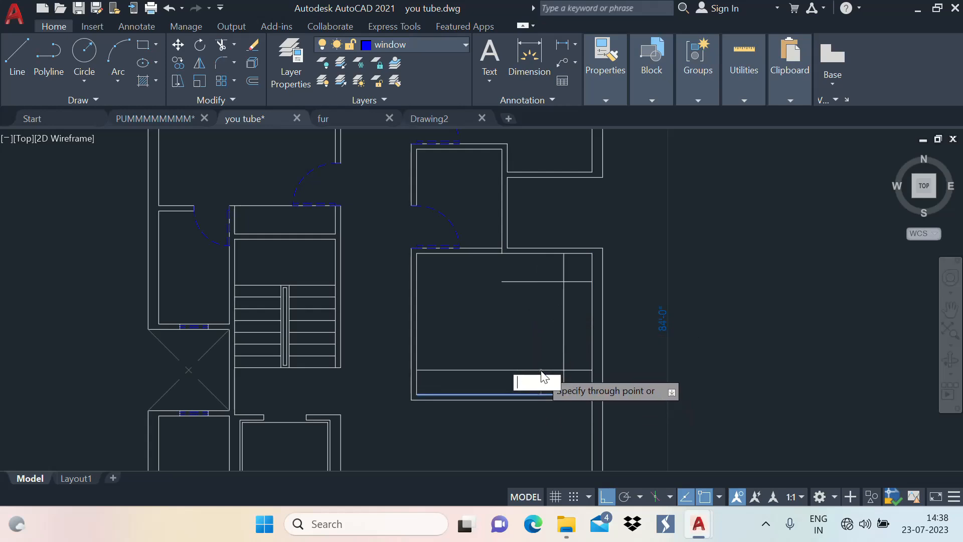
{"action": "type", "text": "2"}
{"action": "key", "text": "Return"}
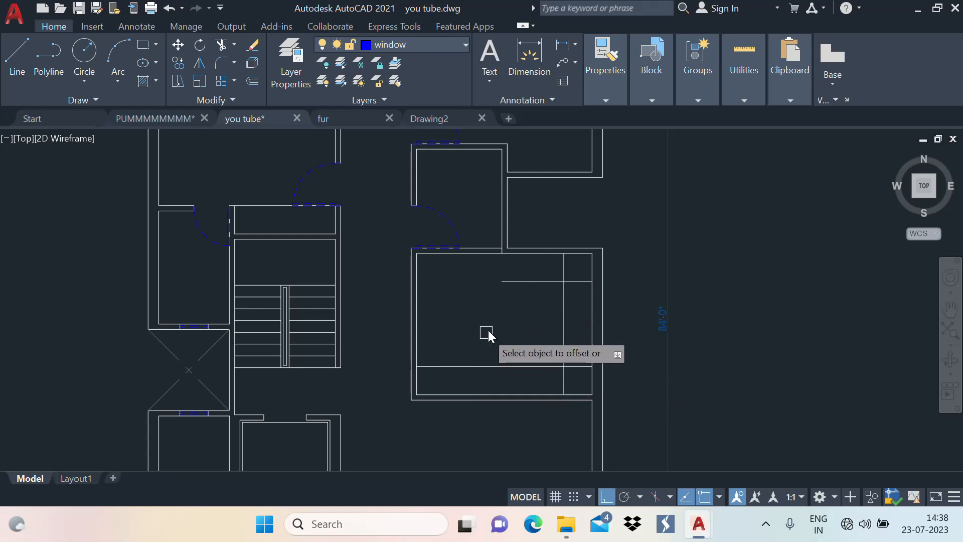
Step: Fillet the three kitchen counter edge lines into clean corners where they meet on the right side
{"action": "type", "text": "f"}
{"action": "key", "text": "Return"}
{"action": "left_click", "coordinate": [528, 281]}
{"action": "left_click", "coordinate": [564, 321]}
{"action": "key", "text": "Return"}
{"action": "left_click", "coordinate": [545, 367]}
{"action": "left_click", "coordinate": [562, 336]}
Step: Extend the upper counter edge to the inner face of the kitchen's left wall
{"action": "middle_click_drag", "start_coordinate": [499, 301], "coordinate": [559, 301]}
{"action": "type", "text": "ex"}
{"action": "key", "text": "Return"}
{"action": "left_click", "coordinate": [570, 285]}
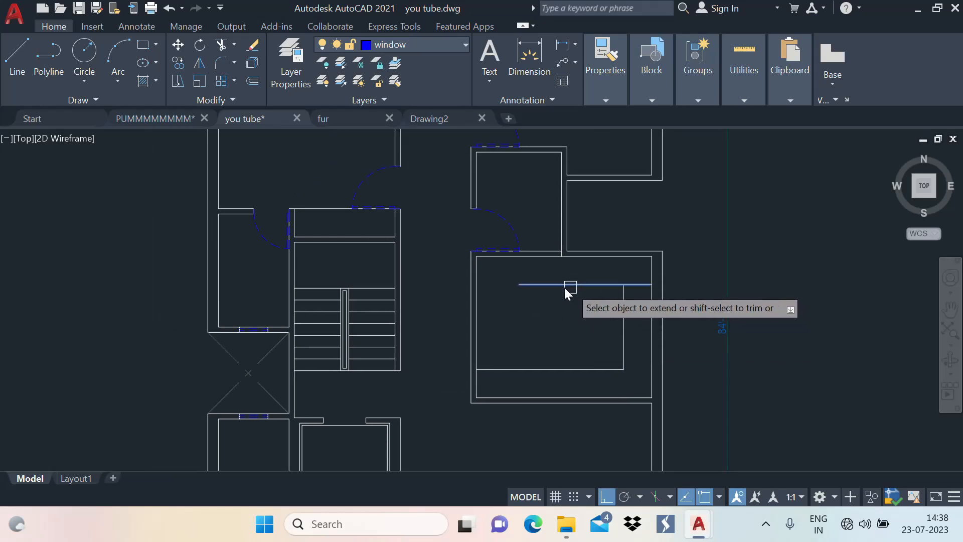
{"action": "middle_click_drag", "start_coordinate": [489, 290], "coordinate": [519, 281]}
{"action": "type", "text": "ex"}
{"action": "key", "text": "Return"}
{"action": "key", "text": "Escape"}
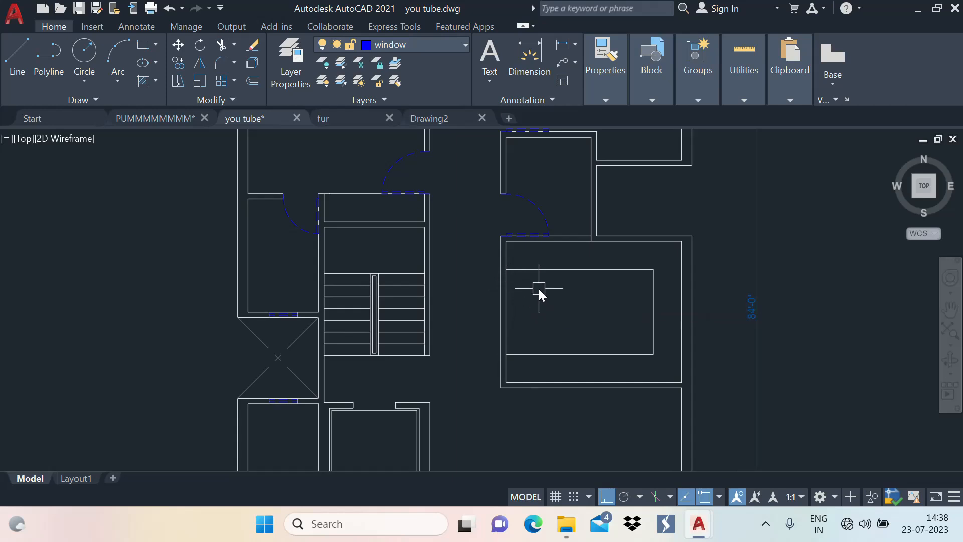
Step: Offset the upper and lower counter edges 6" toward the middle of the kitchen
{"action": "type", "text": "o"}
{"action": "key", "text": "Return"}
{"action": "key", "text": "Return"}
{"action": "left_click", "coordinate": [555, 270]}
{"action": "type", "text": "6"}
{"action": "key", "text": "Return"}
{"action": "left_click", "coordinate": [560, 353]}
{"action": "left_click", "coordinate": [570, 311]}
{"action": "key", "text": "Escape"}
Step: Cut the kitchen entrance opening in the left wall between the two offset lines and remove their leftover parts
{"action": "type", "text": "ex"}
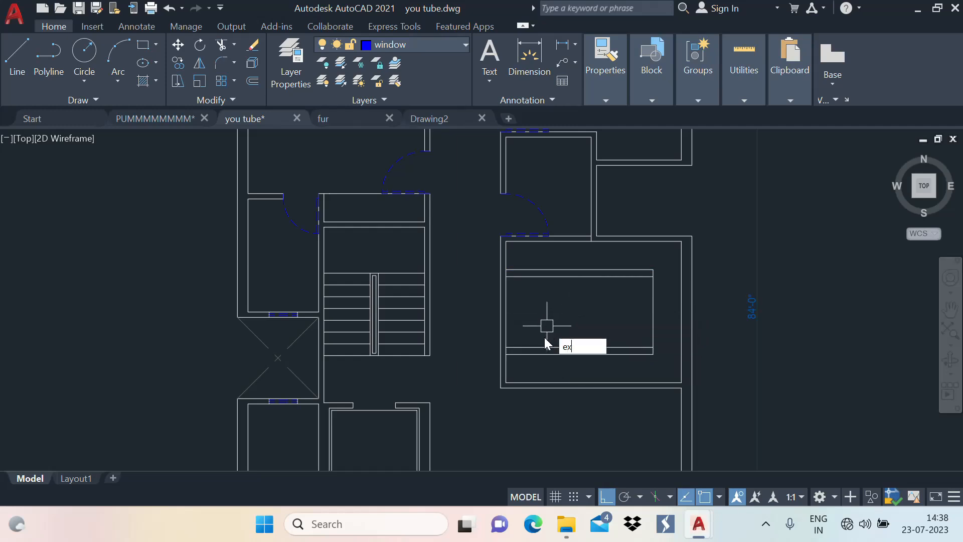
{"action": "key", "text": "Return"}
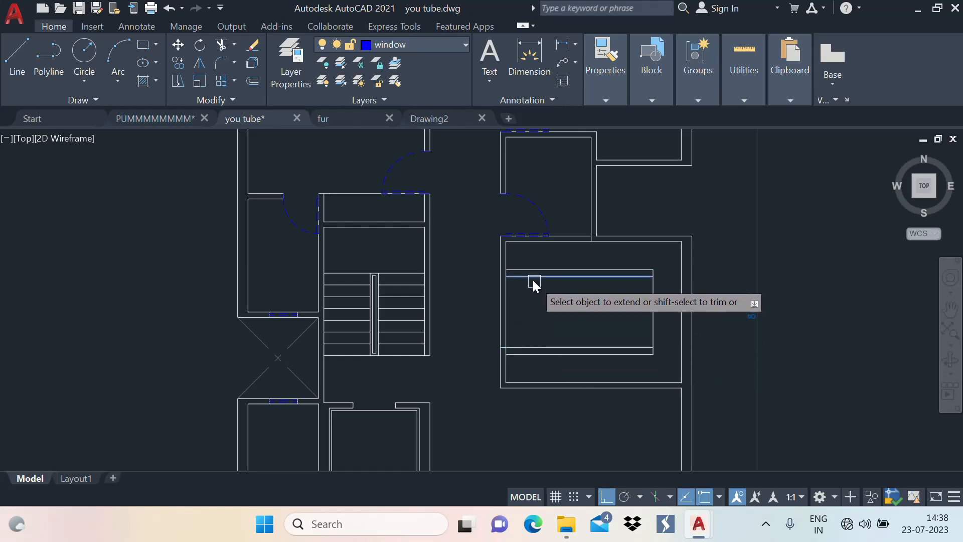
{"action": "type", "text": "tr"}
{"action": "key", "text": "Return"}
{"action": "left_click", "coordinate": [500, 302]}
{"action": "left_click", "coordinate": [508, 296]}
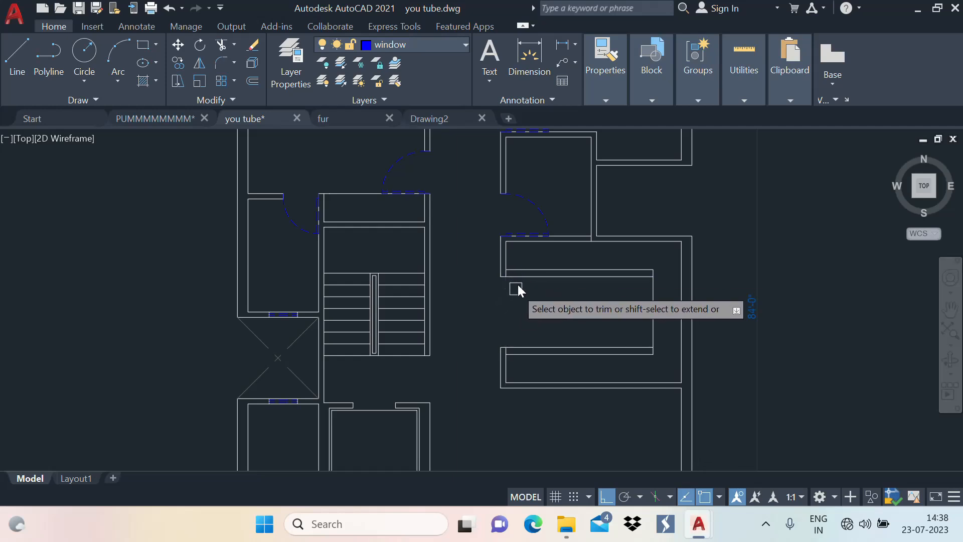
{"action": "left_click", "coordinate": [523, 277]}
{"action": "left_click", "coordinate": [538, 346]}
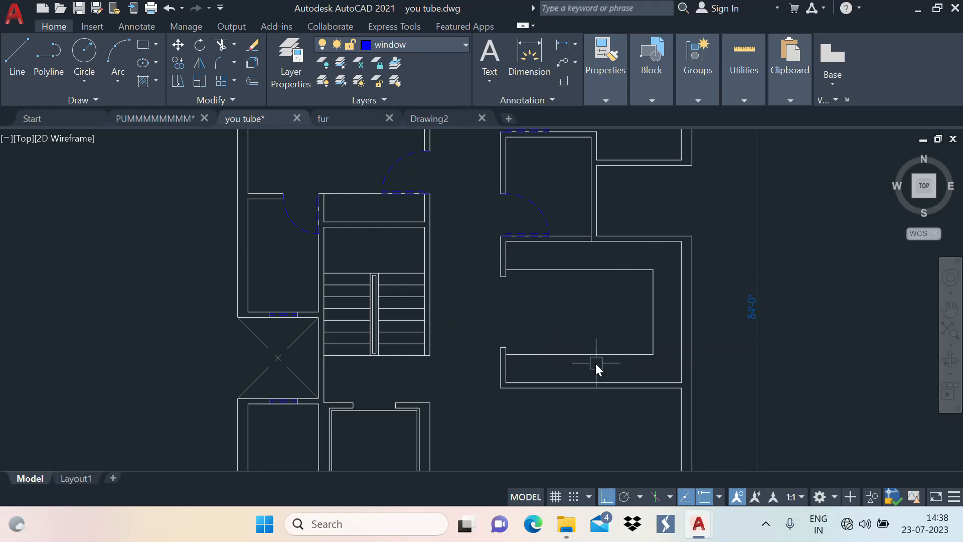
Step: Examine the kitchen, pooja and shaft area in the reference plan PUMMMMMMM for the window positions
{"action": "middle_click_drag", "start_coordinate": [597, 363], "coordinate": [604, 333]}
{"action": "left_click", "coordinate": [149, 117]}
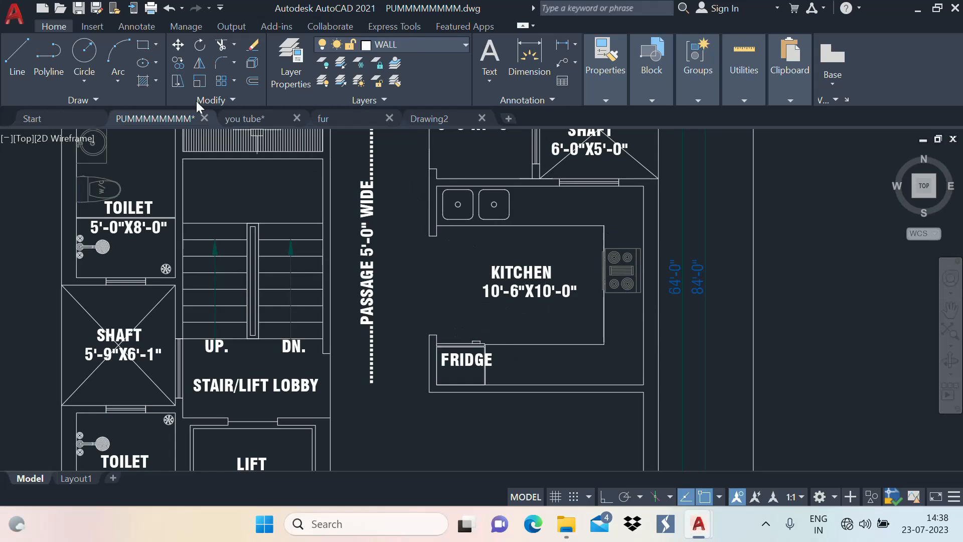
{"action": "left_click", "coordinate": [250, 119]}
{"action": "scroll", "coordinate": [526, 242], "scroll_direction": "up", "scroll_amount": 3}
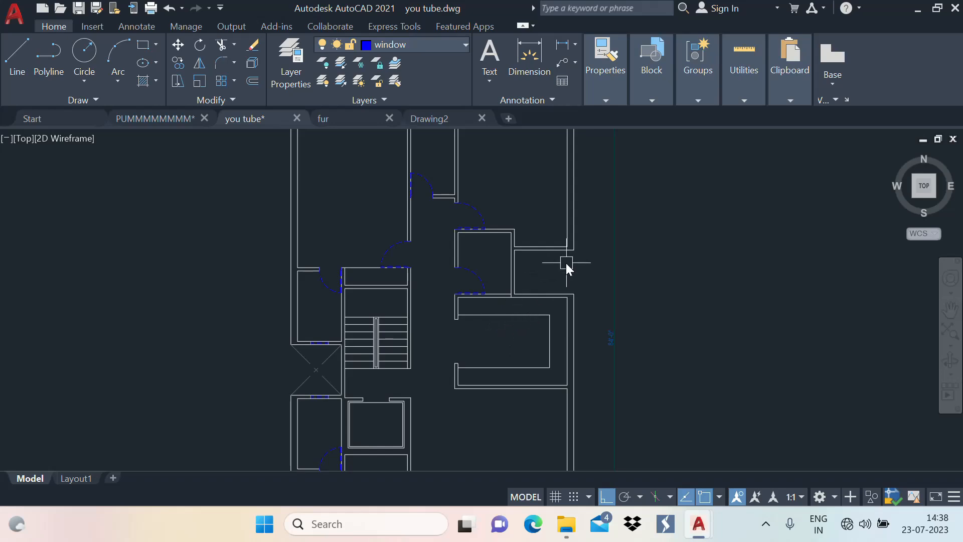
{"action": "scroll", "coordinate": [566, 263], "scroll_direction": "up", "scroll_amount": 2}
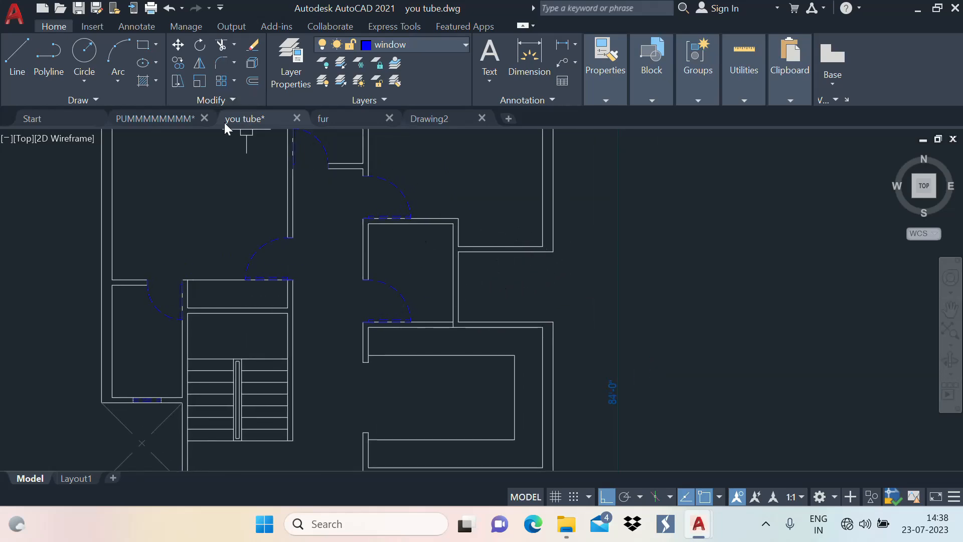
{"action": "left_click", "coordinate": [170, 116]}
{"action": "scroll", "coordinate": [474, 406], "scroll_direction": "down", "scroll_amount": 2}
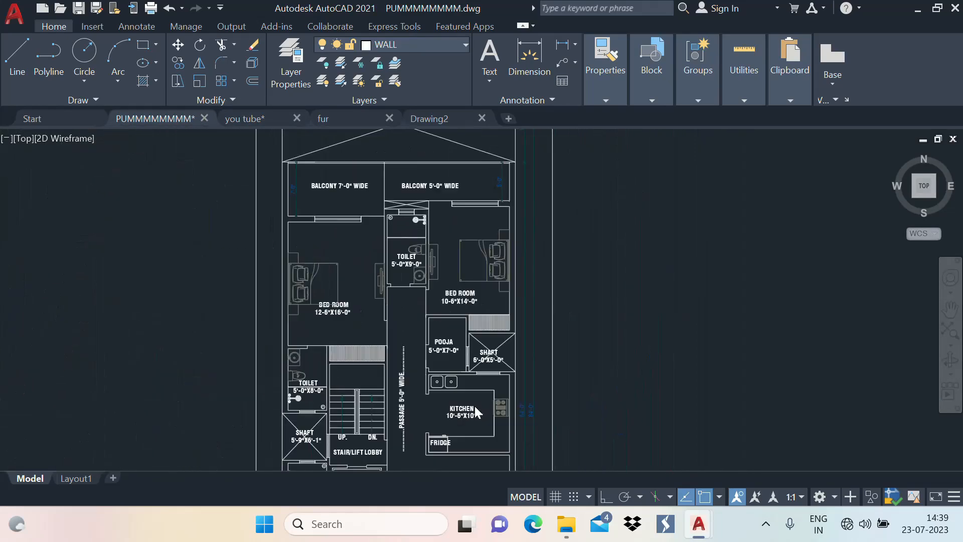
{"action": "scroll", "coordinate": [519, 343], "scroll_direction": "up", "scroll_amount": 2}
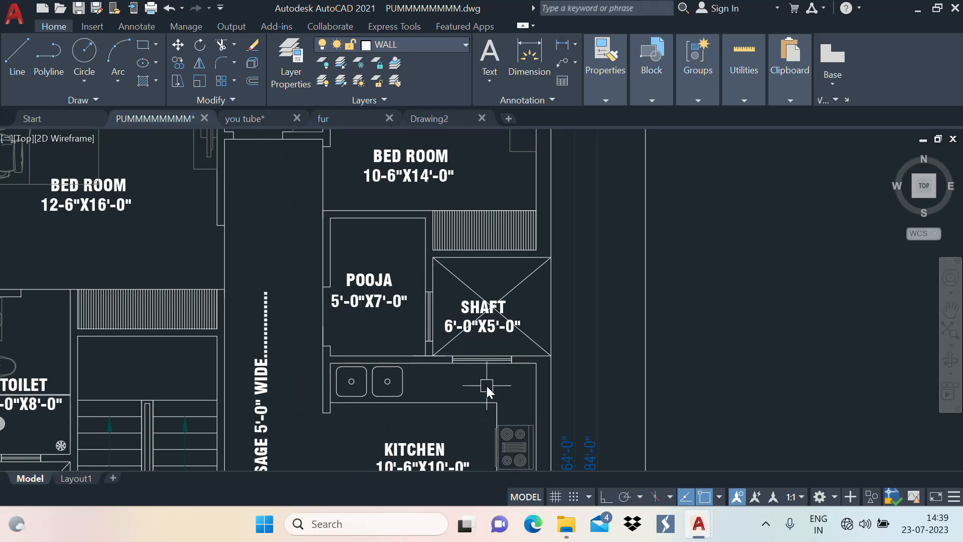
{"action": "middle_click_drag", "start_coordinate": [487, 419], "coordinate": [462, 351]}
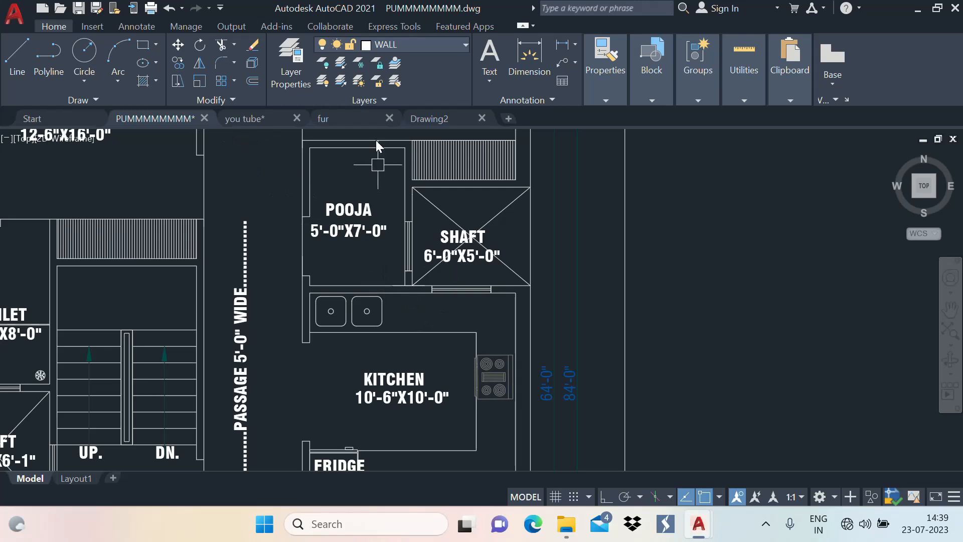
Step: In the "you tube" drawing, draw a short line across the wall between the kitchen and the shaft
{"action": "left_click", "coordinate": [242, 123]}
{"action": "scroll", "coordinate": [520, 273], "scroll_direction": "up", "scroll_amount": 2}
{"action": "scroll", "coordinate": [517, 286], "scroll_direction": "down", "scroll_amount": 3}
{"action": "scroll", "coordinate": [513, 336], "scroll_direction": "up", "scroll_amount": 5}
{"action": "key", "text": "l"}
{"action": "key", "text": "Return"}
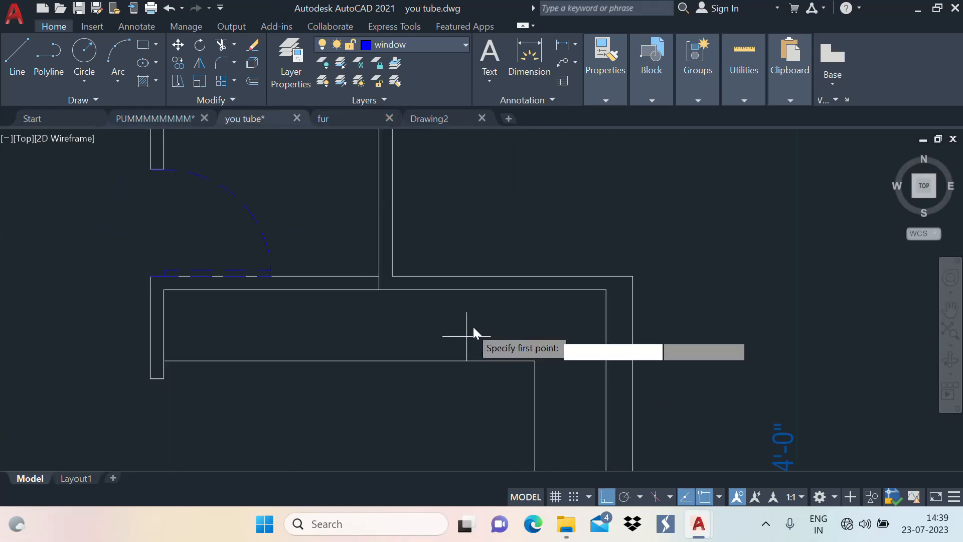
{"action": "left_click", "coordinate": [492, 290]}
{"action": "left_click", "coordinate": [492, 276]}
{"action": "key", "text": "Escape"}
Step: Offset the short cross-wall line 2' to each side to mark the kitchen window's ends
{"action": "scroll", "coordinate": [497, 268], "scroll_direction": "up", "scroll_amount": 2}
{"action": "key", "text": "o"}
{"action": "key", "text": "Return"}
{"action": "key", "text": "Return"}
{"action": "scroll", "coordinate": [486, 294], "scroll_direction": "up", "scroll_amount": 2}
{"action": "left_click", "coordinate": [486, 295]}
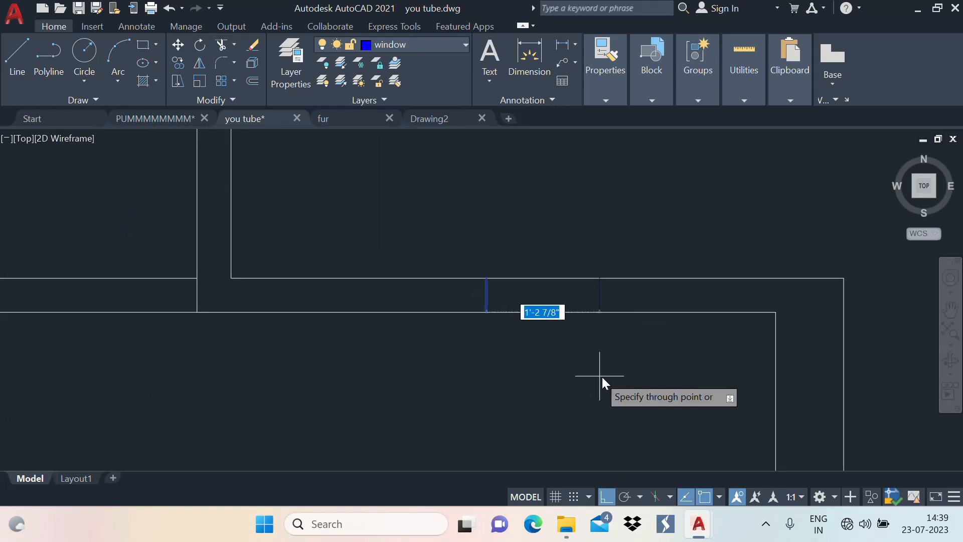
{"action": "type", "text": "2'"}
{"action": "key", "text": "Return"}
{"action": "left_click", "coordinate": [488, 293]}
{"action": "type", "text": "2'"}
{"action": "key", "text": "Return"}
{"action": "key", "text": "Escape"}
Step: Trim the wall lines between the two window end marks and remove the middle line to open the kitchen wall
{"action": "scroll", "coordinate": [498, 311], "scroll_direction": "down", "scroll_amount": 2}
{"action": "type", "text": "tr"}
{"action": "key", "text": "Return"}
{"action": "left_click", "coordinate": [474, 273]}
{"action": "left_click", "coordinate": [548, 283]}
{"action": "left_click", "coordinate": [554, 262]}
{"action": "left_click", "coordinate": [570, 295]}
{"action": "left_click", "coordinate": [503, 287]}
{"action": "key", "text": "Escape"}
Step: Draw a window-layer rectangle filling the opening in the kitchen's upper wall
{"action": "scroll", "coordinate": [564, 258], "scroll_direction": "down", "scroll_amount": 2}
{"action": "type", "text": "rec"}
{"action": "key", "text": "Return"}
{"action": "scroll", "coordinate": [482, 286], "scroll_direction": "up", "scroll_amount": 4}
{"action": "left_click", "coordinate": [459, 257]}
{"action": "scroll", "coordinate": [480, 276], "scroll_direction": "down", "scroll_amount": 4}
{"action": "left_click", "coordinate": [696, 290]}
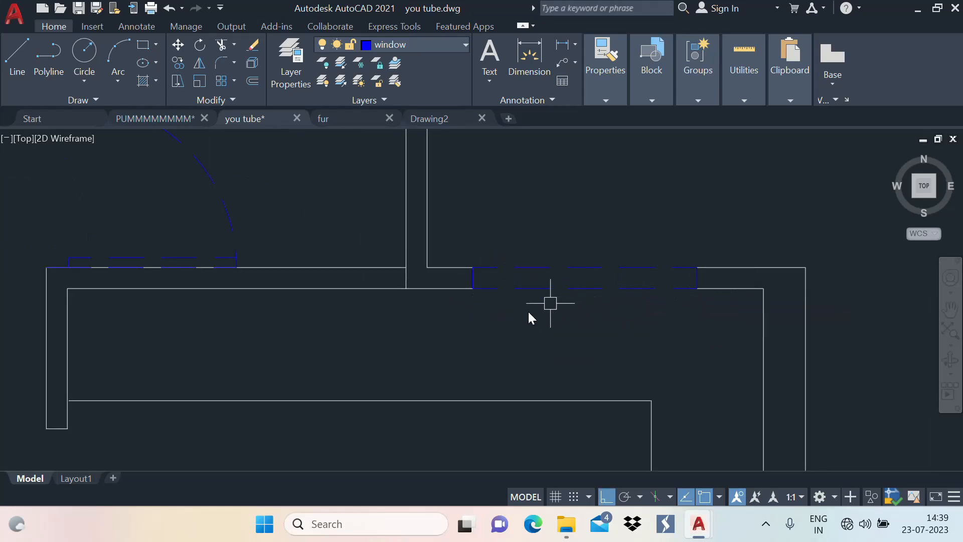
Step: Draw a horizontal centre line through the kitchen window between the midpoints of its short sides
{"action": "type", "text": "l"}
{"action": "key", "text": "Return"}
{"action": "left_click", "coordinate": [472, 278]}
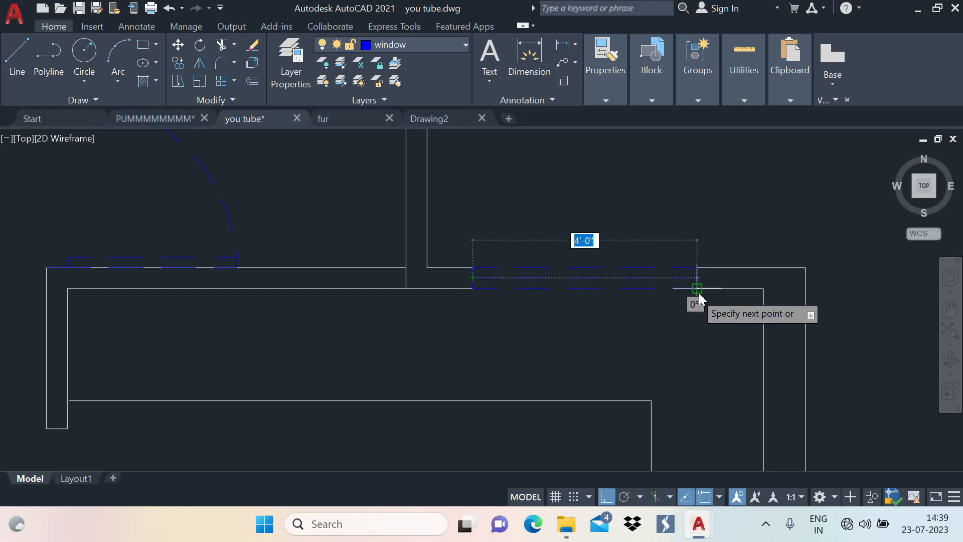
{"action": "scroll", "coordinate": [699, 278], "scroll_direction": "up", "scroll_amount": 3}
{"action": "left_click", "coordinate": [692, 277]}
{"action": "key", "text": "Return"}
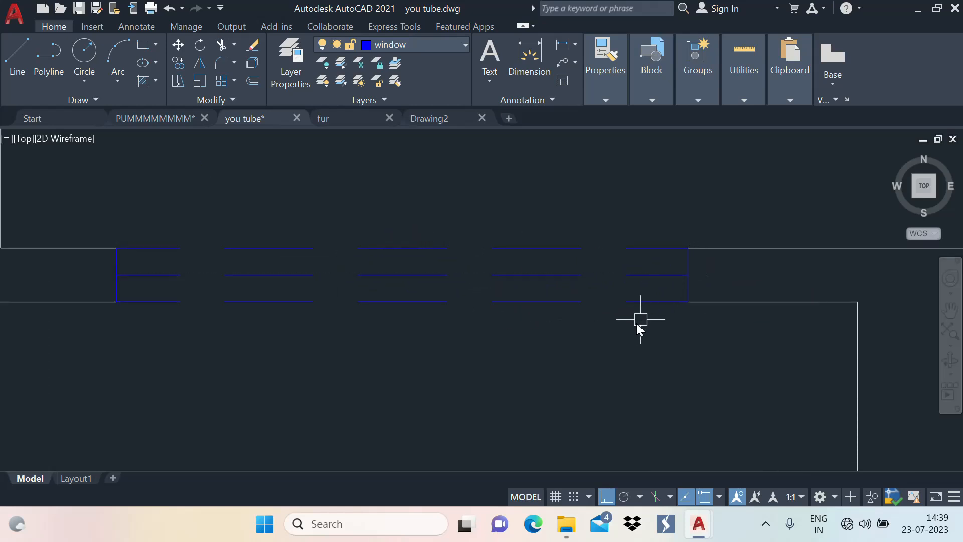
{"action": "type", "text": "o"}
{"action": "key", "text": "Return"}
{"action": "key", "text": "Return"}
{"action": "scroll", "coordinate": [547, 279], "scroll_direction": "up", "scroll_amount": 2}
{"action": "scroll", "coordinate": [625, 270], "scroll_direction": "down", "scroll_amount": 16}
{"action": "key", "text": "Escape"}
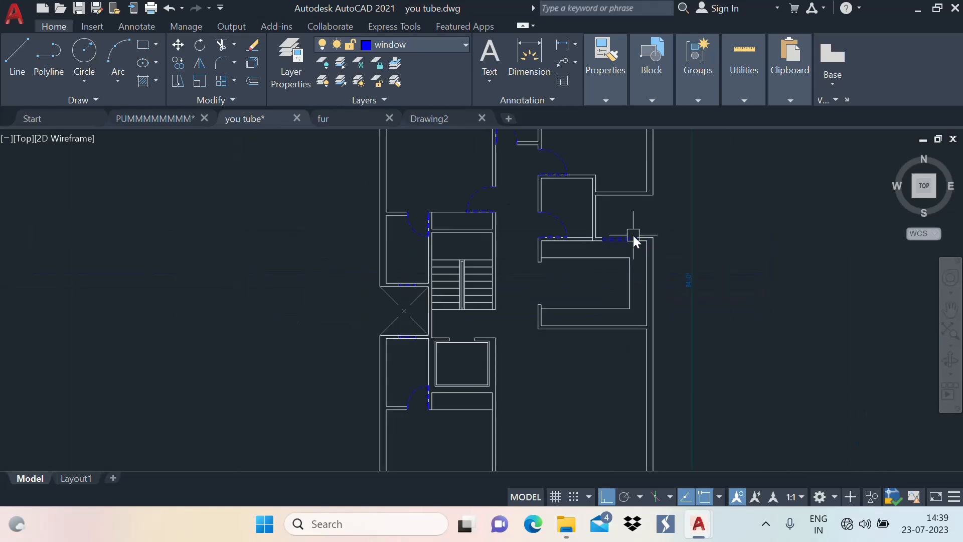
Step: Offset the kitchen window's centre line once to each side within the window frame
{"action": "scroll", "coordinate": [606, 234], "scroll_direction": "up", "scroll_amount": 5}
{"action": "scroll", "coordinate": [561, 248], "scroll_direction": "down", "scroll_amount": 2}
{"action": "middle_click_drag", "start_coordinate": [546, 261], "coordinate": [485, 381]}
{"action": "scroll", "coordinate": [533, 187], "scroll_direction": "up", "scroll_amount": 6}
{"action": "type", "text": "o"}
{"action": "key", "text": "Return"}
{"action": "key", "text": "Return"}
{"action": "scroll", "coordinate": [533, 258], "scroll_direction": "up", "scroll_amount": 2}
{"action": "left_click", "coordinate": [517, 274]}
{"action": "left_click", "coordinate": [541, 257]}
{"action": "left_click", "coordinate": [539, 273]}
{"action": "left_click", "coordinate": [541, 285]}
{"action": "scroll", "coordinate": [543, 246], "scroll_direction": "down", "scroll_amount": 6}
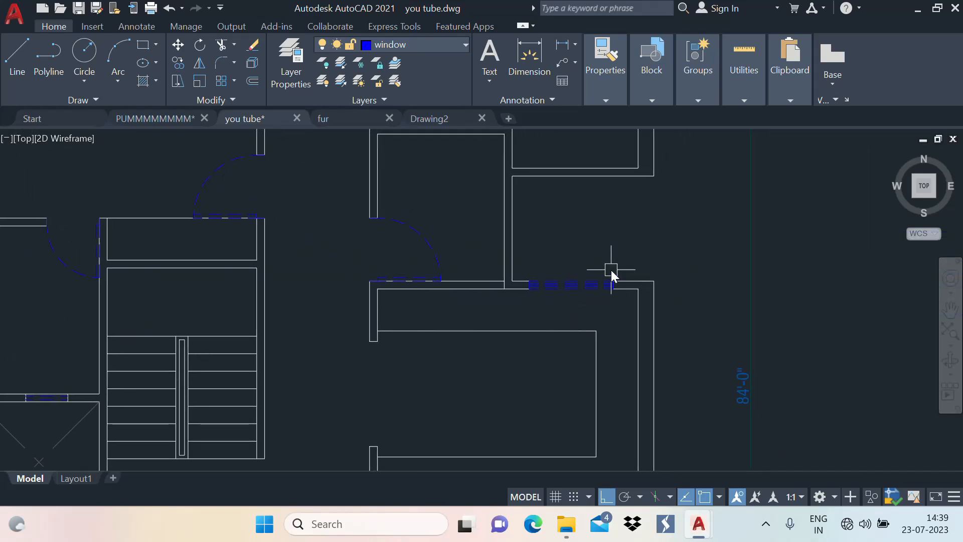
Step: Copy the kitchen window straight up into the shaft area
{"action": "scroll", "coordinate": [611, 270], "scroll_direction": "down", "scroll_amount": 6}
{"action": "scroll", "coordinate": [531, 295], "scroll_direction": "up", "scroll_amount": 5}
{"action": "scroll", "coordinate": [453, 279], "scroll_direction": "down", "scroll_amount": 2}
{"action": "scroll", "coordinate": [429, 292], "scroll_direction": "up", "scroll_amount": 4}
{"action": "scroll", "coordinate": [439, 295], "scroll_direction": "up", "scroll_amount": 2}
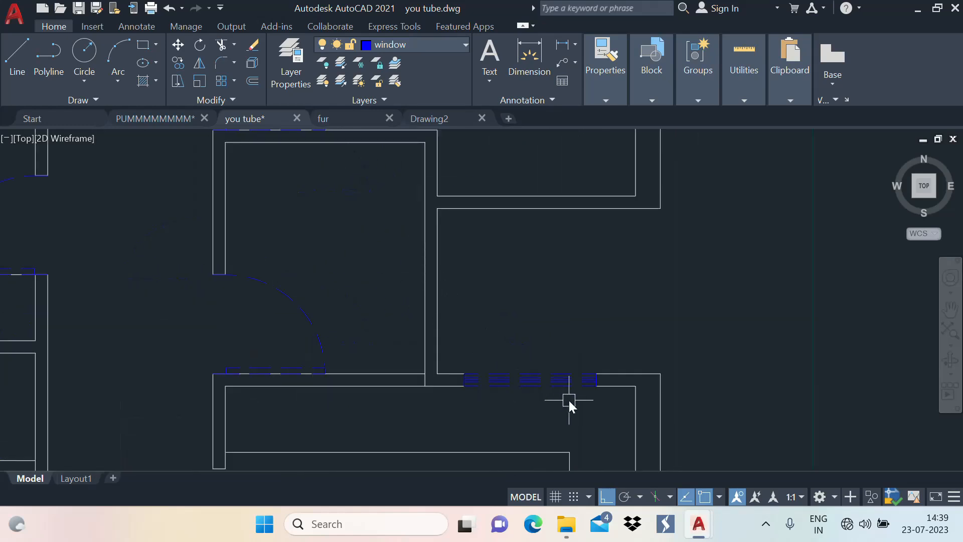
{"action": "left_click", "coordinate": [568, 397]}
{"action": "left_click", "coordinate": [529, 335]}
{"action": "middle_click_drag", "start_coordinate": [596, 421], "coordinate": [578, 385]}
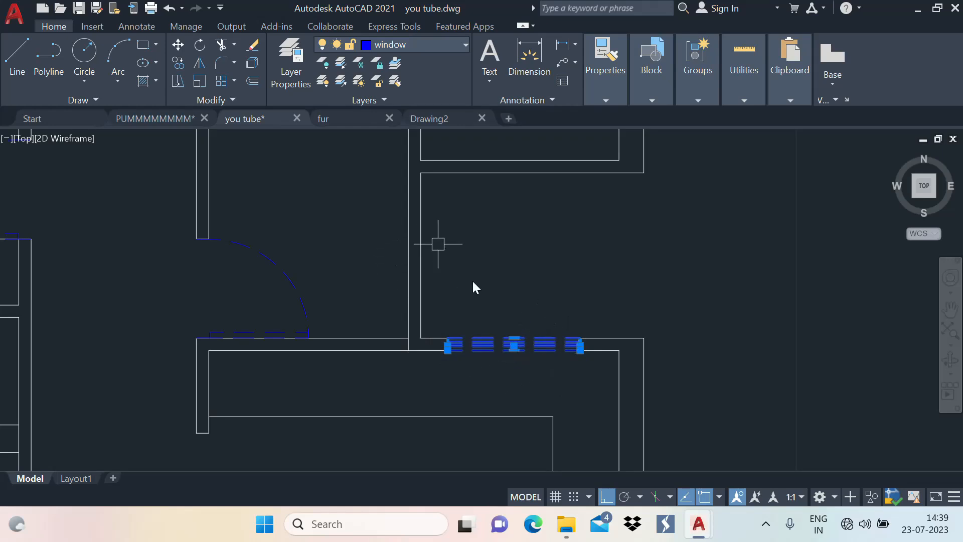
{"action": "type", "text": "co"}
{"action": "key", "text": "Return"}
{"action": "left_click", "coordinate": [531, 380]}
{"action": "left_click", "coordinate": [536, 297]}
{"action": "key", "text": "Escape"}
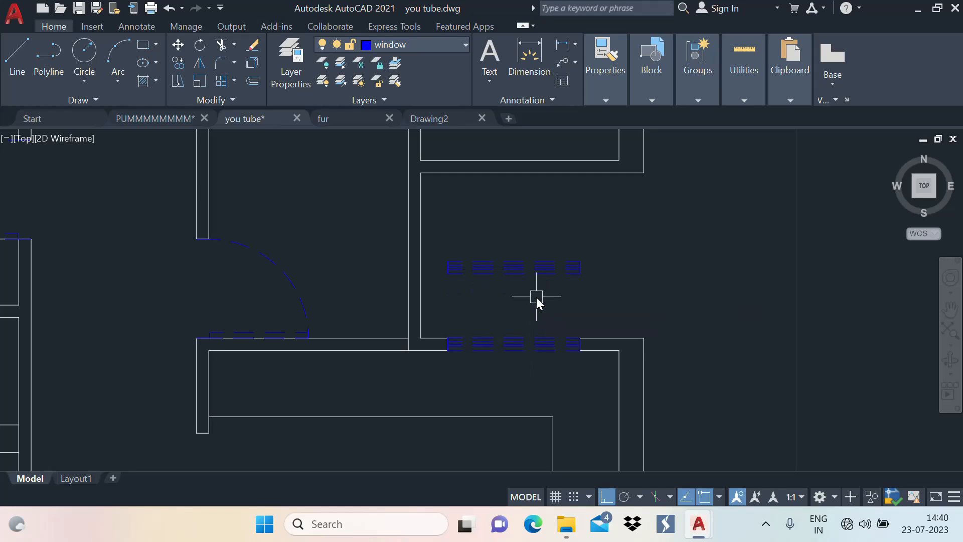
Step: Rotate the copied window to a vertical orientation
{"action": "type", "text": "mi"}
{"action": "key", "text": "Return"}
{"action": "left_click", "coordinate": [601, 281]}
{"action": "left_click", "coordinate": [450, 241]}
{"action": "key", "text": "Return"}
{"action": "left_click", "coordinate": [587, 291]}
{"action": "left_click", "coordinate": [578, 228]}
Step: Move the vertical window by its lower-left corner into the lower end of the wall between pooja room and shaft
{"action": "left_click", "coordinate": [588, 316]}
{"action": "left_click", "coordinate": [544, 287]}
{"action": "scroll", "coordinate": [542, 233], "scroll_direction": "down", "scroll_amount": 2}
{"action": "scroll", "coordinate": [603, 346], "scroll_direction": "up", "scroll_amount": 4}
{"action": "scroll", "coordinate": [519, 362], "scroll_direction": "up", "scroll_amount": 4}
{"action": "type", "text": "m"}
{"action": "key", "text": "Return"}
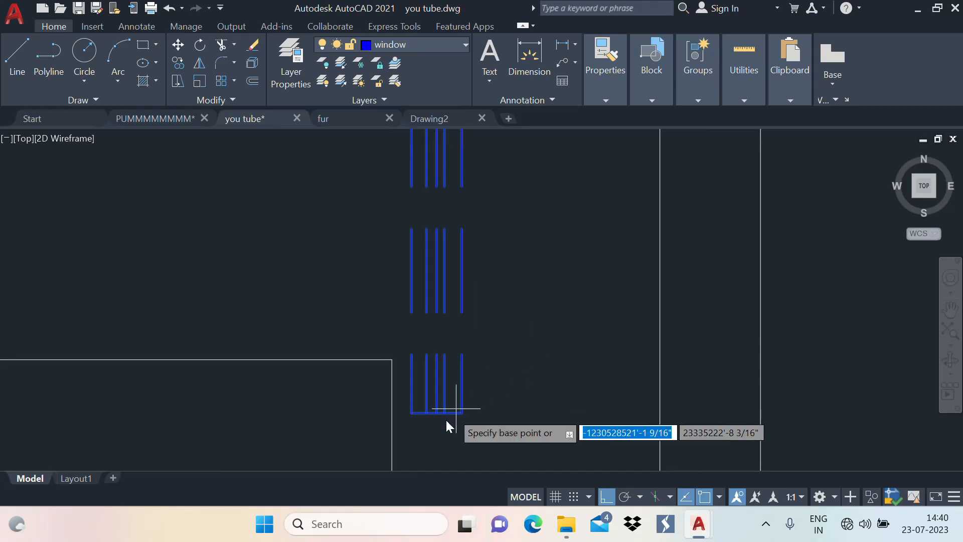
{"action": "left_click", "coordinate": [411, 413]}
{"action": "scroll", "coordinate": [527, 391], "scroll_direction": "down", "scroll_amount": 4}
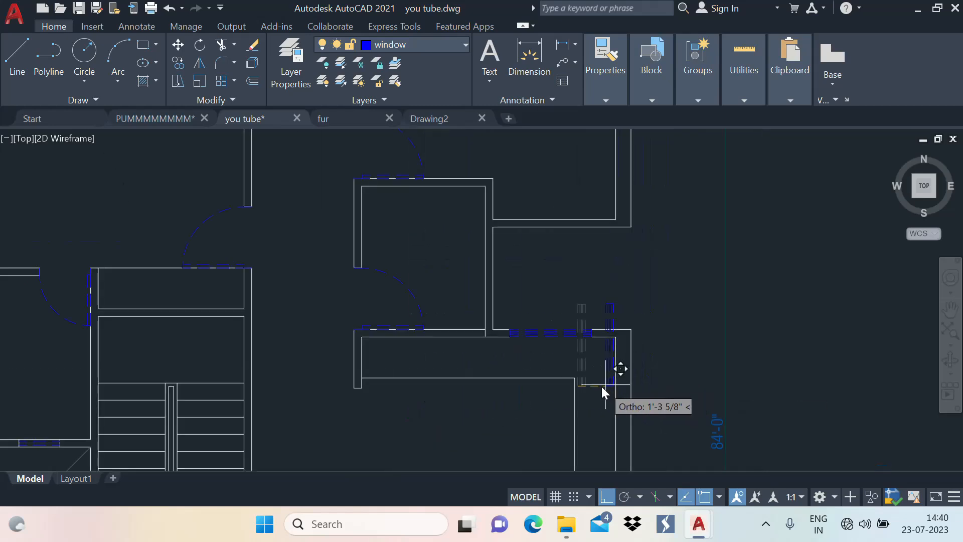
{"action": "scroll", "coordinate": [506, 301], "scroll_direction": "up", "scroll_amount": 3}
{"action": "scroll", "coordinate": [515, 336], "scroll_direction": "up", "scroll_amount": 4}
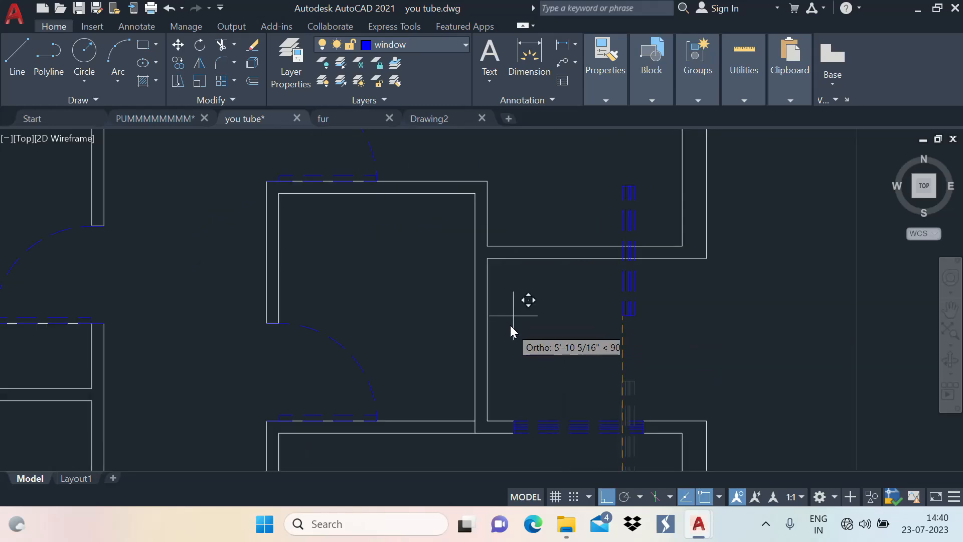
{"action": "left_click", "coordinate": [478, 420]}
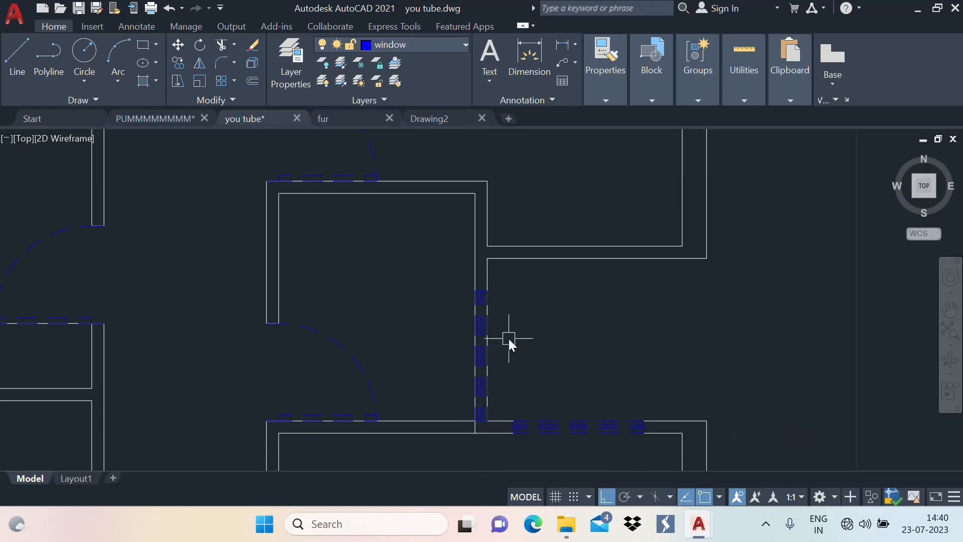
Step: Shorten both lines of the wall between pooja room and shaft to the upper end of the vertical window
{"action": "middle_click_drag", "start_coordinate": [487, 381], "coordinate": [501, 319]}
{"action": "scroll", "coordinate": [512, 237], "scroll_direction": "down", "scroll_amount": 3}
{"action": "scroll", "coordinate": [527, 258], "scroll_direction": "up", "scroll_amount": 3}
{"action": "scroll", "coordinate": [522, 296], "scroll_direction": "up", "scroll_amount": 2}
{"action": "left_click", "coordinate": [500, 198]}
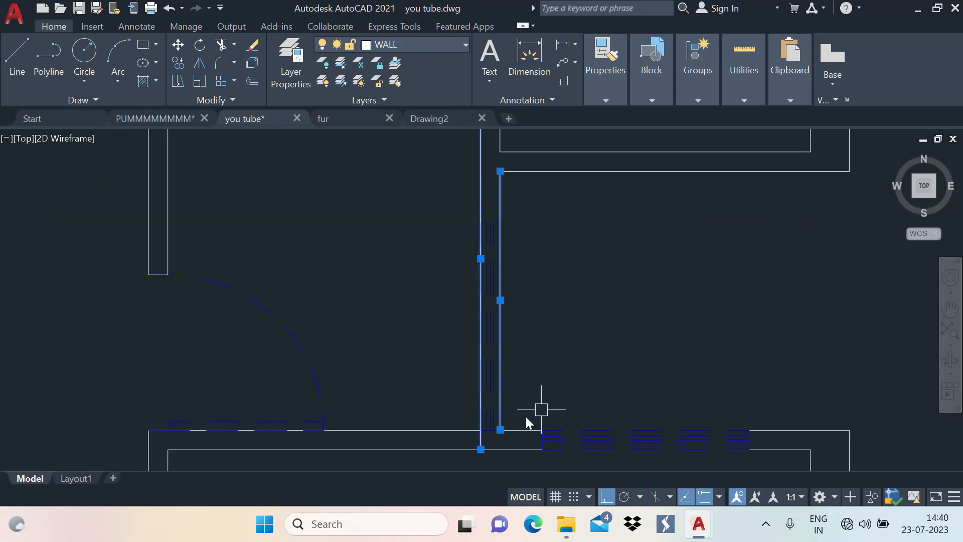
{"action": "left_click", "coordinate": [500, 429]}
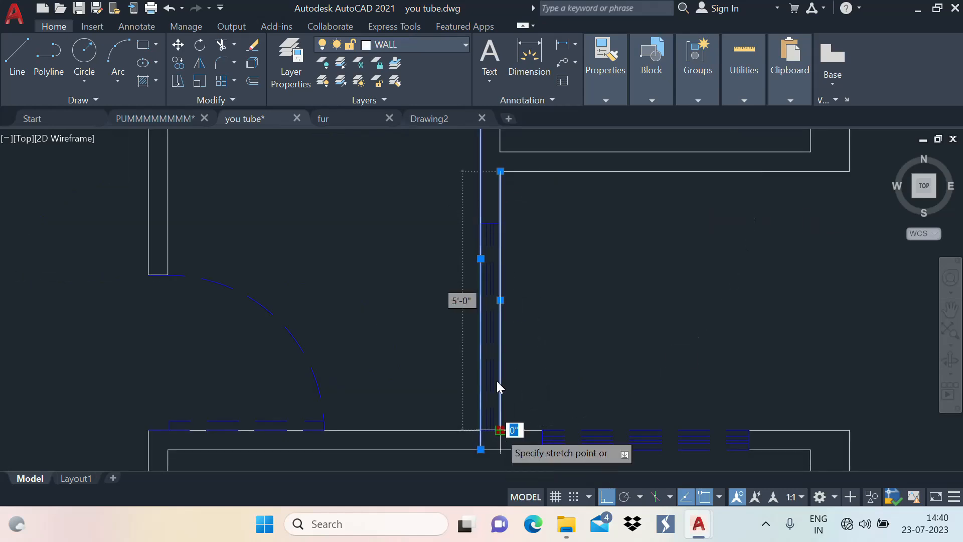
{"action": "left_click", "coordinate": [500, 223]}
{"action": "left_click", "coordinate": [480, 449]}
{"action": "left_click", "coordinate": [481, 222]}
{"action": "key", "text": "Escape"}
{"action": "scroll", "coordinate": [479, 192], "scroll_direction": "down", "scroll_amount": 4}
{"action": "scroll", "coordinate": [507, 243], "scroll_direction": "up", "scroll_amount": 2}
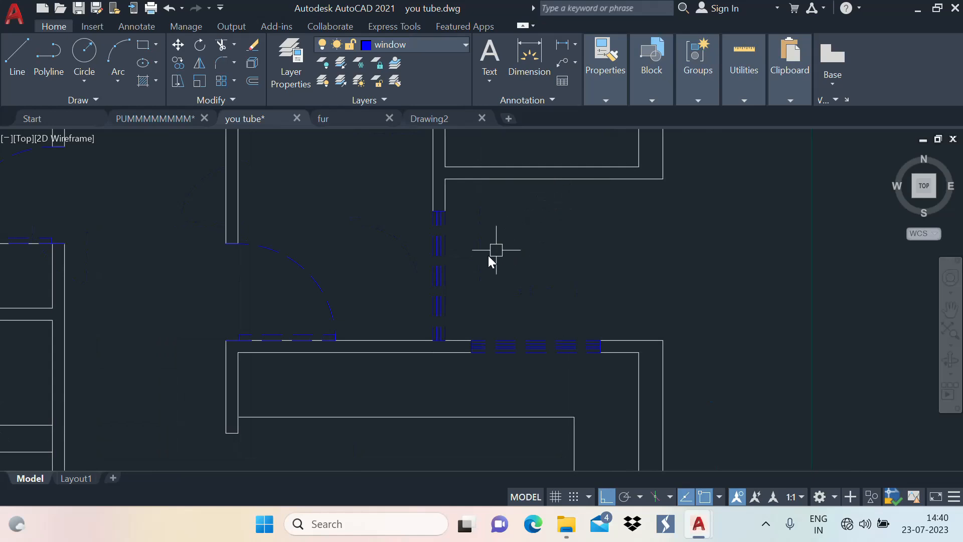
Step: Draw two crossing diagonal lines between the opposite corners of the shaft beside the pooja room
{"action": "scroll", "coordinate": [475, 217], "scroll_direction": "down", "scroll_amount": 4}
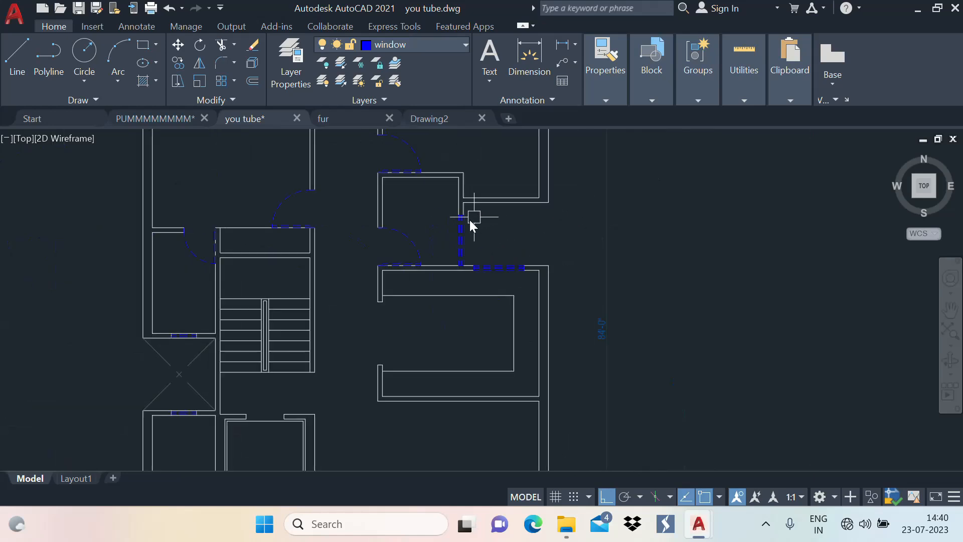
{"action": "middle_click_drag", "start_coordinate": [479, 213], "coordinate": [450, 250]}
{"action": "middle_click_drag", "start_coordinate": [410, 279], "coordinate": [434, 220]}
{"action": "scroll", "coordinate": [458, 217], "scroll_direction": "down", "scroll_amount": 2}
{"action": "mouse_move", "coordinate": [466, 264]}
{"action": "middle_mouse_down"}
{"action": "mouse_move", "coordinate": [490, 204]}
{"action": "mouse_move", "coordinate": [494, 308]}
{"action": "mouse_move", "coordinate": [511, 251]}
{"action": "middle_mouse_up"}
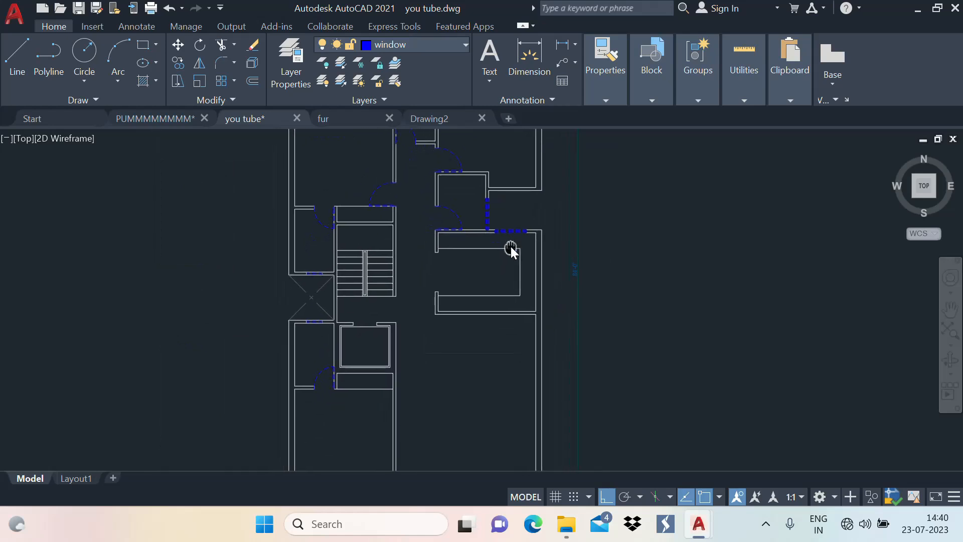
{"action": "middle_click_drag", "start_coordinate": [522, 298], "coordinate": [403, 363]}
{"action": "type", "text": "l"}
{"action": "key", "text": "Return"}
{"action": "scroll", "coordinate": [432, 277], "scroll_direction": "up", "scroll_amount": 6}
{"action": "left_click", "coordinate": [352, 283]}
{"action": "scroll", "coordinate": [382, 346], "scroll_direction": "down", "scroll_amount": 2}
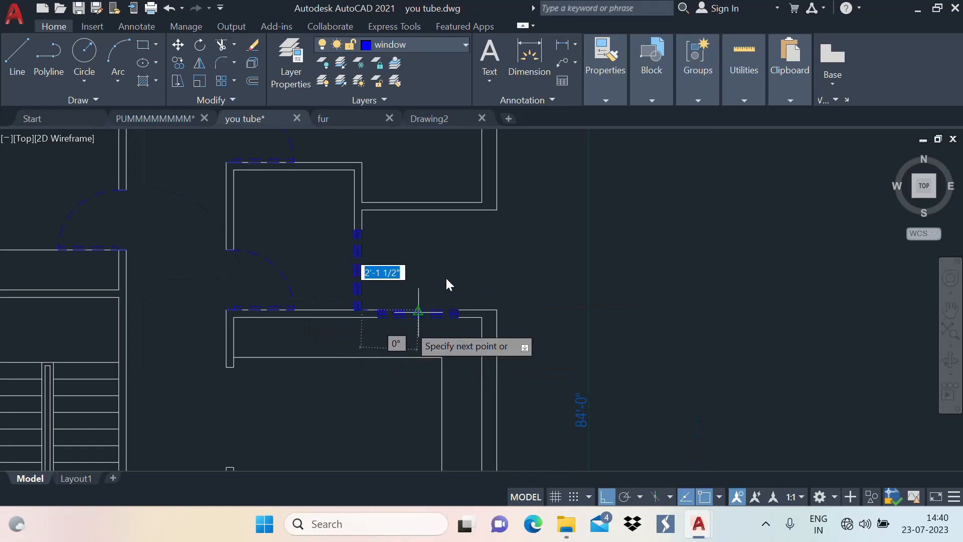
{"action": "key", "text": "l"}
{"action": "key", "text": "Return"}
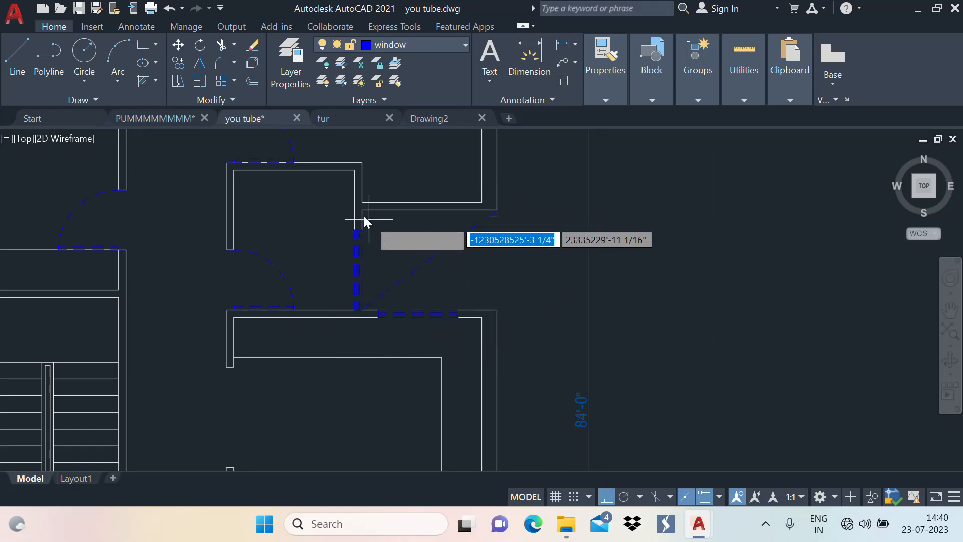
{"action": "left_click", "coordinate": [361, 209]}
{"action": "key", "text": "Escape"}
Step: Match both new shaft diagonals to the properties of the diagonal lines in the shaft beside the staircase
{"action": "scroll", "coordinate": [539, 268], "scroll_direction": "down", "scroll_amount": 5}
{"action": "type", "text": "ma"}
{"action": "key", "text": "Return"}
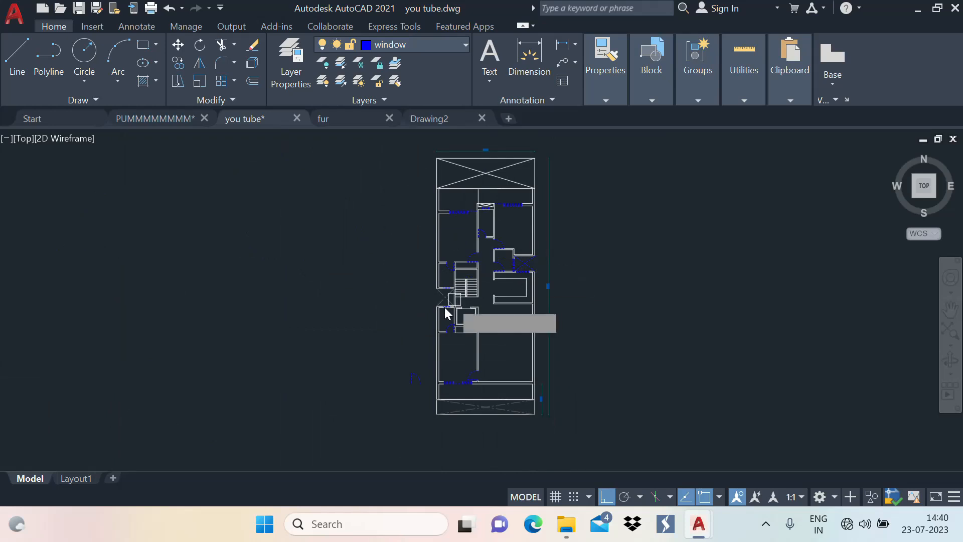
{"action": "scroll", "coordinate": [438, 297], "scroll_direction": "up", "scroll_amount": 3}
{"action": "left_click", "coordinate": [458, 280]}
{"action": "scroll", "coordinate": [394, 347], "scroll_direction": "down", "scroll_amount": 2}
{"action": "scroll", "coordinate": [550, 259], "scroll_direction": "up", "scroll_amount": 4}
{"action": "left_click", "coordinate": [555, 291]}
{"action": "left_click", "coordinate": [568, 275]}
{"action": "scroll", "coordinate": [571, 288], "scroll_direction": "up", "scroll_amount": 3}
{"action": "scroll", "coordinate": [587, 227], "scroll_direction": "down", "scroll_amount": 5}
{"action": "scroll", "coordinate": [552, 280], "scroll_direction": "up", "scroll_amount": 3}
{"action": "scroll", "coordinate": [473, 217], "scroll_direction": "down", "scroll_amount": 5}
{"action": "scroll", "coordinate": [472, 216], "scroll_direction": "up", "scroll_amount": 4}
{"action": "scroll", "coordinate": [400, 371], "scroll_direction": "down", "scroll_amount": 2}
Step: Draw a vertical line closing the open outer side of the shaft beside the pooja room
{"action": "scroll", "coordinate": [414, 299], "scroll_direction": "up", "scroll_amount": 2}
{"action": "scroll", "coordinate": [364, 314], "scroll_direction": "up", "scroll_amount": 2}
{"action": "middle_click_drag", "start_coordinate": [349, 316], "coordinate": [361, 286]}
{"action": "middle_click_drag", "start_coordinate": [523, 262], "coordinate": [497, 299]}
{"action": "type", "text": "l"}
{"action": "key", "text": "Return"}
{"action": "scroll", "coordinate": [570, 258], "scroll_direction": "up", "scroll_amount": 3}
{"action": "left_click", "coordinate": [485, 219]}
{"action": "scroll", "coordinate": [486, 221], "scroll_direction": "down", "scroll_amount": 2}
{"action": "left_click", "coordinate": [490, 315]}
{"action": "key", "text": "Return"}
Step: Draw a vertical line closing the open outer side of the shaft beside the staircase
{"action": "key", "text": "Return"}
{"action": "scroll", "coordinate": [556, 264], "scroll_direction": "down", "scroll_amount": 4}
{"action": "scroll", "coordinate": [272, 341], "scroll_direction": "up", "scroll_amount": 2}
{"action": "scroll", "coordinate": [272, 341], "scroll_direction": "up", "scroll_amount": 2}
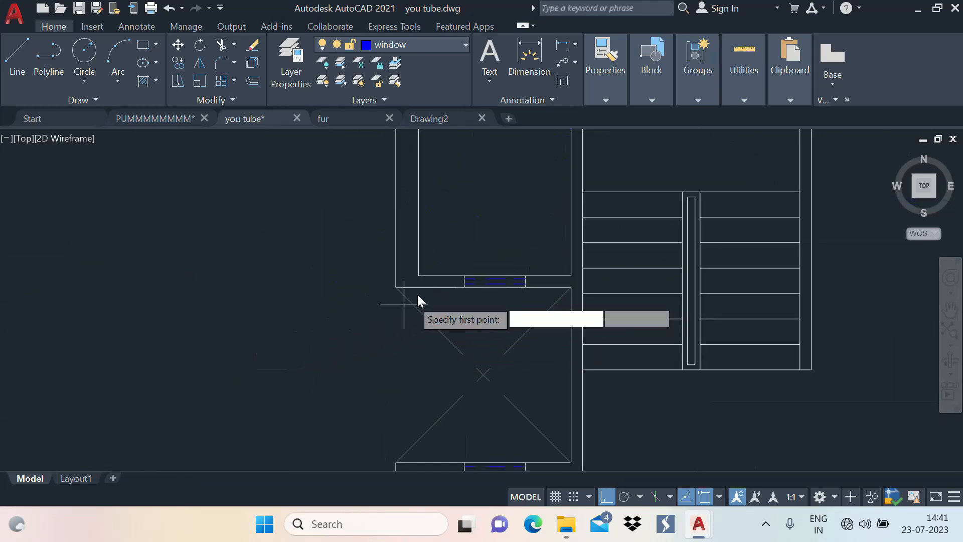
{"action": "left_click", "coordinate": [395, 285]}
{"action": "scroll", "coordinate": [381, 306], "scroll_direction": "down", "scroll_amount": 2}
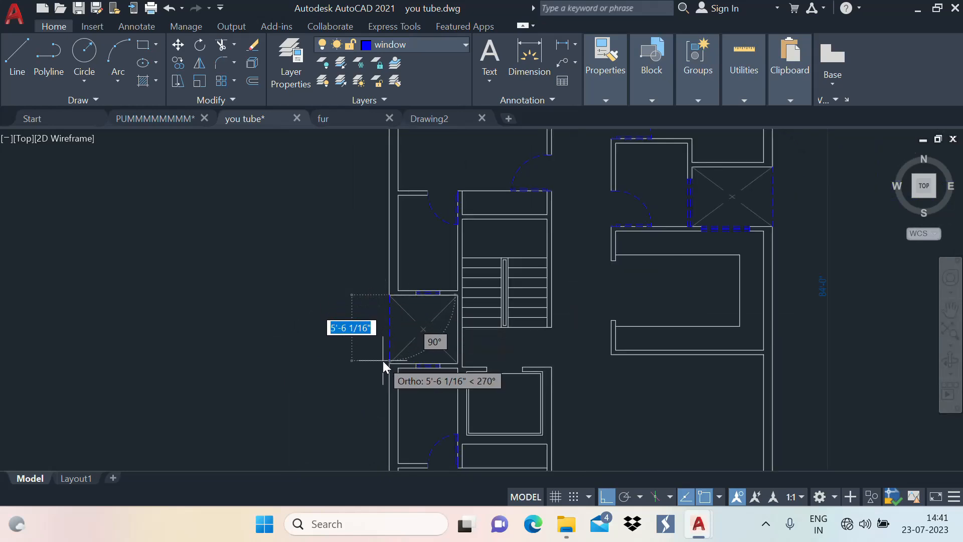
{"action": "key", "text": "Escape"}
Step: Match the closing line of the staircase-side shaft to the properties of the adjoining outer wall line
{"action": "scroll", "coordinate": [406, 333], "scroll_direction": "up", "scroll_amount": 4}
{"action": "middle_click_drag", "start_coordinate": [410, 331], "coordinate": [388, 359]}
{"action": "type", "text": "ma"}
{"action": "key", "text": "Return"}
{"action": "left_click", "coordinate": [334, 248]}
{"action": "left_click", "coordinate": [338, 318]}
{"action": "scroll", "coordinate": [338, 317], "scroll_direction": "down", "scroll_amount": 5}
{"action": "scroll", "coordinate": [384, 309], "scroll_direction": "up", "scroll_amount": 5}
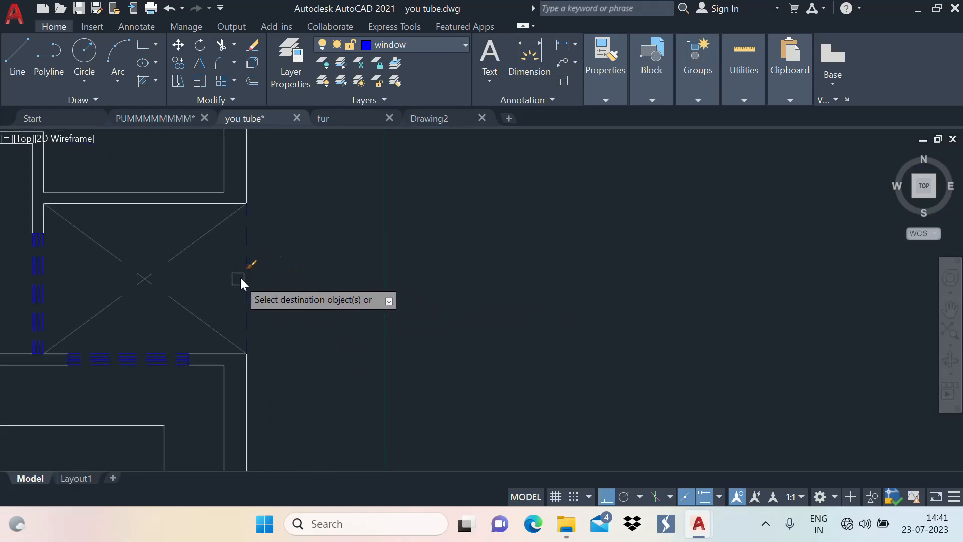
{"action": "scroll", "coordinate": [541, 241], "scroll_direction": "down", "scroll_amount": 6}
{"action": "middle_click_drag", "start_coordinate": [483, 275], "coordinate": [478, 279]}
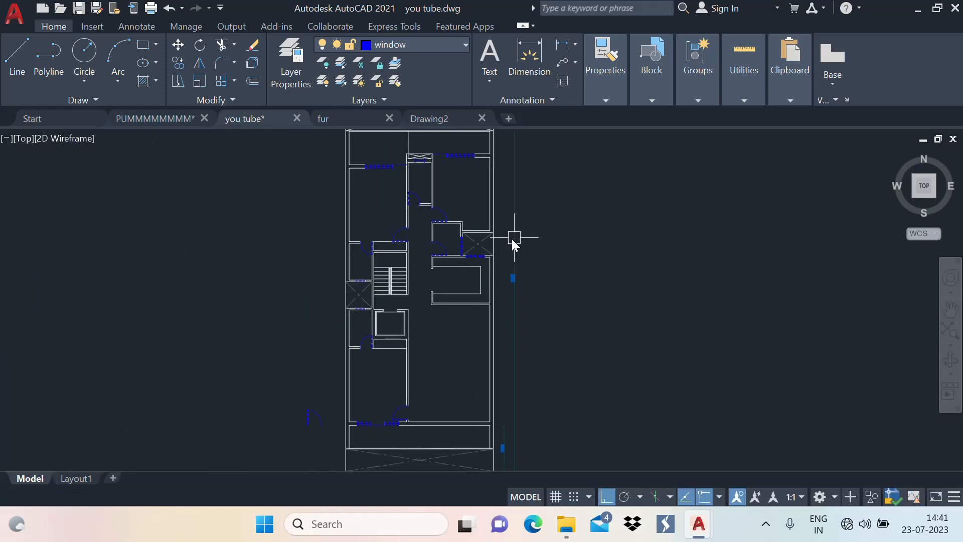
Step: Inspect the plan's balcony-side wall and compare it with the drawing/dining room windows in the PUMMMMMMM drawing
{"action": "scroll", "coordinate": [513, 239], "scroll_direction": "down", "scroll_amount": 2}
{"action": "scroll", "coordinate": [453, 246], "scroll_direction": "up", "scroll_amount": 6}
{"action": "middle_click_drag", "start_coordinate": [453, 247], "coordinate": [346, 288]}
{"action": "scroll", "coordinate": [459, 245], "scroll_direction": "down", "scroll_amount": 2}
{"action": "middle_click_drag", "start_coordinate": [443, 289], "coordinate": [424, 225]}
{"action": "scroll", "coordinate": [471, 260], "scroll_direction": "down", "scroll_amount": 2}
{"action": "scroll", "coordinate": [440, 315], "scroll_direction": "up", "scroll_amount": 2}
{"action": "middle_click_drag", "start_coordinate": [444, 313], "coordinate": [435, 285]}
{"action": "middle_click_drag", "start_coordinate": [429, 341], "coordinate": [375, 288]}
{"action": "scroll", "coordinate": [422, 275], "scroll_direction": "down", "scroll_amount": 2}
{"action": "scroll", "coordinate": [375, 287], "scroll_direction": "up", "scroll_amount": 2}
{"action": "middle_click_drag", "start_coordinate": [405, 214], "coordinate": [400, 274]}
{"action": "scroll", "coordinate": [401, 408], "scroll_direction": "up", "scroll_amount": 2}
{"action": "middle_click_drag", "start_coordinate": [401, 407], "coordinate": [415, 375]}
{"action": "scroll", "coordinate": [415, 376], "scroll_direction": "down", "scroll_amount": 4}
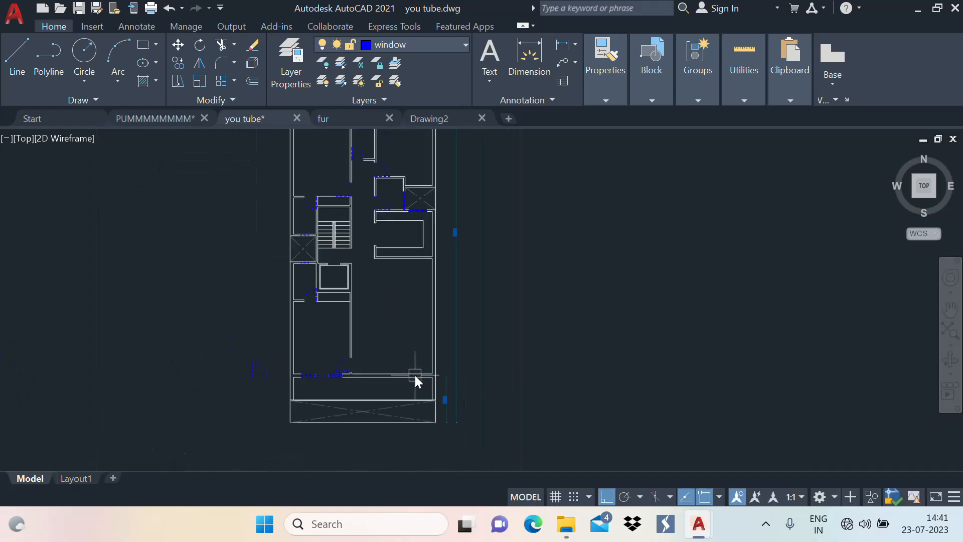
{"action": "scroll", "coordinate": [429, 401], "scroll_direction": "up", "scroll_amount": 5}
{"action": "scroll", "coordinate": [88, 310], "scroll_direction": "up", "scroll_amount": 2}
{"action": "middle_click_drag", "start_coordinate": [88, 310], "coordinate": [386, 331]}
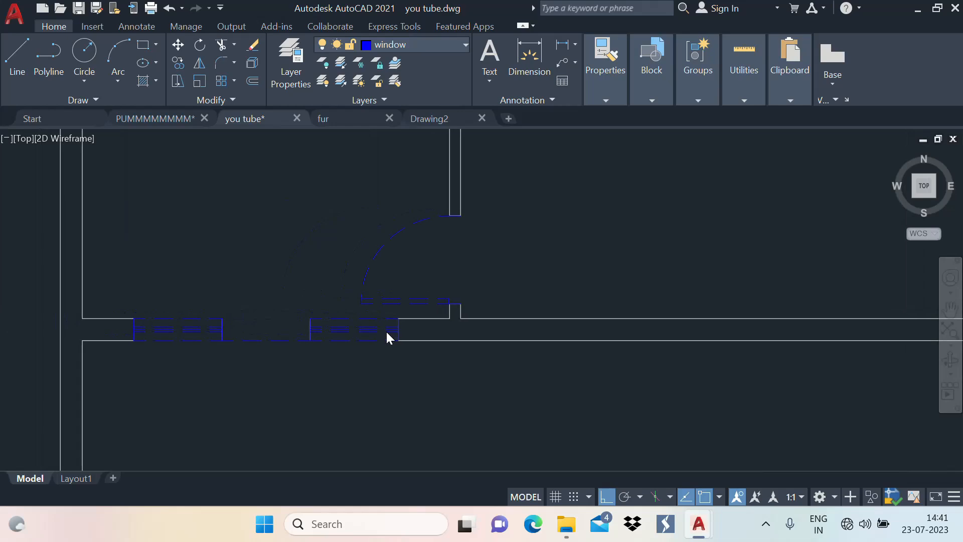
{"action": "left_click", "coordinate": [155, 120]}
{"action": "scroll", "coordinate": [320, 230], "scroll_direction": "down", "scroll_amount": 6}
{"action": "scroll", "coordinate": [354, 371], "scroll_direction": "up", "scroll_amount": 6}
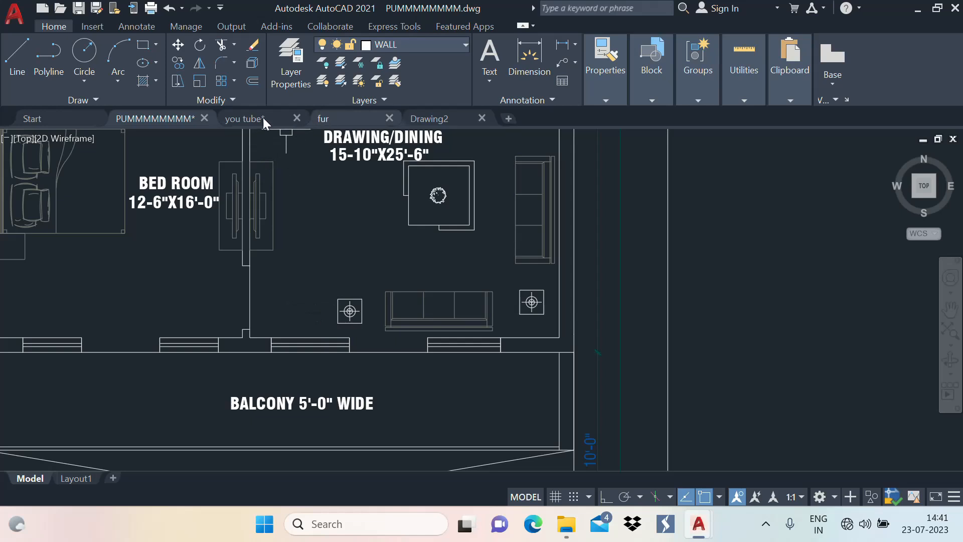
Step: In the you tube drawing, copy the bedroom's balcony window-and-door set horizontally about 12 feet into the drawing/dining room wall
{"action": "left_click", "coordinate": [284, 119]}
{"action": "scroll", "coordinate": [377, 251], "scroll_direction": "down", "scroll_amount": 3}
{"action": "scroll", "coordinate": [445, 268], "scroll_direction": "up", "scroll_amount": 4}
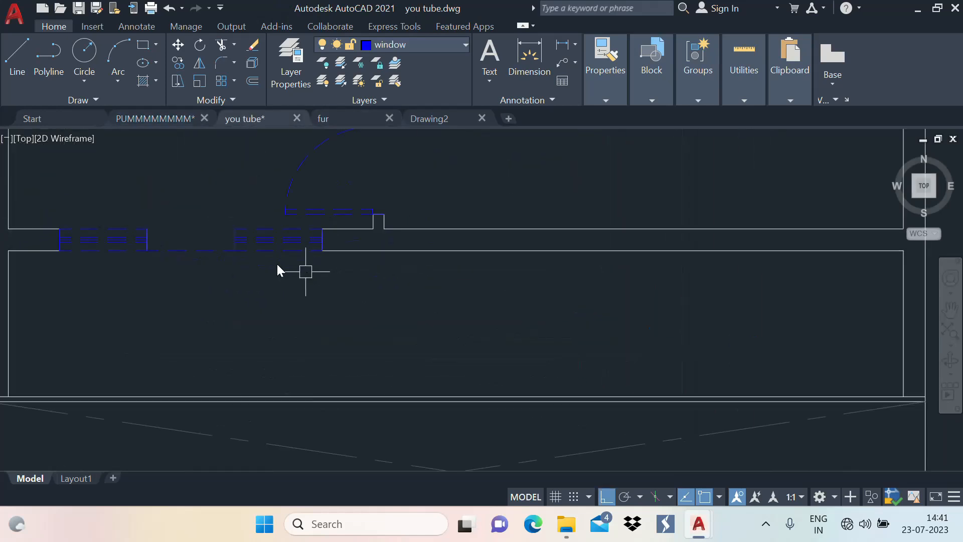
{"action": "left_click", "coordinate": [48, 211]}
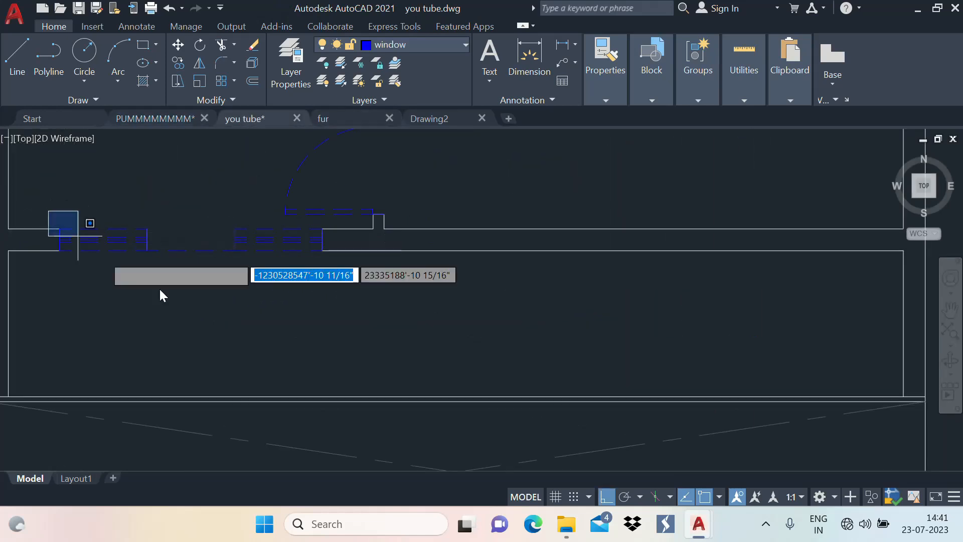
{"action": "left_click", "coordinate": [336, 309]}
{"action": "type", "text": "co"}
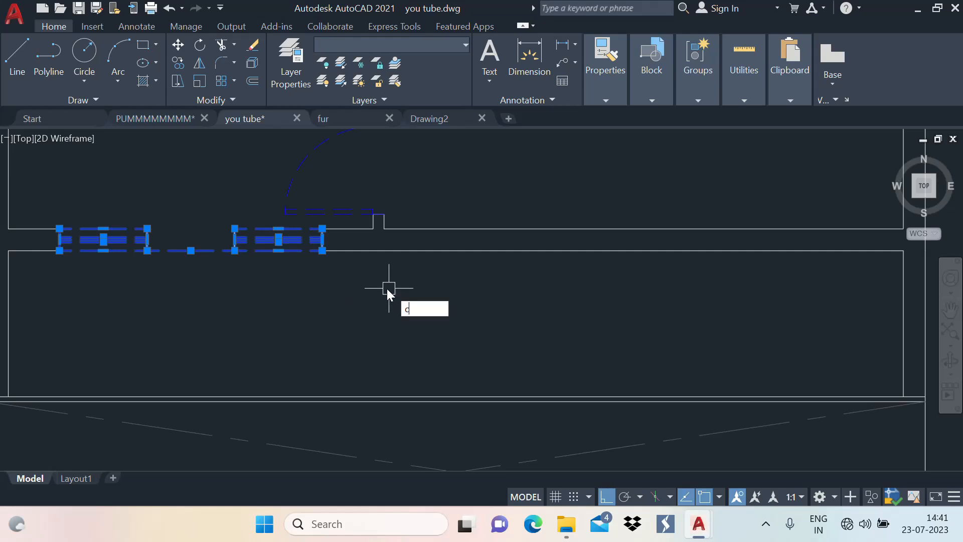
{"action": "key", "text": "Return"}
{"action": "left_click", "coordinate": [324, 250]}
{"action": "scroll", "coordinate": [276, 260], "scroll_direction": "down", "scroll_amount": 2}
{"action": "left_click", "coordinate": [425, 293]}
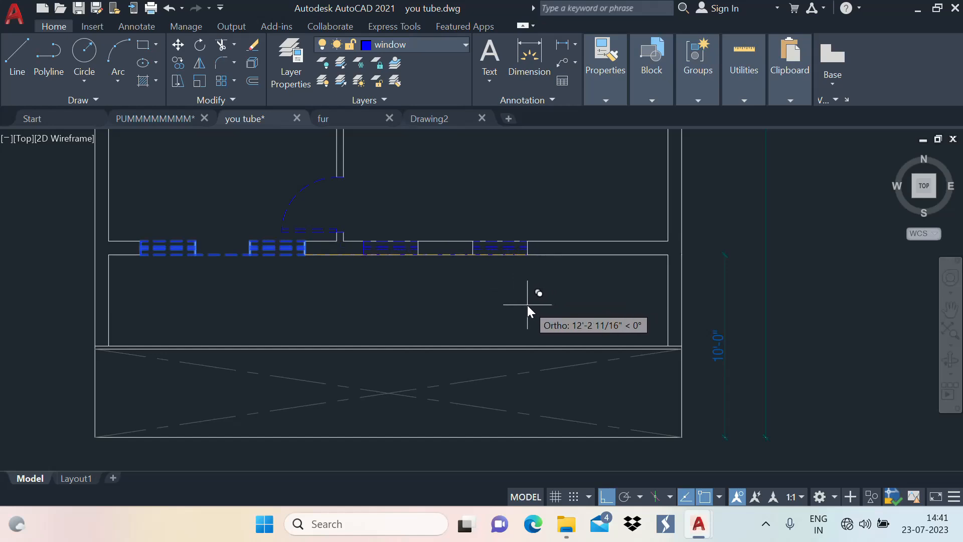
{"action": "scroll", "coordinate": [520, 269], "scroll_direction": "down", "scroll_amount": 3}
{"action": "scroll", "coordinate": [488, 321], "scroll_direction": "up", "scroll_amount": 3}
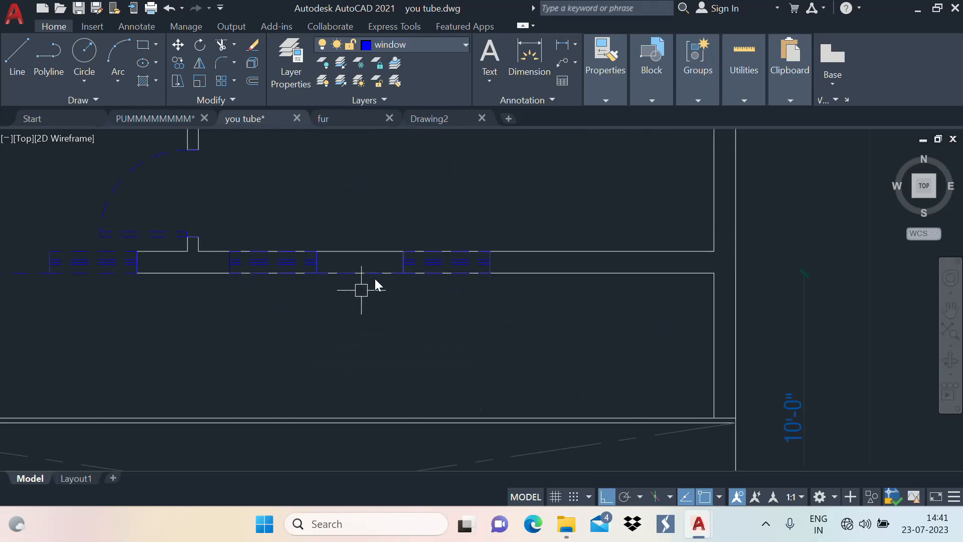
{"action": "key", "text": "Escape"}
Step: Trim the lower balcony wall line across the outer window of the copied set
{"action": "left_click", "coordinate": [494, 274]}
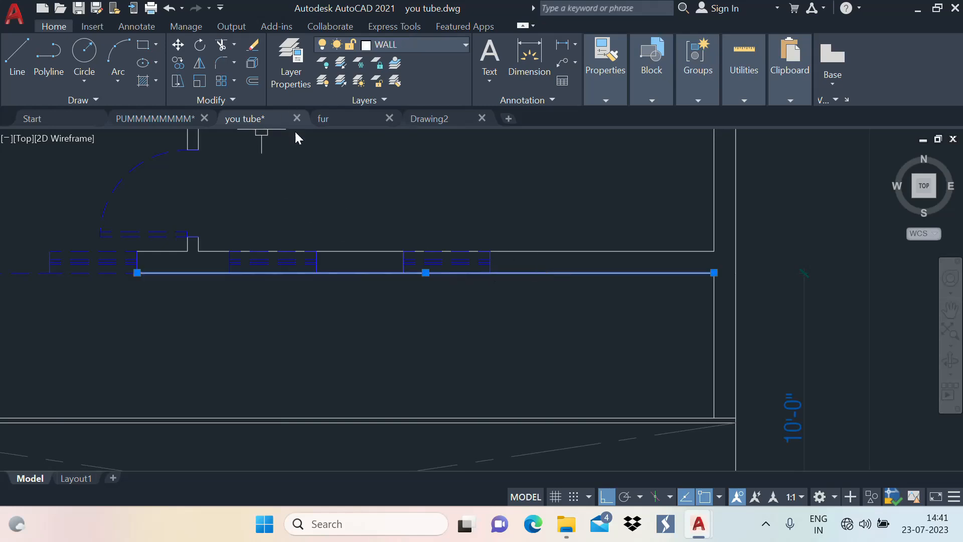
{"action": "key", "text": "Escape"}
{"action": "type", "text": "tr"}
{"action": "key", "text": "Return"}
{"action": "scroll", "coordinate": [419, 273], "scroll_direction": "up", "scroll_amount": 2}
{"action": "left_click", "coordinate": [419, 273]}
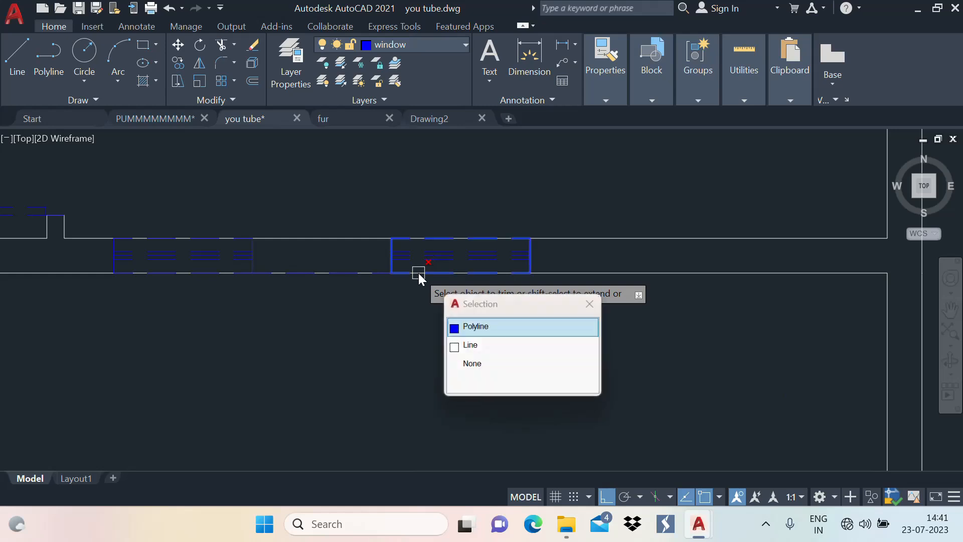
{"action": "left_click", "coordinate": [494, 349]}
{"action": "scroll", "coordinate": [483, 258], "scroll_direction": "down", "scroll_amount": 2}
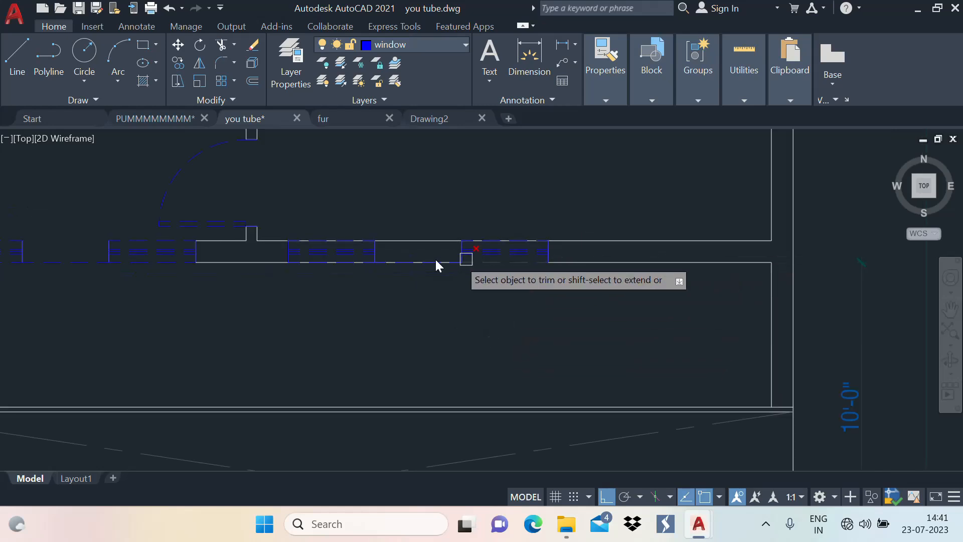
{"action": "key", "text": "Escape"}
Step: Shorten the remaining lower wall line to the bedroom-side edge of the copied window set
{"action": "left_click", "coordinate": [264, 262]}
{"action": "left_click", "coordinate": [461, 261]}
{"action": "left_click", "coordinate": [288, 261]}
{"action": "key", "text": "Escape"}
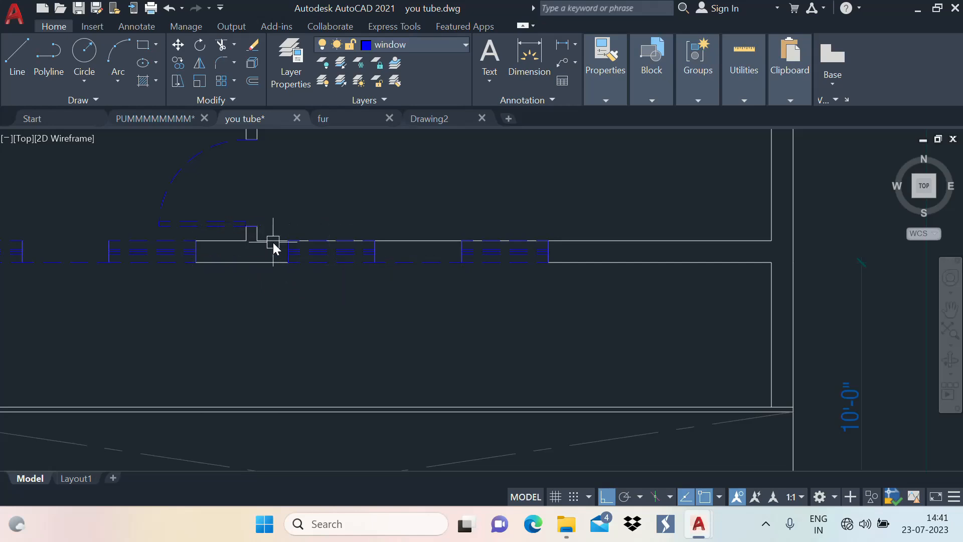
Step: Open the upper balcony wall line across the copied set by trimming between its windows and shortening both cut lines to the outer window edges
{"action": "type", "text": "tr"}
{"action": "key", "text": "Return"}
{"action": "key", "text": "Escape"}
{"action": "scroll", "coordinate": [285, 243], "scroll_direction": "up", "scroll_amount": 2}
{"action": "left_click", "coordinate": [416, 238]}
{"action": "left_click", "coordinate": [434, 237]}
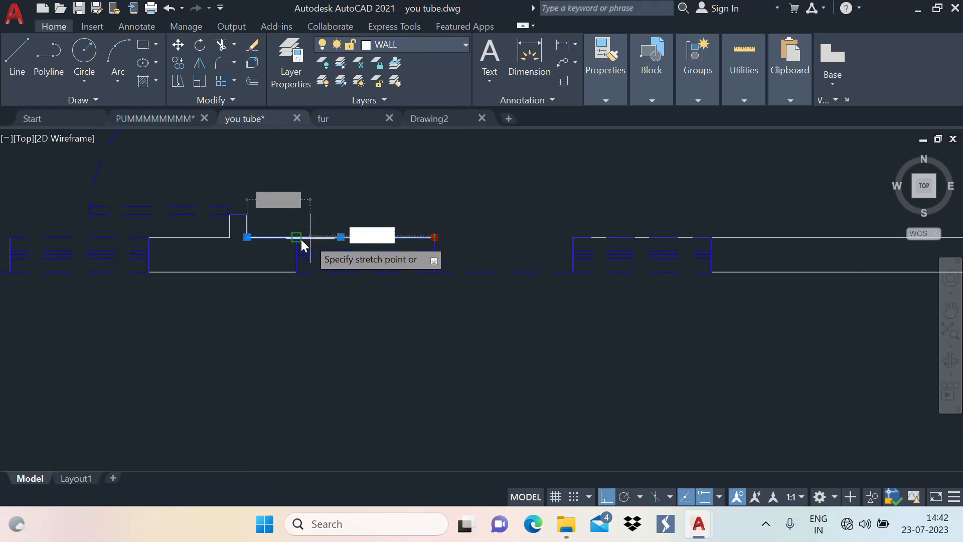
{"action": "left_click", "coordinate": [300, 237]}
{"action": "key", "text": "Escape"}
{"action": "left_click", "coordinate": [765, 237]}
{"action": "left_click", "coordinate": [573, 237]}
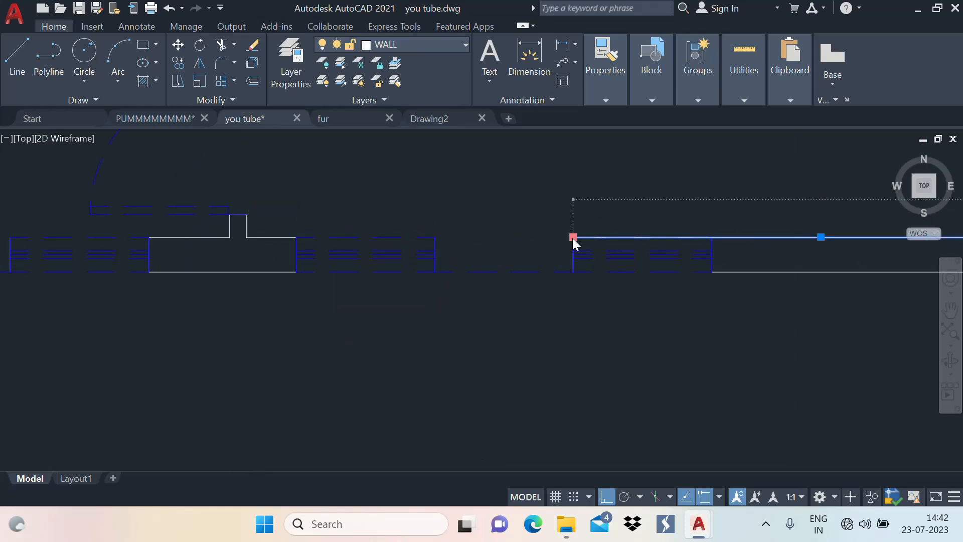
{"action": "left_click", "coordinate": [712, 240]}
{"action": "key", "text": "Escape"}
Step: Compare the lower part of the plan with the reference layout in the PUMMMMMMM drawing
{"action": "scroll", "coordinate": [606, 246], "scroll_direction": "down", "scroll_amount": 3}
{"action": "scroll", "coordinate": [552, 244], "scroll_direction": "down", "scroll_amount": 2}
{"action": "middle_click_drag", "start_coordinate": [552, 243], "coordinate": [477, 411]}
{"action": "scroll", "coordinate": [501, 330], "scroll_direction": "down", "scroll_amount": 2}
{"action": "middle_click_drag", "start_coordinate": [507, 331], "coordinate": [478, 360]}
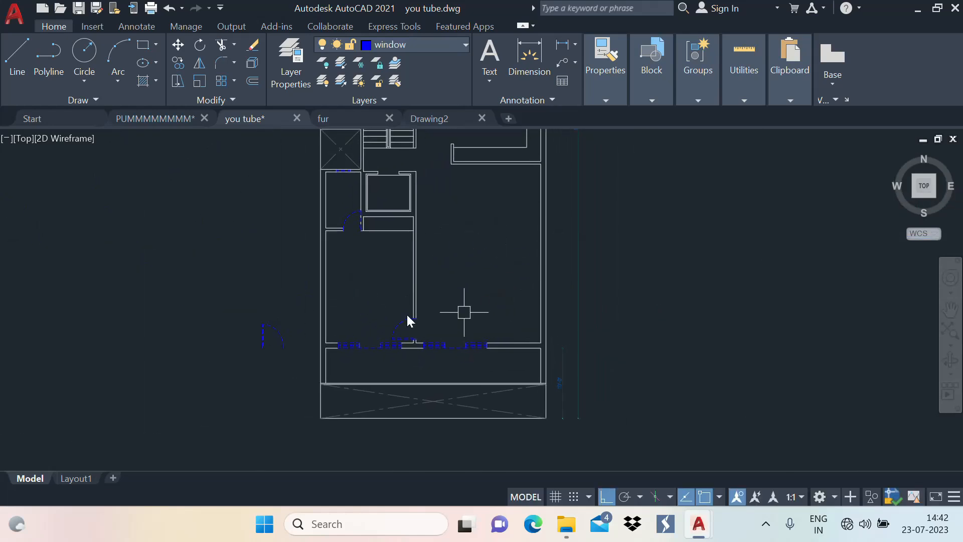
{"action": "middle_click_drag", "start_coordinate": [458, 284], "coordinate": [371, 337]}
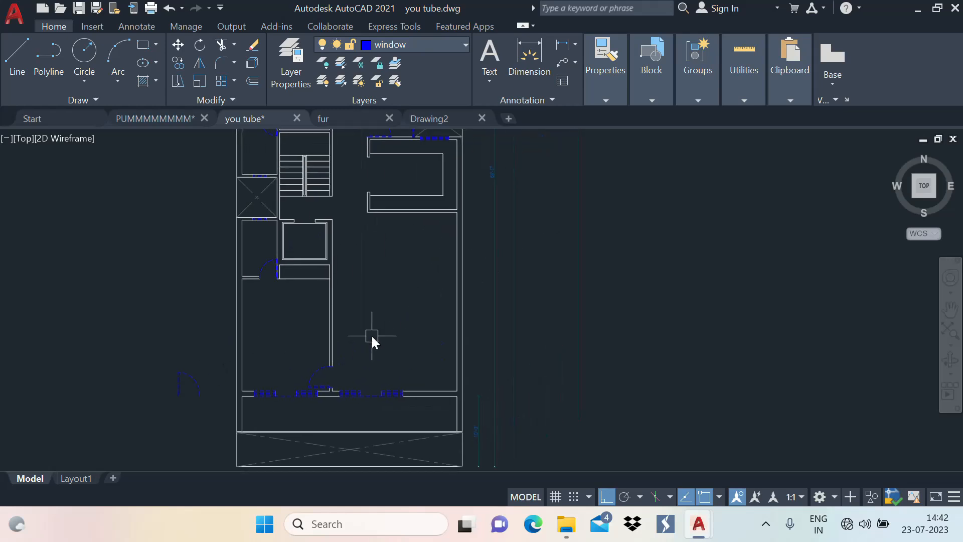
{"action": "left_click", "coordinate": [156, 118]}
{"action": "scroll", "coordinate": [365, 246], "scroll_direction": "down", "scroll_amount": 8}
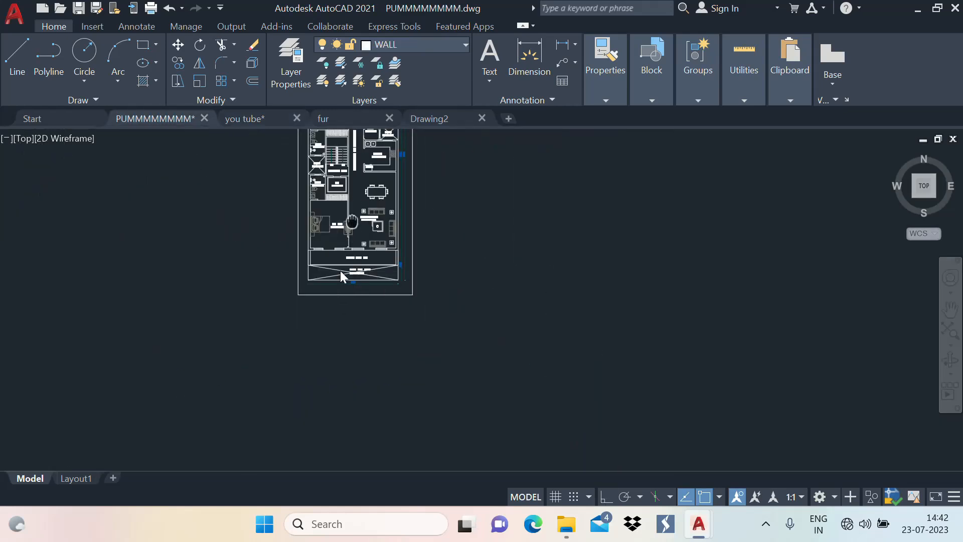
{"action": "middle_click_drag", "start_coordinate": [352, 220], "coordinate": [267, 255]}
Step: Return to the you tube drawing and delete the spare door outside the plan near the lower bedroom
{"action": "left_click", "coordinate": [254, 120]}
{"action": "scroll", "coordinate": [365, 262], "scroll_direction": "down", "scroll_amount": 5}
{"action": "scroll", "coordinate": [335, 293], "scroll_direction": "up", "scroll_amount": 2}
{"action": "scroll", "coordinate": [288, 380], "scroll_direction": "up", "scroll_amount": 10}
{"action": "left_click", "coordinate": [295, 373]}
{"action": "left_click", "coordinate": [198, 325]}
{"action": "scroll", "coordinate": [314, 312], "scroll_direction": "down", "scroll_amount": 8}
{"action": "key", "text": "Delete"}
{"action": "scroll", "coordinate": [423, 312], "scroll_direction": "down", "scroll_amount": 2}
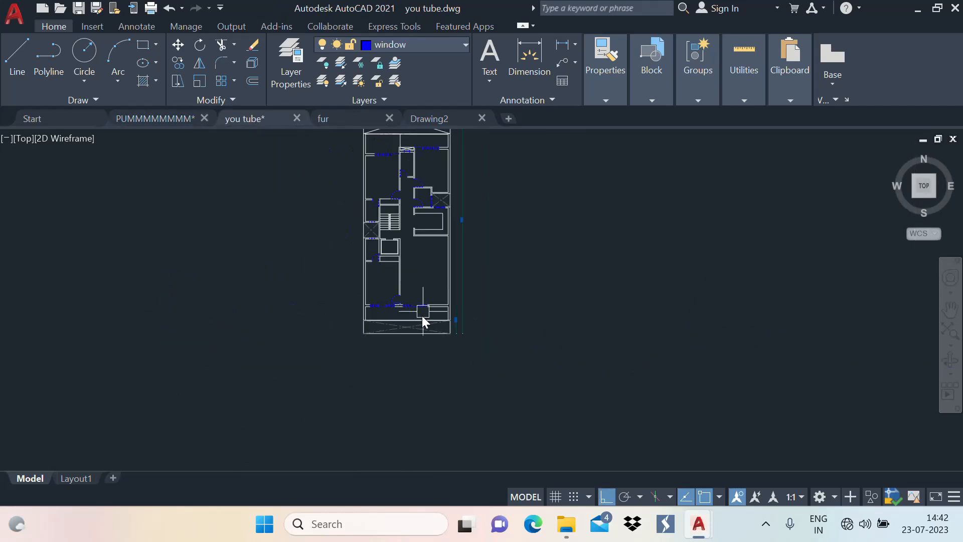
{"action": "scroll", "coordinate": [397, 339], "scroll_direction": "up", "scroll_amount": 1}
{"action": "scroll", "coordinate": [414, 241], "scroll_direction": "up", "scroll_amount": 2}
{"action": "middle_click_drag", "start_coordinate": [415, 241], "coordinate": [415, 306]}
{"action": "scroll", "coordinate": [394, 260], "scroll_direction": "up", "scroll_amount": 2}
{"action": "middle_click_drag", "start_coordinate": [394, 260], "coordinate": [411, 197]}
{"action": "scroll", "coordinate": [412, 198], "scroll_direction": "down", "scroll_amount": 6}
{"action": "scroll", "coordinate": [409, 320], "scroll_direction": "up", "scroll_amount": 8}
{"action": "type", "text": "ma"}
{"action": "key", "text": "Return"}
{"action": "left_click", "coordinate": [427, 253]}
{"action": "scroll", "coordinate": [399, 327], "scroll_direction": "down", "scroll_amount": 2}
{"action": "scroll", "coordinate": [398, 215], "scroll_direction": "down", "scroll_amount": 3}
{"action": "scroll", "coordinate": [399, 195], "scroll_direction": "up", "scroll_amount": 5}
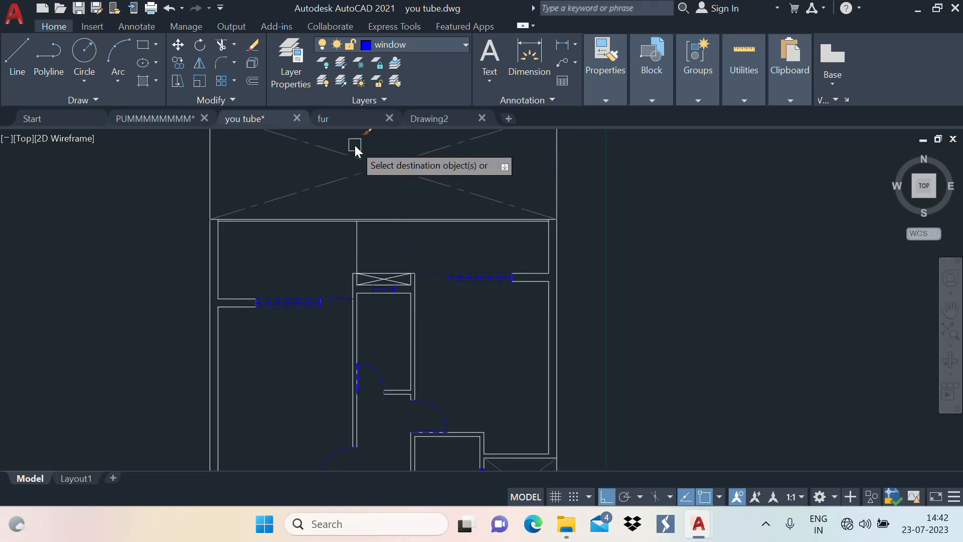
{"action": "scroll", "coordinate": [435, 168], "scroll_direction": "down", "scroll_amount": 3}
{"action": "scroll", "coordinate": [411, 177], "scroll_direction": "up", "scroll_amount": 5}
{"action": "scroll", "coordinate": [445, 161], "scroll_direction": "down", "scroll_amount": 8}
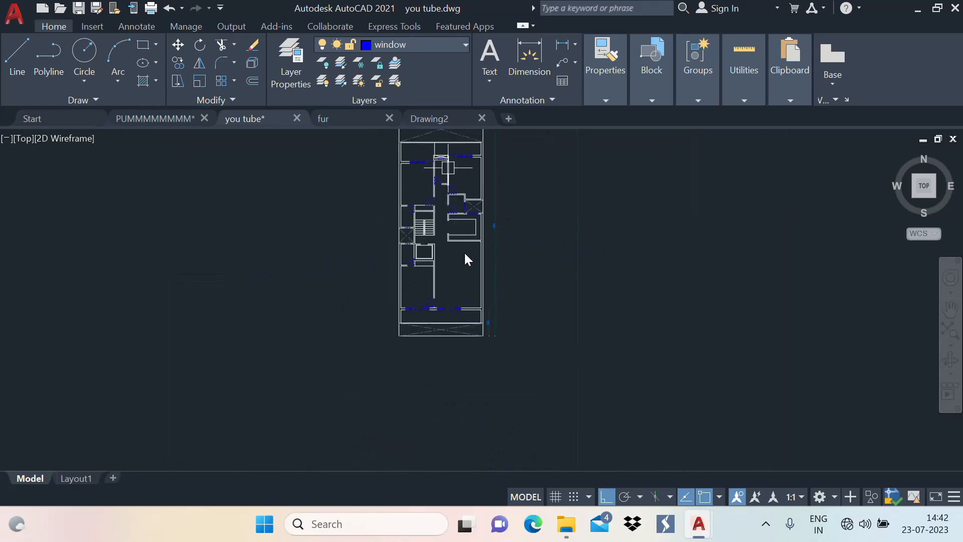
Step: Look over the drafted floor plan from the front balcony area up to the rear open space
{"action": "mouse_move", "coordinate": [366, 276]}
{"action": "middle_mouse_down"}
{"action": "mouse_move", "coordinate": [326, 319]}
{"action": "mouse_move", "coordinate": [378, 250]}
{"action": "middle_mouse_up"}
{"action": "scroll", "coordinate": [361, 300], "scroll_direction": "up", "scroll_amount": 6}
{"action": "scroll", "coordinate": [588, 189], "scroll_direction": "down", "scroll_amount": 4}
{"action": "middle_click_drag", "start_coordinate": [500, 256], "coordinate": [390, 330]}
{"action": "middle_click_drag", "start_coordinate": [427, 255], "coordinate": [385, 336]}
{"action": "middle_click_drag", "start_coordinate": [413, 270], "coordinate": [435, 227]}
{"action": "middle_click_drag", "start_coordinate": [430, 286], "coordinate": [445, 235]}
{"action": "middle_click_drag", "start_coordinate": [416, 178], "coordinate": [390, 230]}
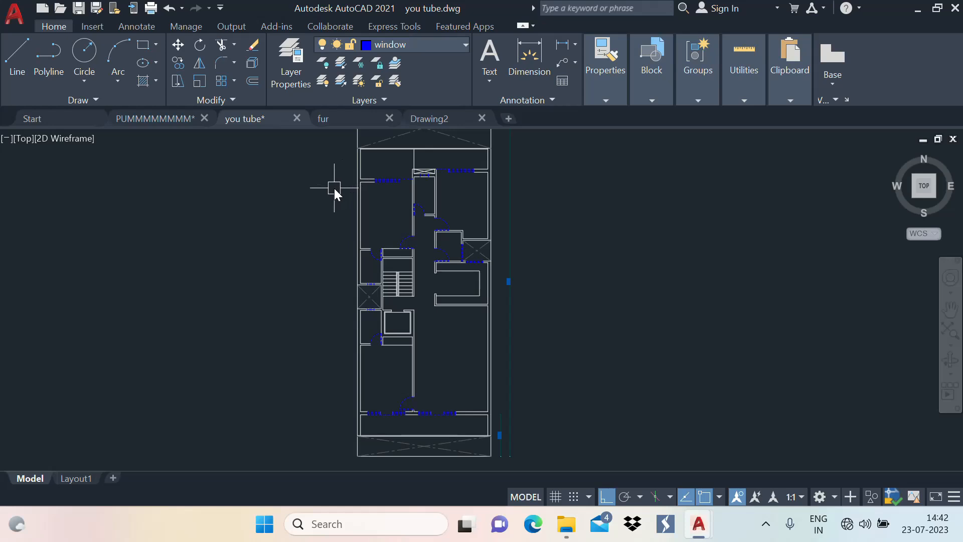
{"action": "middle_click_drag", "start_coordinate": [451, 223], "coordinate": [434, 315]}
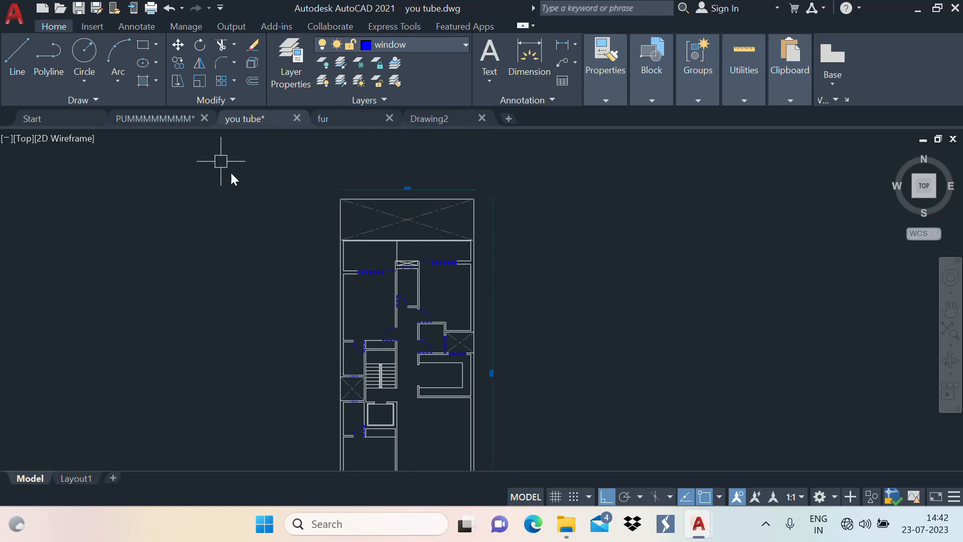
{"action": "mouse_move", "coordinate": [441, 204]}
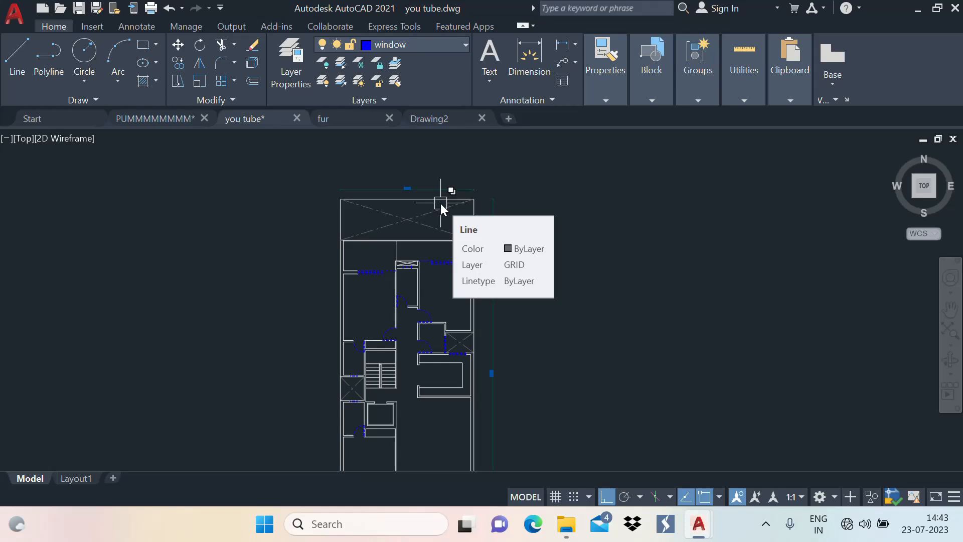
Step: Switch to the fur drawing and examine the furniture and fixture blocks inside its frame
{"action": "left_click", "coordinate": [337, 123]}
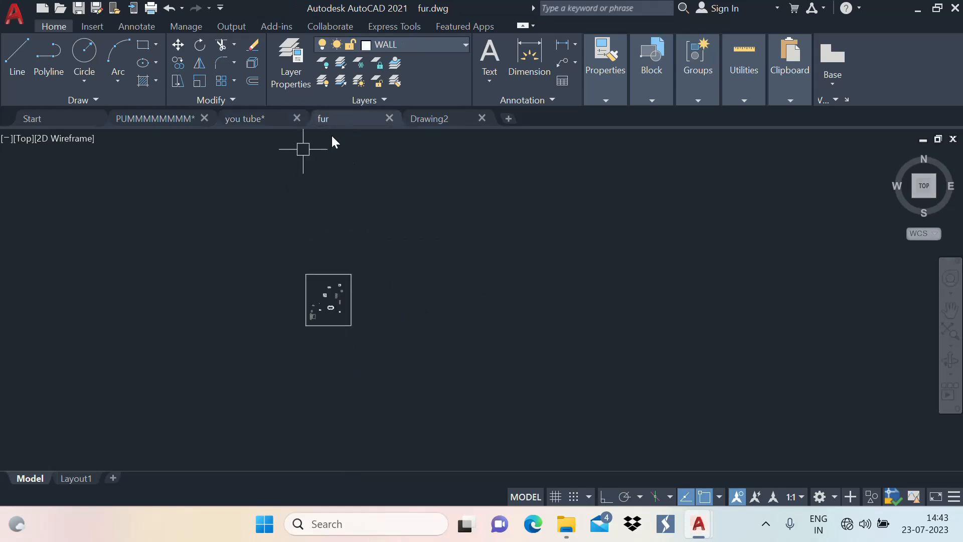
{"action": "scroll", "coordinate": [332, 320], "scroll_direction": "up", "scroll_amount": 8}
{"action": "middle_click_drag", "start_coordinate": [318, 225], "coordinate": [411, 352]}
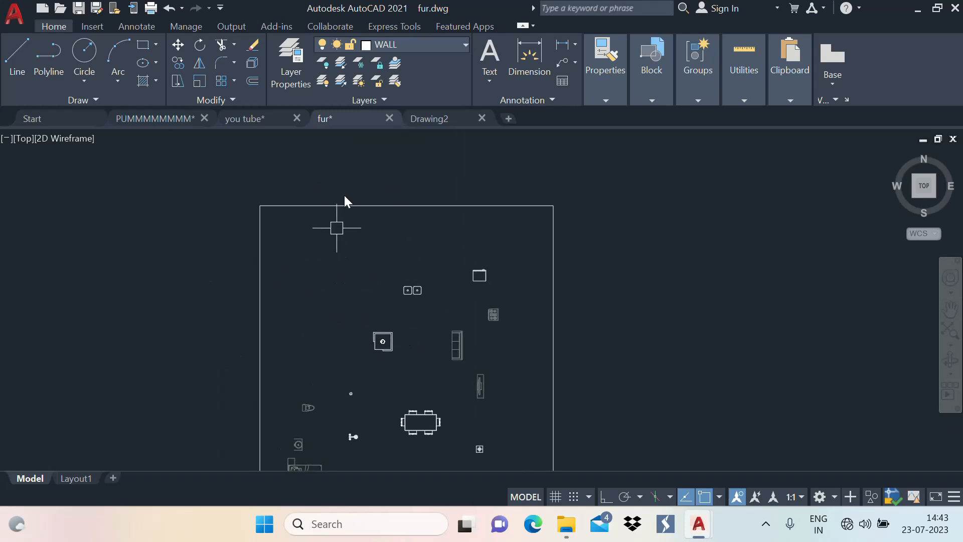
{"action": "scroll", "coordinate": [394, 233], "scroll_direction": "down", "scroll_amount": 3}
{"action": "scroll", "coordinate": [422, 277], "scroll_direction": "up", "scroll_amount": 2}
{"action": "middle_click_drag", "start_coordinate": [384, 234], "coordinate": [397, 273]}
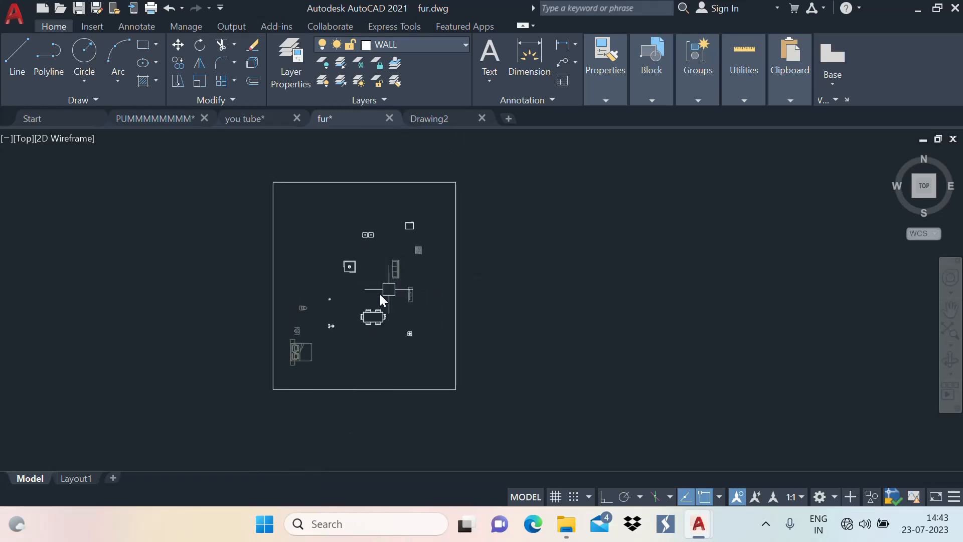
{"action": "scroll", "coordinate": [365, 300], "scroll_direction": "up", "scroll_amount": 3}
{"action": "scroll", "coordinate": [408, 328], "scroll_direction": "down", "scroll_amount": 3}
{"action": "mouse_move", "coordinate": [390, 338]}
{"action": "middle_mouse_down"}
{"action": "mouse_move", "coordinate": [331, 319]}
{"action": "mouse_move", "coordinate": [354, 277]}
{"action": "mouse_move", "coordinate": [344, 322]}
{"action": "middle_mouse_up"}
{"action": "scroll", "coordinate": [323, 300], "scroll_direction": "up", "scroll_amount": 2}
{"action": "scroll", "coordinate": [383, 211], "scroll_direction": "up", "scroll_amount": 2}
{"action": "scroll", "coordinate": [381, 316], "scroll_direction": "down", "scroll_amount": 4}
{"action": "scroll", "coordinate": [385, 322], "scroll_direction": "up", "scroll_amount": 4}
{"action": "scroll", "coordinate": [403, 285], "scroll_direction": "down", "scroll_amount": 2}
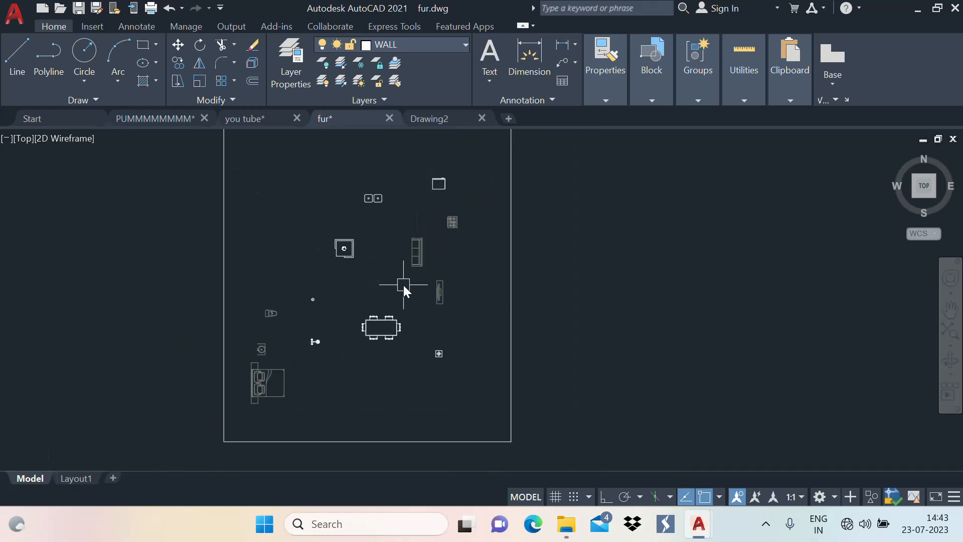
{"action": "scroll", "coordinate": [280, 366], "scroll_direction": "up", "scroll_amount": 5}
{"action": "scroll", "coordinate": [346, 296], "scroll_direction": "down", "scroll_amount": 5}
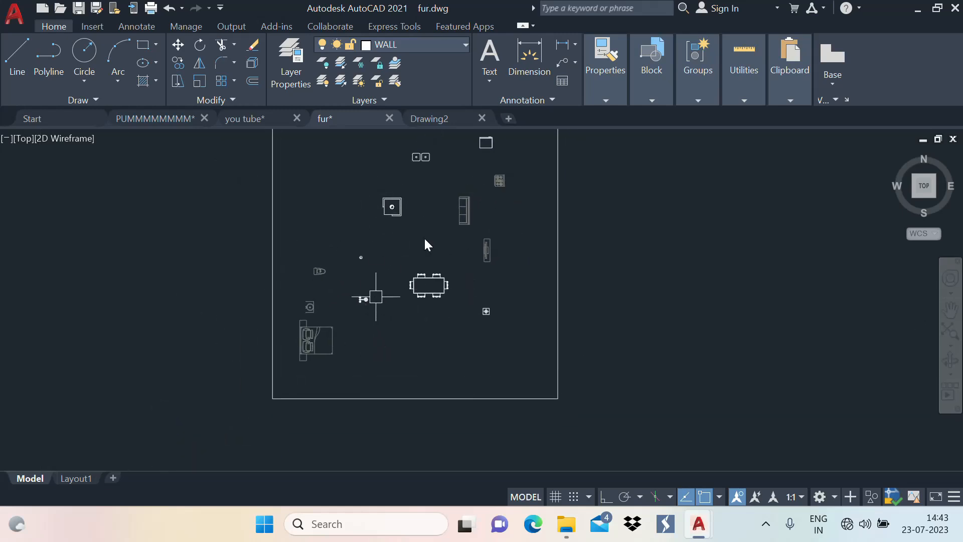
{"action": "middle_click_drag", "start_coordinate": [524, 204], "coordinate": [486, 297]}
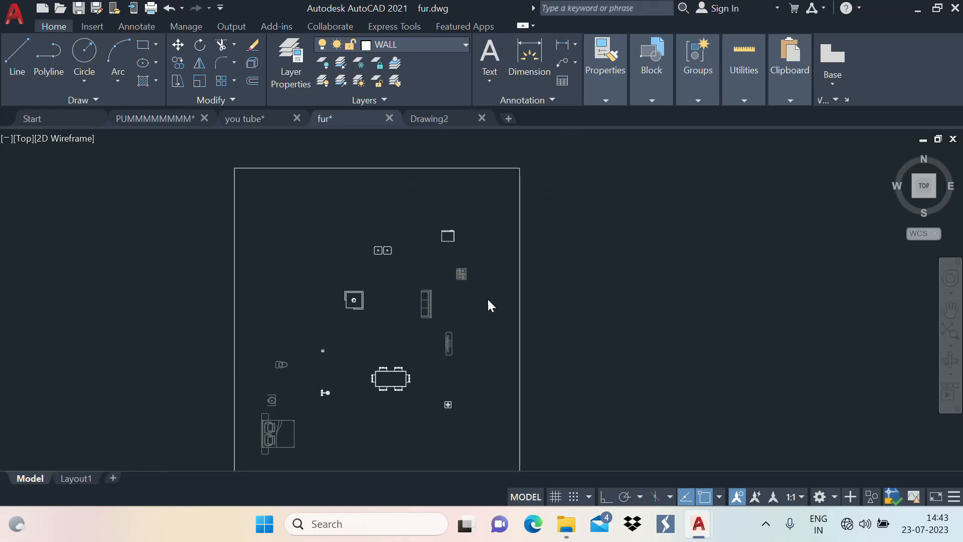
Step: Open the PUMMMMMMM reference drawing and examine how the bedrooms, toilets and kitchen are furnished
{"action": "left_click", "coordinate": [264, 119]}
{"action": "left_click", "coordinate": [167, 118]}
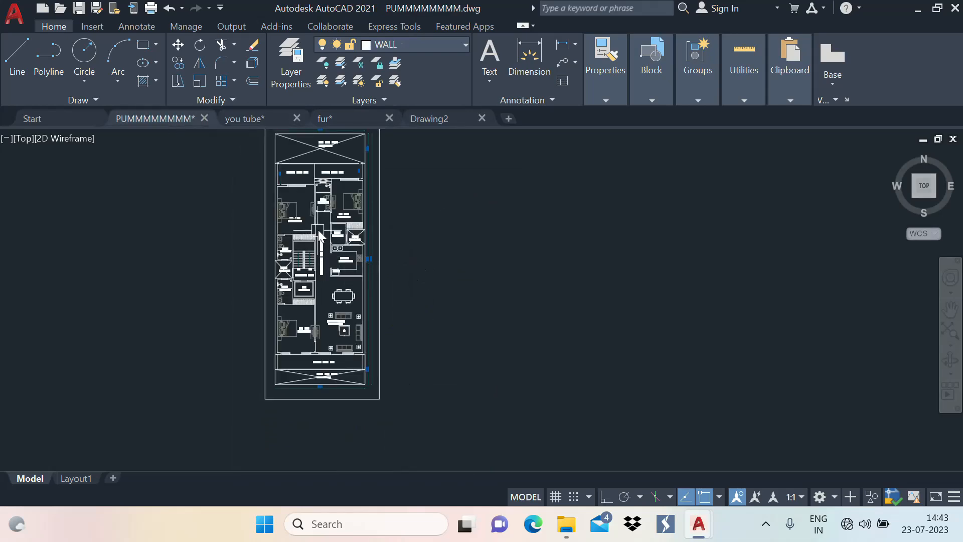
{"action": "scroll", "coordinate": [331, 228], "scroll_direction": "up", "scroll_amount": 5}
{"action": "scroll", "coordinate": [363, 220], "scroll_direction": "down", "scroll_amount": 4}
{"action": "scroll", "coordinate": [387, 252], "scroll_direction": "up", "scroll_amount": 2}
{"action": "scroll", "coordinate": [310, 263], "scroll_direction": "up", "scroll_amount": 2}
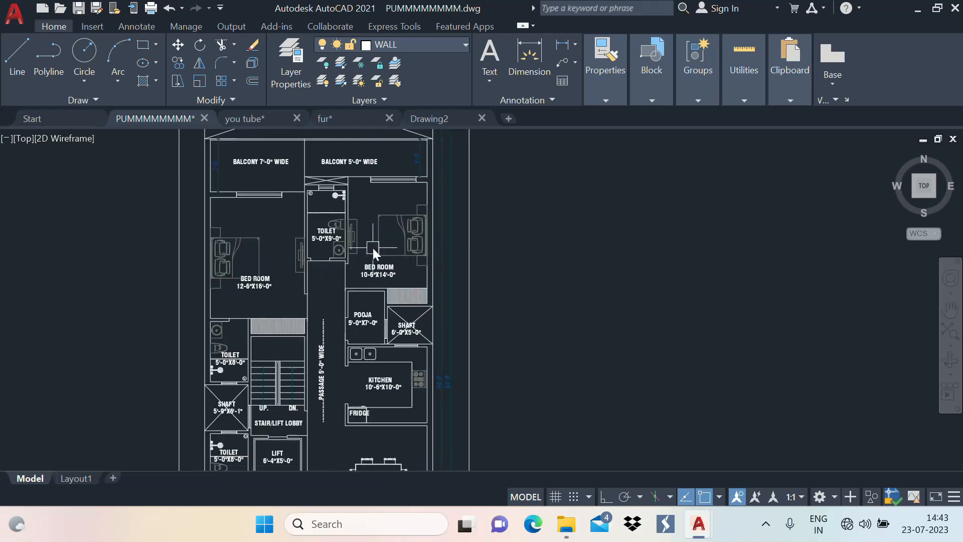
{"action": "scroll", "coordinate": [372, 248], "scroll_direction": "up", "scroll_amount": 3}
{"action": "scroll", "coordinate": [395, 168], "scroll_direction": "down", "scroll_amount": 5}
{"action": "scroll", "coordinate": [403, 170], "scroll_direction": "up", "scroll_amount": 4}
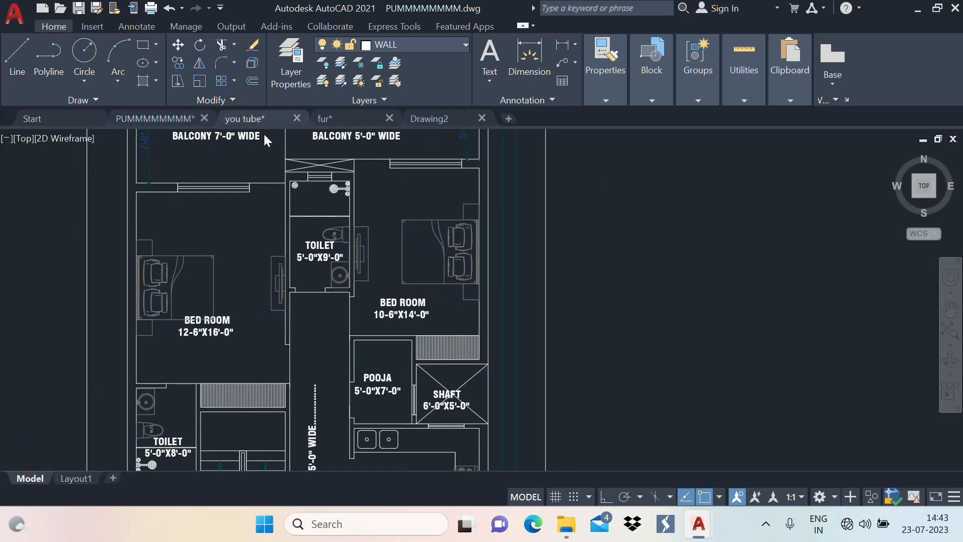
Step: Return to the you tube drawing and inspect its unfurnished rooms, shafts, staircase and kitchen
{"action": "left_click", "coordinate": [261, 125]}
{"action": "scroll", "coordinate": [441, 240], "scroll_direction": "down", "scroll_amount": 3}
{"action": "scroll", "coordinate": [451, 250], "scroll_direction": "up", "scroll_amount": 5}
{"action": "scroll", "coordinate": [438, 218], "scroll_direction": "up", "scroll_amount": 5}
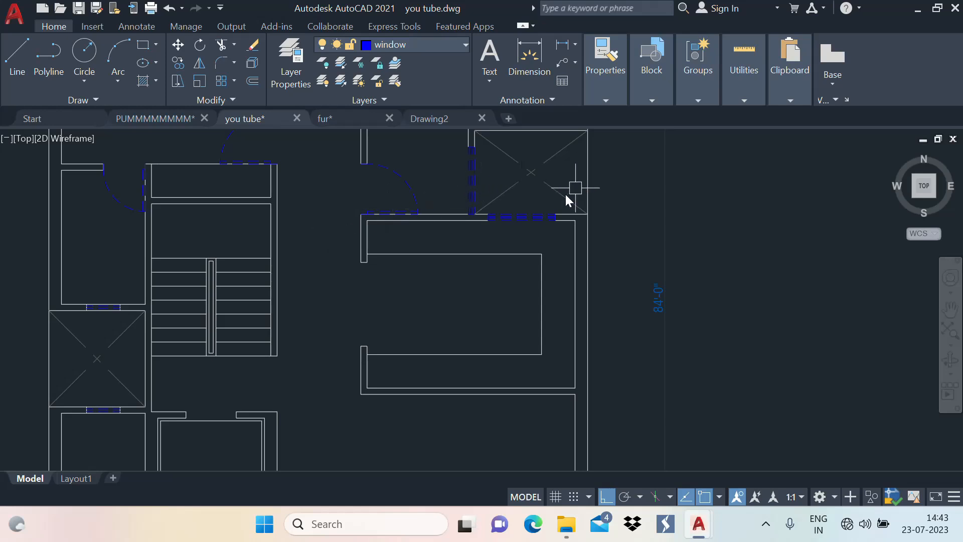
{"action": "scroll", "coordinate": [399, 227], "scroll_direction": "down", "scroll_amount": 8}
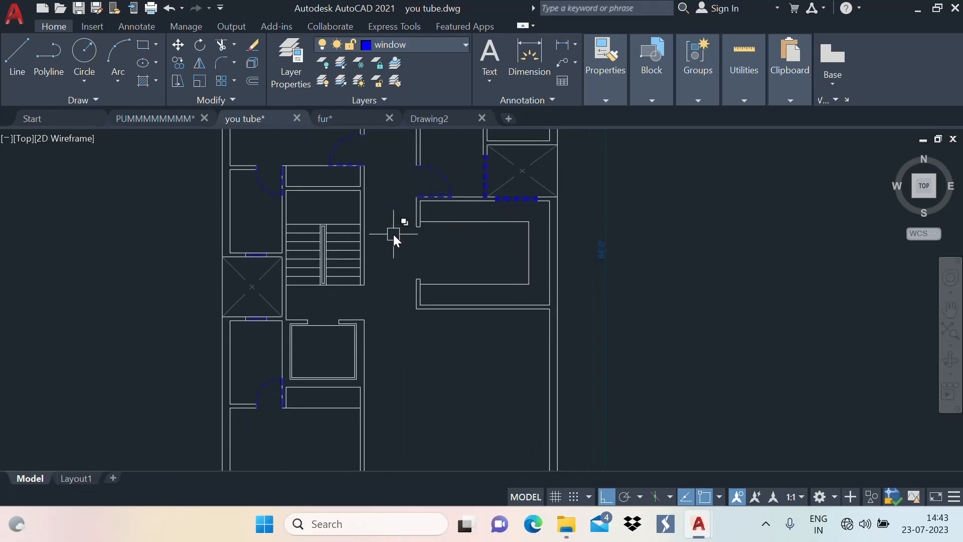
{"action": "scroll", "coordinate": [371, 238], "scroll_direction": "up", "scroll_amount": 6}
{"action": "middle_click_drag", "start_coordinate": [384, 243], "coordinate": [564, 214]}
{"action": "scroll", "coordinate": [490, 242], "scroll_direction": "down", "scroll_amount": 4}
{"action": "middle_click_drag", "start_coordinate": [474, 258], "coordinate": [394, 329]}
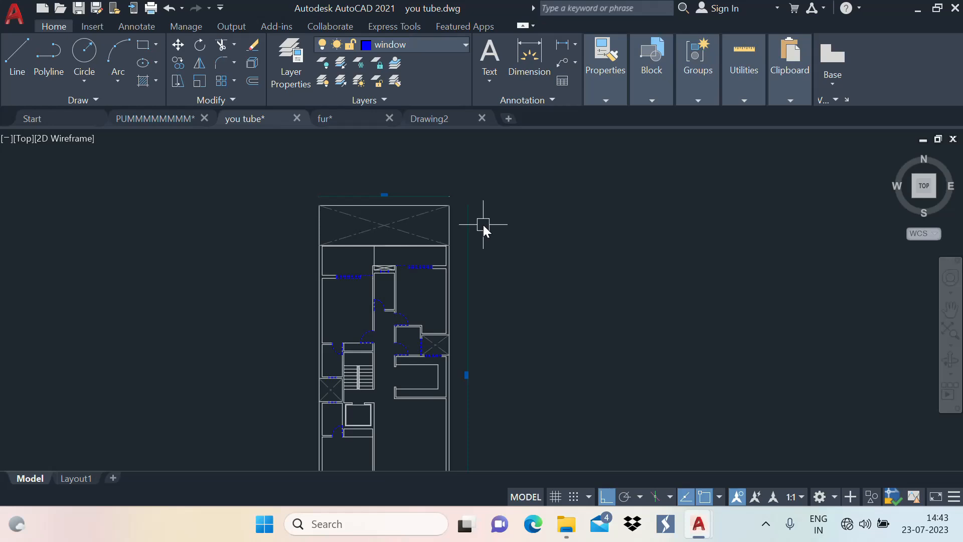
{"action": "key", "text": "ctrl+z"}
{"action": "middle_click_drag", "start_coordinate": [352, 293], "coordinate": [379, 210]}
{"action": "scroll", "coordinate": [392, 293], "scroll_direction": "up", "scroll_amount": 2}
{"action": "middle_click_drag", "start_coordinate": [386, 272], "coordinate": [383, 251]}
Step: Go back to the fur drawing and review the bed, dining table and other blocks available for copying
{"action": "left_click", "coordinate": [332, 115]}
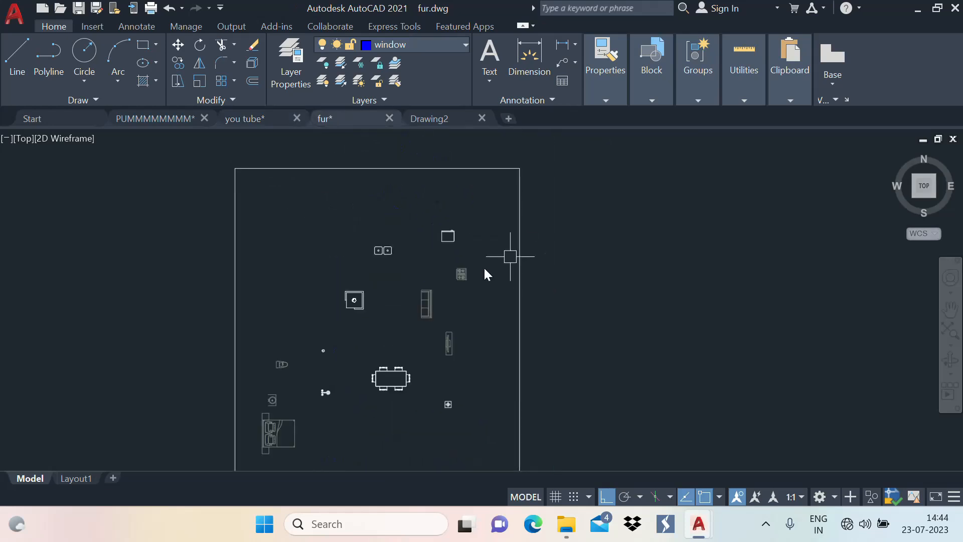
{"action": "scroll", "coordinate": [508, 257], "scroll_direction": "down", "scroll_amount": 4}
{"action": "scroll", "coordinate": [414, 275], "scroll_direction": "up", "scroll_amount": 6}
{"action": "middle_click_drag", "start_coordinate": [455, 290], "coordinate": [248, 314]}
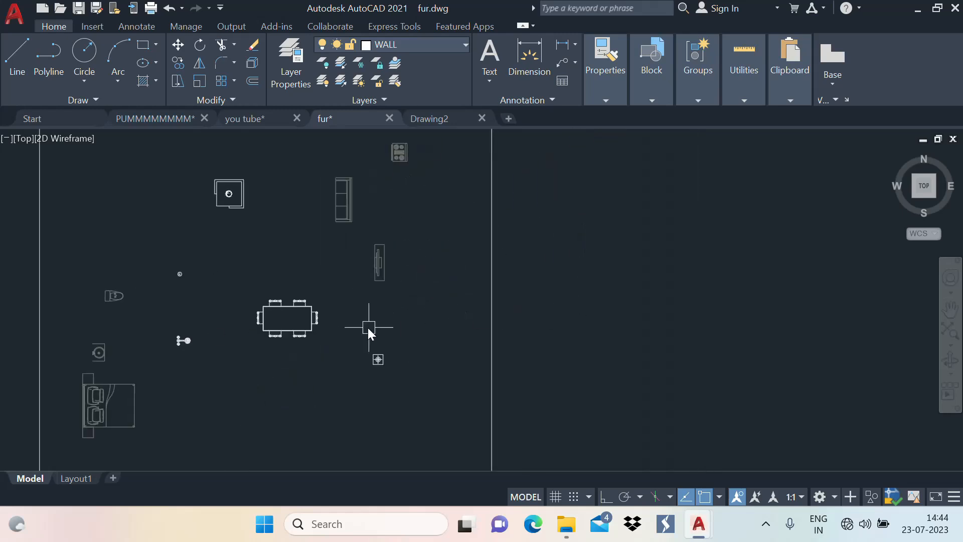
{"action": "mouse_move", "coordinate": [450, 289]}
{"action": "middle_mouse_down"}
{"action": "mouse_move", "coordinate": [503, 241]}
{"action": "mouse_move", "coordinate": [484, 252]}
{"action": "middle_mouse_up"}
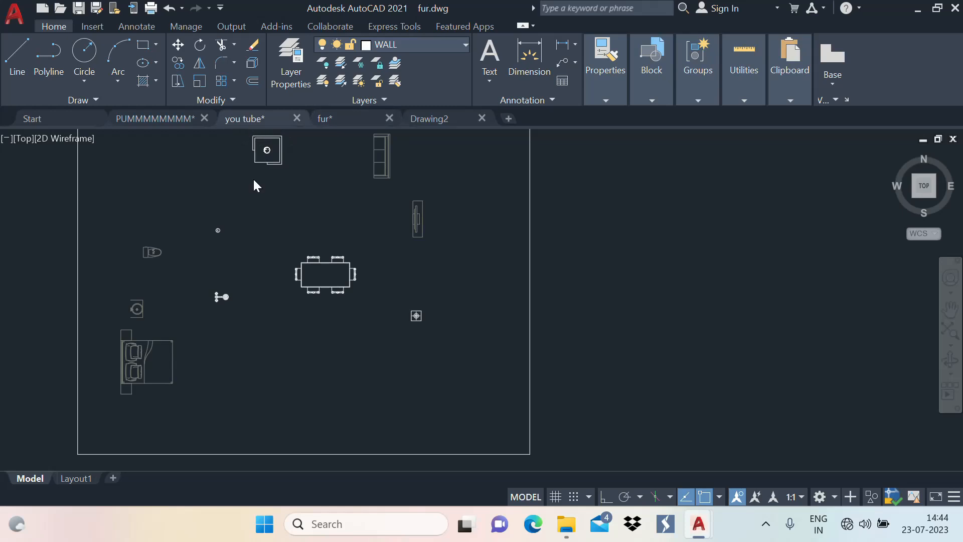
Step: Return to the you tube drawing and examine the lower bedroom beside the front balcony
{"action": "left_click", "coordinate": [251, 120]}
{"action": "middle_click_drag", "start_coordinate": [364, 431], "coordinate": [346, 379]}
{"action": "scroll", "coordinate": [264, 322], "scroll_direction": "up", "scroll_amount": 2}
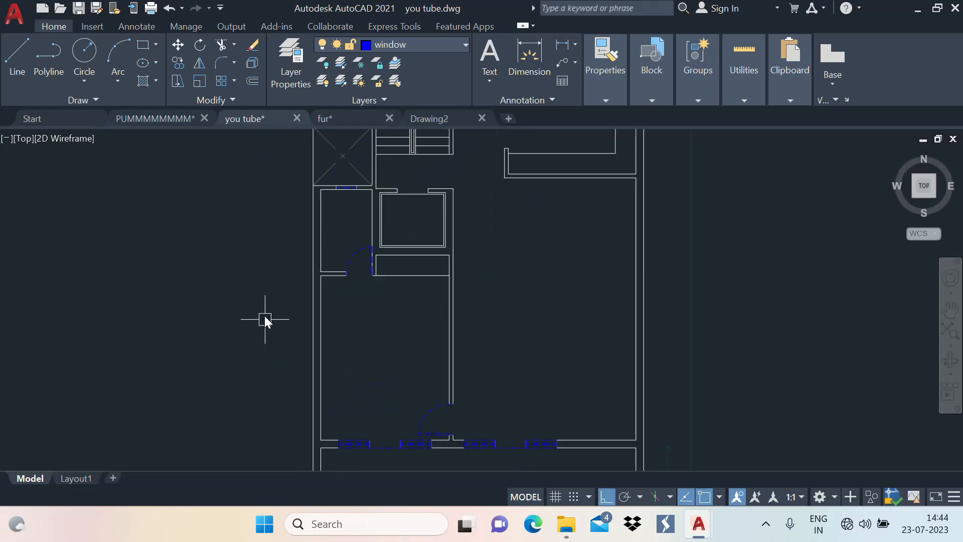
{"action": "scroll", "coordinate": [437, 255], "scroll_direction": "up", "scroll_amount": 2}
{"action": "scroll", "coordinate": [458, 265], "scroll_direction": "down", "scroll_amount": 6}
{"action": "middle_click_drag", "start_coordinate": [457, 265], "coordinate": [390, 334]}
{"action": "scroll", "coordinate": [365, 346], "scroll_direction": "up", "scroll_amount": 2}
{"action": "scroll", "coordinate": [366, 346], "scroll_direction": "up", "scroll_amount": 6}
{"action": "mouse_move", "coordinate": [371, 297]}
{"action": "middle_mouse_down"}
{"action": "mouse_move", "coordinate": [391, 251]}
{"action": "mouse_move", "coordinate": [404, 281]}
{"action": "mouse_move", "coordinate": [365, 279]}
{"action": "middle_mouse_up"}
{"action": "scroll", "coordinate": [405, 282], "scroll_direction": "down", "scroll_amount": 6}
{"action": "scroll", "coordinate": [324, 314], "scroll_direction": "up", "scroll_amount": 3}
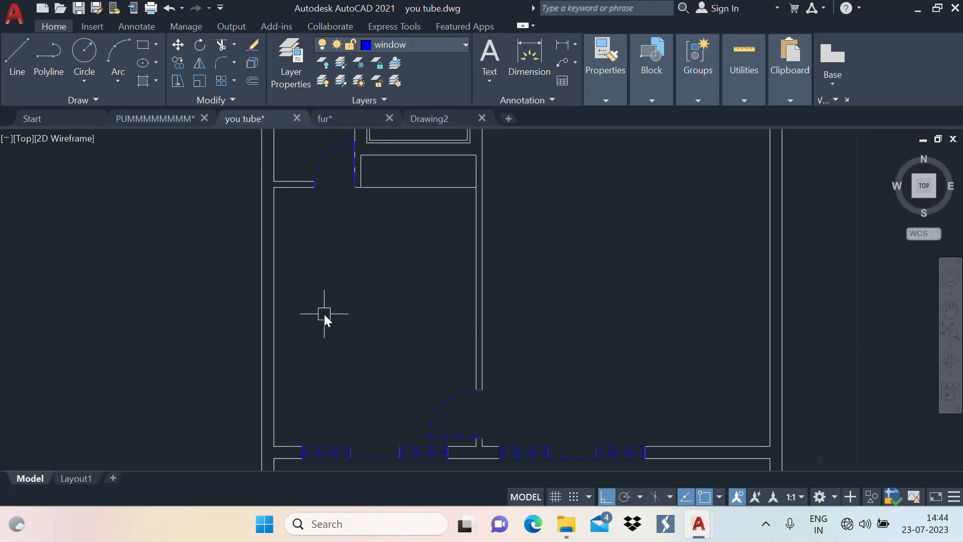
Step: Copy the double bed with side tables from the fur drawing into the you tube plan's lower bedroom
{"action": "left_click", "coordinate": [336, 118]}
{"action": "left_click", "coordinate": [170, 358]}
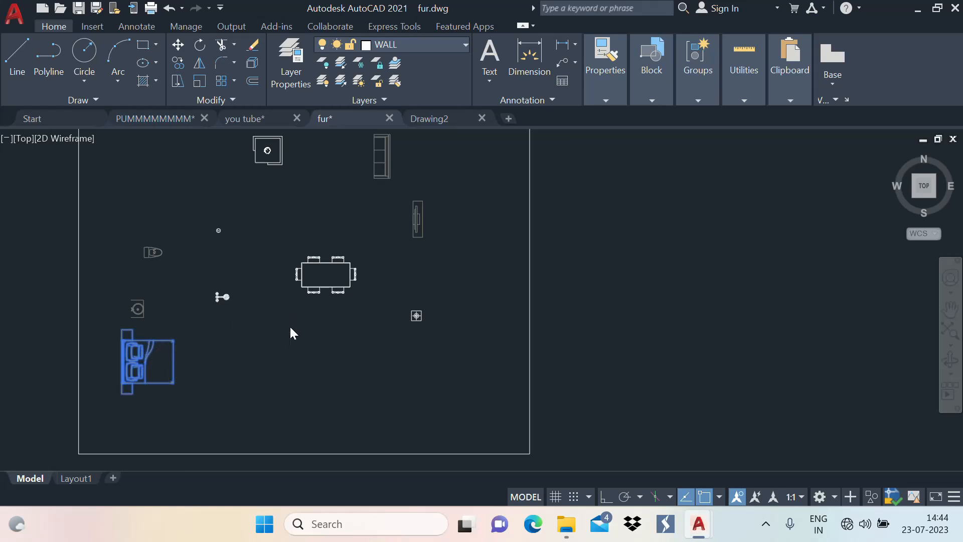
{"action": "left_click", "coordinate": [266, 114]}
{"action": "scroll", "coordinate": [402, 303], "scroll_direction": "down", "scroll_amount": 3}
{"action": "scroll", "coordinate": [417, 380], "scroll_direction": "up", "scroll_amount": 3}
{"action": "key", "text": "ctrl+v"}
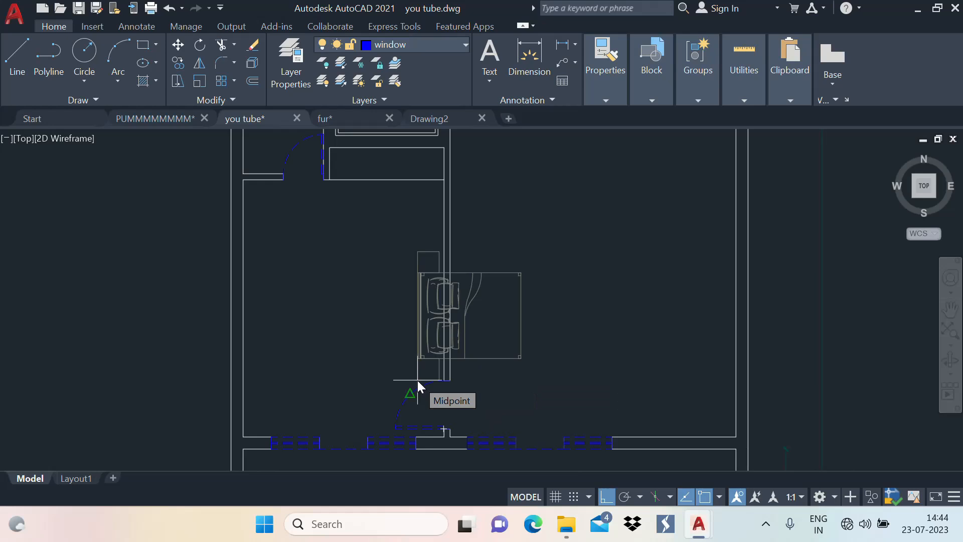
{"action": "left_click", "coordinate": [281, 370]}
Step: Move the bed by its headboard midpoint against the inner face of the lower bedroom's outer wall
{"action": "left_click", "coordinate": [306, 342]}
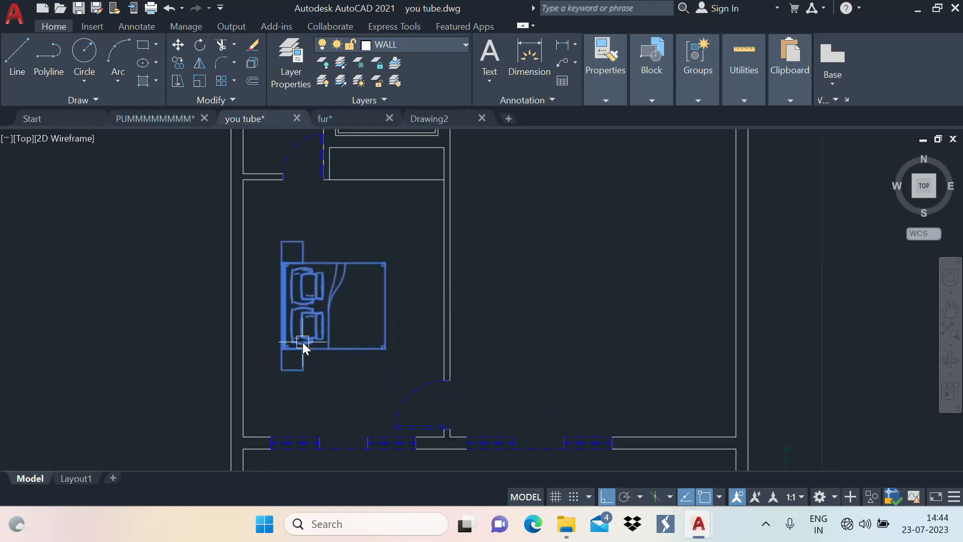
{"action": "scroll", "coordinate": [269, 279], "scroll_direction": "up", "scroll_amount": 4}
{"action": "key", "text": "m"}
{"action": "key", "text": "space"}
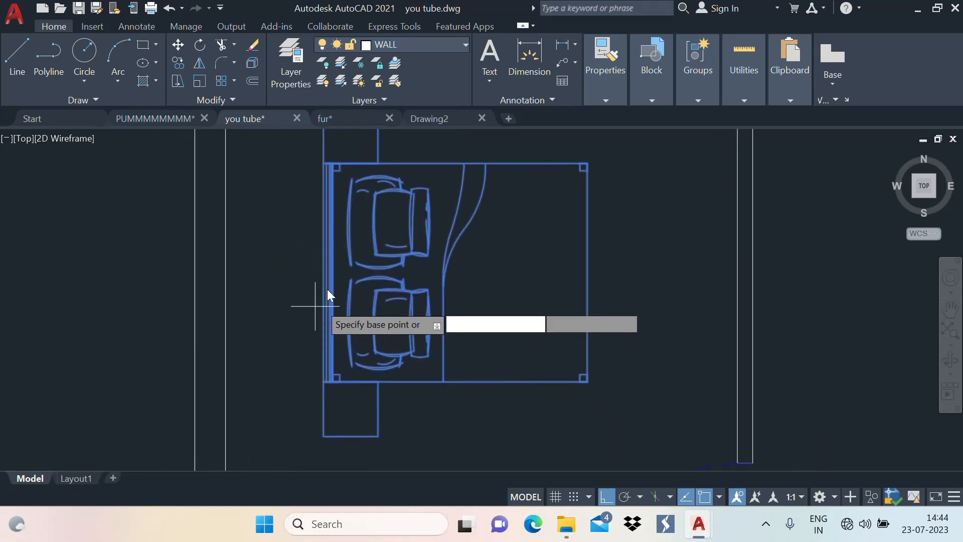
{"action": "left_click", "coordinate": [324, 275]}
{"action": "scroll", "coordinate": [360, 271], "scroll_direction": "down", "scroll_amount": 3}
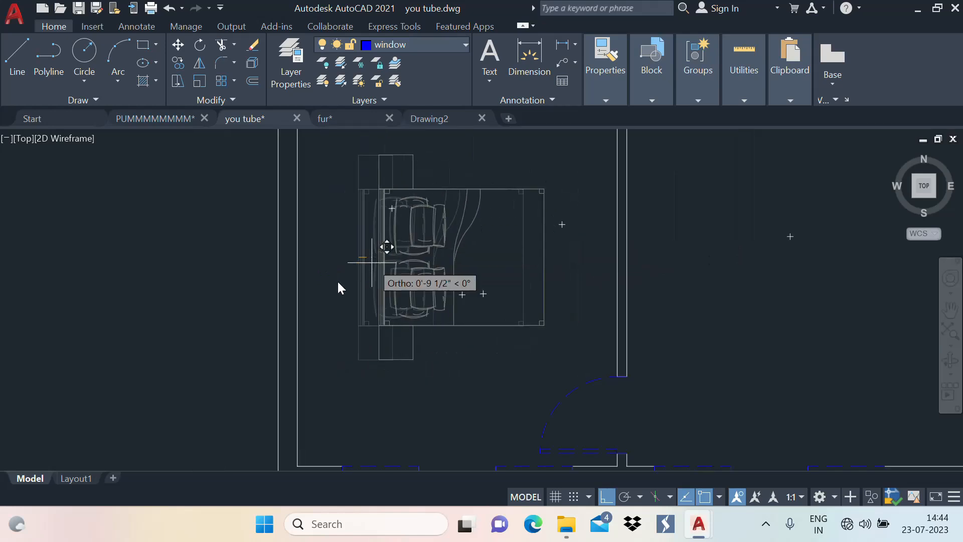
{"action": "left_click", "coordinate": [299, 263]}
{"action": "scroll", "coordinate": [391, 261], "scroll_direction": "down", "scroll_amount": 4}
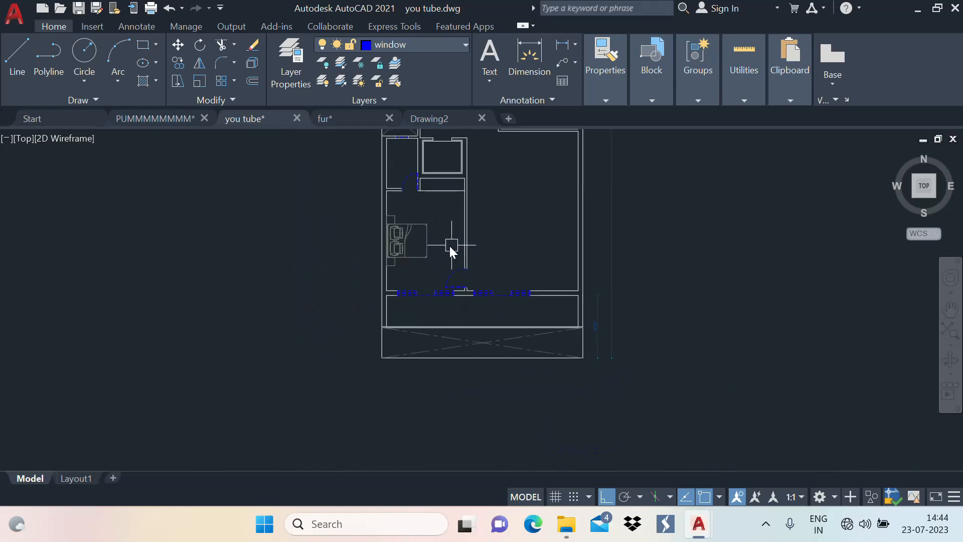
Step: Copy the TV unit from the fur drawing into the you tube plan's lower bedroom, between the bed and the passage-side wall
{"action": "middle_click_drag", "start_coordinate": [438, 262], "coordinate": [431, 301]}
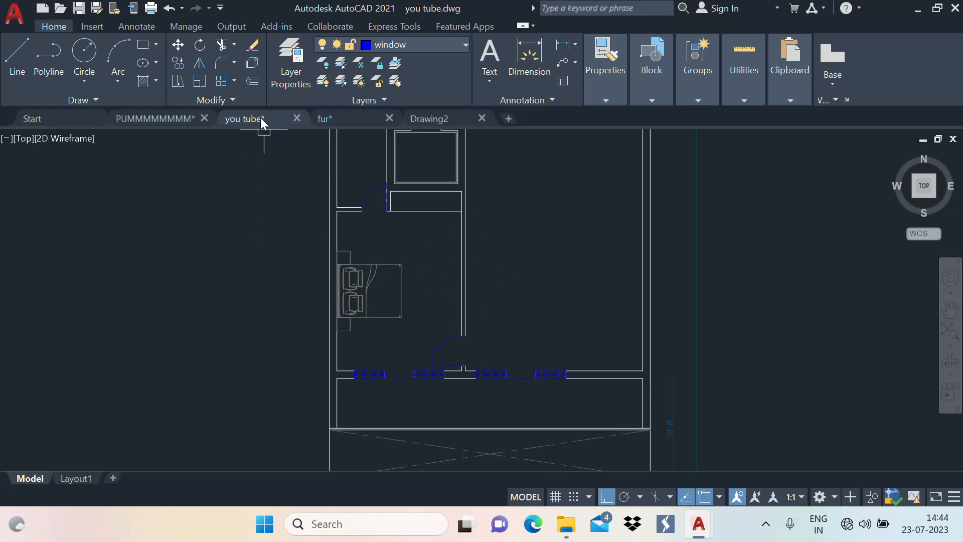
{"action": "left_click", "coordinate": [343, 118]}
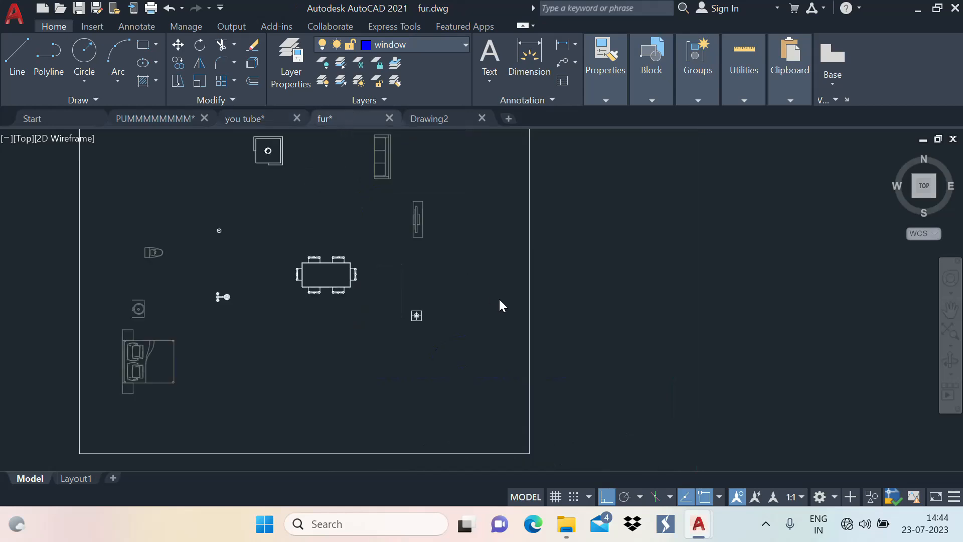
{"action": "scroll", "coordinate": [372, 237], "scroll_direction": "up", "scroll_amount": 4}
{"action": "scroll", "coordinate": [371, 237], "scroll_direction": "up", "scroll_amount": 2}
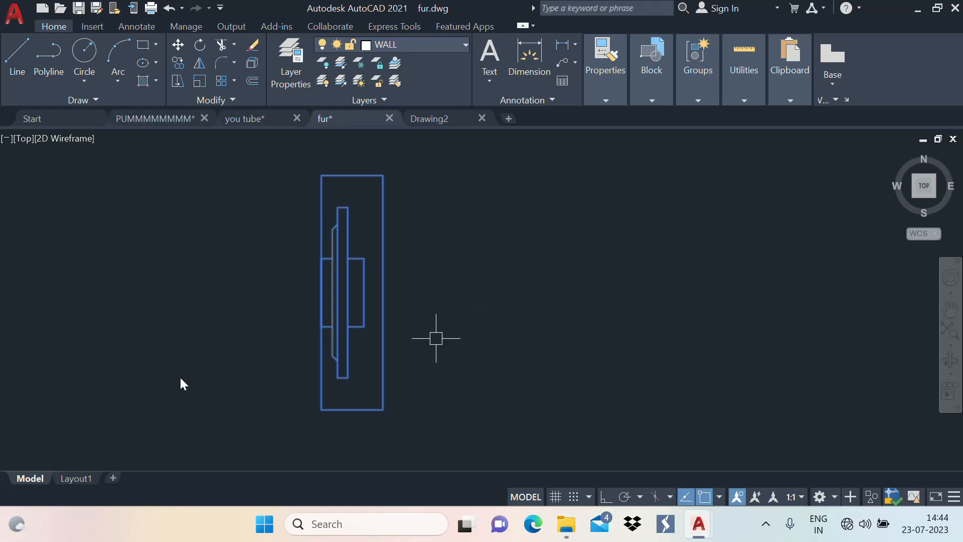
{"action": "left_click", "coordinate": [173, 118]}
{"action": "scroll", "coordinate": [384, 261], "scroll_direction": "down", "scroll_amount": 4}
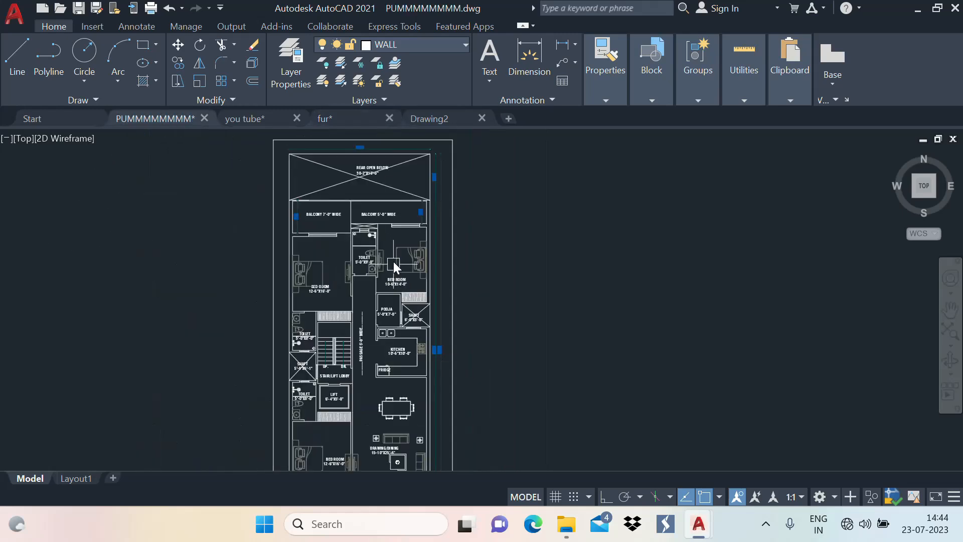
{"action": "left_click", "coordinate": [267, 120]}
{"action": "scroll", "coordinate": [441, 291], "scroll_direction": "up", "scroll_amount": 3}
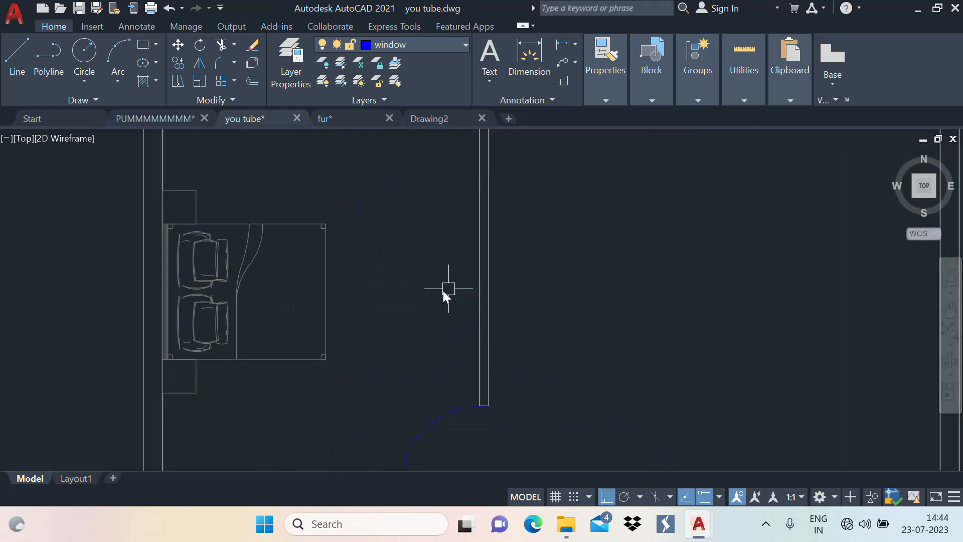
{"action": "key", "text": "ctrl+v"}
{"action": "left_click", "coordinate": [384, 324]}
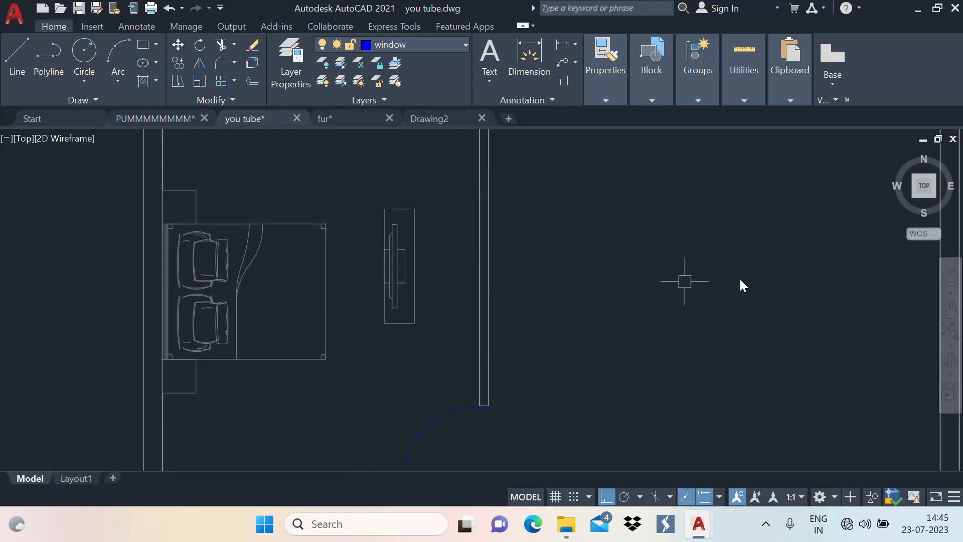
Step: Mirror the lower bedroom's TV unit about a vertical axis beyond the passage-side wall and erase the original
{"action": "middle_click_drag", "start_coordinate": [409, 254], "coordinate": [453, 244]}
{"action": "type", "text": "mi"}
{"action": "key", "text": "Return"}
{"action": "left_click", "coordinate": [458, 267]}
{"action": "key", "text": "Return"}
{"action": "left_click", "coordinate": [578, 240]}
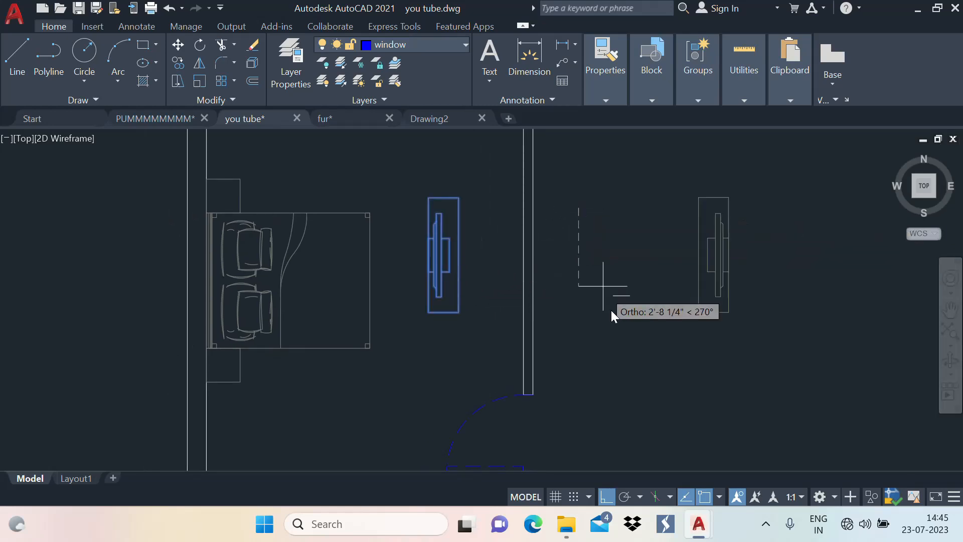
{"action": "left_click", "coordinate": [613, 338]}
{"action": "type", "text": "y"}
{"action": "key", "text": "Return"}
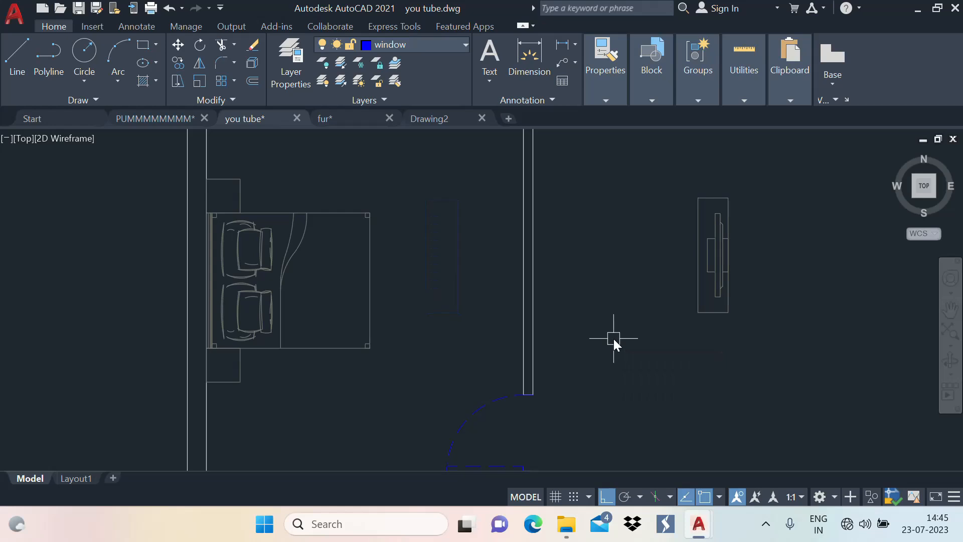
Step: Move the mirrored TV unit by its back midpoint against the bedroom-side face of the passage-side wall
{"action": "left_click", "coordinate": [690, 291]}
{"action": "type", "text": "m"}
{"action": "key", "text": "Return"}
{"action": "left_click", "coordinate": [733, 257]}
{"action": "left_click", "coordinate": [516, 269]}
{"action": "left_click", "coordinate": [510, 279]}
{"action": "key", "text": "Escape"}
{"action": "scroll", "coordinate": [513, 255], "scroll_direction": "down", "scroll_amount": 4}
{"action": "middle_click_drag", "start_coordinate": [497, 290], "coordinate": [372, 273]}
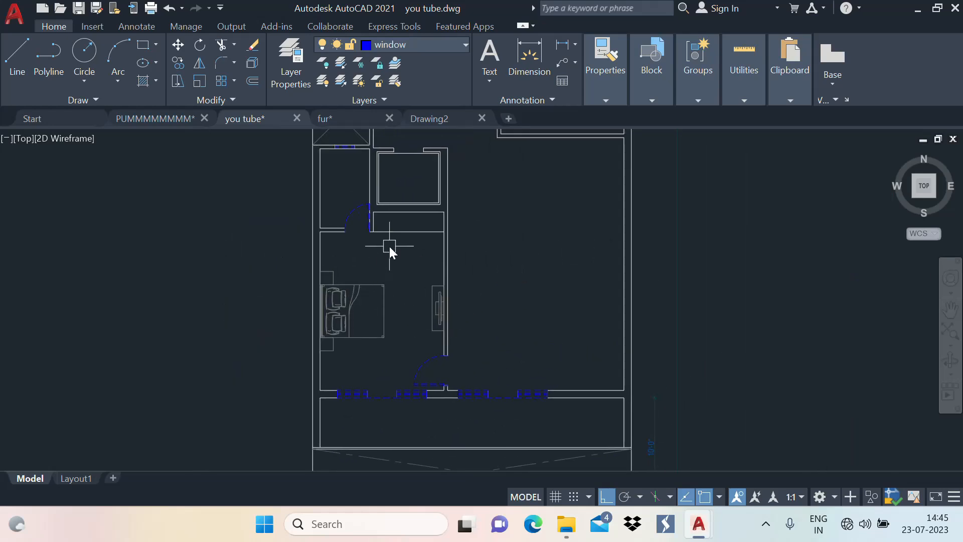
Step: Draw a horizontal line through the middle of the wardrobe below the lift, from one side to the other
{"action": "scroll", "coordinate": [390, 249], "scroll_direction": "up", "scroll_amount": 8}
{"action": "left_click", "coordinate": [320, 364]}
{"action": "key", "text": "Escape"}
{"action": "middle_click_drag", "start_coordinate": [498, 315], "coordinate": [450, 329]}
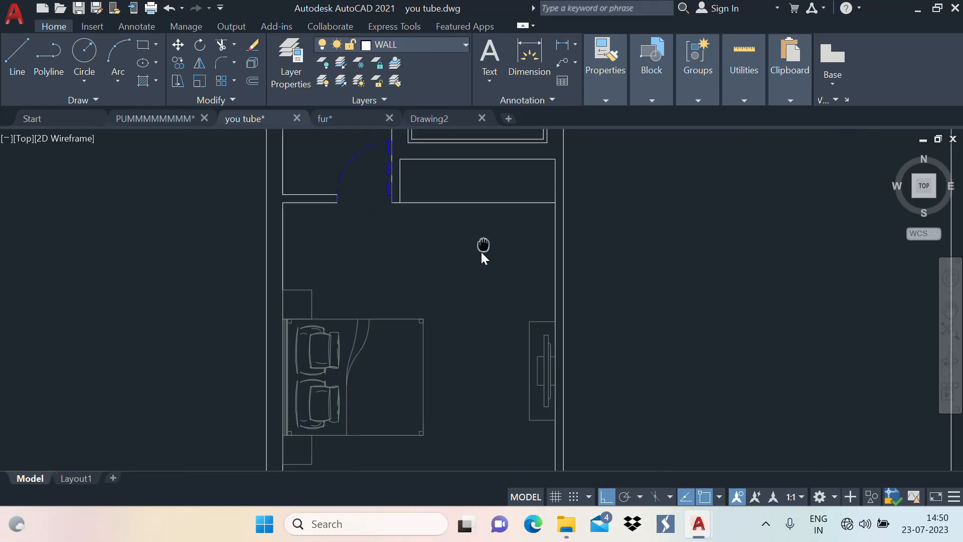
{"action": "mouse_move", "coordinate": [480, 251]}
{"action": "middle_mouse_down"}
{"action": "mouse_move", "coordinate": [423, 238]}
{"action": "mouse_move", "coordinate": [515, 205]}
{"action": "mouse_move", "coordinate": [453, 288]}
{"action": "mouse_move", "coordinate": [404, 319]}
{"action": "middle_mouse_up"}
{"action": "scroll", "coordinate": [424, 239], "scroll_direction": "down", "scroll_amount": 3}
{"action": "scroll", "coordinate": [453, 281], "scroll_direction": "up", "scroll_amount": 4}
{"action": "scroll", "coordinate": [452, 279], "scroll_direction": "down", "scroll_amount": 2}
{"action": "scroll", "coordinate": [405, 321], "scroll_direction": "up", "scroll_amount": 2}
{"action": "type", "text": "l"}
{"action": "key", "text": "Return"}
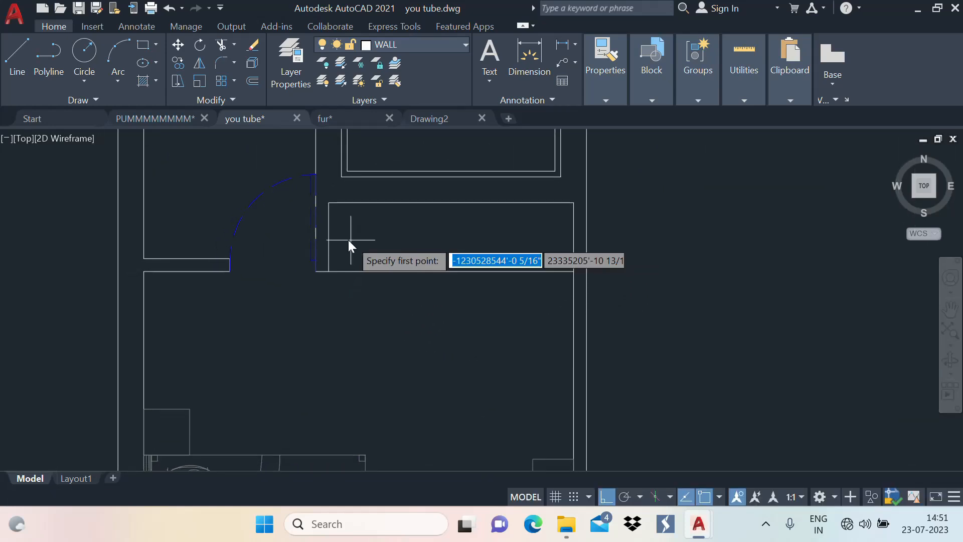
{"action": "left_click", "coordinate": [330, 237]}
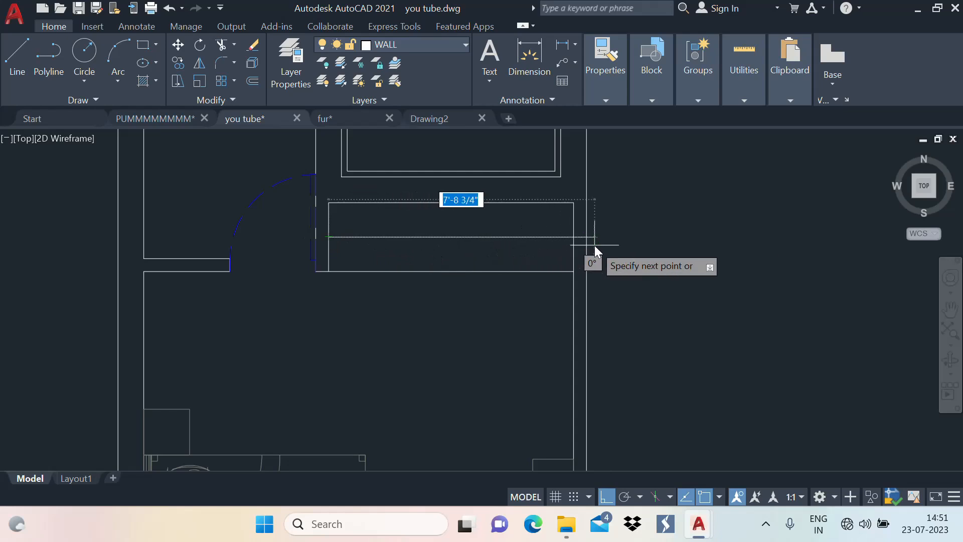
{"action": "left_click", "coordinate": [573, 237]}
{"action": "key", "text": "Return"}
{"action": "middle_click_drag", "start_coordinate": [444, 263], "coordinate": [457, 303]}
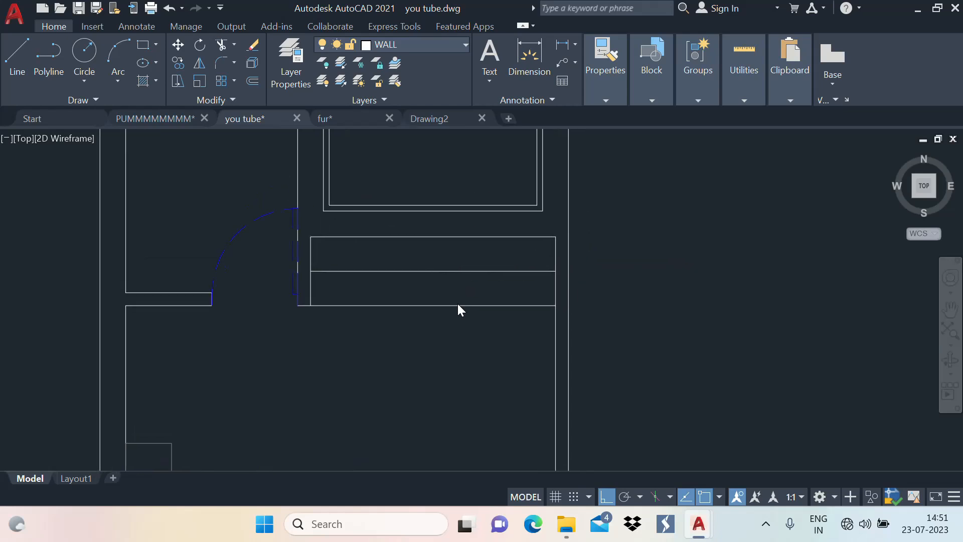
Step: Draw a thin vertical rectangle as a hanger near the door-side end of the wardrobe, crossing its centre line
{"action": "scroll", "coordinate": [348, 303], "scroll_direction": "up", "scroll_amount": 2}
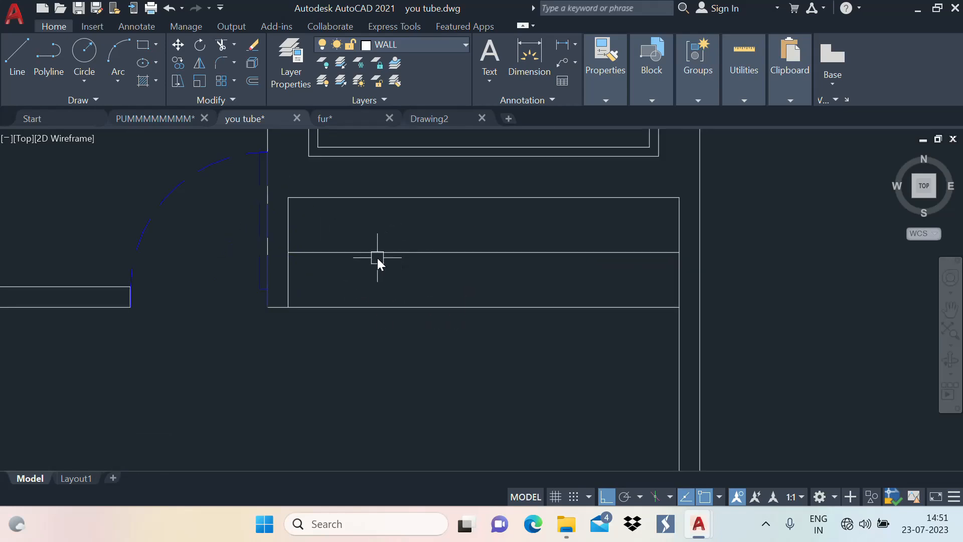
{"action": "type", "text": "rec"}
{"action": "key", "text": "Return"}
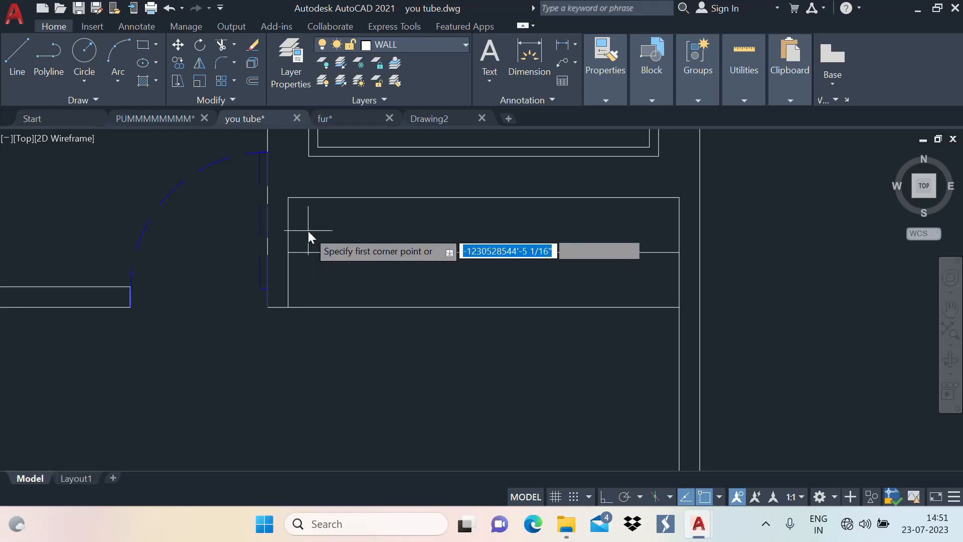
{"action": "left_click", "coordinate": [303, 213]}
{"action": "left_click", "coordinate": [305, 287]}
{"action": "key", "text": "Return"}
{"action": "key", "text": "Escape"}
Step: Copy the thin hanger rectangle repeatedly along the wardrobe's centre line at uneven spacing until the wardrobe is filled
{"action": "type", "text": "co"}
{"action": "key", "text": "Return"}
{"action": "left_click", "coordinate": [304, 233]}
{"action": "key", "text": "Return"}
{"action": "left_click", "coordinate": [323, 271]}
{"action": "left_click", "coordinate": [340, 273]}
{"action": "left_click", "coordinate": [368, 273]}
{"action": "left_click", "coordinate": [404, 274]}
{"action": "left_click", "coordinate": [455, 272]}
{"action": "left_click", "coordinate": [493, 271]}
{"action": "left_click", "coordinate": [524, 271]}
{"action": "left_click", "coordinate": [554, 273]}
{"action": "left_click", "coordinate": [587, 272]}
{"action": "left_click", "coordinate": [619, 272]}
{"action": "left_click", "coordinate": [661, 273]}
{"action": "left_click", "coordinate": [689, 272]}
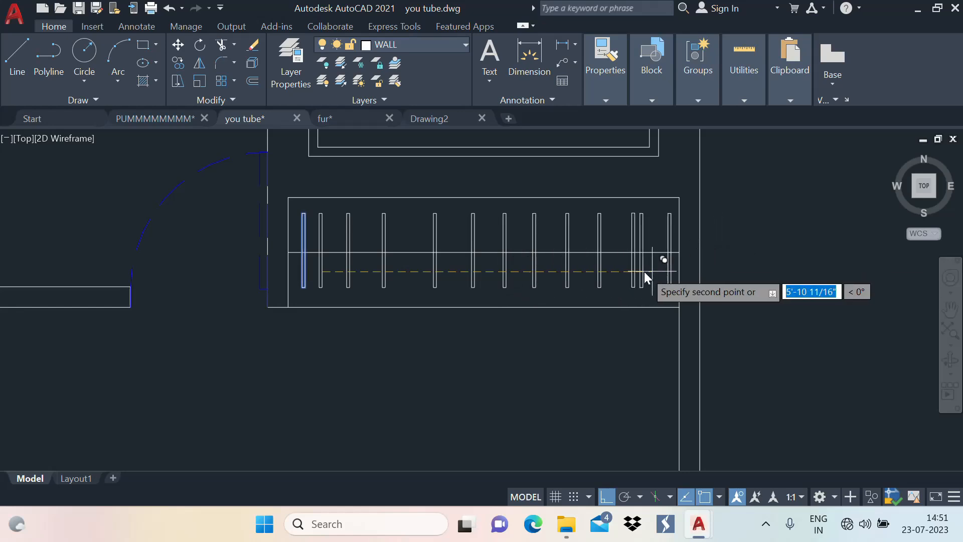
{"action": "left_click", "coordinate": [645, 271]}
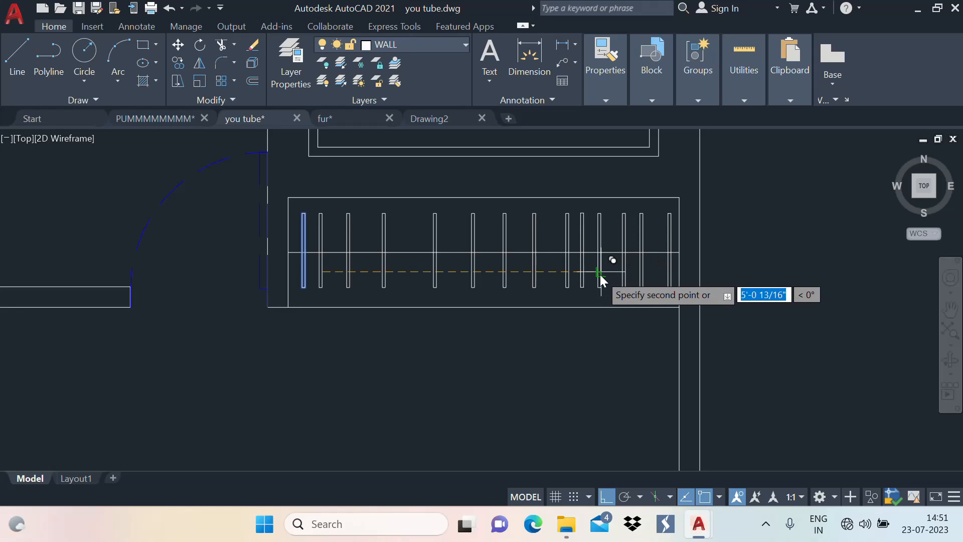
{"action": "left_click", "coordinate": [600, 275]}
{"action": "left_click", "coordinate": [562, 275]}
{"action": "left_click", "coordinate": [538, 273]}
{"action": "left_click", "coordinate": [507, 273]}
{"action": "left_click", "coordinate": [470, 275]}
{"action": "left_click", "coordinate": [424, 272]}
{"action": "left_click", "coordinate": [437, 270]}
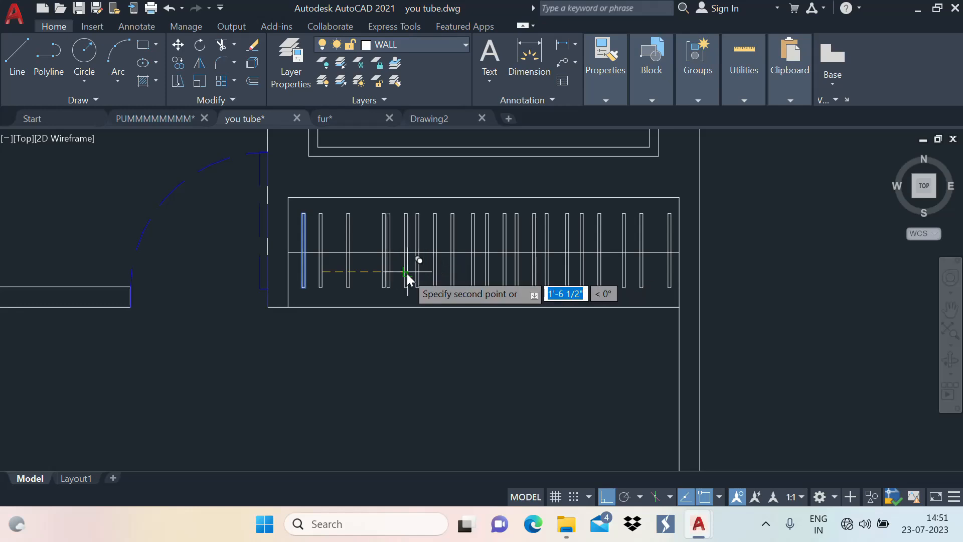
{"action": "left_click", "coordinate": [386, 273]}
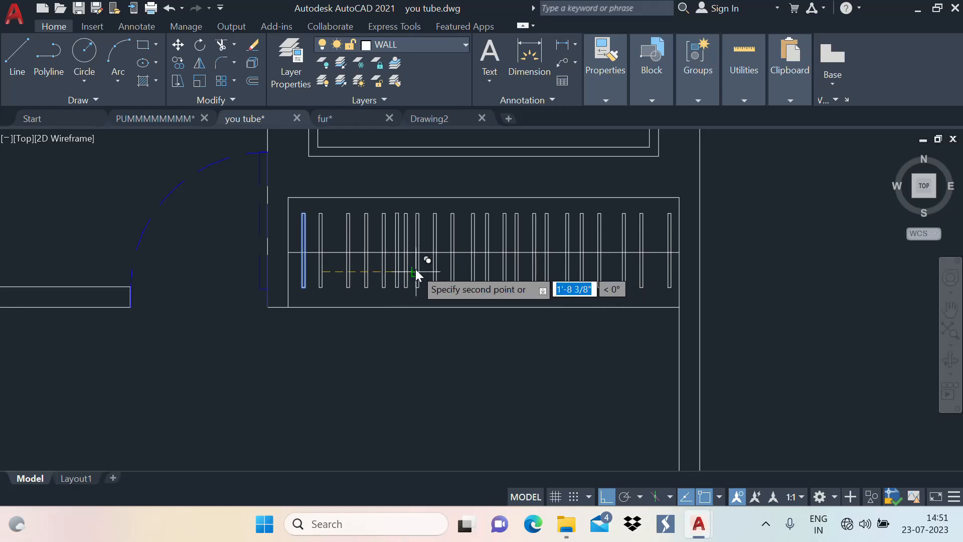
{"action": "left_click", "coordinate": [484, 272]}
{"action": "key", "text": "Escape"}
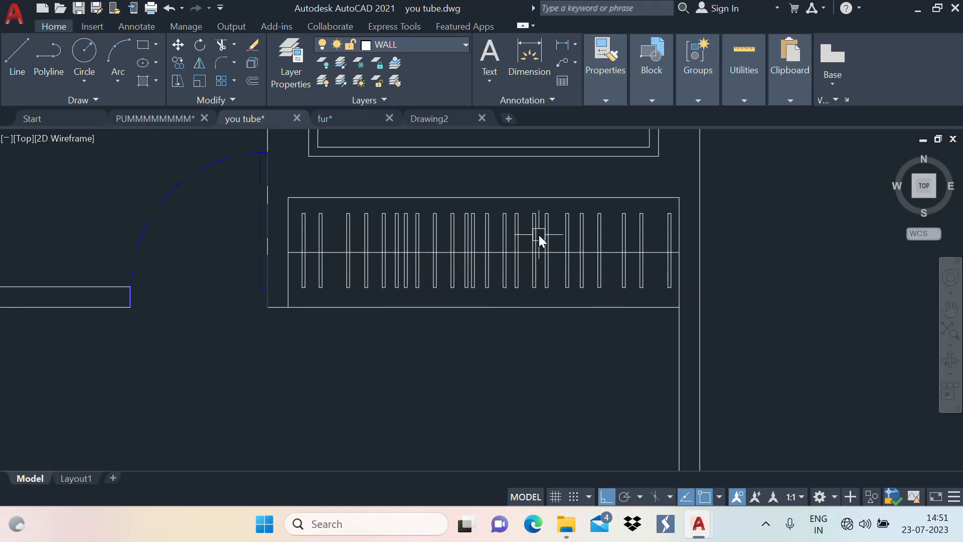
Step: Switch to the fur drawing and copy its W/C block for use in the toilet beside the lift
{"action": "scroll", "coordinate": [539, 234], "scroll_direction": "down", "scroll_amount": 6}
{"action": "scroll", "coordinate": [474, 263], "scroll_direction": "up", "scroll_amount": 3}
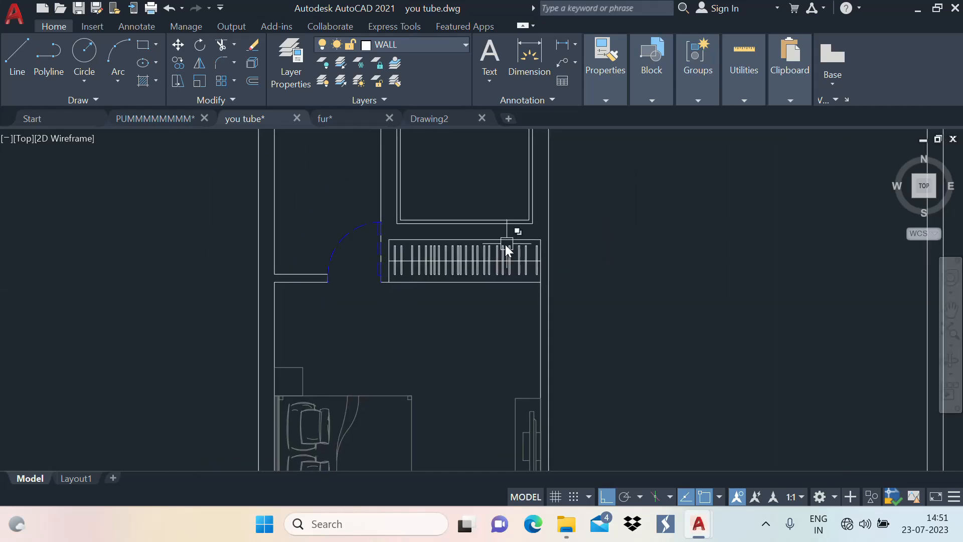
{"action": "scroll", "coordinate": [454, 212], "scroll_direction": "down", "scroll_amount": 4}
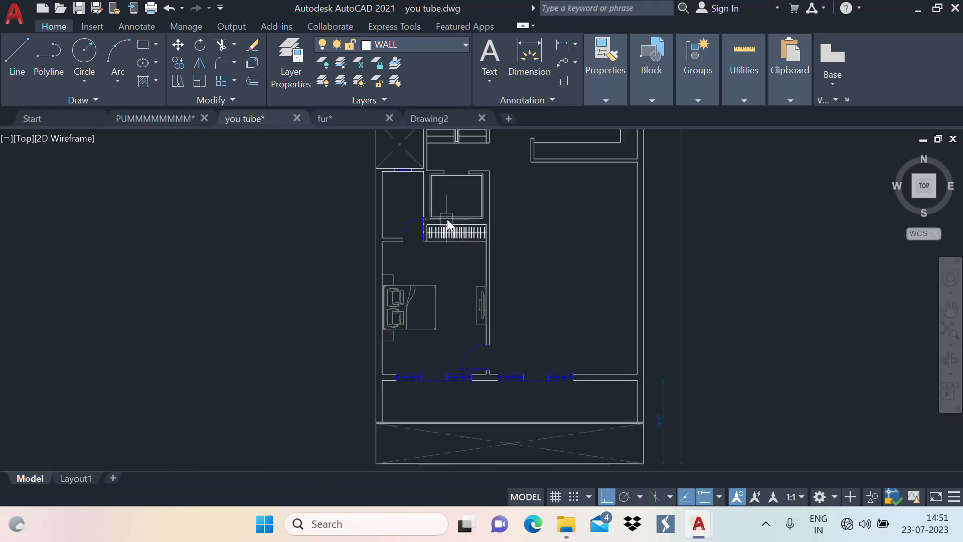
{"action": "scroll", "coordinate": [433, 224], "scroll_direction": "up", "scroll_amount": 2}
{"action": "middle_click_drag", "start_coordinate": [435, 267], "coordinate": [416, 311]}
{"action": "mouse_move", "coordinate": [396, 264]}
{"action": "middle_mouse_down"}
{"action": "mouse_move", "coordinate": [402, 255]}
{"action": "mouse_move", "coordinate": [430, 341]}
{"action": "middle_mouse_up"}
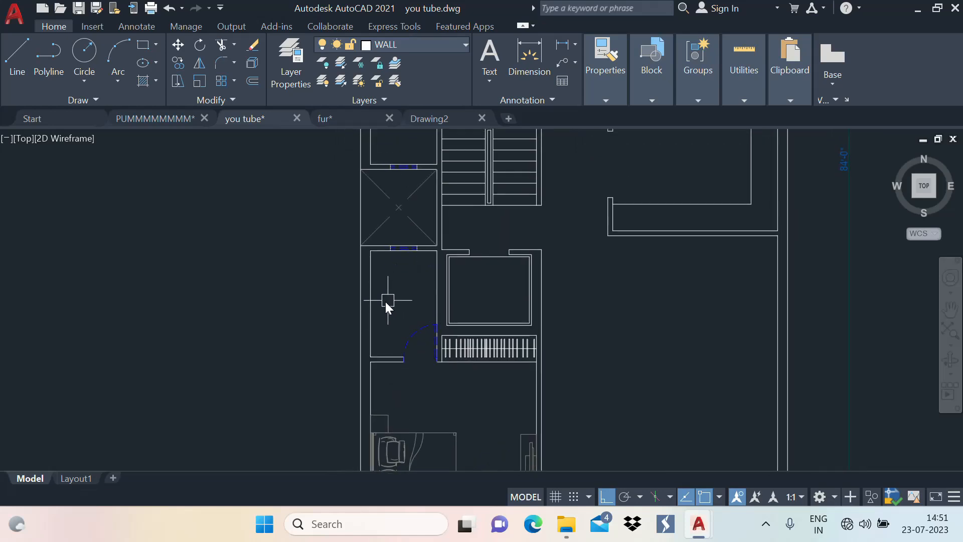
{"action": "scroll", "coordinate": [454, 311], "scroll_direction": "up", "scroll_amount": 4}
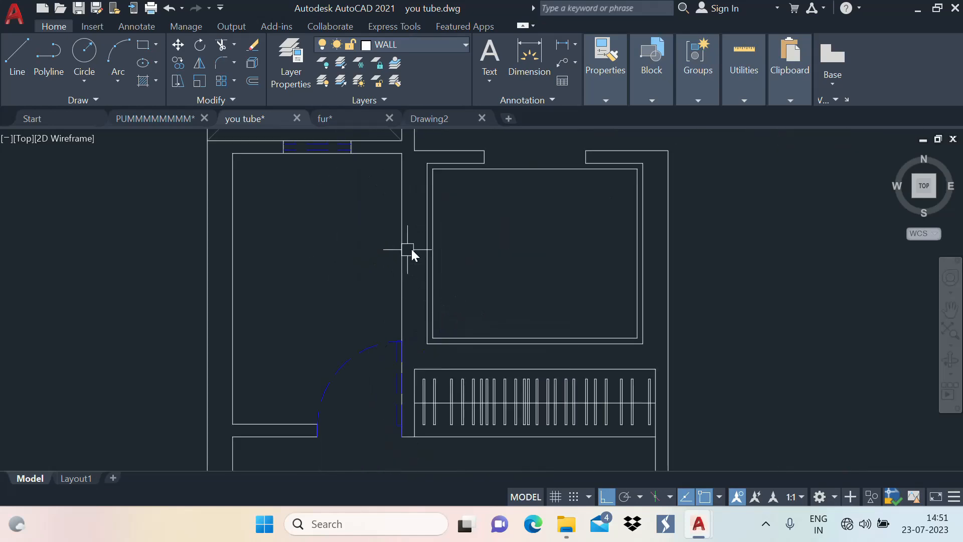
{"action": "scroll", "coordinate": [395, 255], "scroll_direction": "down", "scroll_amount": 4}
{"action": "left_click", "coordinate": [344, 119]}
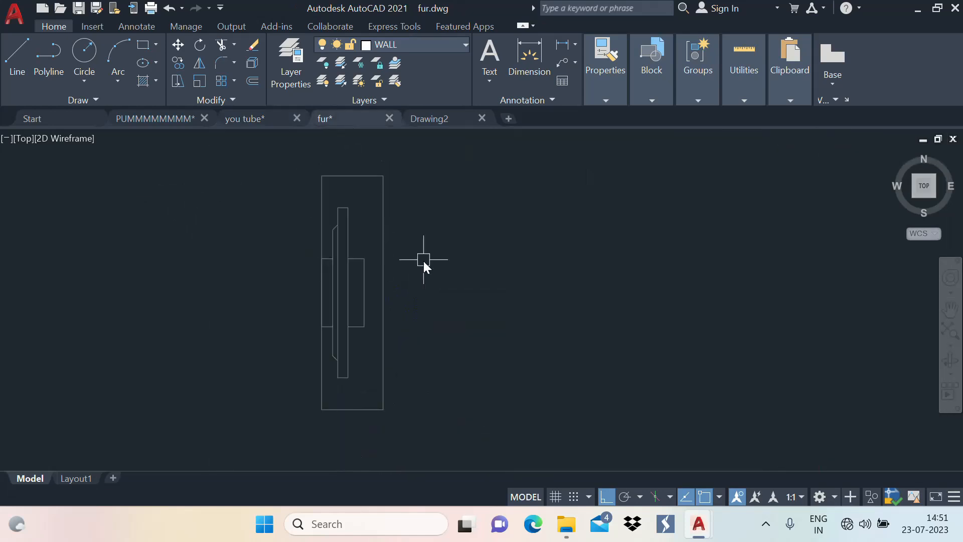
{"action": "scroll", "coordinate": [349, 257], "scroll_direction": "down", "scroll_amount": 4}
{"action": "scroll", "coordinate": [344, 241], "scroll_direction": "down", "scroll_amount": 2}
{"action": "scroll", "coordinate": [243, 258], "scroll_direction": "up", "scroll_amount": 5}
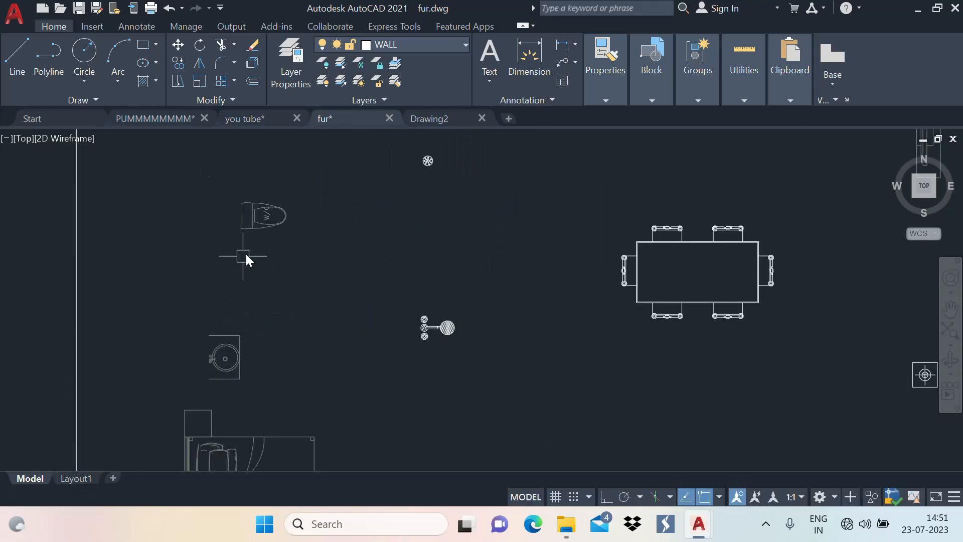
{"action": "scroll", "coordinate": [294, 198], "scroll_direction": "up", "scroll_amount": 3}
{"action": "left_click", "coordinate": [291, 193]}
{"action": "left_click", "coordinate": [245, 207]}
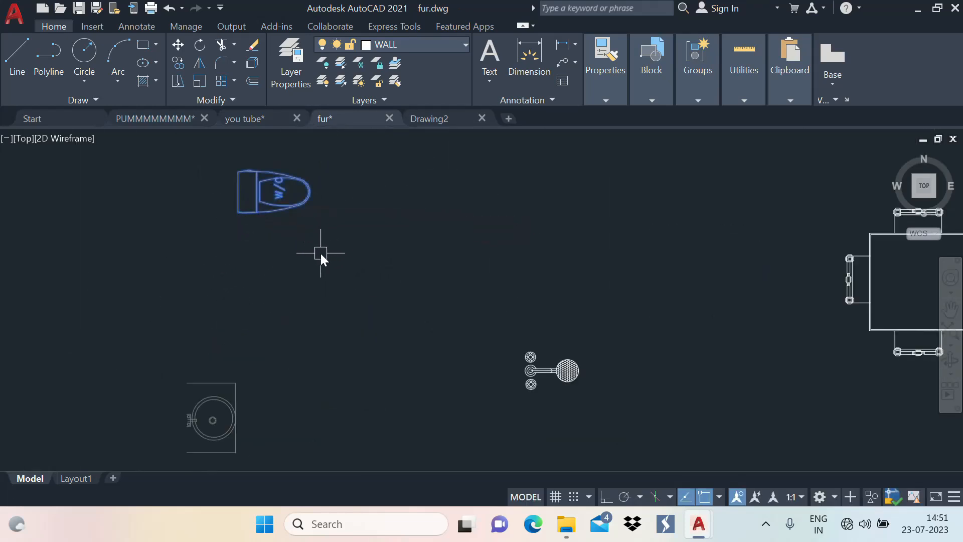
Step: Paste the W/C block into the you tube plan, inside the toilet beside the lift
{"action": "left_click", "coordinate": [251, 119]}
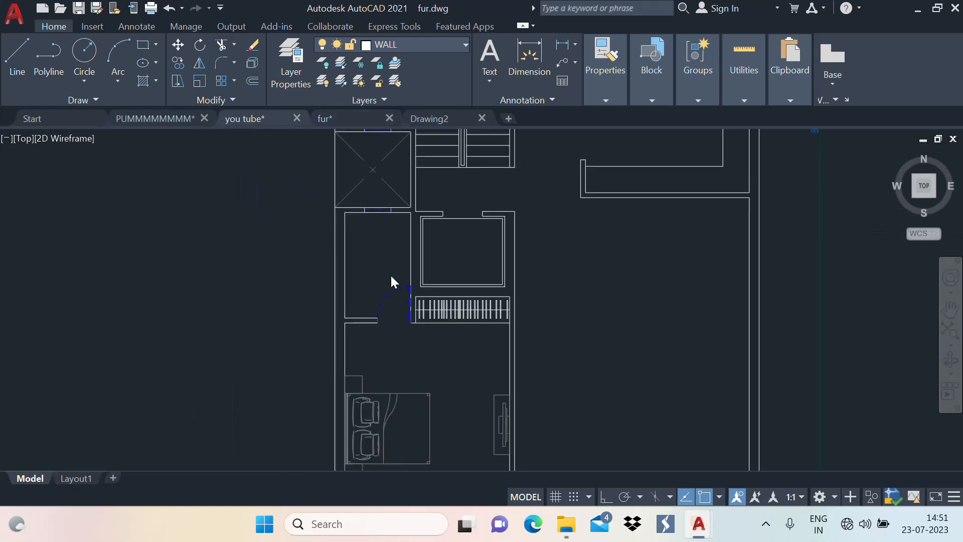
{"action": "scroll", "coordinate": [366, 239], "scroll_direction": "up", "scroll_amount": 2}
{"action": "middle_click_drag", "start_coordinate": [366, 240], "coordinate": [396, 303]}
{"action": "scroll", "coordinate": [371, 334], "scroll_direction": "up", "scroll_amount": 4}
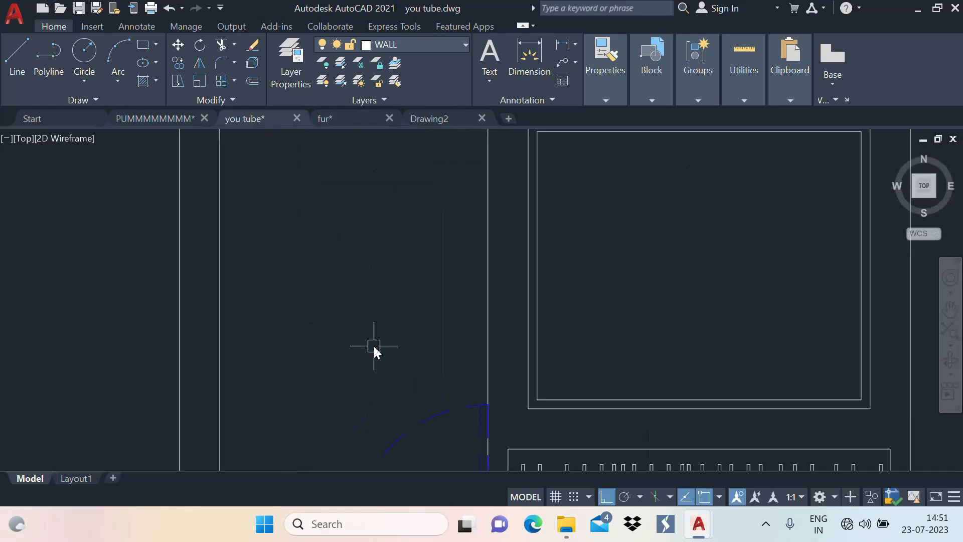
{"action": "key", "text": "ctrl+v"}
{"action": "scroll", "coordinate": [324, 310], "scroll_direction": "down", "scroll_amount": 4}
{"action": "left_click", "coordinate": [311, 279]}
Step: Examine the fixture layout of the toilet beside the lift in the PUMMMMMMM reference plan
{"action": "left_click", "coordinate": [163, 122]}
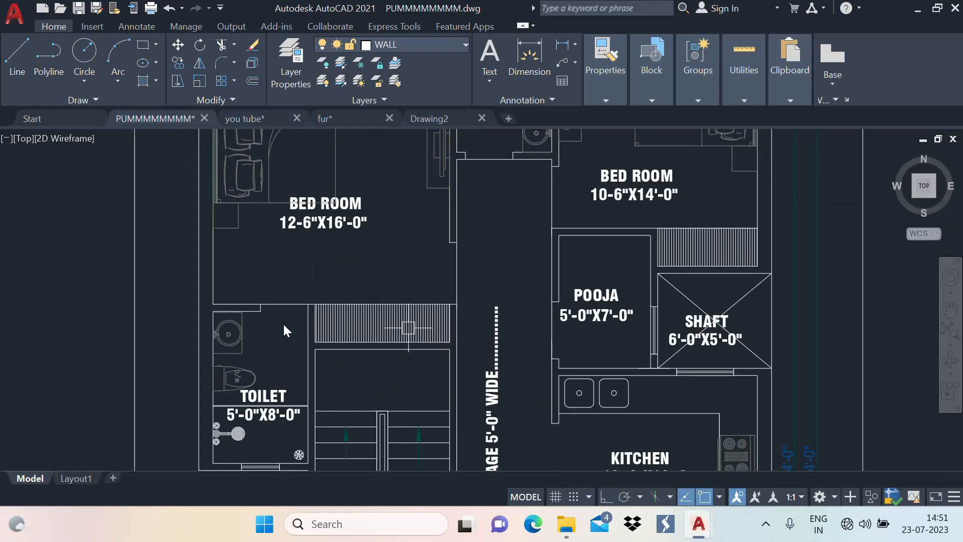
{"action": "scroll", "coordinate": [305, 278], "scroll_direction": "down", "scroll_amount": 4}
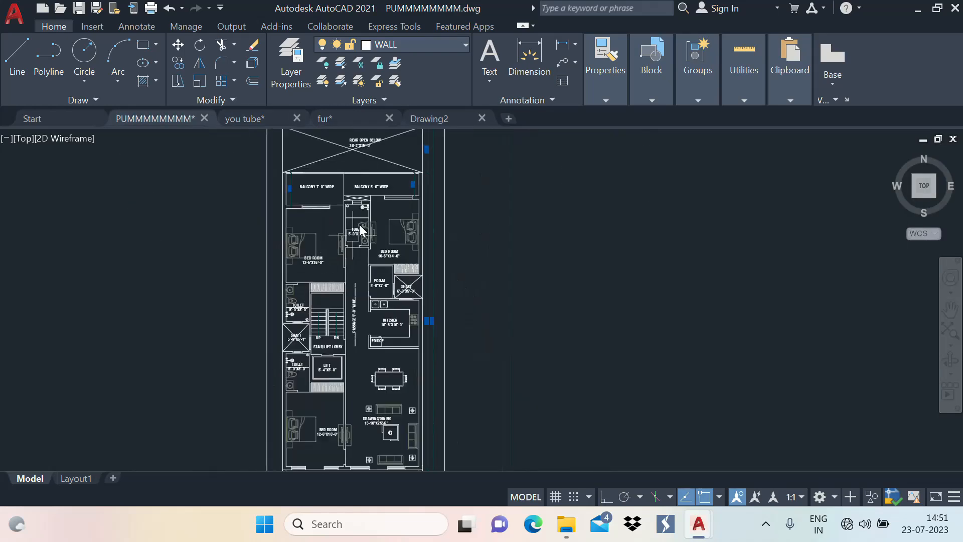
{"action": "middle_click_drag", "start_coordinate": [342, 374], "coordinate": [362, 335]}
{"action": "mouse_move", "coordinate": [334, 405]}
{"action": "middle_mouse_down"}
{"action": "mouse_move", "coordinate": [351, 330]}
{"action": "mouse_move", "coordinate": [363, 380]}
{"action": "middle_mouse_up"}
{"action": "scroll", "coordinate": [336, 318], "scroll_direction": "up", "scroll_amount": 6}
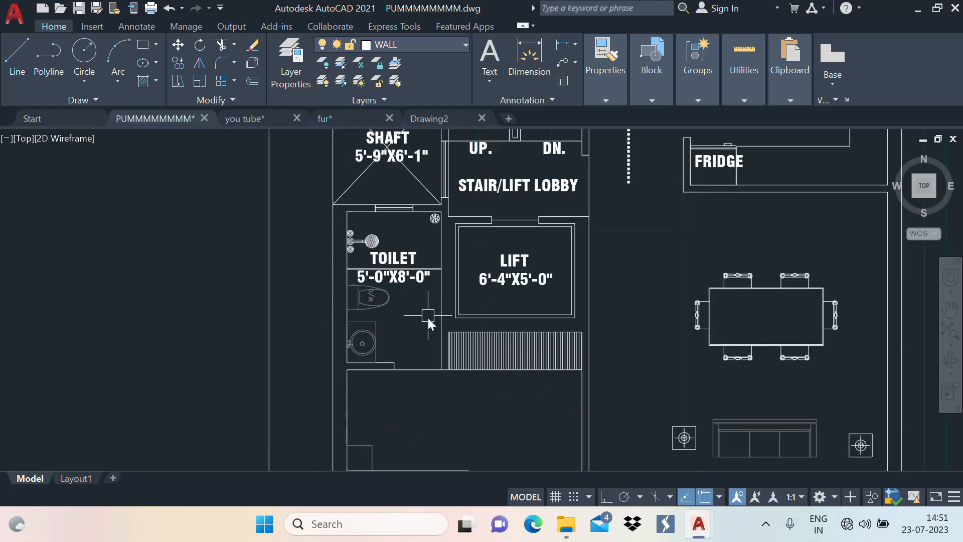
{"action": "middle_click_drag", "start_coordinate": [428, 314], "coordinate": [410, 341]}
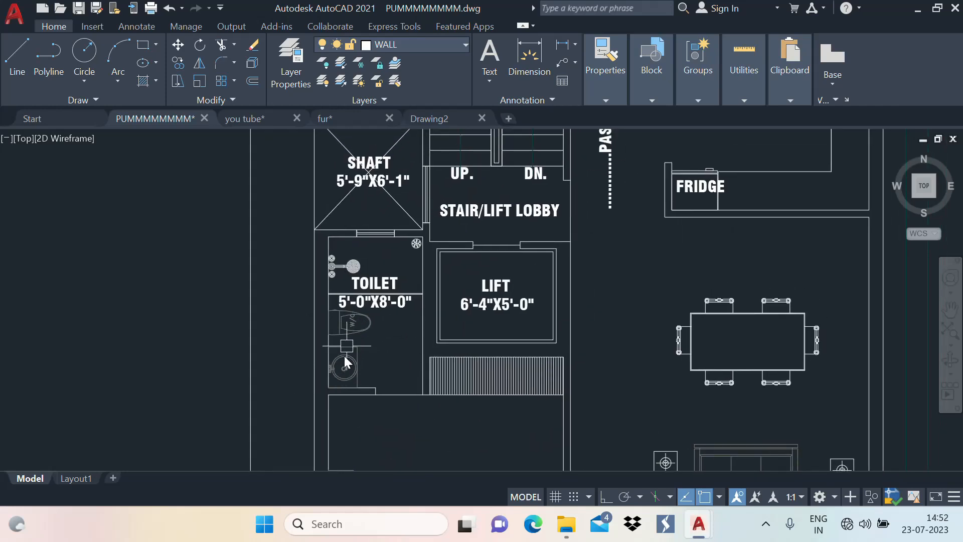
Step: Back in the you tube drawing, move the W/C by its back edge against the toilet's outer wall
{"action": "left_click", "coordinate": [251, 121]}
{"action": "left_click", "coordinate": [338, 268]}
{"action": "scroll", "coordinate": [278, 284], "scroll_direction": "up", "scroll_amount": 2}
{"action": "type", "text": "m"}
{"action": "key", "text": "Return"}
{"action": "left_click", "coordinate": [363, 234]}
{"action": "left_click", "coordinate": [289, 346]}
{"action": "scroll", "coordinate": [458, 291], "scroll_direction": "down", "scroll_amount": 2}
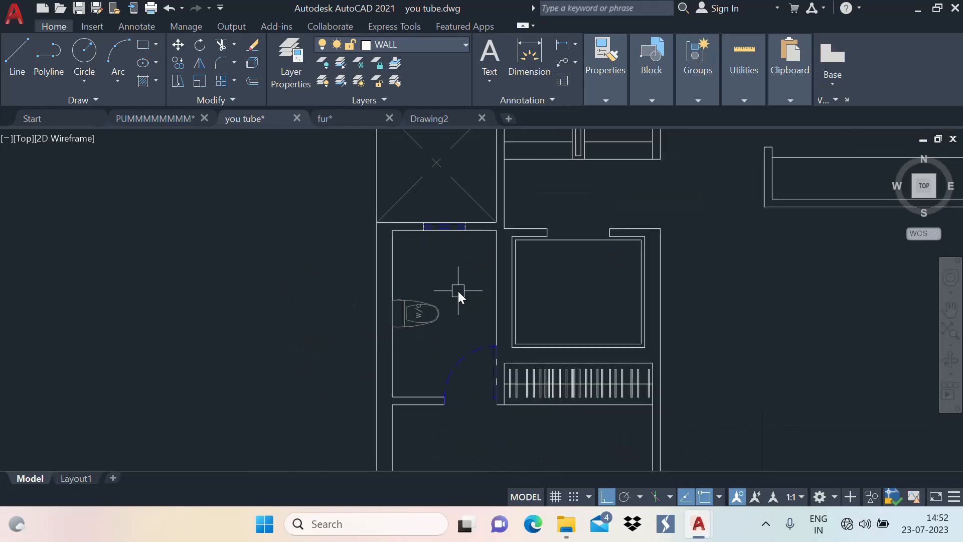
Step: Offset the toilet's shaft-side wall line 3'6" into the toilet to mark off the shower area
{"action": "type", "text": "o"}
{"action": "key", "text": "Return"}
{"action": "key", "text": "Return"}
{"action": "scroll", "coordinate": [442, 246], "scroll_direction": "up", "scroll_amount": 3}
{"action": "left_click", "coordinate": [463, 225]}
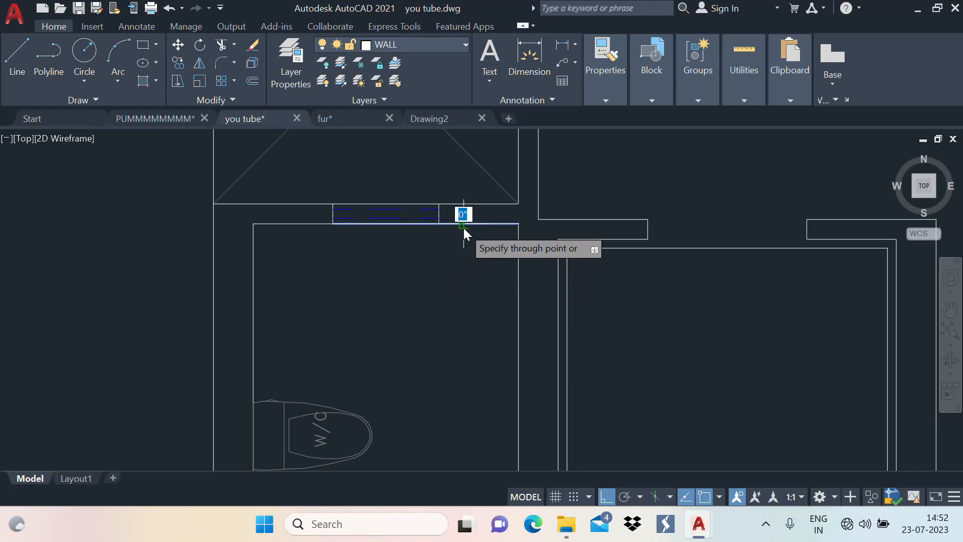
{"action": "type", "text": "3'6"}
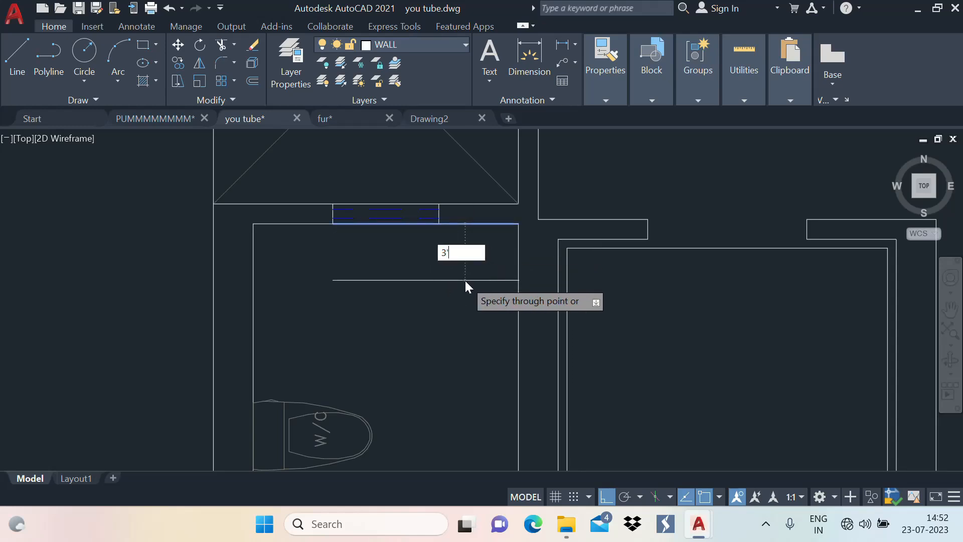
{"action": "key", "text": "Return"}
{"action": "scroll", "coordinate": [436, 251], "scroll_direction": "down", "scroll_amount": 2}
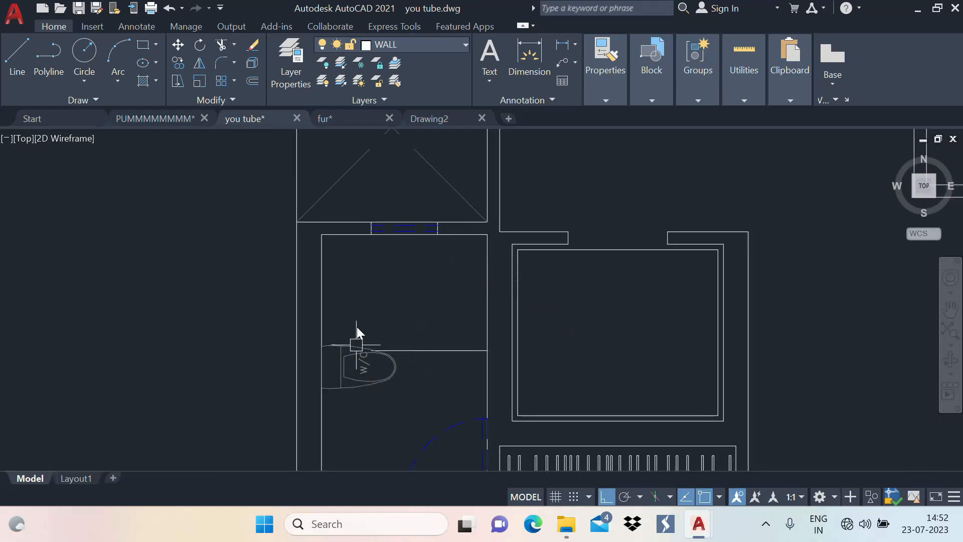
Step: Move the W/C along the outer wall to just below the shower divider line
{"action": "scroll", "coordinate": [356, 345], "scroll_direction": "down", "scroll_amount": 2}
{"action": "scroll", "coordinate": [375, 347], "scroll_direction": "up", "scroll_amount": 2}
{"action": "left_click", "coordinate": [376, 264]}
{"action": "scroll", "coordinate": [386, 257], "scroll_direction": "up", "scroll_amount": 2}
{"action": "type", "text": "m"}
{"action": "key", "text": "Return"}
{"action": "left_click", "coordinate": [425, 249]}
{"action": "left_click", "coordinate": [424, 264]}
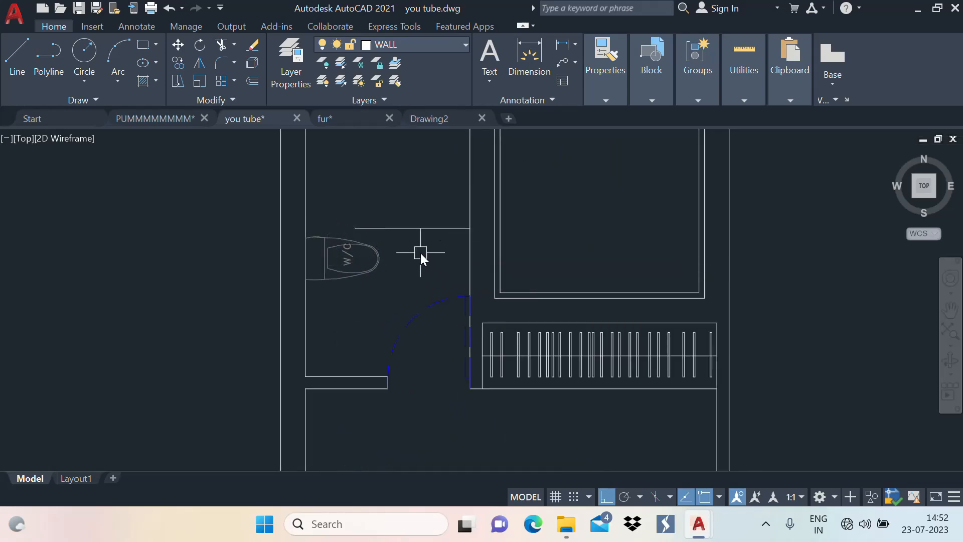
{"action": "scroll", "coordinate": [421, 253], "scroll_direction": "up", "scroll_amount": 2}
{"action": "type", "text": "ex"}
{"action": "key", "text": "Return"}
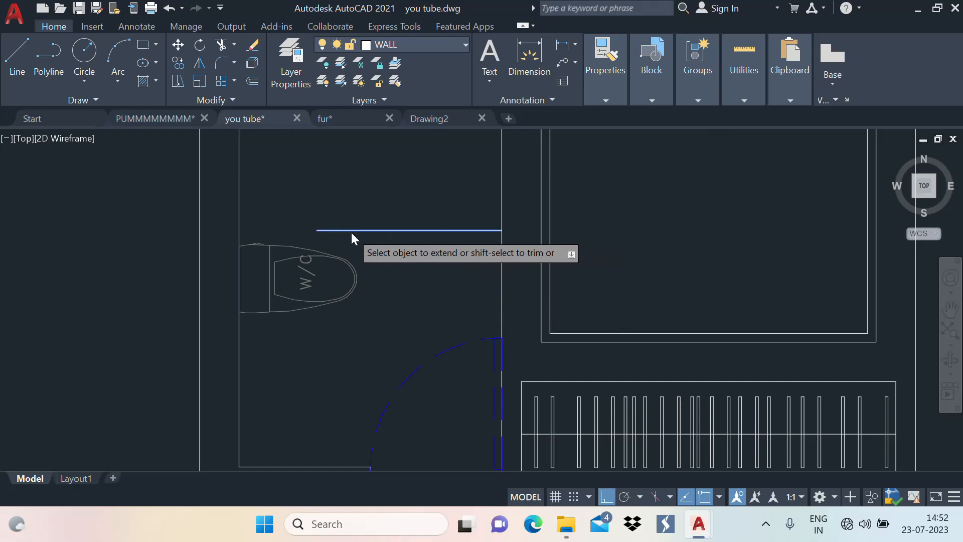
{"action": "key", "text": "Escape"}
Step: Stretch the free end of the shower divider line to the inner face of the toilet's outer wall
{"action": "left_click", "coordinate": [321, 229]}
{"action": "left_click", "coordinate": [307, 231]}
{"action": "left_click", "coordinate": [240, 233]}
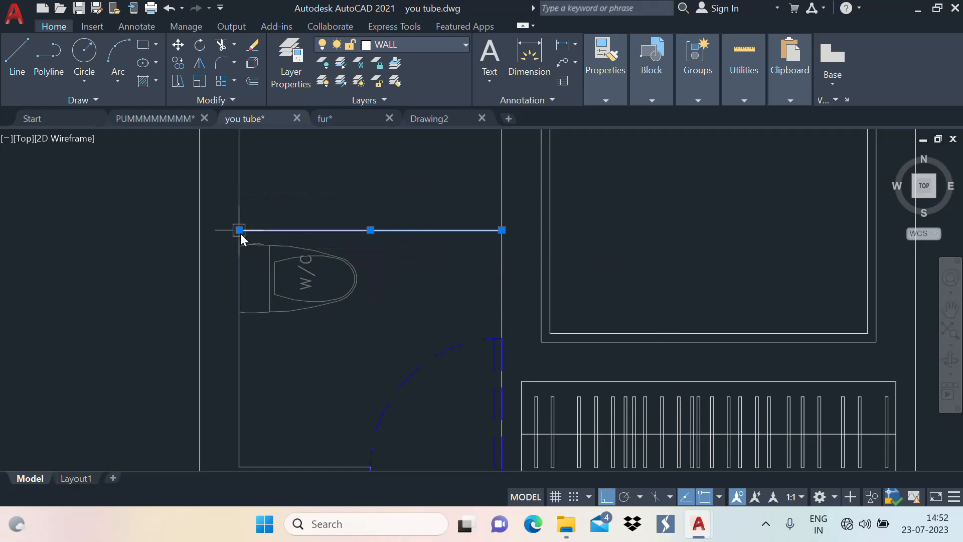
{"action": "key", "text": "Escape"}
{"action": "scroll", "coordinate": [387, 216], "scroll_direction": "down", "scroll_amount": 2}
{"action": "middle_click_drag", "start_coordinate": [387, 217], "coordinate": [367, 295]}
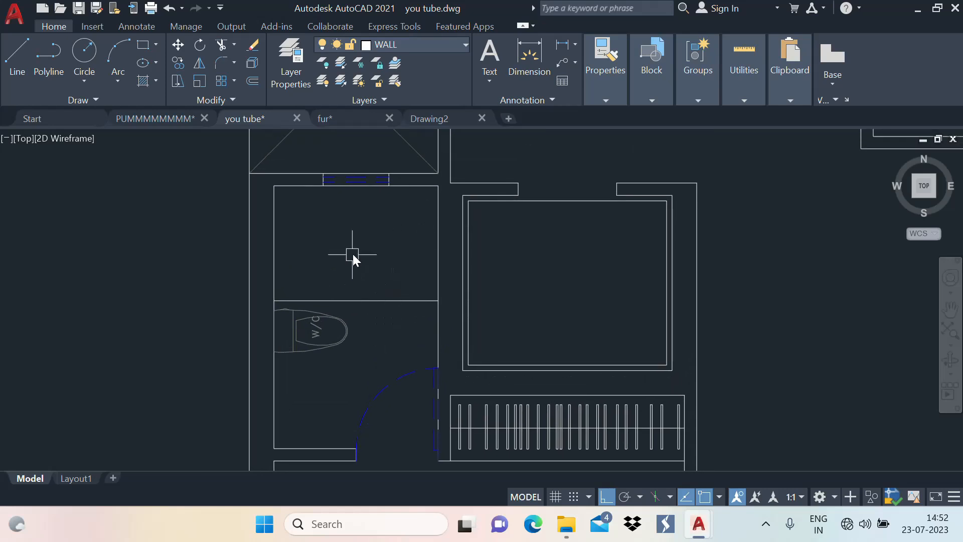
Step: Offset the toilet's shower divider line a short distance towards the shaft by picking a through point, and delete the original line
{"action": "type", "text": "o"}
{"action": "key", "text": "Return"}
{"action": "key", "text": "Return"}
{"action": "left_click", "coordinate": [384, 300]}
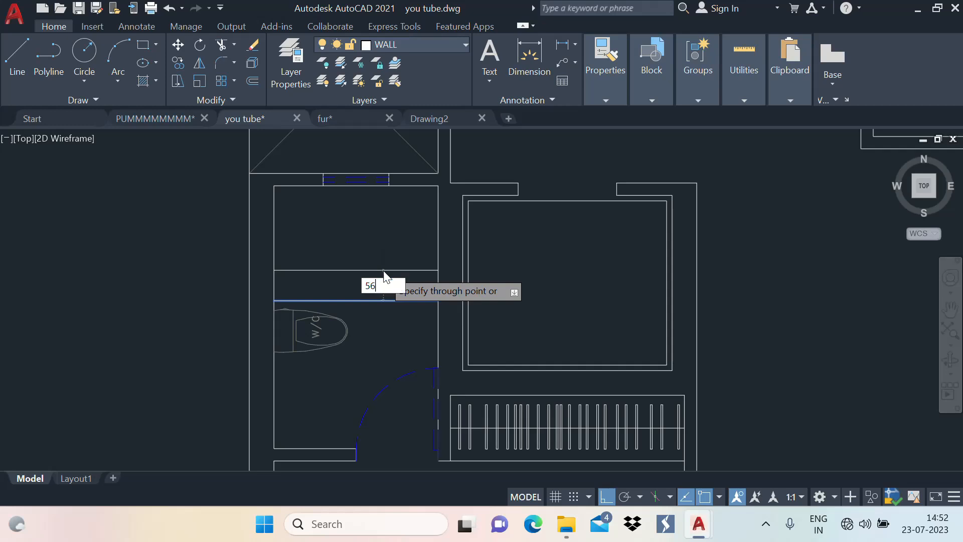
{"action": "key", "text": "BackSpace"}
{"action": "key", "text": "BackSpace"}
{"action": "left_click", "coordinate": [383, 284]}
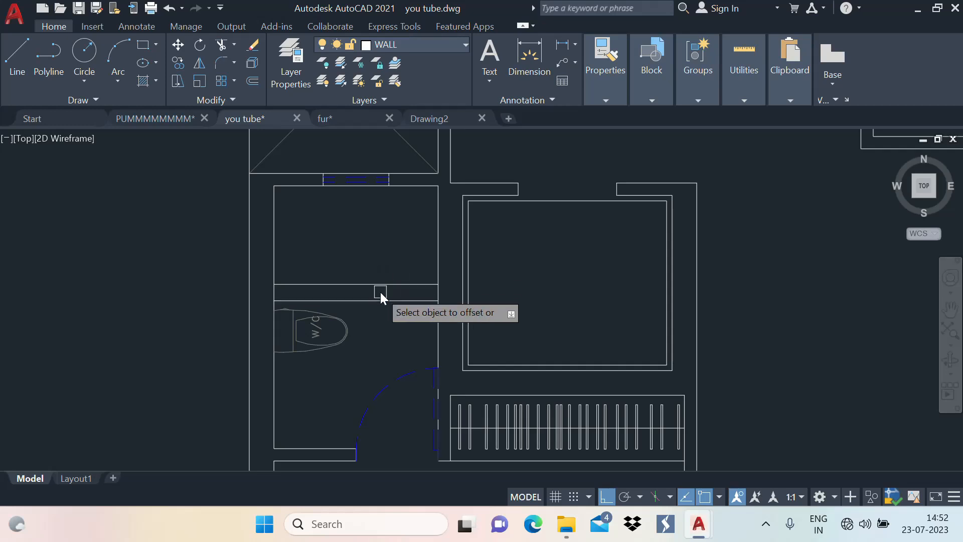
{"action": "key", "text": "Escape"}
{"action": "left_click", "coordinate": [378, 301]}
{"action": "key", "text": "Delete"}
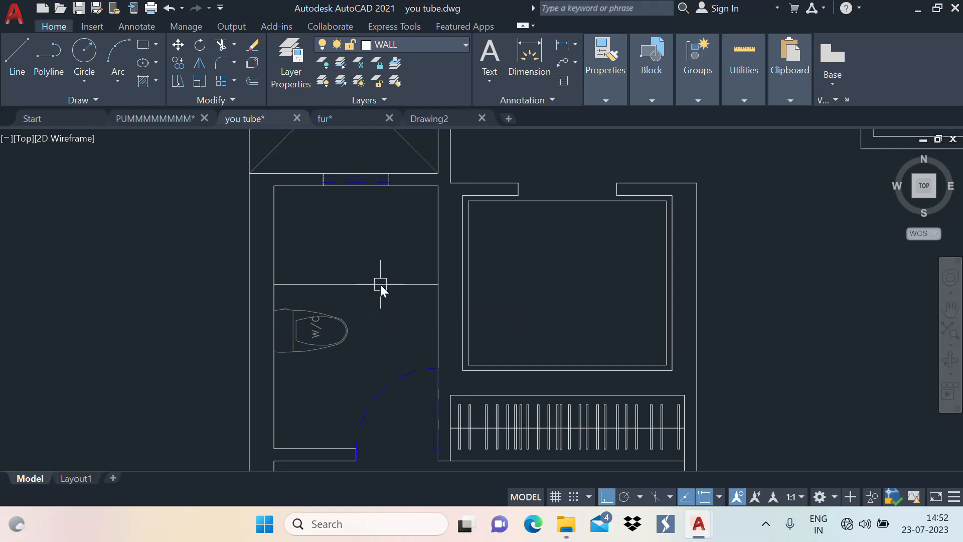
Step: Change the colour of the new shower divider line to blue
{"action": "left_click", "coordinate": [316, 284]}
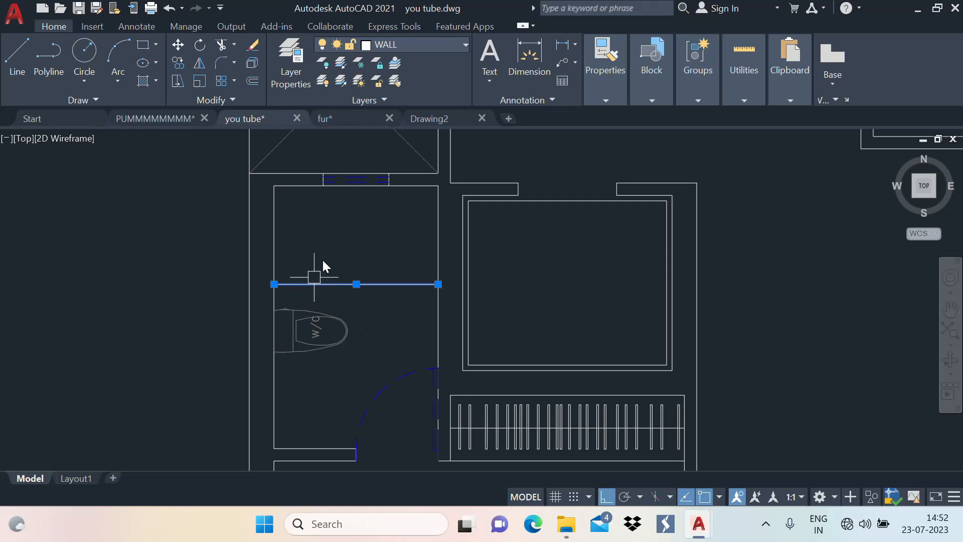
{"action": "left_click", "coordinate": [649, 75]}
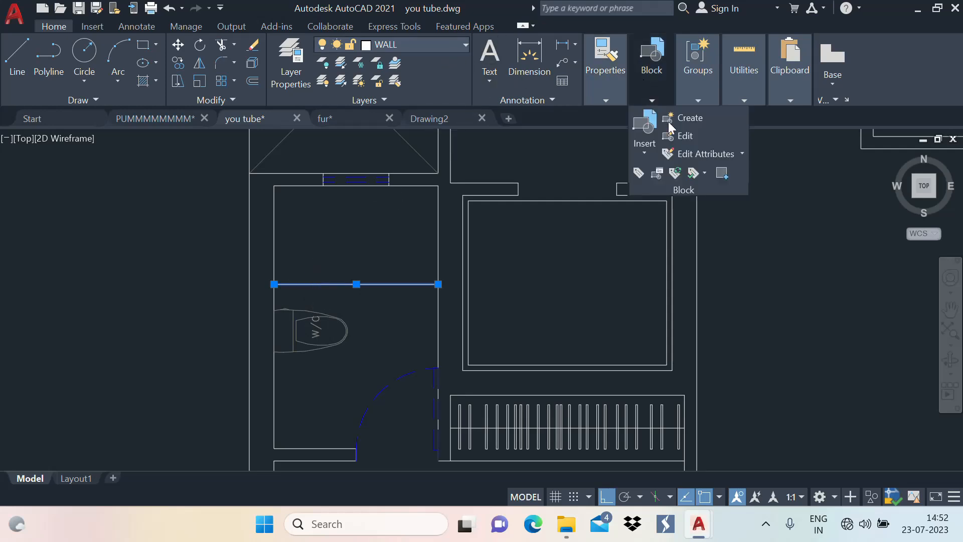
{"action": "left_click", "coordinate": [613, 93]}
{"action": "left_click", "coordinate": [693, 118]}
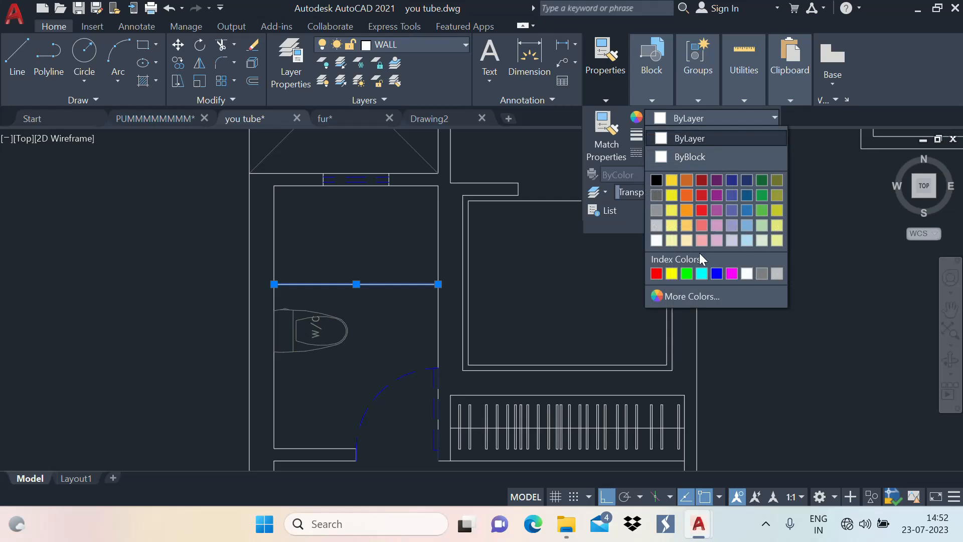
{"action": "left_click", "coordinate": [717, 274]}
{"action": "key", "text": "Escape"}
Step: Copy the washbasin from the fur drawing into the you tube drawing's toilet, in the outer-wall corner below the W/C
{"action": "scroll", "coordinate": [434, 248], "scroll_direction": "down", "scroll_amount": 5}
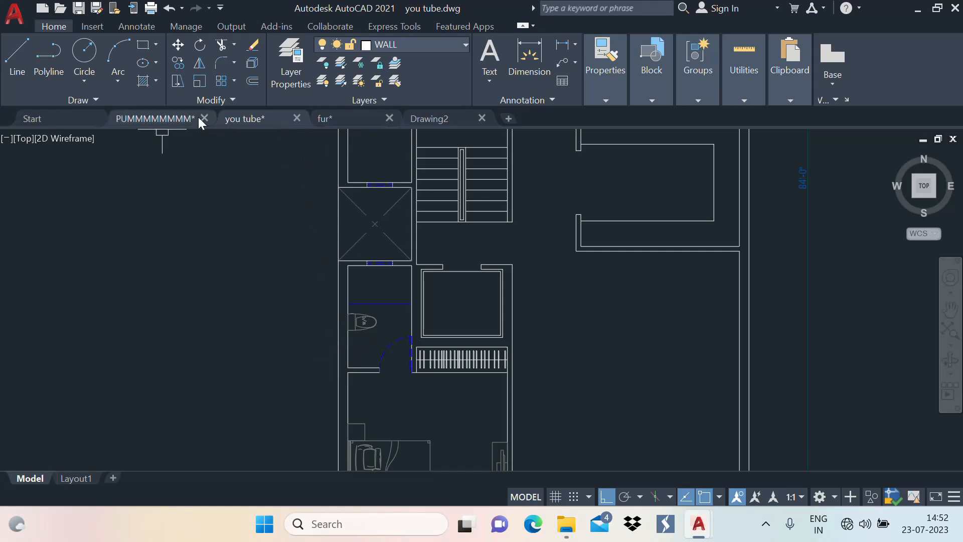
{"action": "left_click", "coordinate": [433, 116]}
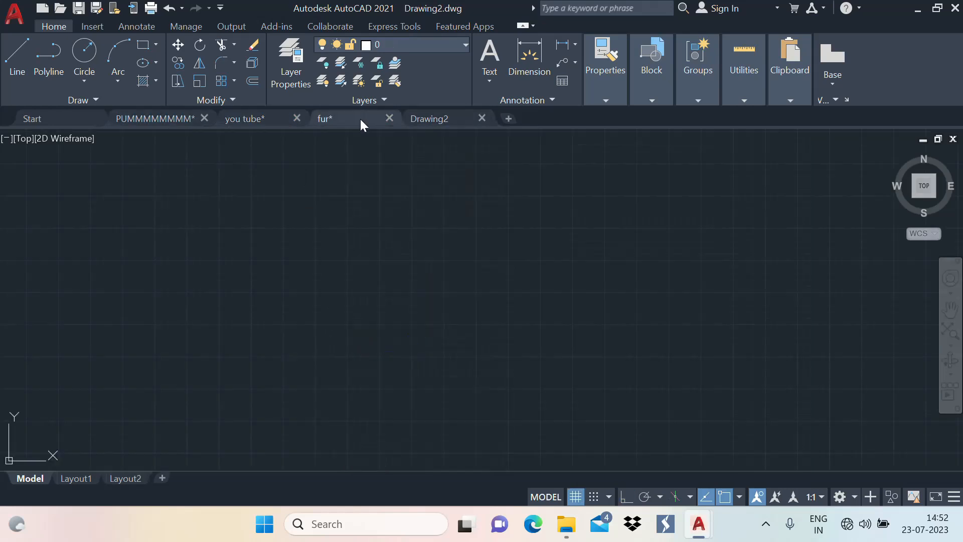
{"action": "left_click", "coordinate": [361, 119]}
{"action": "scroll", "coordinate": [351, 223], "scroll_direction": "down", "scroll_amount": 5}
{"action": "left_click", "coordinate": [310, 323]}
{"action": "left_click", "coordinate": [252, 256]}
{"action": "left_click", "coordinate": [249, 119]}
{"action": "key", "text": "ctrl+v"}
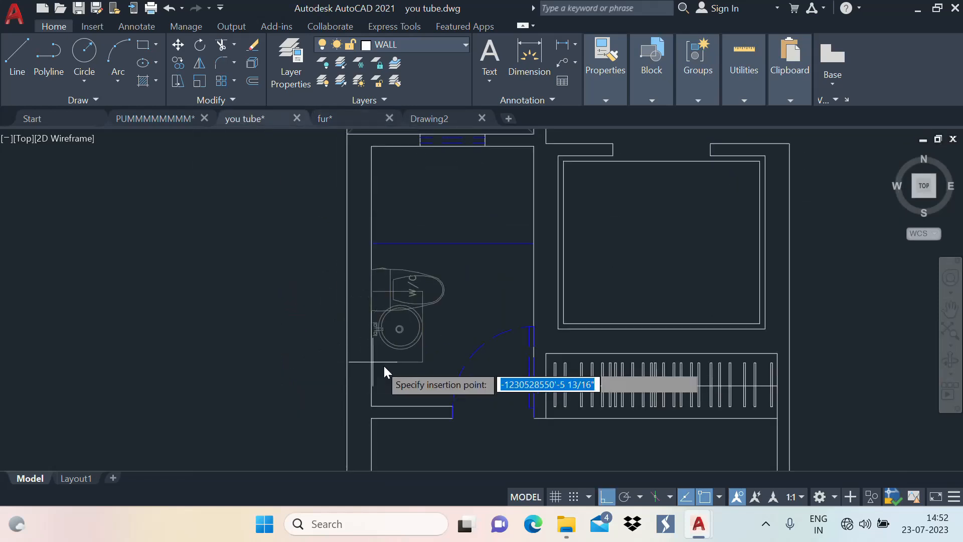
{"action": "left_click", "coordinate": [375, 406]}
{"action": "scroll", "coordinate": [414, 306], "scroll_direction": "down", "scroll_amount": 2}
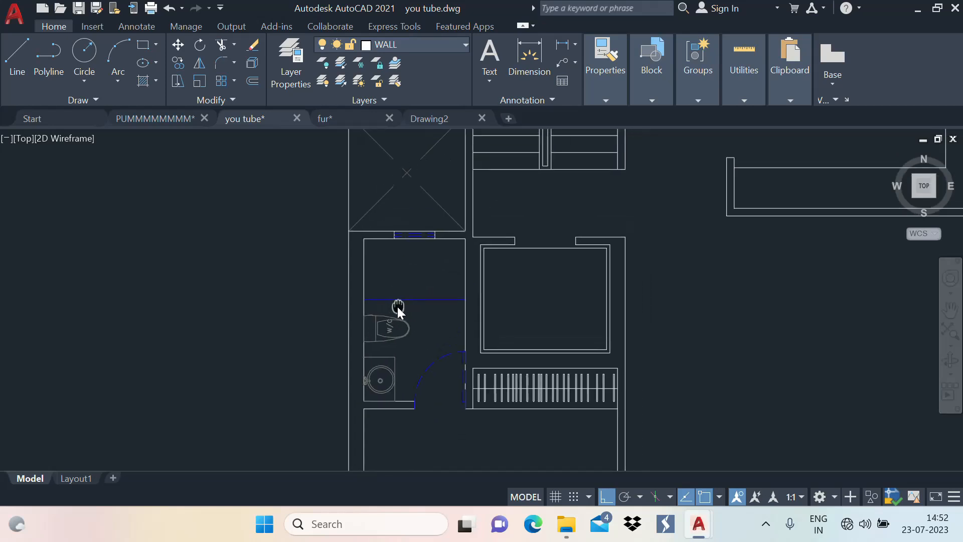
Step: Copy the shower fixture from the fur drawing and paste it at the toilet's inner corner by the shaft and outer wall
{"action": "left_click", "coordinate": [336, 118]}
{"action": "left_click", "coordinate": [415, 266]}
{"action": "left_click", "coordinate": [394, 306]}
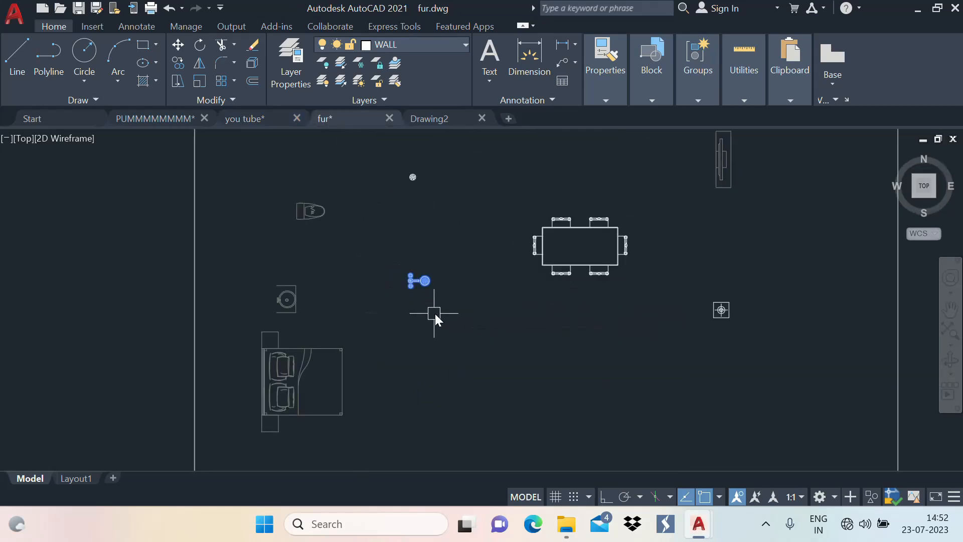
{"action": "left_click", "coordinate": [241, 118]}
{"action": "key", "text": "ctrl+v"}
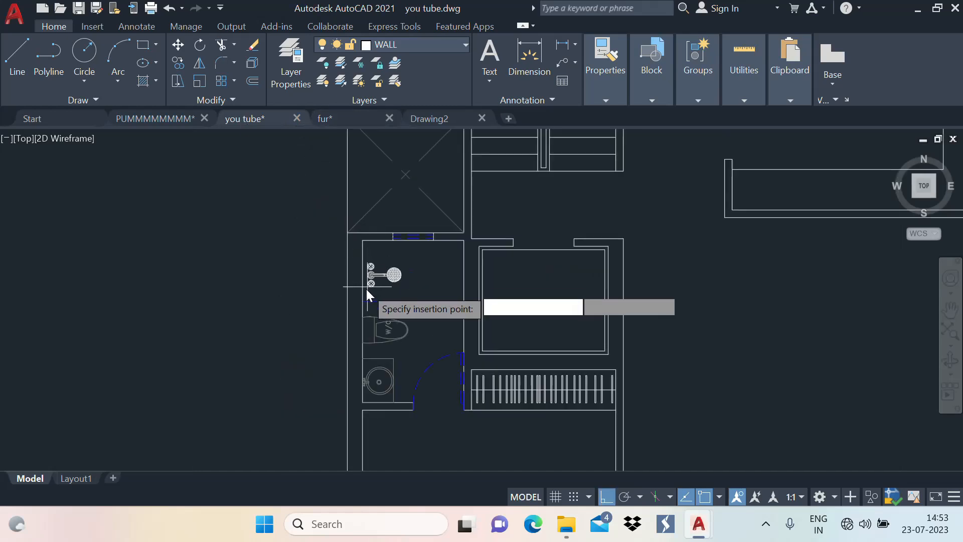
{"action": "scroll", "coordinate": [372, 267], "scroll_direction": "up", "scroll_amount": 4}
{"action": "left_click", "coordinate": [341, 189]}
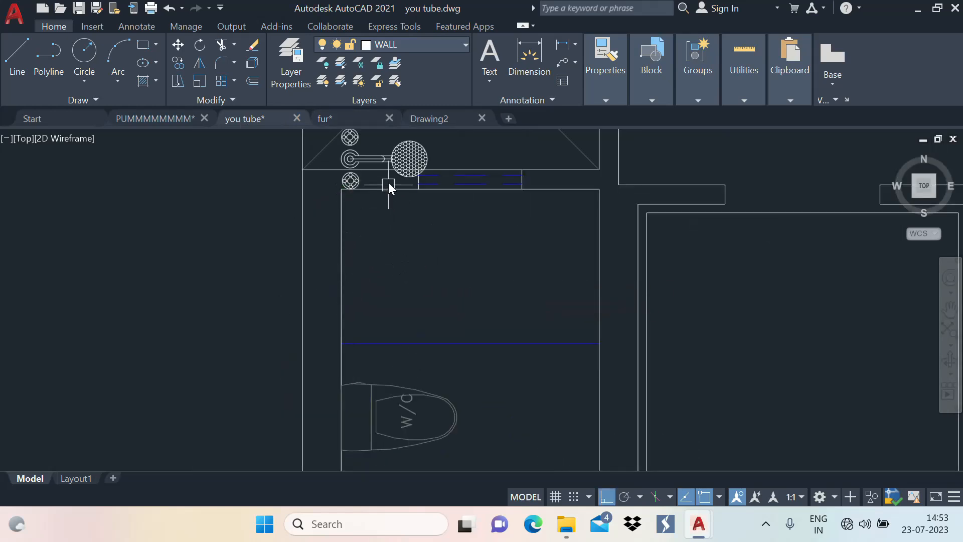
Step: Move the shower fixture down along the outer wall into the shower area, between the shaft-side wall and the divider line
{"action": "scroll", "coordinate": [380, 165], "scroll_direction": "up", "scroll_amount": 5}
{"action": "type", "text": "m"}
{"action": "key", "text": "Return"}
{"action": "left_click", "coordinate": [326, 193]}
{"action": "scroll", "coordinate": [351, 169], "scroll_direction": "down", "scroll_amount": 3}
{"action": "left_click", "coordinate": [365, 280]}
Step: Copy the round floor drain from the fur drawing into the shower area's corner opposite the shower, beside the shaft-side wall
{"action": "scroll", "coordinate": [367, 251], "scroll_direction": "down", "scroll_amount": 3}
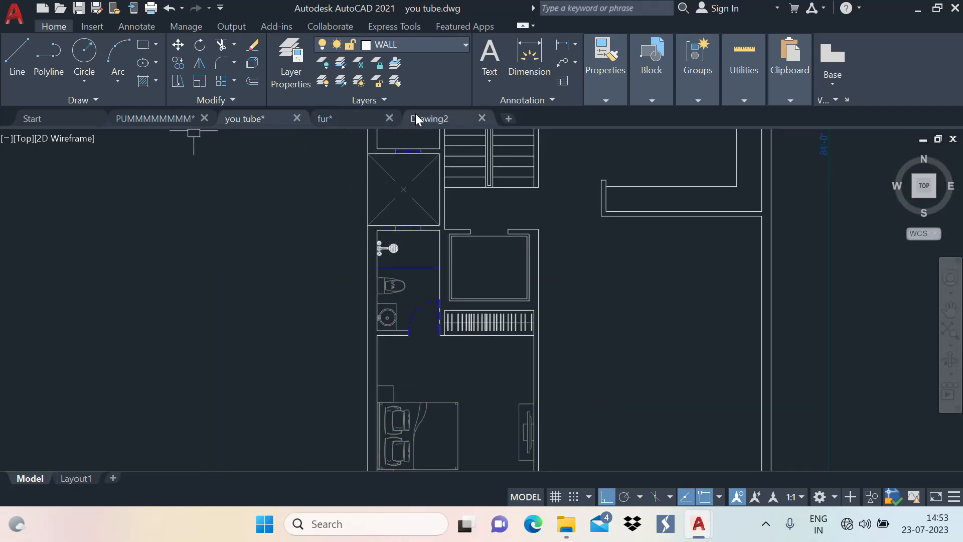
{"action": "left_click", "coordinate": [331, 122]}
{"action": "scroll", "coordinate": [394, 165], "scroll_direction": "up", "scroll_amount": 3}
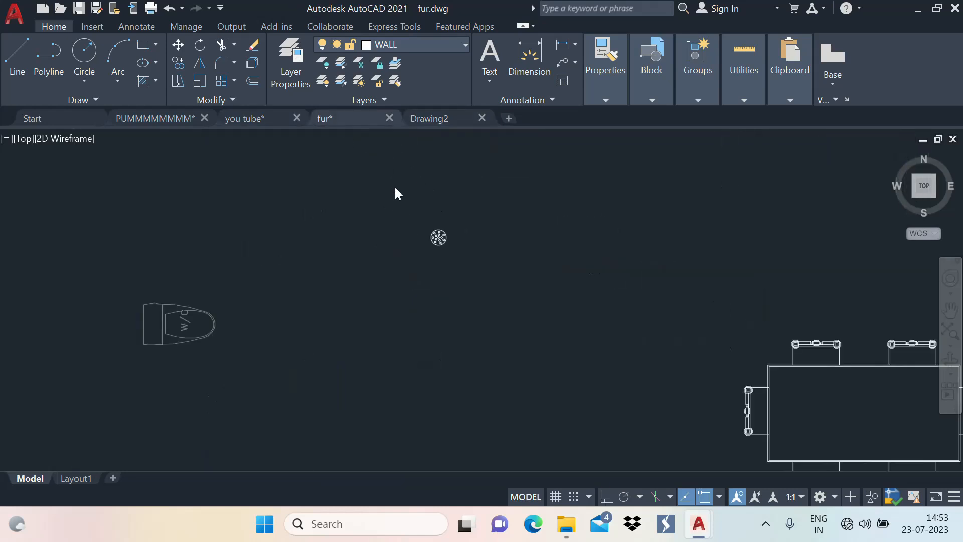
{"action": "left_click", "coordinate": [262, 119]}
{"action": "scroll", "coordinate": [430, 251], "scroll_direction": "up", "scroll_amount": 5}
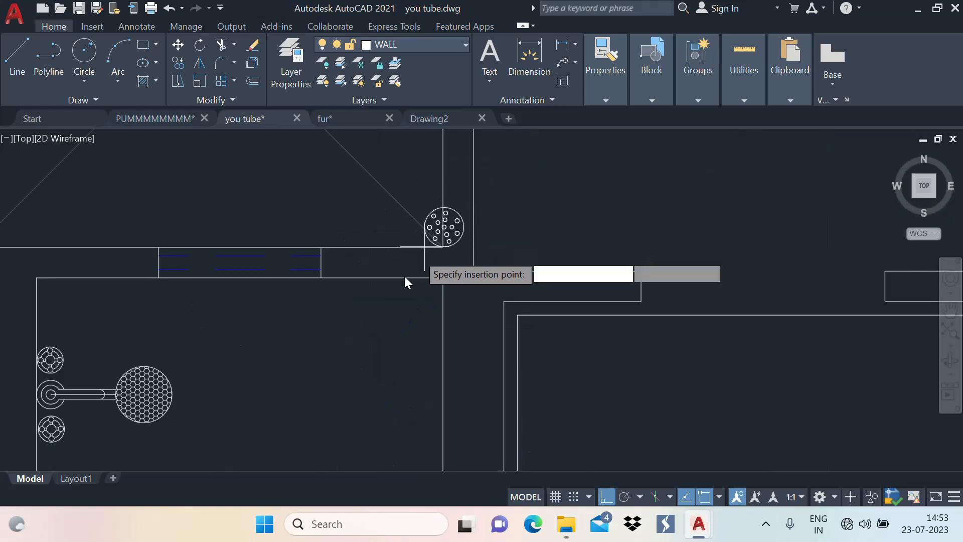
{"action": "left_click", "coordinate": [395, 324]}
{"action": "scroll", "coordinate": [401, 301], "scroll_direction": "down", "scroll_amount": 5}
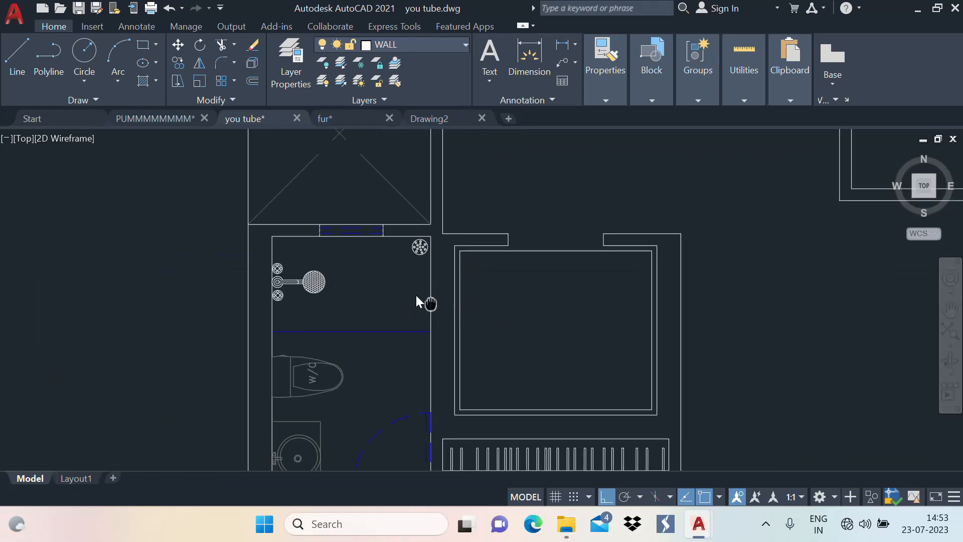
{"action": "scroll", "coordinate": [322, 236], "scroll_direction": "up", "scroll_amount": 5}
{"action": "type", "text": "ma"}
{"action": "key", "text": "Return"}
{"action": "left_click", "coordinate": [285, 320]}
{"action": "scroll", "coordinate": [374, 198], "scroll_direction": "up", "scroll_amount": 4}
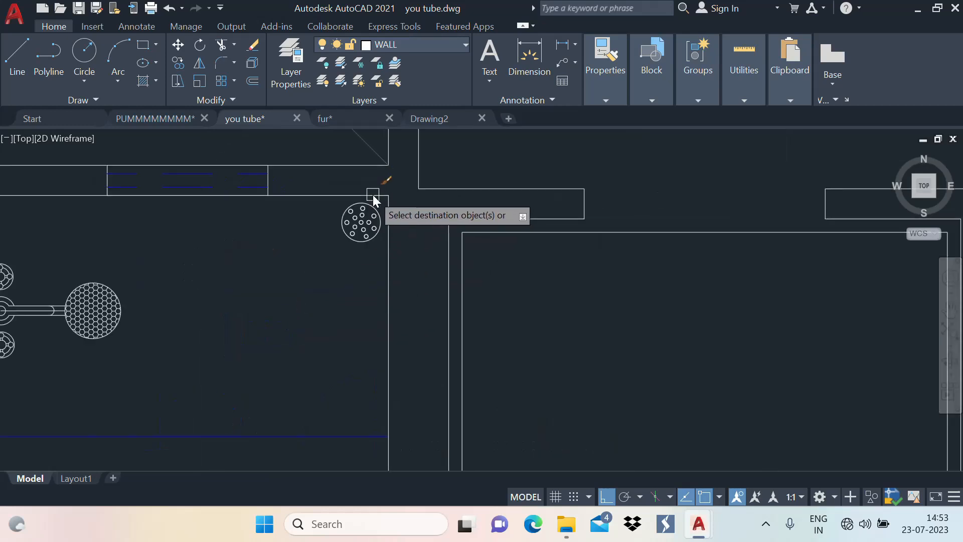
{"action": "scroll", "coordinate": [363, 238], "scroll_direction": "down", "scroll_amount": 2}
{"action": "scroll", "coordinate": [387, 251], "scroll_direction": "up", "scroll_amount": 3}
Step: Select all of the floor drain's circles and assign them to the grey layer used by the other toilet fixtures
{"action": "left_click", "coordinate": [280, 158]}
{"action": "left_click", "coordinate": [454, 334]}
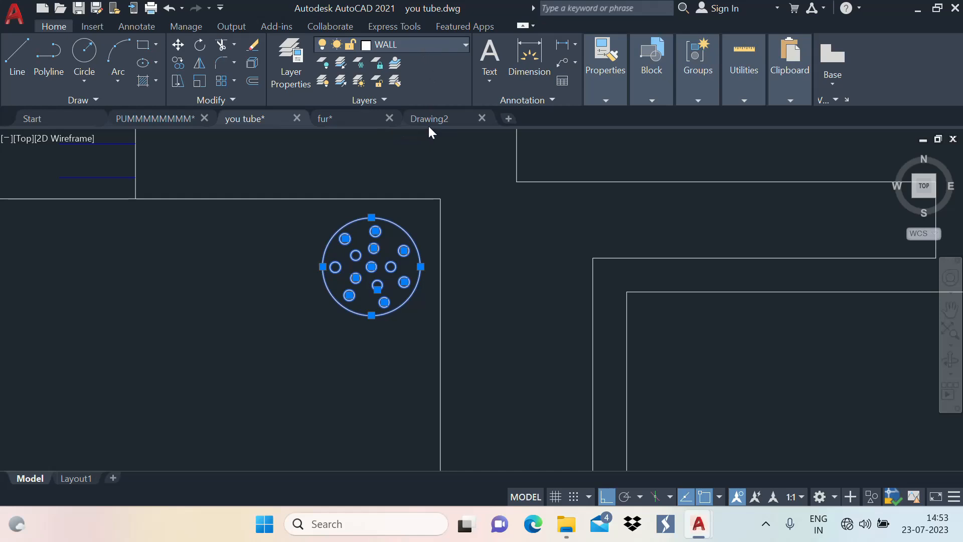
{"action": "left_click", "coordinate": [417, 45]}
{"action": "left_click", "coordinate": [404, 97]}
{"action": "scroll", "coordinate": [420, 200], "scroll_direction": "down", "scroll_amount": 8}
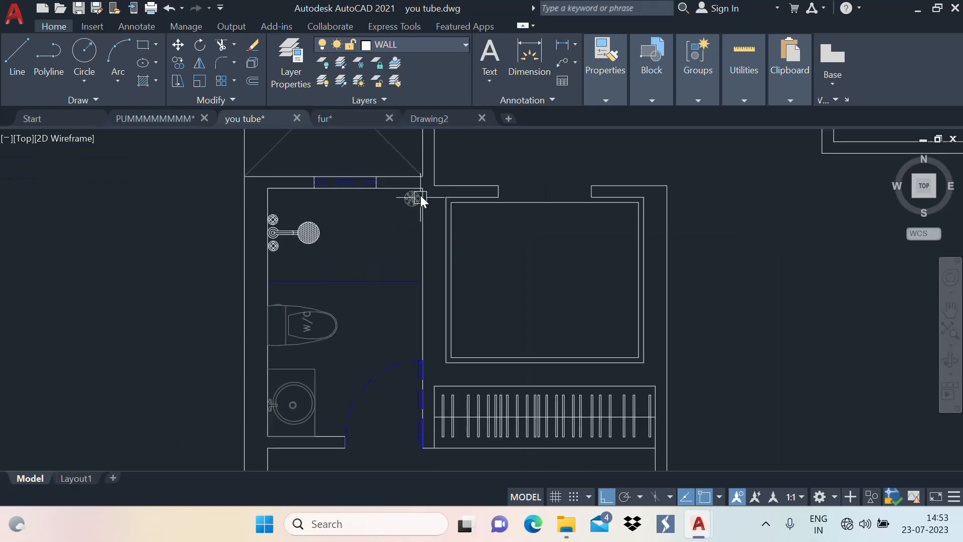
Step: Copy the six-seat dining table from the fur drawing into the open hall of the you tube drawing, opposite the lift
{"action": "scroll", "coordinate": [401, 220], "scroll_direction": "down", "scroll_amount": 2}
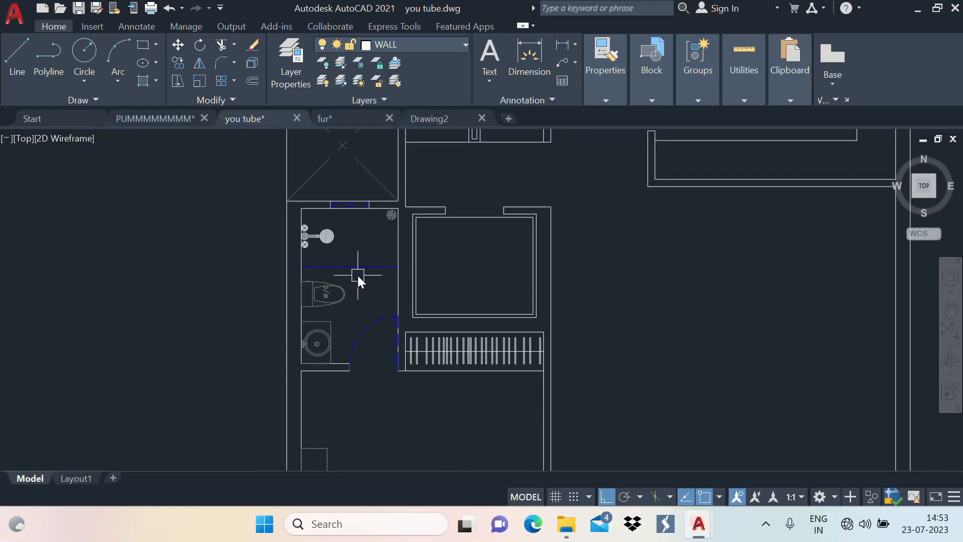
{"action": "scroll", "coordinate": [515, 332], "scroll_direction": "down", "scroll_amount": 4}
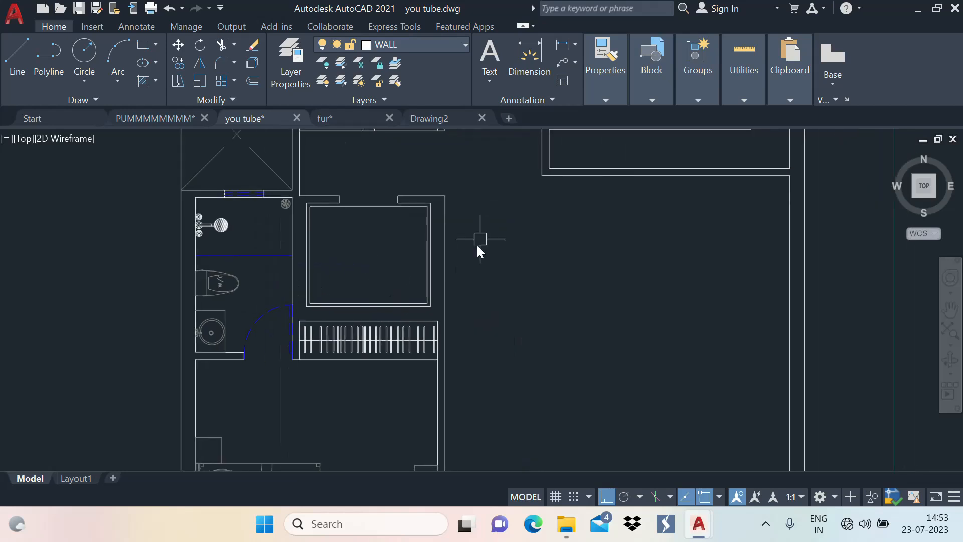
{"action": "scroll", "coordinate": [561, 302], "scroll_direction": "up", "scroll_amount": 2}
{"action": "scroll", "coordinate": [428, 289], "scroll_direction": "up", "scroll_amount": 2}
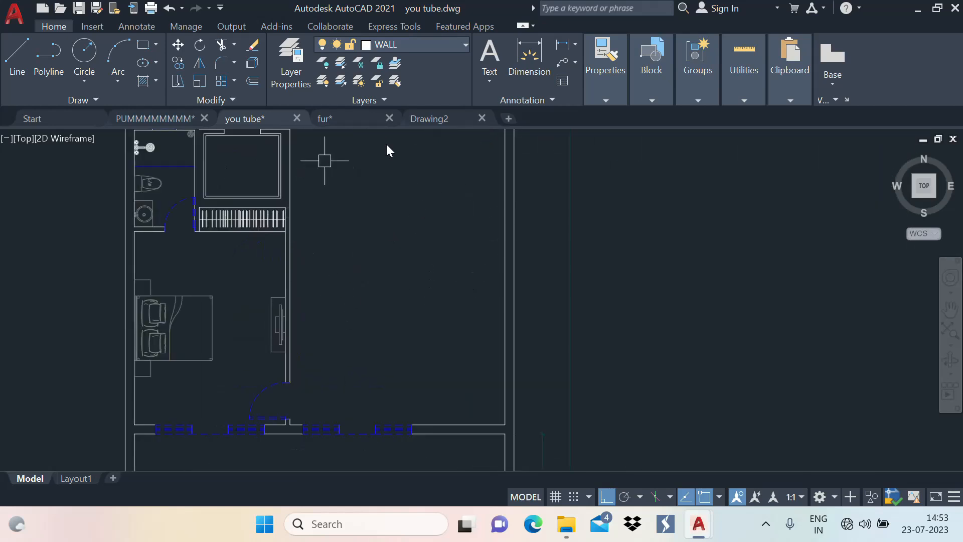
{"action": "left_click", "coordinate": [332, 120]}
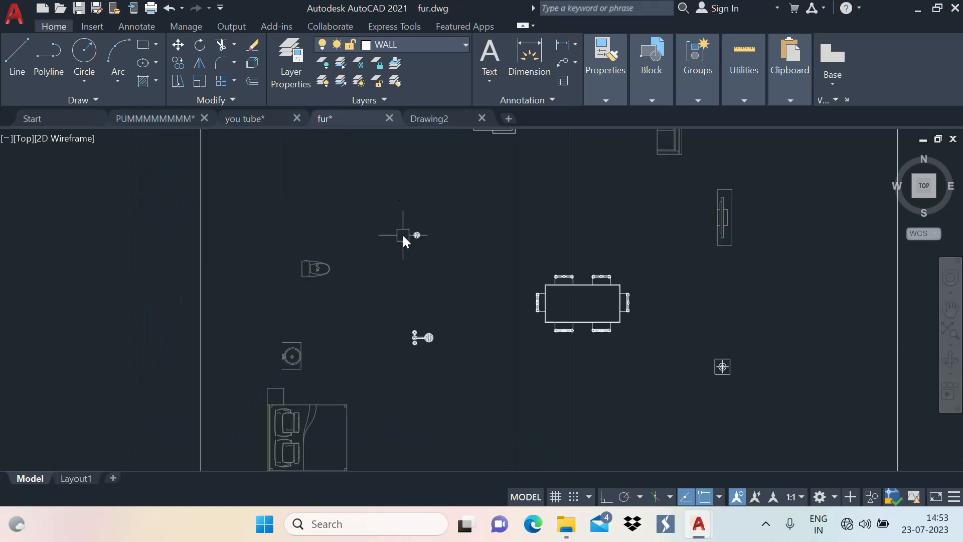
{"action": "middle_click_drag", "start_coordinate": [583, 285], "coordinate": [393, 221]}
{"action": "left_click", "coordinate": [461, 274]}
{"action": "left_click", "coordinate": [312, 188]}
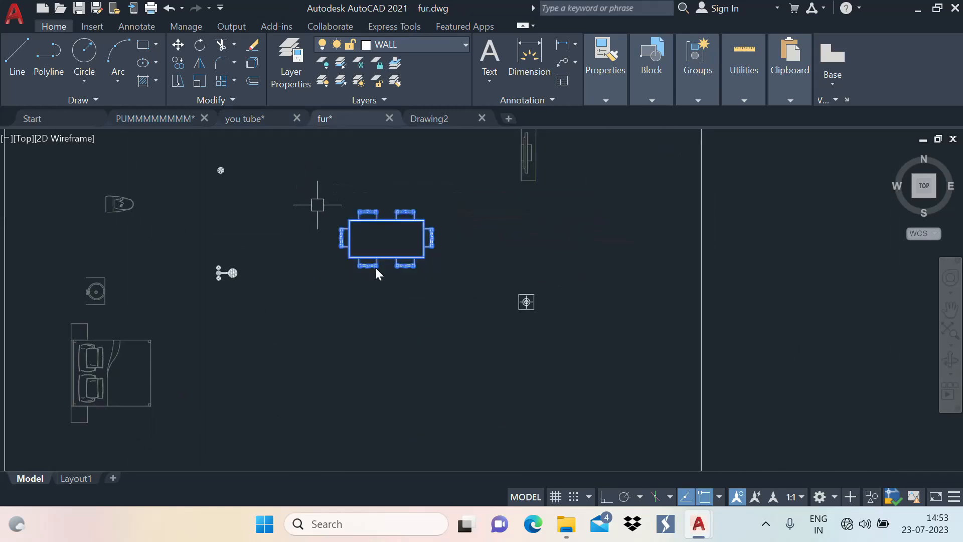
{"action": "left_click", "coordinate": [249, 119]}
{"action": "key", "text": "ctrl+v"}
{"action": "middle_click_drag", "start_coordinate": [406, 251], "coordinate": [426, 399]}
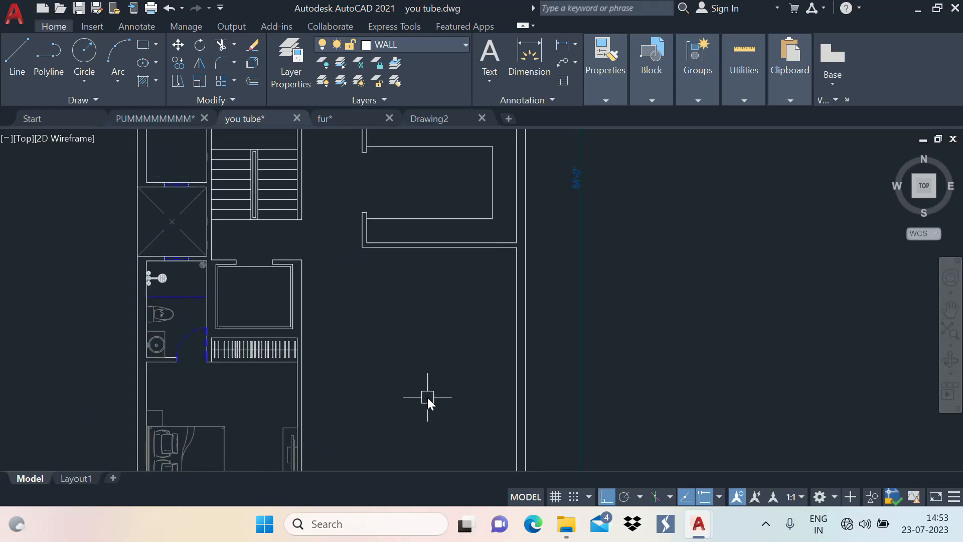
{"action": "left_click", "coordinate": [381, 340]}
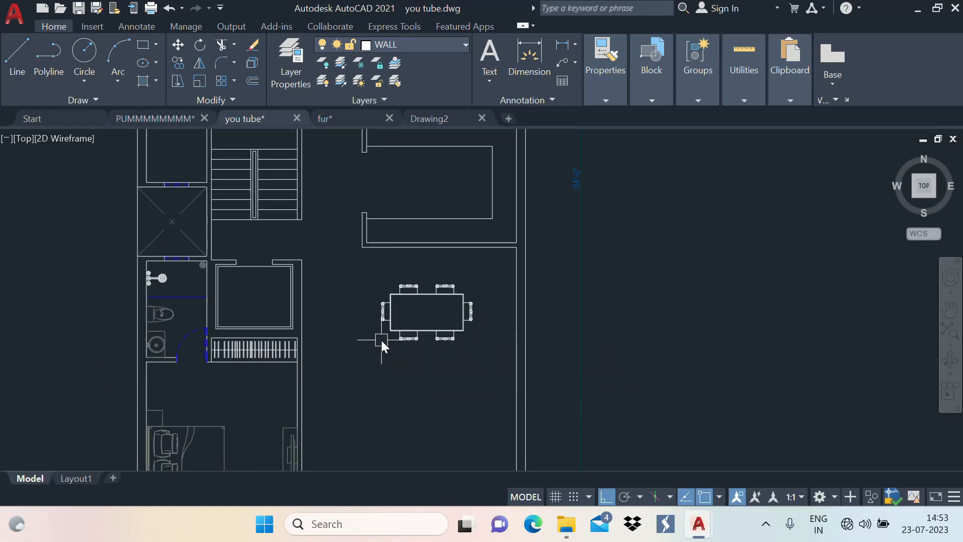
Step: Copy the three-seat sofa from the fur drawing into the hall, with its back along the outer wall near the window-side corner
{"action": "mouse_move", "coordinate": [408, 339]}
{"action": "middle_mouse_down"}
{"action": "mouse_move", "coordinate": [386, 209]}
{"action": "mouse_move", "coordinate": [388, 272]}
{"action": "middle_mouse_up"}
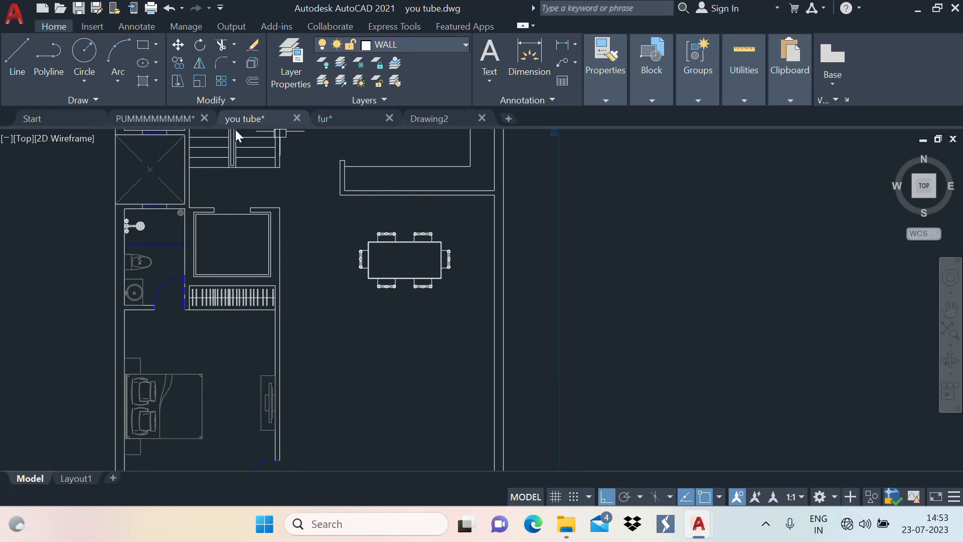
{"action": "left_click", "coordinate": [331, 118]}
{"action": "scroll", "coordinate": [404, 196], "scroll_direction": "down", "scroll_amount": 5}
{"action": "scroll", "coordinate": [343, 241], "scroll_direction": "up", "scroll_amount": 3}
{"action": "scroll", "coordinate": [343, 245], "scroll_direction": "up", "scroll_amount": 6}
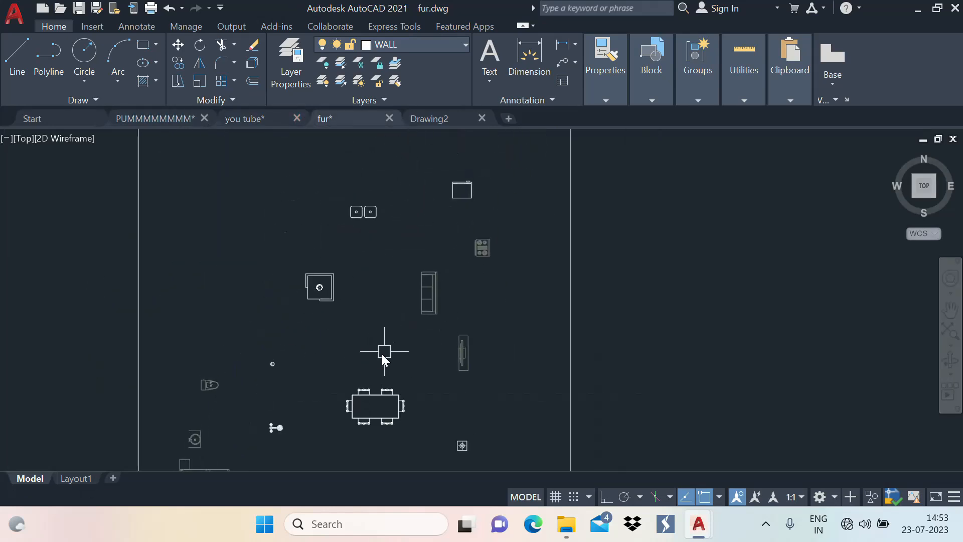
{"action": "left_click", "coordinate": [416, 312]}
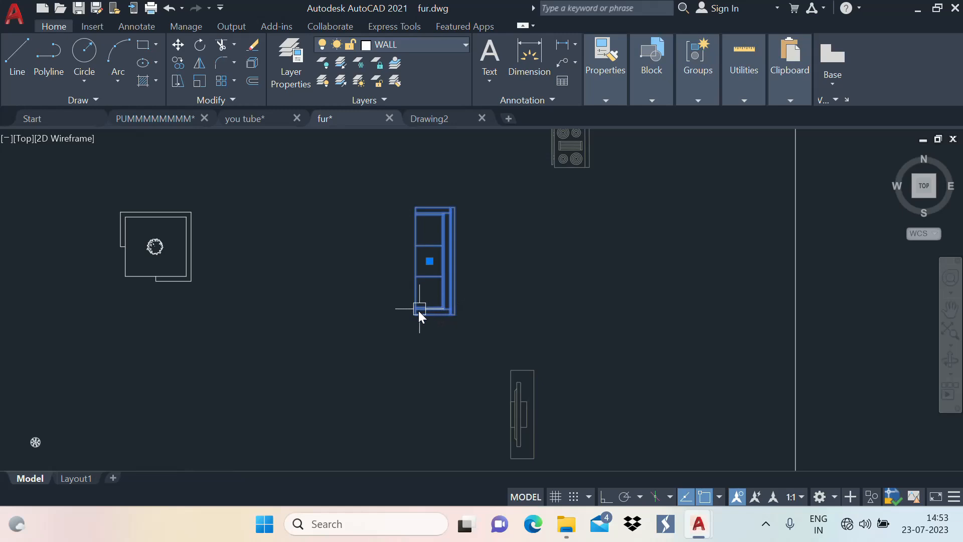
{"action": "left_click", "coordinate": [251, 118]}
{"action": "scroll", "coordinate": [446, 250], "scroll_direction": "down", "scroll_amount": 3}
{"action": "scroll", "coordinate": [471, 310], "scroll_direction": "up", "scroll_amount": 6}
{"action": "key", "text": "ctrl+v"}
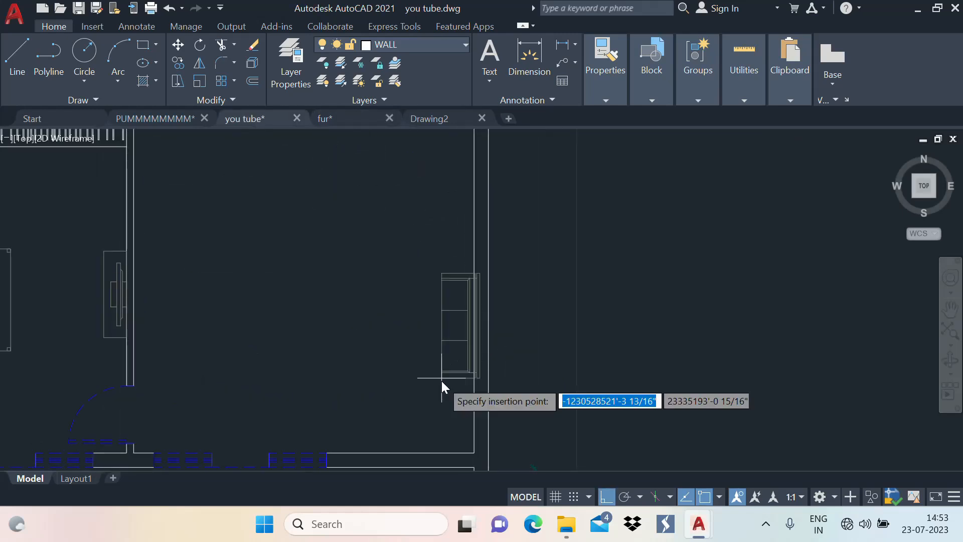
{"action": "middle_click_drag", "start_coordinate": [426, 272], "coordinate": [423, 197]}
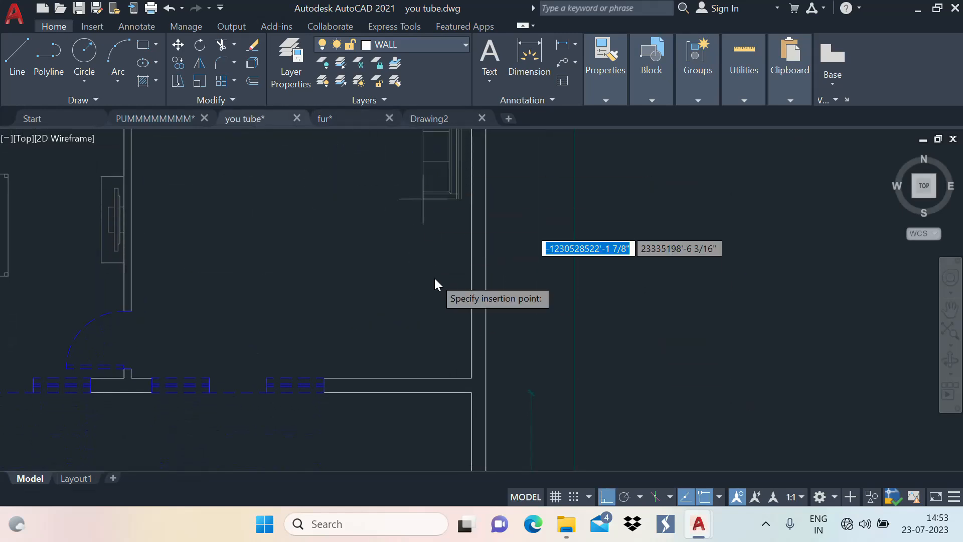
{"action": "left_click", "coordinate": [431, 333]}
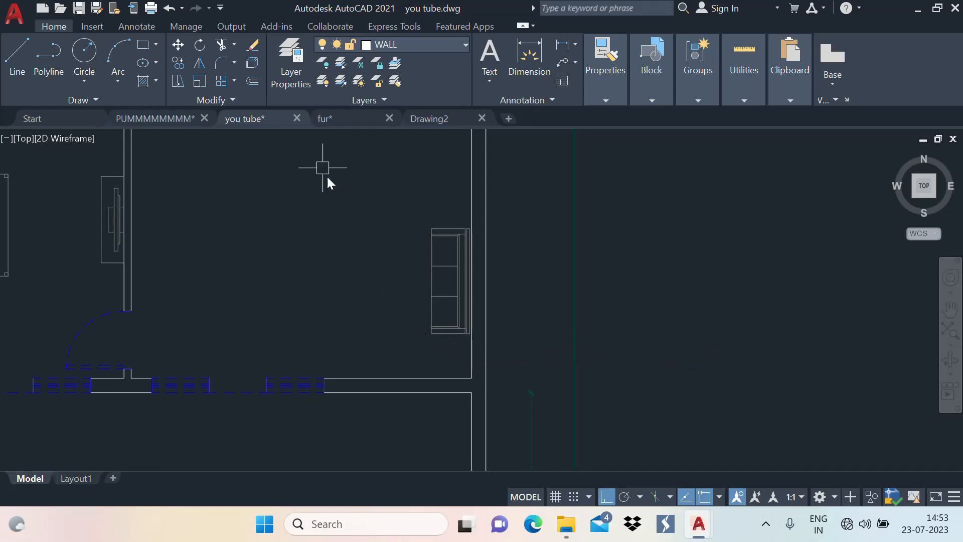
Step: Copy the small square side table from the fur drawing into the hall's corner, just below the sofa
{"action": "left_click", "coordinate": [326, 119]}
{"action": "scroll", "coordinate": [441, 266], "scroll_direction": "down", "scroll_amount": 4}
{"action": "scroll", "coordinate": [502, 377], "scroll_direction": "up", "scroll_amount": 5}
{"action": "left_click_drag", "start_coordinate": [451, 366], "coordinate": [348, 314]}
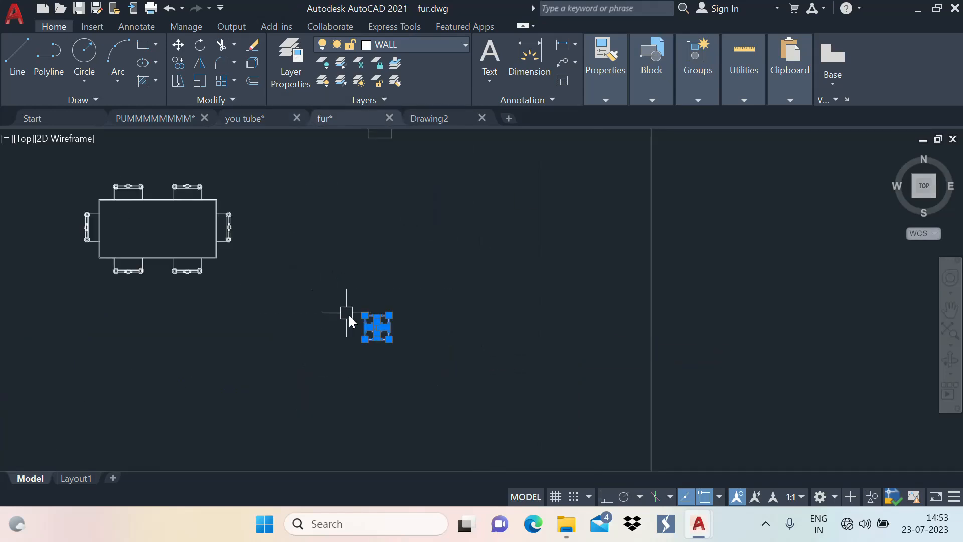
{"action": "left_click", "coordinate": [242, 119]}
{"action": "scroll", "coordinate": [432, 226], "scroll_direction": "down", "scroll_amount": 4}
{"action": "scroll", "coordinate": [442, 240], "scroll_direction": "up", "scroll_amount": 4}
{"action": "key", "text": "ctrl+v"}
{"action": "left_click", "coordinate": [393, 303]}
Step: Assign all of the corner side table's geometry in the hall to the Furn. layer
{"action": "scroll", "coordinate": [430, 299], "scroll_direction": "up", "scroll_amount": 3}
{"action": "left_click", "coordinate": [438, 319]}
{"action": "left_click", "coordinate": [302, 220]}
{"action": "left_click", "coordinate": [399, 48]}
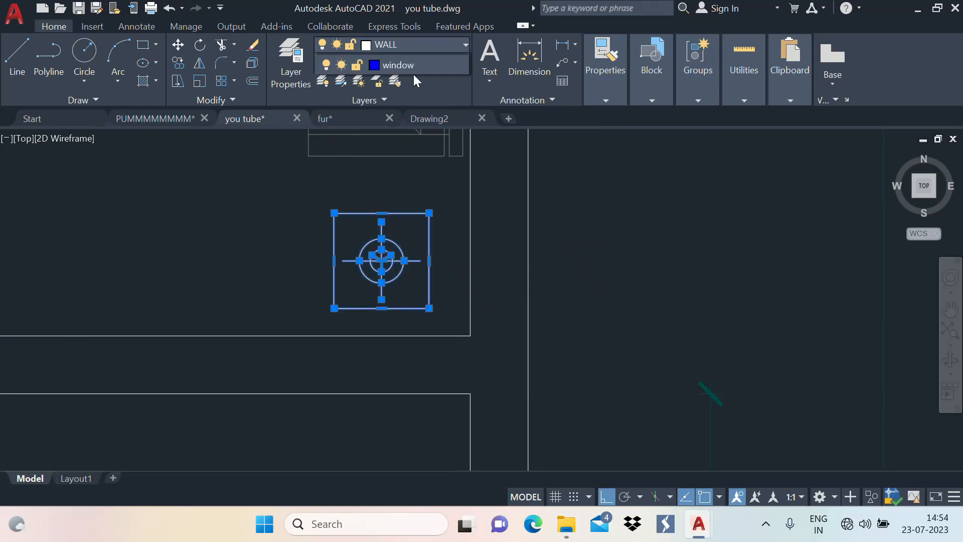
{"action": "left_click", "coordinate": [395, 100]}
{"action": "key", "text": "Escape"}
Step: Copy the corner side table to the opposite end of the wall-side sofa, just above it
{"action": "left_click", "coordinate": [292, 194]}
{"action": "left_click", "coordinate": [432, 318]}
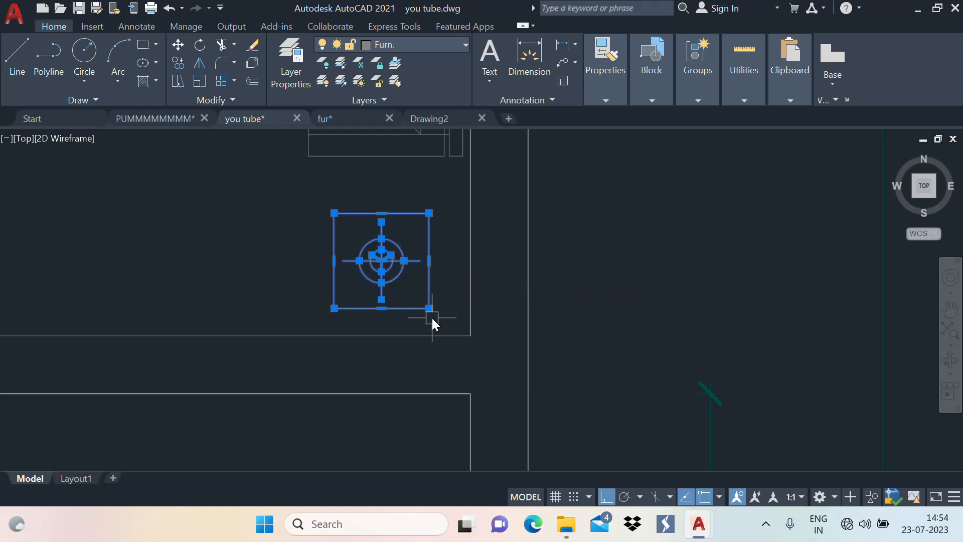
{"action": "type", "text": "co"}
{"action": "key", "text": "Return"}
{"action": "left_click", "coordinate": [419, 290]}
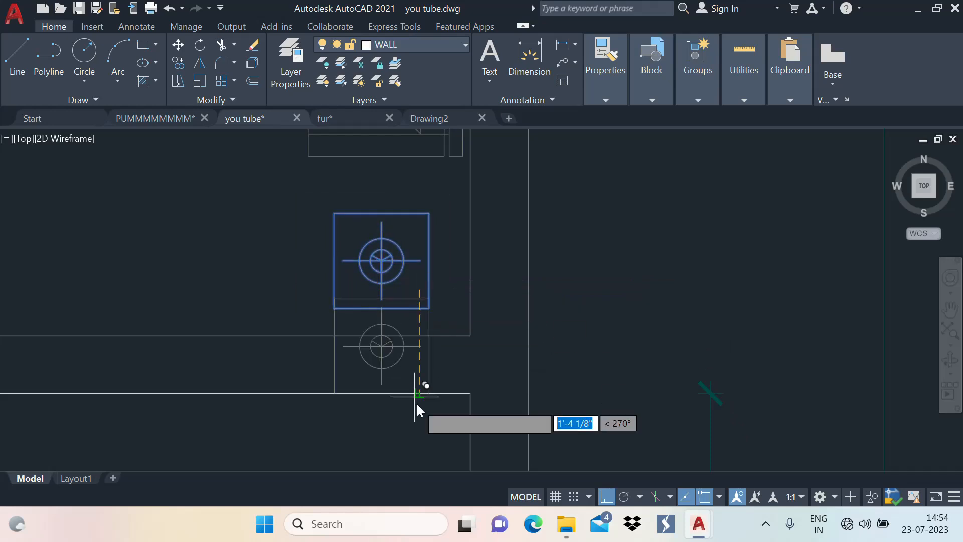
{"action": "scroll", "coordinate": [417, 407], "scroll_direction": "down", "scroll_amount": 6}
{"action": "scroll", "coordinate": [400, 201], "scroll_direction": "up", "scroll_amount": 6}
{"action": "left_click", "coordinate": [451, 338]}
{"action": "key", "text": "Escape"}
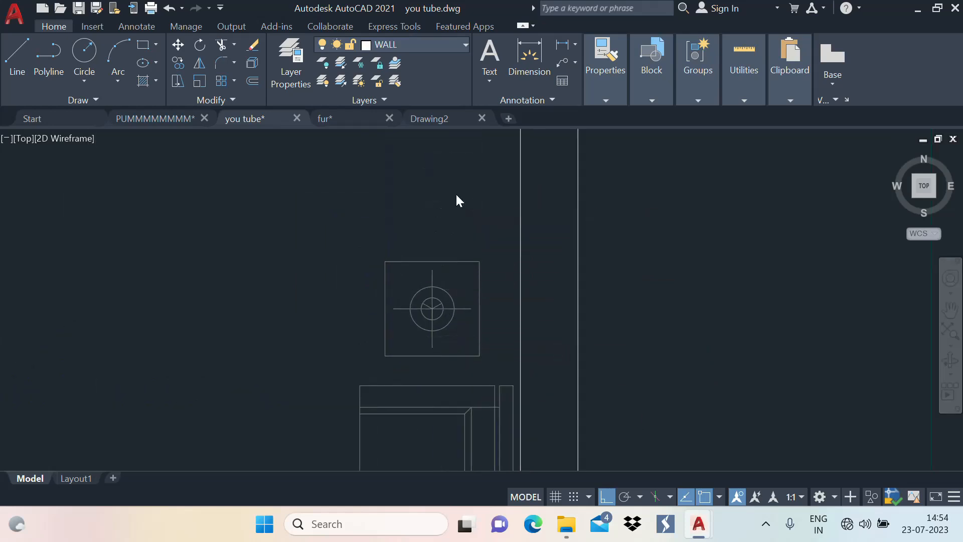
Step: Make a rotated copy of the wall-side sofa and place it next to the corner side table, parallel to the window-side wall
{"action": "scroll", "coordinate": [459, 240], "scroll_direction": "down", "scroll_amount": 3}
{"action": "left_click", "coordinate": [450, 268]}
{"action": "scroll", "coordinate": [446, 270], "scroll_direction": "up", "scroll_amount": 2}
{"action": "left_click", "coordinate": [455, 286]}
{"action": "left_click", "coordinate": [373, 271]}
{"action": "key", "text": "Escape"}
{"action": "type", "text": "c"}
{"action": "key", "text": "Return"}
{"action": "left_click", "coordinate": [380, 253]}
{"action": "left_click", "coordinate": [341, 255]}
{"action": "key", "text": "Return"}
{"action": "left_click", "coordinate": [398, 267]}
{"action": "left_click", "coordinate": [382, 182]}
{"action": "scroll", "coordinate": [383, 183], "scroll_direction": "down", "scroll_amount": 2}
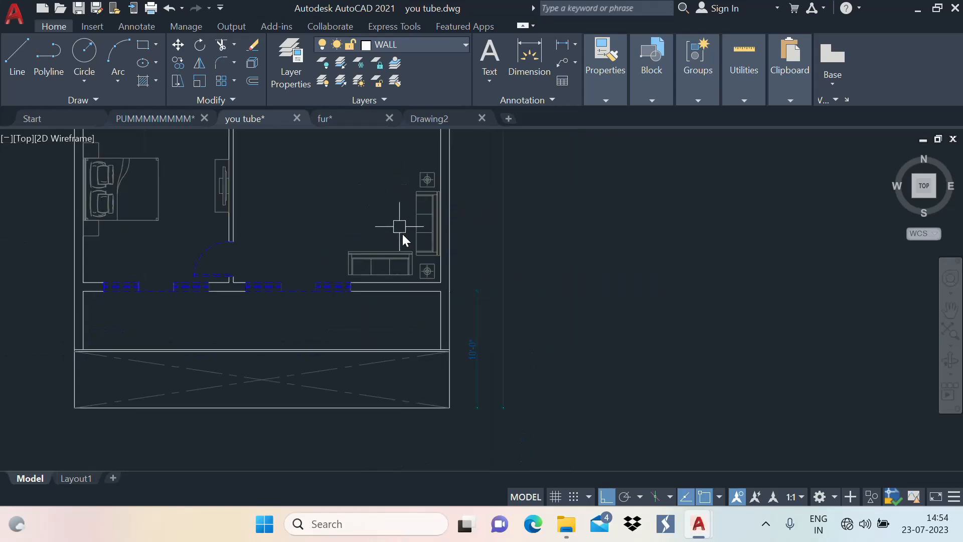
Step: Move the rotated sofa up to the other end of the seating area, beside the upper side table
{"action": "left_click", "coordinate": [400, 253]}
{"action": "type", "text": "m"}
{"action": "key", "text": "Return"}
{"action": "left_click", "coordinate": [401, 268]}
{"action": "scroll", "coordinate": [390, 182], "scroll_direction": "up", "scroll_amount": 4}
{"action": "left_click", "coordinate": [390, 166]}
{"action": "scroll", "coordinate": [451, 171], "scroll_direction": "down", "scroll_amount": 4}
{"action": "middle_click_drag", "start_coordinate": [438, 220], "coordinate": [422, 263]}
Step: Try to mirror the upper sofa to the window side of the seating area, erasing the source sofa
{"action": "type", "text": "mi"}
{"action": "key", "text": "Return"}
{"action": "left_click", "coordinate": [411, 217]}
{"action": "key", "text": "Return"}
{"action": "left_click", "coordinate": [378, 253]}
{"action": "left_click", "coordinate": [408, 250]}
{"action": "key", "text": "Down"}
{"action": "key", "text": "Return"}
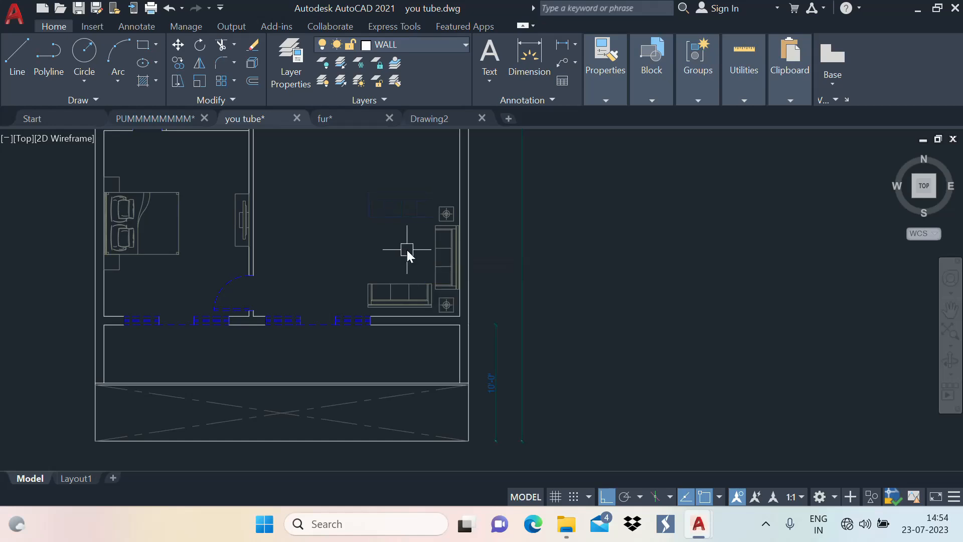
{"action": "key", "text": "ctrl+z"}
Step: Mirror the upper sofa about a horizontal line to the window side of the seating area, keeping the source sofa
{"action": "left_click", "coordinate": [396, 208]}
{"action": "type", "text": "mi"}
{"action": "key", "text": "Return"}
{"action": "left_click", "coordinate": [326, 242]}
{"action": "left_click", "coordinate": [421, 243]}
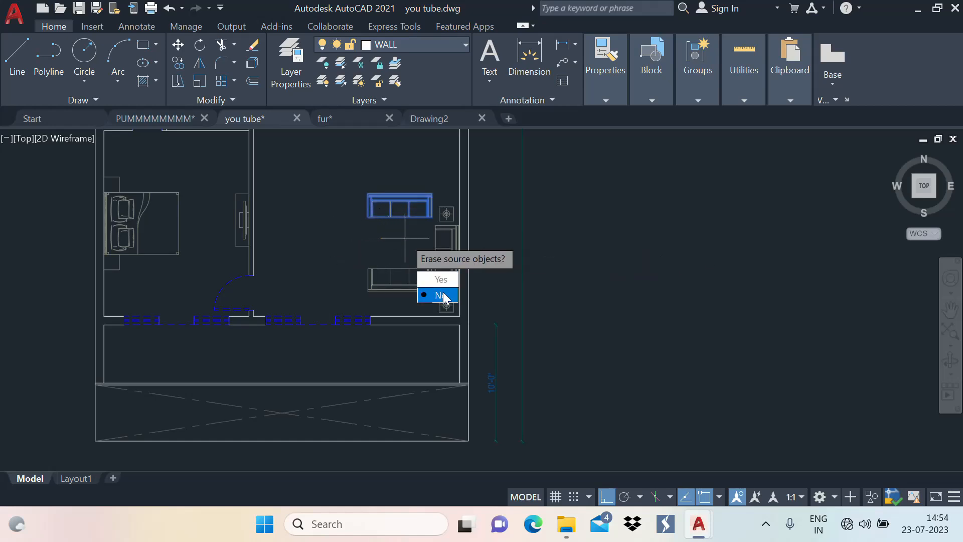
{"action": "key", "text": "Return"}
{"action": "scroll", "coordinate": [402, 303], "scroll_direction": "up", "scroll_amount": 4}
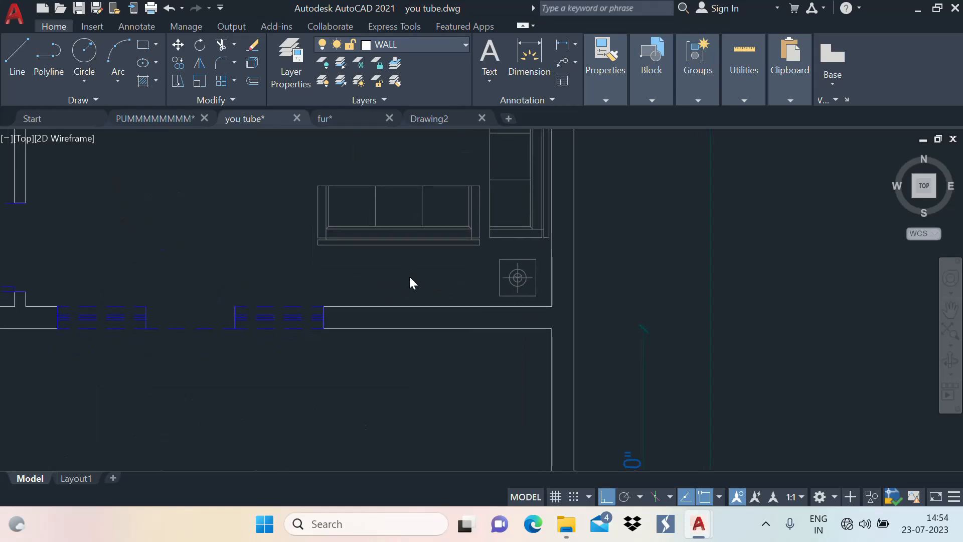
Step: Check the drawing/dining layout in the PUMMMMMMM reference plan and move the lower sofa about 1'-4" down toward the window-side wall
{"action": "left_click", "coordinate": [155, 119]}
{"action": "scroll", "coordinate": [429, 261], "scroll_direction": "down", "scroll_amount": 3}
{"action": "middle_click_drag", "start_coordinate": [530, 266], "coordinate": [526, 250]}
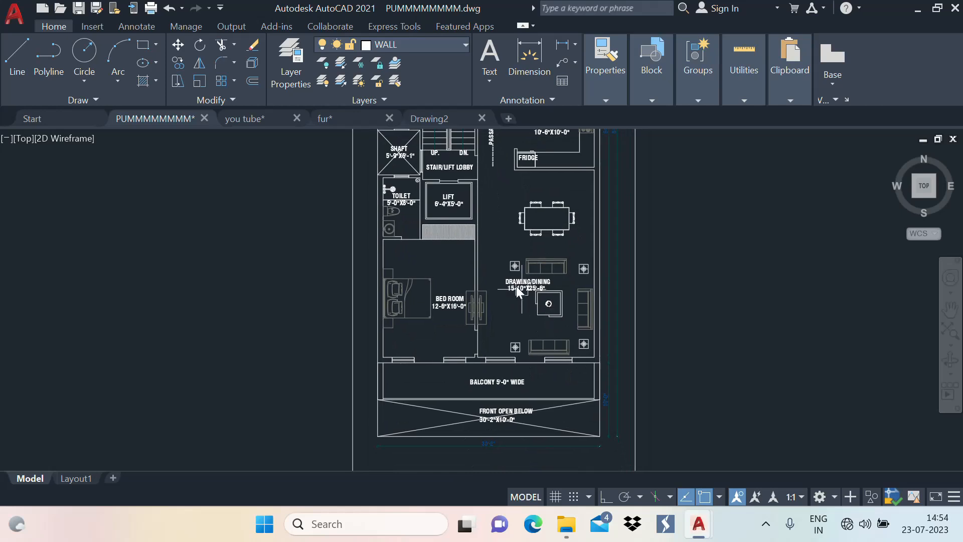
{"action": "left_click", "coordinate": [240, 120]}
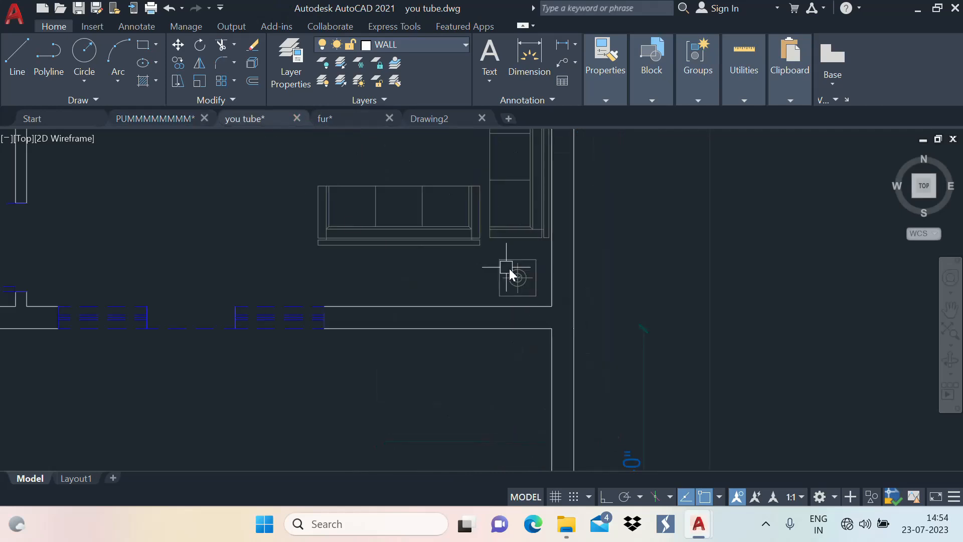
{"action": "left_click", "coordinate": [399, 219]}
{"action": "left_click", "coordinate": [329, 256]}
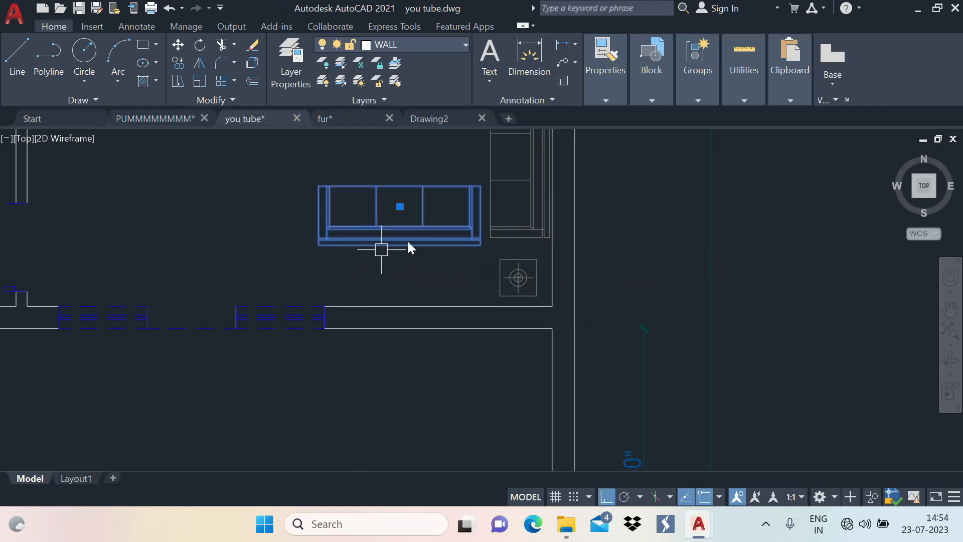
{"action": "scroll", "coordinate": [416, 238], "scroll_direction": "down", "scroll_amount": 4}
{"action": "type", "text": "m"}
{"action": "key", "text": "space"}
{"action": "left_click", "coordinate": [583, 224]}
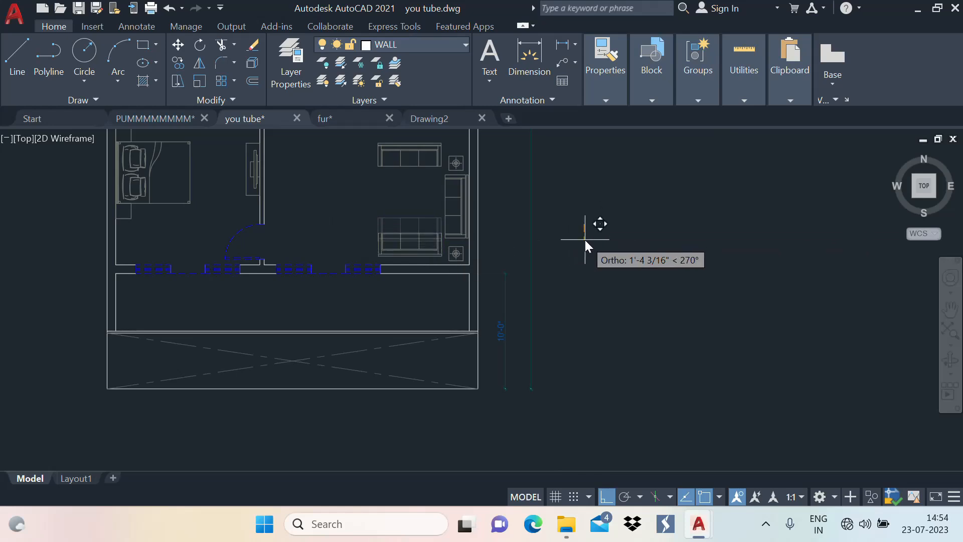
{"action": "left_click", "coordinate": [584, 240]}
{"action": "scroll", "coordinate": [411, 241], "scroll_direction": "up", "scroll_amount": 3}
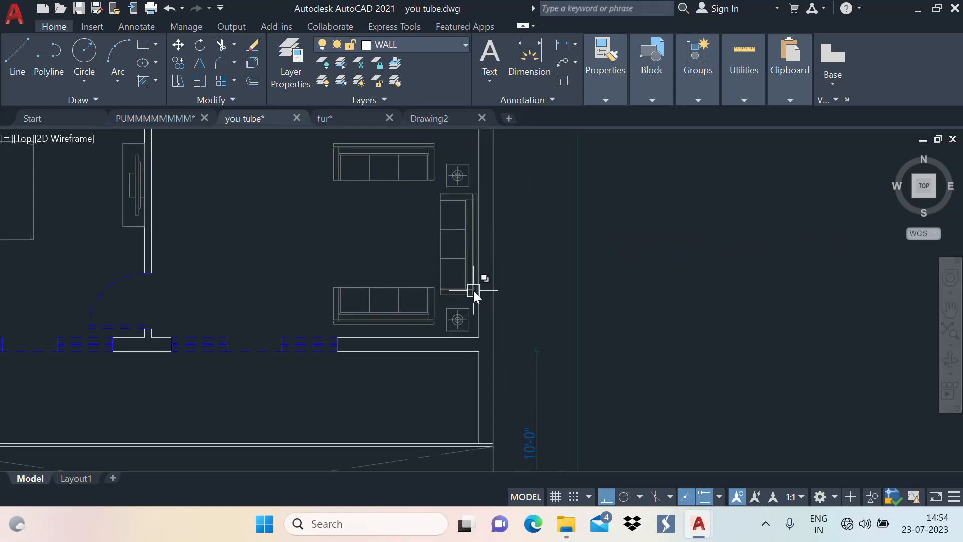
Step: Move the wall-side sofa together with the corner side table slightly up, away from the window-side wall
{"action": "scroll", "coordinate": [467, 337], "scroll_direction": "up", "scroll_amount": 8}
{"action": "left_click", "coordinate": [482, 367]}
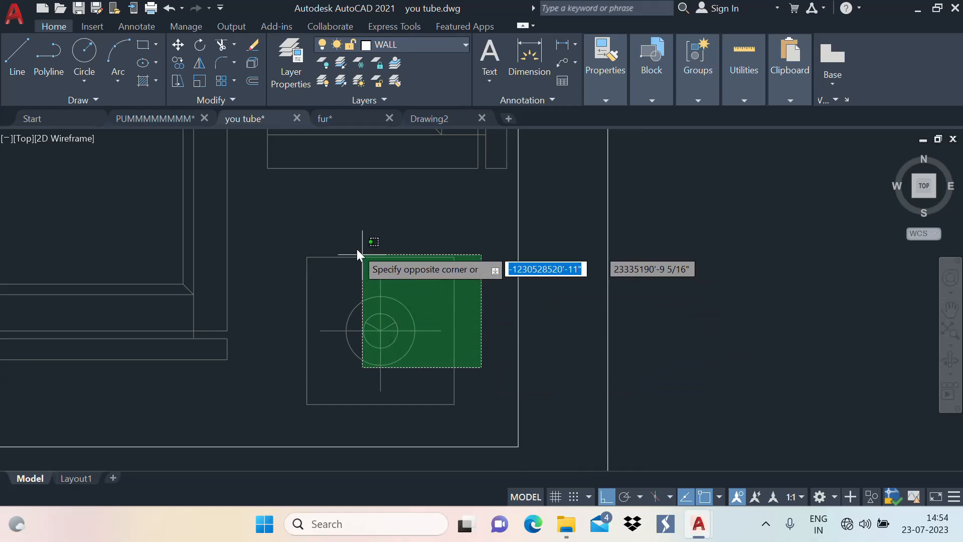
{"action": "left_click", "coordinate": [258, 155]}
{"action": "scroll", "coordinate": [437, 251], "scroll_direction": "down", "scroll_amount": 5}
{"action": "middle_click_drag", "start_coordinate": [453, 251], "coordinate": [409, 386]}
{"action": "scroll", "coordinate": [438, 355], "scroll_direction": "down", "scroll_amount": 3}
{"action": "scroll", "coordinate": [444, 340], "scroll_direction": "up", "scroll_amount": 2}
{"action": "type", "text": "m"}
{"action": "key", "text": "Return"}
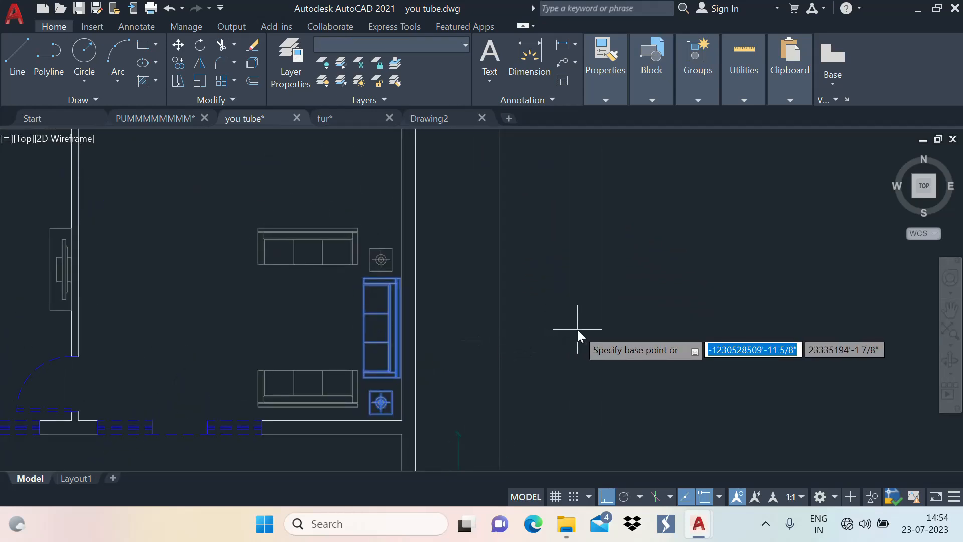
{"action": "left_click", "coordinate": [577, 330]}
{"action": "left_click", "coordinate": [579, 313]}
Step: Move the upper side table straight up so that it clears the end of the wall-side sofa
{"action": "scroll", "coordinate": [365, 257], "scroll_direction": "up", "scroll_amount": 8}
{"action": "left_click", "coordinate": [372, 184]}
{"action": "left_click", "coordinate": [558, 377]}
{"action": "scroll", "coordinate": [438, 349], "scroll_direction": "down", "scroll_amount": 4}
{"action": "type", "text": "m"}
{"action": "key", "text": "Return"}
{"action": "left_click", "coordinate": [612, 324]}
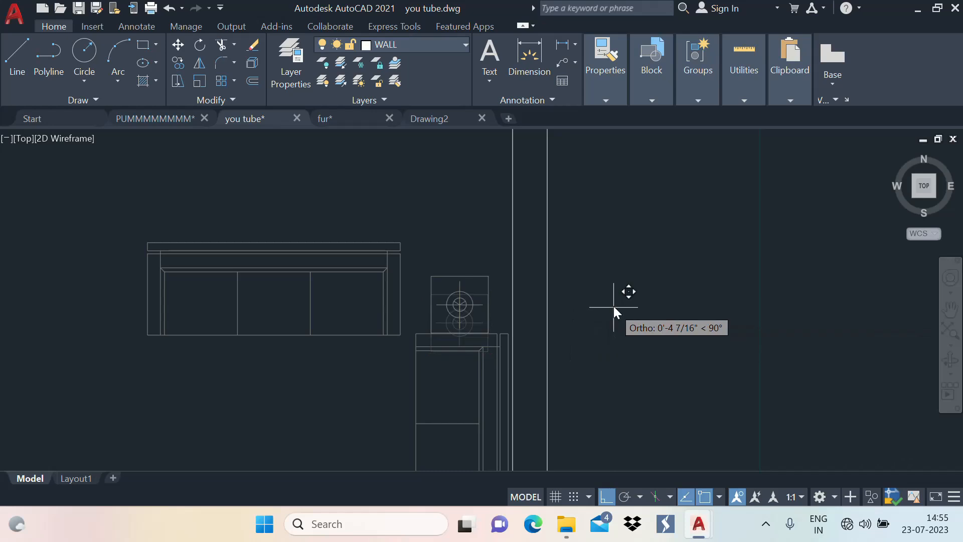
{"action": "left_click", "coordinate": [613, 299]}
{"action": "scroll", "coordinate": [577, 203], "scroll_direction": "down", "scroll_amount": 6}
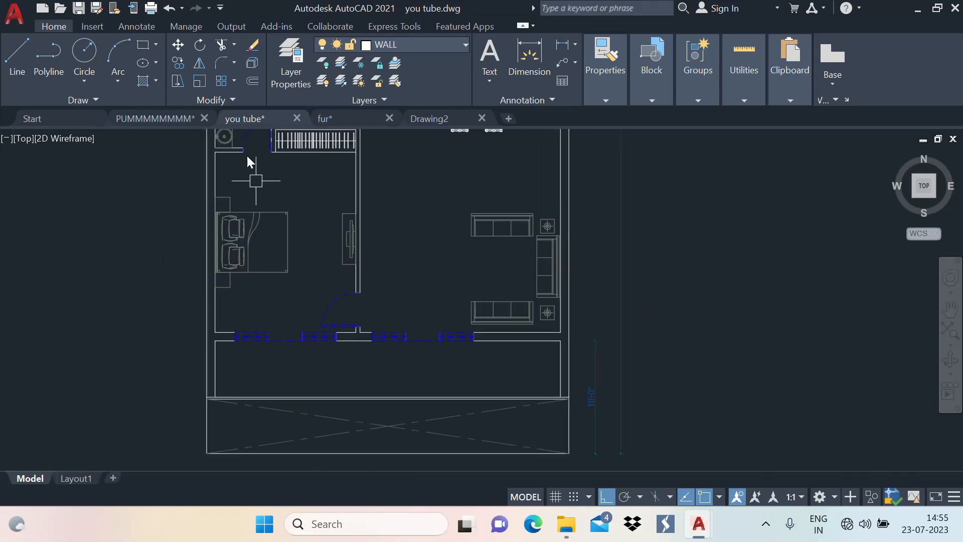
Step: Copy the square coffee table with the plant from the fur drawing into the hall, centred between the sofas
{"action": "left_click", "coordinate": [337, 119]}
{"action": "scroll", "coordinate": [409, 294], "scroll_direction": "down", "scroll_amount": 5}
{"action": "scroll", "coordinate": [319, 178], "scroll_direction": "up", "scroll_amount": 5}
{"action": "left_click", "coordinate": [325, 145]}
{"action": "left_click", "coordinate": [495, 278]}
{"action": "key", "text": "ctrl+c"}
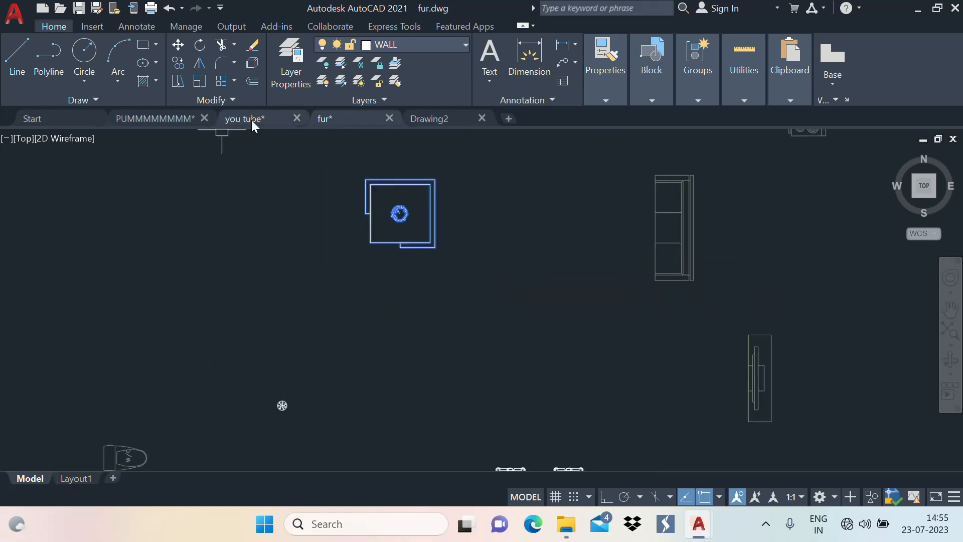
{"action": "left_click", "coordinate": [250, 118]}
{"action": "key", "text": "ctrl+v"}
{"action": "scroll", "coordinate": [468, 293], "scroll_direction": "up", "scroll_amount": 4}
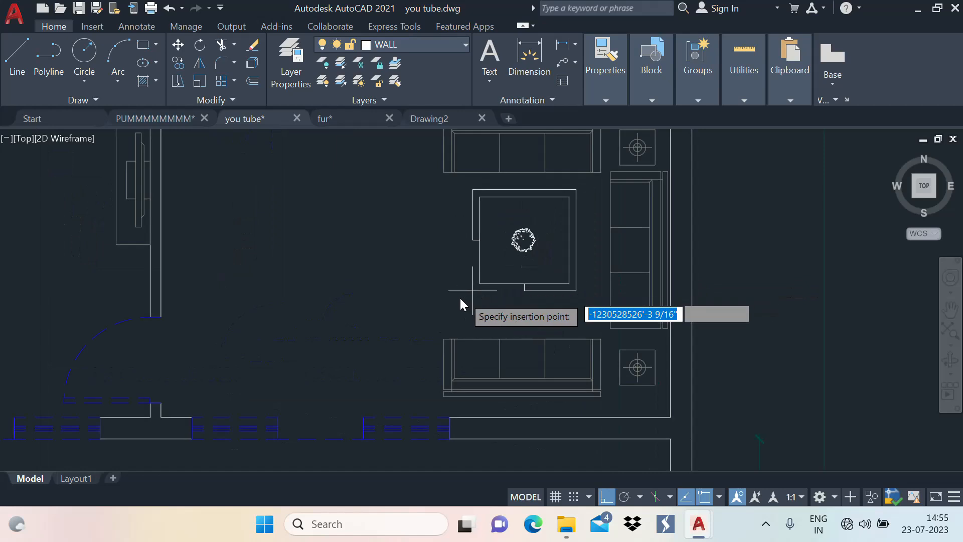
{"action": "left_click", "coordinate": [455, 306]}
{"action": "scroll", "coordinate": [467, 255], "scroll_direction": "down", "scroll_amount": 2}
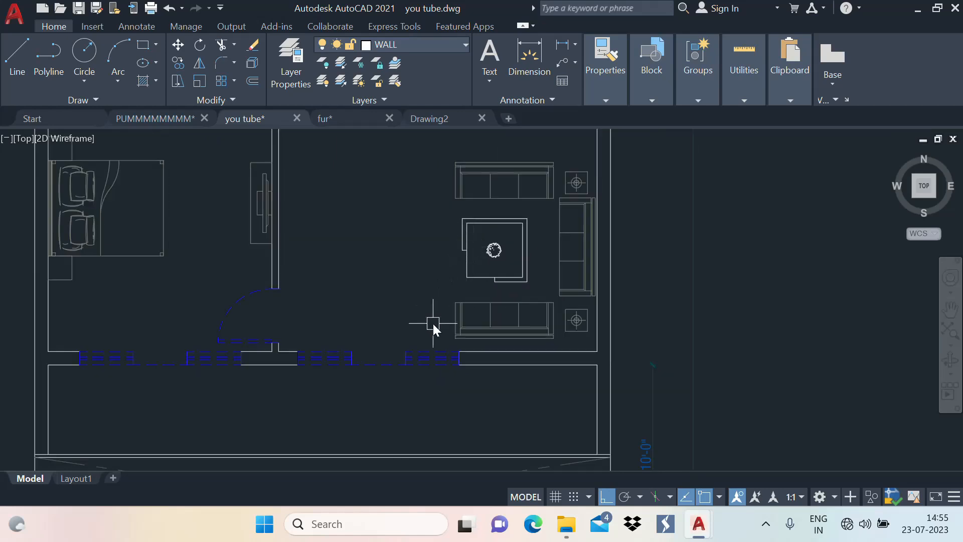
Step: Mirror the bedroom's TV unit about a vertical line into the hall, keeping the original
{"action": "scroll", "coordinate": [236, 201], "scroll_direction": "up", "scroll_amount": 2}
{"action": "key", "text": "Return"}
{"action": "left_click", "coordinate": [333, 189]}
{"action": "left_click", "coordinate": [373, 292]}
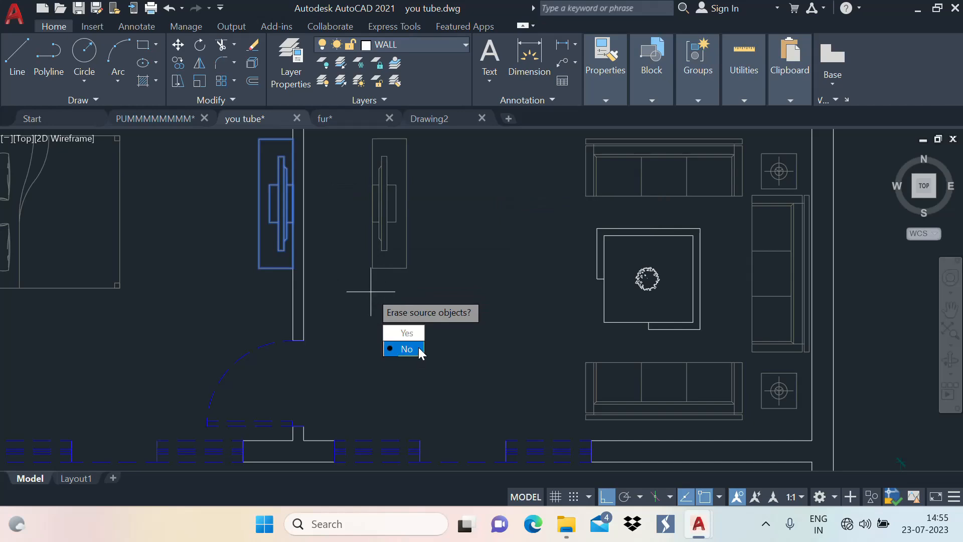
{"action": "left_click", "coordinate": [406, 349]}
Step: Move the mirrored TV unit against the hall side of the bedroom partition wall
{"action": "left_click", "coordinate": [377, 206]}
{"action": "key", "text": "m"}
{"action": "key", "text": "Return"}
{"action": "left_click", "coordinate": [372, 203]}
{"action": "left_click", "coordinate": [307, 203]}
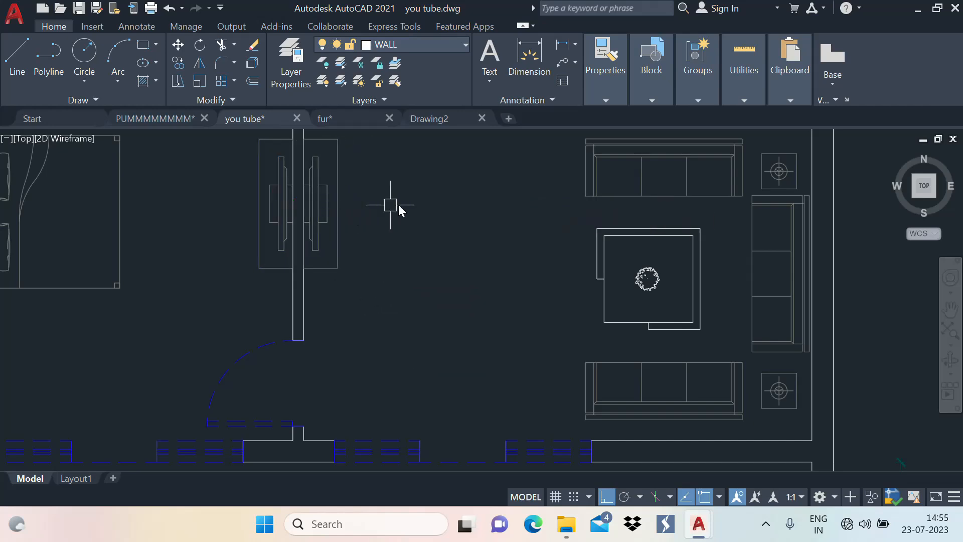
Step: Assign the coffee table and its plant to the Furn. layer
{"action": "scroll", "coordinate": [401, 205], "scroll_direction": "down", "scroll_amount": 5}
{"action": "middle_click_drag", "start_coordinate": [449, 220], "coordinate": [402, 181]}
{"action": "scroll", "coordinate": [402, 183], "scroll_direction": "up", "scroll_amount": 4}
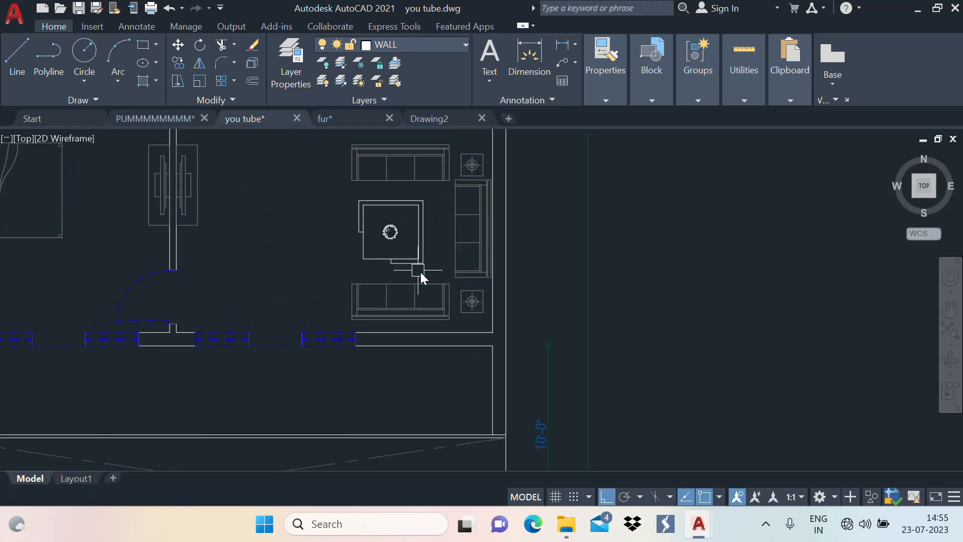
{"action": "left_click", "coordinate": [431, 271]}
{"action": "left_click", "coordinate": [344, 201]}
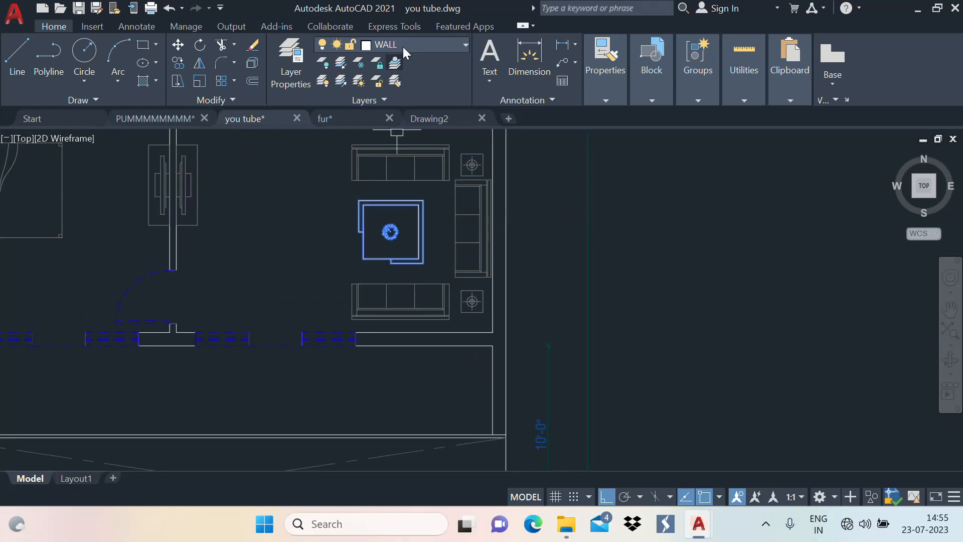
{"action": "left_click", "coordinate": [425, 45]}
{"action": "left_click", "coordinate": [405, 101]}
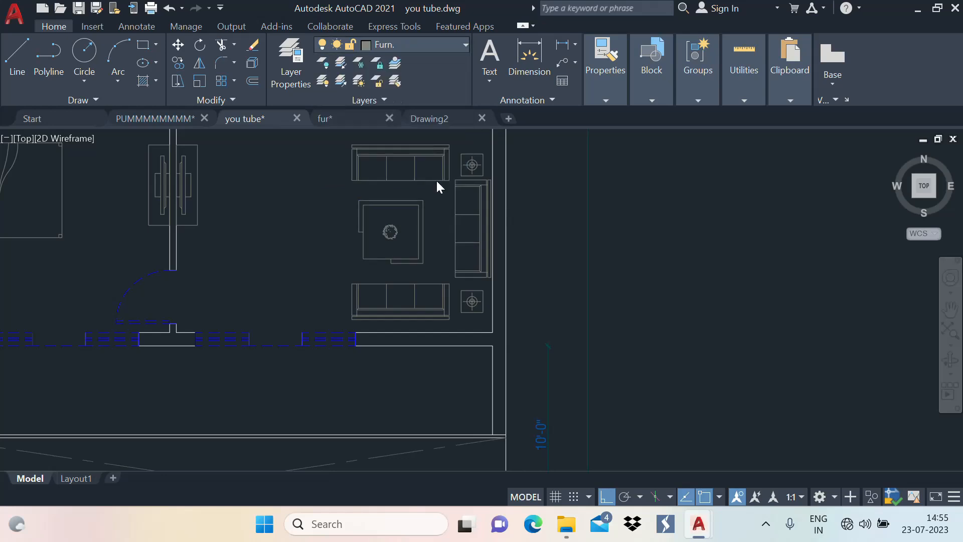
Step: Assign the six-seat dining table and its chairs to the Furn. layer
{"action": "scroll", "coordinate": [434, 246], "scroll_direction": "down", "scroll_amount": 8}
{"action": "scroll", "coordinate": [409, 203], "scroll_direction": "up", "scroll_amount": 5}
{"action": "scroll", "coordinate": [476, 279], "scroll_direction": "up", "scroll_amount": 4}
{"action": "left_click", "coordinate": [493, 269]}
{"action": "left_click", "coordinate": [307, 157]}
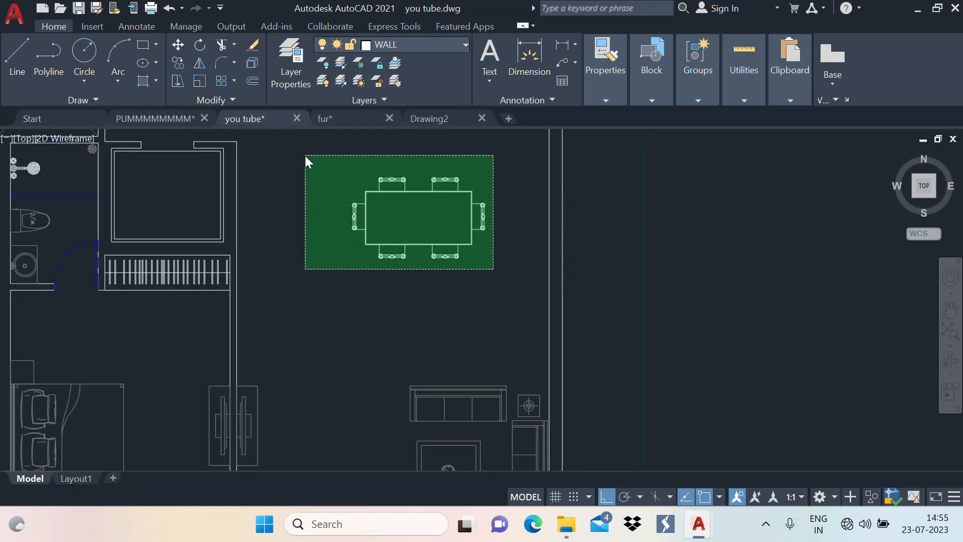
{"action": "left_click", "coordinate": [424, 44]}
{"action": "left_click", "coordinate": [397, 100]}
{"action": "scroll", "coordinate": [447, 245], "scroll_direction": "down", "scroll_amount": 6}
{"action": "key", "text": "Escape"}
Step: Examine the furnished floor plan room by room, from the rear bedrooms and kitchen to the front hall
{"action": "scroll", "coordinate": [365, 254], "scroll_direction": "up", "scroll_amount": 2}
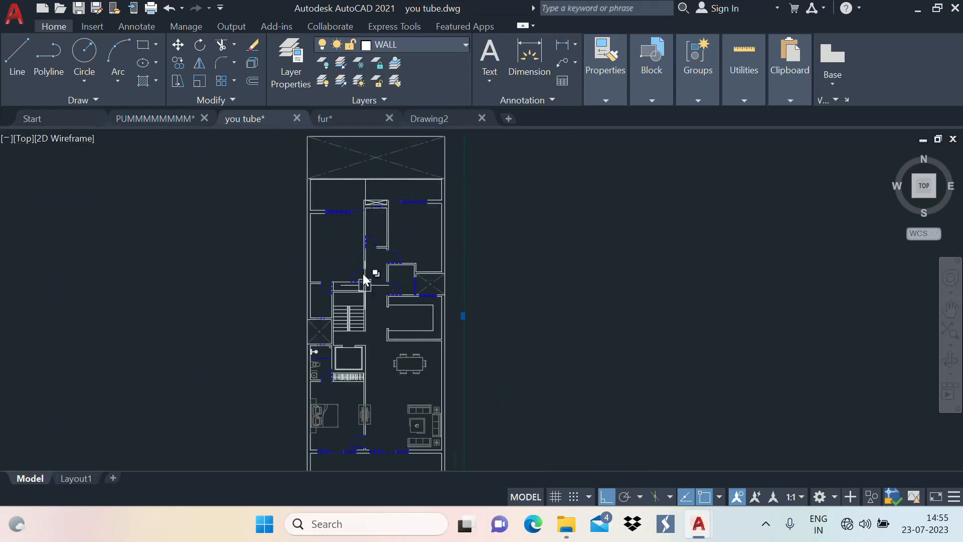
{"action": "scroll", "coordinate": [417, 288], "scroll_direction": "down", "scroll_amount": 4}
{"action": "scroll", "coordinate": [441, 217], "scroll_direction": "up", "scroll_amount": 4}
{"action": "scroll", "coordinate": [435, 279], "scroll_direction": "down", "scroll_amount": 2}
{"action": "scroll", "coordinate": [393, 309], "scroll_direction": "up", "scroll_amount": 3}
{"action": "scroll", "coordinate": [489, 329], "scroll_direction": "up", "scroll_amount": 4}
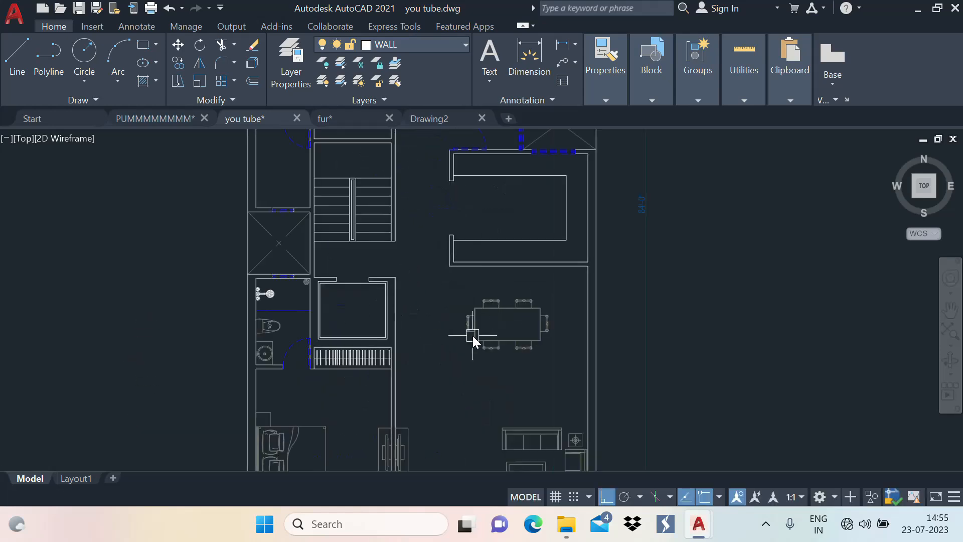
{"action": "scroll", "coordinate": [513, 275], "scroll_direction": "down", "scroll_amount": 2}
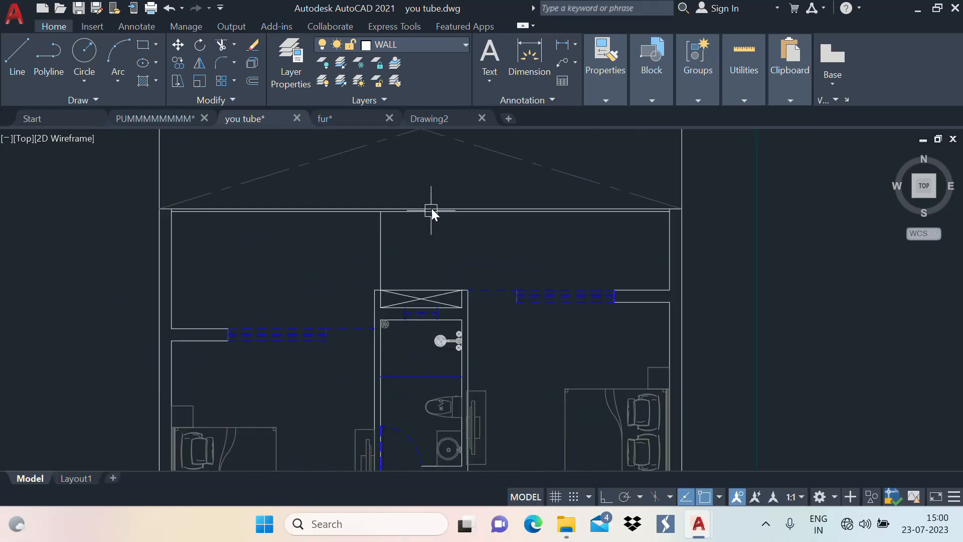
{"action": "scroll", "coordinate": [460, 186], "scroll_direction": "down", "scroll_amount": 6}
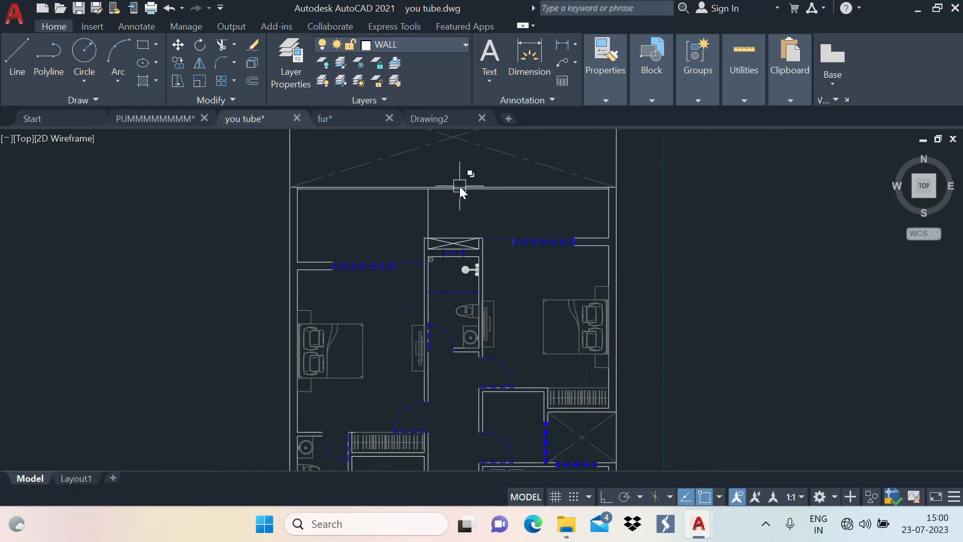
{"action": "scroll", "coordinate": [503, 176], "scroll_direction": "up", "scroll_amount": 4}
{"action": "scroll", "coordinate": [424, 278], "scroll_direction": "down", "scroll_amount": 1}
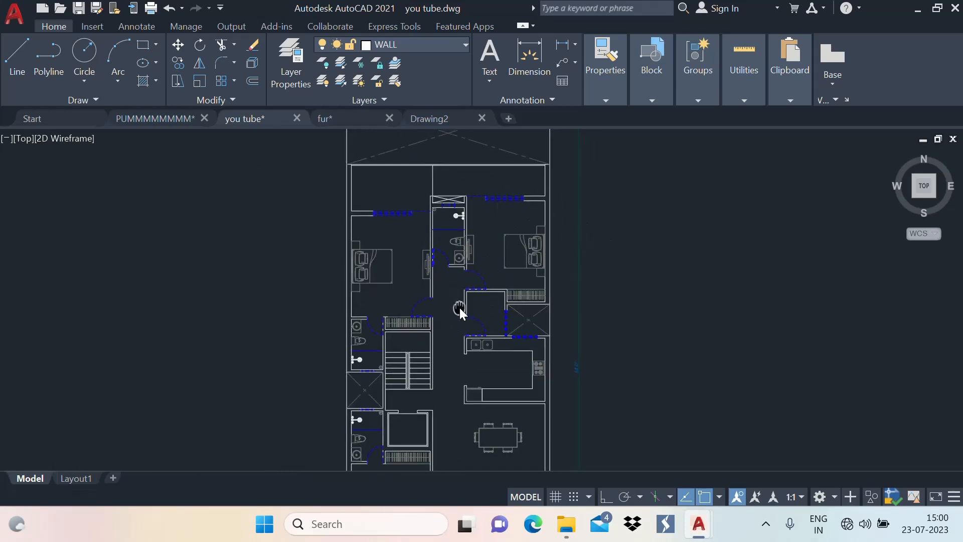
{"action": "scroll", "coordinate": [460, 308], "scroll_direction": "up", "scroll_amount": 1}
{"action": "middle_click_drag", "start_coordinate": [505, 273], "coordinate": [528, 206]}
{"action": "scroll", "coordinate": [528, 207], "scroll_direction": "down", "scroll_amount": 3}
{"action": "middle_click_drag", "start_coordinate": [528, 263], "coordinate": [462, 293]}
{"action": "scroll", "coordinate": [450, 332], "scroll_direction": "up", "scroll_amount": 1}
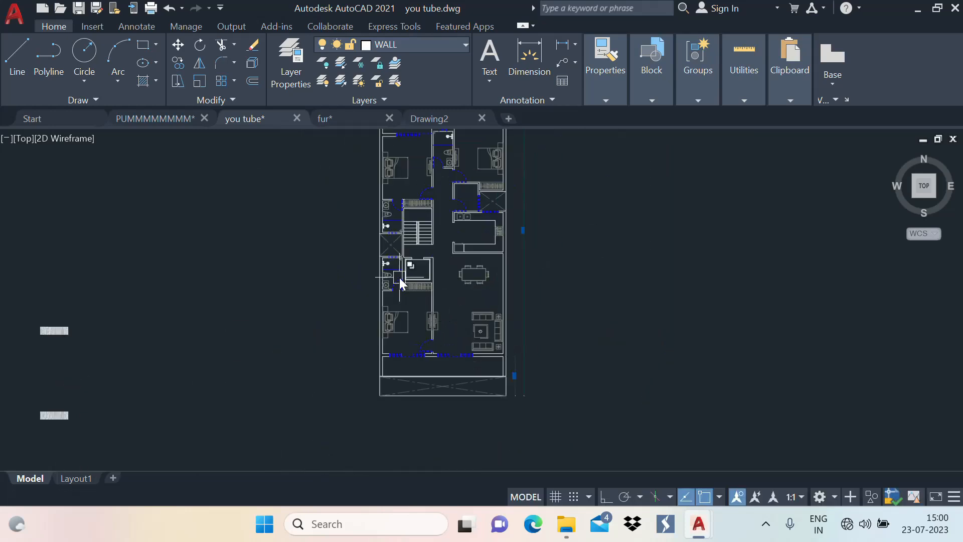
{"action": "scroll", "coordinate": [417, 276], "scroll_direction": "up", "scroll_amount": 2}
{"action": "scroll", "coordinate": [445, 267], "scroll_direction": "up", "scroll_amount": 1}
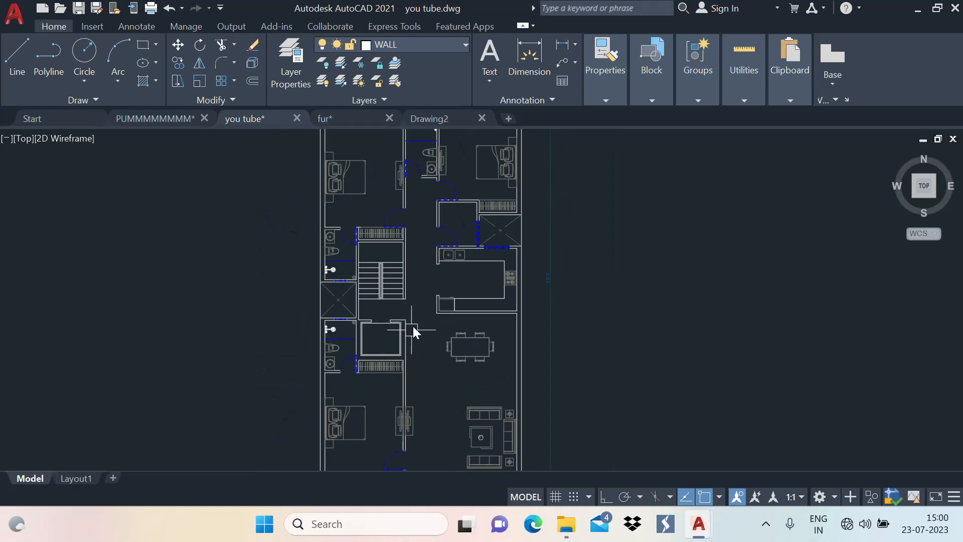
Step: Try closing the stair/lift lobby opening with a vertical line from the lift wall to the staircase wall, and delete the line
{"action": "scroll", "coordinate": [423, 321], "scroll_direction": "up", "scroll_amount": 2}
{"action": "middle_click_drag", "start_coordinate": [422, 312], "coordinate": [448, 339]}
{"action": "type", "text": "l"}
{"action": "key", "text": "Return"}
{"action": "scroll", "coordinate": [431, 348], "scroll_direction": "up", "scroll_amount": 3}
{"action": "left_click", "coordinate": [418, 362]}
{"action": "left_click", "coordinate": [418, 277]}
{"action": "key", "text": "Escape"}
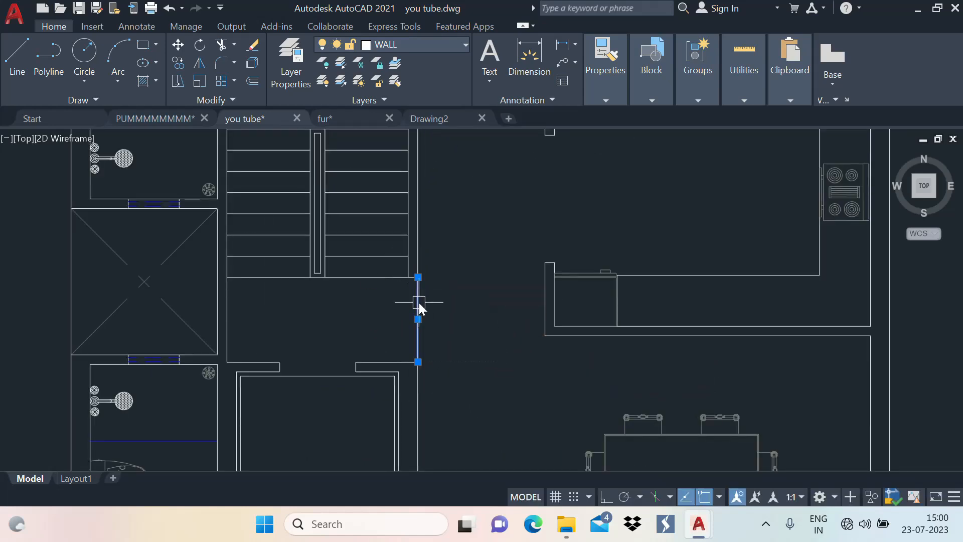
{"action": "left_click", "coordinate": [414, 312]}
{"action": "key", "text": "Delete"}
{"action": "scroll", "coordinate": [451, 274], "scroll_direction": "down", "scroll_amount": 4}
{"action": "middle_click_drag", "start_coordinate": [472, 277], "coordinate": [447, 325]}
{"action": "middle_click_drag", "start_coordinate": [519, 304], "coordinate": [434, 382]}
{"action": "scroll", "coordinate": [534, 279], "scroll_direction": "down", "scroll_amount": 4}
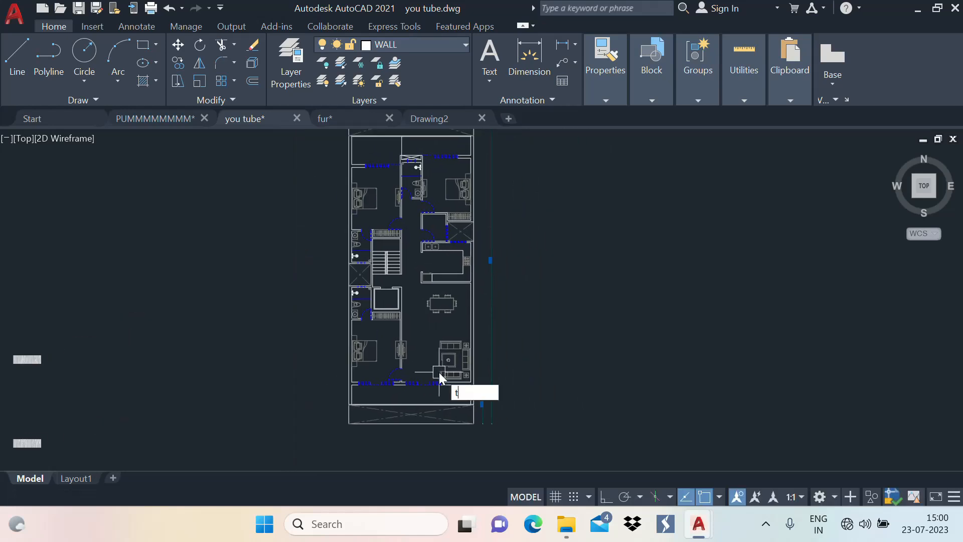
Step: Create the multiline text note 10'-0" WIDE SETBACK BELOW in the empty area beside the front hall
{"action": "left_click", "coordinate": [555, 317]}
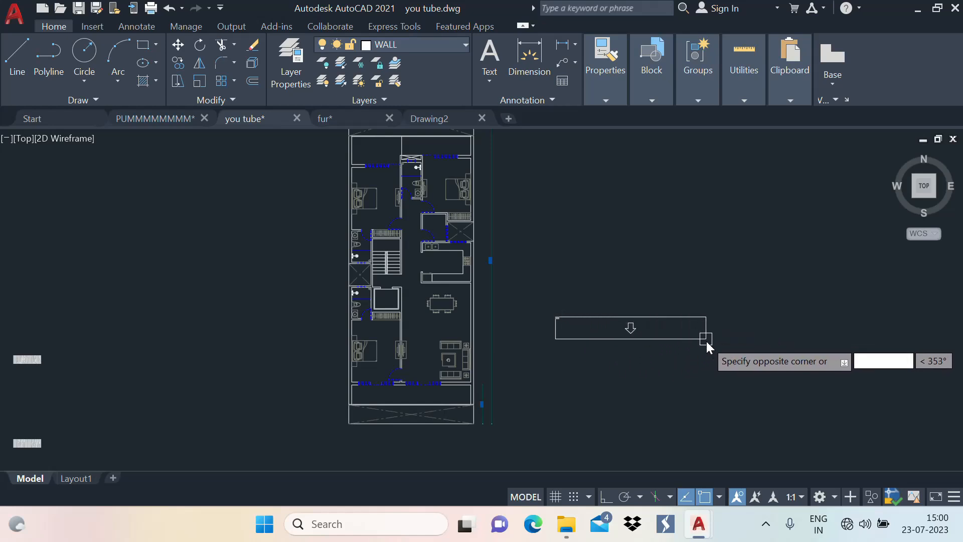
{"action": "key", "text": "Escape"}
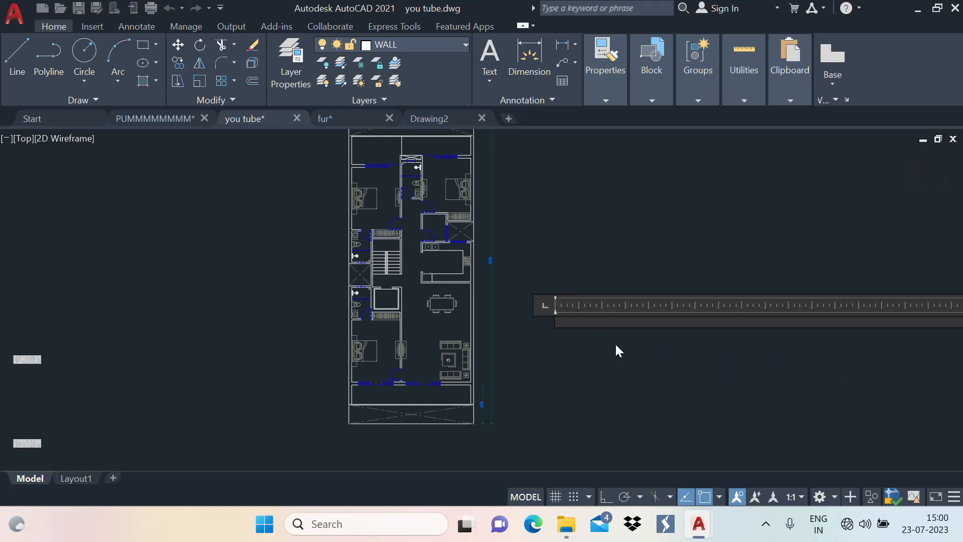
{"action": "scroll", "coordinate": [552, 335], "scroll_direction": "up", "scroll_amount": 2}
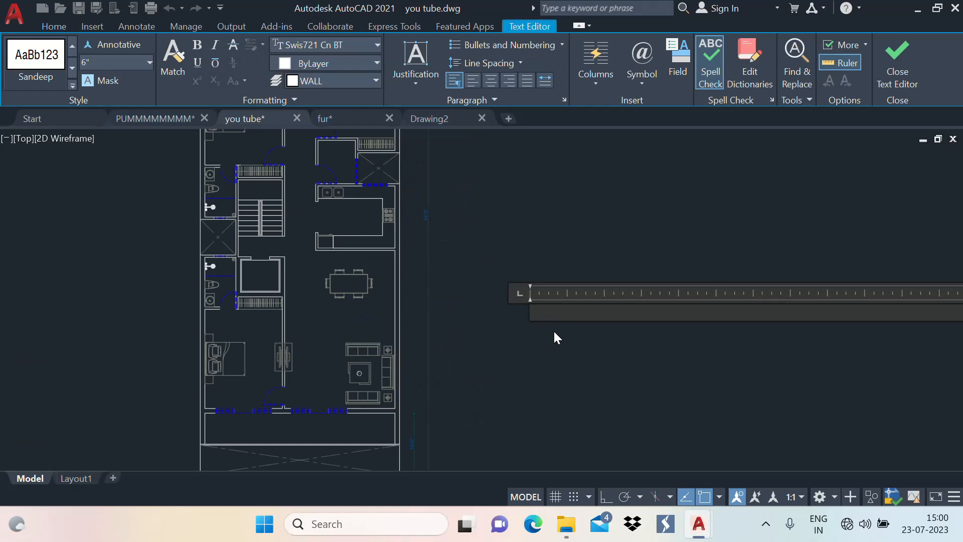
{"action": "scroll", "coordinate": [440, 230], "scroll_direction": "down", "scroll_amount": 4}
{"action": "scroll", "coordinate": [476, 251], "scroll_direction": "up", "scroll_amount": 5}
{"action": "scroll", "coordinate": [480, 250], "scroll_direction": "up", "scroll_amount": 2}
{"action": "scroll", "coordinate": [486, 243], "scroll_direction": "down", "scroll_amount": 2}
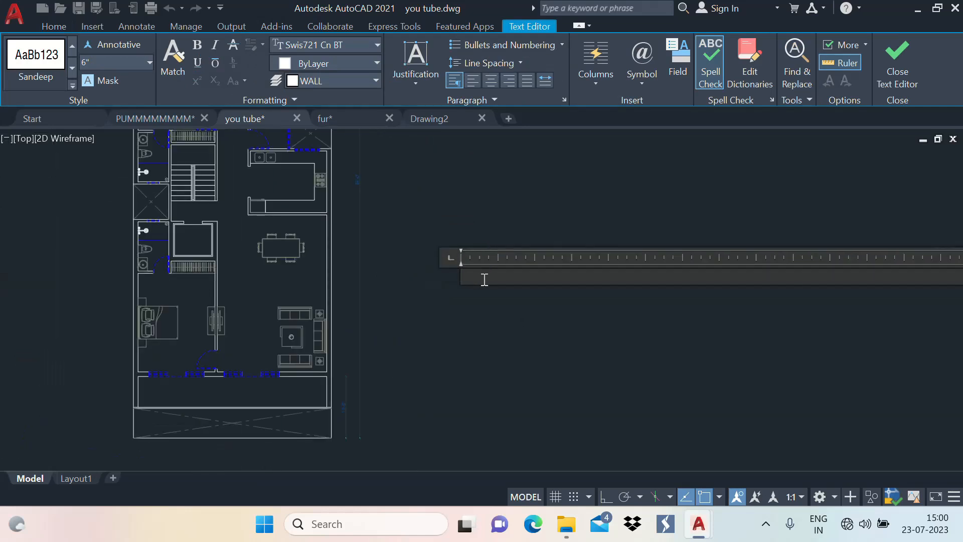
{"action": "scroll", "coordinate": [478, 281], "scroll_direction": "up", "scroll_amount": 2}
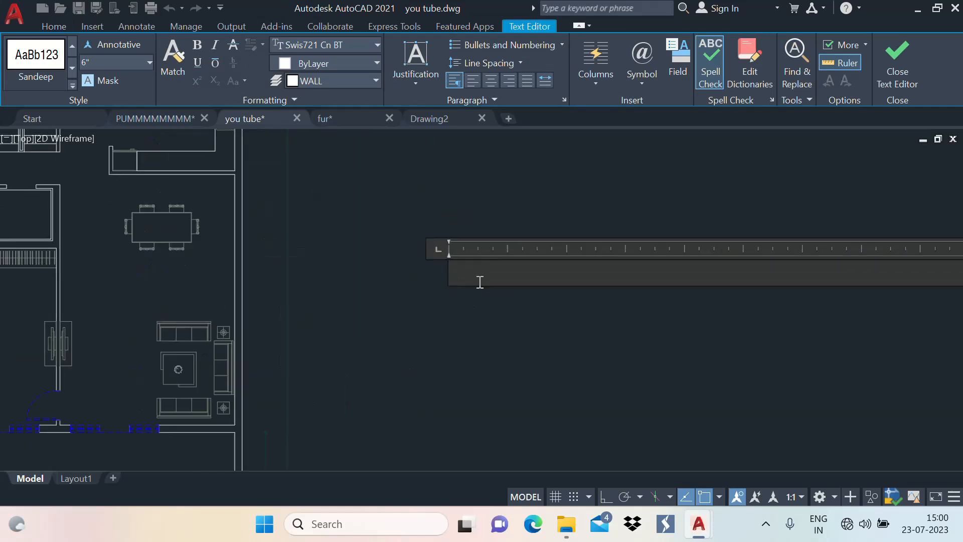
{"action": "type", "text": "10' wid"}
{"action": "key", "text": "BackSpace"}
{"action": "key", "text": "BackSpace"}
{"action": "key", "text": "BackSpace"}
{"action": "key", "text": "BackSpace"}
{"action": "type", "text": "-0\""}
{"action": "type", "text": "wide"}
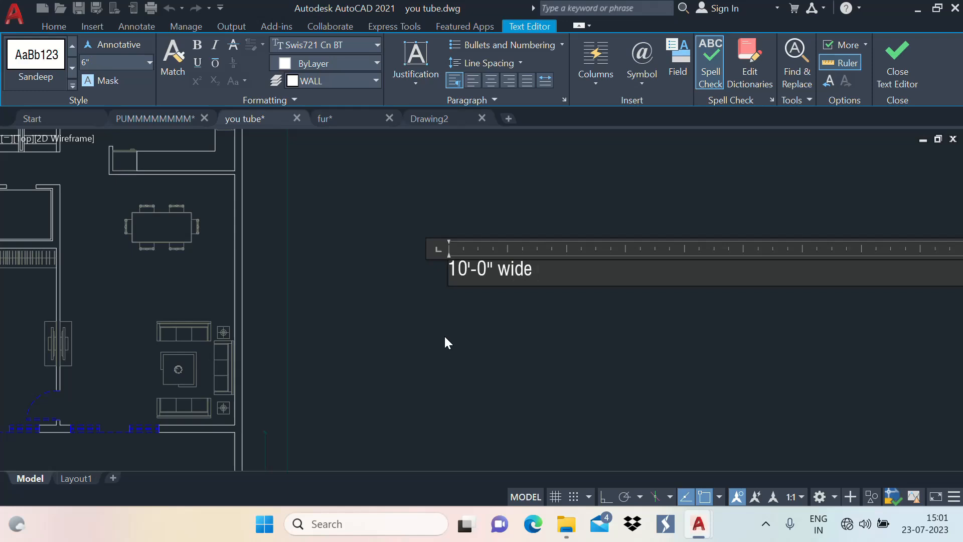
{"action": "key", "text": "BackSpace"}
{"action": "key", "text": "BackSpace"}
{"action": "key", "text": "BackSpace"}
{"action": "key", "text": "BackSpace"}
{"action": "key", "text": "BackSpace"}
{"action": "type", "text": "WIDE "}
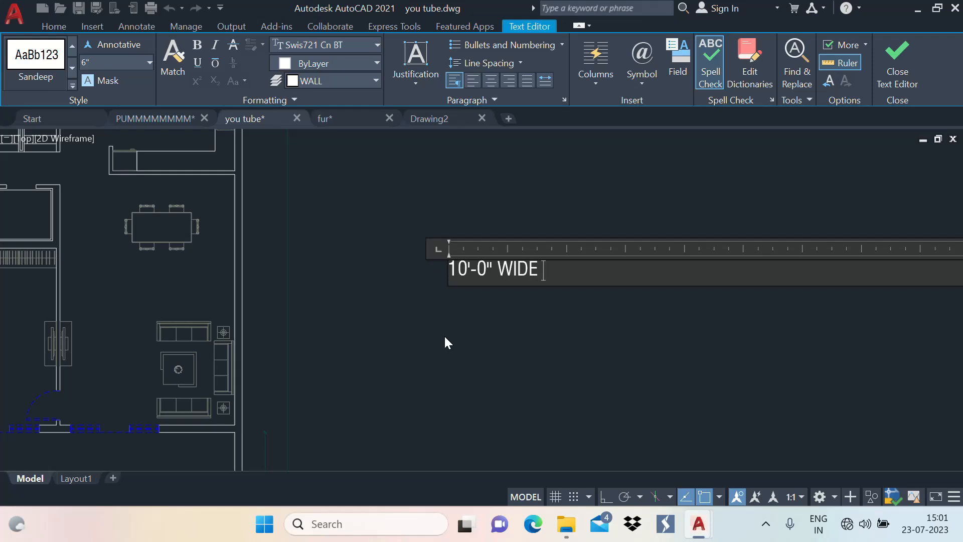
{"action": "type", "text": "D"}
{"action": "key", "text": "BackSpace"}
{"action": "type", "text": "SET"}
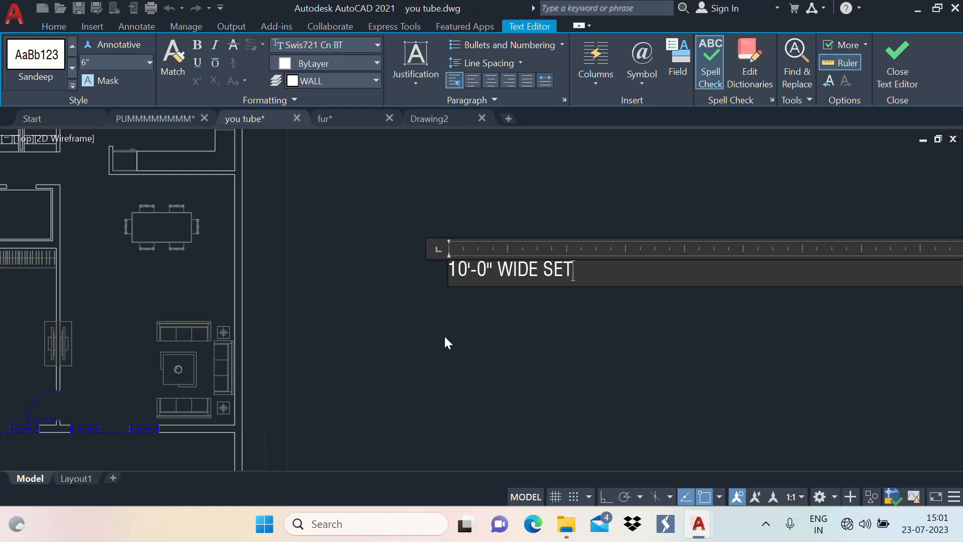
{"action": "type", "text": "BACK BELOW"}
{"action": "key", "text": "Escape"}
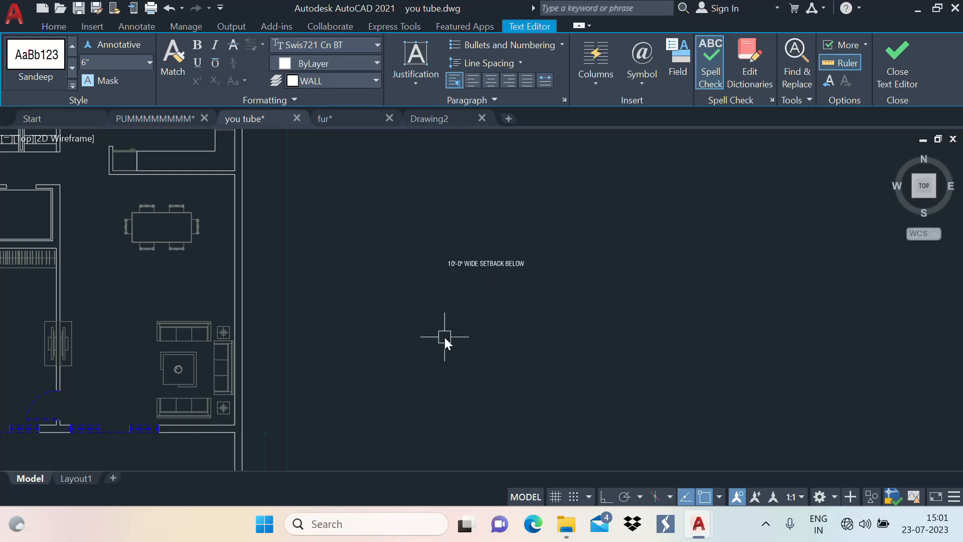
Step: Move the setback note into the middle of the crossed open area at the front of the plan
{"action": "left_click", "coordinate": [509, 261]}
{"action": "scroll", "coordinate": [511, 257], "scroll_direction": "up", "scroll_amount": 3}
{"action": "type", "text": "M"}
{"action": "key", "text": "Return"}
{"action": "left_click", "coordinate": [437, 281]}
{"action": "scroll", "coordinate": [569, 197], "scroll_direction": "down", "scroll_amount": 5}
{"action": "scroll", "coordinate": [333, 361], "scroll_direction": "up", "scroll_amount": 5}
{"action": "scroll", "coordinate": [291, 356], "scroll_direction": "up", "scroll_amount": 2}
{"action": "scroll", "coordinate": [281, 346], "scroll_direction": "down", "scroll_amount": 3}
{"action": "left_click", "coordinate": [358, 311]}
{"action": "scroll", "coordinate": [352, 333], "scroll_direction": "down", "scroll_amount": 4}
{"action": "scroll", "coordinate": [402, 314], "scroll_direction": "up", "scroll_amount": 2}
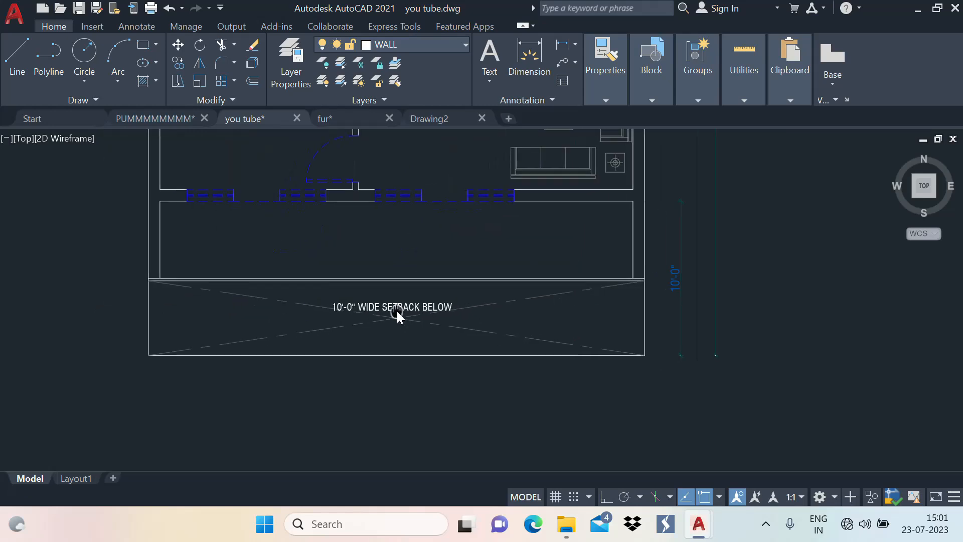
Step: Add the multiline text 5'-0" WIDE BALCONY inside the front balcony
{"action": "middle_click_drag", "start_coordinate": [441, 308], "coordinate": [359, 374]}
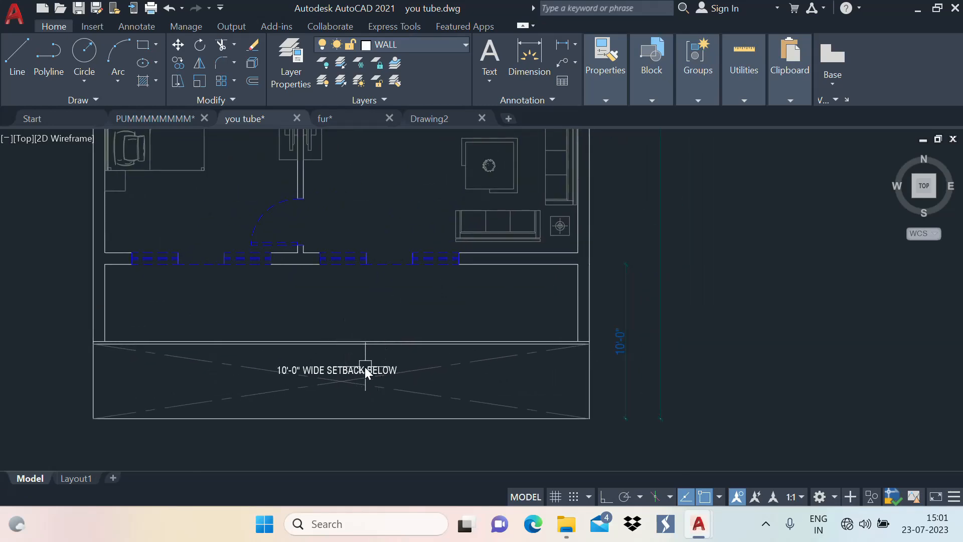
{"action": "type", "text": "c"}
{"action": "key", "text": "Escape"}
{"action": "type", "text": "t"}
{"action": "key", "text": "Return"}
{"action": "left_click", "coordinate": [255, 283]}
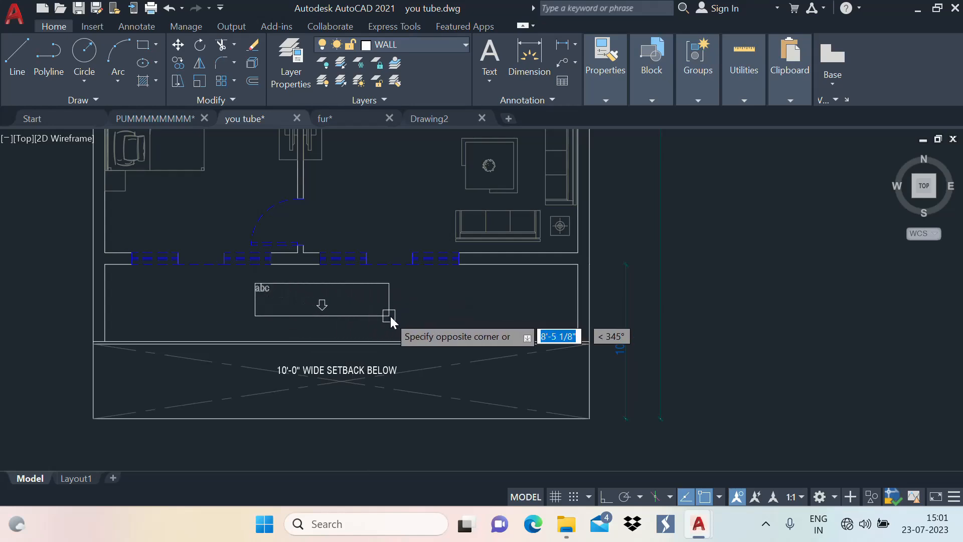
{"action": "left_click", "coordinate": [545, 321]}
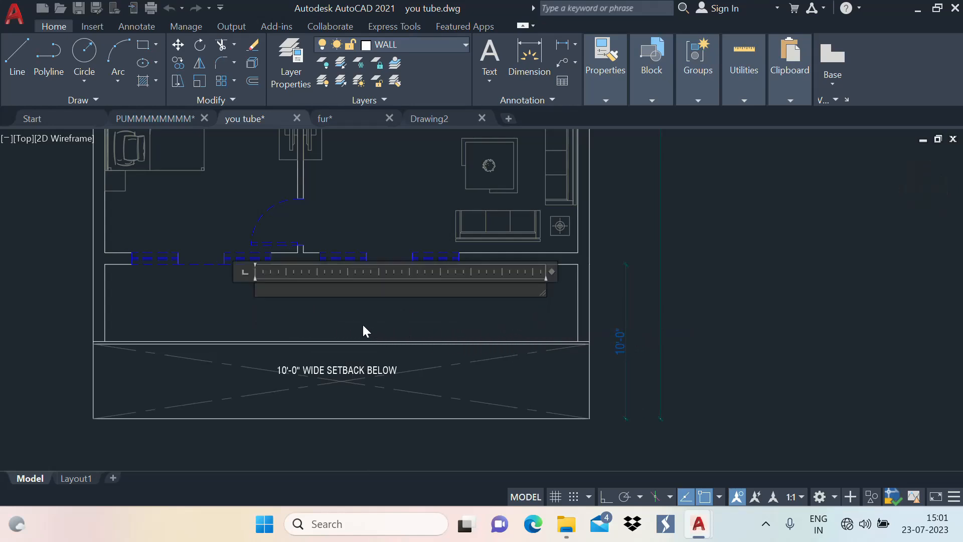
{"action": "type", "text": "5"}
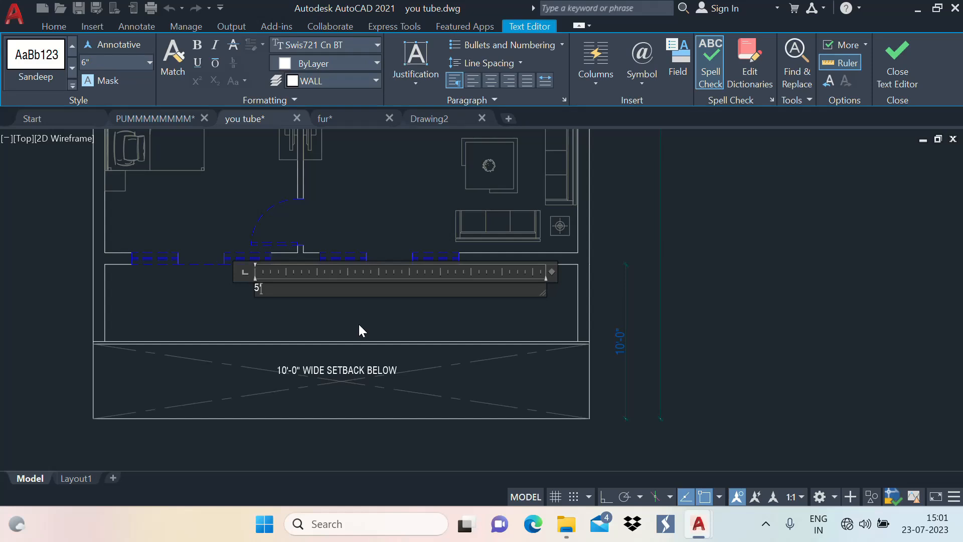
{"action": "type", "text": "'-0\" WIDE BALCONY"}
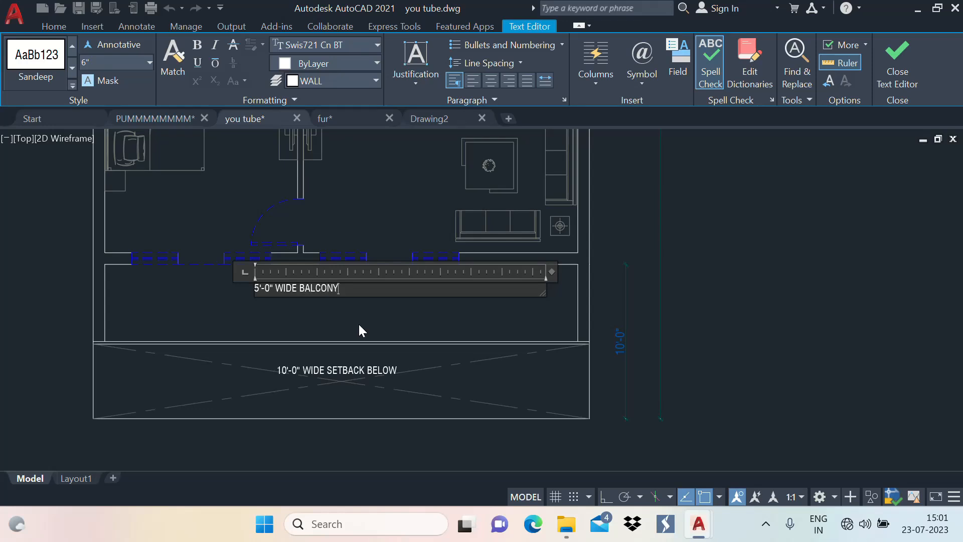
{"action": "left_click", "coordinate": [360, 324]}
Step: Move the balcony label to the middle of the front balcony, above the setback note
{"action": "left_click", "coordinate": [309, 285]}
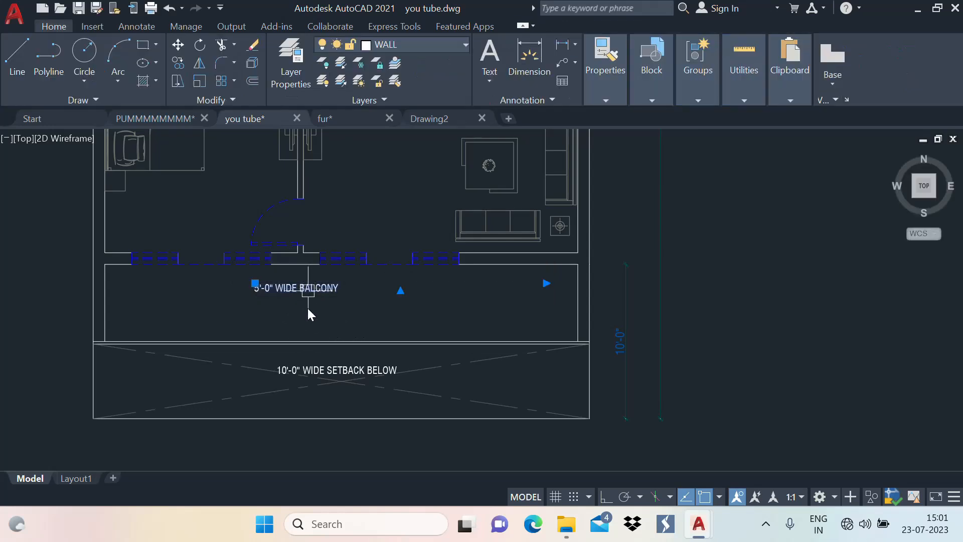
{"action": "type", "text": "m"}
{"action": "key", "text": "space"}
{"action": "mouse_move", "coordinate": [323, 290]}
{"action": "middle_mouse_down"}
{"action": "mouse_move", "coordinate": [340, 270]}
{"action": "mouse_move", "coordinate": [325, 323]}
{"action": "mouse_move", "coordinate": [350, 290]}
{"action": "middle_mouse_up"}
{"action": "left_click", "coordinate": [329, 279]}
{"action": "left_click", "coordinate": [381, 294]}
{"action": "scroll", "coordinate": [413, 297], "scroll_direction": "up", "scroll_amount": 3}
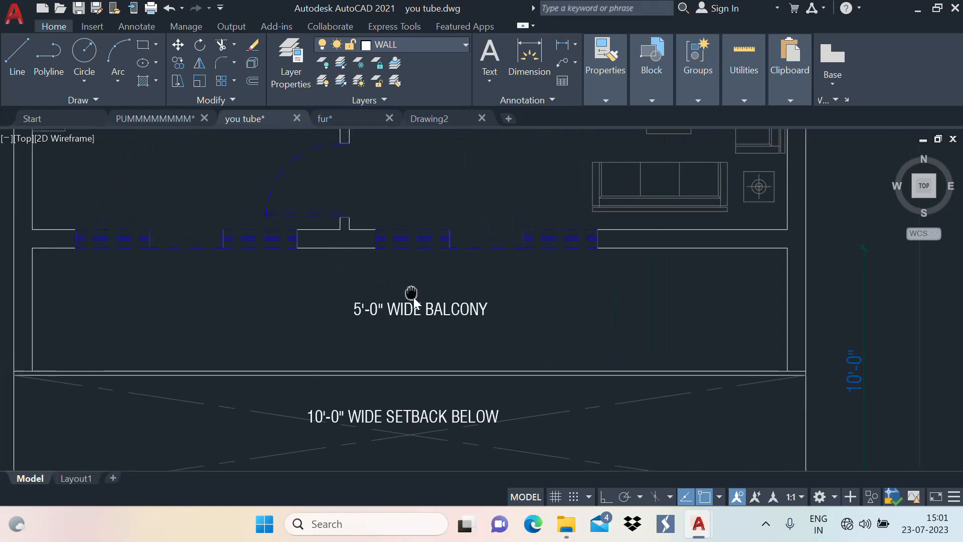
Step: Copy the balcony label into the front bedroom, between the wardrobe and the bed
{"action": "scroll", "coordinate": [381, 303], "scroll_direction": "down", "scroll_amount": 3}
{"action": "middle_click_drag", "start_coordinate": [256, 212], "coordinate": [316, 247]}
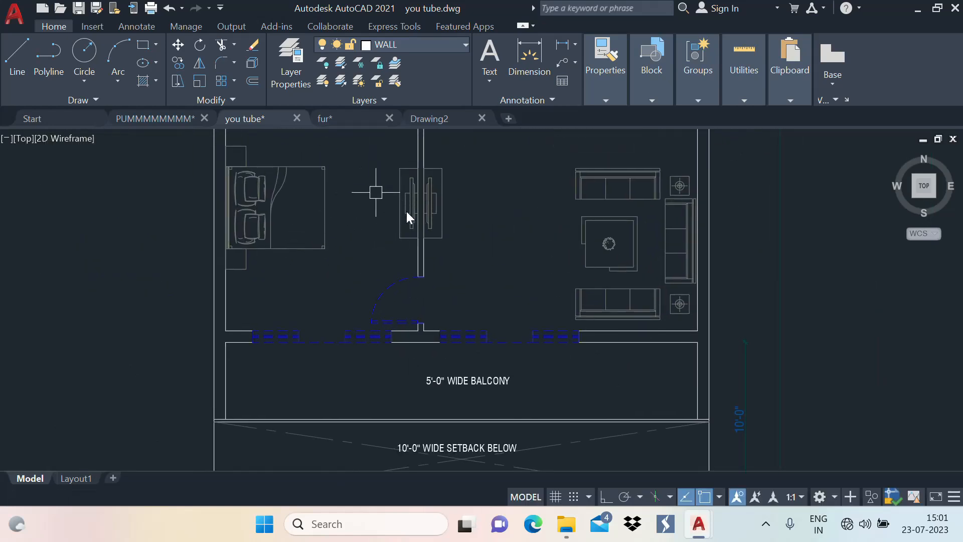
{"action": "middle_click_drag", "start_coordinate": [404, 264], "coordinate": [421, 235]}
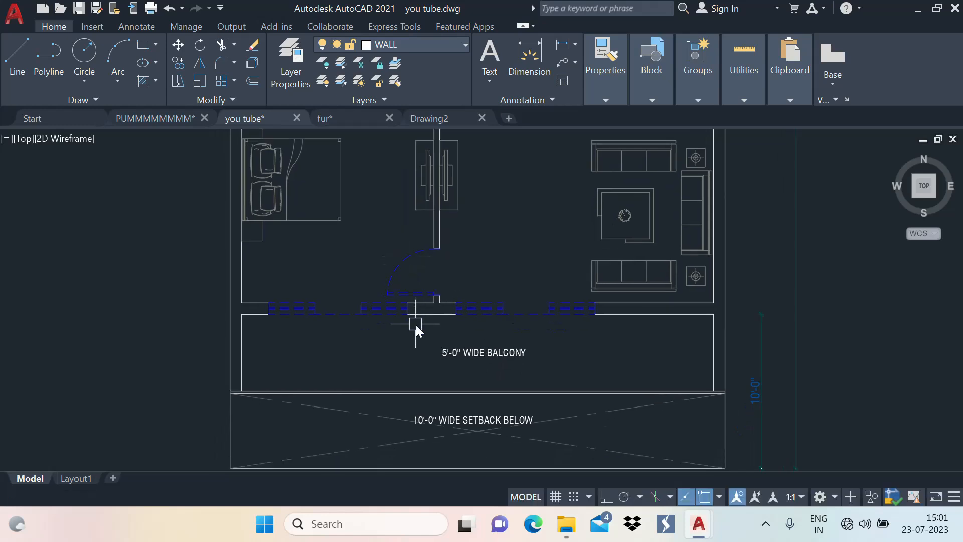
{"action": "type", "text": "CO"}
{"action": "key", "text": "space"}
{"action": "key", "text": "Escape"}
{"action": "type", "text": "co"}
{"action": "key", "text": "space"}
{"action": "left_click", "coordinate": [459, 354]}
{"action": "key", "text": "space"}
{"action": "left_click", "coordinate": [494, 356]}
{"action": "scroll", "coordinate": [459, 329], "scroll_direction": "up", "scroll_amount": 4}
{"action": "scroll", "coordinate": [448, 338], "scroll_direction": "down", "scroll_amount": 7}
{"action": "scroll", "coordinate": [452, 329], "scroll_direction": "up", "scroll_amount": 4}
{"action": "middle_click_drag", "start_coordinate": [451, 329], "coordinate": [447, 265]}
{"action": "left_click", "coordinate": [446, 170]}
{"action": "key", "text": "Escape"}
Step: Change the copied label in the front bedroom to BEDROOM
{"action": "left_click", "coordinate": [451, 171]}
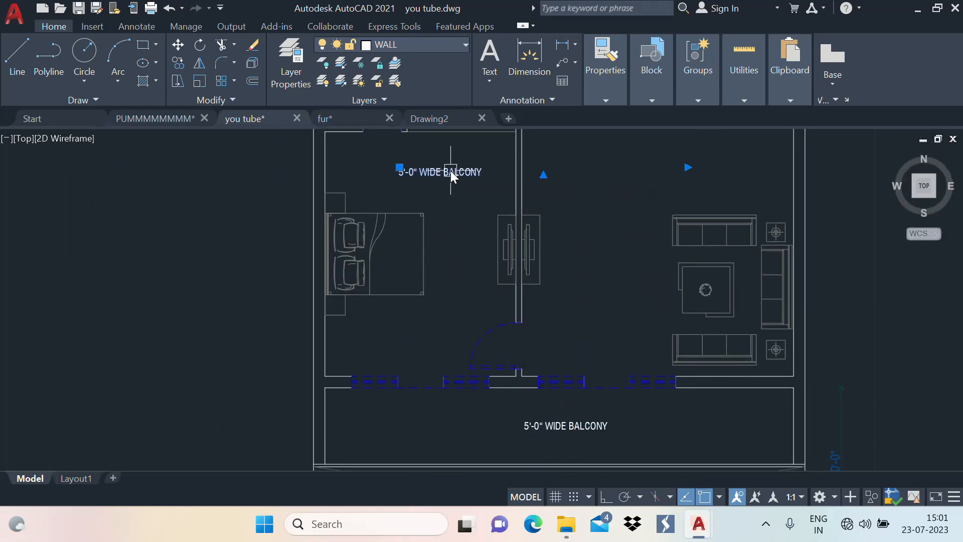
{"action": "double_click", "coordinate": [450, 171]}
{"action": "left_click_drag", "start_coordinate": [543, 182], "coordinate": [241, 189]}
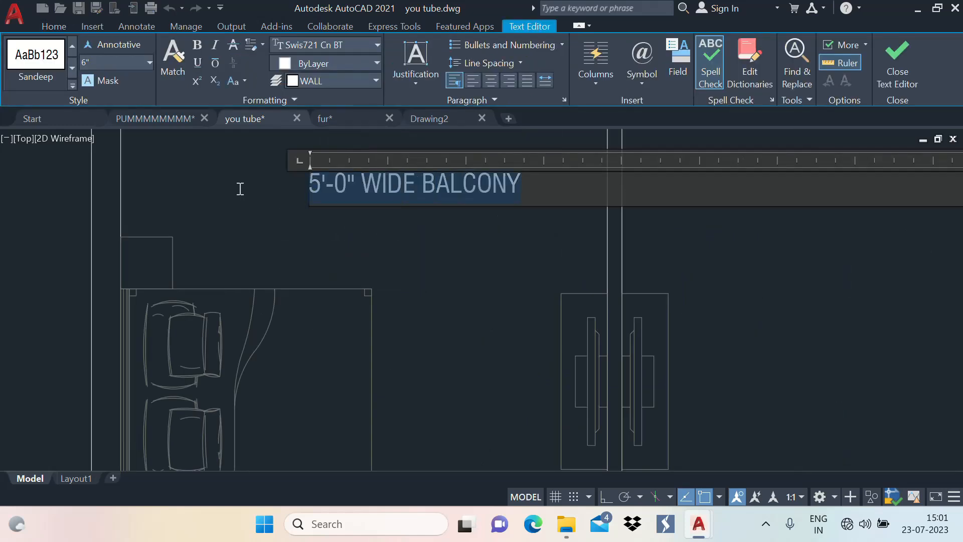
{"action": "type", "text": "BEDROOM"}
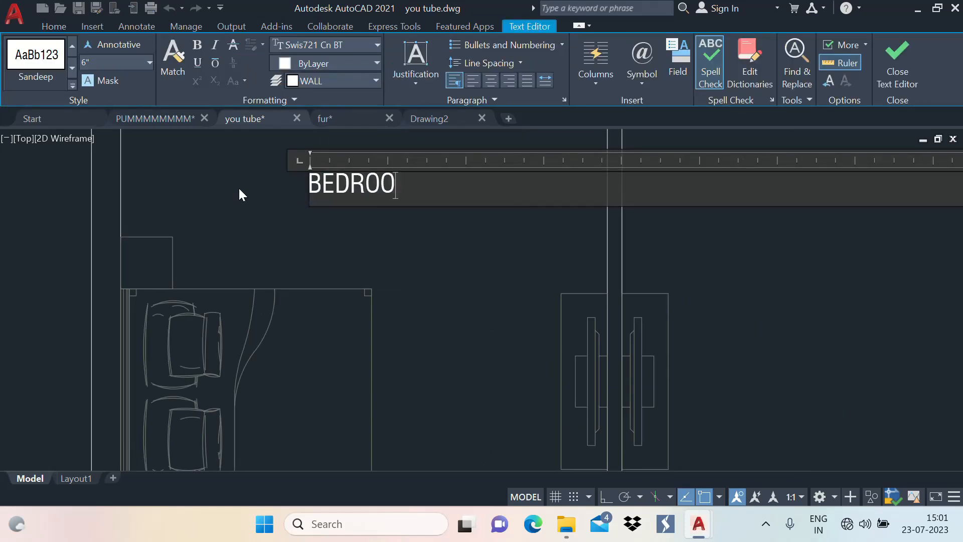
{"action": "key", "text": "Return"}
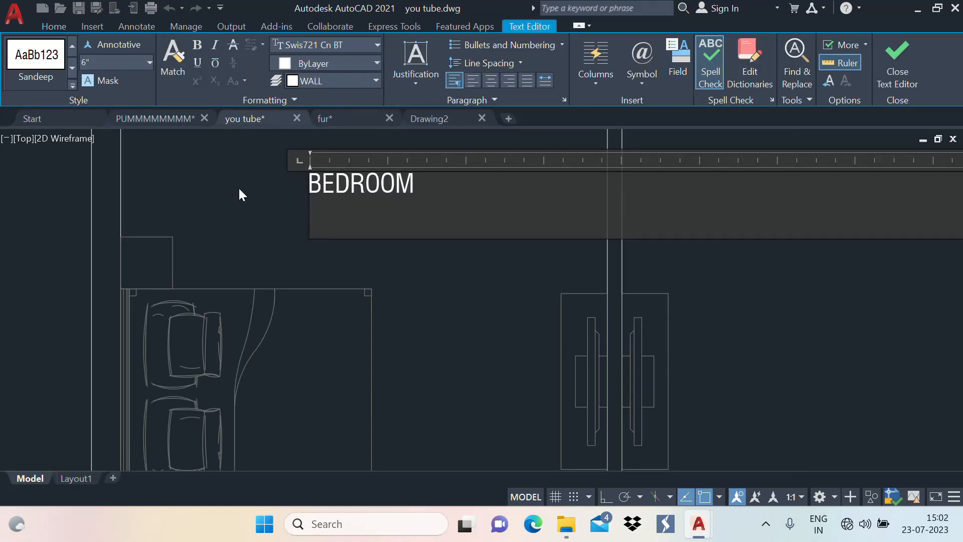
{"action": "left_click", "coordinate": [279, 233]}
Step: Dimension the front bedroom's inside width along the balcony wall and its length along the outer side wall
{"action": "left_click", "coordinate": [529, 58]}
{"action": "scroll", "coordinate": [401, 205], "scroll_direction": "down", "scroll_amount": 3}
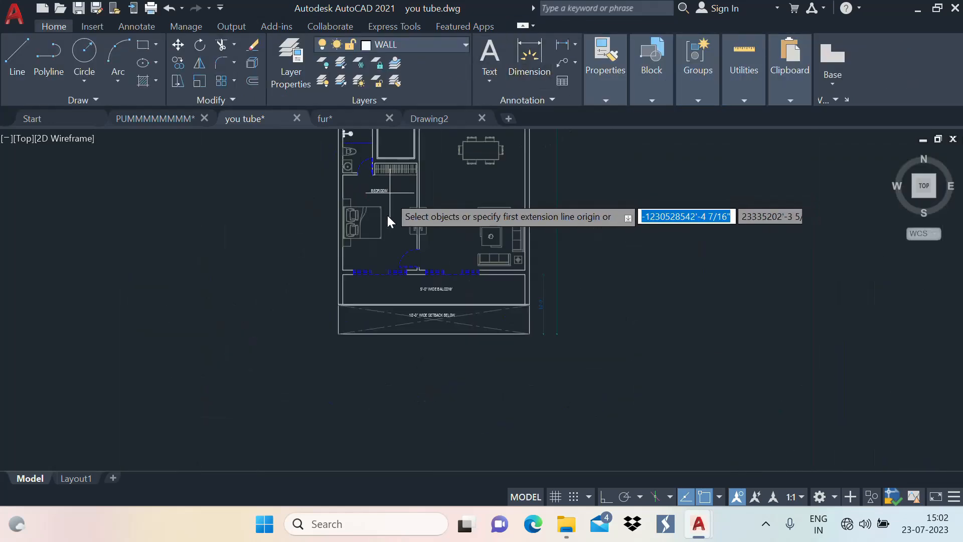
{"action": "left_click", "coordinate": [326, 285]}
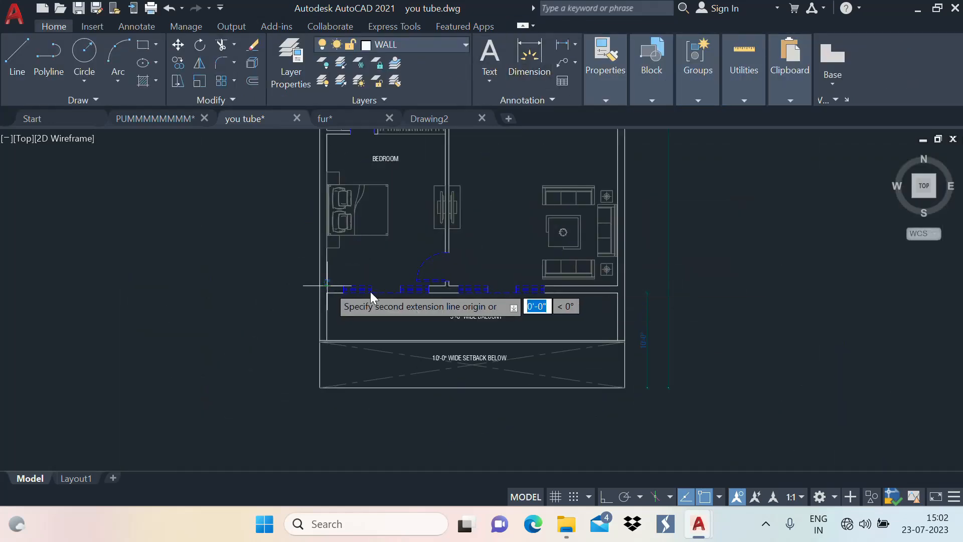
{"action": "scroll", "coordinate": [410, 289], "scroll_direction": "up", "scroll_amount": 3}
{"action": "left_click", "coordinate": [553, 277]}
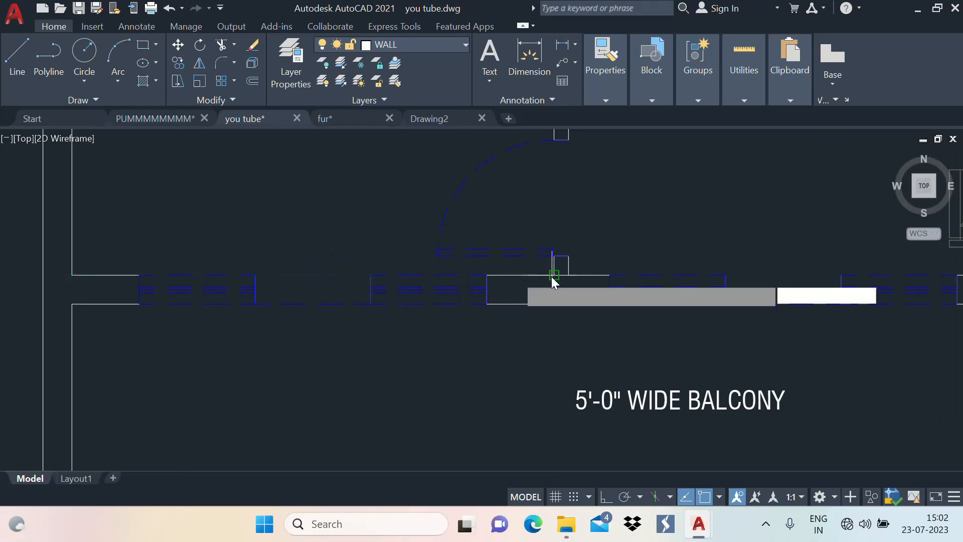
{"action": "scroll", "coordinate": [471, 286], "scroll_direction": "down", "scroll_amount": 2}
{"action": "left_click", "coordinate": [471, 283]}
{"action": "scroll", "coordinate": [469, 285], "scroll_direction": "down", "scroll_amount": 2}
{"action": "scroll", "coordinate": [377, 284], "scroll_direction": "up", "scroll_amount": 4}
{"action": "left_click", "coordinate": [347, 315]}
{"action": "scroll", "coordinate": [350, 209], "scroll_direction": "down", "scroll_amount": 4}
{"action": "scroll", "coordinate": [349, 178], "scroll_direction": "up", "scroll_amount": 3}
{"action": "left_click", "coordinate": [349, 175]}
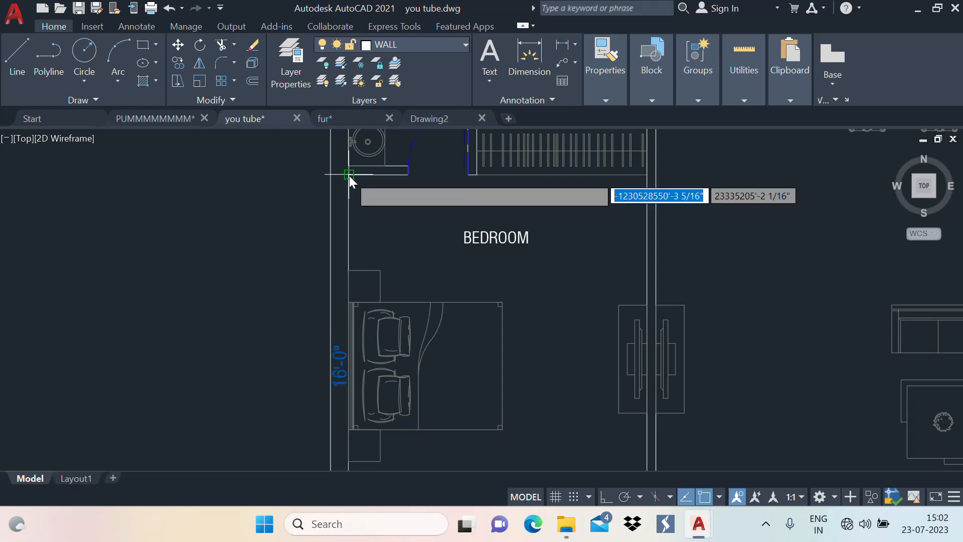
{"action": "key", "text": "Escape"}
Step: Add the second line 10'-6"X 16'-0" under the BEDROOM label
{"action": "double_click", "coordinate": [499, 241]}
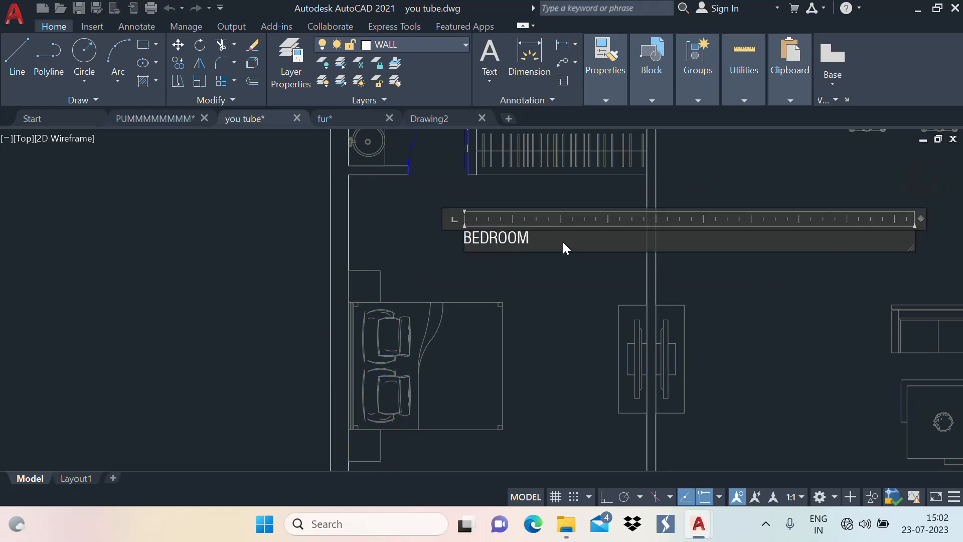
{"action": "key", "text": "Return"}
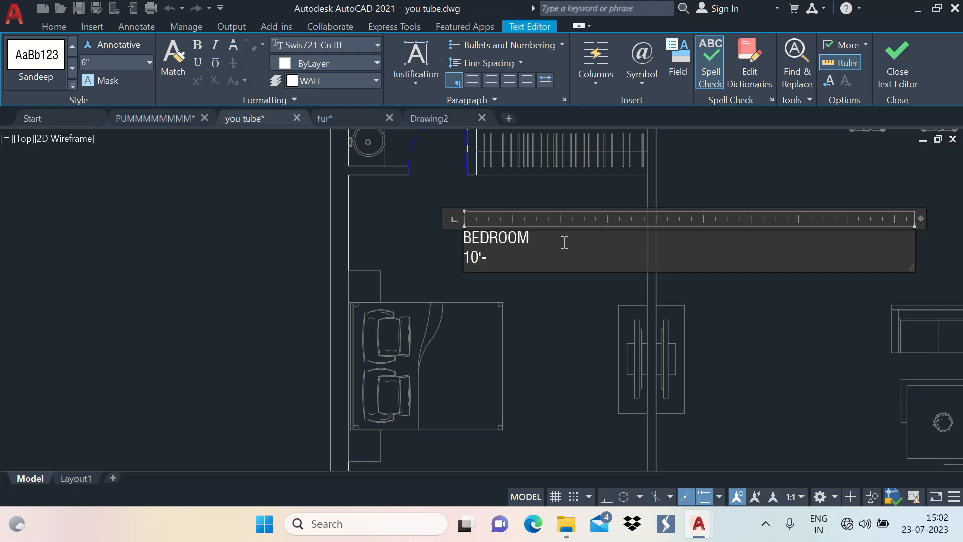
{"action": "type", "text": "\"X"}
{"action": "left_click", "coordinate": [530, 326]}
Step: Check the room labels in the PUMMMMMMM reference drawing, and copy the bedroom label into the front toilet
{"action": "scroll", "coordinate": [519, 257], "scroll_direction": "down", "scroll_amount": 2}
{"action": "left_click", "coordinate": [160, 122]}
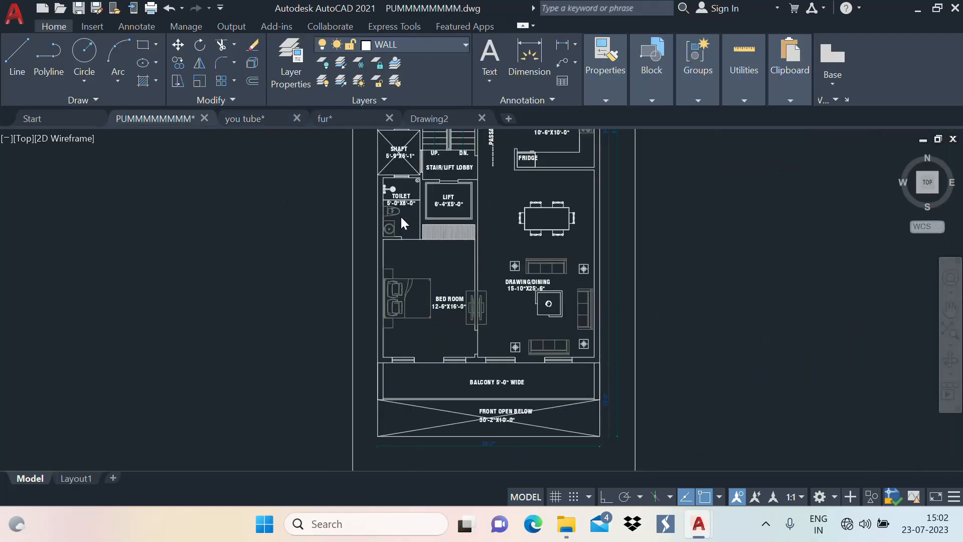
{"action": "left_click", "coordinate": [251, 118]}
{"action": "scroll", "coordinate": [456, 185], "scroll_direction": "up", "scroll_amount": 2}
{"action": "scroll", "coordinate": [456, 185], "scroll_direction": "down", "scroll_amount": 3}
{"action": "middle_click_drag", "start_coordinate": [444, 221], "coordinate": [380, 342]}
{"action": "type", "text": "co"}
{"action": "key", "text": "space"}
{"action": "left_click", "coordinate": [387, 301]}
{"action": "key", "text": "space"}
{"action": "left_click", "coordinate": [383, 298]}
{"action": "scroll", "coordinate": [366, 255], "scroll_direction": "up", "scroll_amount": 5}
{"action": "scroll", "coordinate": [325, 261], "scroll_direction": "up", "scroll_amount": 2}
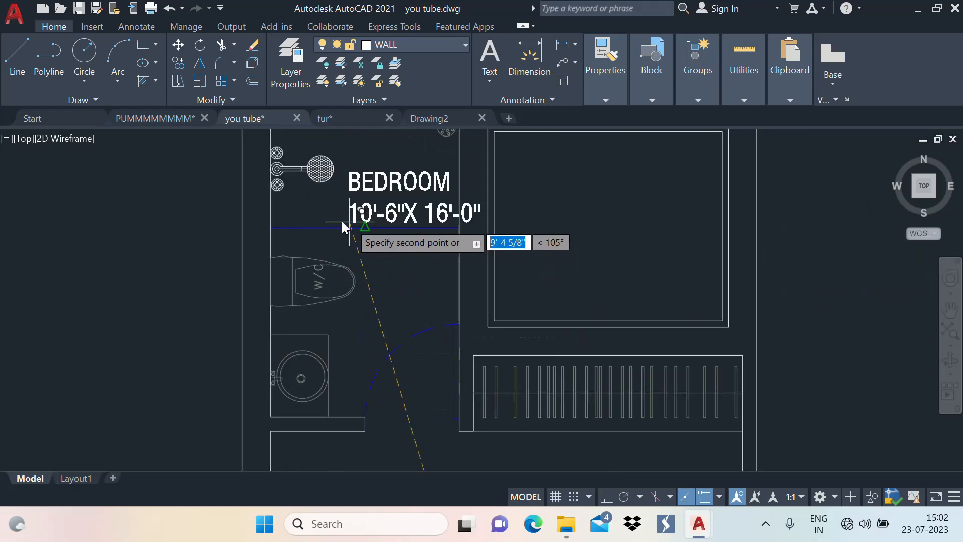
{"action": "left_click", "coordinate": [306, 249]}
{"action": "key", "text": "space"}
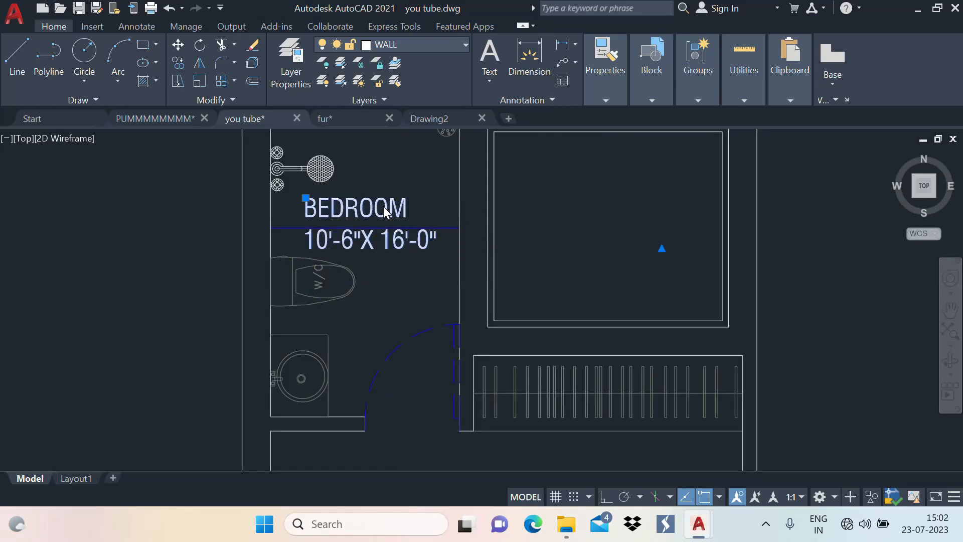
Step: Change the copied label in the front toilet to TOILET with the size line 5'-0"X8'-0"
{"action": "double_click", "coordinate": [384, 206]}
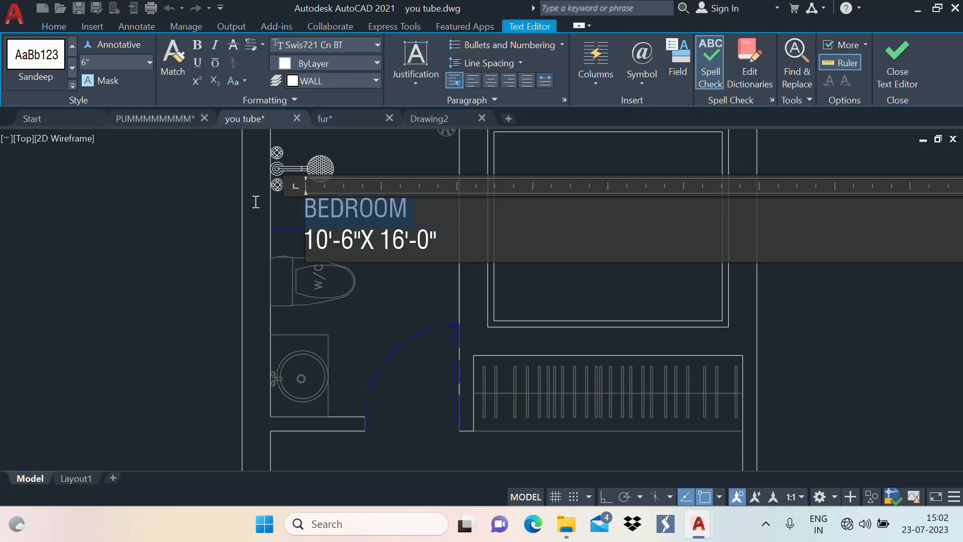
{"action": "type", "text": "TOILET"}
{"action": "key", "text": "Return"}
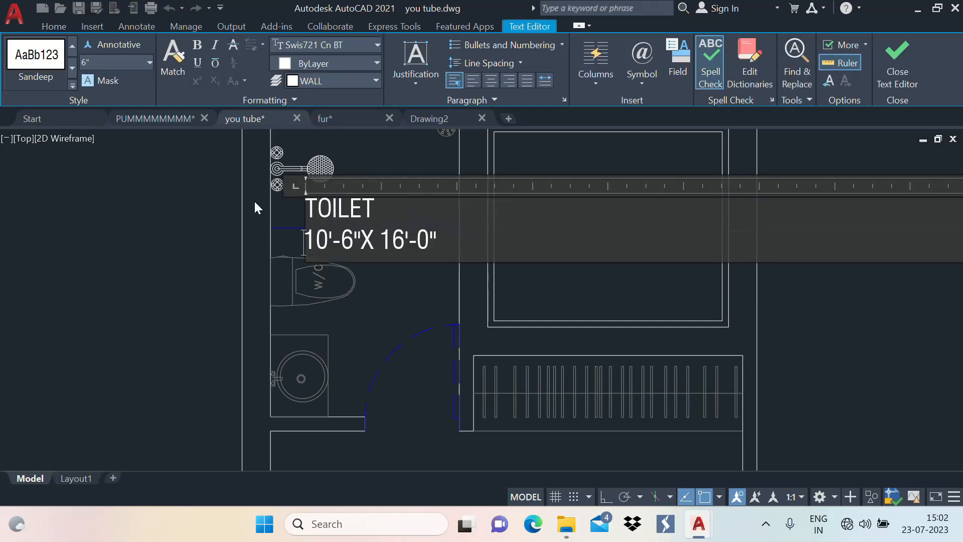
{"action": "left_click_drag", "start_coordinate": [433, 240], "coordinate": [212, 241]}
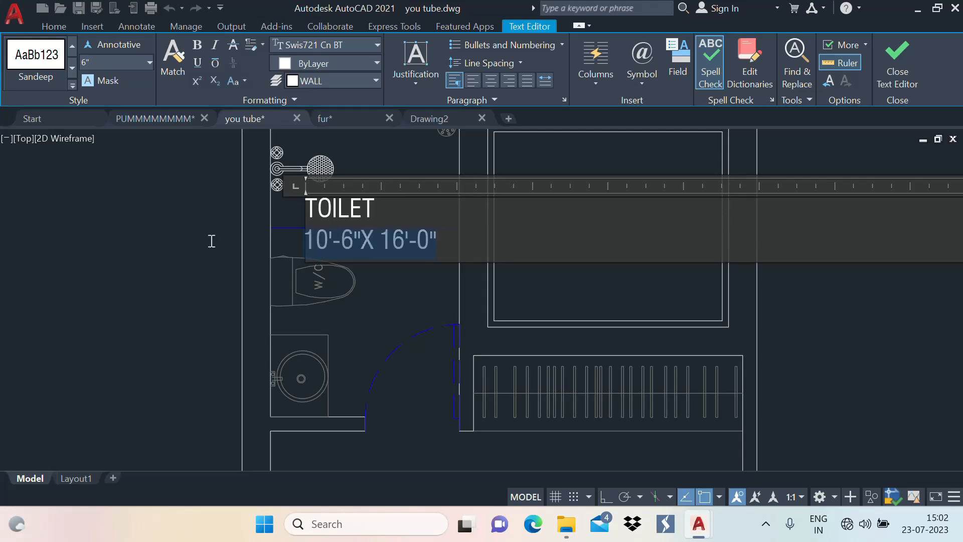
{"action": "type", "text": "5'"}
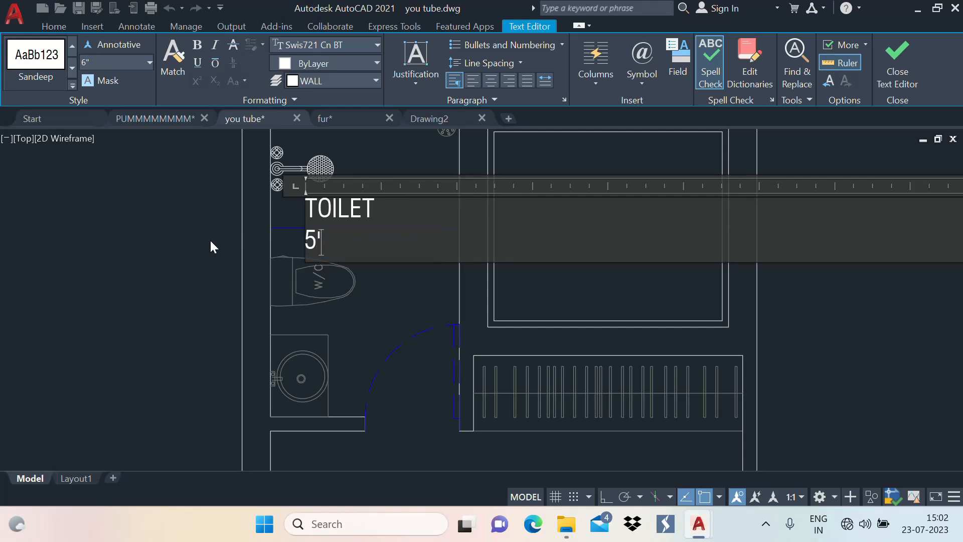
{"action": "type", "text": "-0\"X8"}
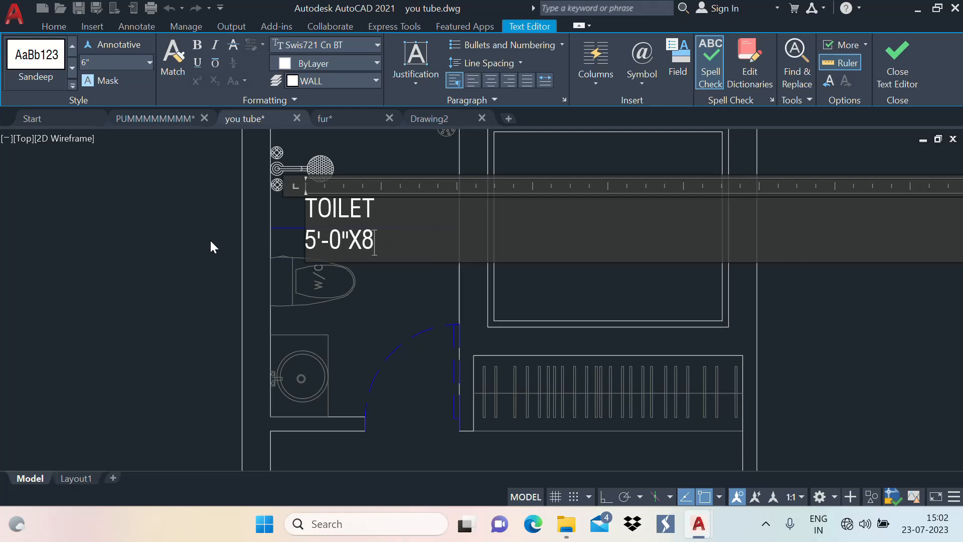
{"action": "type", "text": "'-0"}
{"action": "left_click", "coordinate": [389, 309]}
Step: Copy the TOILET label into the toilet beside the staircase and into the toilet between the two rear bedrooms
{"action": "type", "text": "CO"}
{"action": "key", "text": "Return"}
{"action": "left_click", "coordinate": [361, 215]}
{"action": "key", "text": "Return"}
{"action": "left_click", "coordinate": [358, 237]}
{"action": "scroll", "coordinate": [403, 399], "scroll_direction": "down", "scroll_amount": 6}
{"action": "scroll", "coordinate": [344, 323], "scroll_direction": "up", "scroll_amount": 8}
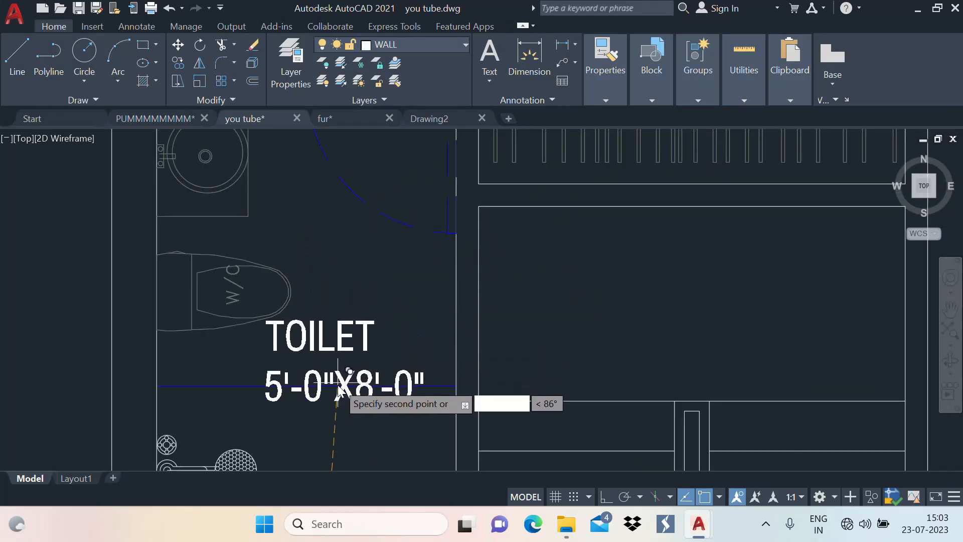
{"action": "left_click", "coordinate": [332, 402]}
{"action": "scroll", "coordinate": [321, 361], "scroll_direction": "down", "scroll_amount": 5}
{"action": "scroll", "coordinate": [446, 253], "scroll_direction": "up", "scroll_amount": 8}
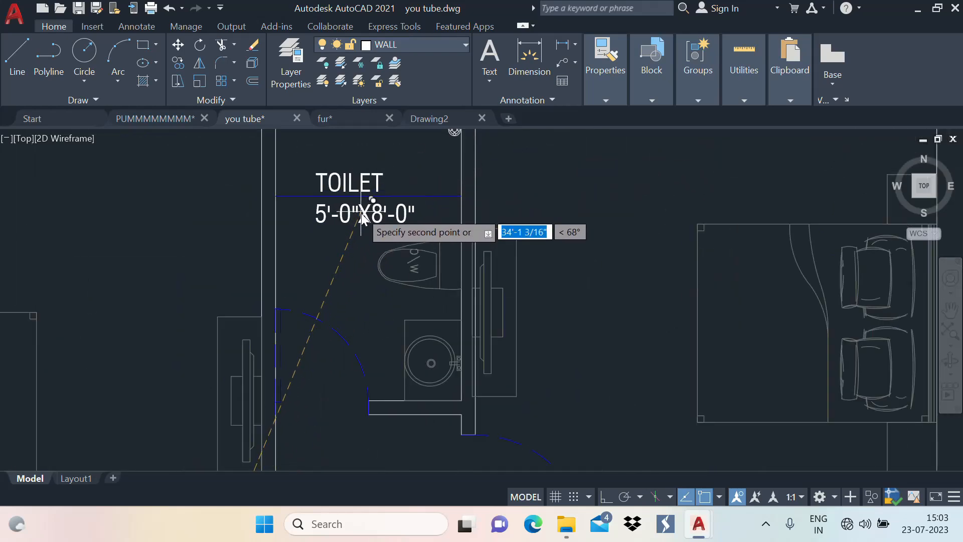
{"action": "left_click", "coordinate": [362, 212]}
{"action": "key", "text": "Escape"}
Step: Change the size line of the label in the toilet between the rear bedrooms to 5'-0"X9'-0"
{"action": "double_click", "coordinate": [381, 216]}
{"action": "scroll", "coordinate": [381, 214], "scroll_direction": "up", "scroll_amount": 2}
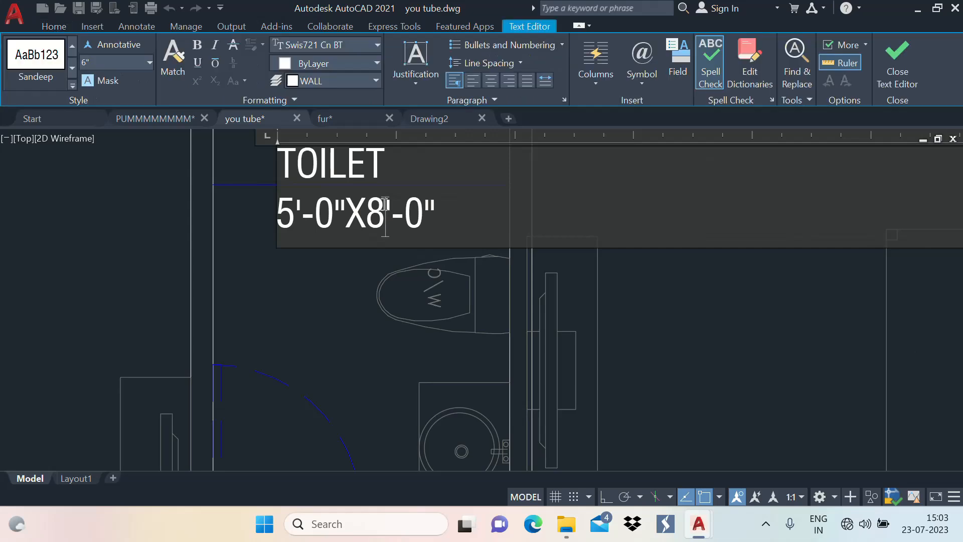
{"action": "key", "text": "BackSpace"}
{"action": "type", "text": "9"}
{"action": "left_click", "coordinate": [324, 279]}
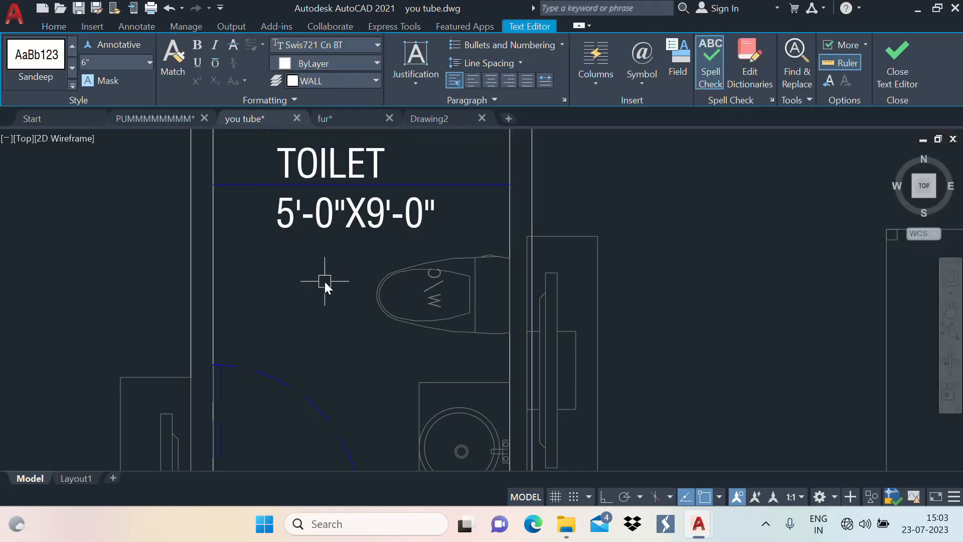
Step: Copy the front BEDROOM label with its size line into both rear bedrooms, beside the beds
{"action": "scroll", "coordinate": [414, 200], "scroll_direction": "down", "scroll_amount": 5}
{"action": "scroll", "coordinate": [407, 206], "scroll_direction": "up", "scroll_amount": 4}
{"action": "scroll", "coordinate": [407, 207], "scroll_direction": "down", "scroll_amount": 5}
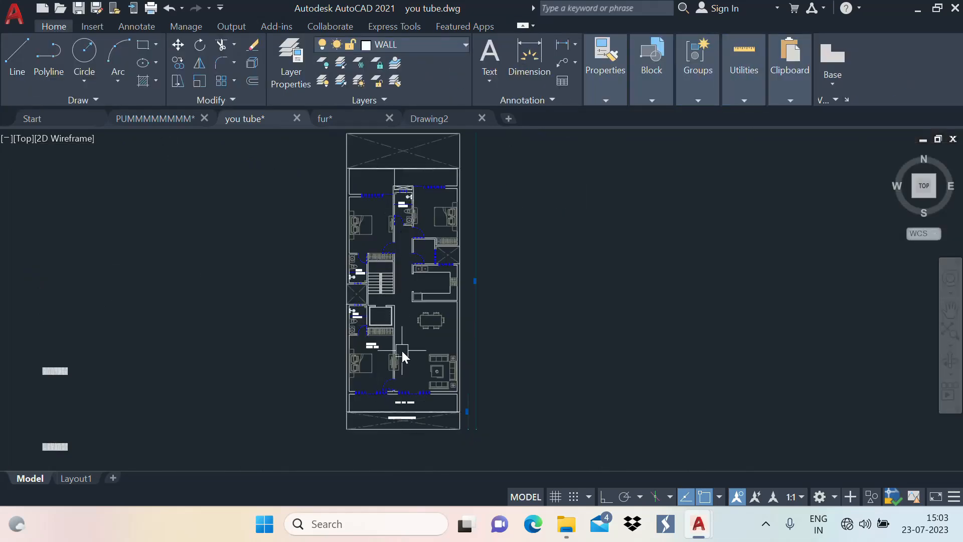
{"action": "scroll", "coordinate": [402, 351], "scroll_direction": "up", "scroll_amount": 3}
{"action": "type", "text": "co"}
{"action": "key", "text": "space"}
{"action": "left_click", "coordinate": [336, 381]}
{"action": "key", "text": "space"}
{"action": "left_click", "coordinate": [332, 383]}
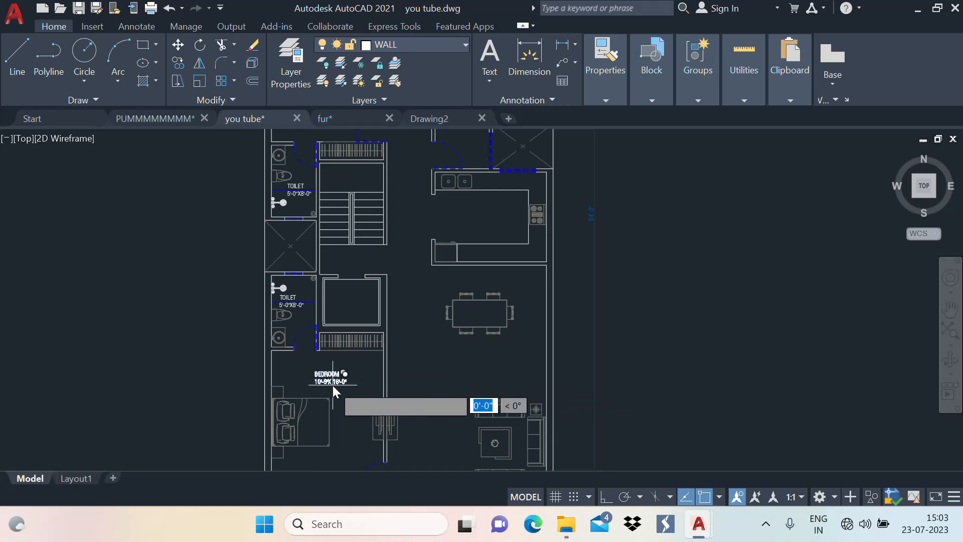
{"action": "scroll", "coordinate": [393, 363], "scroll_direction": "down", "scroll_amount": 2}
{"action": "scroll", "coordinate": [351, 165], "scroll_direction": "up", "scroll_amount": 2}
{"action": "scroll", "coordinate": [366, 226], "scroll_direction": "up", "scroll_amount": 2}
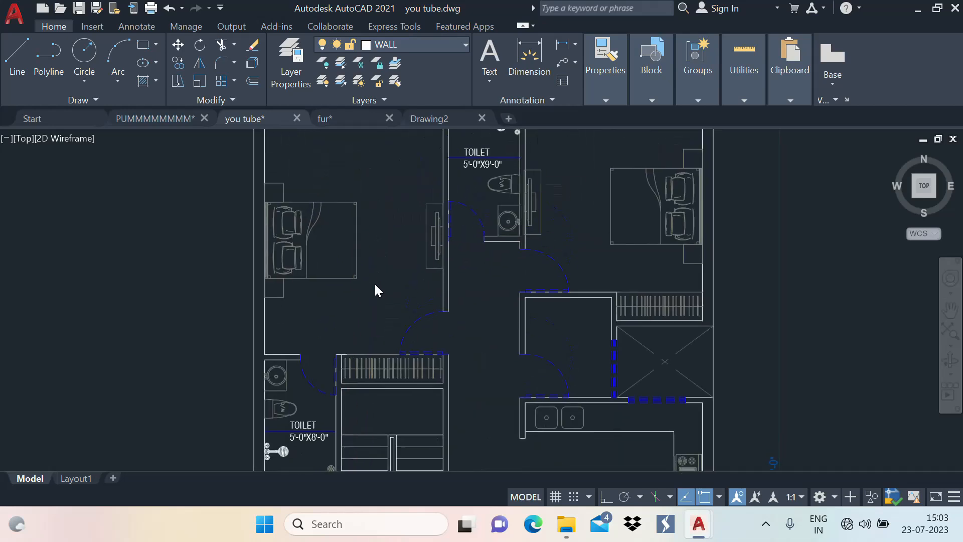
{"action": "left_click", "coordinate": [390, 238]}
{"action": "scroll", "coordinate": [456, 266], "scroll_direction": "down", "scroll_amount": 2}
{"action": "scroll", "coordinate": [429, 307], "scroll_direction": "up", "scroll_amount": 3}
{"action": "left_click", "coordinate": [429, 303]}
{"action": "scroll", "coordinate": [412, 266], "scroll_direction": "down", "scroll_amount": 2}
{"action": "scroll", "coordinate": [333, 251], "scroll_direction": "up", "scroll_amount": 4}
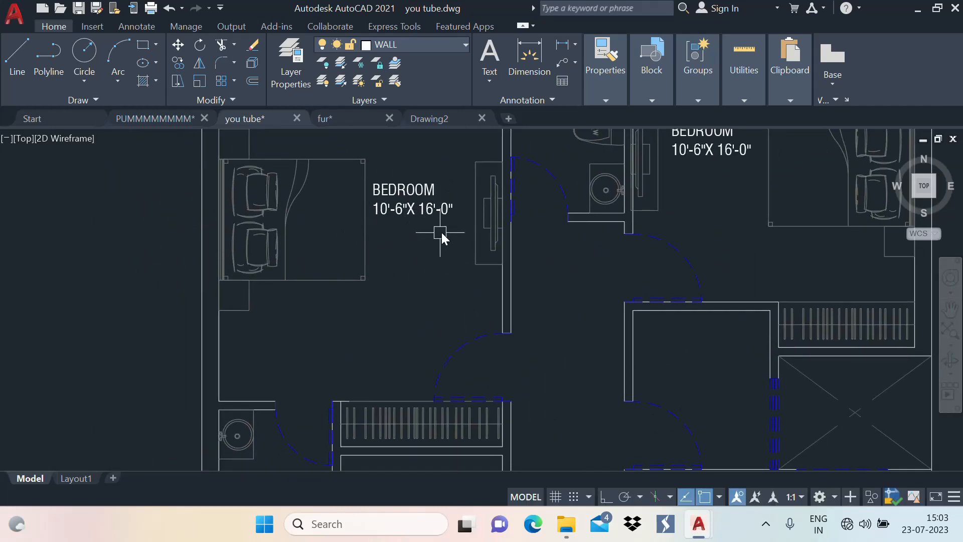
Step: Check the rear bedroom names and sizes in the PUMMMMMMM reference drawing, and return to the you tube drawing
{"action": "middle_click_drag", "start_coordinate": [429, 254], "coordinate": [387, 300]}
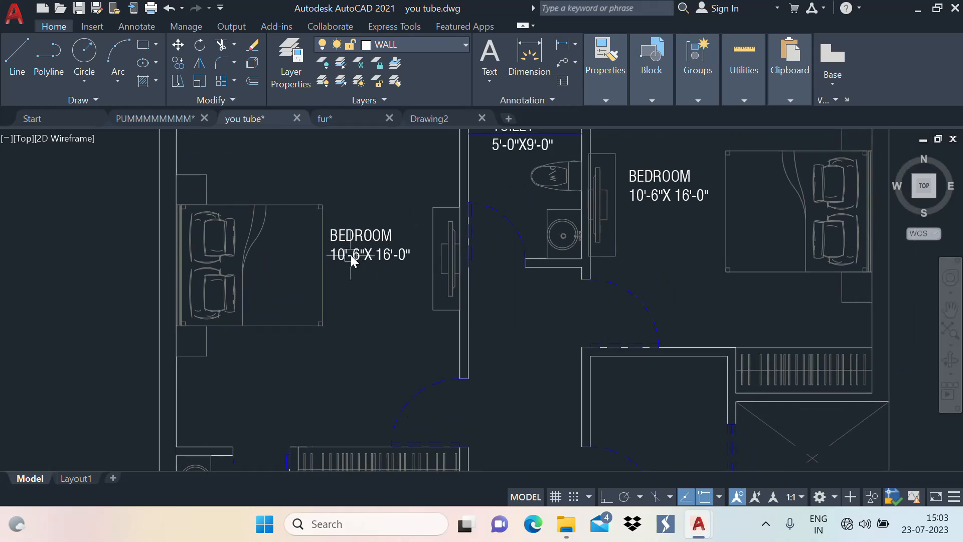
{"action": "left_click", "coordinate": [146, 118]}
{"action": "middle_click_drag", "start_coordinate": [443, 265], "coordinate": [368, 421]}
{"action": "scroll", "coordinate": [370, 213], "scroll_direction": "up", "scroll_amount": 2}
{"action": "middle_click_drag", "start_coordinate": [371, 215], "coordinate": [365, 267]}
{"action": "scroll", "coordinate": [425, 204], "scroll_direction": "up", "scroll_amount": 2}
{"action": "middle_click_drag", "start_coordinate": [425, 204], "coordinate": [364, 253]}
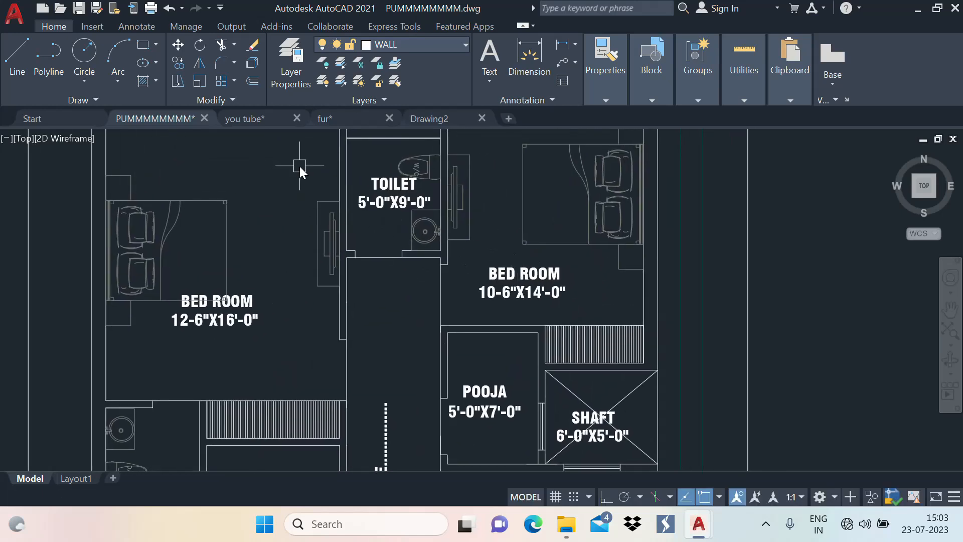
{"action": "left_click", "coordinate": [336, 119]}
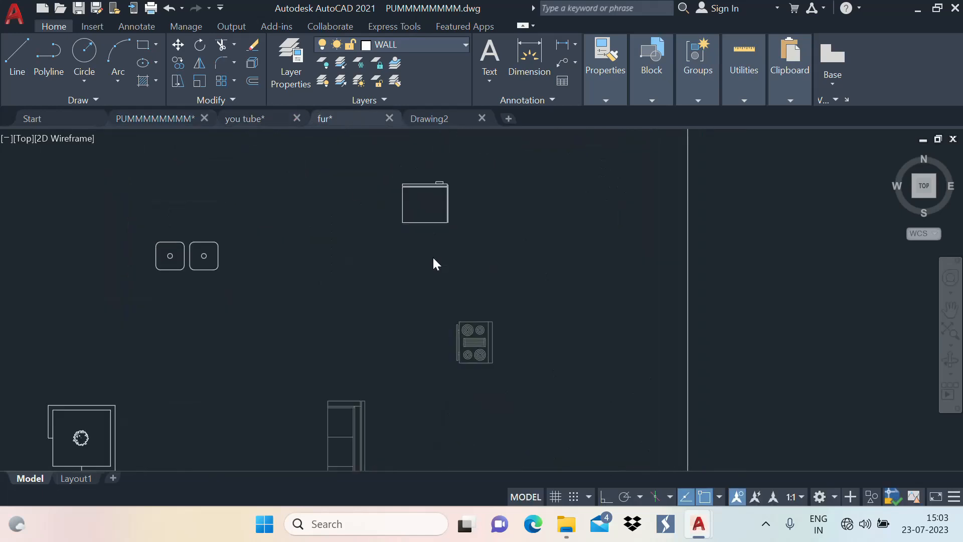
{"action": "left_click", "coordinate": [245, 120]}
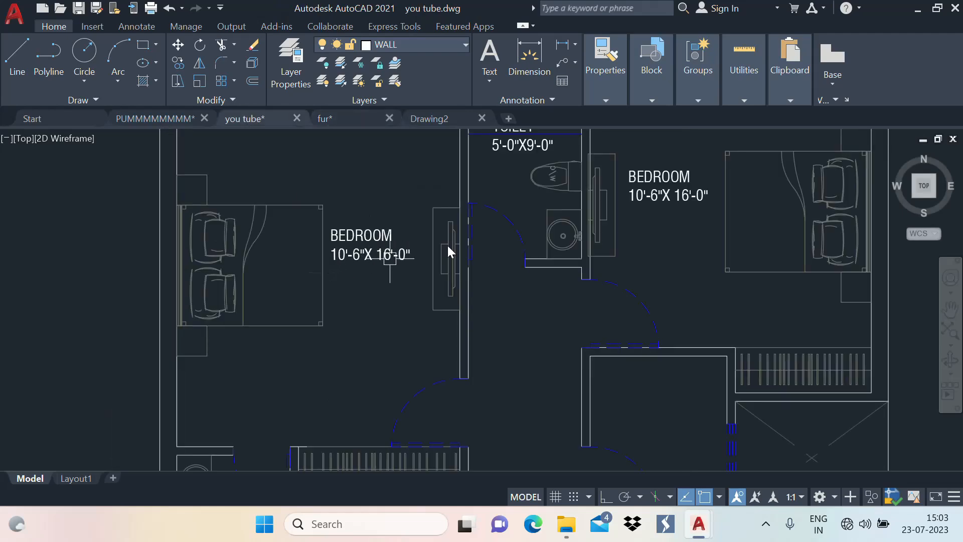
Step: Change the size line of the label in the rear bedroom above the shaft to 10'-6"X 14'-6"
{"action": "scroll", "coordinate": [709, 213], "scroll_direction": "up", "scroll_amount": 2}
{"action": "left_click", "coordinate": [628, 254]}
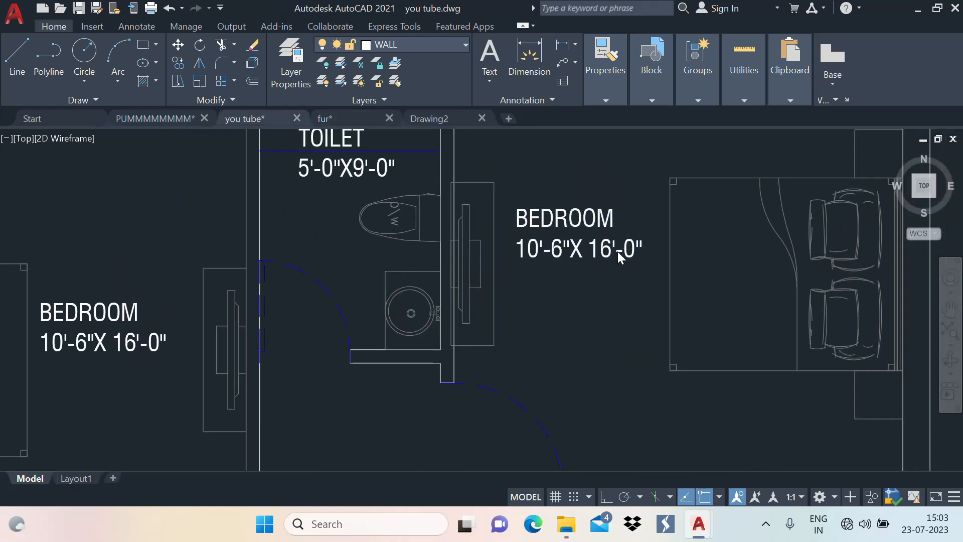
{"action": "double_click", "coordinate": [628, 254]}
{"action": "left_click", "coordinate": [604, 255]}
{"action": "key", "text": "BackSpace"}
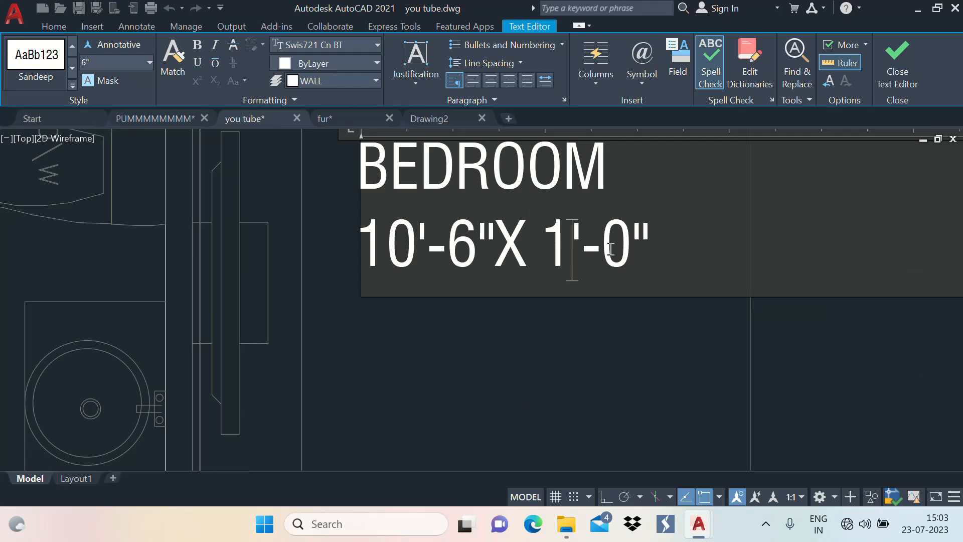
{"action": "type", "text": "4"}
{"action": "left_click", "coordinate": [653, 267]}
{"action": "key", "text": "BackSpace"}
{"action": "type", "text": "6"}
{"action": "left_click", "coordinate": [516, 341]}
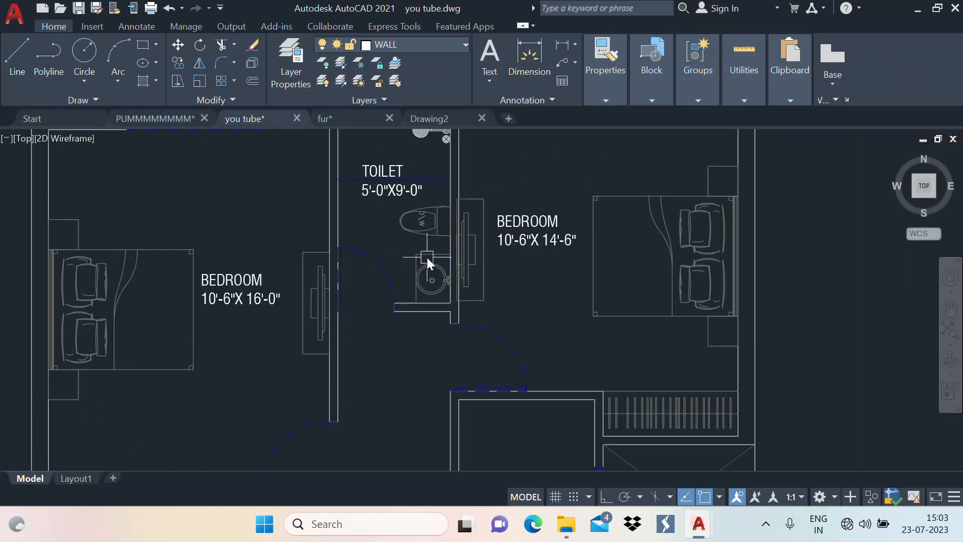
Step: Copy that bedroom's label into the small room between the shaft and the passage
{"action": "scroll", "coordinate": [481, 205], "scroll_direction": "down", "scroll_amount": 6}
{"action": "scroll", "coordinate": [434, 221], "scroll_direction": "up", "scroll_amount": 2}
{"action": "middle_click_drag", "start_coordinate": [432, 223], "coordinate": [377, 222]}
{"action": "middle_click_drag", "start_coordinate": [454, 249], "coordinate": [455, 183]}
{"action": "middle_click_drag", "start_coordinate": [370, 223], "coordinate": [352, 342]}
{"action": "middle_click_drag", "start_coordinate": [476, 297], "coordinate": [432, 296]}
{"action": "type", "text": "co"}
{"action": "key", "text": "space"}
{"action": "left_click", "coordinate": [404, 221]}
{"action": "key", "text": "space"}
{"action": "left_click", "coordinate": [398, 215]}
{"action": "scroll", "coordinate": [391, 331], "scroll_direction": "up", "scroll_amount": 5}
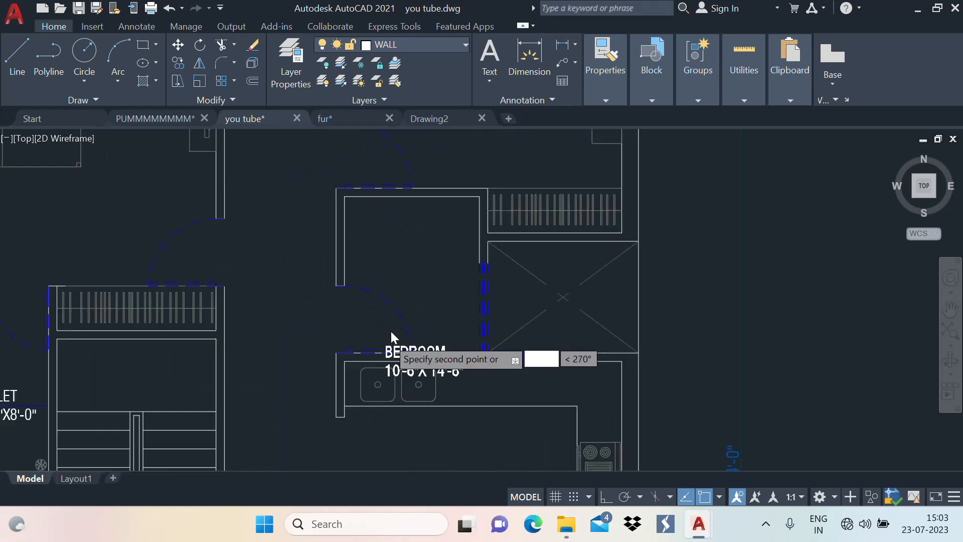
{"action": "left_click", "coordinate": [384, 243]}
{"action": "key", "text": "space"}
Step: Change the name line of the copied label in the small room to STORE/PUJA
{"action": "double_click", "coordinate": [417, 260]}
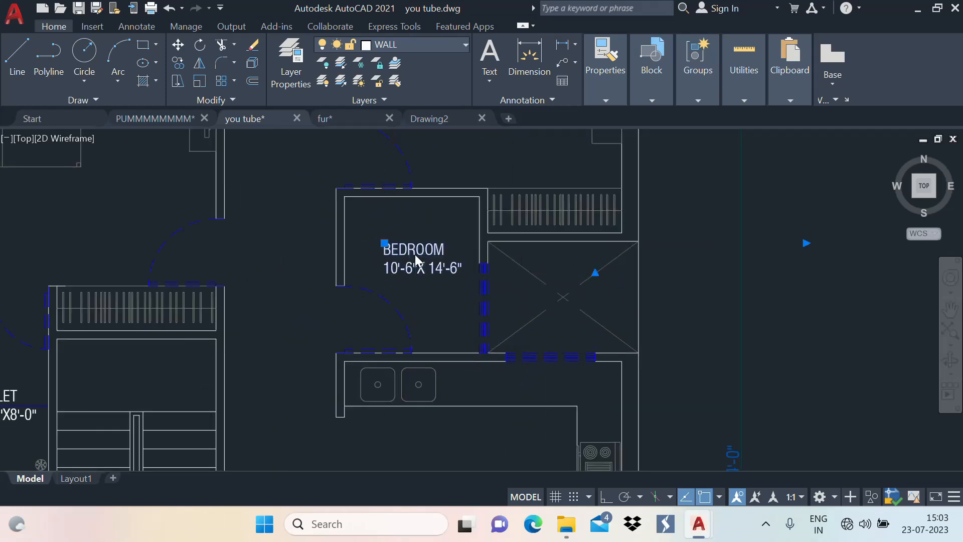
{"action": "left_click_drag", "start_coordinate": [468, 252], "coordinate": [283, 246]}
{"action": "key", "text": "BackSpace"}
{"action": "type", "text": "STO"}
{"action": "type", "text": "RE/"}
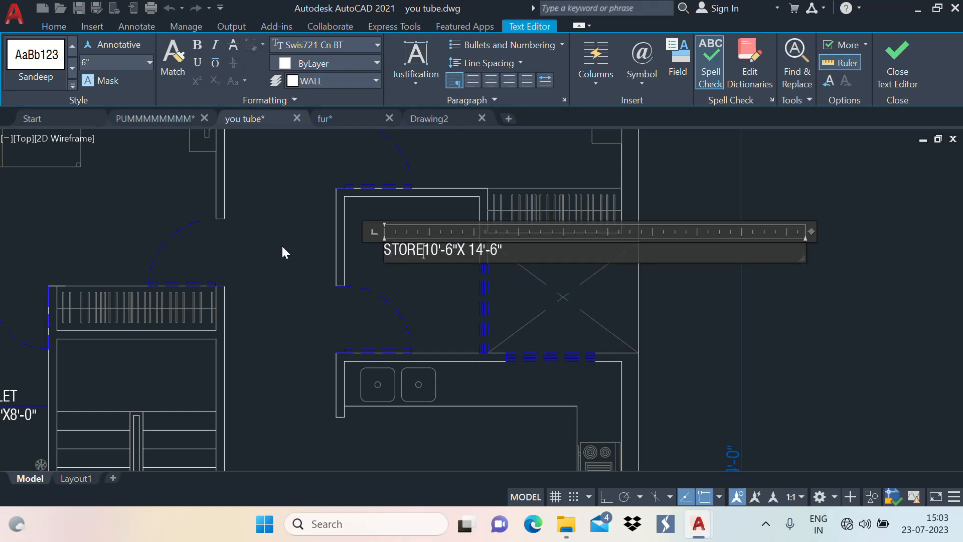
{"action": "type", "text": "PUJA"}
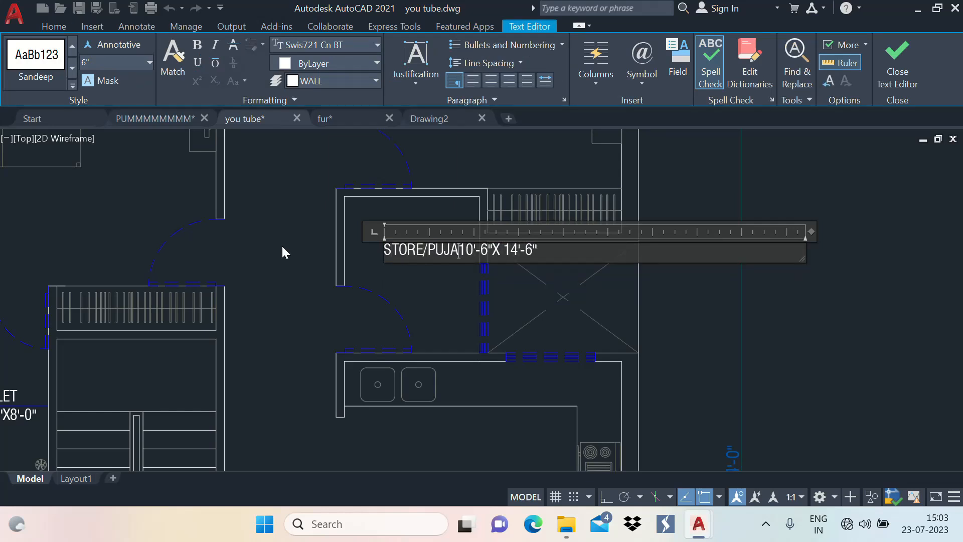
{"action": "key", "text": "Return"}
{"action": "left_click", "coordinate": [421, 301]}
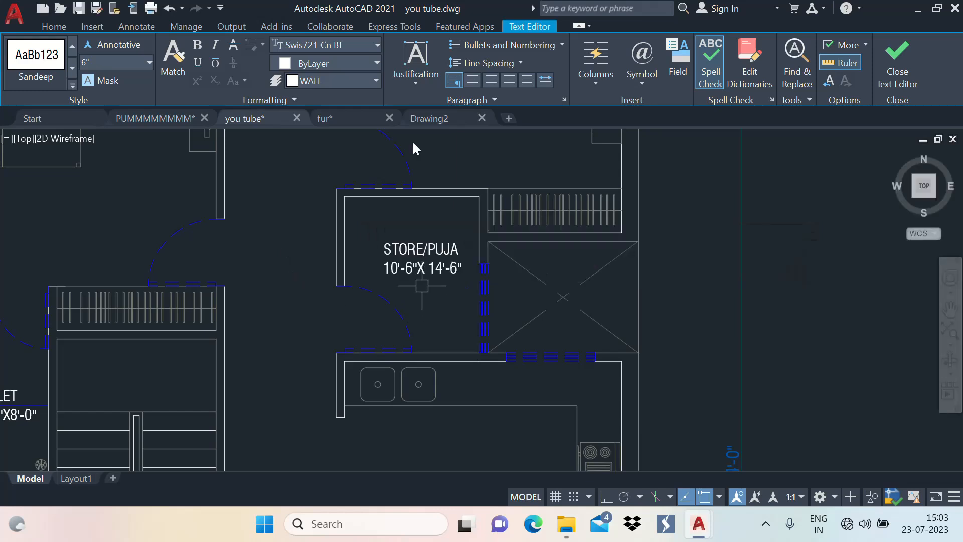
Step: Measure the STORE/PUJA room's inside width and length with the Dimension tool, without placing dimensions
{"action": "left_click", "coordinate": [530, 56]}
{"action": "scroll", "coordinate": [443, 205], "scroll_direction": "up", "scroll_amount": 4}
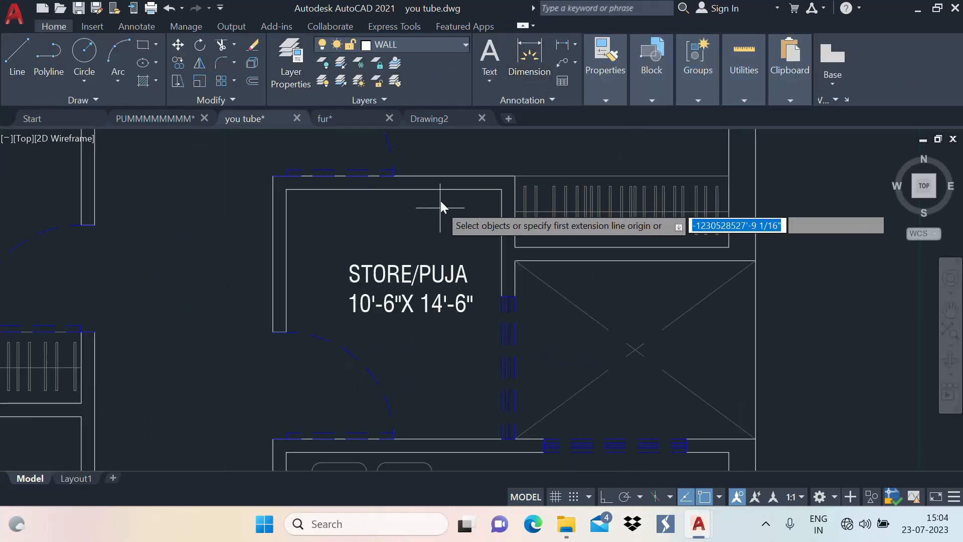
{"action": "left_click", "coordinate": [453, 179]}
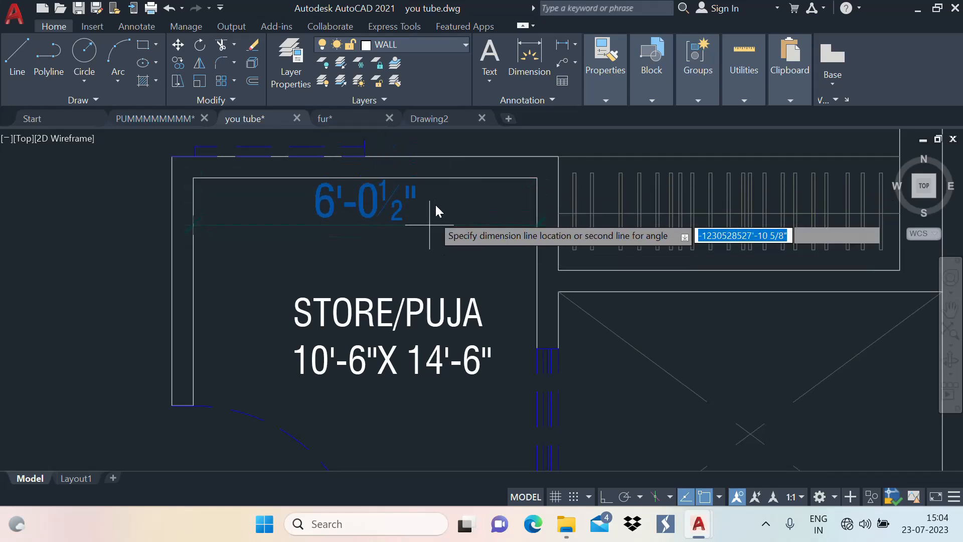
{"action": "key", "text": "Escape"}
{"action": "scroll", "coordinate": [441, 182], "scroll_direction": "down", "scroll_amount": 2}
{"action": "key", "text": "Return"}
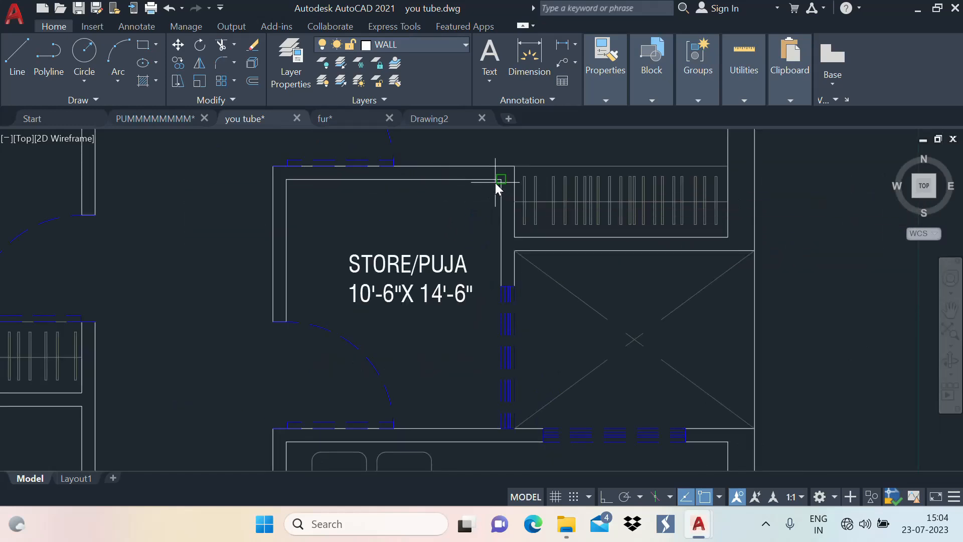
{"action": "left_click", "coordinate": [500, 180]}
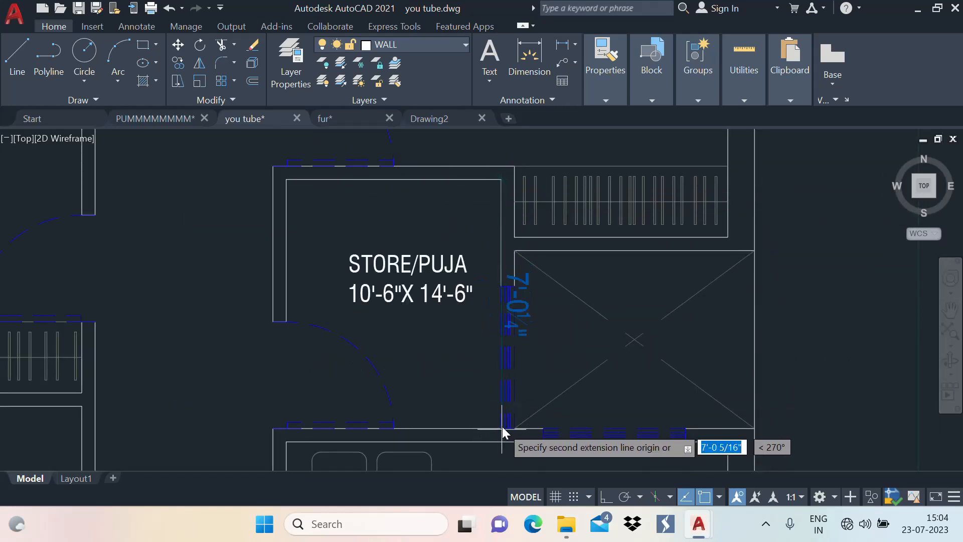
{"action": "key", "text": "Escape"}
Step: Change the size line of the STORE/PUJA label to 6'-0"X7'-0"
{"action": "double_click", "coordinate": [404, 300]}
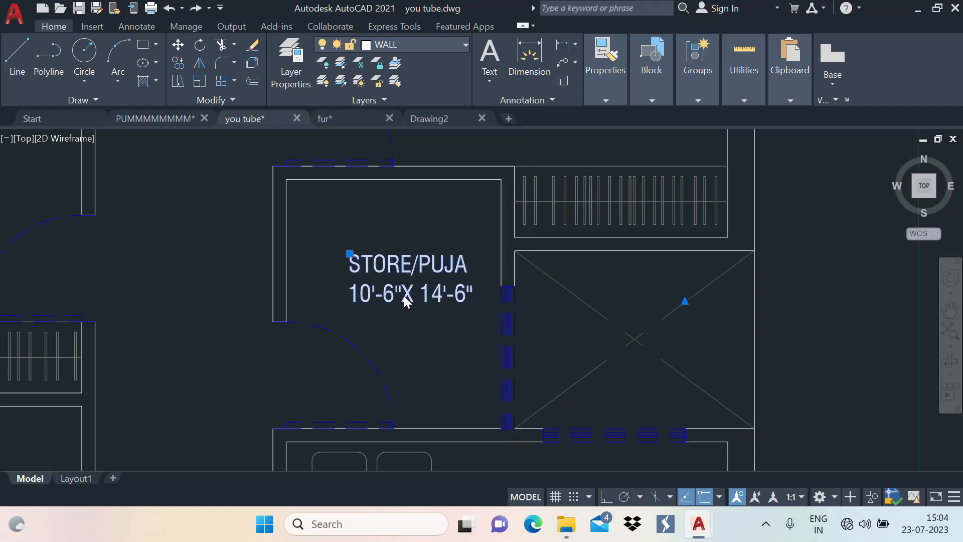
{"action": "left_click_drag", "start_coordinate": [473, 300], "coordinate": [279, 312]}
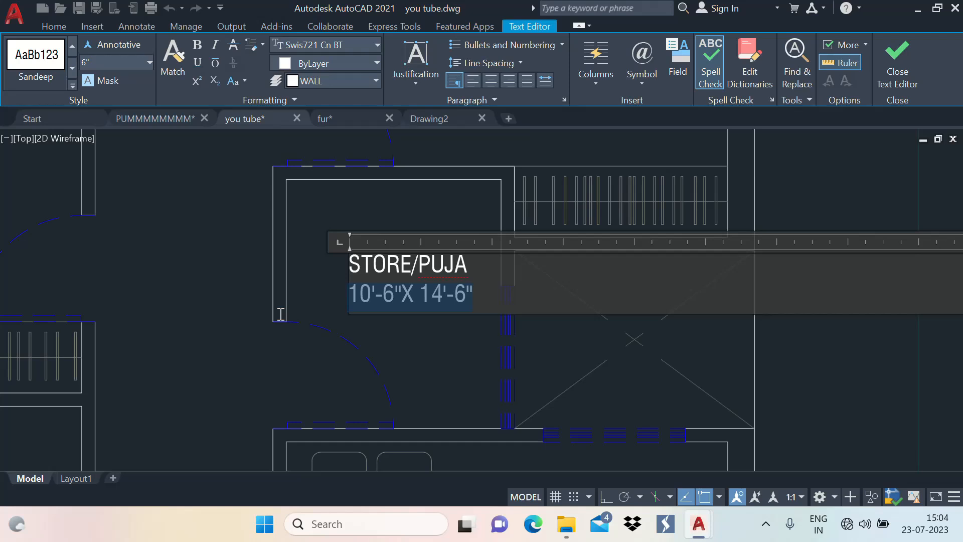
{"action": "type", "text": "6'-0\"X"}
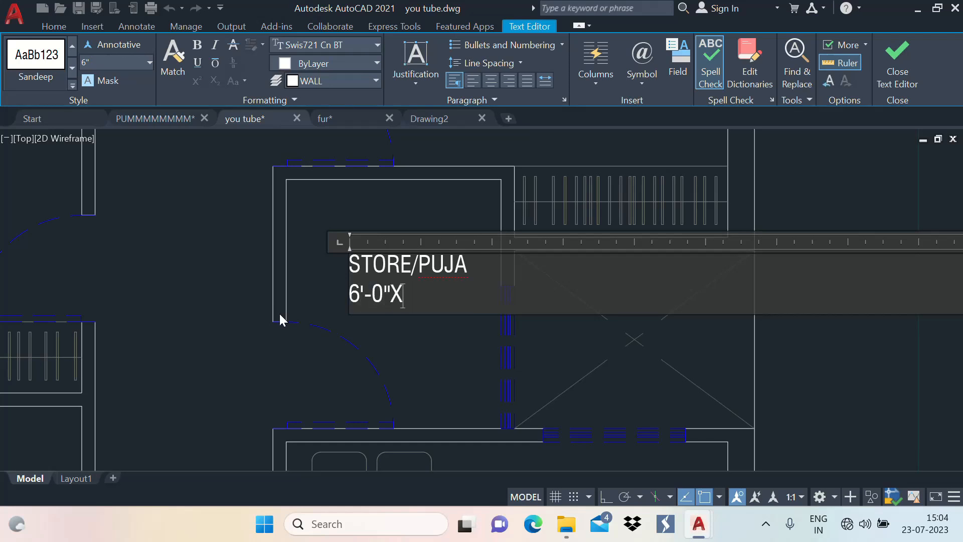
{"action": "type", "text": "7'-0\""}
{"action": "left_click", "coordinate": [422, 361]}
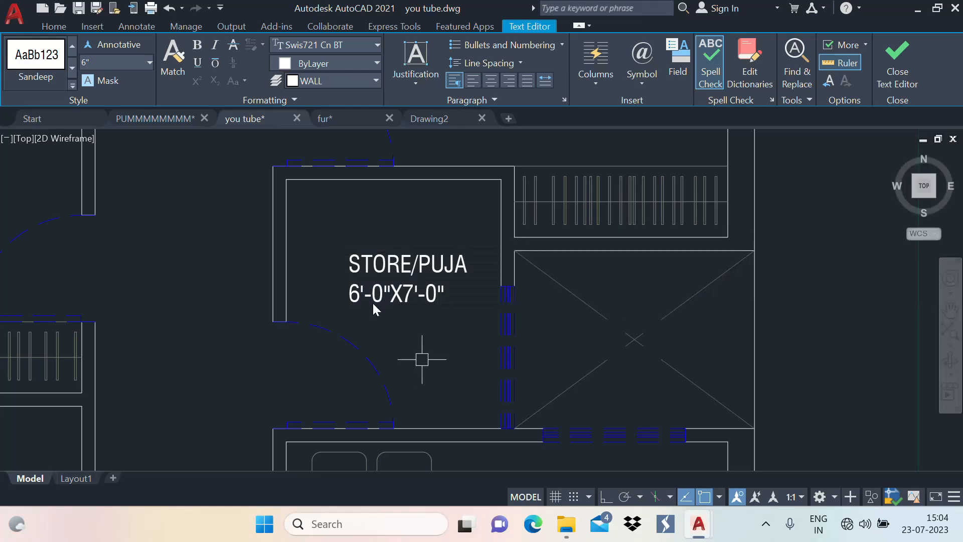
{"action": "scroll", "coordinate": [408, 311], "scroll_direction": "up", "scroll_amount": 4}
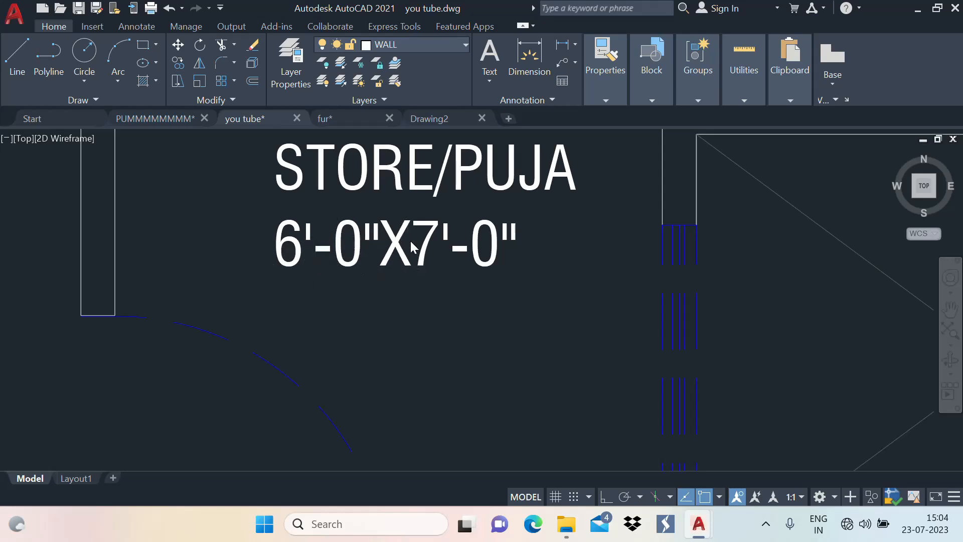
{"action": "scroll", "coordinate": [408, 242], "scroll_direction": "down", "scroll_amount": 3}
{"action": "scroll", "coordinate": [452, 217], "scroll_direction": "down", "scroll_amount": 2}
{"action": "mouse_move", "coordinate": [452, 214]}
{"action": "middle_mouse_down"}
{"action": "mouse_move", "coordinate": [441, 256]}
{"action": "mouse_move", "coordinate": [453, 194]}
{"action": "middle_mouse_up"}
{"action": "scroll", "coordinate": [453, 227], "scroll_direction": "up", "scroll_amount": 1}
{"action": "mouse_move", "coordinate": [405, 236]}
{"action": "middle_mouse_down"}
{"action": "mouse_move", "coordinate": [475, 196]}
{"action": "mouse_move", "coordinate": [421, 234]}
{"action": "middle_mouse_up"}
{"action": "scroll", "coordinate": [474, 196], "scroll_direction": "down", "scroll_amount": 3}
{"action": "scroll", "coordinate": [439, 205], "scroll_direction": "up", "scroll_amount": 2}
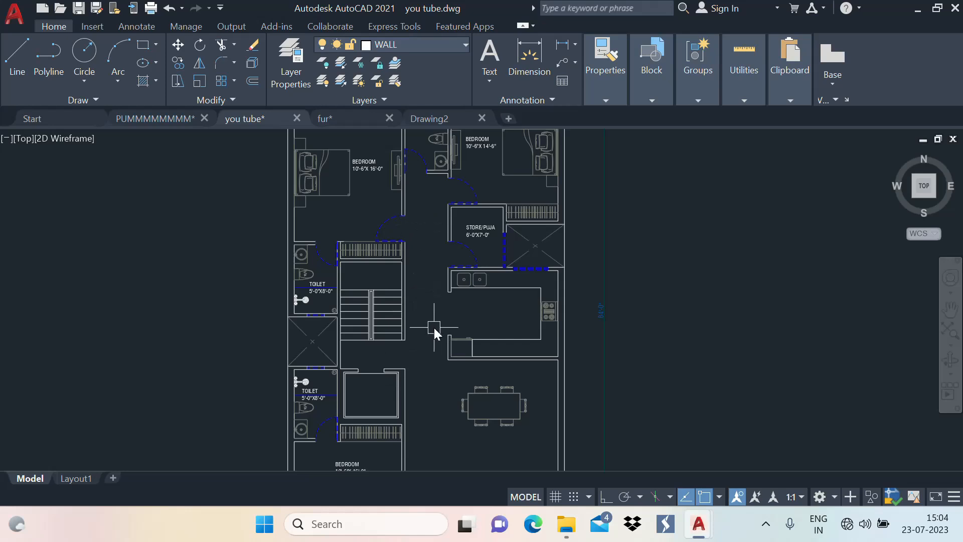
Step: Copy the STORE/PUJA label into the passage between the staircase and the kitchen
{"action": "scroll", "coordinate": [417, 265], "scroll_direction": "down", "scroll_amount": 2}
{"action": "scroll", "coordinate": [434, 295], "scroll_direction": "up", "scroll_amount": 2}
{"action": "type", "text": "R"}
{"action": "key", "text": "Return"}
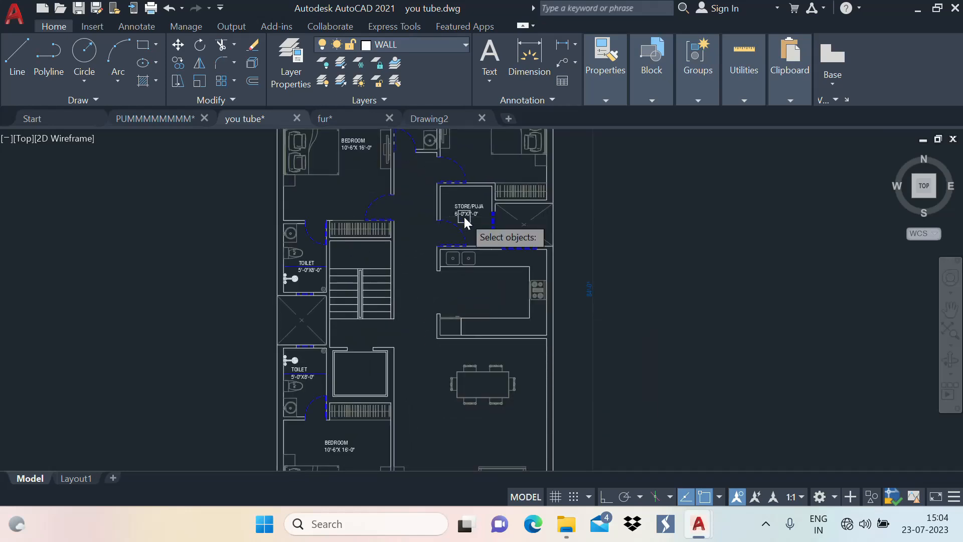
{"action": "scroll", "coordinate": [465, 217], "scroll_direction": "up", "scroll_amount": 5}
{"action": "key", "text": "Return"}
{"action": "left_click", "coordinate": [486, 183]}
{"action": "scroll", "coordinate": [489, 195], "scroll_direction": "down", "scroll_amount": 4}
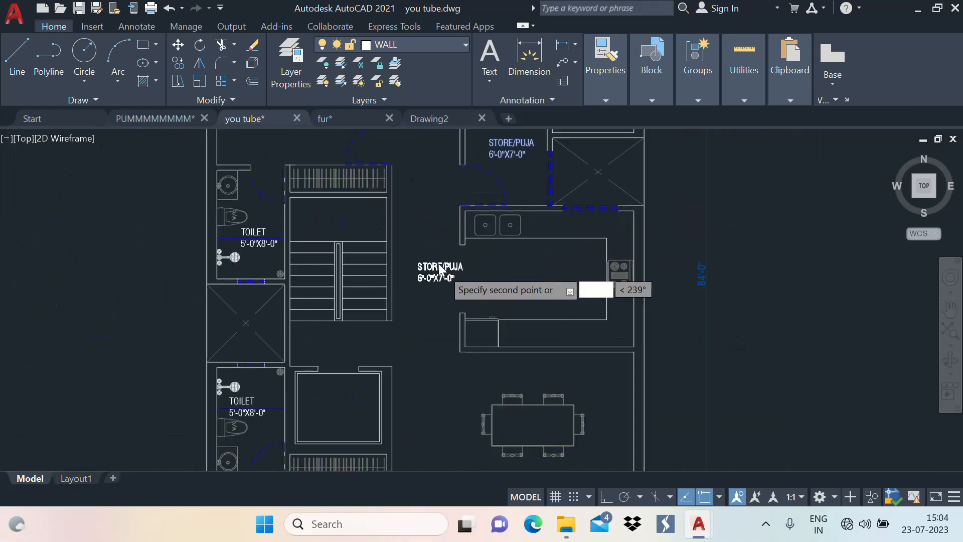
{"action": "scroll", "coordinate": [431, 270], "scroll_direction": "up", "scroll_amount": 4}
{"action": "left_click", "coordinate": [432, 218]}
Step: Replace the copied label's text in the passage with the single line "....... 5'-0" WIDE PASSAGE......"
{"action": "double_click", "coordinate": [432, 216]}
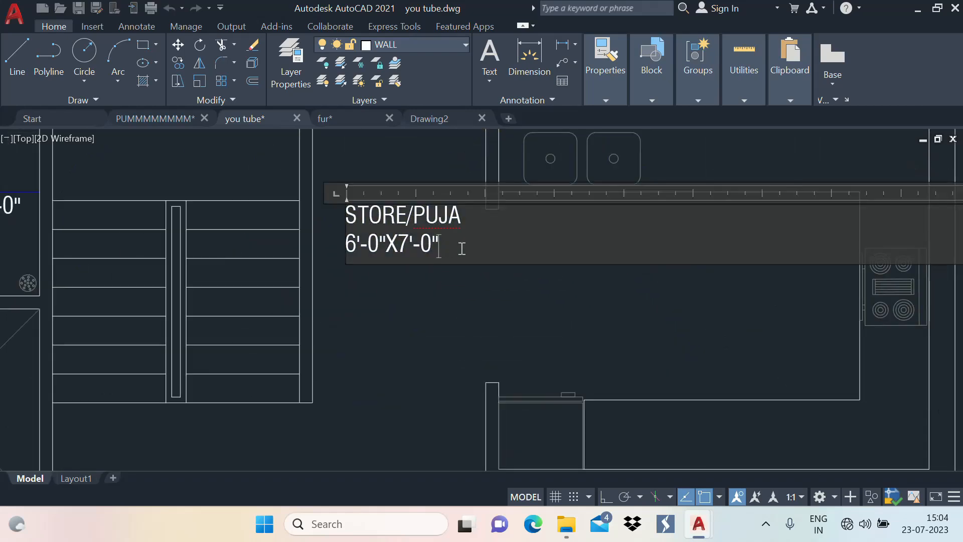
{"action": "type", "text": "..."}
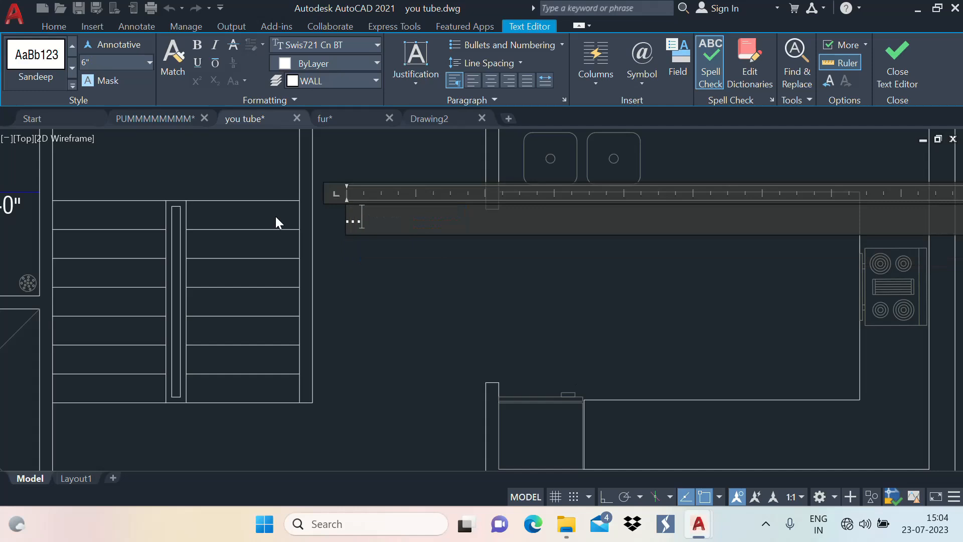
{"action": "type", "text": ".... 5'-0\" WIDE"}
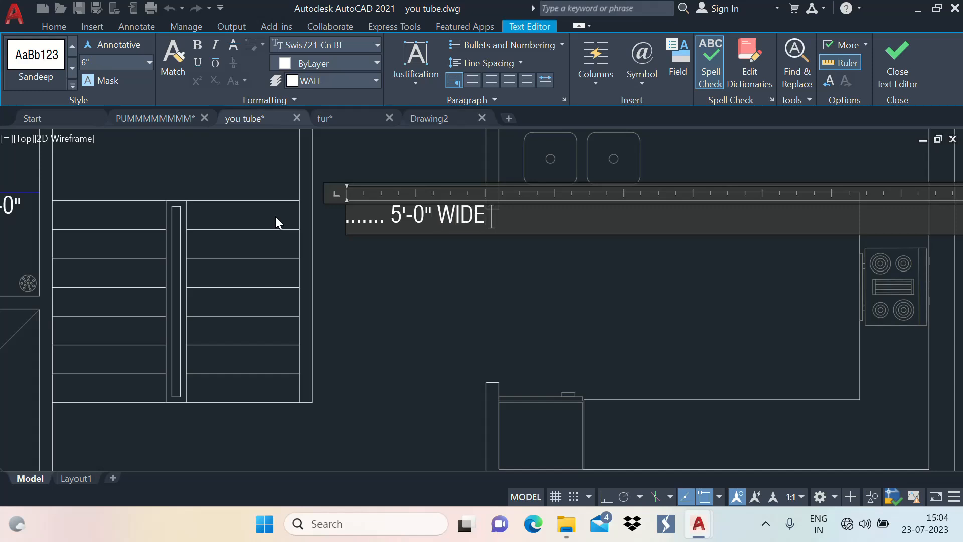
{"action": "type", "text": " PASSA"}
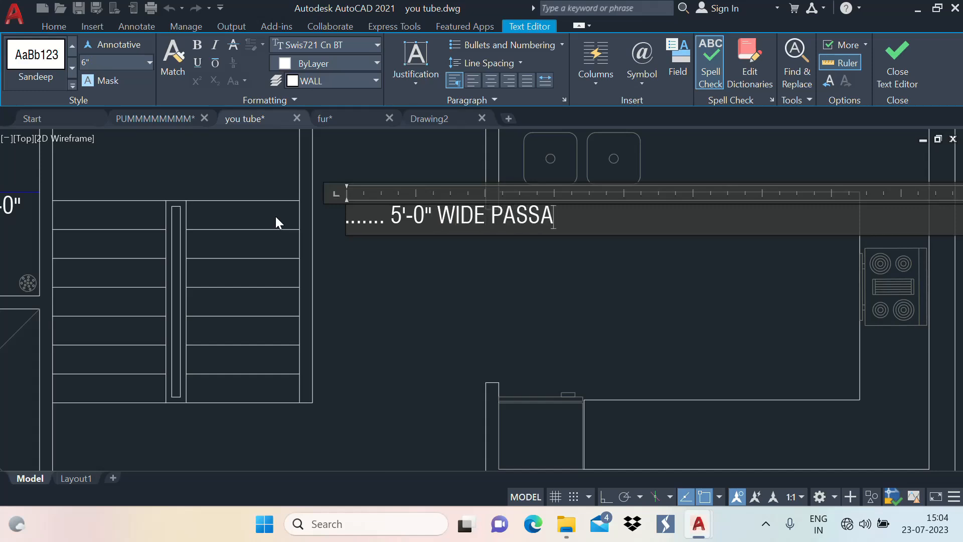
{"action": "type", "text": "GE......"}
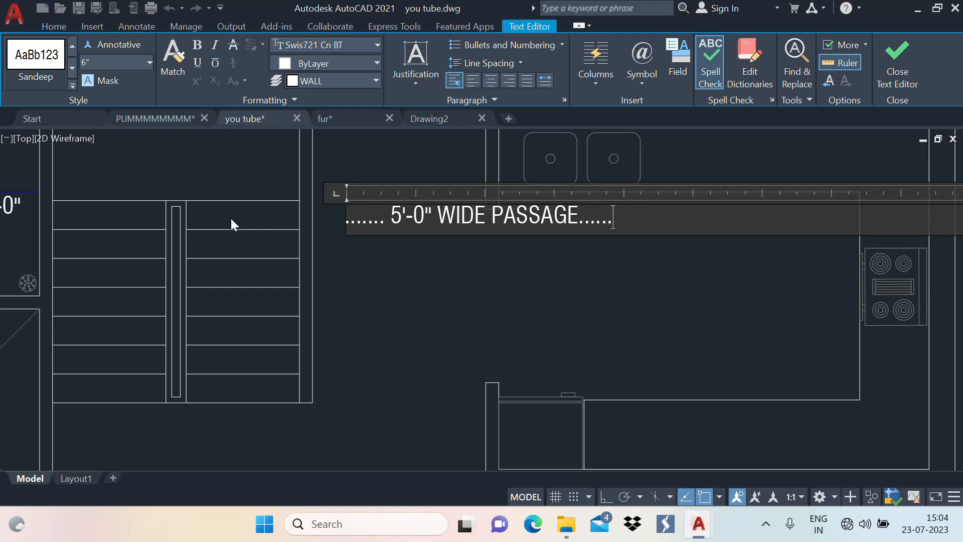
{"action": "left_click", "coordinate": [353, 344]}
Step: Rotate the passage label a quarter turn clockwise with Ortho mode on so it runs along the passage
{"action": "left_click", "coordinate": [483, 220]}
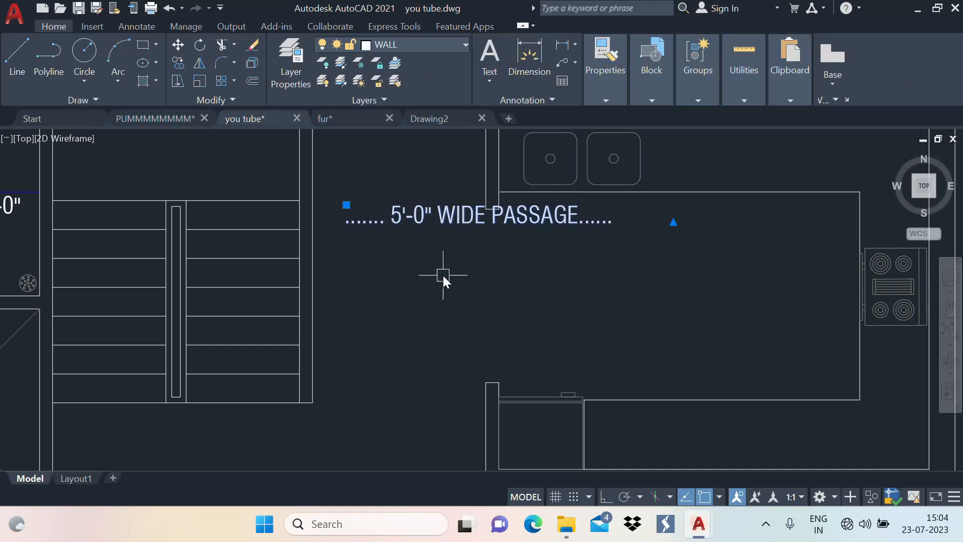
{"action": "scroll", "coordinate": [444, 276], "scroll_direction": "down", "scroll_amount": 2}
{"action": "middle_click_drag", "start_coordinate": [443, 275], "coordinate": [381, 312]}
{"action": "type", "text": "ro"}
{"action": "key", "text": "Return"}
{"action": "left_click", "coordinate": [420, 299]}
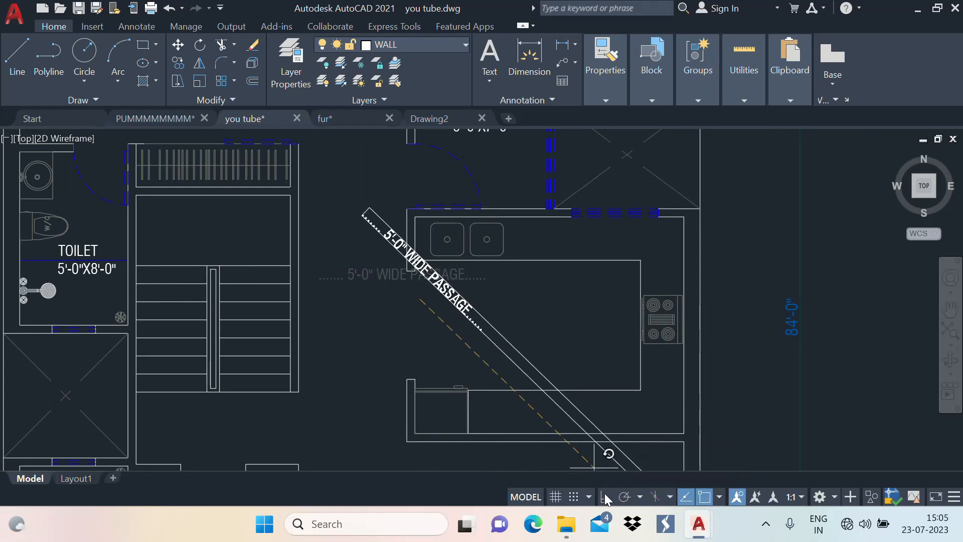
{"action": "key", "text": "F8"}
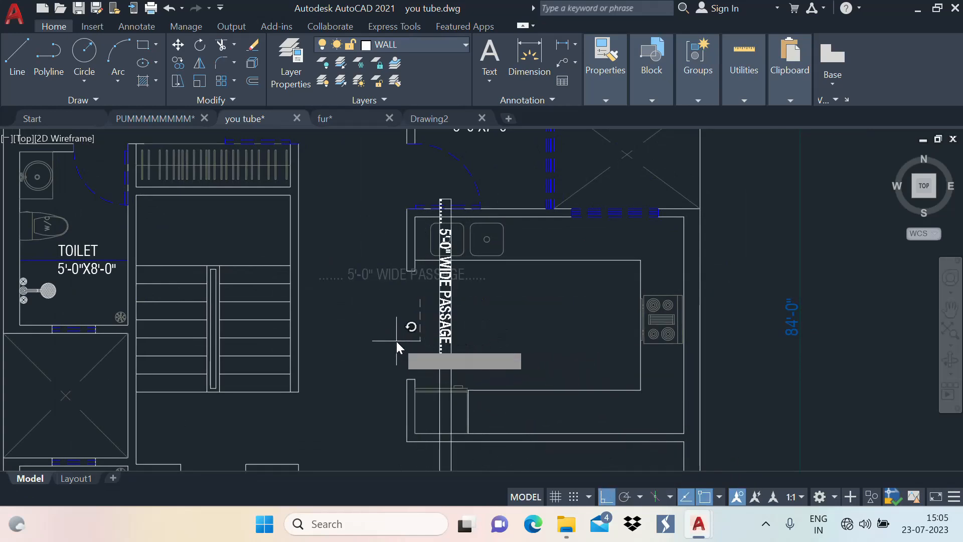
{"action": "left_click", "coordinate": [402, 334]}
Step: Move the rotated passage label out of the kitchen into the passage beside the staircase
{"action": "left_click", "coordinate": [453, 314]}
{"action": "left_click", "coordinate": [400, 315]}
{"action": "middle_click_drag", "start_coordinate": [494, 300], "coordinate": [515, 252]}
{"action": "type", "text": "m"}
{"action": "key", "text": "Return"}
{"action": "left_click", "coordinate": [555, 259]}
{"action": "left_click", "coordinate": [462, 269]}
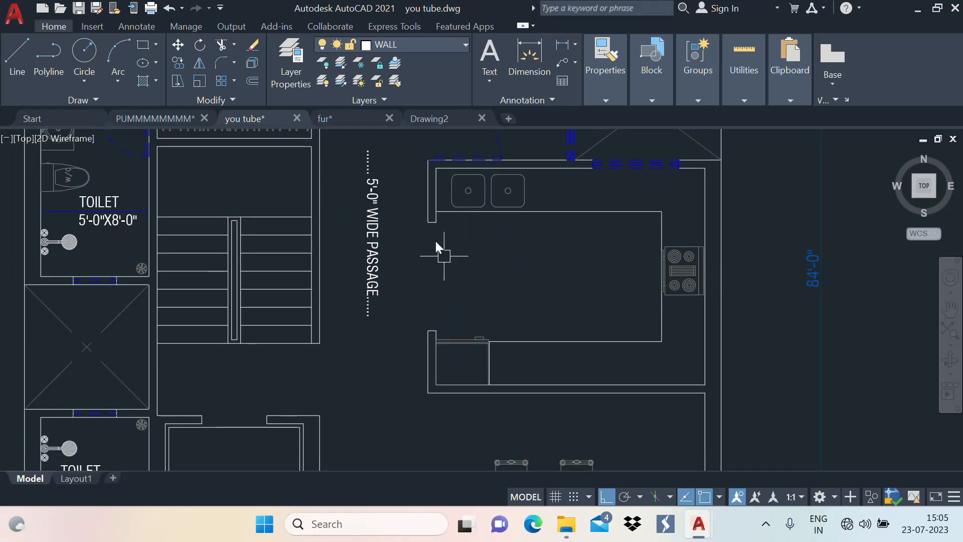
Step: Copy the STORE/PUJA label straight down into the middle of the kitchen
{"action": "scroll", "coordinate": [438, 246], "scroll_direction": "down", "scroll_amount": 4}
{"action": "scroll", "coordinate": [420, 321], "scroll_direction": "up", "scroll_amount": 5}
{"action": "scroll", "coordinate": [427, 311], "scroll_direction": "down", "scroll_amount": 2}
{"action": "middle_click_drag", "start_coordinate": [427, 311], "coordinate": [448, 226]}
{"action": "scroll", "coordinate": [447, 226], "scroll_direction": "down", "scroll_amount": 3}
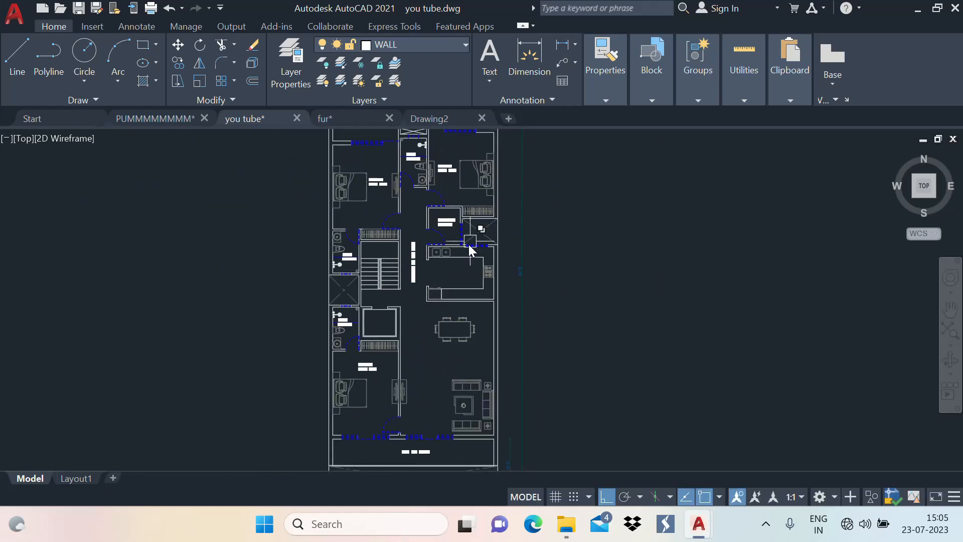
{"action": "scroll", "coordinate": [437, 256], "scroll_direction": "up", "scroll_amount": 4}
{"action": "middle_click_drag", "start_coordinate": [433, 251], "coordinate": [383, 351]}
{"action": "left_click", "coordinate": [414, 224]}
{"action": "left_click", "coordinate": [387, 240]}
{"action": "key", "text": "Return"}
{"action": "left_click", "coordinate": [412, 233]}
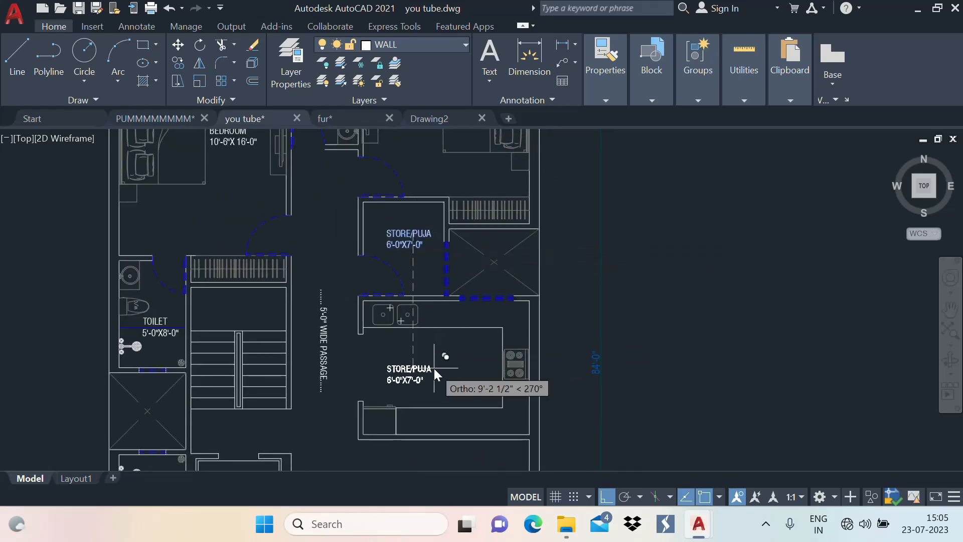
{"action": "scroll", "coordinate": [435, 367], "scroll_direction": "up", "scroll_amount": 2}
{"action": "left_click", "coordinate": [429, 347]}
Step: Measure the kitchen's inside width with the Dimension tool, without placing the dimension
{"action": "scroll", "coordinate": [490, 285], "scroll_direction": "down", "scroll_amount": 5}
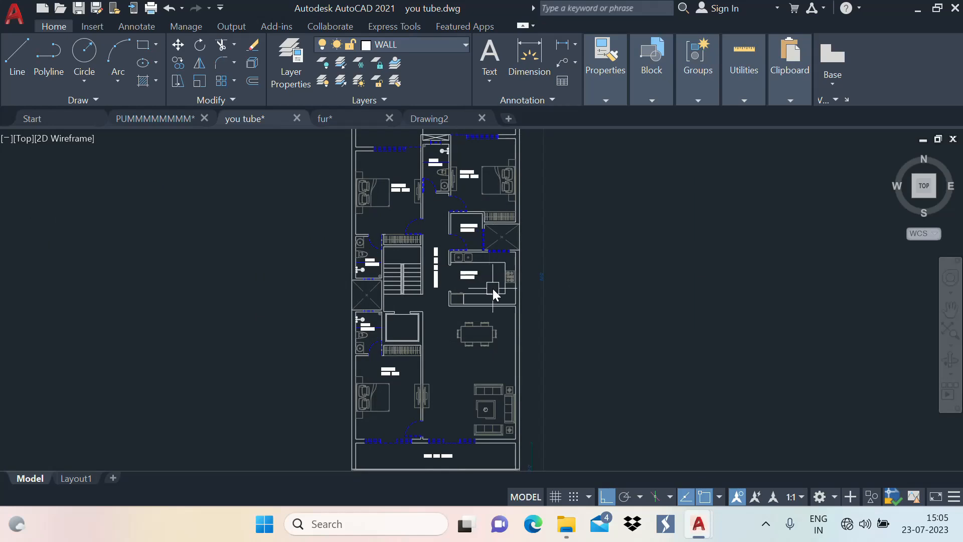
{"action": "scroll", "coordinate": [491, 287], "scroll_direction": "up", "scroll_amount": 3}
{"action": "middle_click_drag", "start_coordinate": [463, 286], "coordinate": [486, 335]}
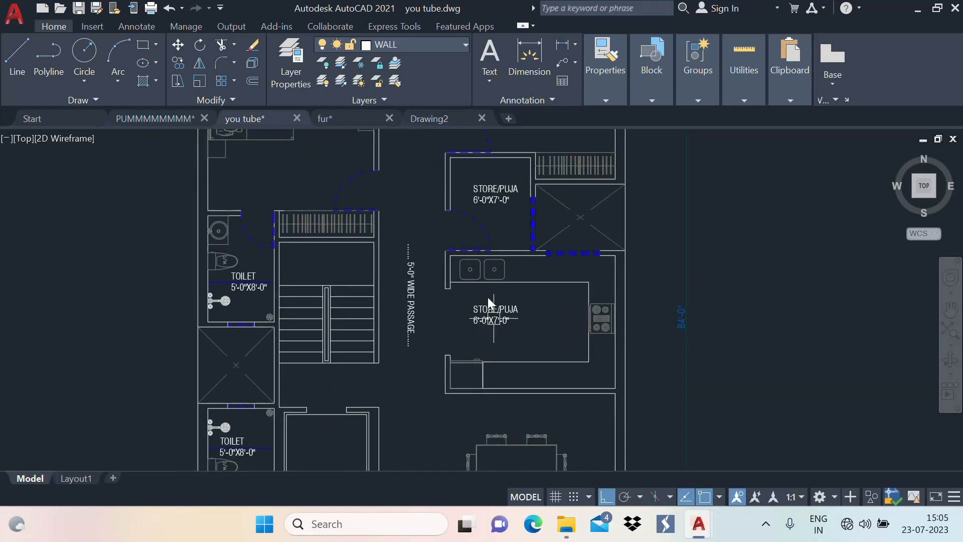
{"action": "left_click", "coordinate": [529, 55]}
{"action": "scroll", "coordinate": [486, 261], "scroll_direction": "up", "scroll_amount": 2}
{"action": "left_click", "coordinate": [425, 248]}
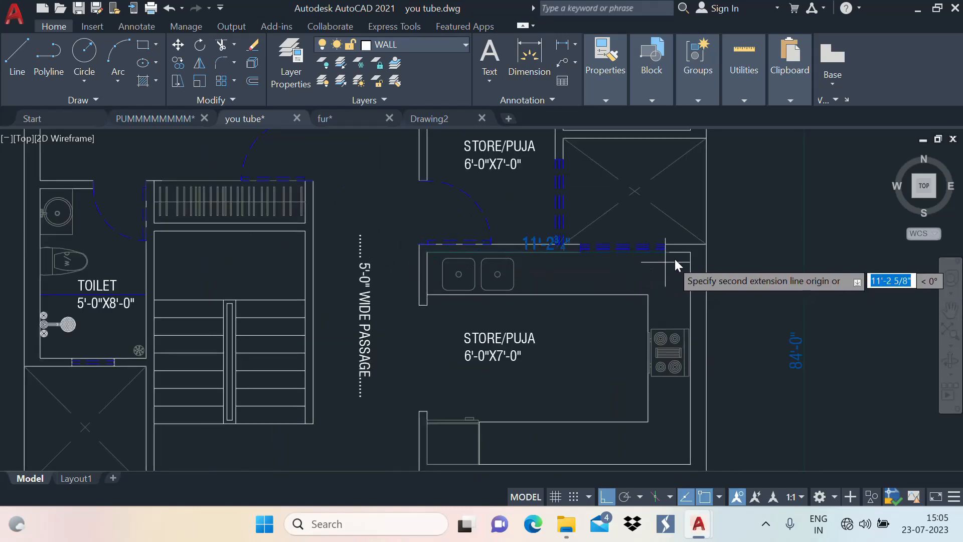
{"action": "left_click", "coordinate": [692, 252]}
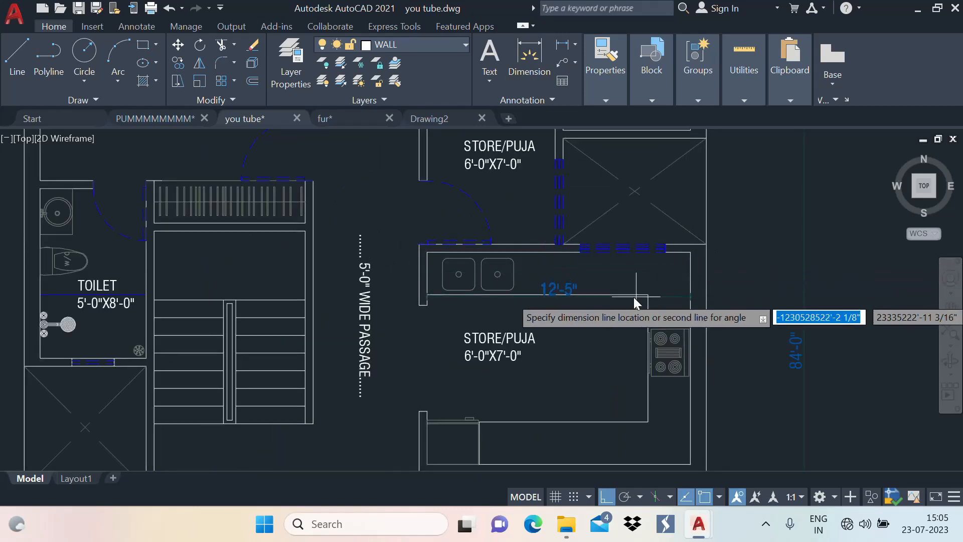
{"action": "scroll", "coordinate": [609, 246], "scroll_direction": "down", "scroll_amount": 2}
{"action": "key", "text": "Escape"}
{"action": "scroll", "coordinate": [546, 315], "scroll_direction": "up", "scroll_amount": 4}
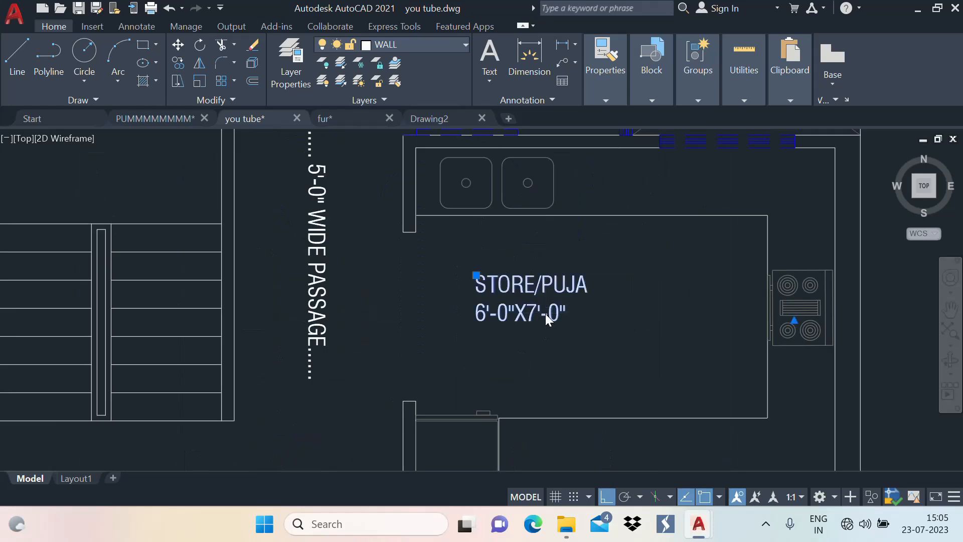
Step: Change the name line of the copied label in the kitchen to KITCHEN, keeping the size on its own line
{"action": "double_click", "coordinate": [546, 315]}
{"action": "left_click_drag", "start_coordinate": [607, 278], "coordinate": [409, 294]}
{"action": "type", "text": "KITCHEN6'-0\"X7'-0"}
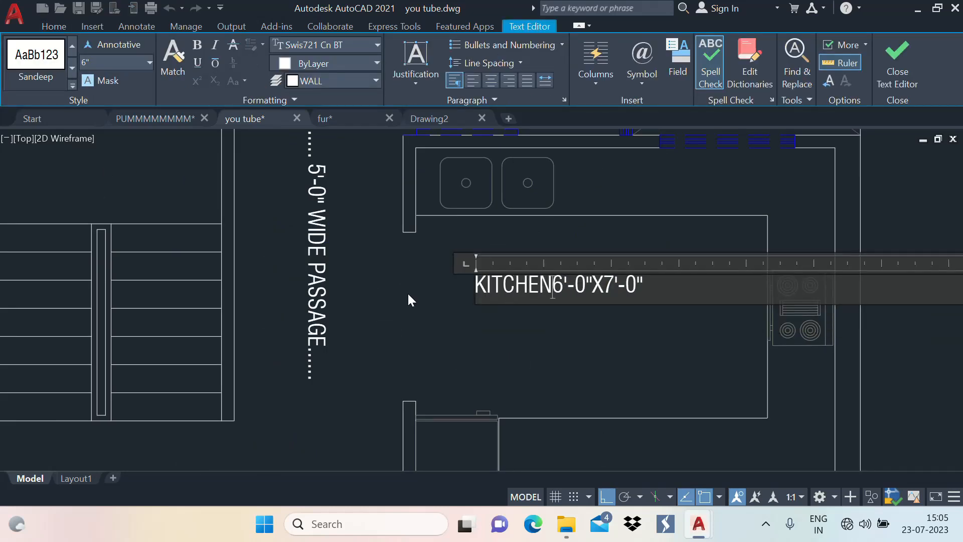
{"action": "key", "text": "Return"}
{"action": "left_click", "coordinate": [588, 321]}
{"action": "left_click_drag", "start_coordinate": [588, 321], "coordinate": [445, 309]}
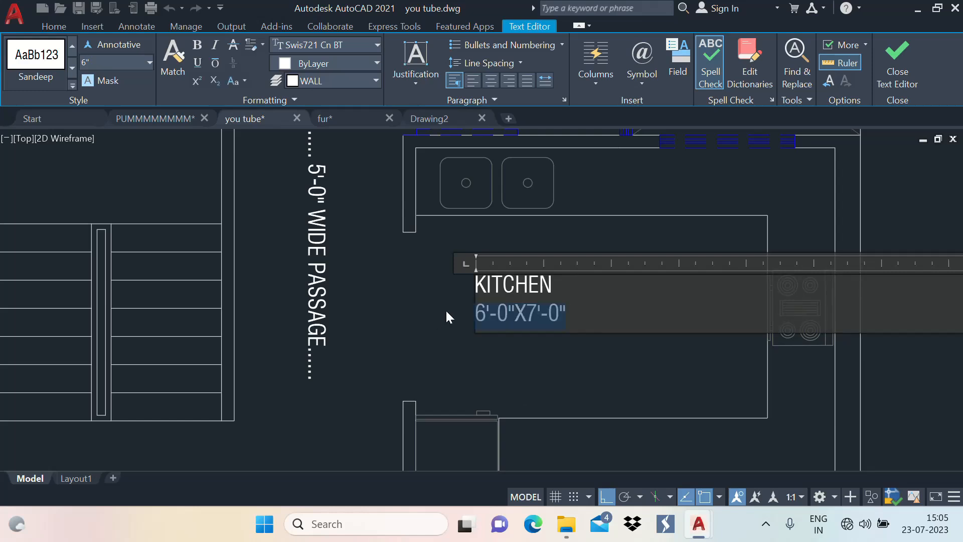
{"action": "left_click", "coordinate": [446, 309]}
Step: Measure the kitchen's inside length along its outer wall with the Dimension tool, without placing the dimension
{"action": "scroll", "coordinate": [547, 211], "scroll_direction": "down", "scroll_amount": 2}
{"action": "left_click", "coordinate": [527, 56]}
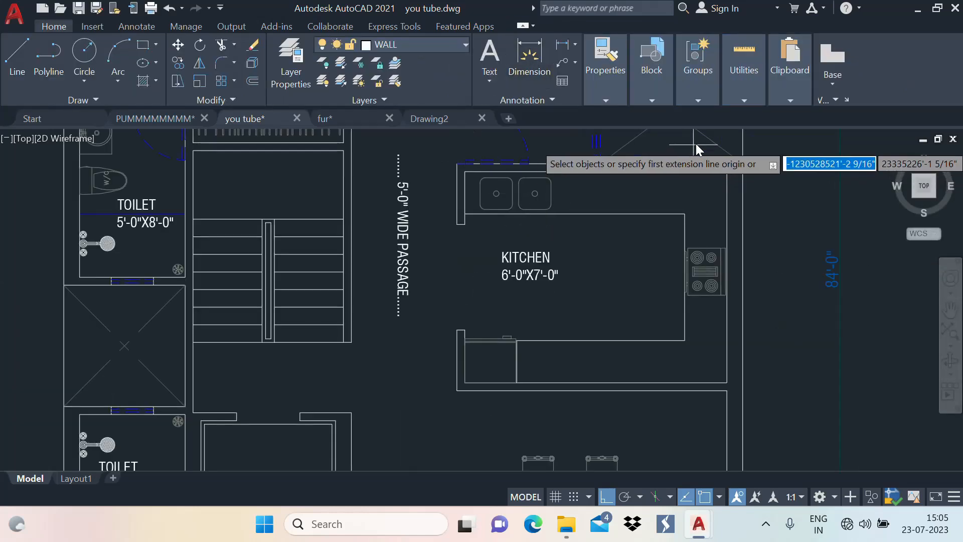
{"action": "left_click", "coordinate": [727, 171]}
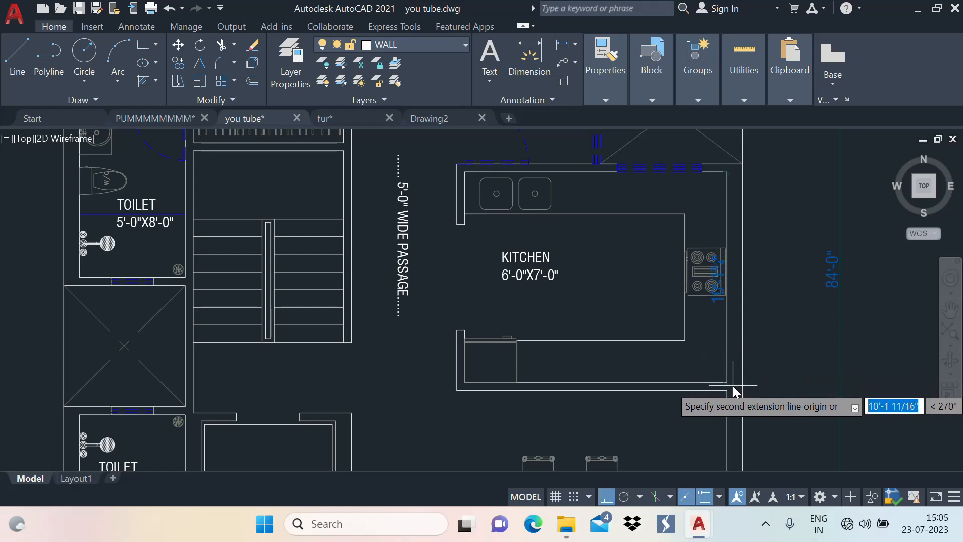
{"action": "key", "text": "Escape"}
Step: Change the size line of the KITCHEN label to 12'-6"X10'-0"
{"action": "double_click", "coordinate": [538, 283]}
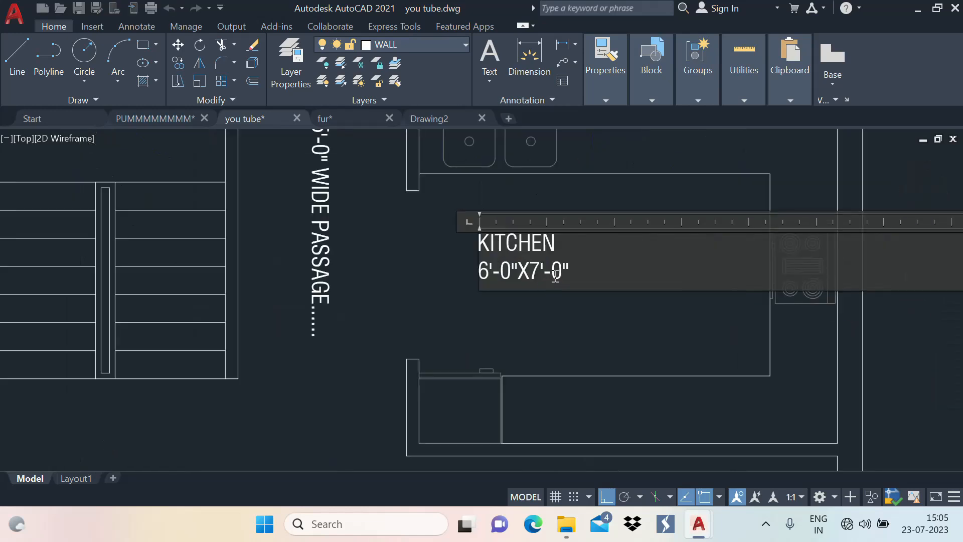
{"action": "type", "text": "12"}
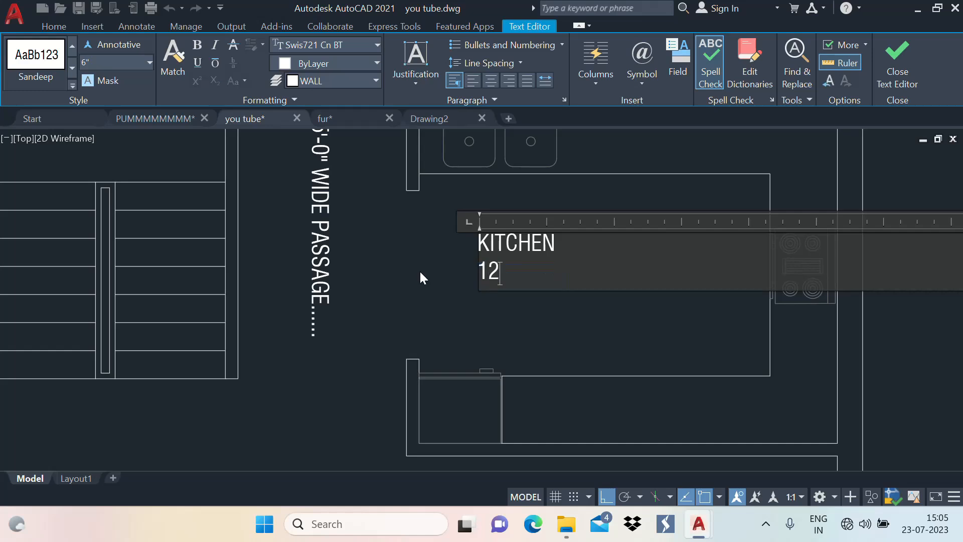
{"action": "type", "text": "'-6\"X10'-"}
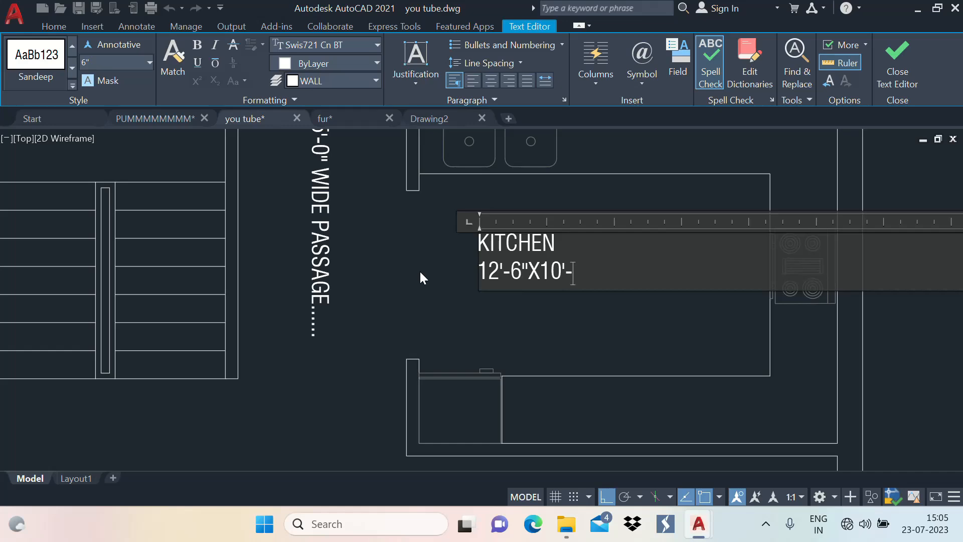
{"action": "type", "text": "0\""}
{"action": "left_click", "coordinate": [507, 329]}
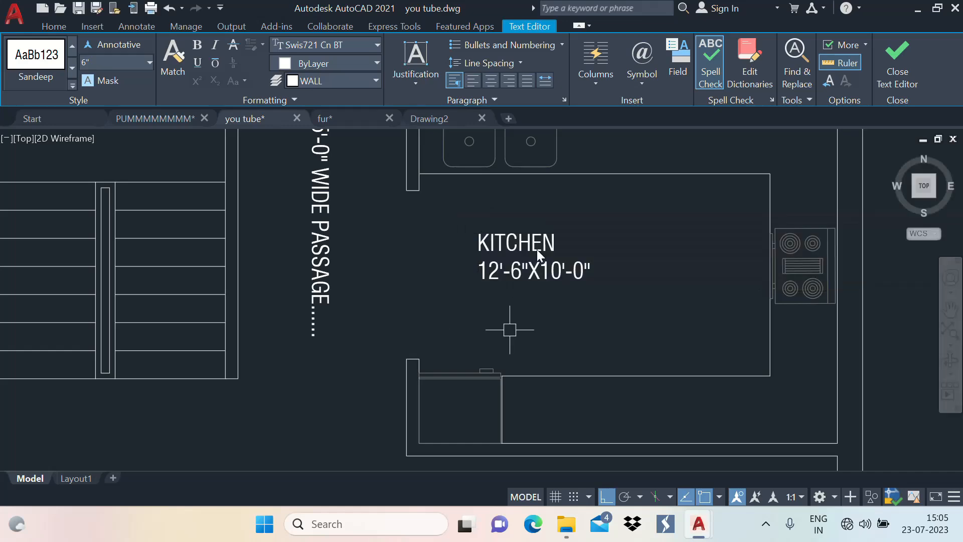
Step: Copy the KITCHEN label into the open hall between the dining table and the sofa set
{"action": "scroll", "coordinate": [574, 236], "scroll_direction": "down", "scroll_amount": 8}
{"action": "scroll", "coordinate": [548, 290], "scroll_direction": "up", "scroll_amount": 2}
{"action": "scroll", "coordinate": [549, 291], "scroll_direction": "up", "scroll_amount": 2}
{"action": "middle_click_drag", "start_coordinate": [548, 291], "coordinate": [522, 242]}
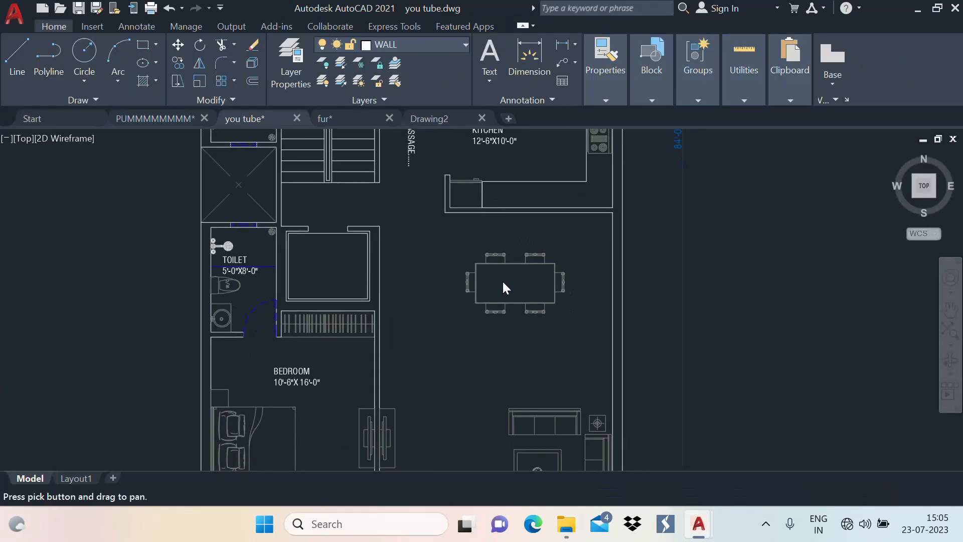
{"action": "scroll", "coordinate": [501, 280], "scroll_direction": "down", "scroll_amount": 4}
{"action": "scroll", "coordinate": [458, 247], "scroll_direction": "up", "scroll_amount": 2}
{"action": "middle_click_drag", "start_coordinate": [457, 246], "coordinate": [434, 335]}
{"action": "type", "text": "co"}
{"action": "key", "text": "Return"}
{"action": "left_click", "coordinate": [495, 287]}
{"action": "key", "text": "Return"}
{"action": "left_click", "coordinate": [494, 295]}
{"action": "scroll", "coordinate": [492, 232], "scroll_direction": "down", "scroll_amount": 4}
{"action": "scroll", "coordinate": [489, 321], "scroll_direction": "up", "scroll_amount": 6}
{"action": "key", "text": "Escape"}
Step: Change the name line of the copied label in the hall to DRAWING/DINING, keeping the size on its own line
{"action": "double_click", "coordinate": [509, 279]}
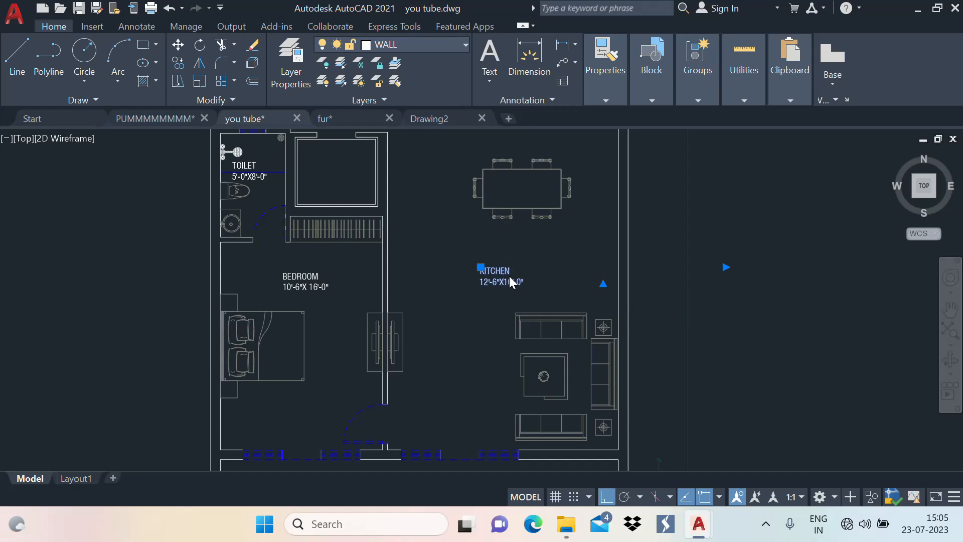
{"action": "scroll", "coordinate": [475, 271], "scroll_direction": "up", "scroll_amount": 6}
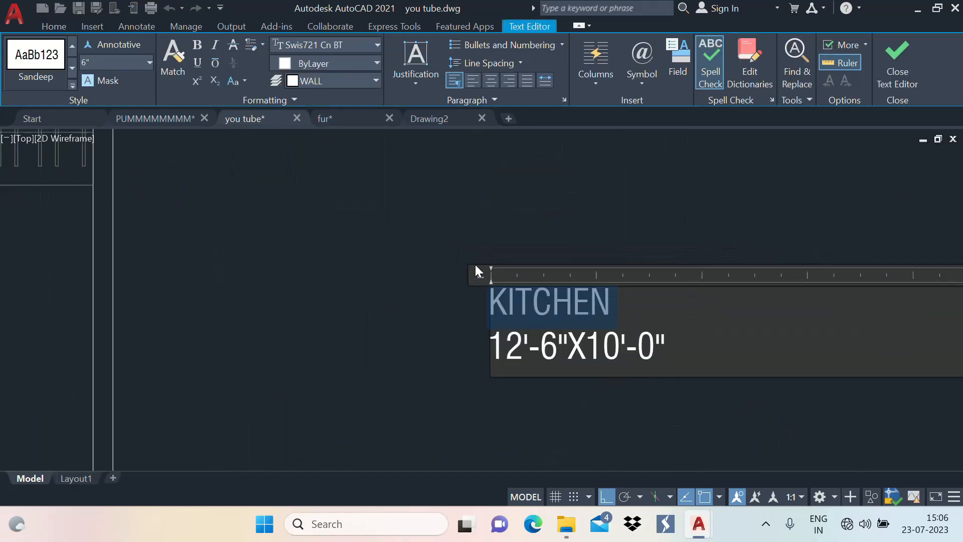
{"action": "type", "text": "DRAWIN"}
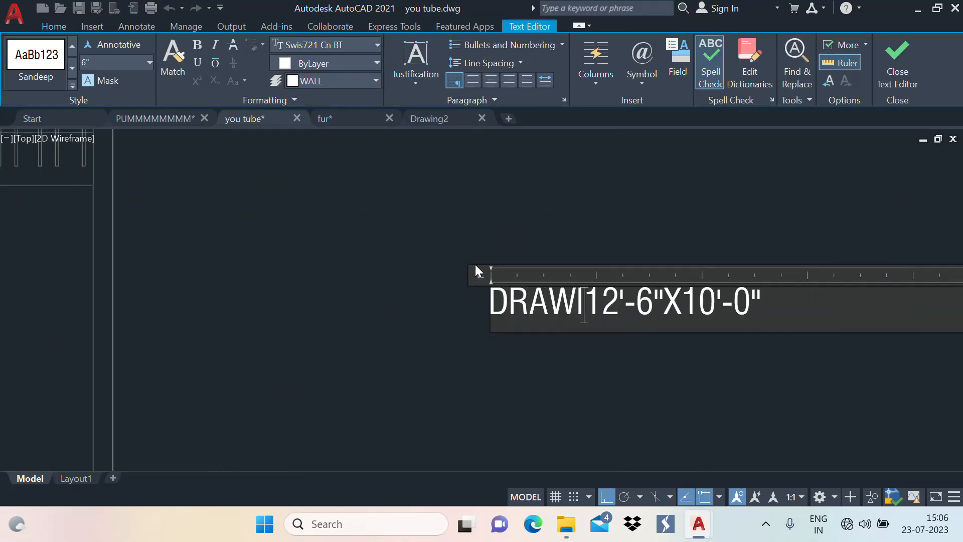
{"action": "type", "text": "G/"}
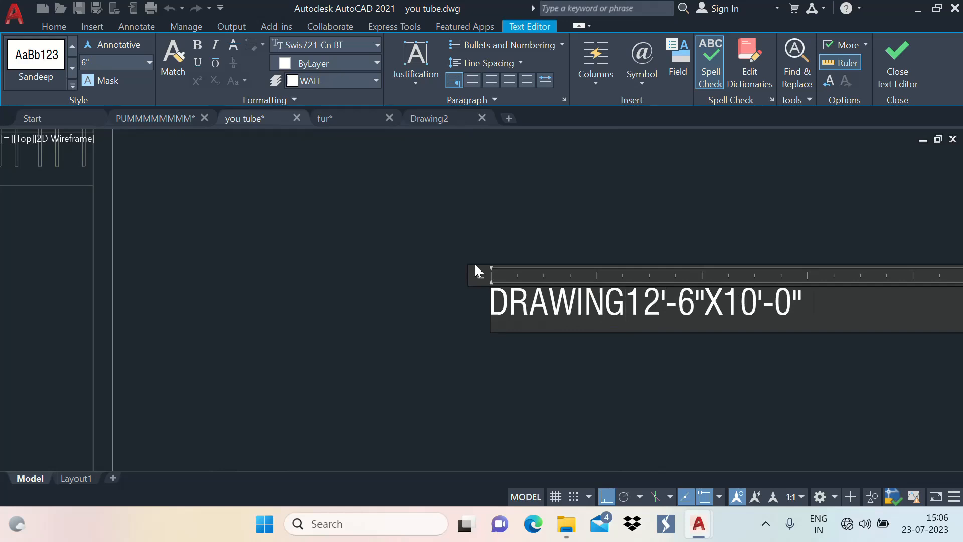
{"action": "type", "text": "DO"}
{"action": "key", "text": "BackSpace"}
{"action": "type", "text": "ININ"}
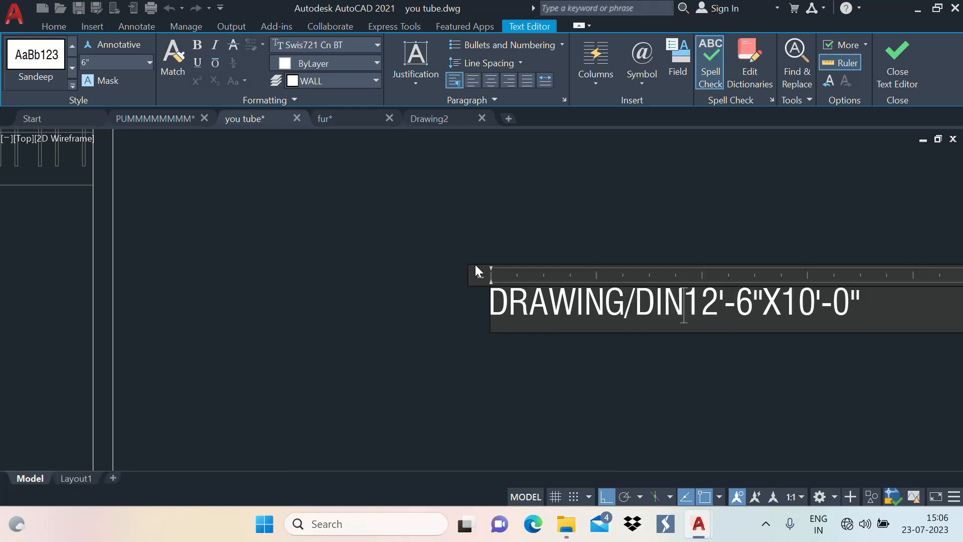
{"action": "type", "text": "G"}
{"action": "key", "text": "Return"}
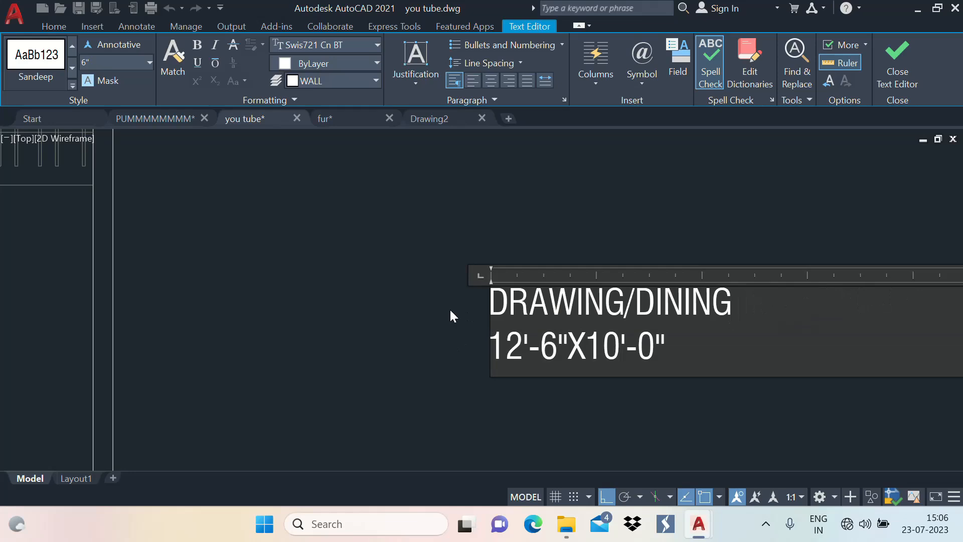
{"action": "scroll", "coordinate": [479, 239], "scroll_direction": "down", "scroll_amount": 5}
{"action": "scroll", "coordinate": [479, 239], "scroll_direction": "down", "scroll_amount": 2}
{"action": "left_click", "coordinate": [428, 290]}
Step: Measure the drawing/dining hall's length along the outer wall with the Dimension tool, without placing the dimension
{"action": "scroll", "coordinate": [500, 201], "scroll_direction": "up", "scroll_amount": 2}
{"action": "middle_click_drag", "start_coordinate": [500, 202], "coordinate": [467, 230]}
{"action": "scroll", "coordinate": [477, 206], "scroll_direction": "down", "scroll_amount": 2}
{"action": "left_click", "coordinate": [530, 63]}
{"action": "scroll", "coordinate": [495, 221], "scroll_direction": "up", "scroll_amount": 2}
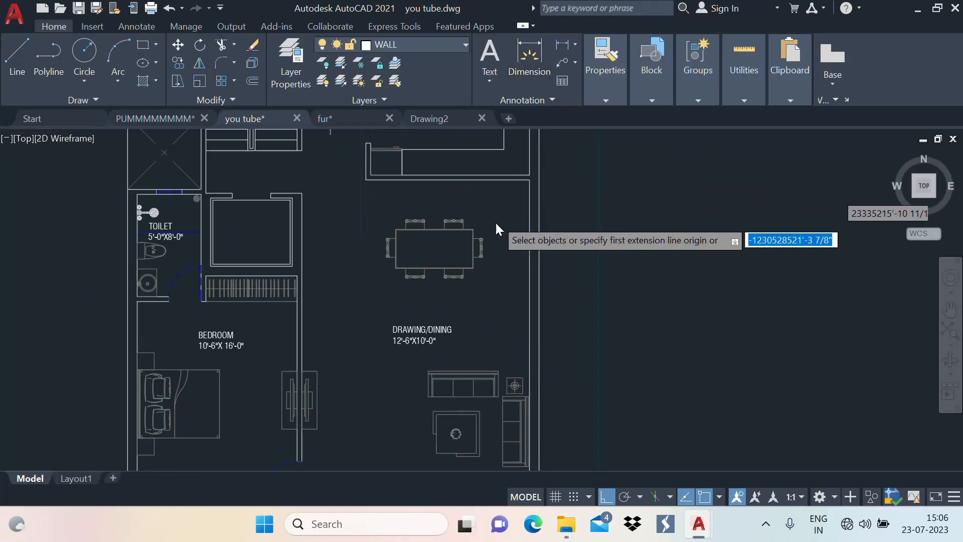
{"action": "left_click", "coordinate": [529, 180]}
{"action": "scroll", "coordinate": [530, 182], "scroll_direction": "down", "scroll_amount": 3}
{"action": "scroll", "coordinate": [555, 405], "scroll_direction": "up", "scroll_amount": 4}
{"action": "left_click", "coordinate": [552, 417]}
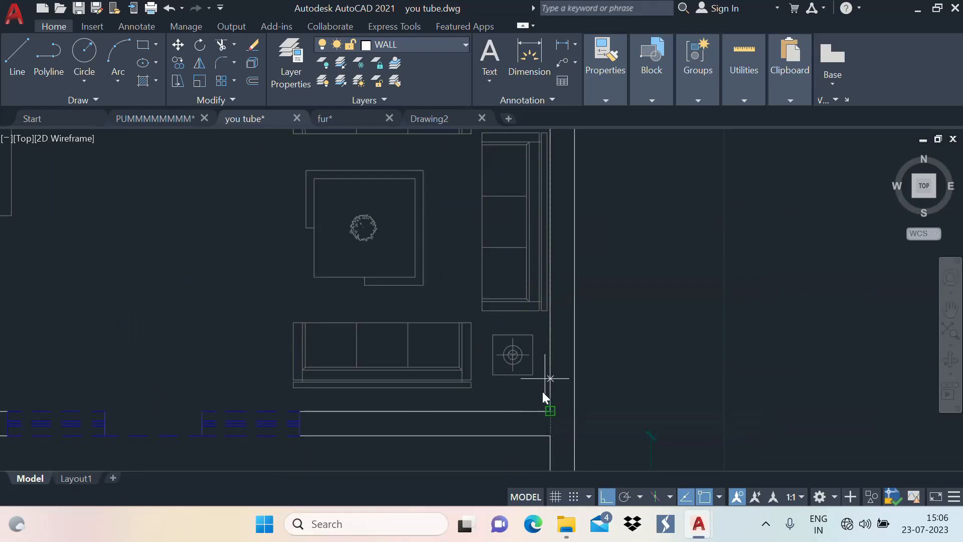
{"action": "scroll", "coordinate": [543, 391], "scroll_direction": "down", "scroll_amount": 3}
{"action": "scroll", "coordinate": [520, 225], "scroll_direction": "up", "scroll_amount": 4}
{"action": "key", "text": "Escape"}
{"action": "key", "text": "Escape"}
{"action": "scroll", "coordinate": [534, 294], "scroll_direction": "down", "scroll_amount": 6}
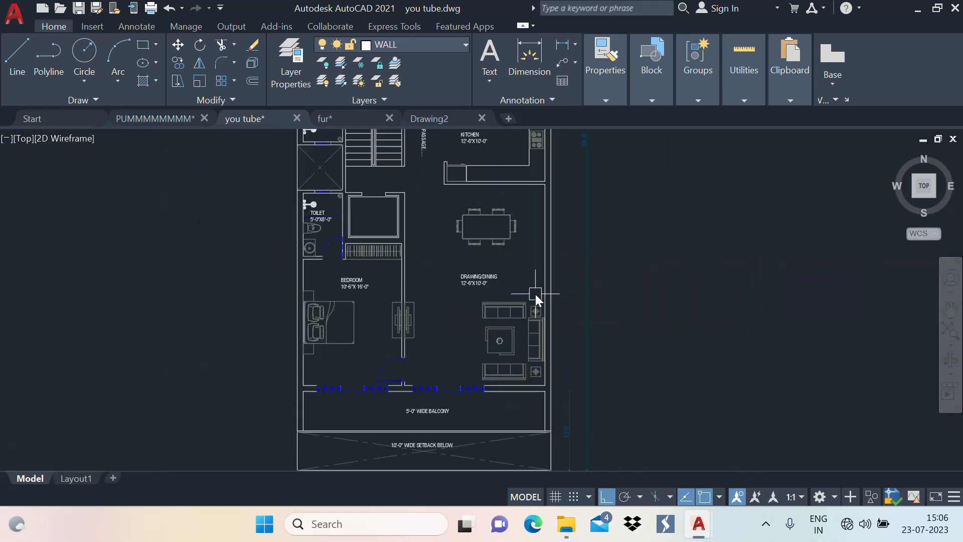
Step: Measure the drawing/dining hall's width from the outer wall to the lift-side wall, without placing the dimension
{"action": "scroll", "coordinate": [476, 173], "scroll_direction": "up", "scroll_amount": 4}
{"action": "key", "text": "Return"}
{"action": "left_click", "coordinate": [641, 173]}
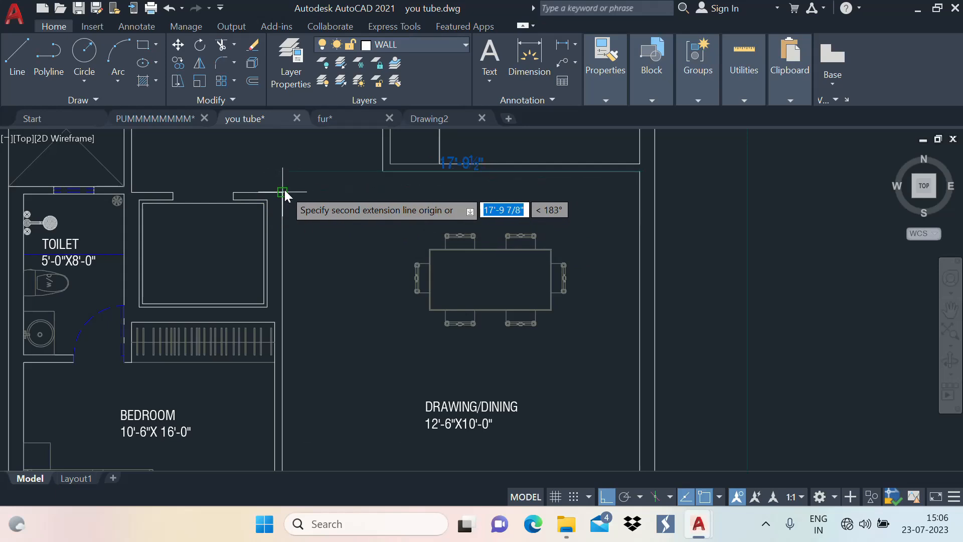
{"action": "key", "text": "Escape"}
Step: Change the size line of the DRAWING/DINING label to 17'-10"X25'-6"
{"action": "scroll", "coordinate": [464, 424], "scroll_direction": "up", "scroll_amount": 2}
{"action": "middle_click_drag", "start_coordinate": [464, 426], "coordinate": [450, 308]}
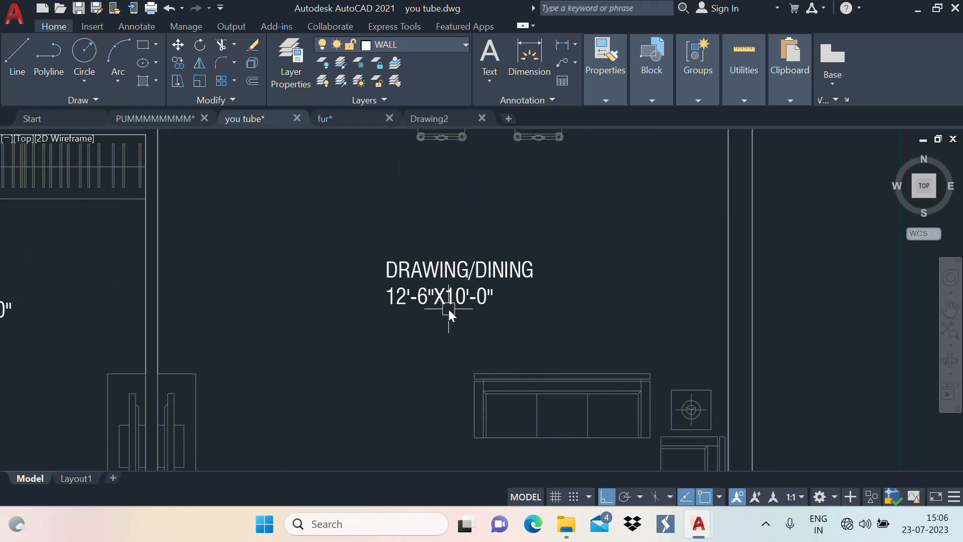
{"action": "double_click", "coordinate": [450, 299]}
{"action": "left_click_drag", "start_coordinate": [530, 301], "coordinate": [354, 291]}
{"action": "type", "text": "12"}
{"action": "key", "text": "BackSpace"}
{"action": "type", "text": "7'-10\"X25'6"}
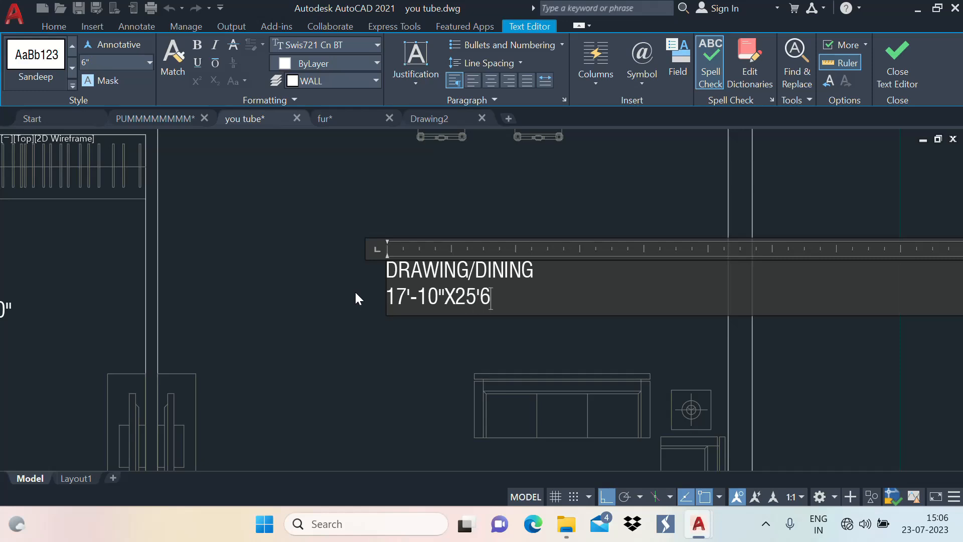
{"action": "key", "text": "BackSpace"}
{"action": "type", "text": "-6\""}
{"action": "left_click", "coordinate": [346, 290]}
Step: Copy the DRAWING/DINING label into the lift shaft and the lobby below the staircase, with Ortho turned off
{"action": "scroll", "coordinate": [527, 291], "scroll_direction": "down", "scroll_amount": 6}
{"action": "middle_click_drag", "start_coordinate": [525, 288], "coordinate": [505, 317]}
{"action": "mouse_move", "coordinate": [458, 366]}
{"action": "middle_mouse_down"}
{"action": "mouse_move", "coordinate": [457, 327]}
{"action": "mouse_move", "coordinate": [465, 329]}
{"action": "middle_mouse_up"}
{"action": "scroll", "coordinate": [460, 356], "scroll_direction": "down", "scroll_amount": 2}
{"action": "scroll", "coordinate": [486, 237], "scroll_direction": "up", "scroll_amount": 2}
{"action": "mouse_move", "coordinate": [486, 237]}
{"action": "middle_mouse_down"}
{"action": "mouse_move", "coordinate": [489, 289]}
{"action": "mouse_move", "coordinate": [479, 307]}
{"action": "middle_mouse_up"}
{"action": "middle_click_drag", "start_coordinate": [470, 408], "coordinate": [406, 427]}
{"action": "type", "text": "co"}
{"action": "key", "text": "space"}
{"action": "scroll", "coordinate": [400, 430], "scroll_direction": "up", "scroll_amount": 4}
{"action": "left_click", "coordinate": [409, 386]}
{"action": "key", "text": "space"}
{"action": "left_click", "coordinate": [394, 399]}
{"action": "scroll", "coordinate": [628, 338], "scroll_direction": "down", "scroll_amount": 4}
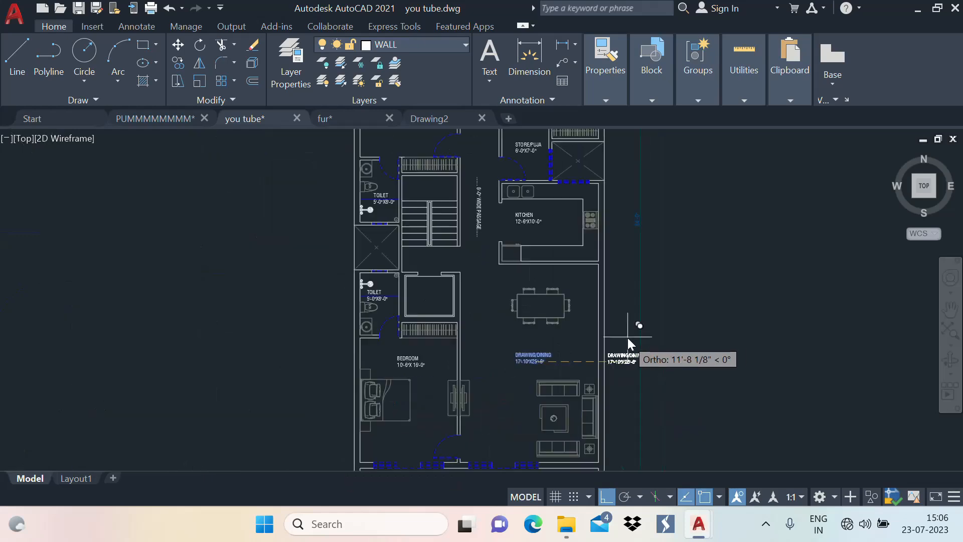
{"action": "left_click", "coordinate": [607, 497]}
{"action": "scroll", "coordinate": [435, 315], "scroll_direction": "up", "scroll_amount": 4}
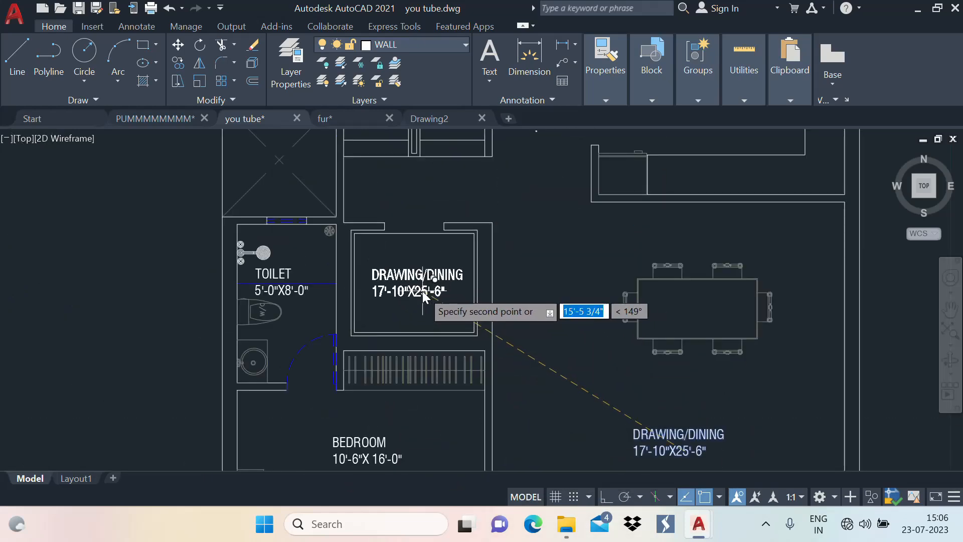
{"action": "scroll", "coordinate": [436, 301], "scroll_direction": "down", "scroll_amount": 4}
{"action": "scroll", "coordinate": [420, 263], "scroll_direction": "up", "scroll_amount": 4}
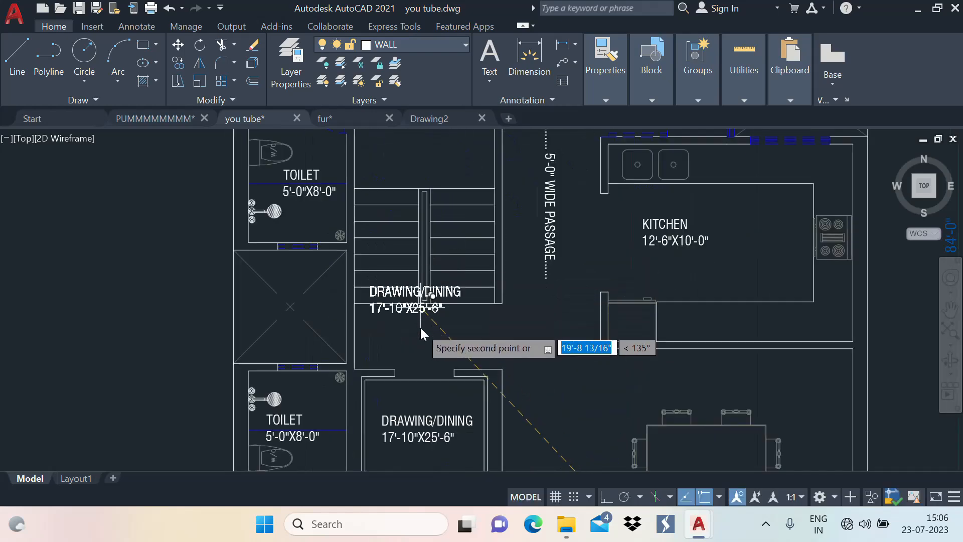
{"action": "left_click", "coordinate": [423, 292]}
{"action": "key", "text": "Escape"}
Step: Replace the copied label in the lift shaft with LIFT and the size line 6'-0"X5'-0"
{"action": "scroll", "coordinate": [494, 290], "scroll_direction": "down", "scroll_amount": 4}
{"action": "scroll", "coordinate": [477, 311], "scroll_direction": "down", "scroll_amount": 4}
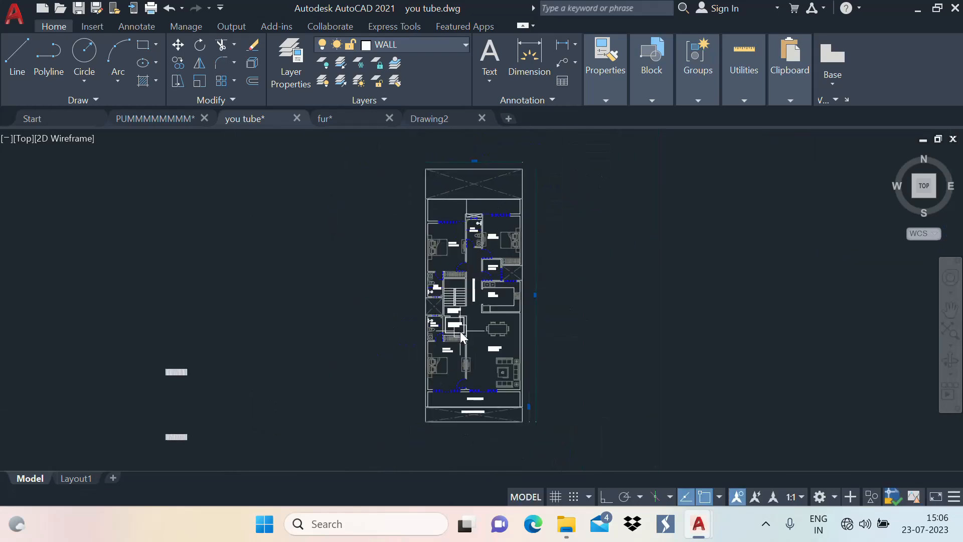
{"action": "scroll", "coordinate": [495, 280], "scroll_direction": "up", "scroll_amount": 5}
{"action": "scroll", "coordinate": [429, 258], "scroll_direction": "down", "scroll_amount": 2}
{"action": "scroll", "coordinate": [429, 258], "scroll_direction": "up", "scroll_amount": 3}
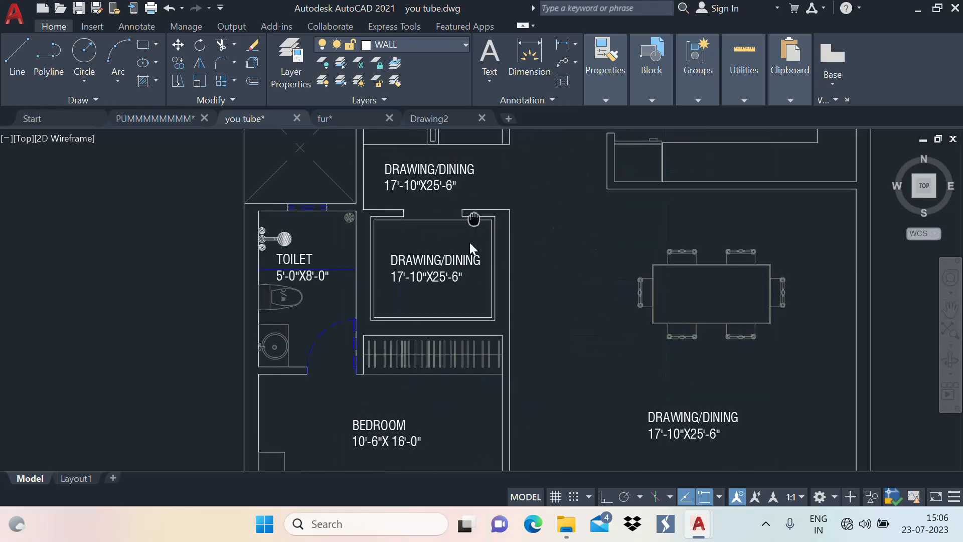
{"action": "scroll", "coordinate": [469, 243], "scroll_direction": "down", "scroll_amount": 1}
{"action": "double_click", "coordinate": [450, 307]}
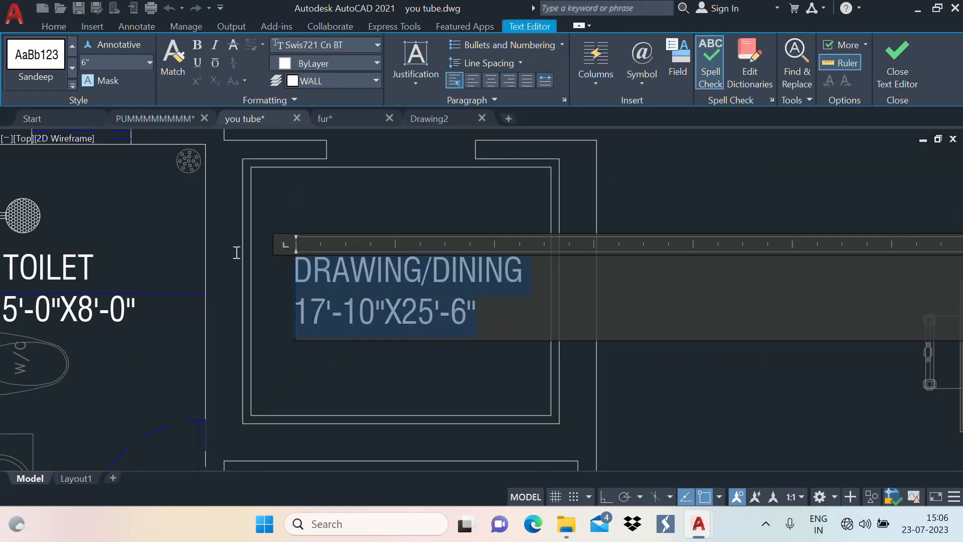
{"action": "type", "text": "LIFT"}
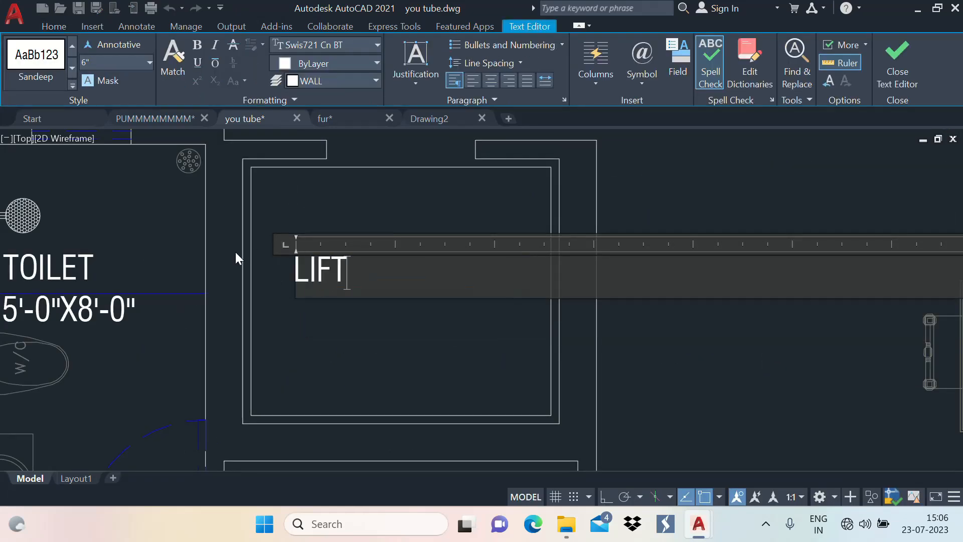
{"action": "key", "text": "Return"}
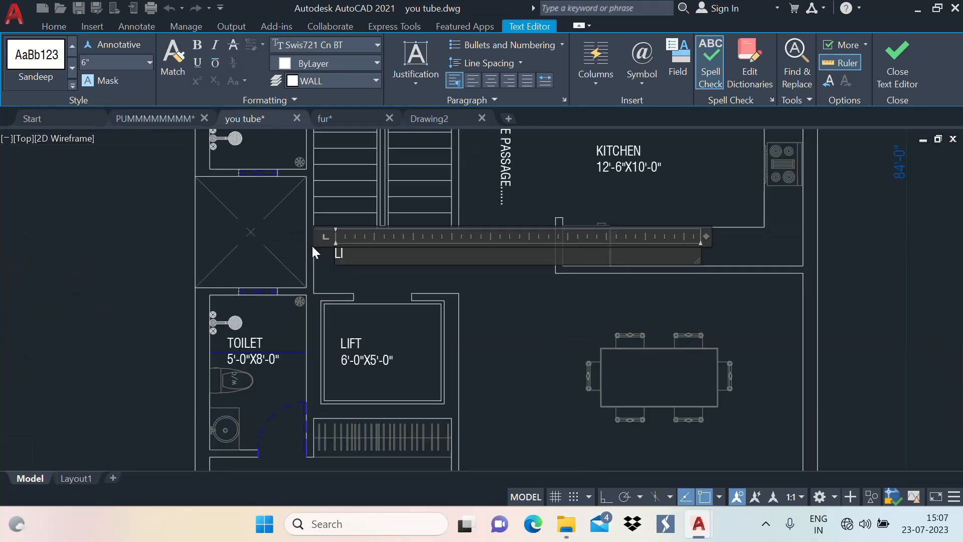
Step: Replace the copied label between the staircase and lift with LIFT/STAIRCASE on one line and LOBBY below it
{"action": "type", "text": "FT/STAIR"}
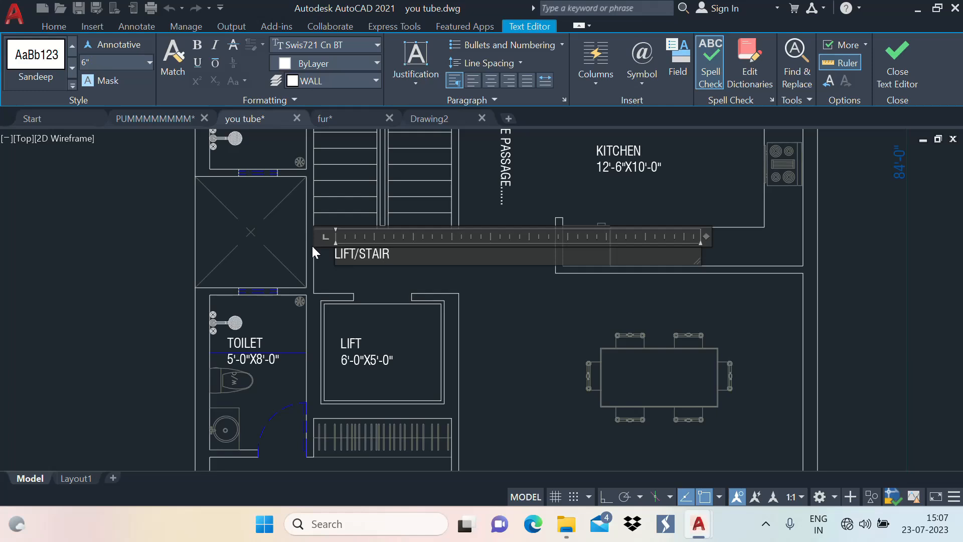
{"action": "type", "text": "CASE"}
{"action": "key", "text": "Return"}
{"action": "type", "text": "LOBBY"}
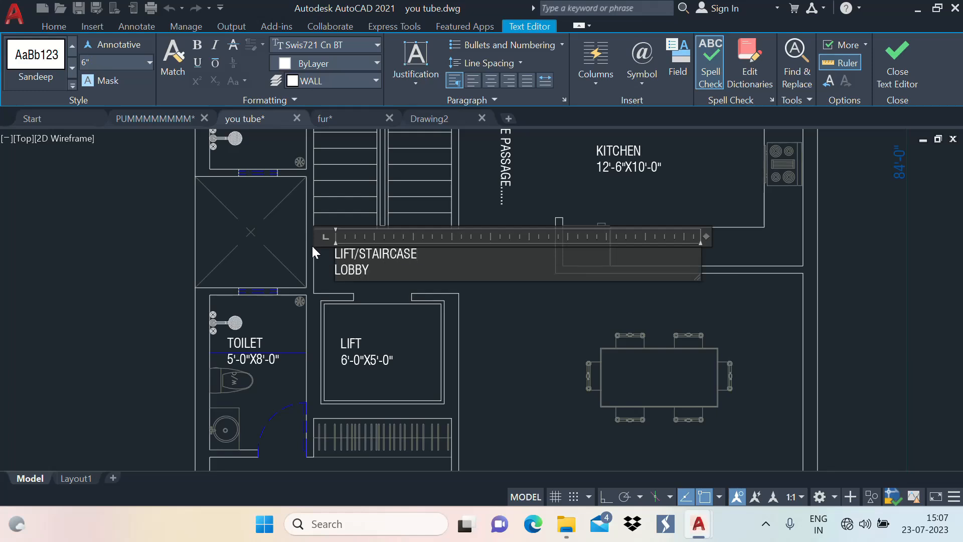
{"action": "left_click", "coordinate": [486, 318]}
Step: Look over the whole floor plan, checking the room labels, the rear open area, the balcony and the front setback
{"action": "scroll", "coordinate": [423, 249], "scroll_direction": "down", "scroll_amount": 4}
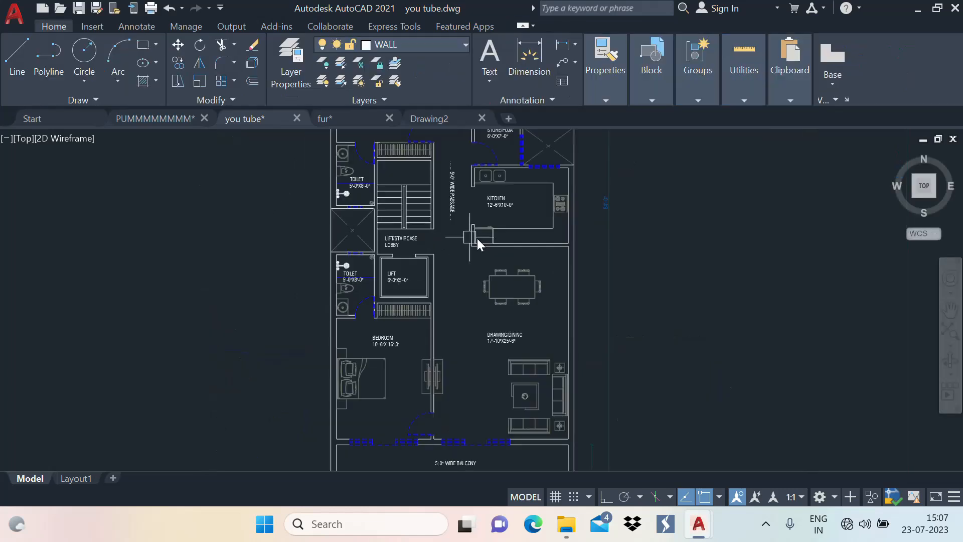
{"action": "middle_click_drag", "start_coordinate": [477, 238], "coordinate": [397, 288]}
{"action": "scroll", "coordinate": [369, 285], "scroll_direction": "down", "scroll_amount": 4}
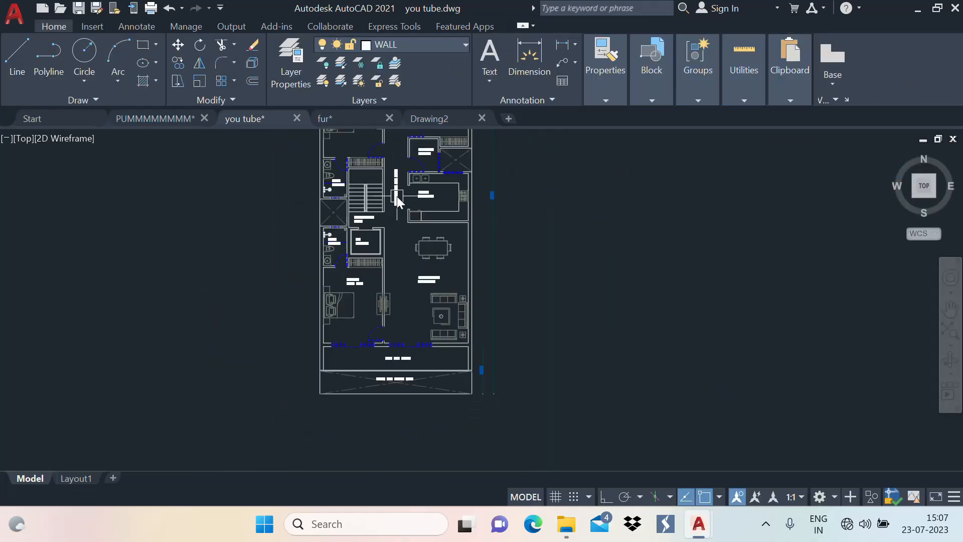
{"action": "middle_click_drag", "start_coordinate": [369, 273], "coordinate": [404, 271]}
{"action": "middle_click_drag", "start_coordinate": [467, 248], "coordinate": [420, 356]}
{"action": "middle_click_drag", "start_coordinate": [400, 293], "coordinate": [432, 219]}
{"action": "scroll", "coordinate": [436, 367], "scroll_direction": "up", "scroll_amount": 2}
{"action": "middle_click_drag", "start_coordinate": [436, 367], "coordinate": [421, 305]}
{"action": "scroll", "coordinate": [459, 297], "scroll_direction": "down", "scroll_amount": 2}
{"action": "middle_click_drag", "start_coordinate": [470, 231], "coordinate": [442, 327]}
{"action": "scroll", "coordinate": [448, 238], "scroll_direction": "up", "scroll_amount": 2}
{"action": "middle_click_drag", "start_coordinate": [447, 235], "coordinate": [462, 199]}
{"action": "scroll", "coordinate": [461, 200], "scroll_direction": "up", "scroll_amount": 2}
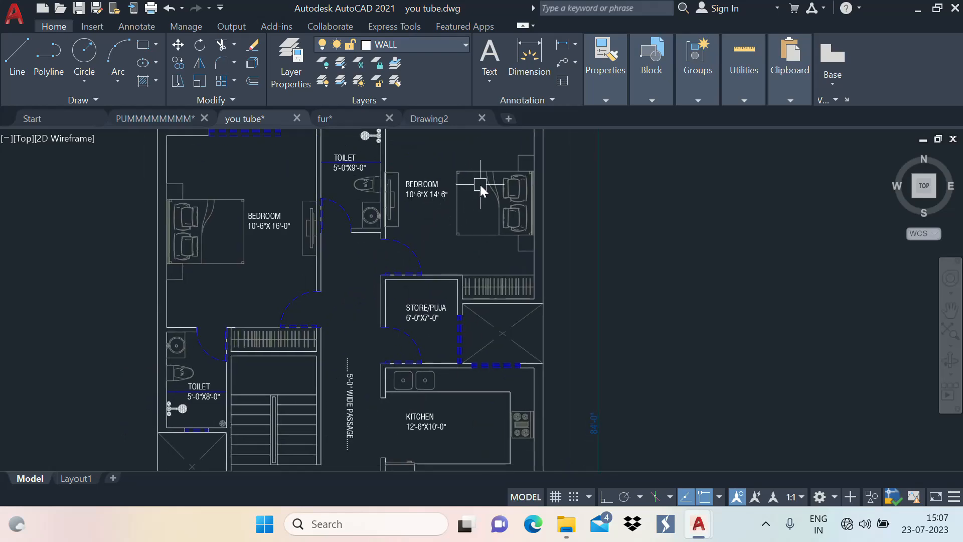
{"action": "scroll", "coordinate": [480, 185], "scroll_direction": "down", "scroll_amount": 3}
{"action": "middle_click_drag", "start_coordinate": [416, 241], "coordinate": [458, 365]}
{"action": "scroll", "coordinate": [371, 274], "scroll_direction": "up", "scroll_amount": 5}
{"action": "middle_click_drag", "start_coordinate": [475, 301], "coordinate": [455, 180]}
{"action": "scroll", "coordinate": [466, 231], "scroll_direction": "down", "scroll_amount": 2}
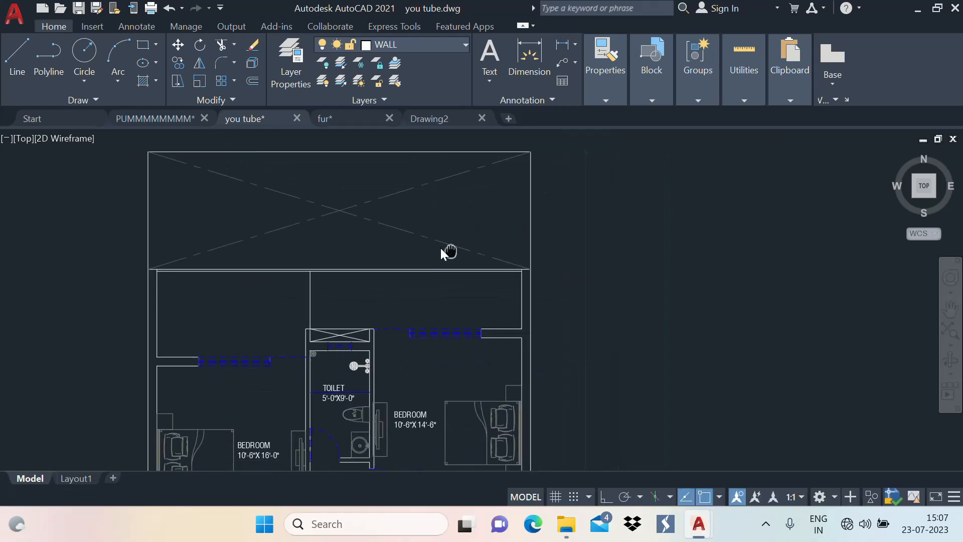
{"action": "scroll", "coordinate": [524, 331], "scroll_direction": "down", "scroll_amount": 4}
{"action": "middle_click_drag", "start_coordinate": [524, 345], "coordinate": [474, 224]}
{"action": "scroll", "coordinate": [473, 282], "scroll_direction": "up", "scroll_amount": 6}
{"action": "middle_click_drag", "start_coordinate": [468, 304], "coordinate": [484, 221]}
{"action": "scroll", "coordinate": [476, 255], "scroll_direction": "down", "scroll_amount": 2}
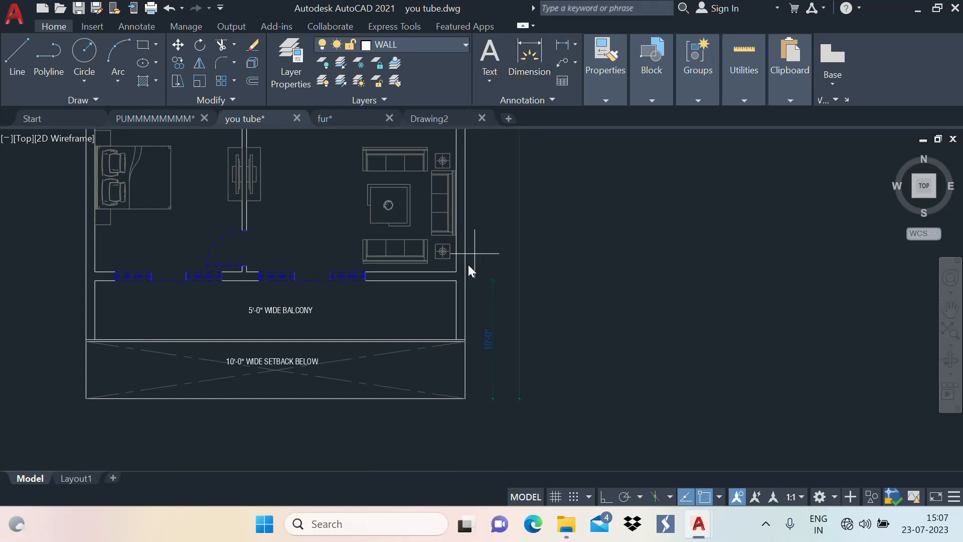
Step: Dimension the house depth from the balcony-side wall to the rear bedroom's outer wall, in line with the 10'-0" setback dimension
{"action": "scroll", "coordinate": [475, 259], "scroll_direction": "up", "scroll_amount": 4}
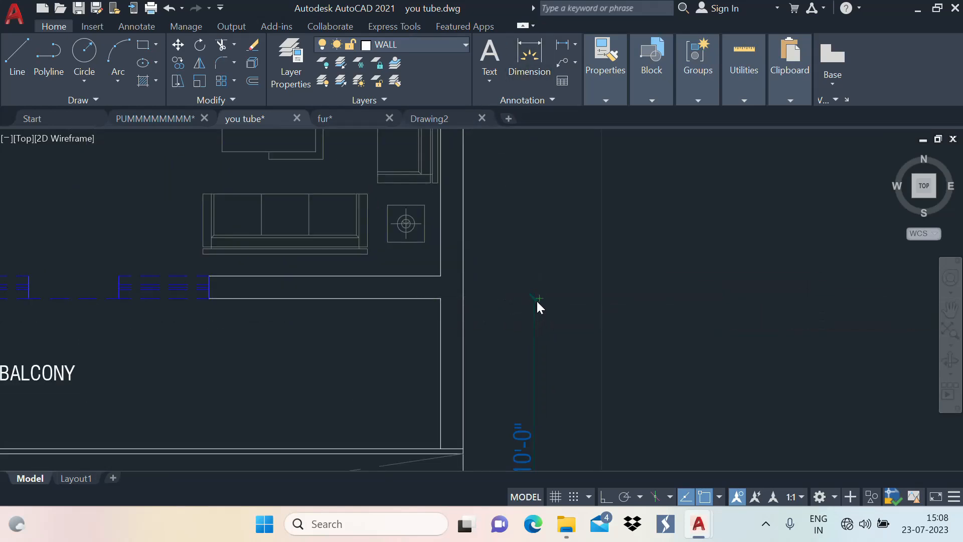
{"action": "left_click", "coordinate": [439, 297]}
{"action": "scroll", "coordinate": [459, 389], "scroll_direction": "down", "scroll_amount": 7}
{"action": "scroll", "coordinate": [417, 172], "scroll_direction": "up", "scroll_amount": 6}
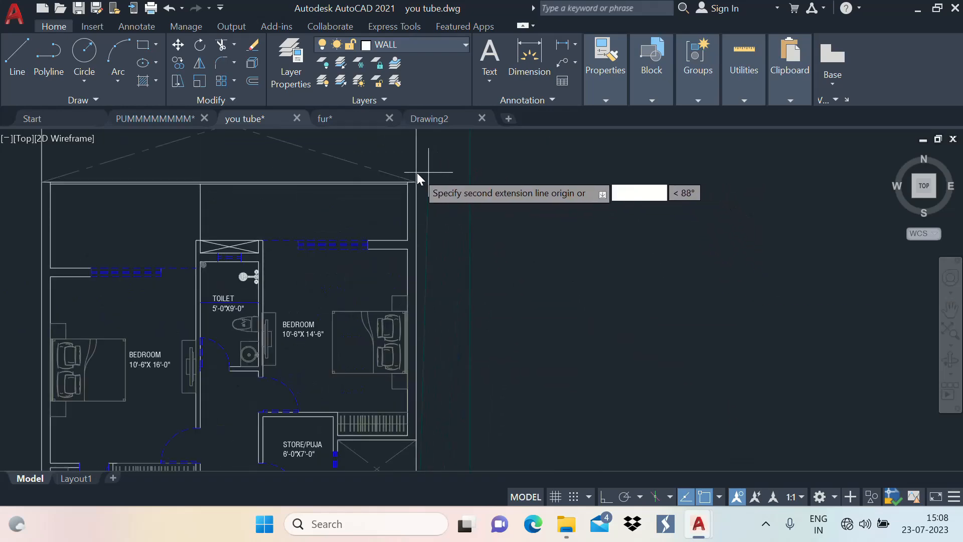
{"action": "scroll", "coordinate": [417, 173], "scroll_direction": "down", "scroll_amount": 4}
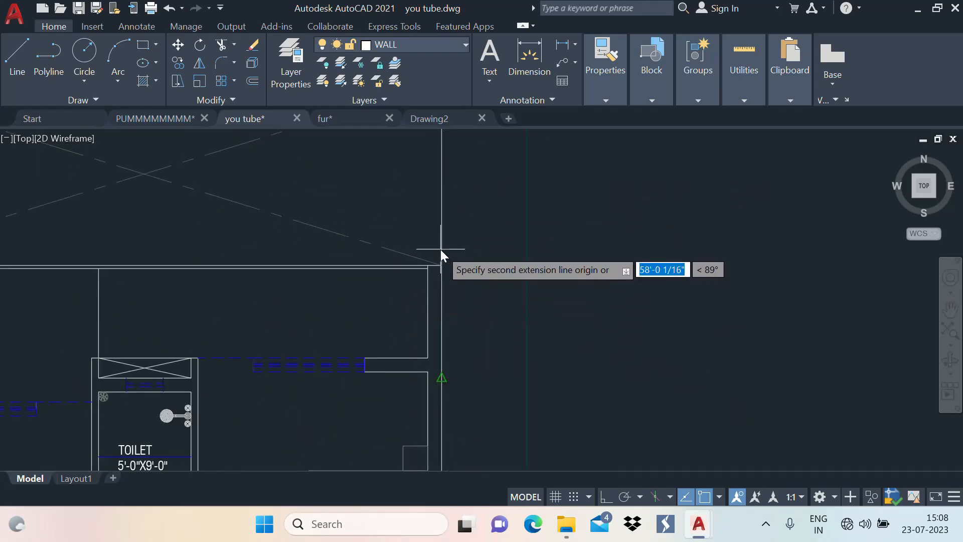
{"action": "scroll", "coordinate": [440, 250], "scroll_direction": "down", "scroll_amount": 2}
{"action": "left_click", "coordinate": [434, 270]}
{"action": "scroll", "coordinate": [434, 274], "scroll_direction": "down", "scroll_amount": 5}
{"action": "scroll", "coordinate": [450, 437], "scroll_direction": "up", "scroll_amount": 5}
{"action": "scroll", "coordinate": [450, 441], "scroll_direction": "up", "scroll_amount": 6}
{"action": "scroll", "coordinate": [462, 261], "scroll_direction": "up", "scroll_amount": 6}
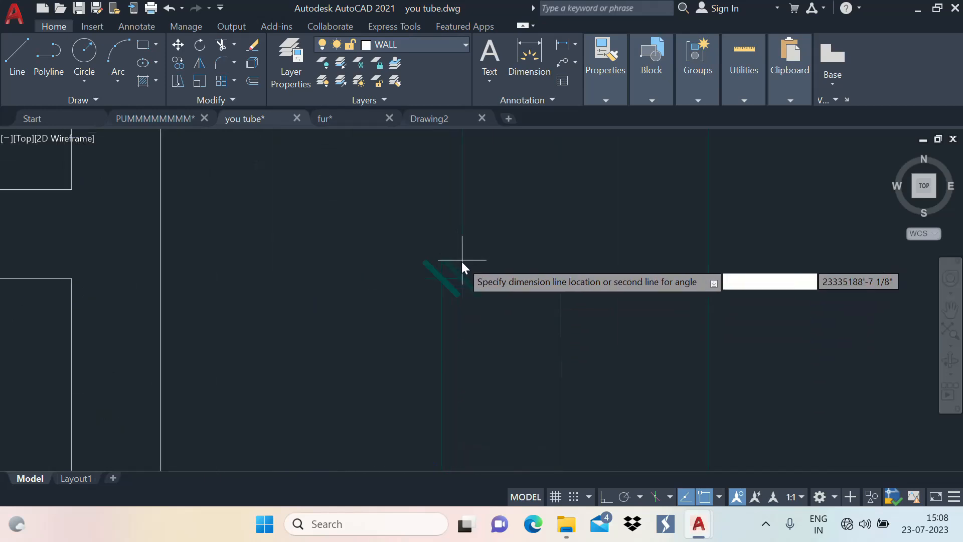
{"action": "left_click", "coordinate": [429, 288]}
Step: Dimension the rear depth from the bedroom's outer wall to the plot's rear edge with Ortho on, aligned with the house-depth dimension
{"action": "scroll", "coordinate": [473, 381], "scroll_direction": "down", "scroll_amount": 7}
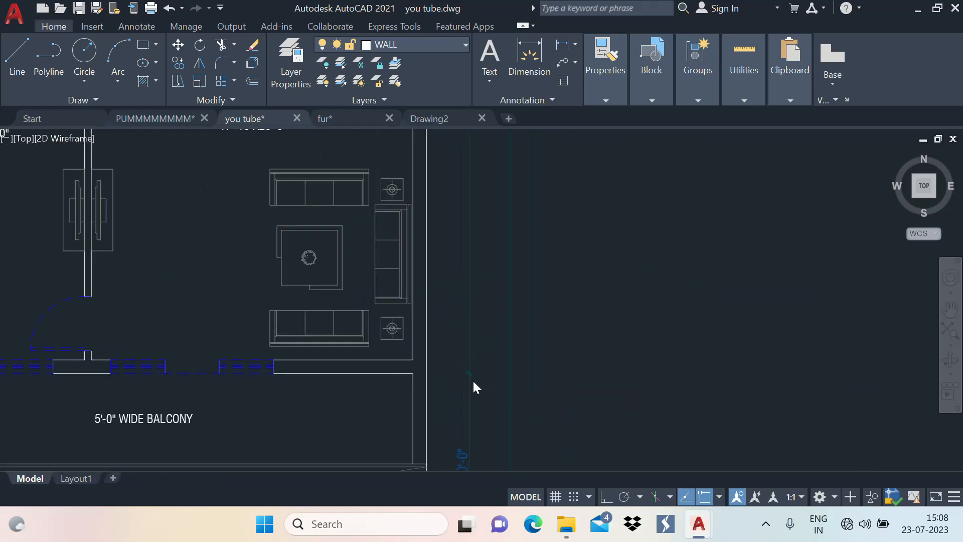
{"action": "scroll", "coordinate": [461, 250], "scroll_direction": "up", "scroll_amount": 4}
{"action": "scroll", "coordinate": [464, 247], "scroll_direction": "up", "scroll_amount": 4}
{"action": "middle_click_drag", "start_coordinate": [464, 249], "coordinate": [475, 413]}
{"action": "middle_click_drag", "start_coordinate": [452, 220], "coordinate": [436, 428]}
{"action": "middle_click_drag", "start_coordinate": [440, 177], "coordinate": [425, 280]}
{"action": "scroll", "coordinate": [424, 279], "scroll_direction": "up", "scroll_amount": 4}
{"action": "scroll", "coordinate": [374, 296], "scroll_direction": "down", "scroll_amount": 2}
{"action": "left_click", "coordinate": [339, 269]}
{"action": "scroll", "coordinate": [408, 357], "scroll_direction": "down", "scroll_amount": 4}
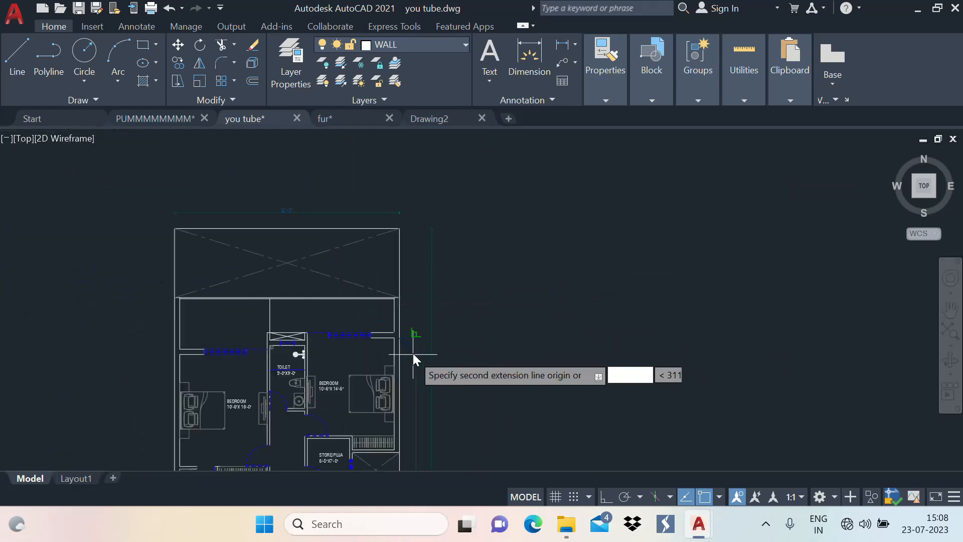
{"action": "scroll", "coordinate": [398, 242], "scroll_direction": "up", "scroll_amount": 5}
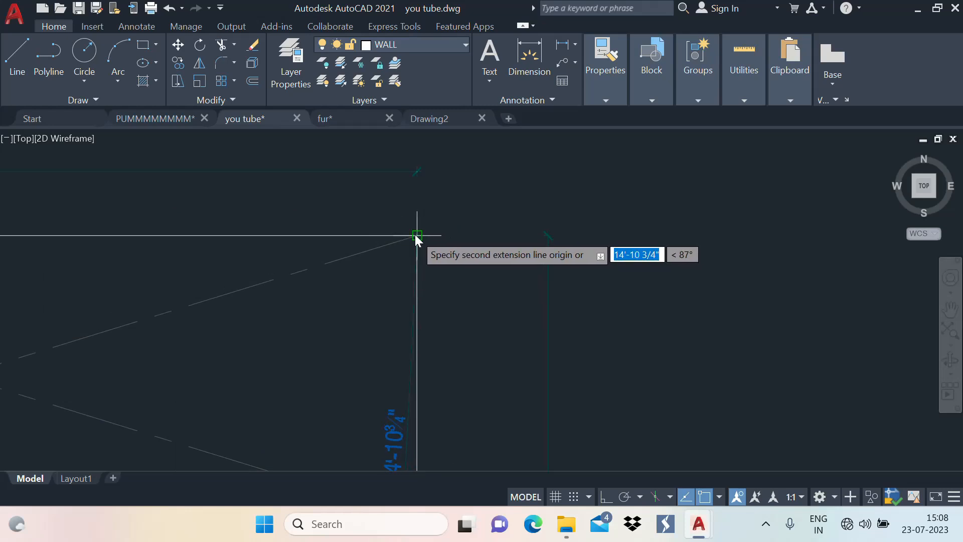
{"action": "key", "text": "Escape"}
{"action": "left_click", "coordinate": [609, 497]}
{"action": "scroll", "coordinate": [401, 251], "scroll_direction": "up", "scroll_amount": 5}
{"action": "left_click", "coordinate": [379, 191]}
{"action": "scroll", "coordinate": [378, 192], "scroll_direction": "down", "scroll_amount": 3}
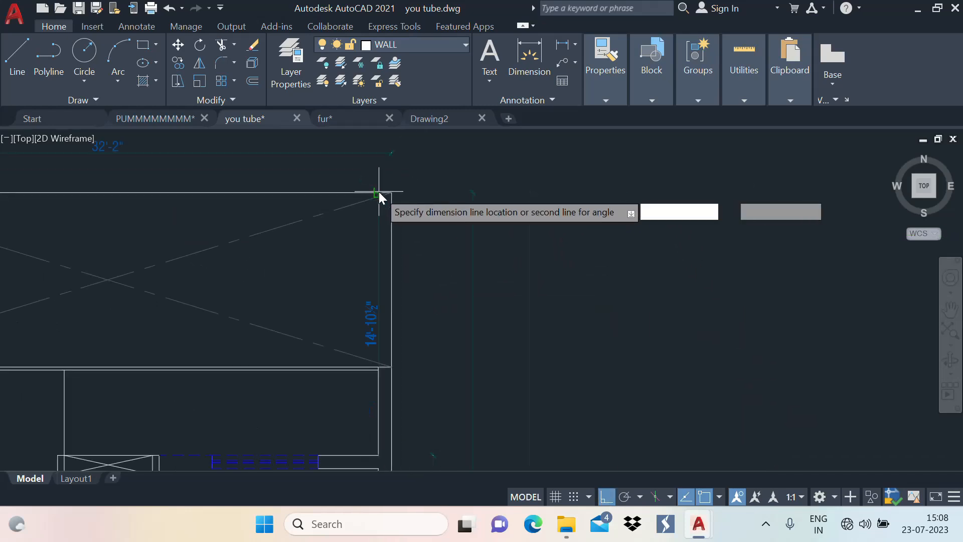
{"action": "scroll", "coordinate": [409, 252], "scroll_direction": "down", "scroll_amount": 2}
{"action": "scroll", "coordinate": [414, 391], "scroll_direction": "up", "scroll_amount": 1}
{"action": "scroll", "coordinate": [414, 390], "scroll_direction": "up", "scroll_amount": 4}
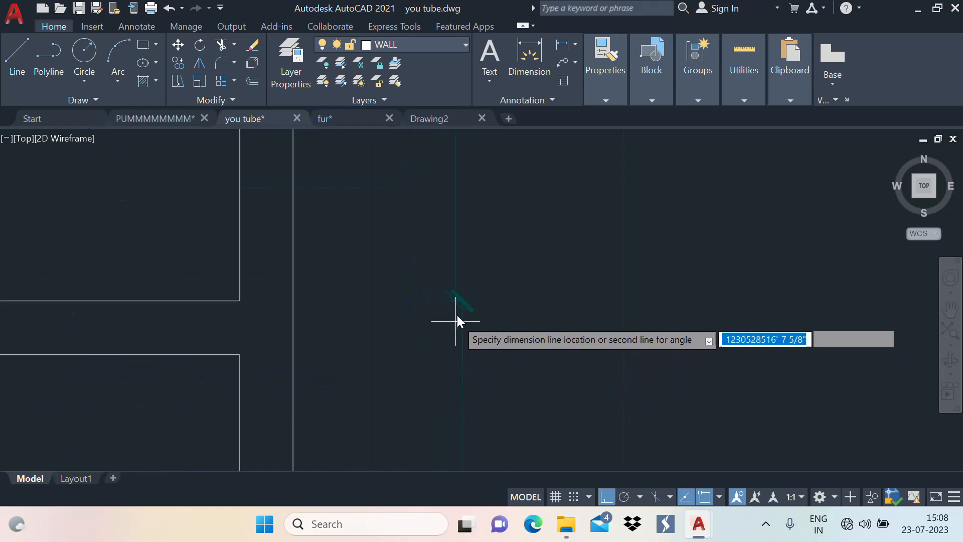
{"action": "left_click", "coordinate": [460, 305]}
Step: Review the complete plan from rear to front, checking the new depth dimensions and the room labels
{"action": "scroll", "coordinate": [482, 220], "scroll_direction": "down", "scroll_amount": 3}
{"action": "scroll", "coordinate": [369, 270], "scroll_direction": "down", "scroll_amount": 1}
{"action": "middle_click_drag", "start_coordinate": [369, 271], "coordinate": [478, 193]}
{"action": "middle_click_drag", "start_coordinate": [519, 254], "coordinate": [530, 150]}
{"action": "middle_click_drag", "start_coordinate": [485, 258], "coordinate": [533, 183]}
{"action": "middle_click_drag", "start_coordinate": [415, 311], "coordinate": [386, 246]}
{"action": "scroll", "coordinate": [604, 295], "scroll_direction": "down", "scroll_amount": 2}
{"action": "middle_click_drag", "start_coordinate": [603, 295], "coordinate": [449, 451]}
{"action": "scroll", "coordinate": [442, 331], "scroll_direction": "up", "scroll_amount": 4}
{"action": "scroll", "coordinate": [444, 285], "scroll_direction": "down", "scroll_amount": 2}
{"action": "scroll", "coordinate": [501, 206], "scroll_direction": "down", "scroll_amount": 4}
{"action": "middle_click_drag", "start_coordinate": [501, 206], "coordinate": [491, 345]}
{"action": "middle_click_drag", "start_coordinate": [417, 352], "coordinate": [435, 196]}
{"action": "scroll", "coordinate": [436, 198], "scroll_direction": "up", "scroll_amount": 4}
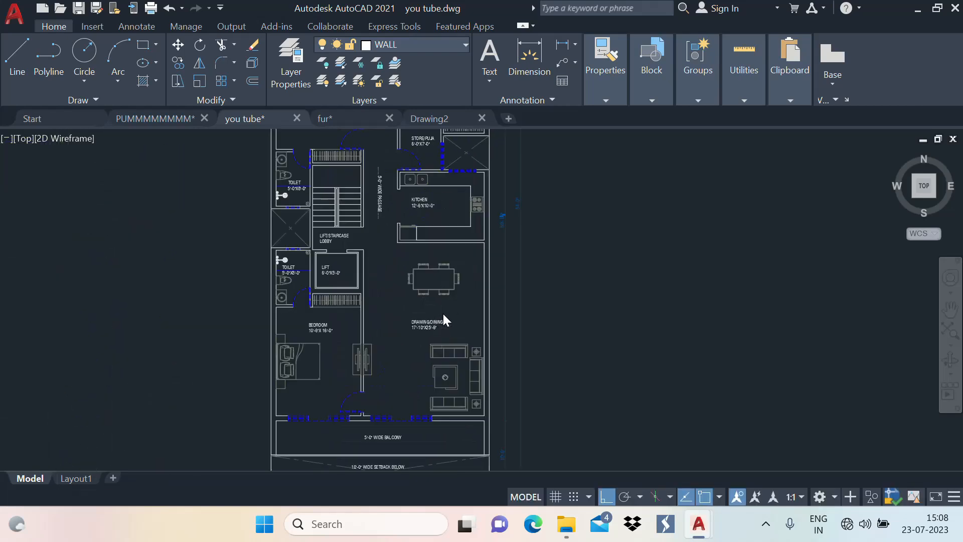
Step: Examine the labels of the front balcony and the setback below it
{"action": "middle_click_drag", "start_coordinate": [437, 335], "coordinate": [469, 201]}
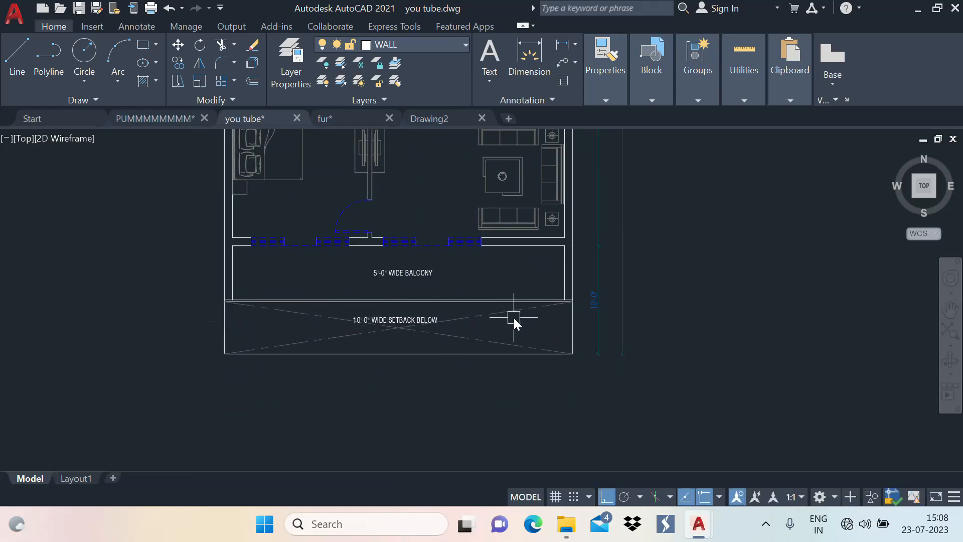
{"action": "scroll", "coordinate": [511, 318], "scroll_direction": "up", "scroll_amount": 1}
{"action": "scroll", "coordinate": [386, 351], "scroll_direction": "up", "scroll_amount": 2}
{"action": "scroll", "coordinate": [353, 333], "scroll_direction": "up", "scroll_amount": 2}
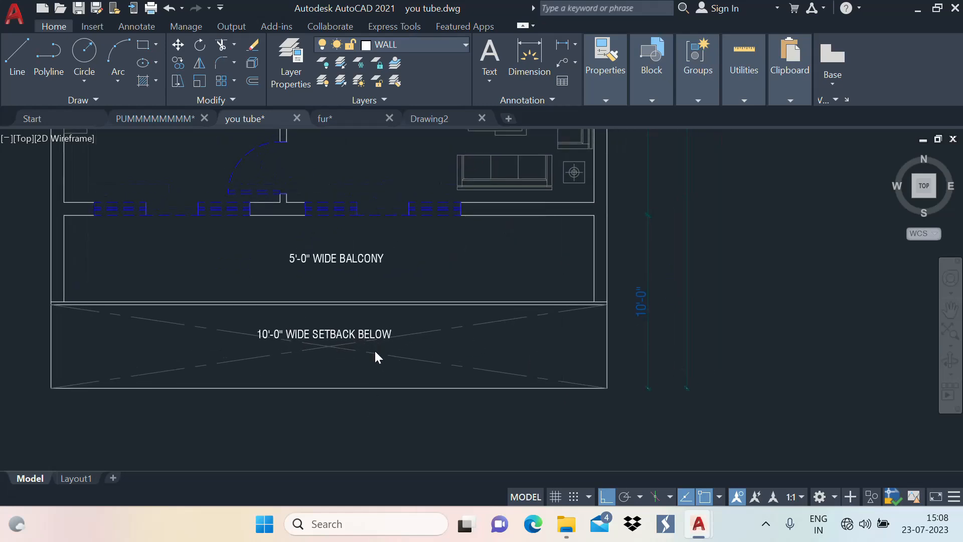
{"action": "scroll", "coordinate": [461, 351], "scroll_direction": "down", "scroll_amount": 2}
{"action": "scroll", "coordinate": [386, 326], "scroll_direction": "up", "scroll_amount": 3}
{"action": "scroll", "coordinate": [378, 351], "scroll_direction": "down", "scroll_amount": 2}
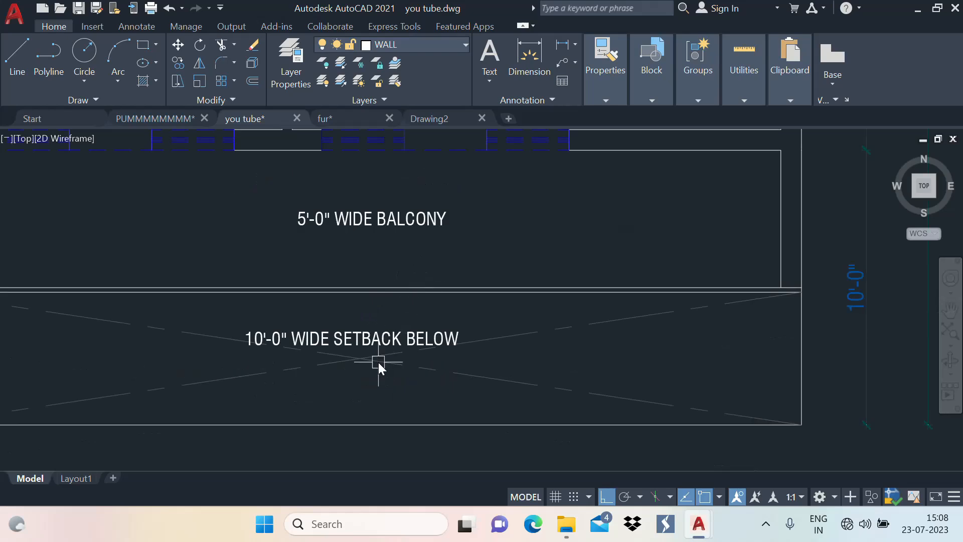
{"action": "scroll", "coordinate": [396, 359], "scroll_direction": "up", "scroll_amount": 3}
{"action": "scroll", "coordinate": [481, 327], "scroll_direction": "down", "scroll_amount": 3}
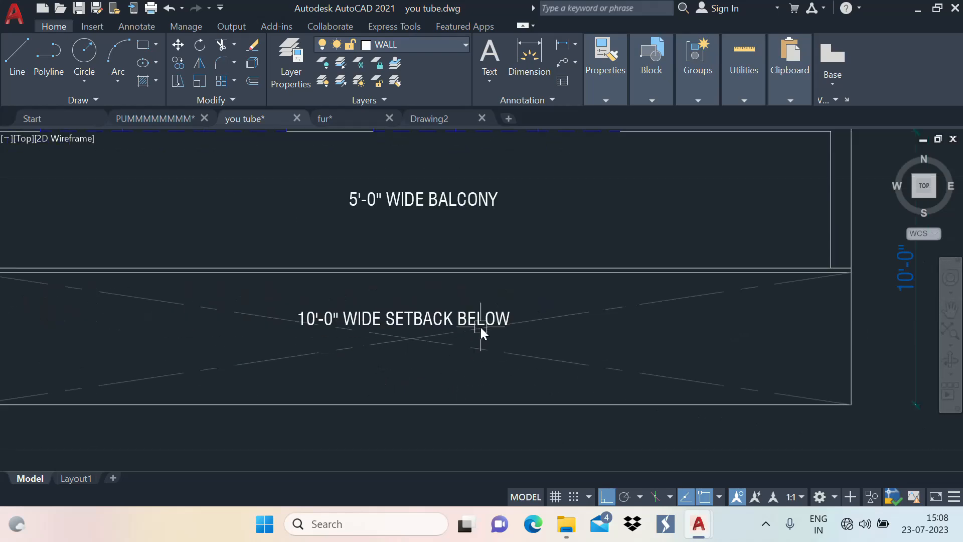
Step: Examine the plan from the front balcony through the drawing/dining area and kitchen to the rear bedrooms, checking the room labels
{"action": "middle_click_drag", "start_coordinate": [480, 327], "coordinate": [437, 397]}
{"action": "scroll", "coordinate": [474, 381], "scroll_direction": "down", "scroll_amount": 3}
{"action": "scroll", "coordinate": [422, 335], "scroll_direction": "up", "scroll_amount": 2}
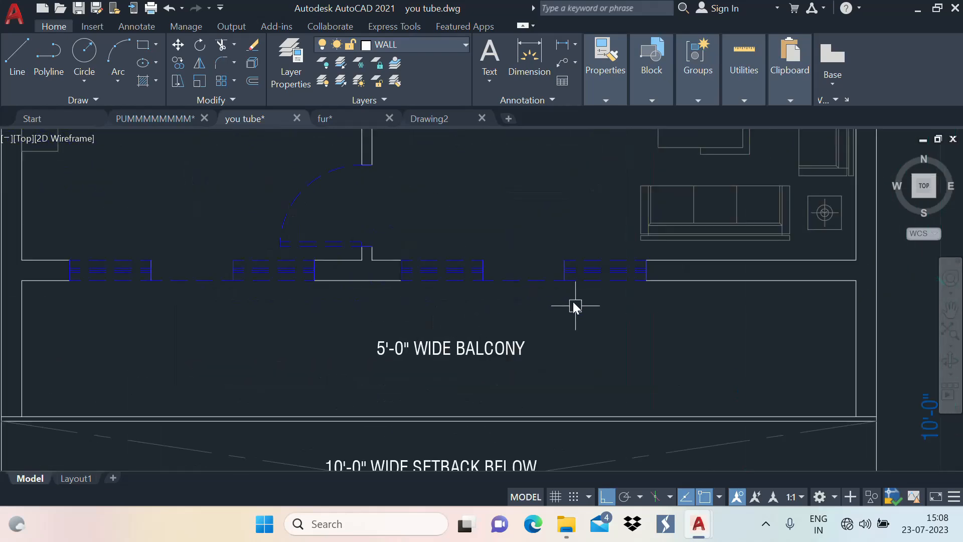
{"action": "middle_click_drag", "start_coordinate": [520, 308], "coordinate": [486, 392]}
{"action": "scroll", "coordinate": [485, 387], "scroll_direction": "down", "scroll_amount": 1}
{"action": "scroll", "coordinate": [484, 326], "scroll_direction": "down", "scroll_amount": 2}
{"action": "middle_click_drag", "start_coordinate": [481, 321], "coordinate": [433, 407]}
{"action": "scroll", "coordinate": [413, 248], "scroll_direction": "up", "scroll_amount": 2}
{"action": "middle_click_drag", "start_coordinate": [414, 248], "coordinate": [399, 341]}
{"action": "middle_click_drag", "start_coordinate": [458, 209], "coordinate": [430, 291]}
{"action": "scroll", "coordinate": [454, 226], "scroll_direction": "down", "scroll_amount": 4}
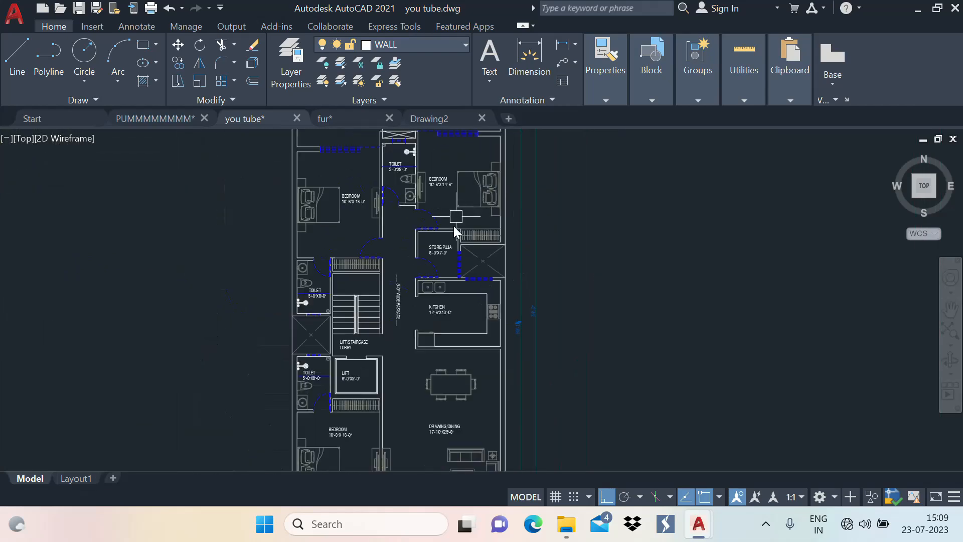
Step: Review the overall layout from the rear setback to the front balcony, including the furniture and the depth dimensions beside the plan
{"action": "scroll", "coordinate": [432, 275], "scroll_direction": "up", "scroll_amount": 3}
{"action": "scroll", "coordinate": [434, 269], "scroll_direction": "down", "scroll_amount": 2}
{"action": "middle_click_drag", "start_coordinate": [407, 339], "coordinate": [402, 354]}
{"action": "middle_click_drag", "start_coordinate": [445, 262], "coordinate": [432, 317]}
{"action": "middle_click_drag", "start_coordinate": [491, 254], "coordinate": [454, 250]}
{"action": "scroll", "coordinate": [474, 263], "scroll_direction": "down", "scroll_amount": 2}
{"action": "scroll", "coordinate": [481, 272], "scroll_direction": "up", "scroll_amount": 2}
{"action": "middle_click_drag", "start_coordinate": [412, 261], "coordinate": [421, 198]}
{"action": "middle_click_drag", "start_coordinate": [494, 252], "coordinate": [407, 348]}
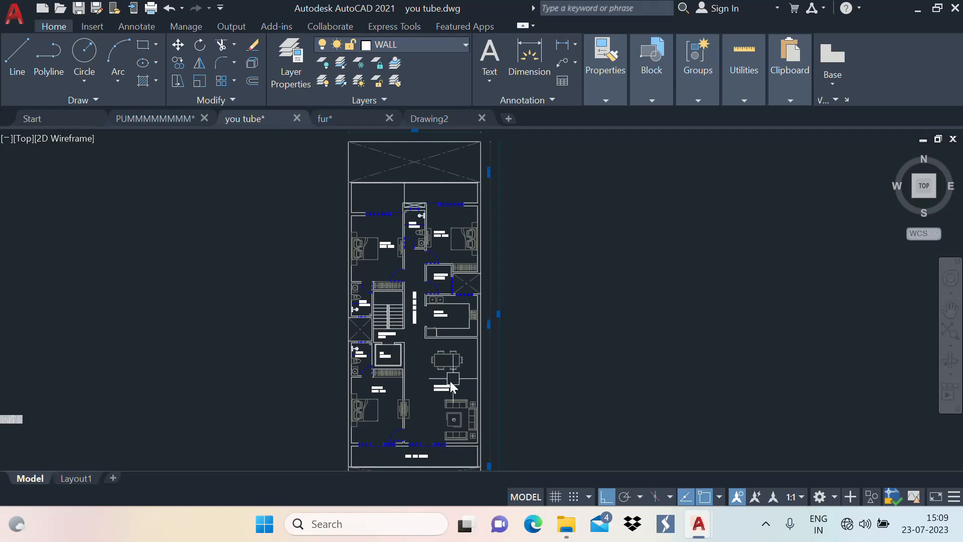
{"action": "middle_click_drag", "start_coordinate": [450, 381], "coordinate": [445, 367]}
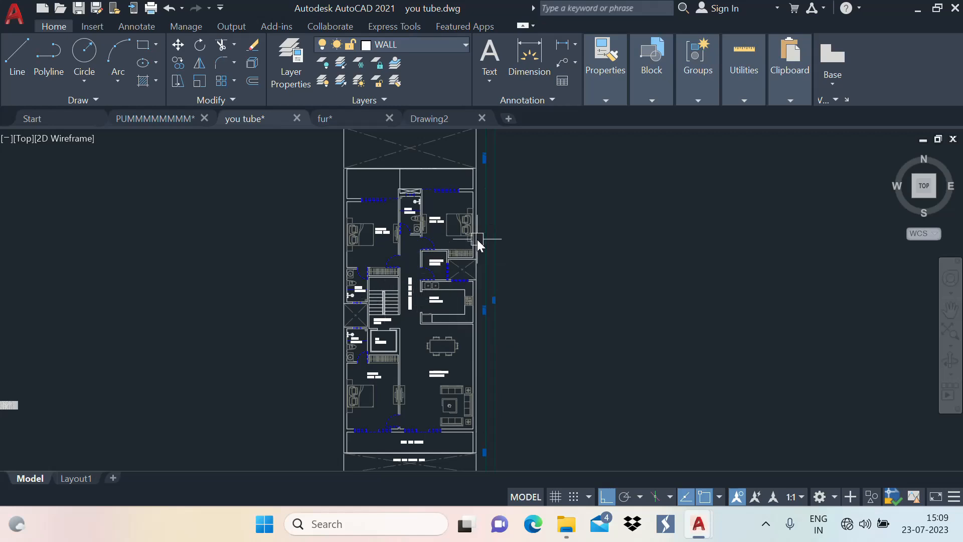
{"action": "middle_click_drag", "start_coordinate": [450, 336], "coordinate": [470, 339]}
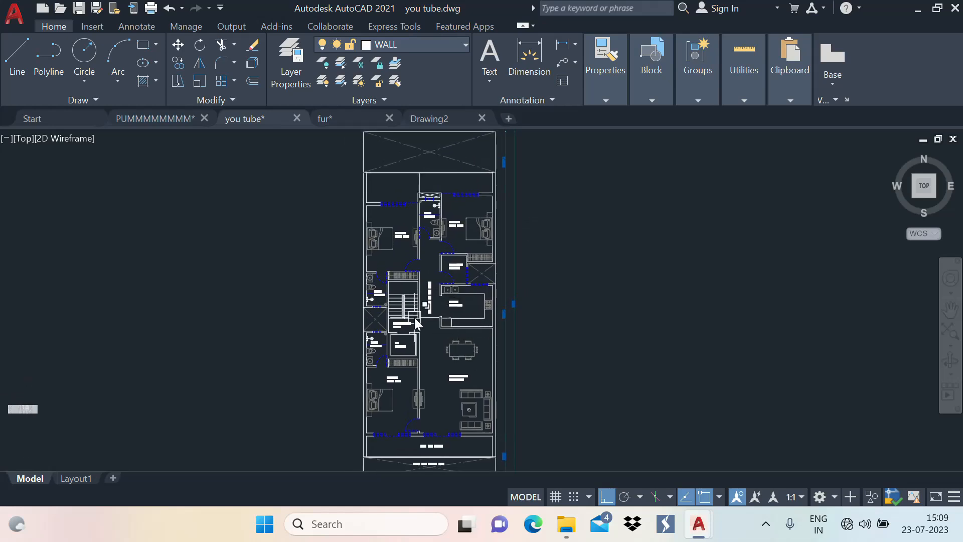
{"action": "middle_click_drag", "start_coordinate": [423, 314], "coordinate": [440, 290]}
{"action": "scroll", "coordinate": [396, 337], "scroll_direction": "up", "scroll_amount": 2}
{"action": "scroll", "coordinate": [478, 270], "scroll_direction": "down", "scroll_amount": 4}
{"action": "scroll", "coordinate": [478, 275], "scroll_direction": "up", "scroll_amount": 5}
{"action": "scroll", "coordinate": [431, 272], "scroll_direction": "down", "scroll_amount": 3}
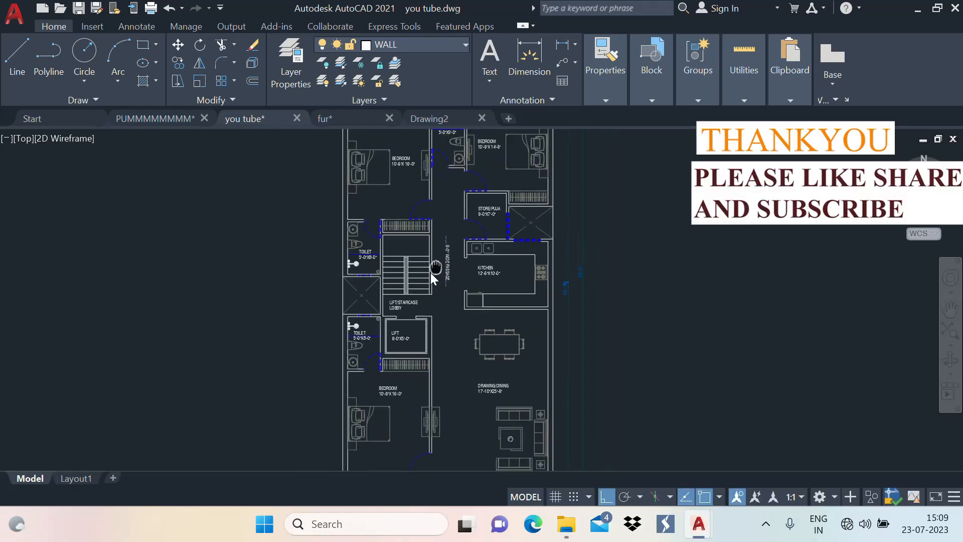
{"action": "middle_click_drag", "start_coordinate": [412, 296], "coordinate": [434, 275]}
{"action": "scroll", "coordinate": [447, 283], "scroll_direction": "up", "scroll_amount": 3}
{"action": "scroll", "coordinate": [456, 269], "scroll_direction": "down", "scroll_amount": 5}
{"action": "scroll", "coordinate": [445, 297], "scroll_direction": "up", "scroll_amount": 3}
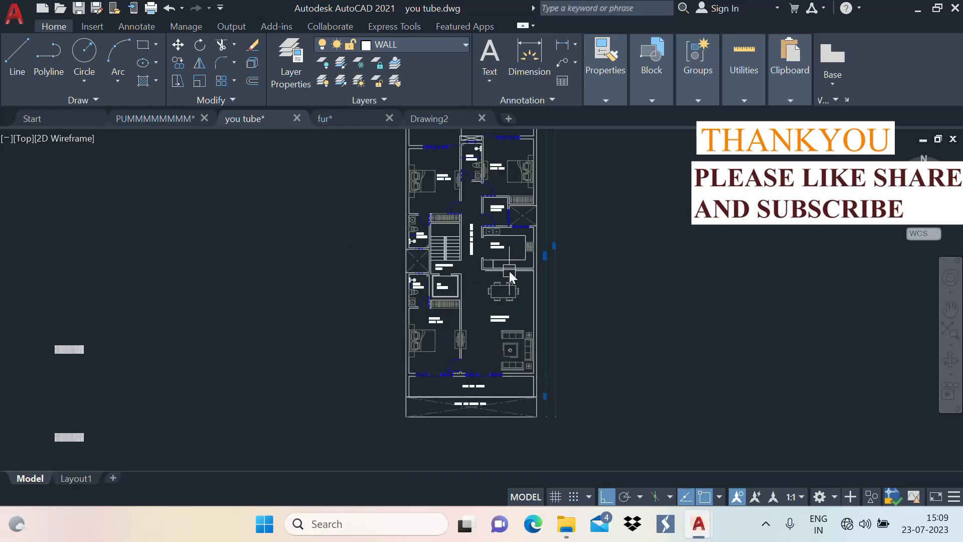